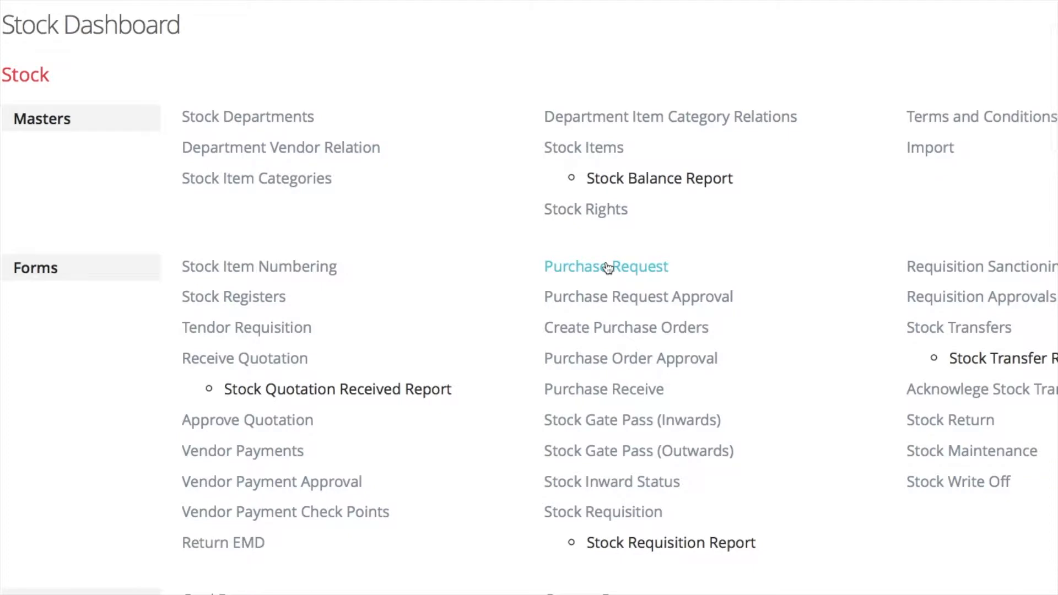
# Open the Purchase Request page listing pending requests 1 and 2, and show its export options
pyautogui.click(606, 265)
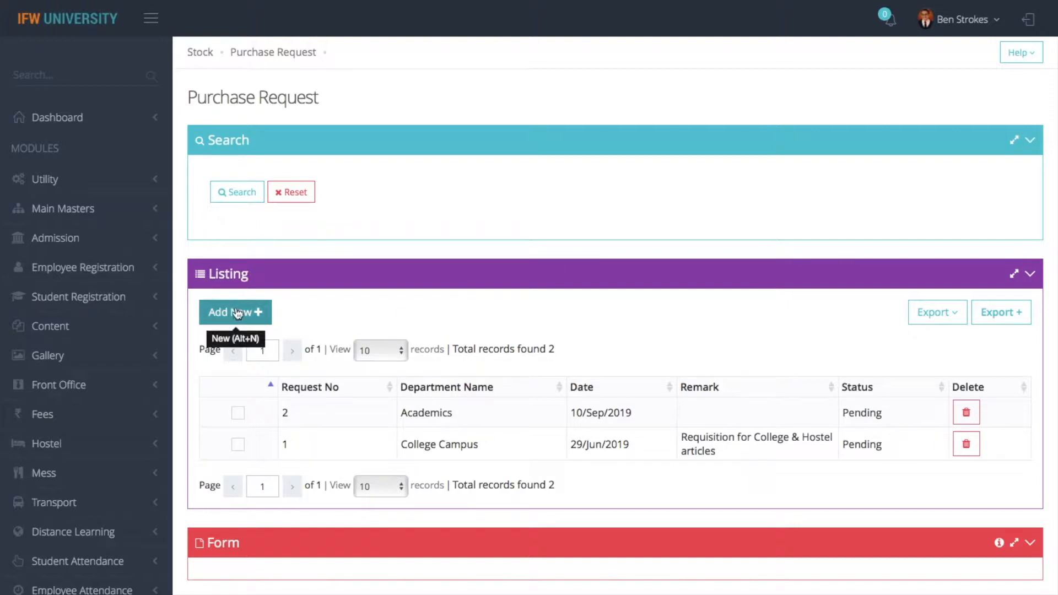
pyautogui.scroll(-2, 236, 307)
pyautogui.scroll(8, 371, 237)
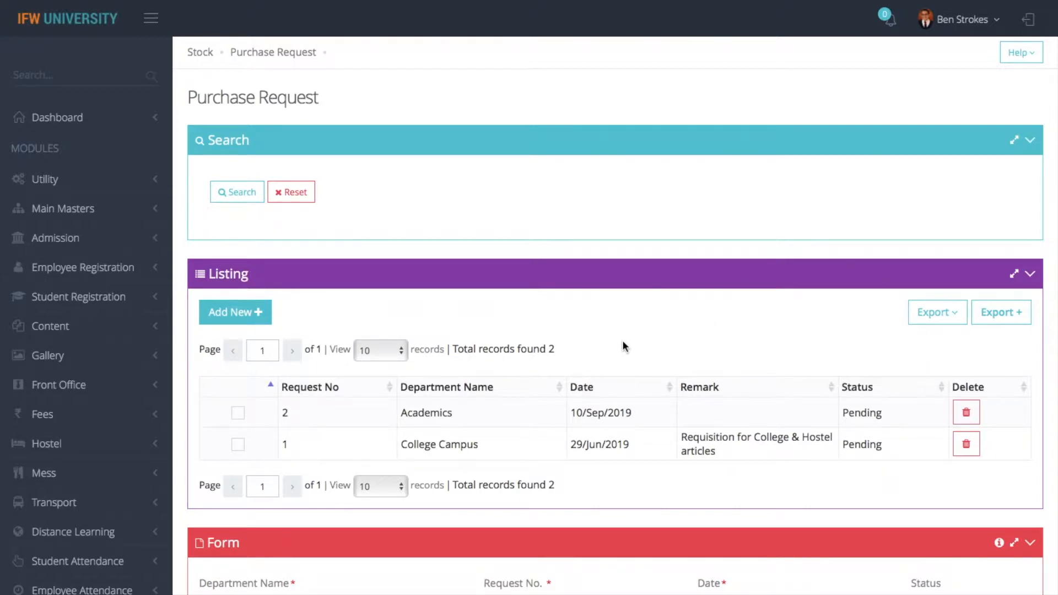
pyautogui.click(959, 319)
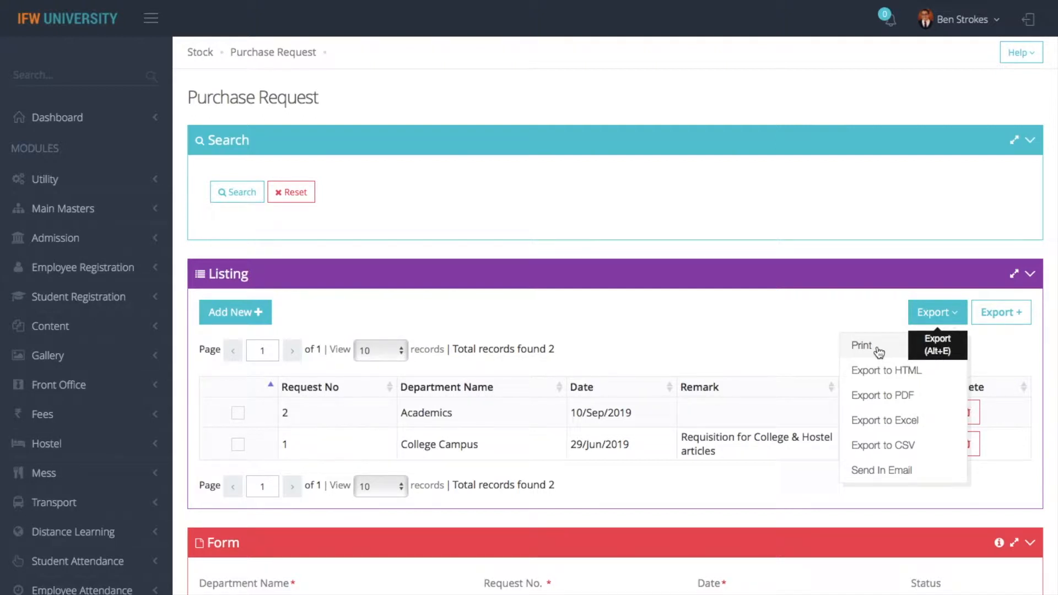
# Email the request list to the recipient as an Excel report, subject 'test', message 'purchase request list'
pyautogui.click(870, 473)
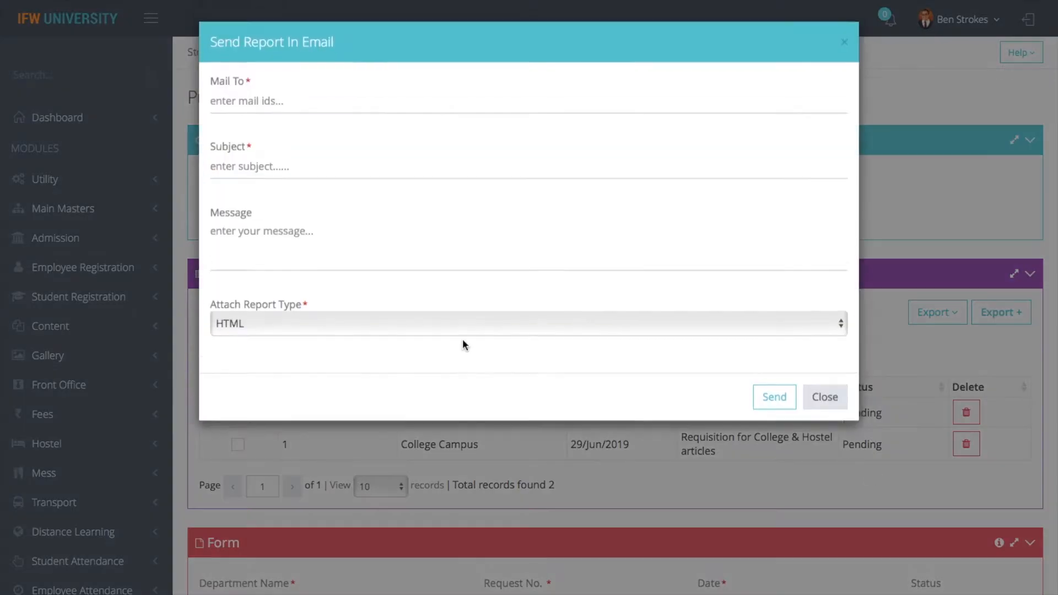
pyautogui.click(290, 102)
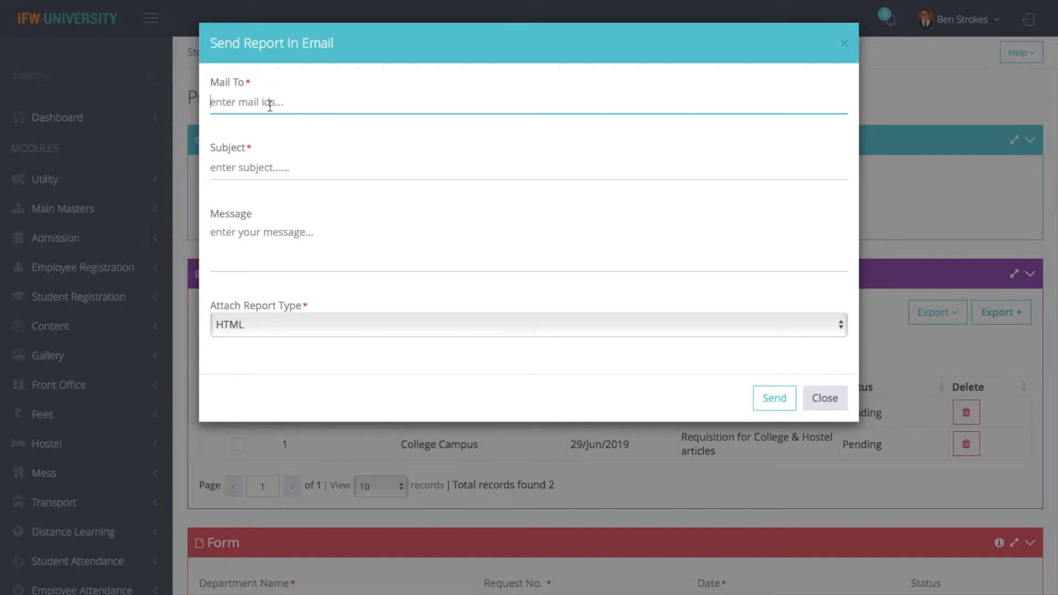
pyautogui.press('Tab')
pyautogui.write('test')
pyautogui.press('Tab')
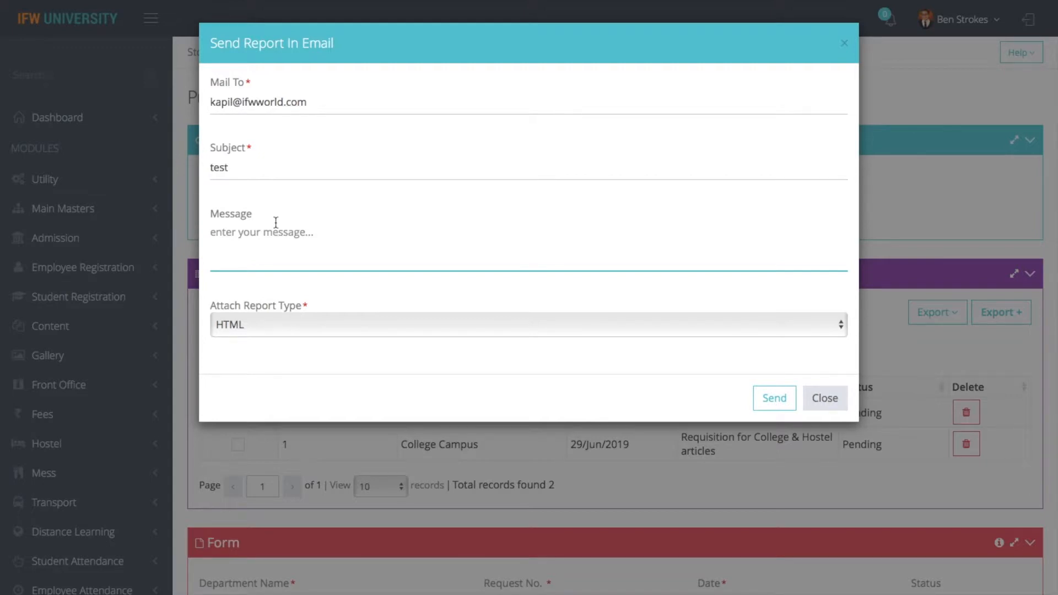
pyautogui.write('purchase request list')
pyautogui.click(310, 334)
pyautogui.click(265, 352)
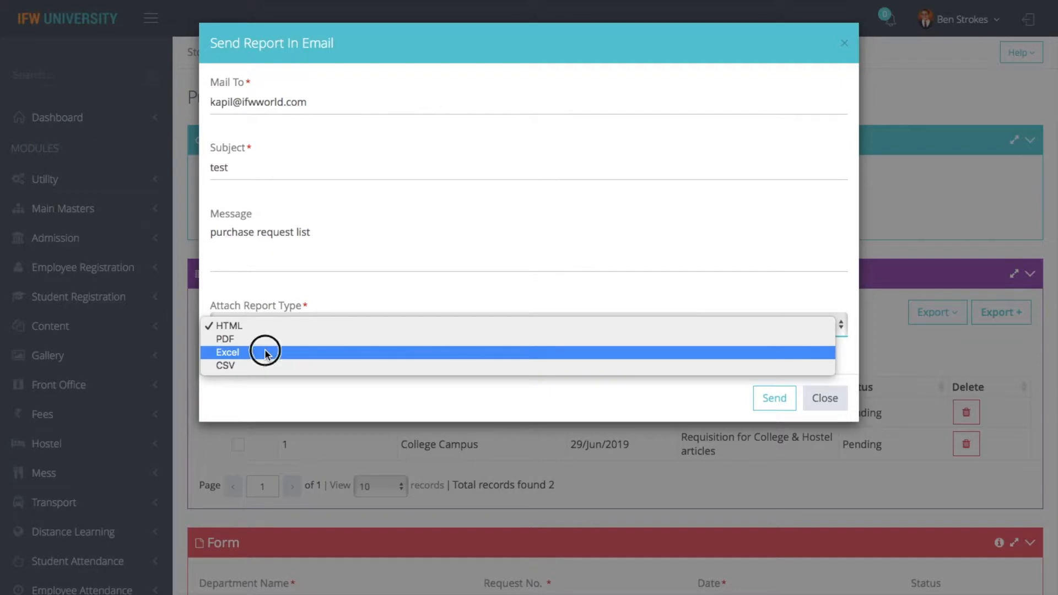
pyautogui.click(774, 408)
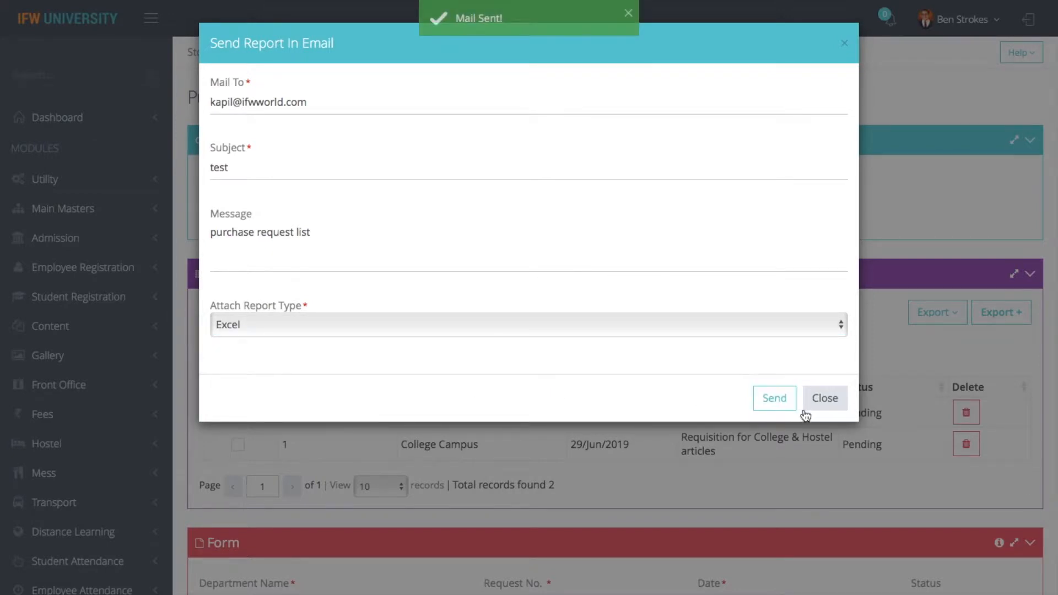
pyautogui.click(821, 404)
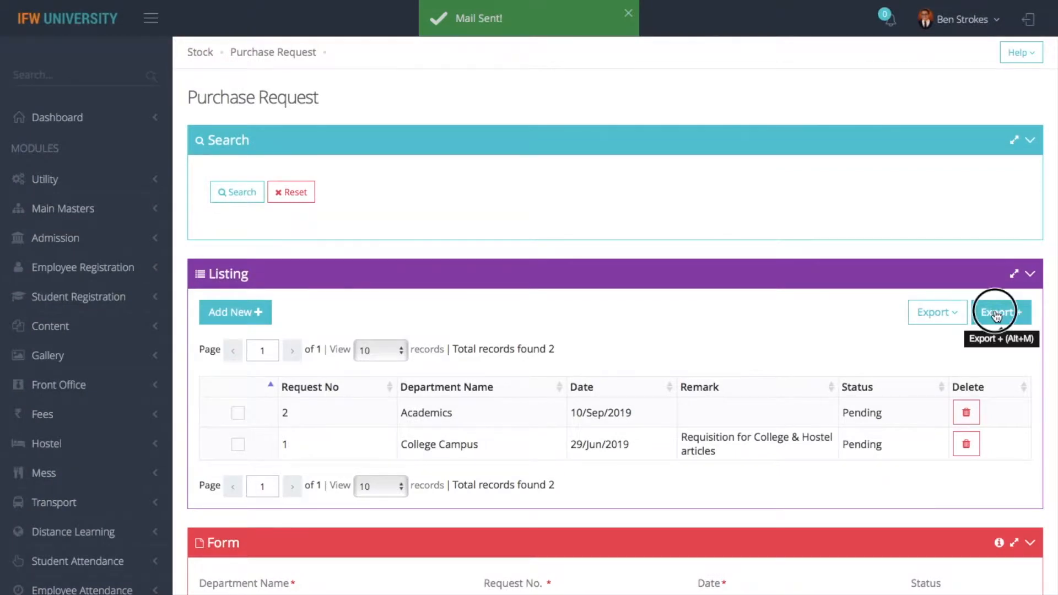
pyautogui.click(998, 316)
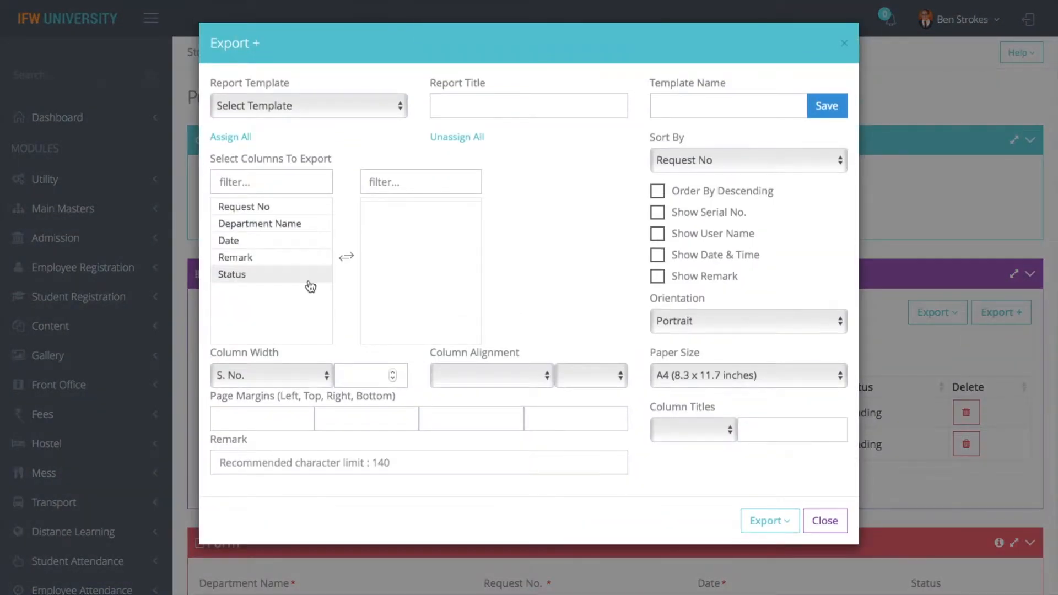
pyautogui.click(827, 521)
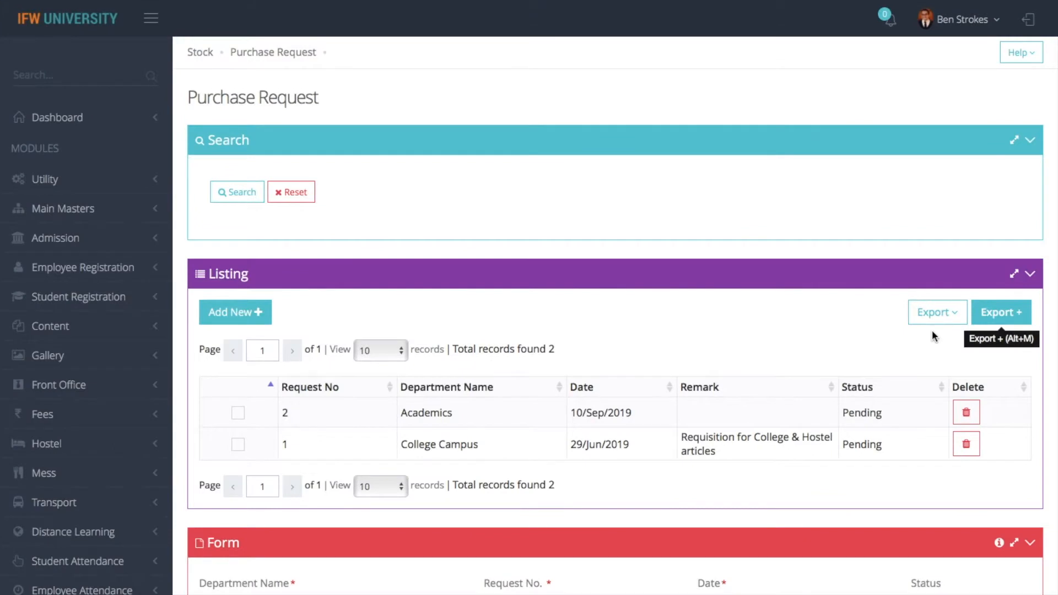
pyautogui.click(934, 312)
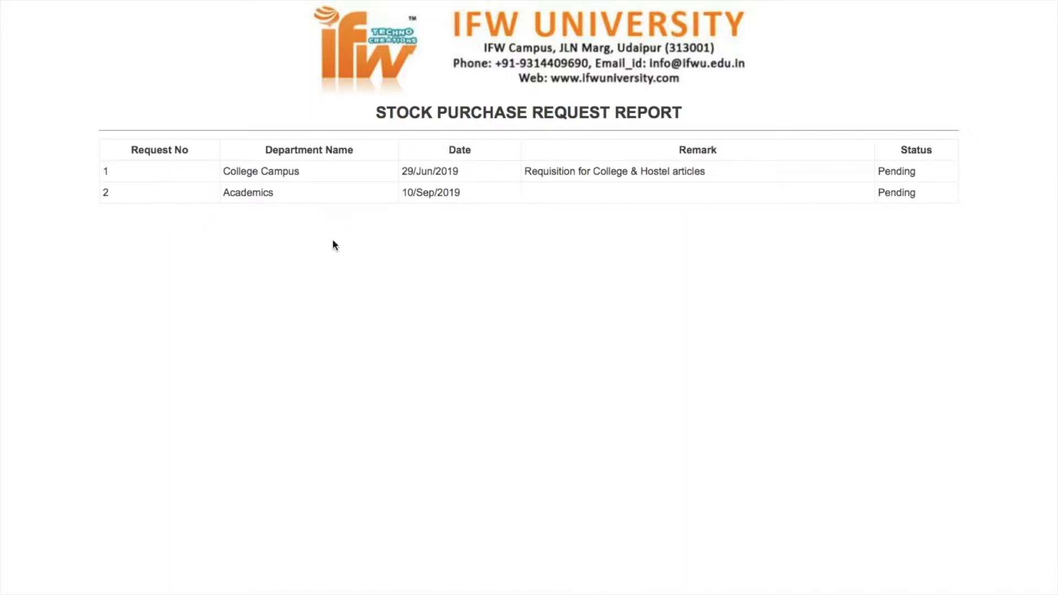
pyautogui.moveTo(137, 4)
pyautogui.click(102, 58)
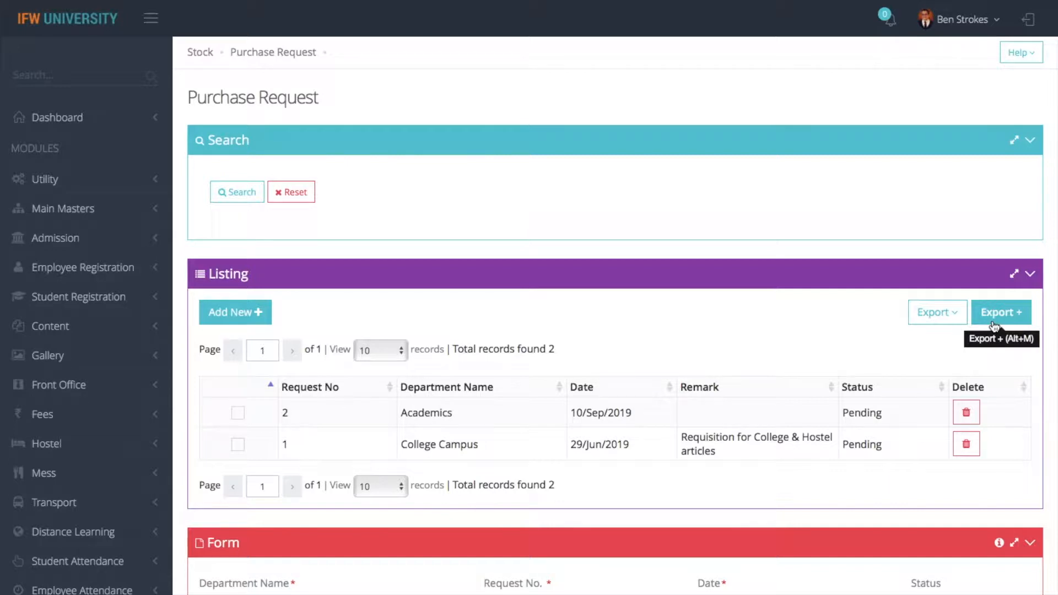
# Export all columns except Status, sorted by Request No, portrait A4, showing serial numbers, user, date/time and remarks
pyautogui.click(995, 325)
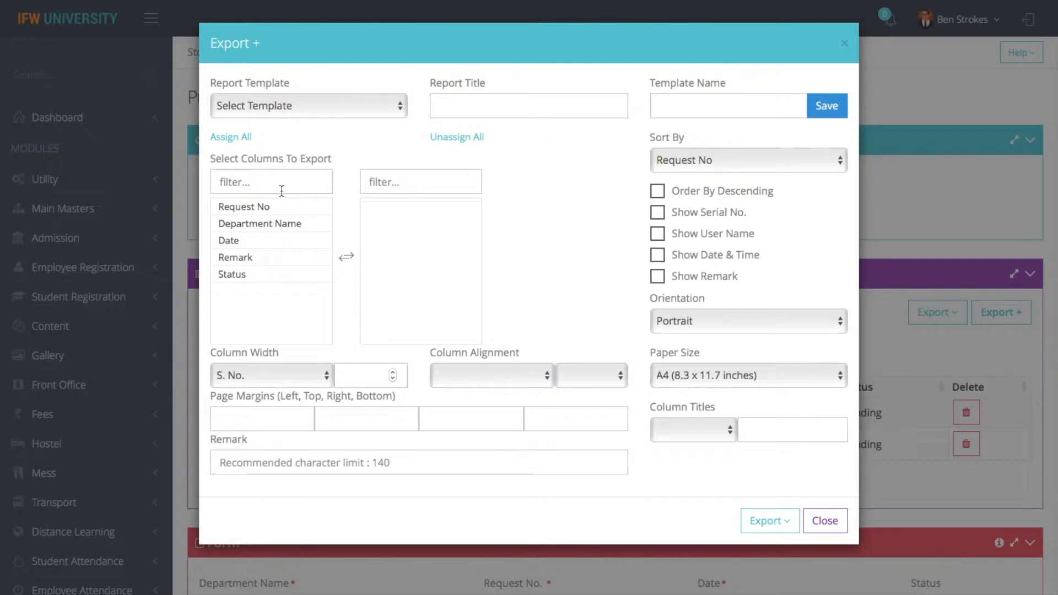
pyautogui.click(241, 139)
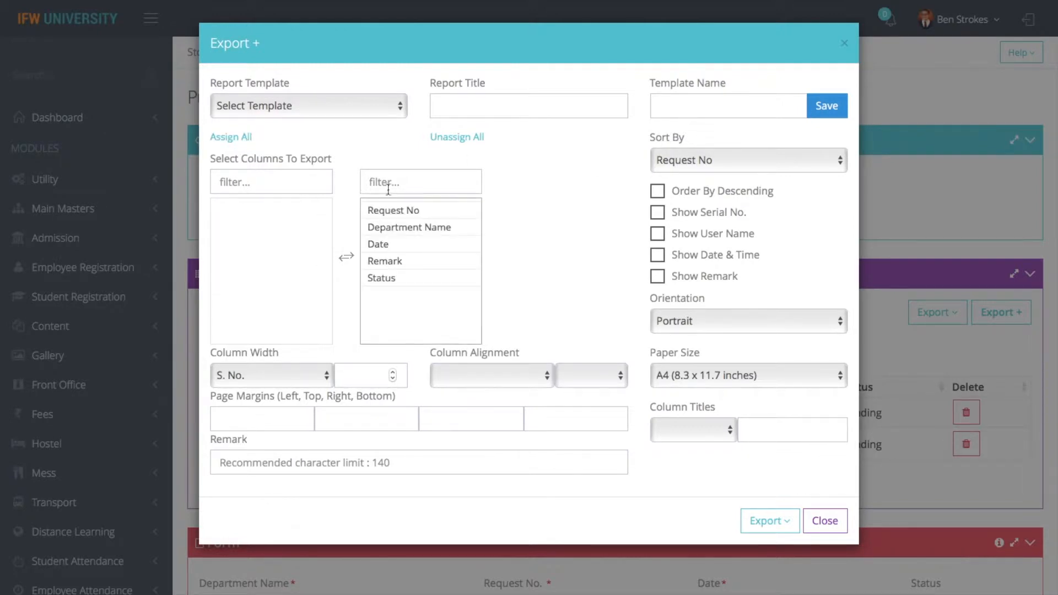
pyautogui.click(712, 161)
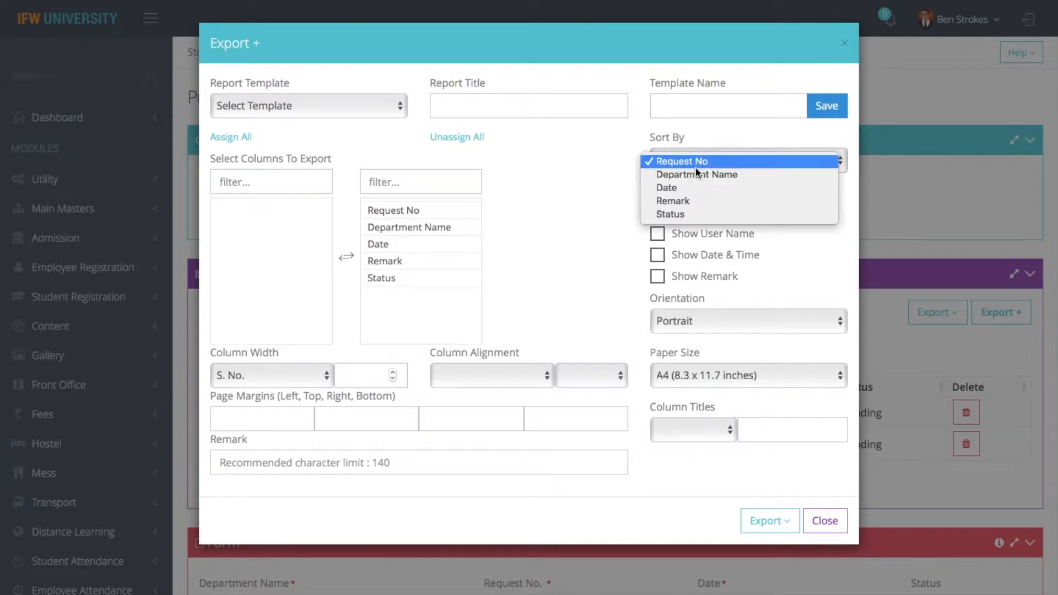
pyautogui.click(644, 274)
pyautogui.click(421, 278)
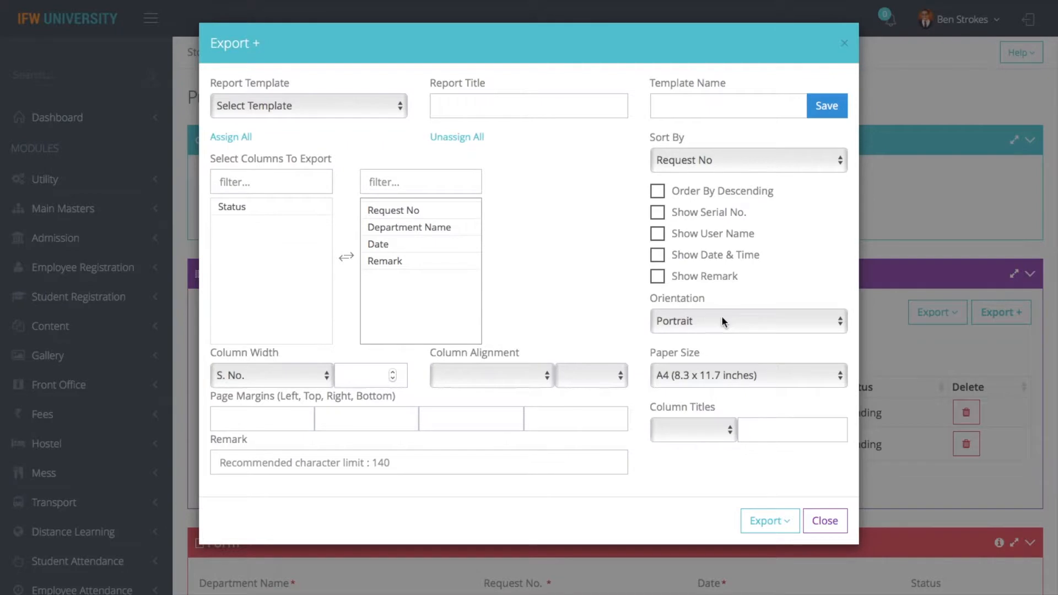
pyautogui.click(657, 213)
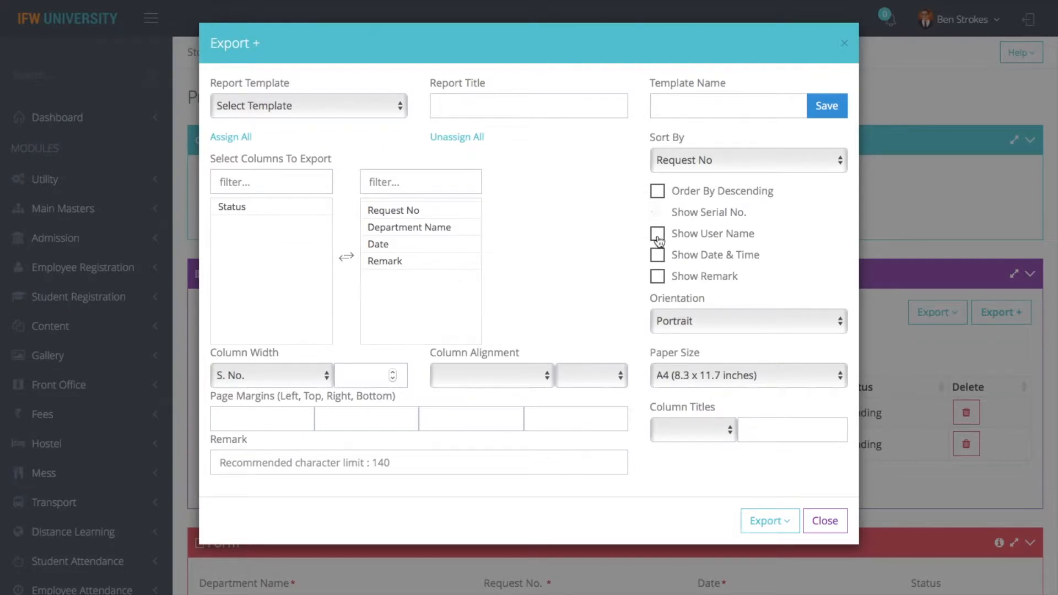
pyautogui.click(659, 238)
pyautogui.click(658, 256)
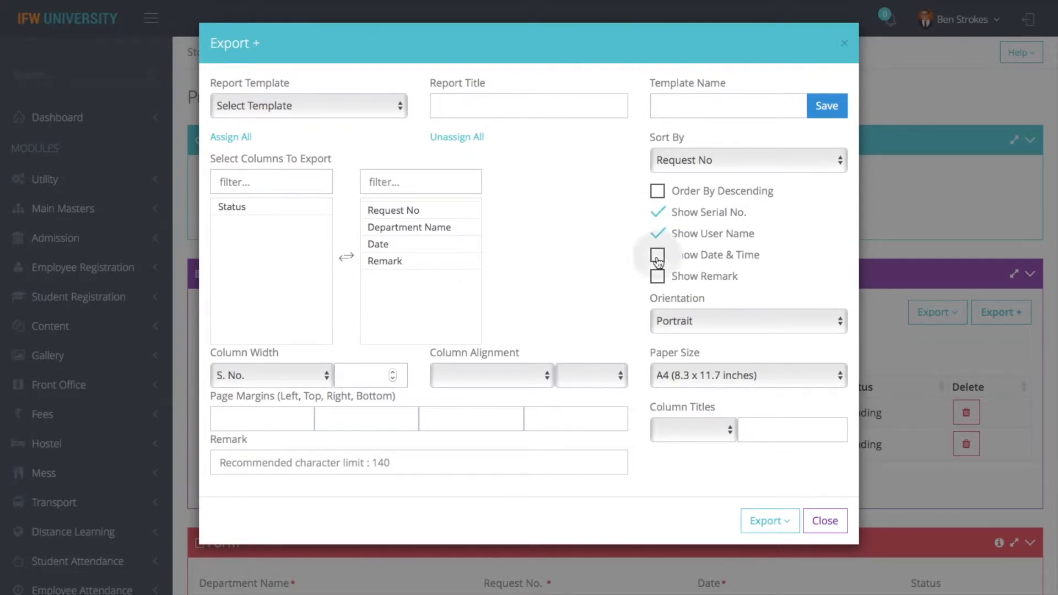
pyautogui.click(656, 282)
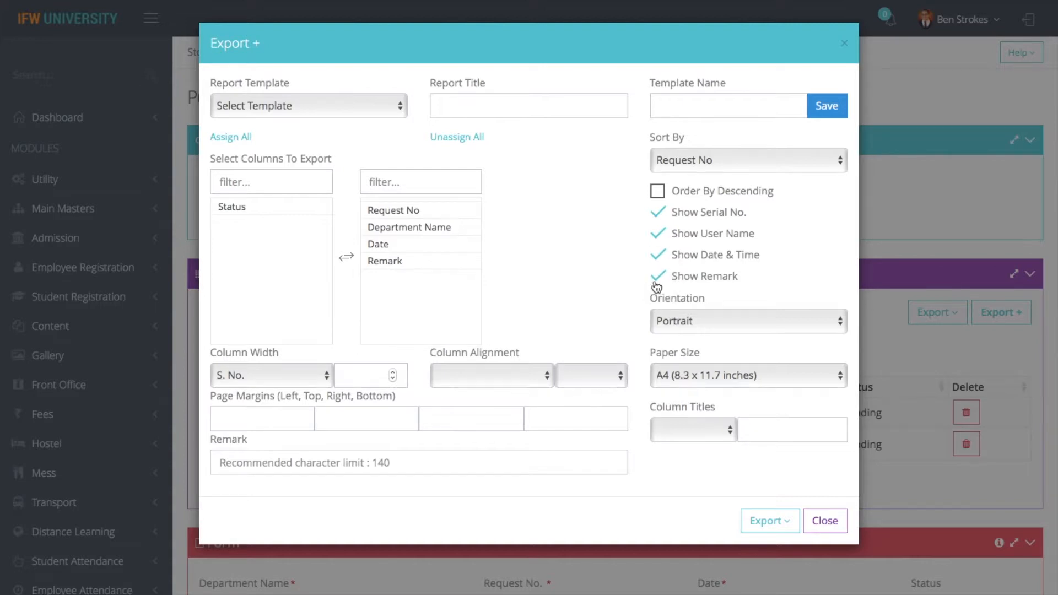
pyautogui.click(696, 319)
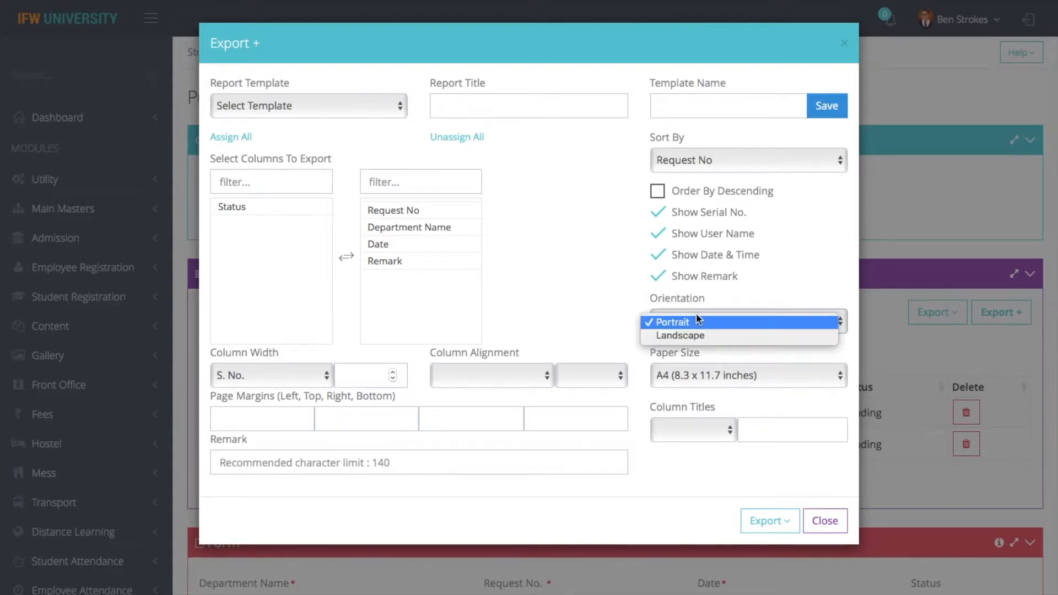
pyautogui.click(681, 374)
pyautogui.click(681, 375)
pyautogui.click(619, 439)
# Retitle the Request No column to 'Request Number' and right-align the Department Name column
pyautogui.click(679, 430)
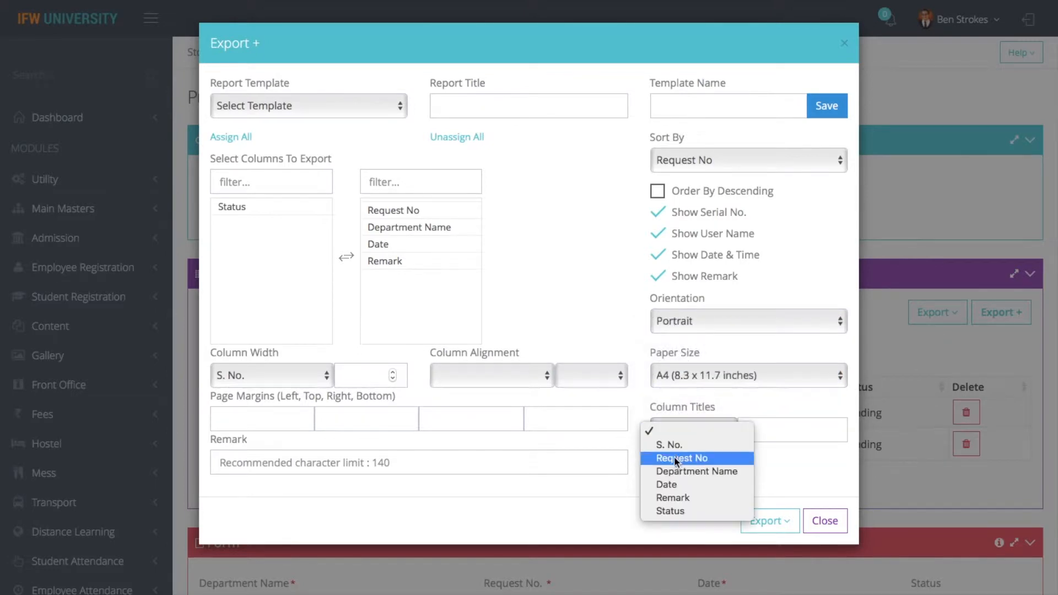
pyautogui.click(676, 459)
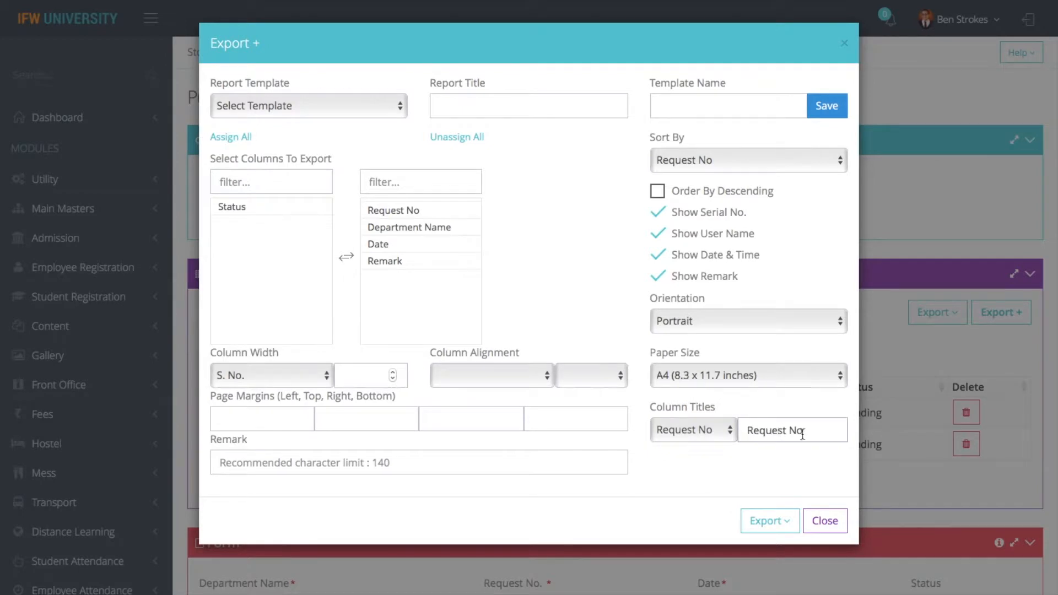
pyautogui.press('BackSpace')
pyautogui.write('umber')
pyautogui.click(487, 380)
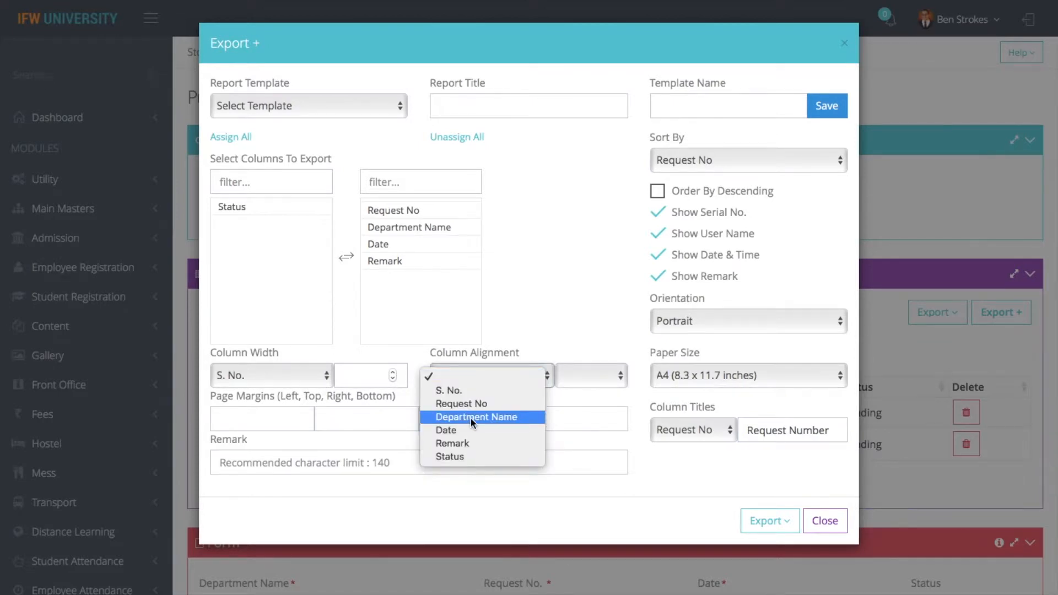
pyautogui.click(471, 418)
pyautogui.click(590, 377)
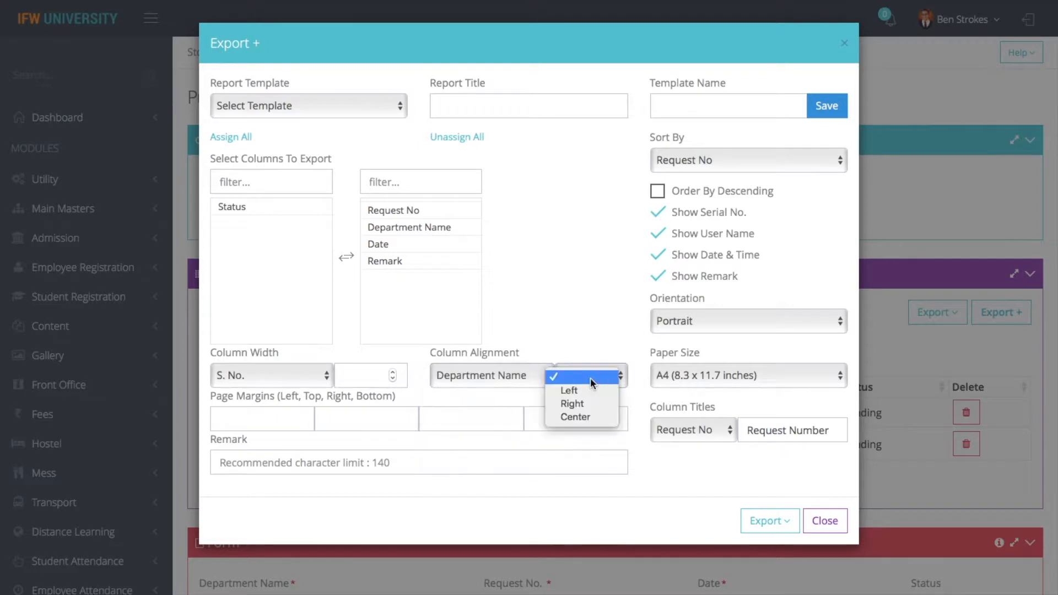
pyautogui.click(578, 405)
pyautogui.click(323, 462)
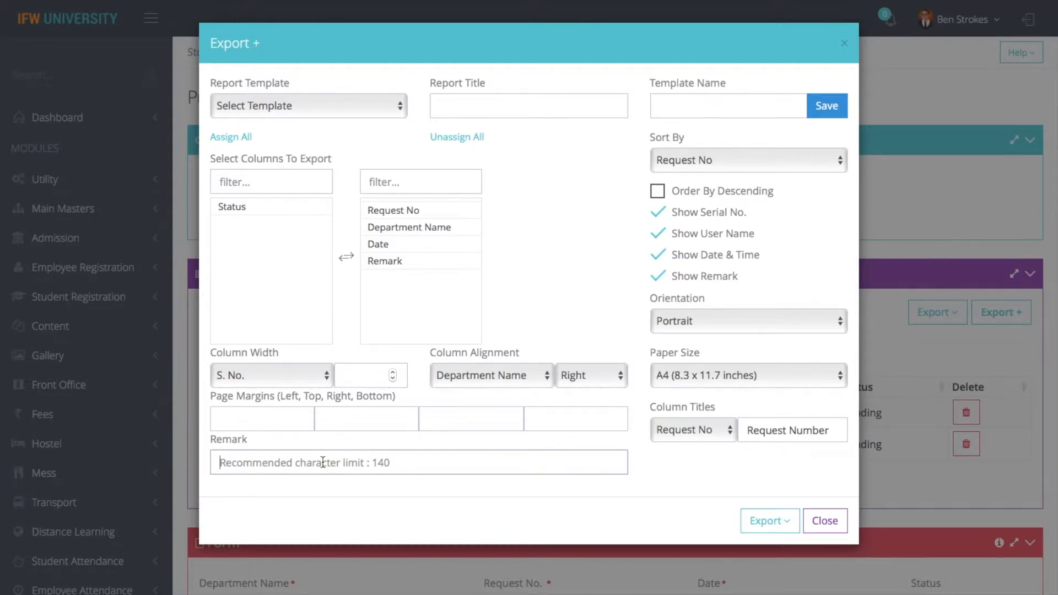
# Name the export template 'purchase list'
pyautogui.click(703, 101)
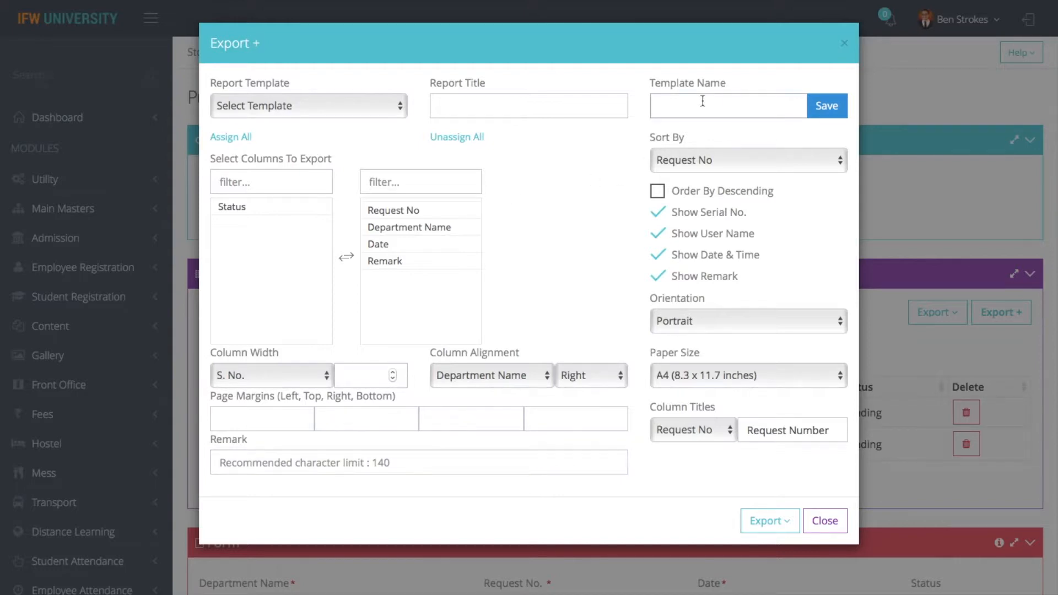
pyautogui.write('putrc')
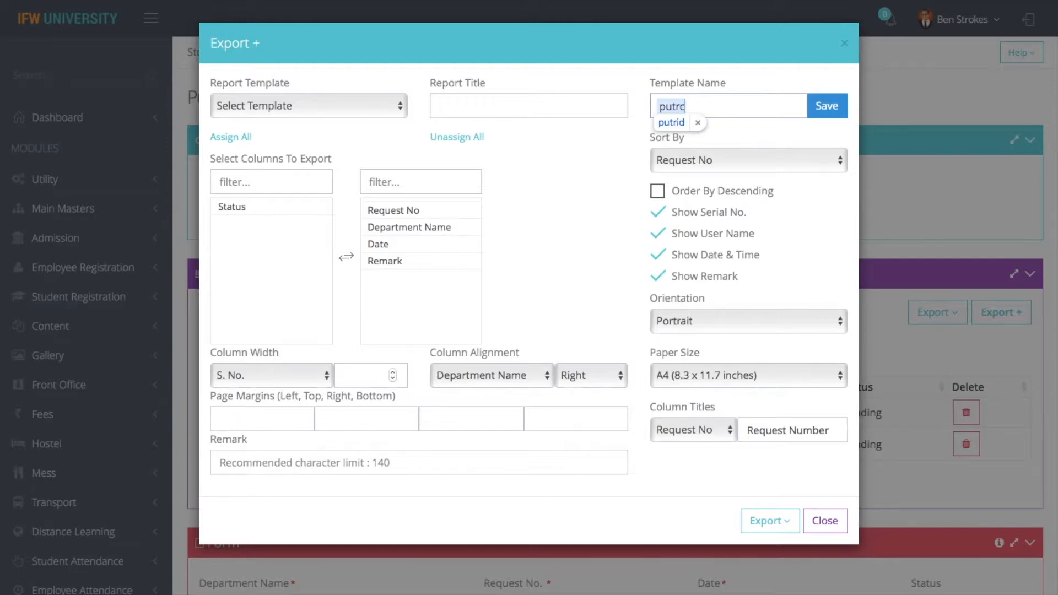
pyautogui.press('BackSpace')
pyautogui.press('BackSpace')
pyautogui.press('BackSpace')
pyautogui.write('r')
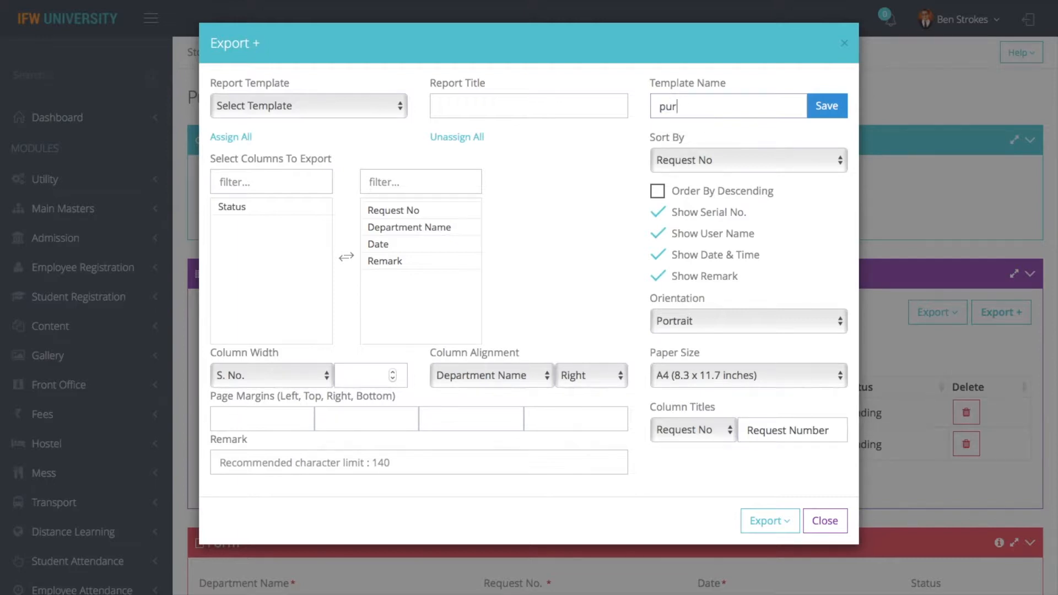
pyautogui.write('chase lsi')
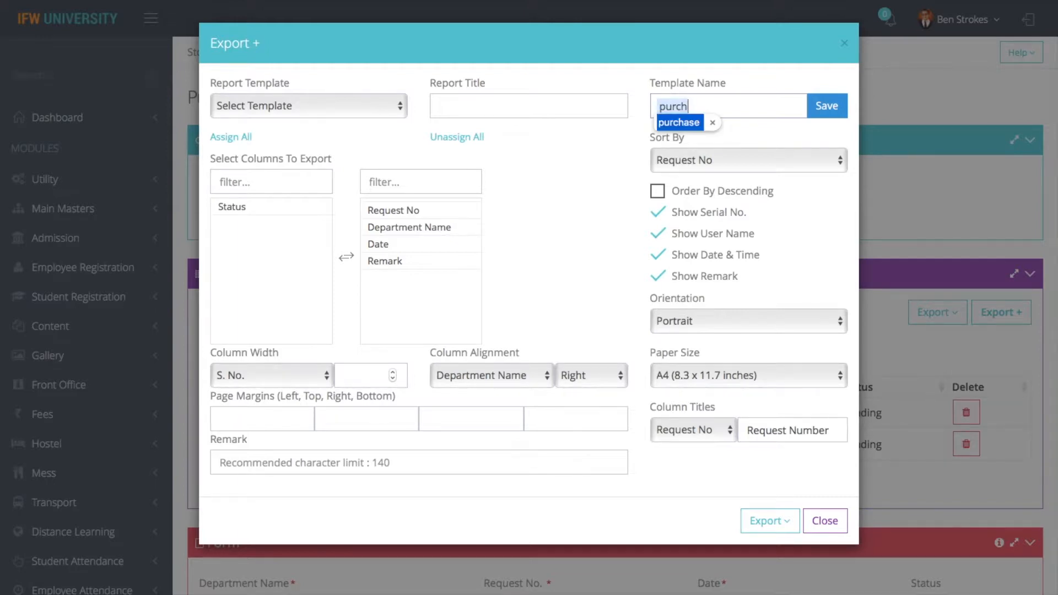
pyautogui.write('t')
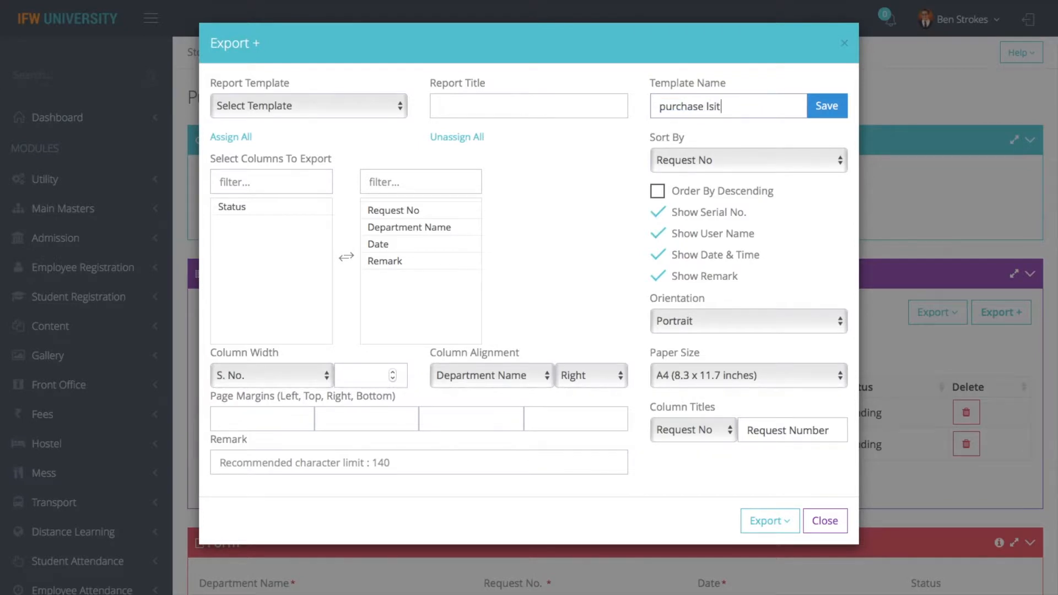
# Set the report title to 'purchase' and save the export template
pyautogui.click(523, 114)
pyautogui.write('purchrs')
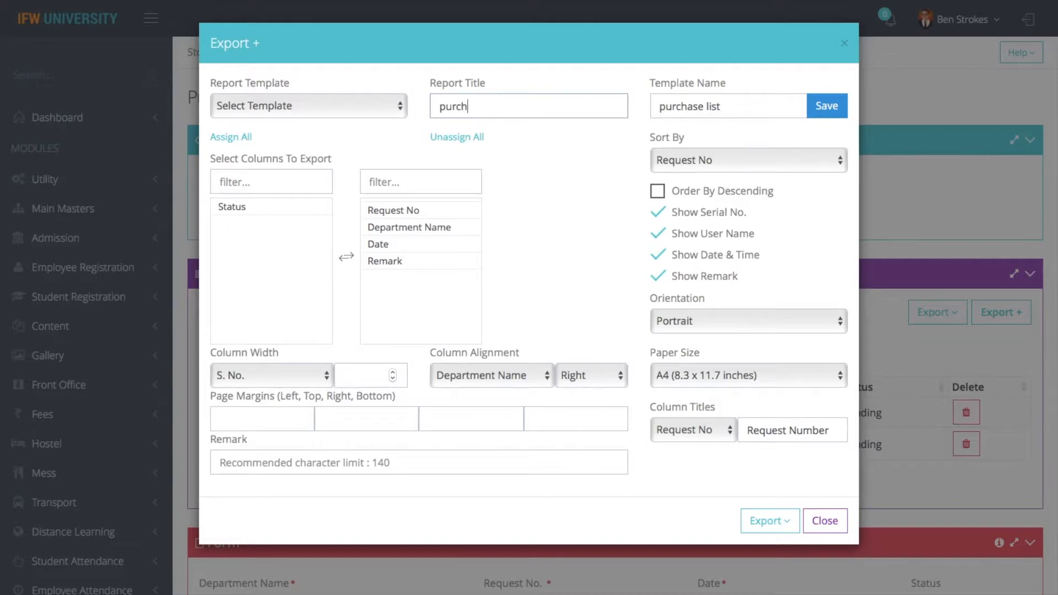
pyautogui.press('BackSpace')
pyautogui.press('BackSpace')
pyautogui.press('BackSpace')
pyautogui.press('BackSpace')
pyautogui.write('ch')
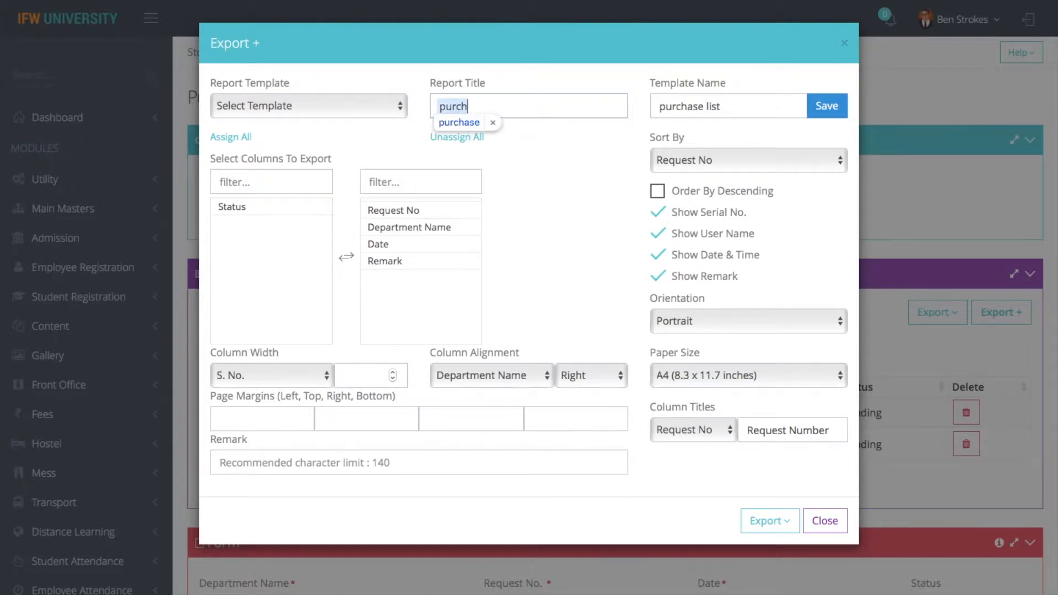
pyautogui.write('ase')
pyautogui.click(378, 113)
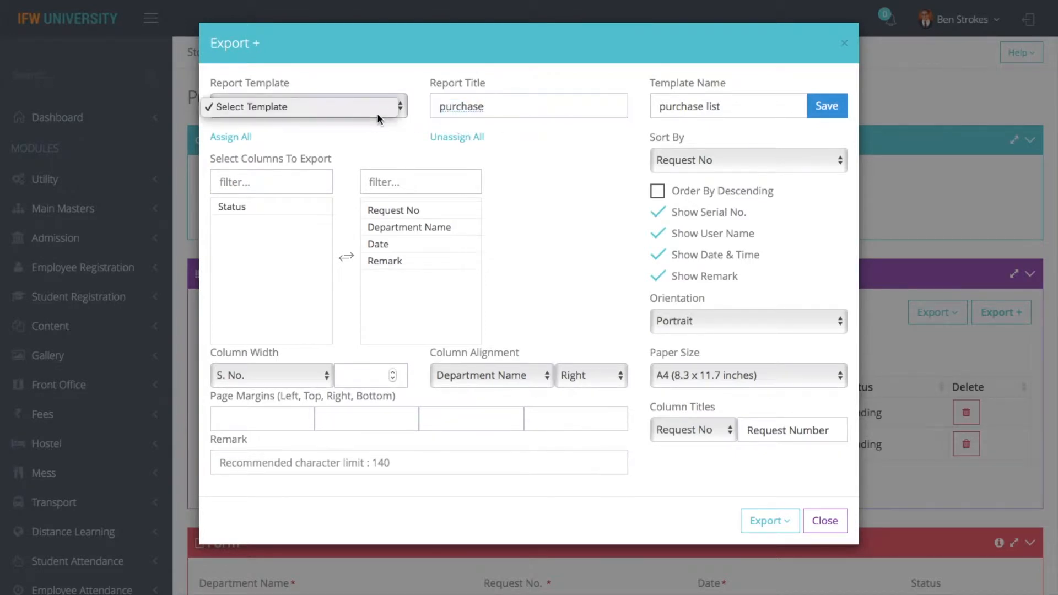
pyautogui.click(504, 152)
pyautogui.click(827, 106)
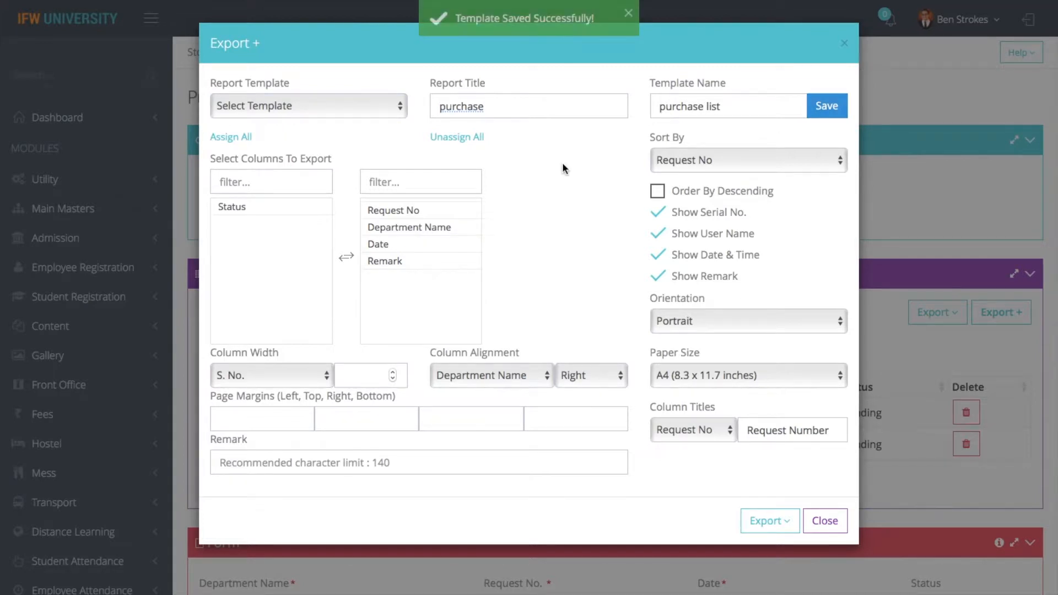
pyautogui.click(771, 524)
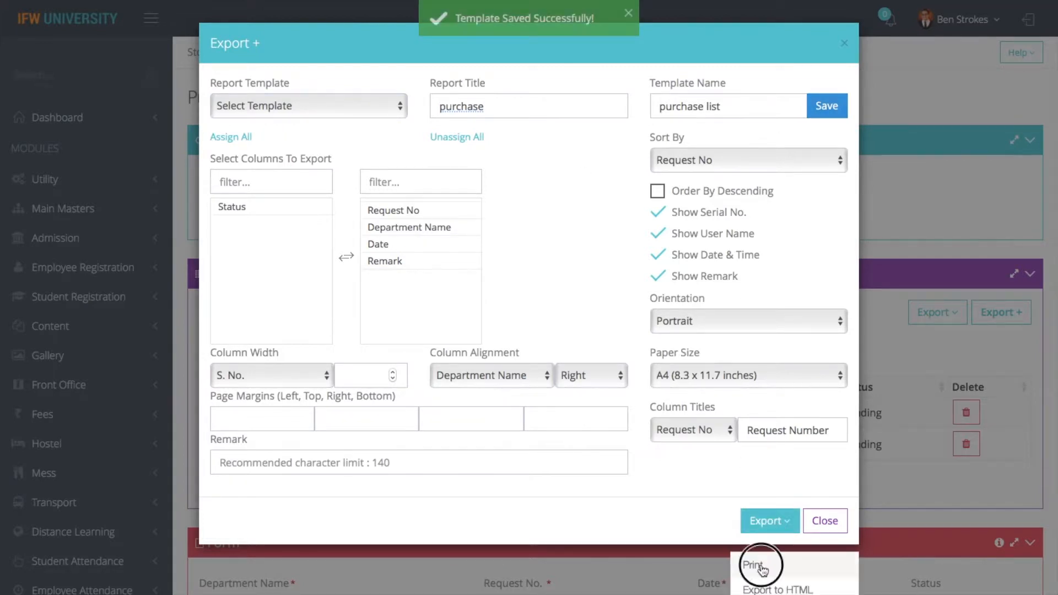
# Print the Stock Purchase Request Report and close the export settings
pyautogui.click(763, 568)
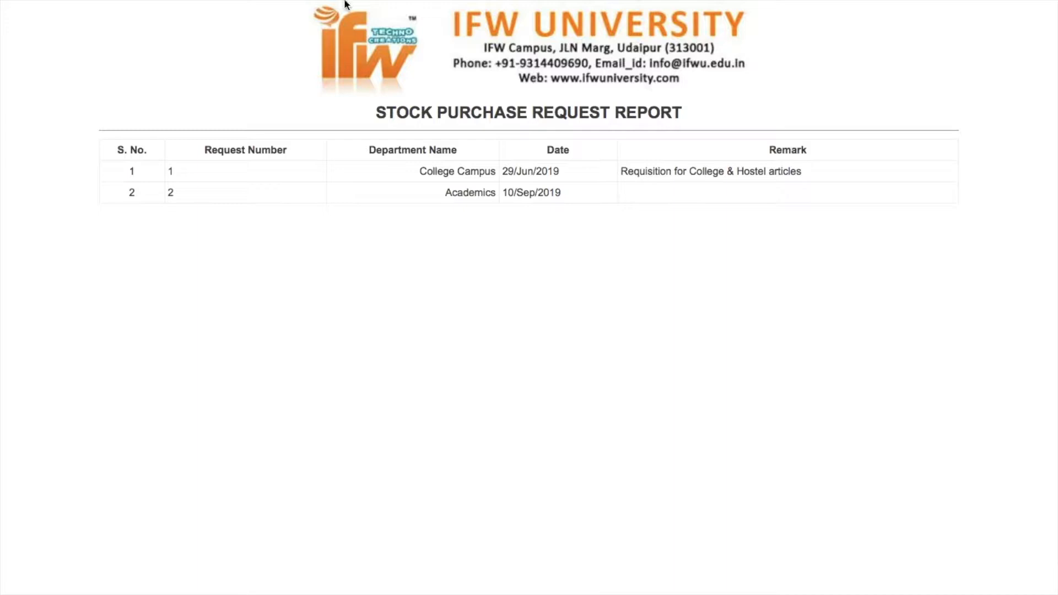
pyautogui.moveTo(33, 63)
pyautogui.click(114, 60)
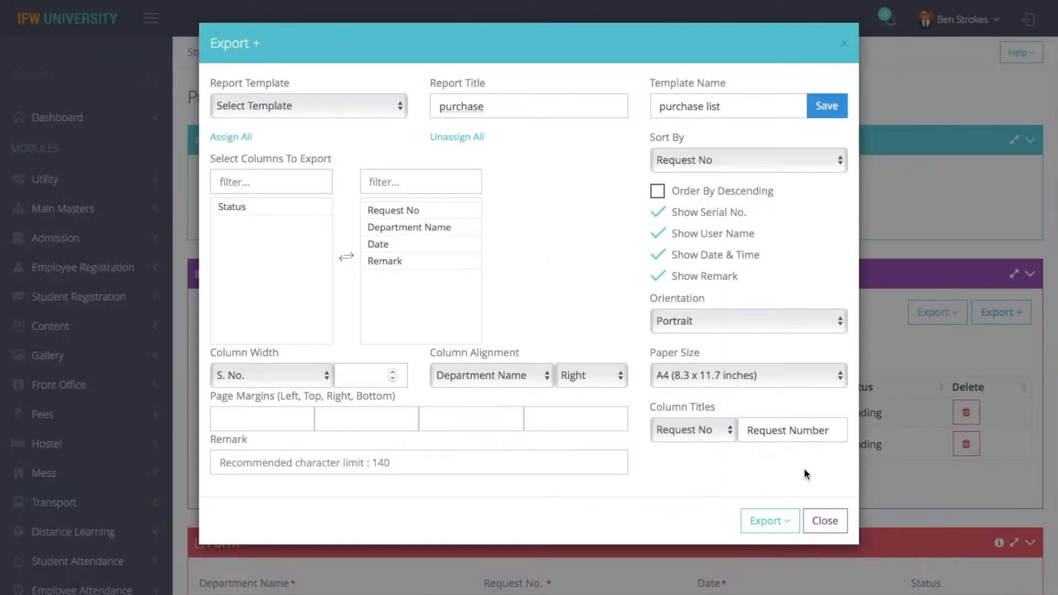
pyautogui.click(822, 521)
# Reload the saved 'purchase list' export template, then close the export settings
pyautogui.click(992, 323)
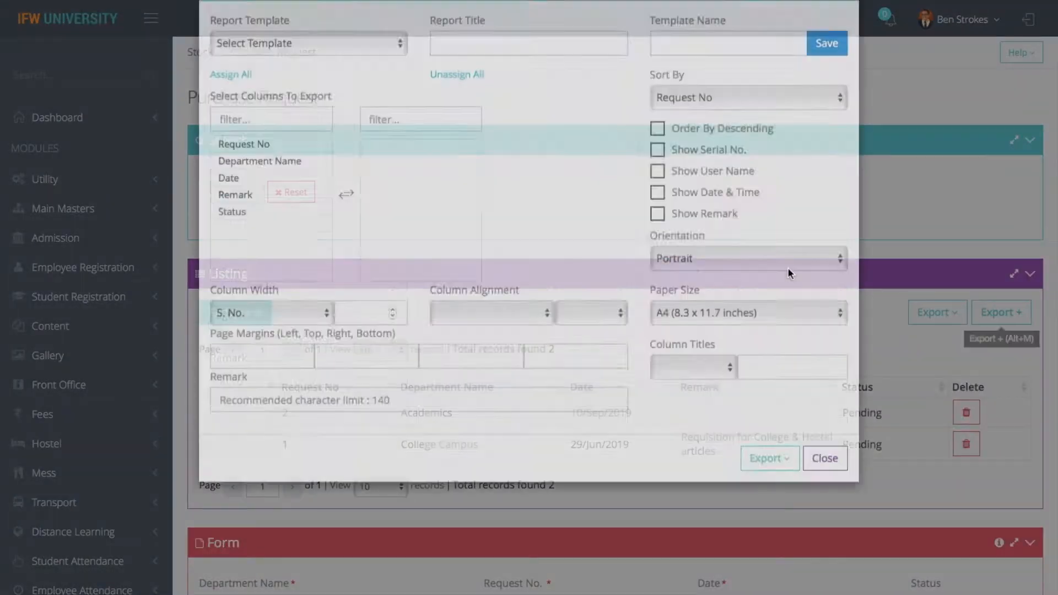
pyautogui.click(361, 110)
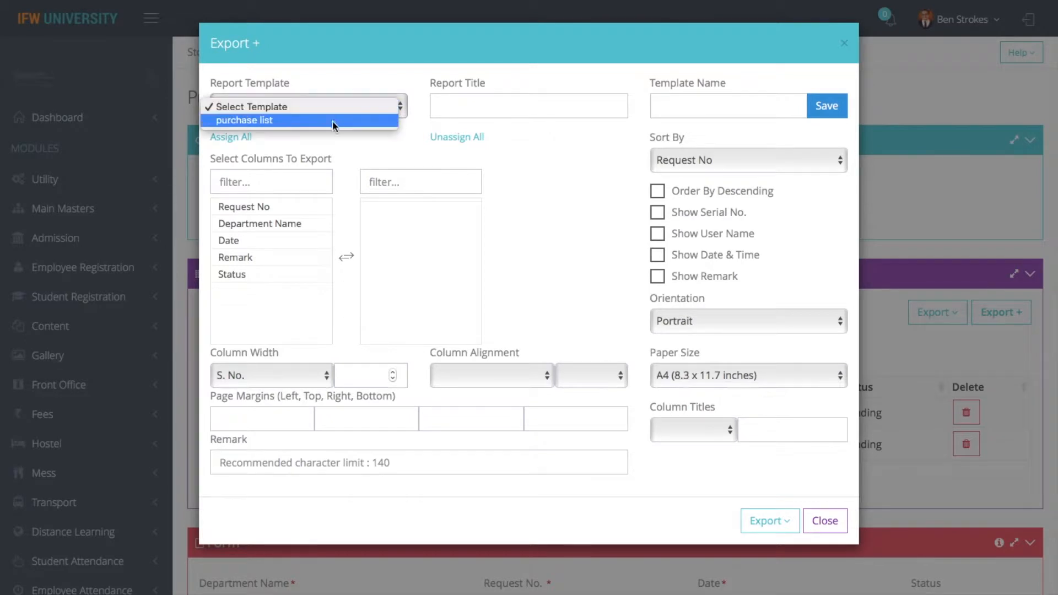
pyautogui.click(361, 118)
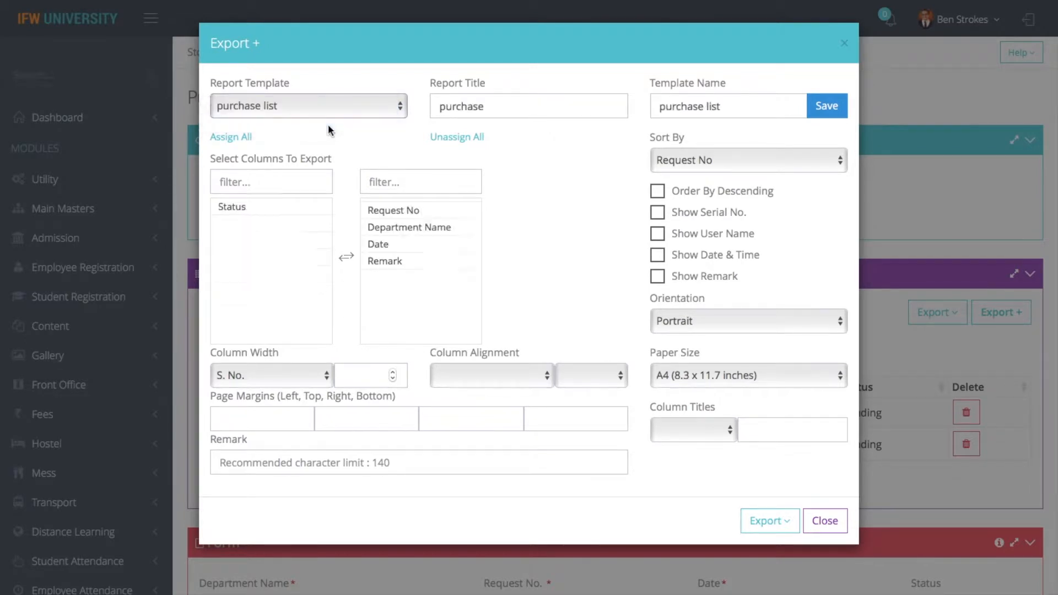
pyautogui.click(826, 521)
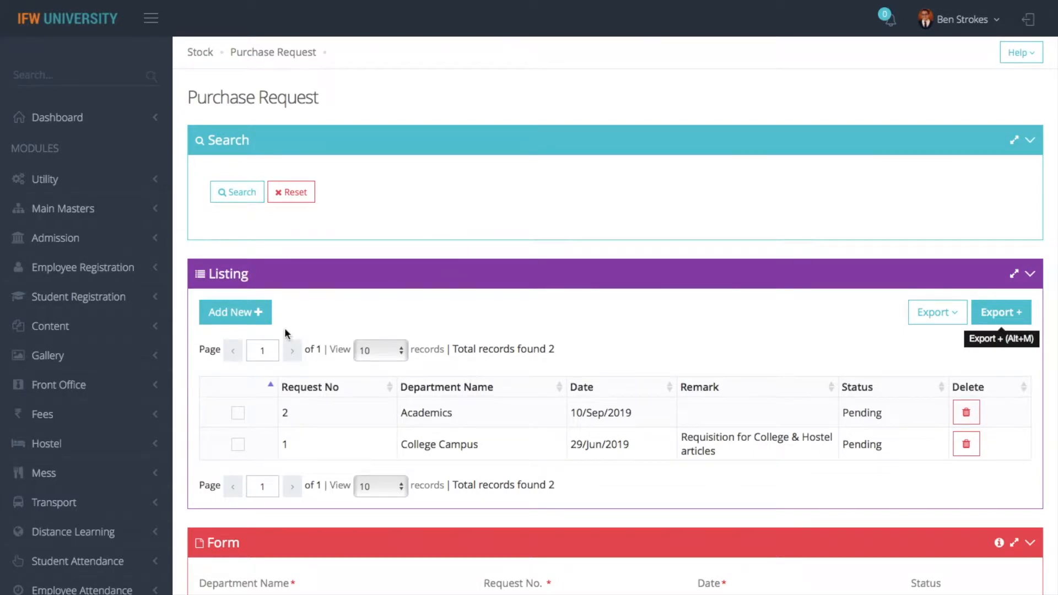
pyautogui.click(241, 312)
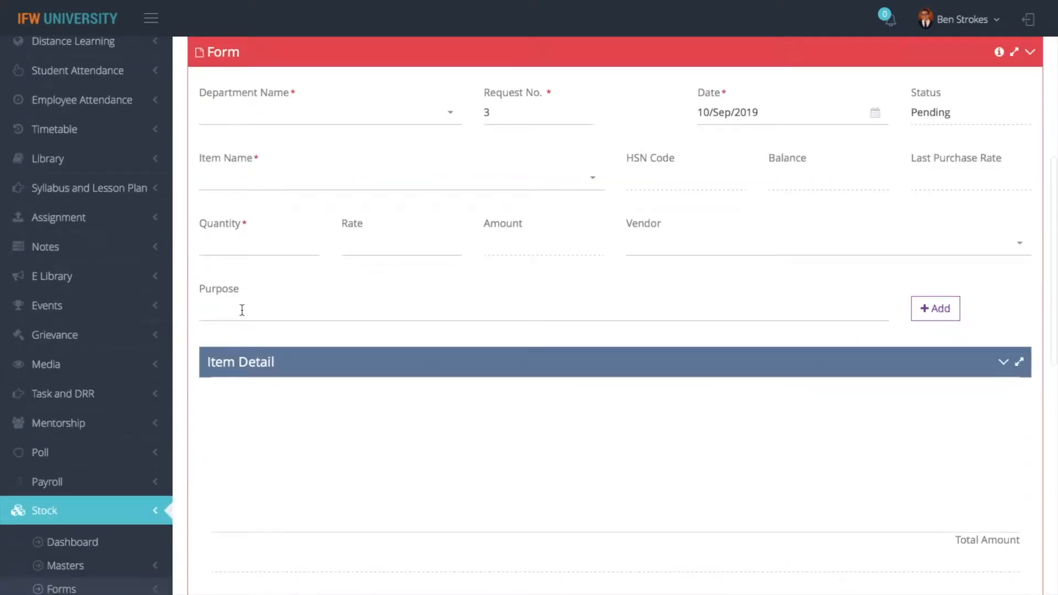
# Set the new request's department to Admin Office and item to Fancy lights
pyautogui.click(402, 124)
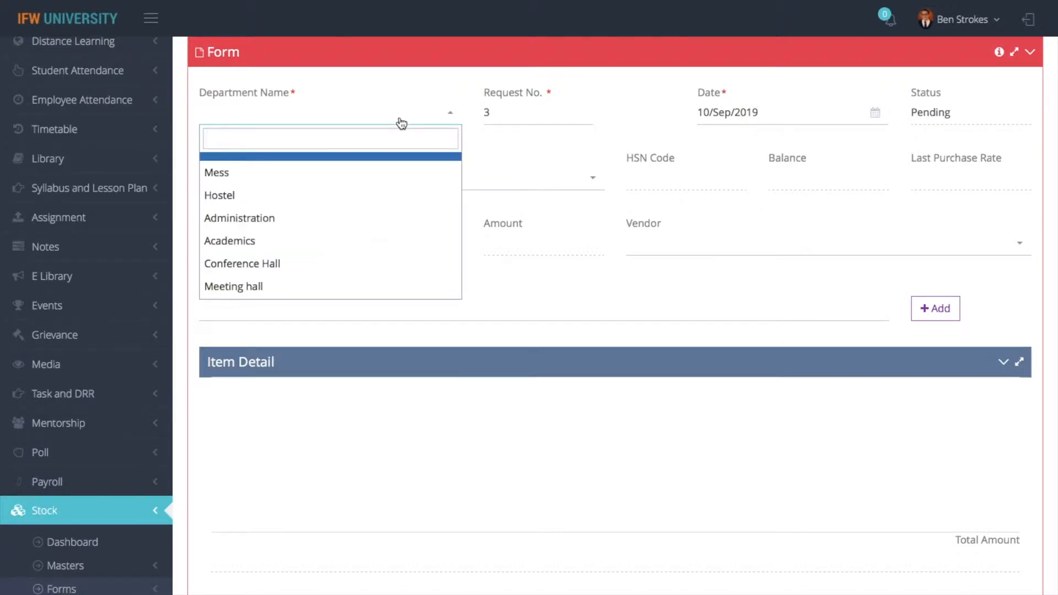
pyautogui.write('admin')
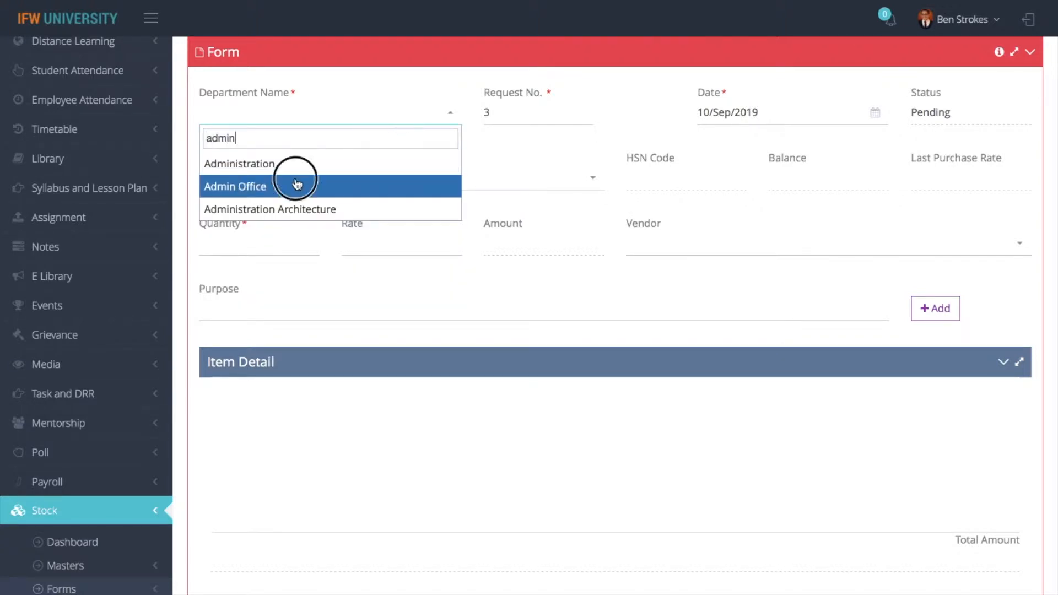
pyautogui.click(298, 186)
pyautogui.click(474, 179)
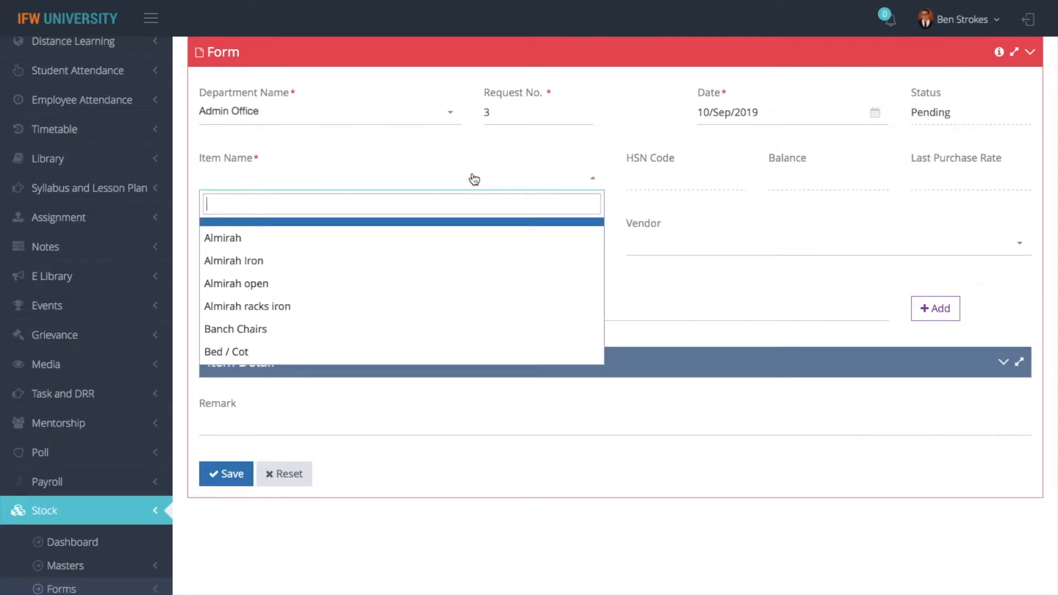
pyautogui.write('fancy')
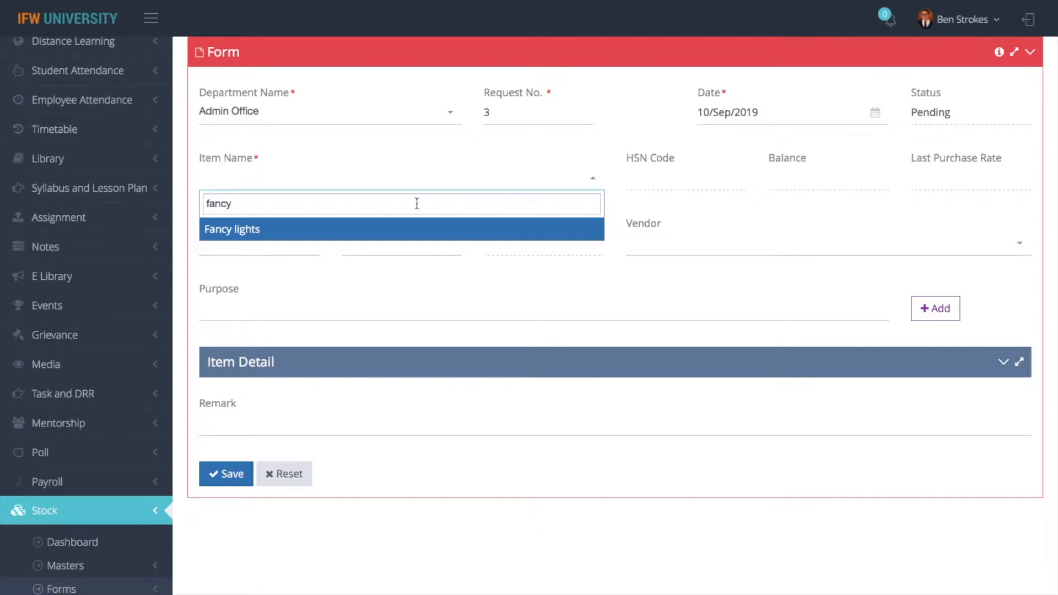
pyautogui.click(386, 229)
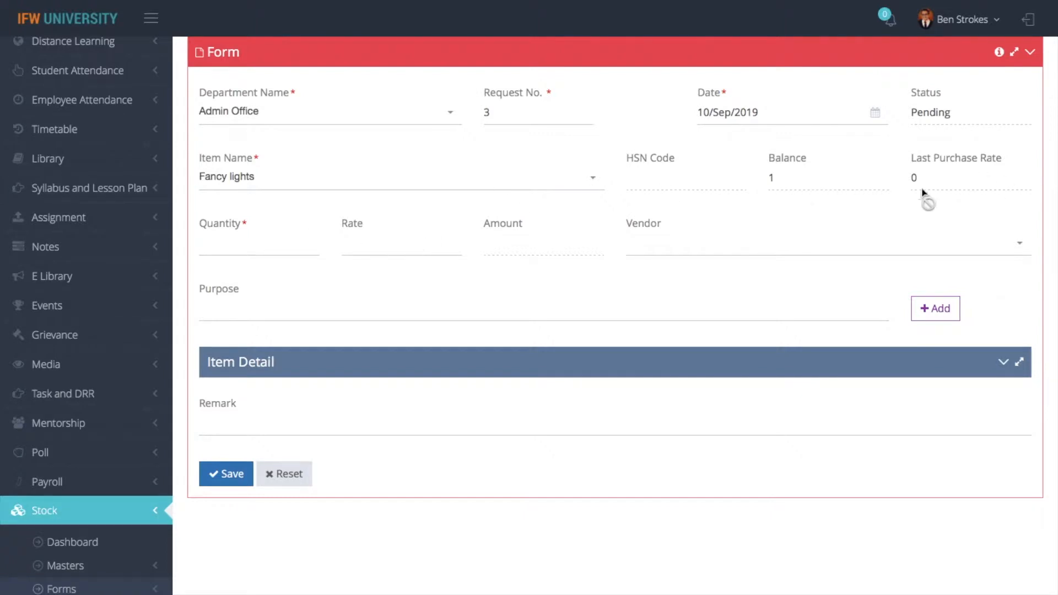
# Enter quantity 4, rate 120, vendor Vinayak Enterprises, and purpose 'for using department'
pyautogui.click(213, 243)
pyautogui.write('4')
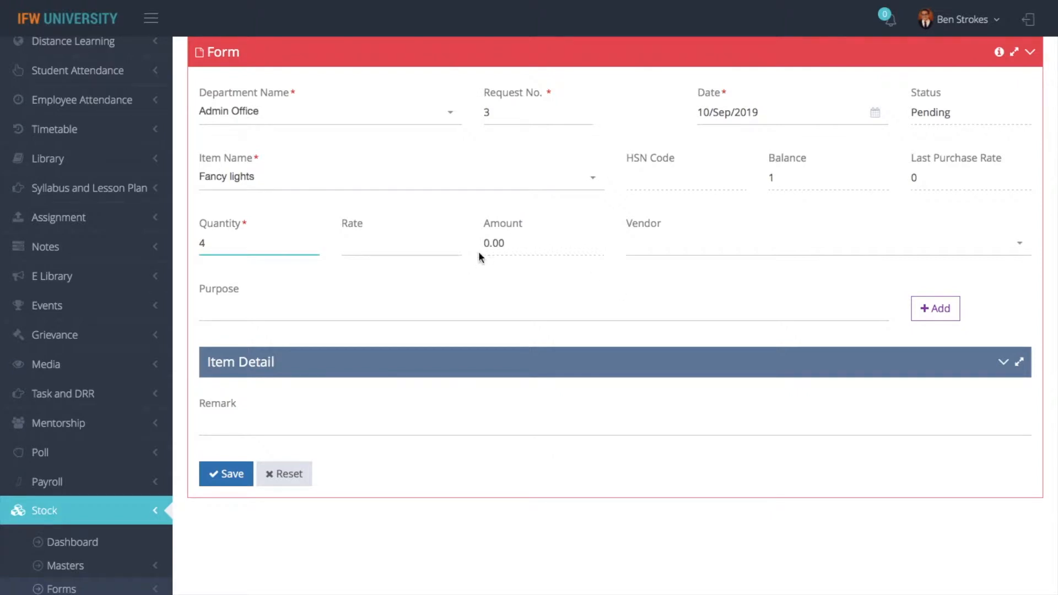
pyautogui.click(416, 243)
pyautogui.write('120')
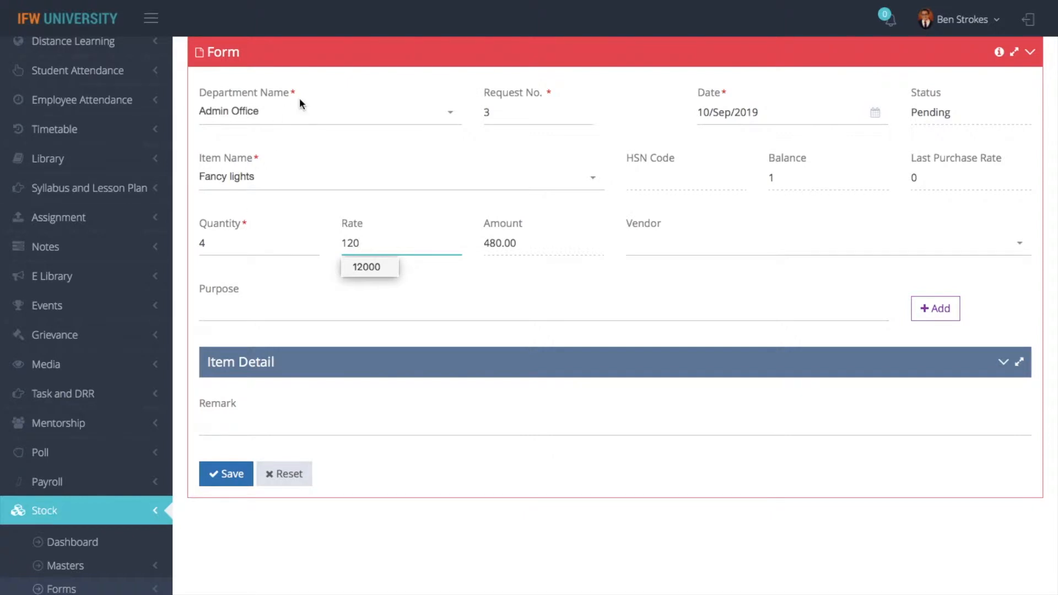
pyautogui.click(708, 258)
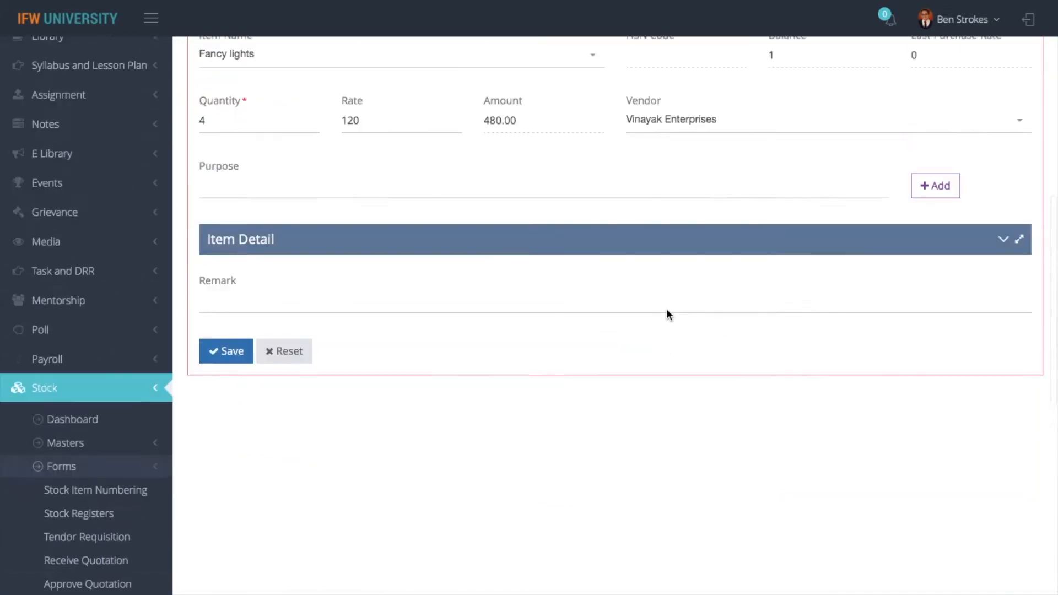
pyautogui.scroll(6, 665, 312)
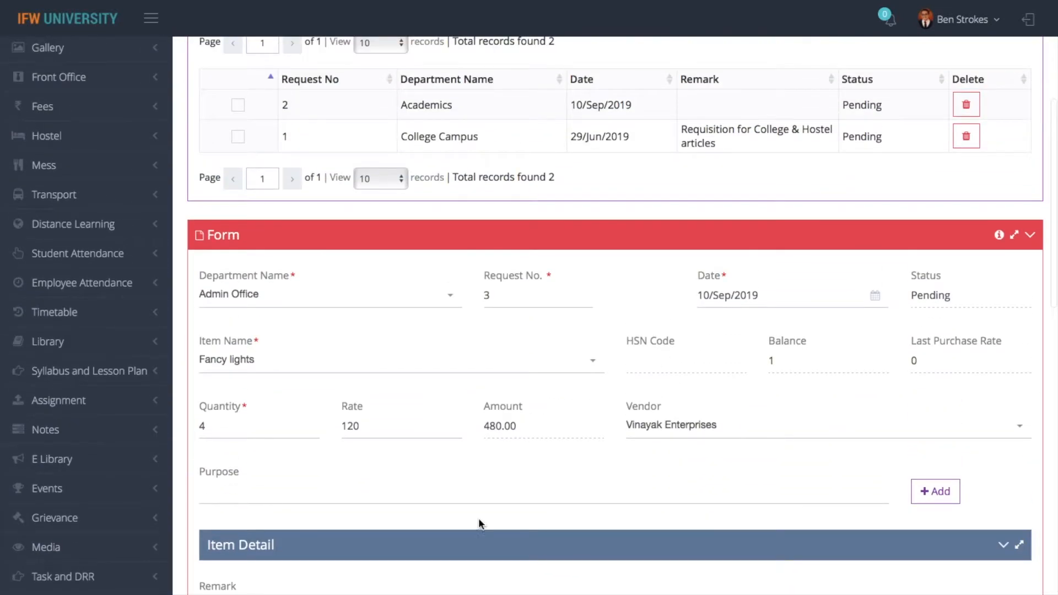
pyautogui.click(433, 496)
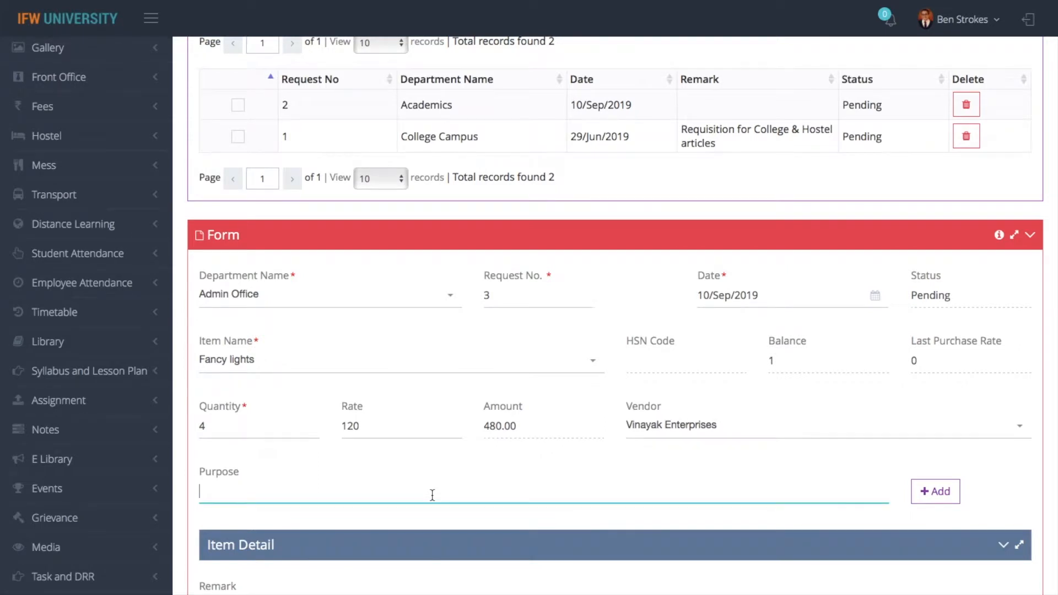
pyautogui.write('for using deportment')
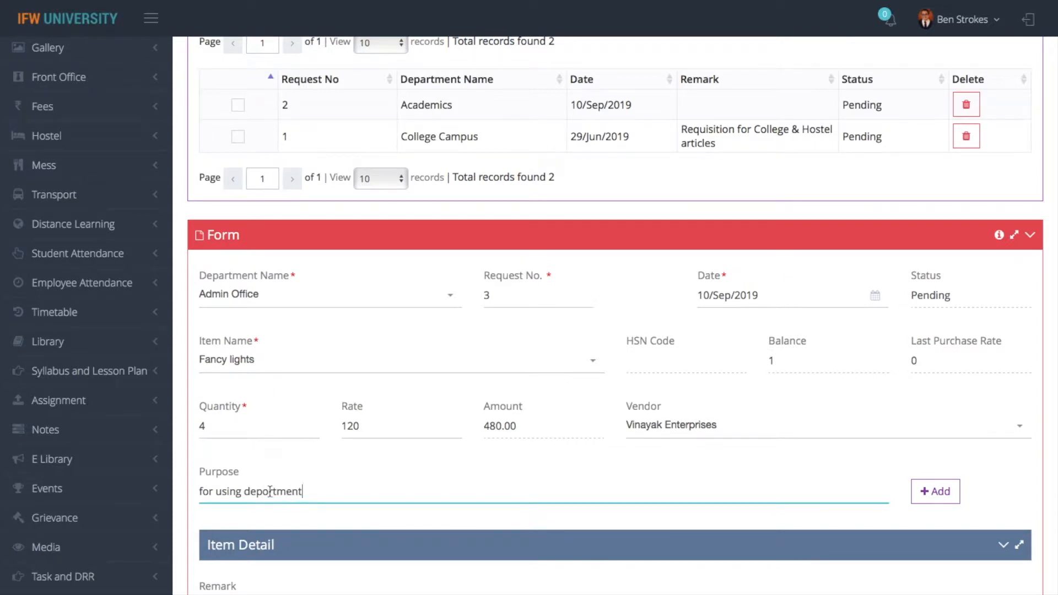
pyautogui.click(269, 491)
pyautogui.press('BackSpace')
# Fix the purpose spelling, add the Fancy lights line, remark 'test', then save and print request 3
pyautogui.write('a')
pyautogui.click(949, 492)
pyautogui.scroll(-4, 557, 500)
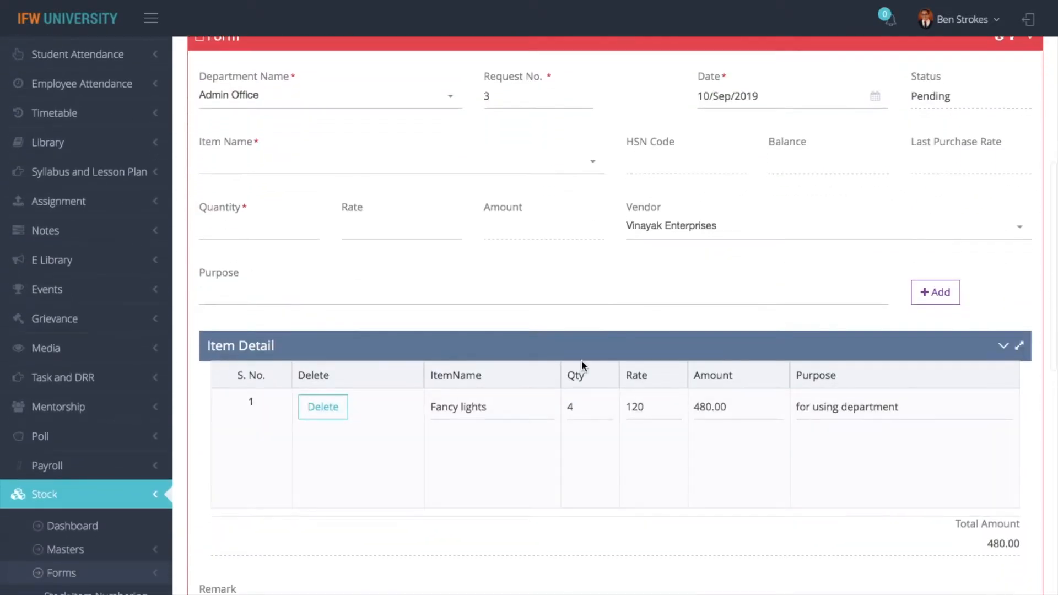
pyautogui.scroll(-3, 582, 362)
pyautogui.click(243, 454)
pyautogui.write('test the')
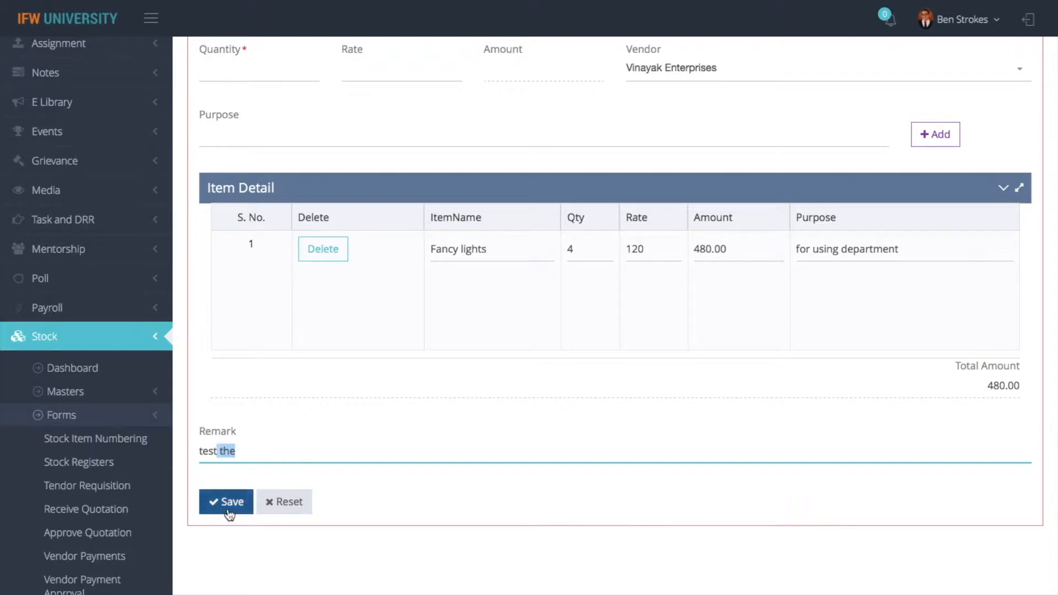
pyautogui.click(229, 513)
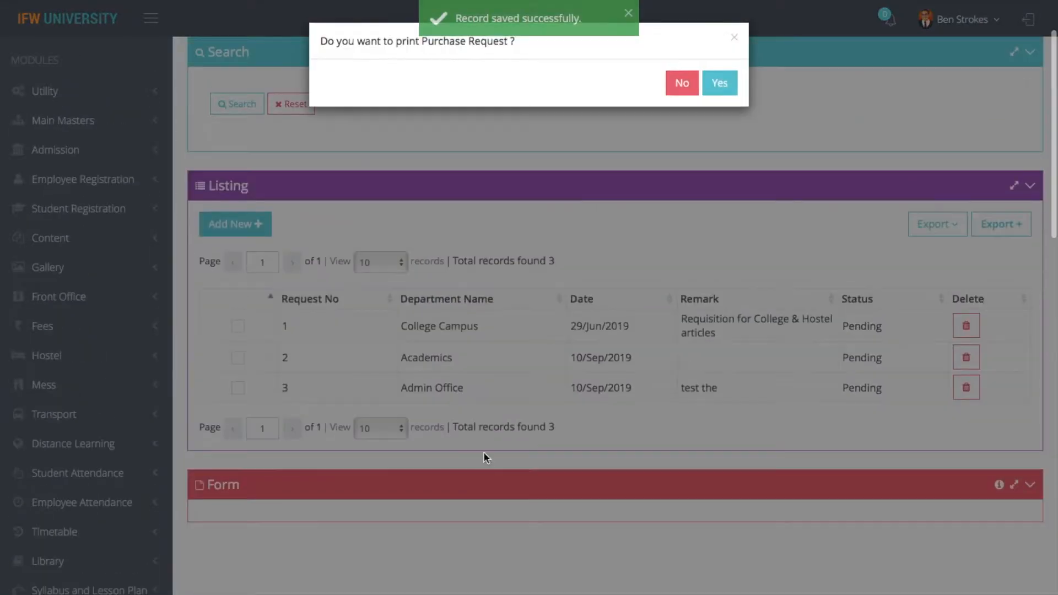
pyautogui.click(720, 83)
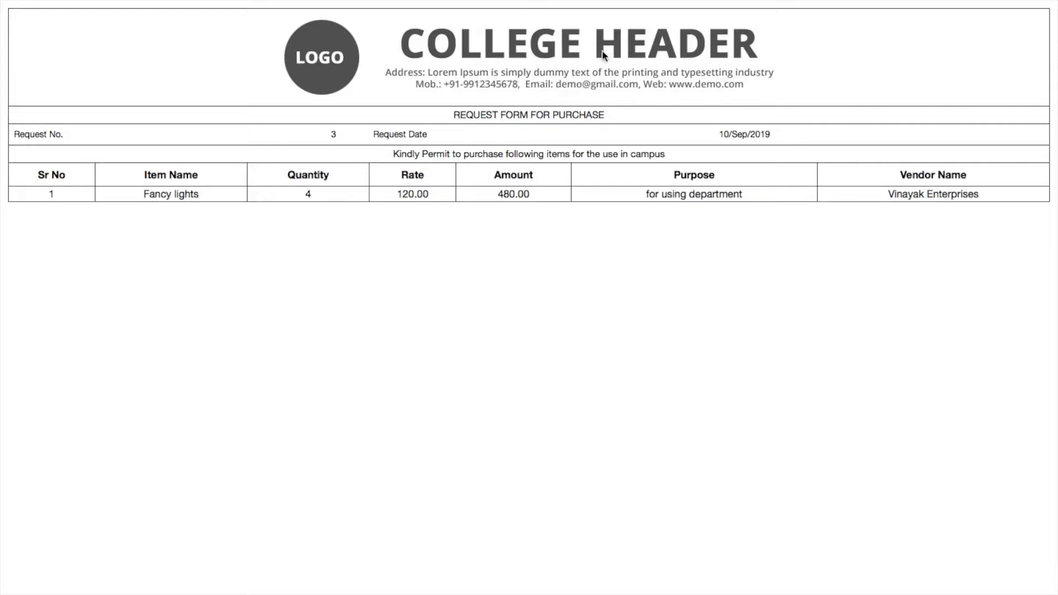
# Return to the ERP tab and go back to the Stock Dashboard
pyautogui.moveTo(345, 2)
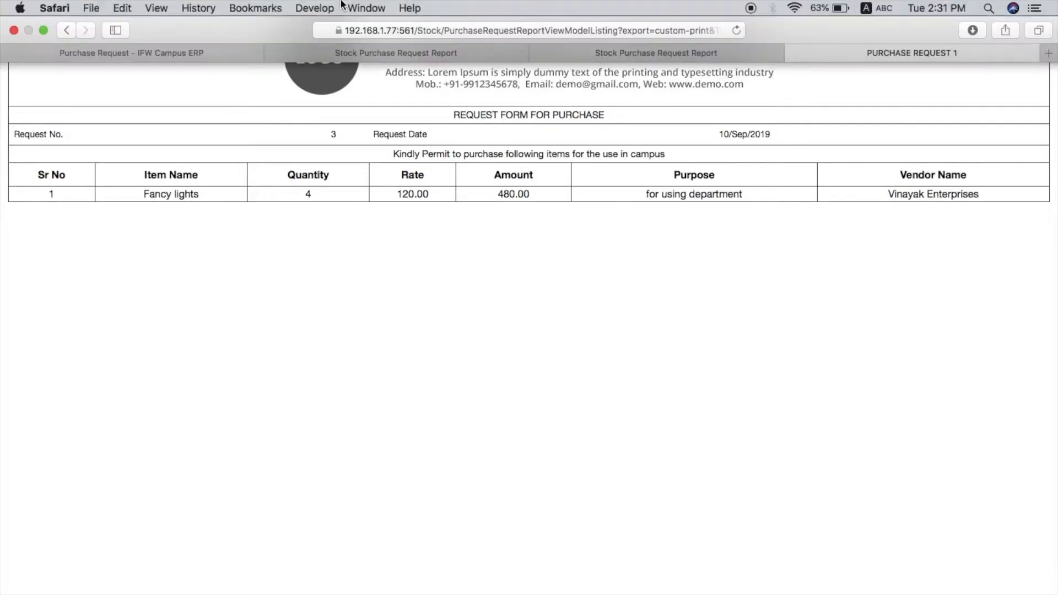
pyautogui.click(136, 55)
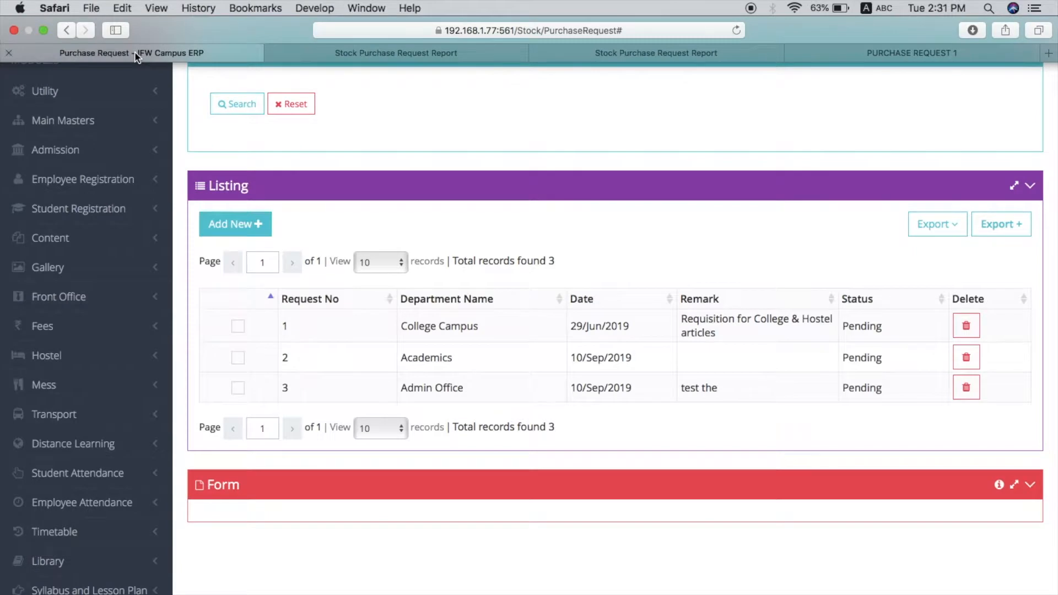
pyautogui.click(91, 121)
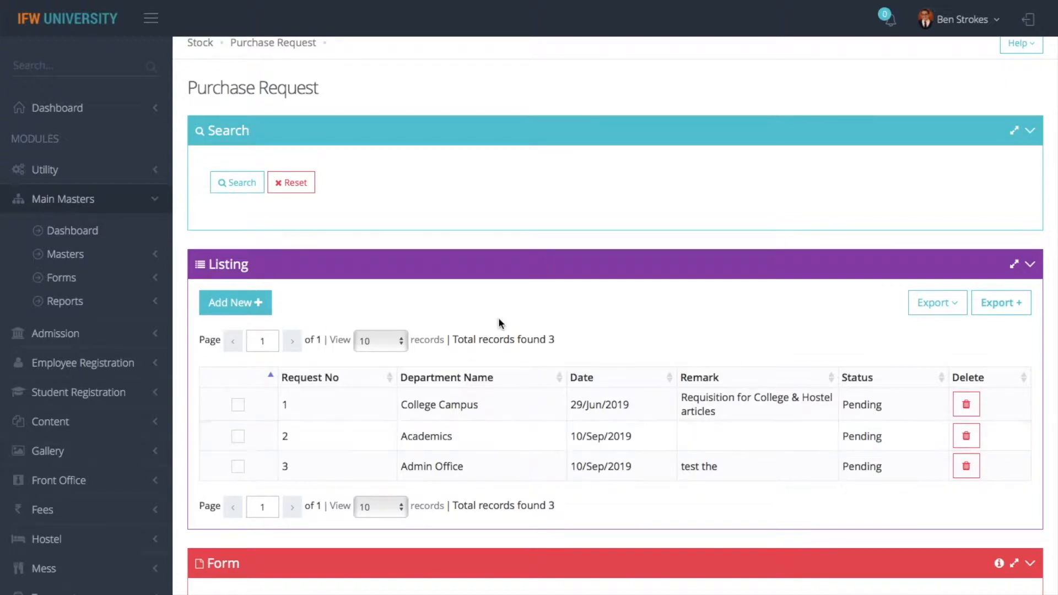
pyautogui.click(202, 44)
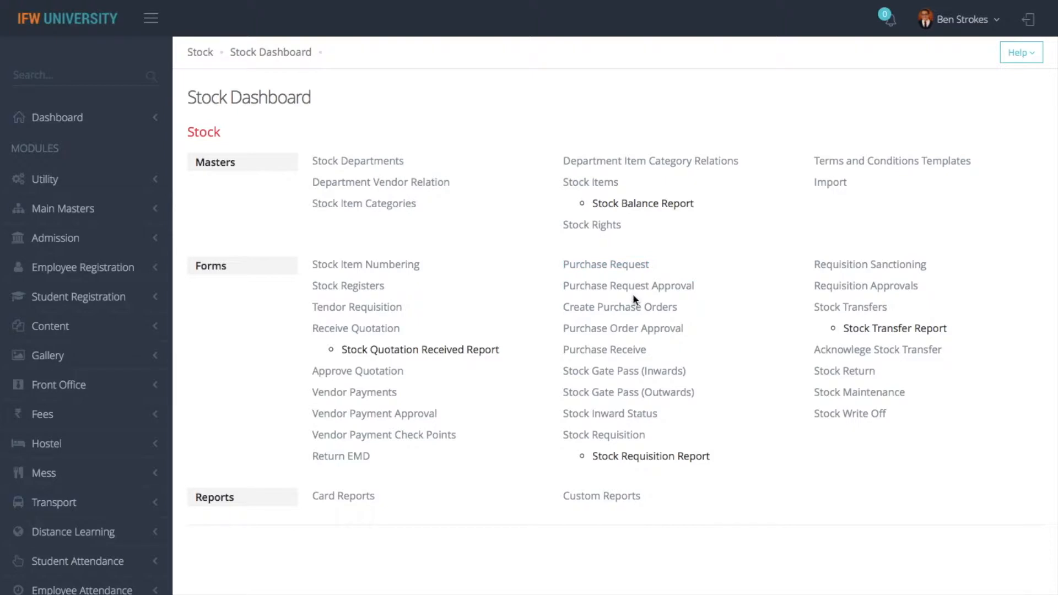
# Open Purchase Request Approval and review the form of pending request 3
pyautogui.click(628, 286)
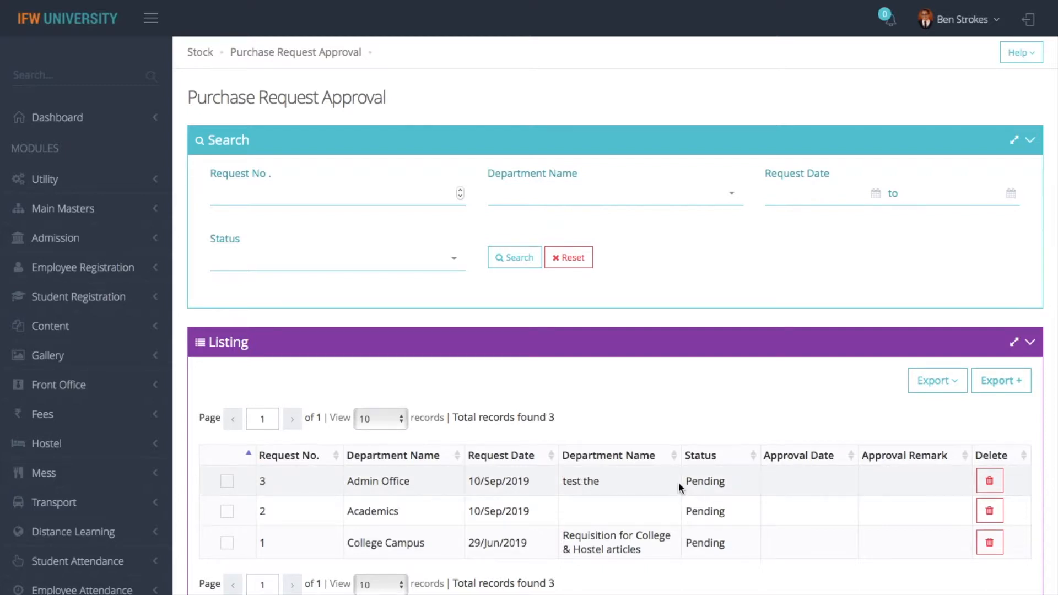
pyautogui.click(226, 481)
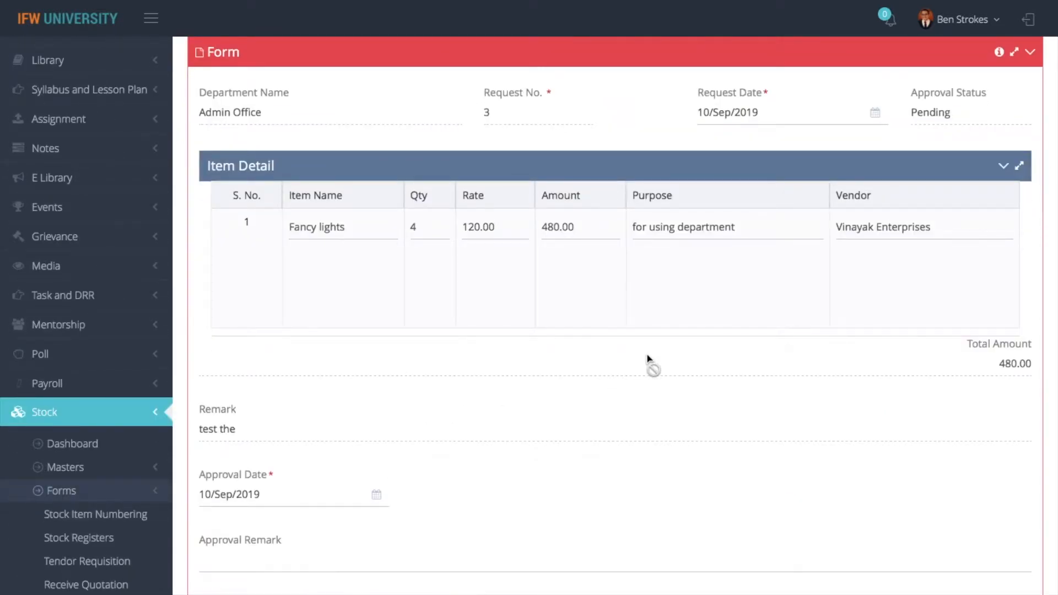
pyautogui.scroll(5, 648, 360)
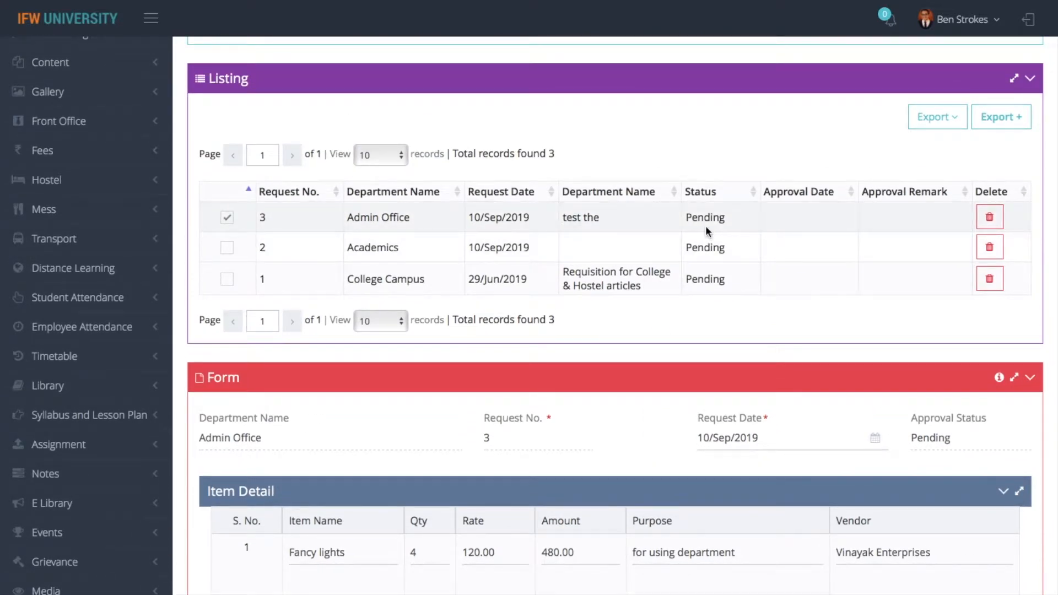
pyautogui.scroll(5, 706, 226)
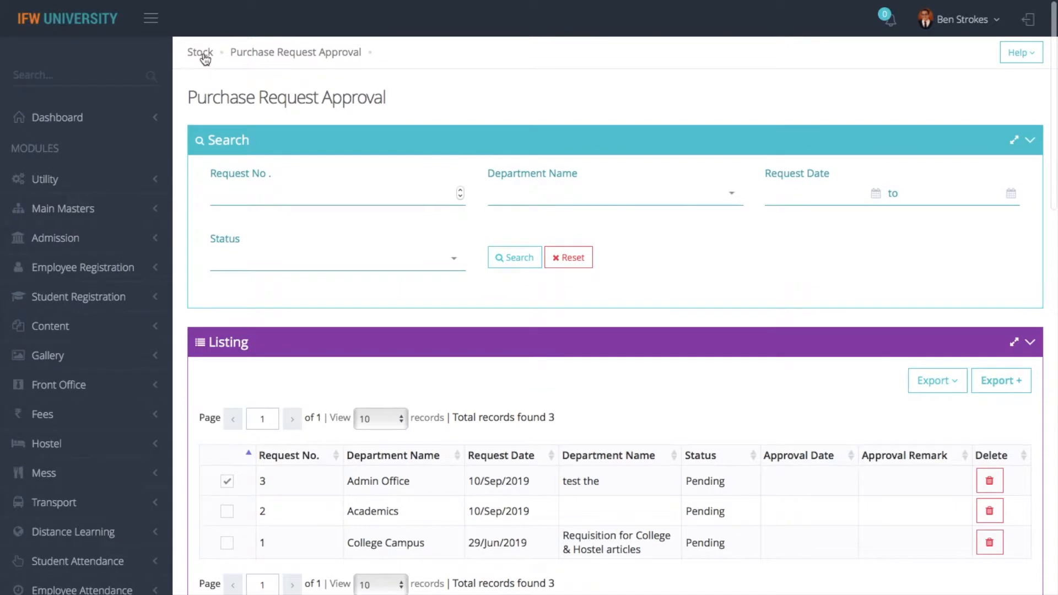
pyautogui.click(201, 54)
pyautogui.click(606, 222)
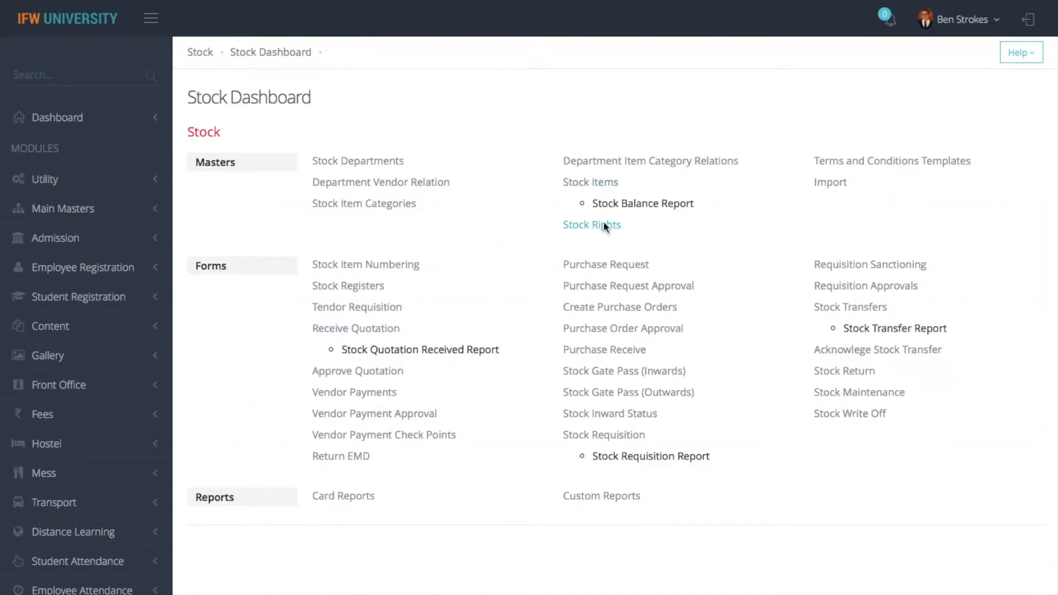
pyautogui.scroll(-4, 503, 496)
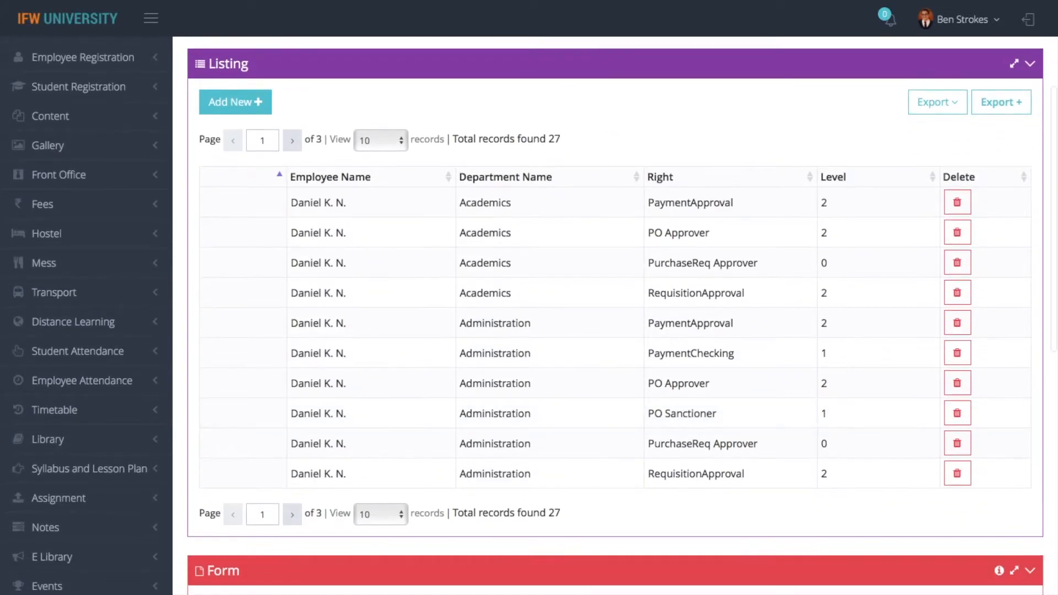
pyautogui.scroll(4, 503, 517)
pyautogui.click(201, 55)
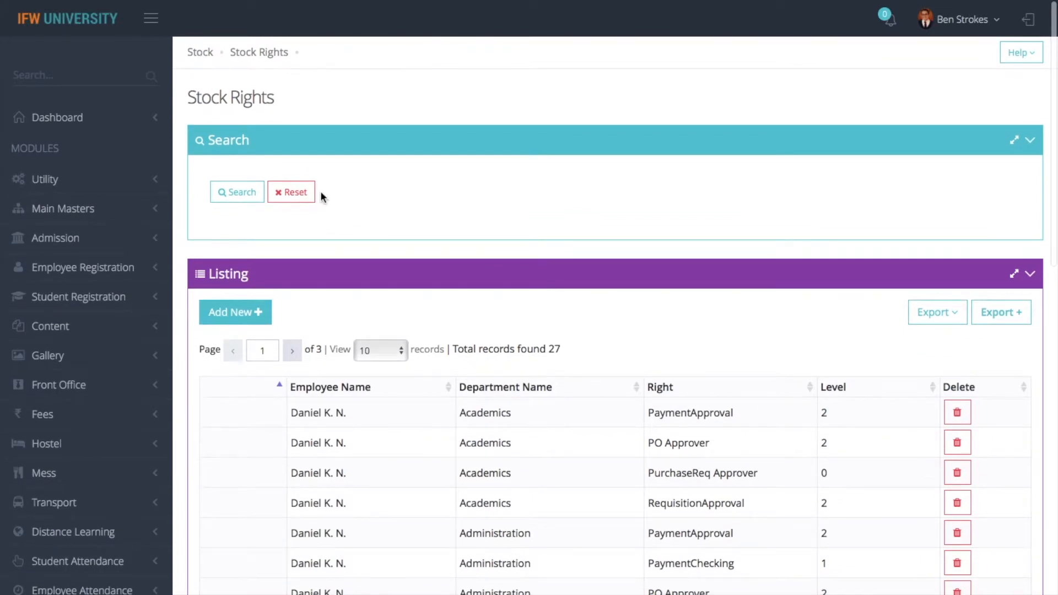
pyautogui.click(602, 287)
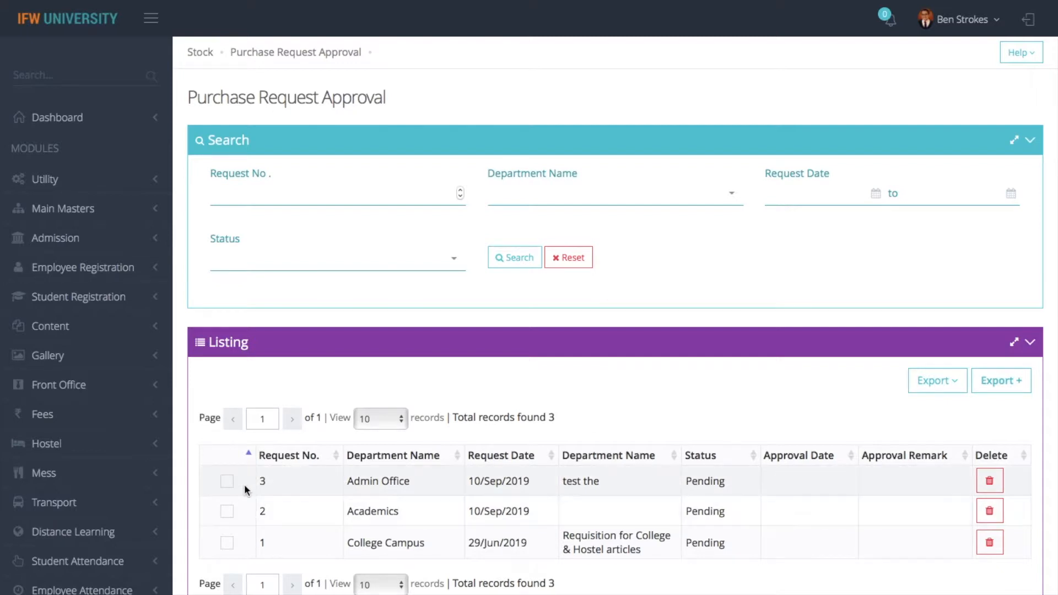
pyautogui.click(227, 483)
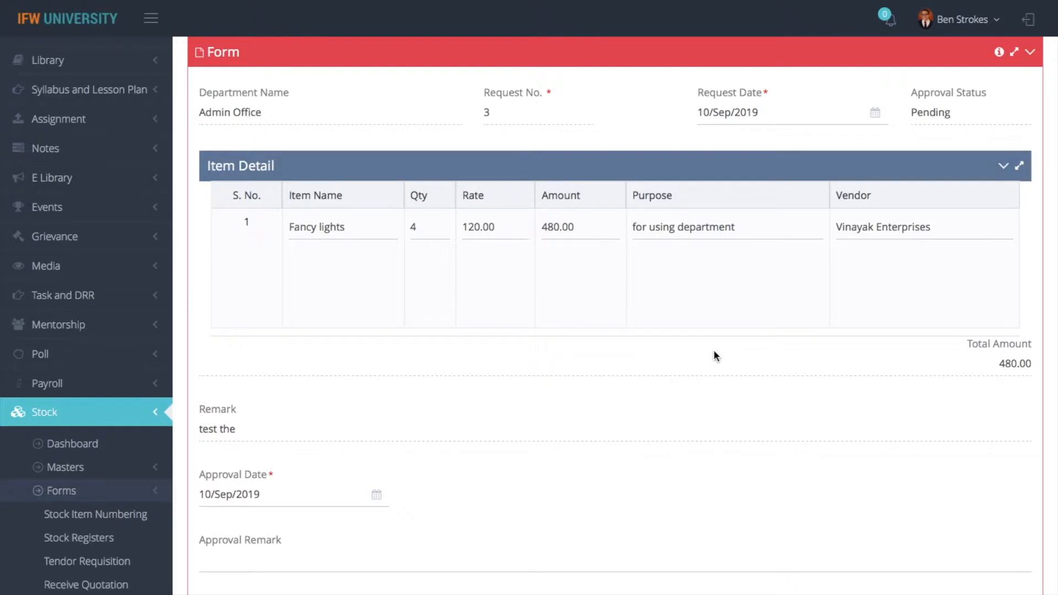
pyautogui.scroll(7, 714, 352)
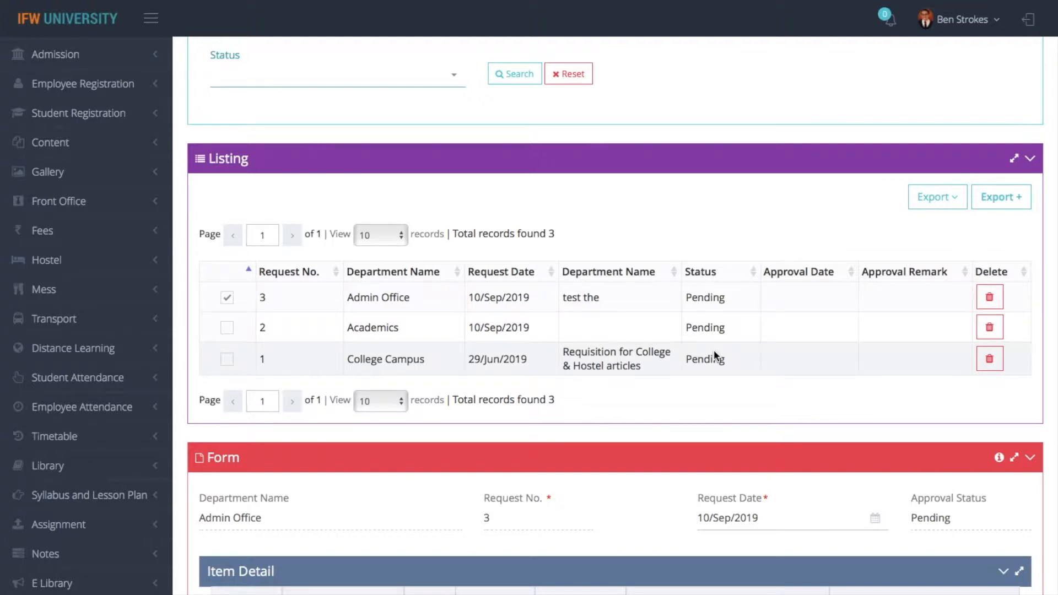
pyautogui.scroll(5, 590, 310)
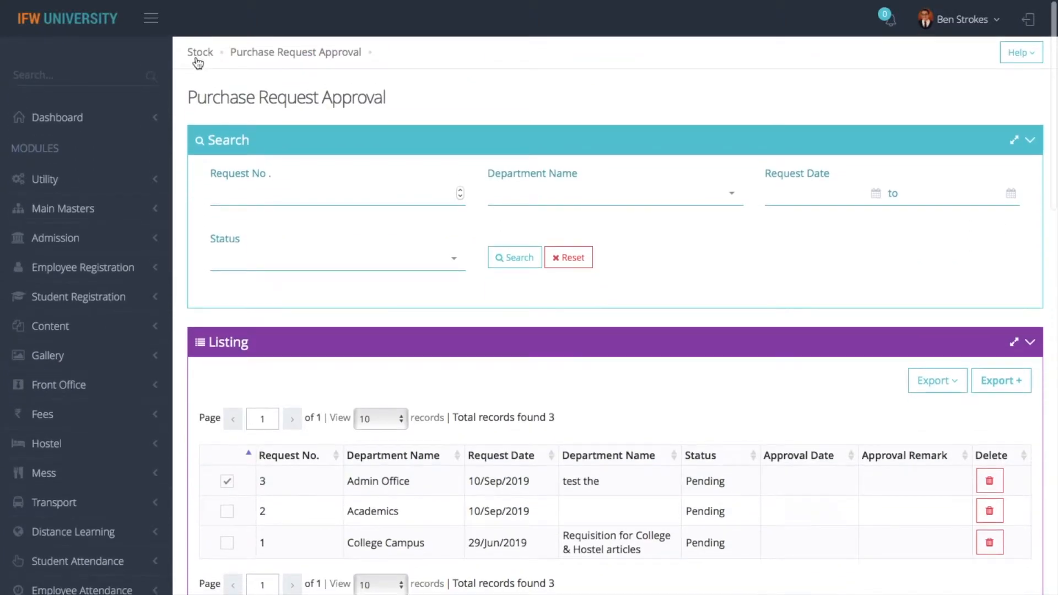
pyautogui.click(200, 52)
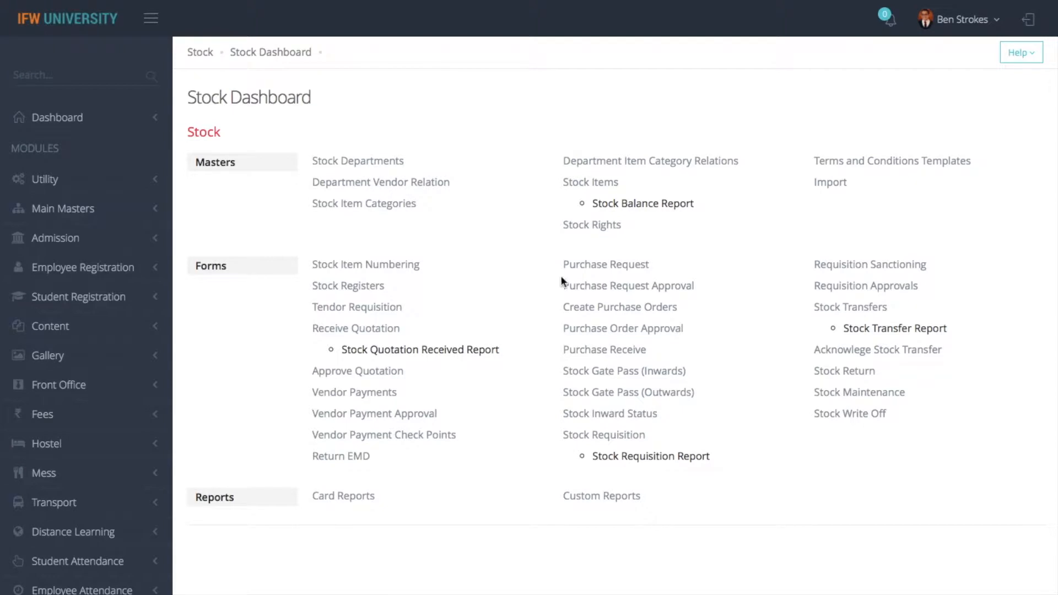
# Start a new purchase order for the Admin Office department
pyautogui.click(608, 308)
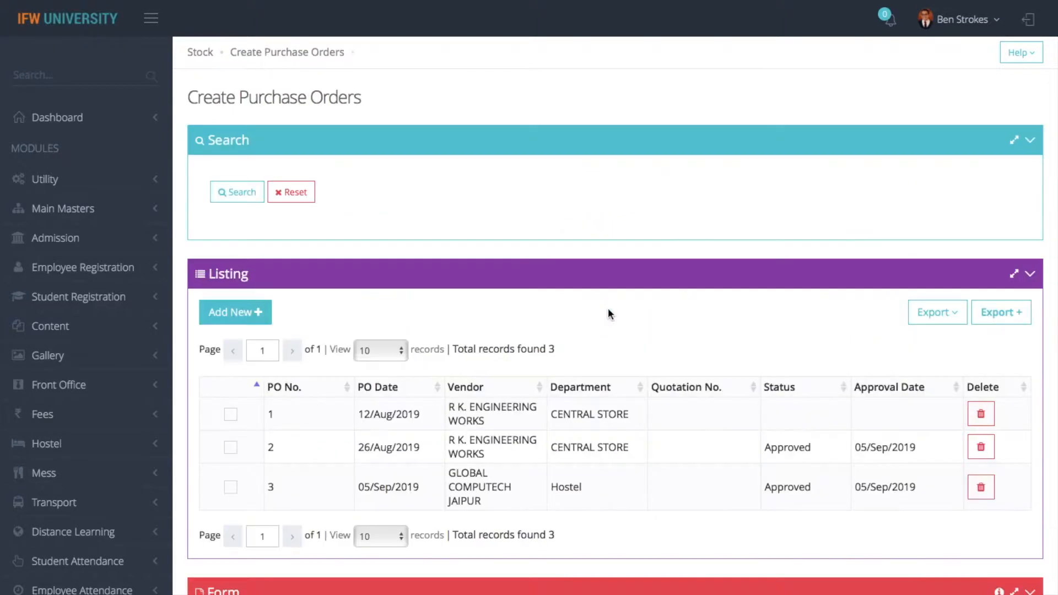
pyautogui.click(249, 314)
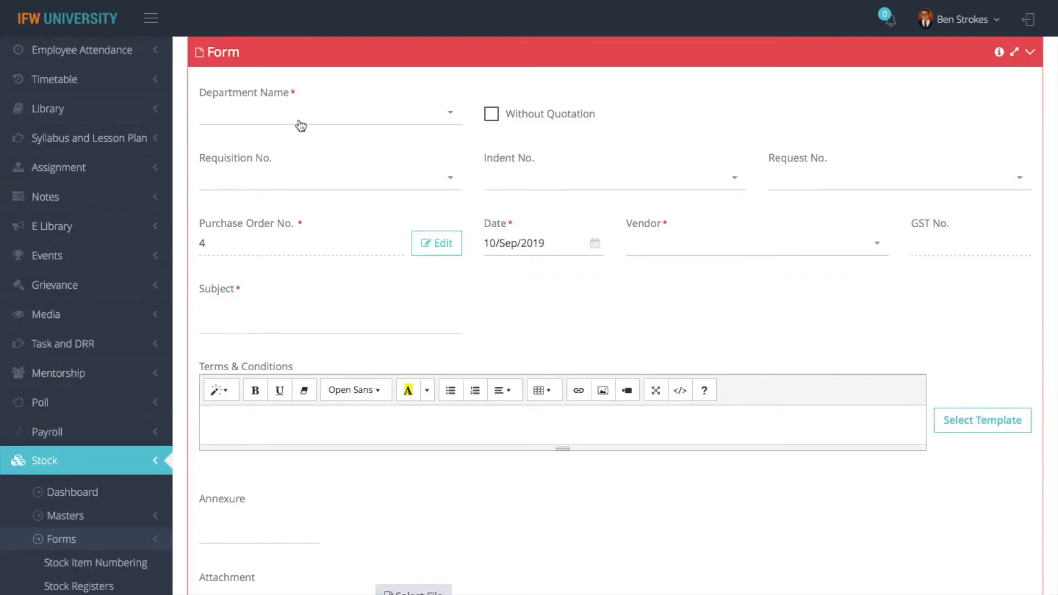
pyautogui.click(330, 125)
pyautogui.write('admin')
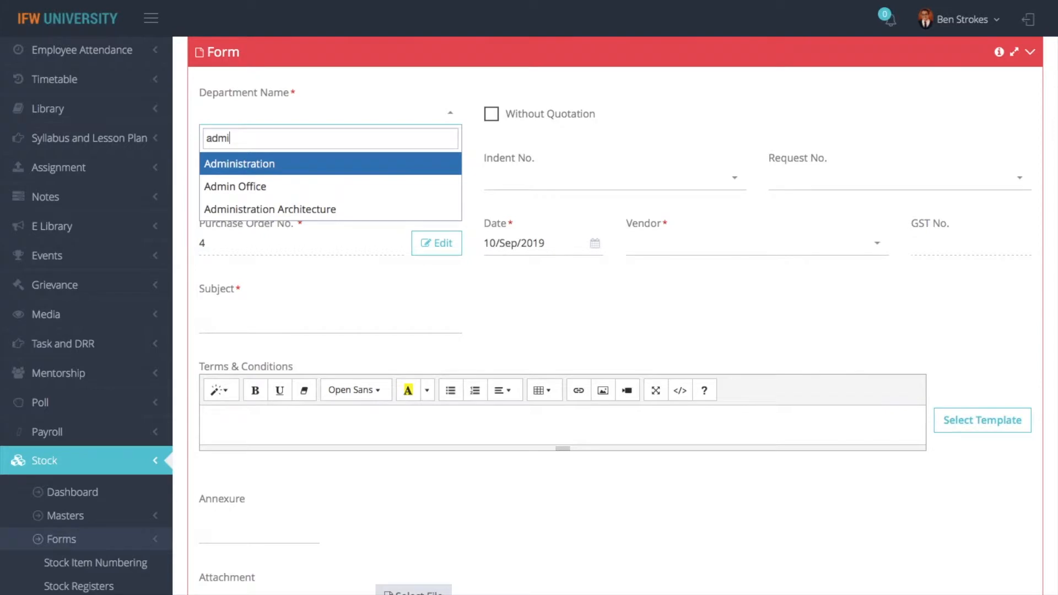
pyautogui.click(243, 187)
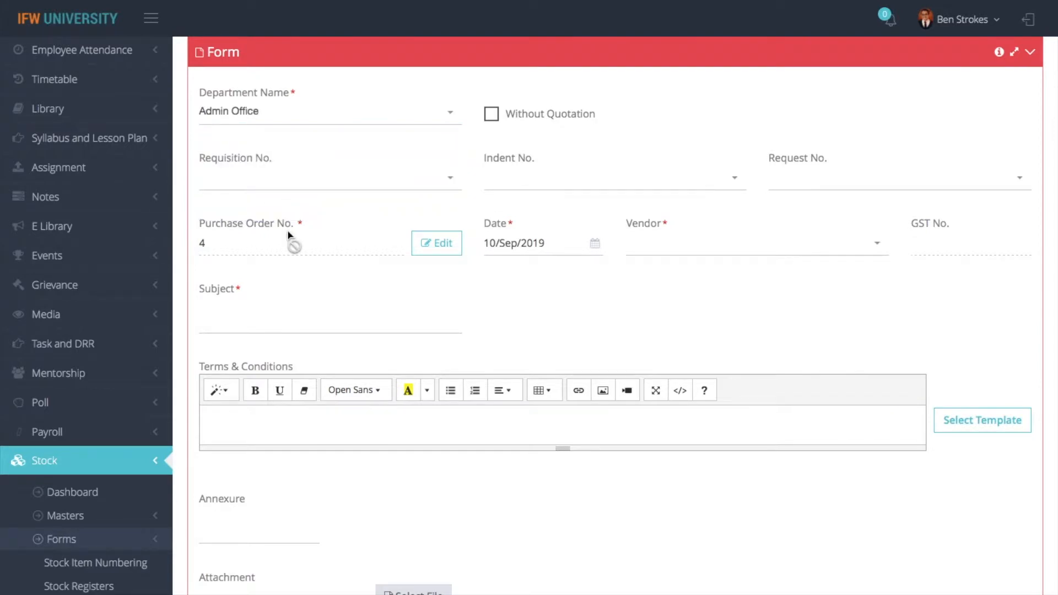
# Browse the requisition, indent and request number lists, then leave the draft order unsaved
pyautogui.click(265, 183)
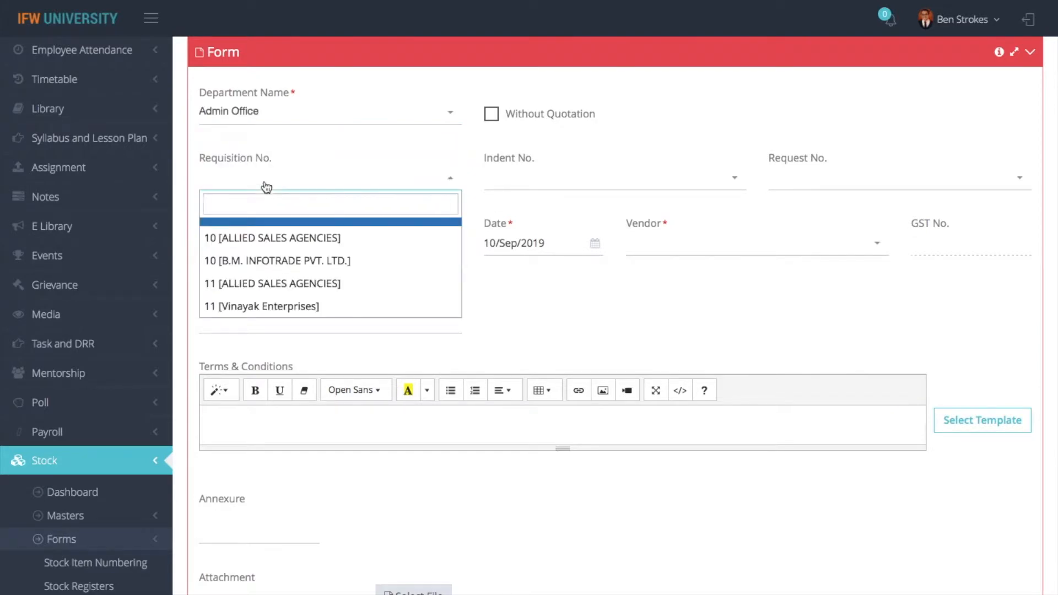
pyautogui.click(533, 182)
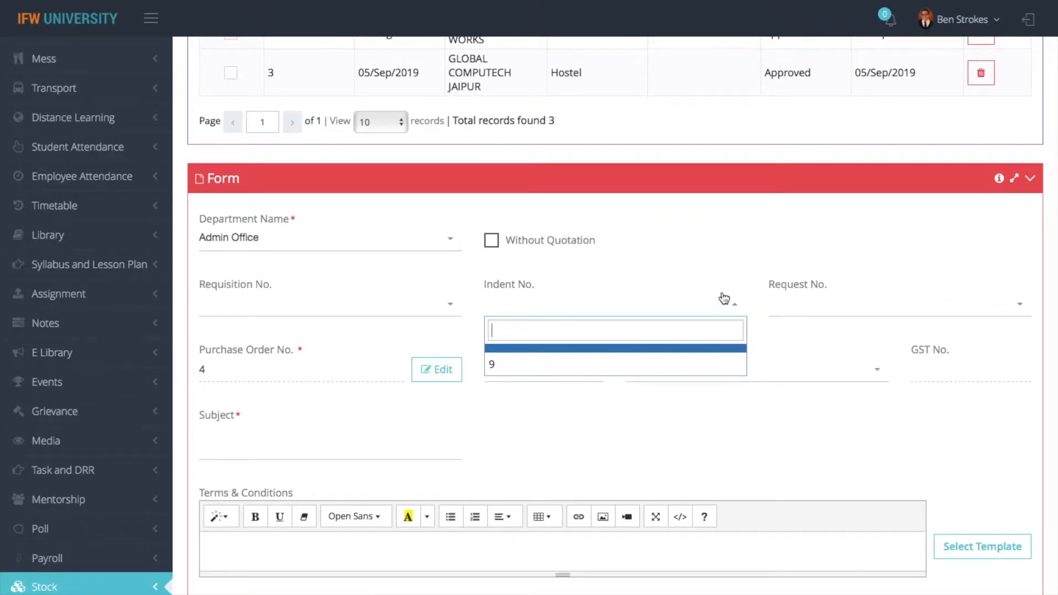
pyautogui.scroll(-15, 806, 240)
pyautogui.scroll(8, 803, 228)
pyautogui.scroll(8, 789, 164)
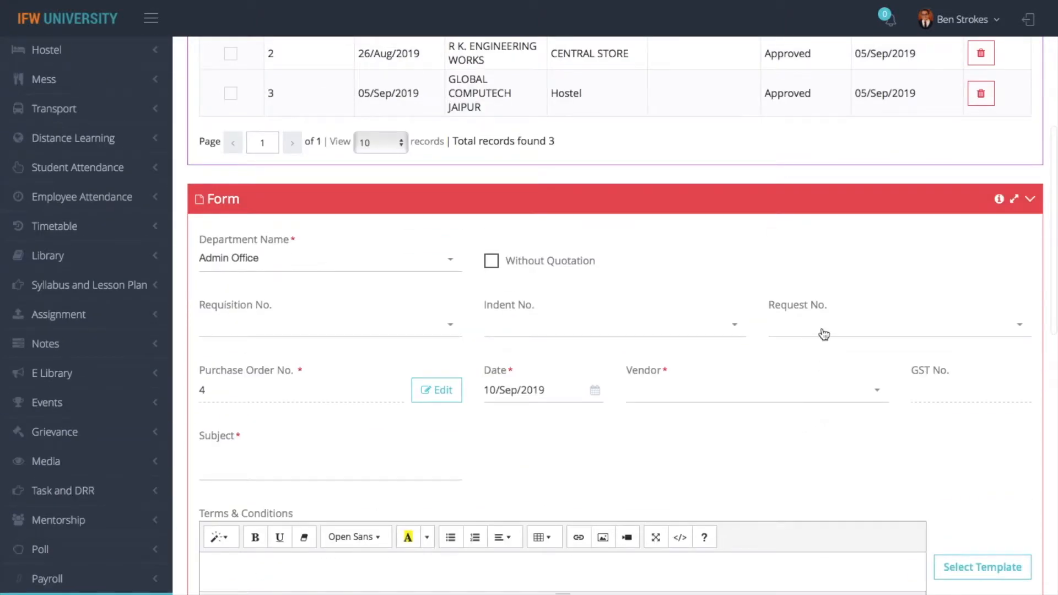
pyautogui.click(825, 334)
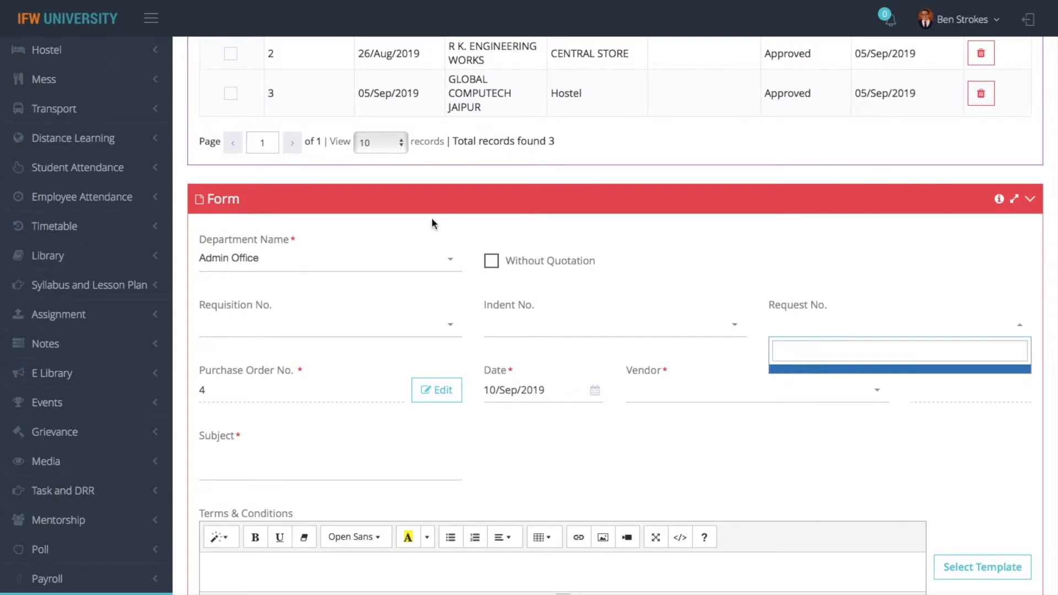
pyautogui.scroll(8, 434, 226)
pyautogui.scroll(-20, 204, 56)
pyautogui.click(203, 57)
pyautogui.scroll(15, 496, 279)
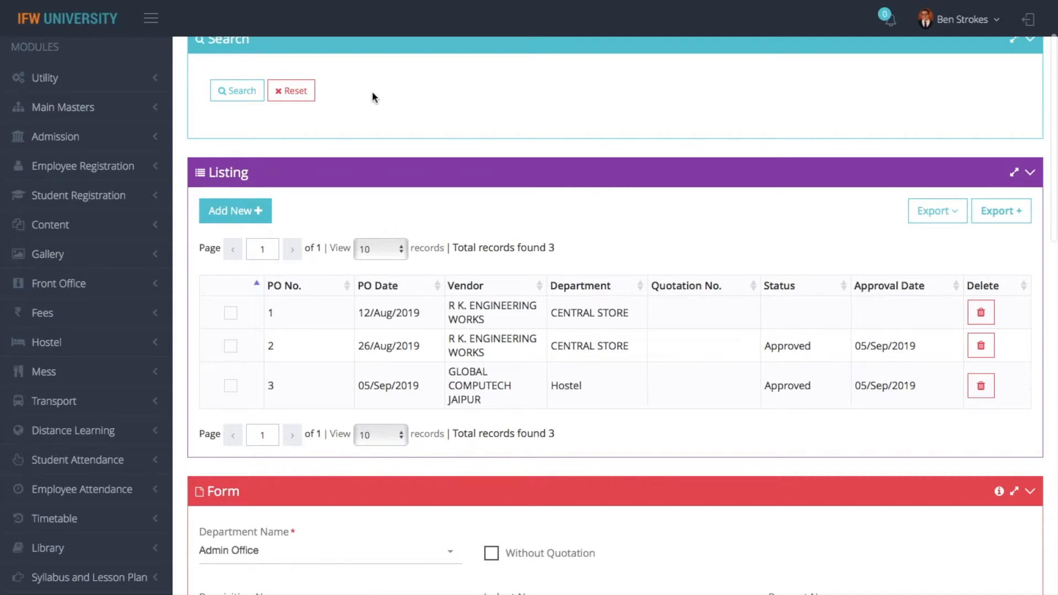
pyautogui.scroll(3, 371, 95)
pyautogui.click(206, 56)
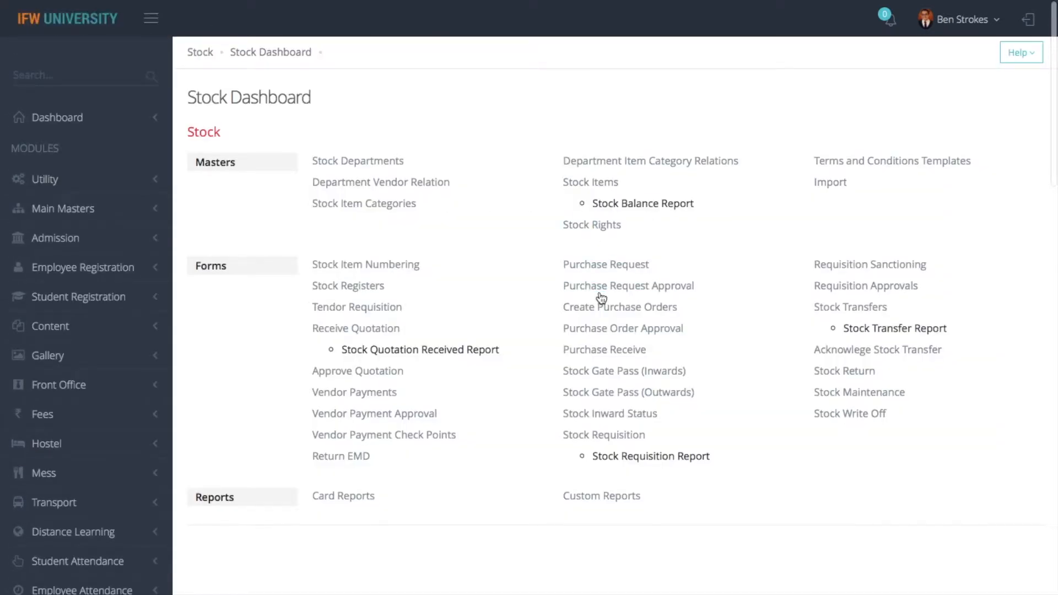
# Approve Admin Office purchase request 3 with approval remark 'test'
pyautogui.click(600, 288)
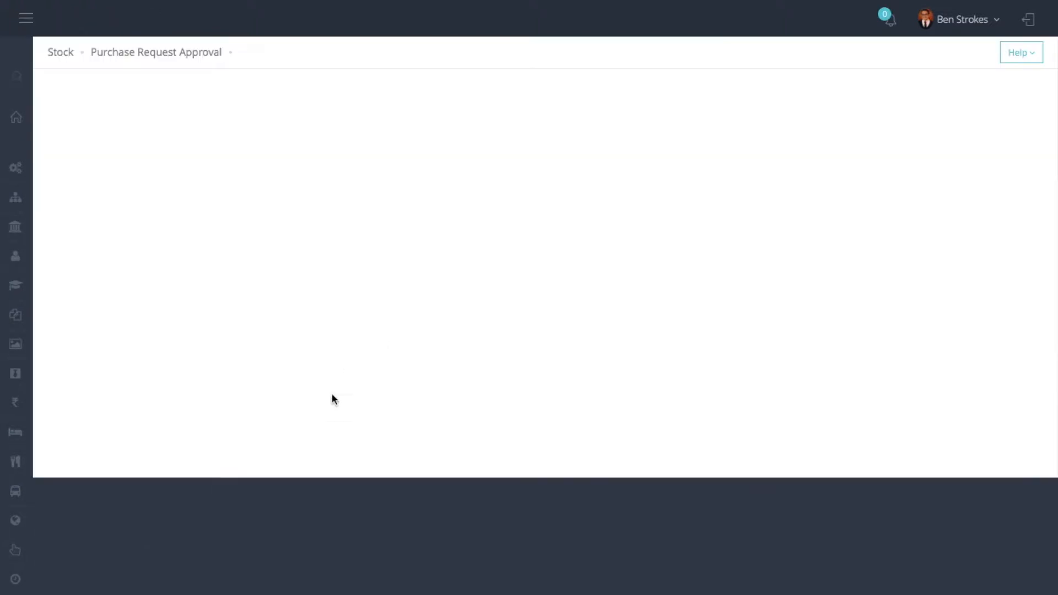
pyautogui.click(228, 490)
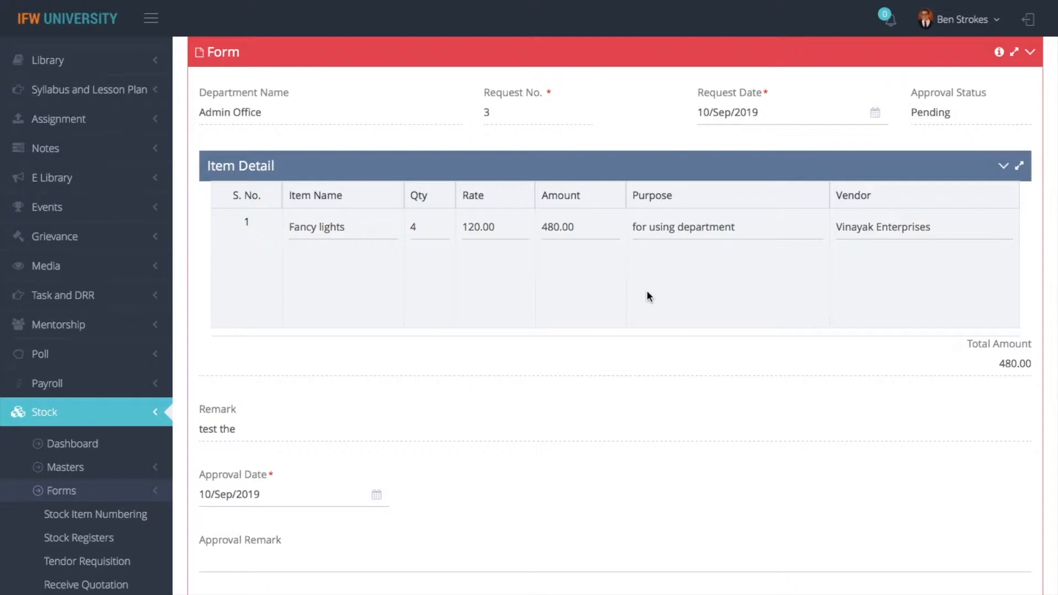
pyautogui.click(234, 568)
pyautogui.write('test')
pyautogui.click(216, 594)
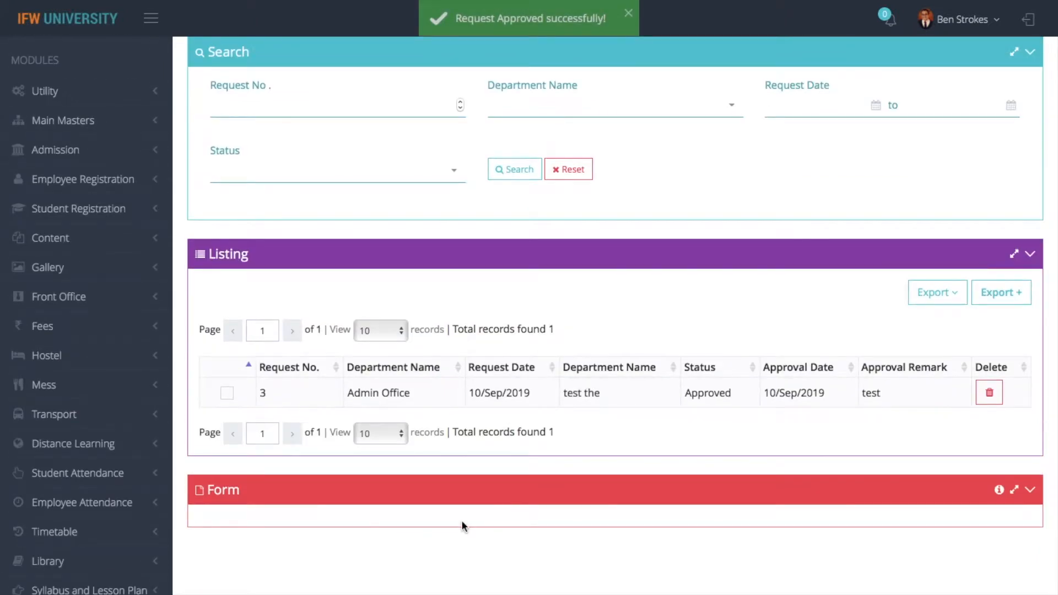
pyautogui.scroll(-2, 462, 521)
pyautogui.scroll(3, 473, 512)
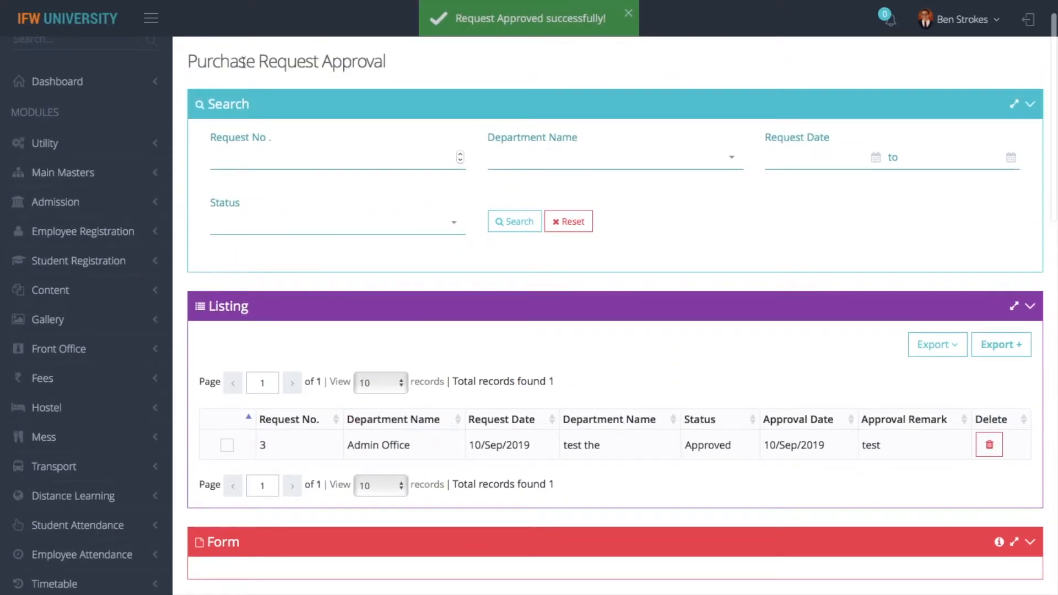
pyautogui.scroll(1, 243, 63)
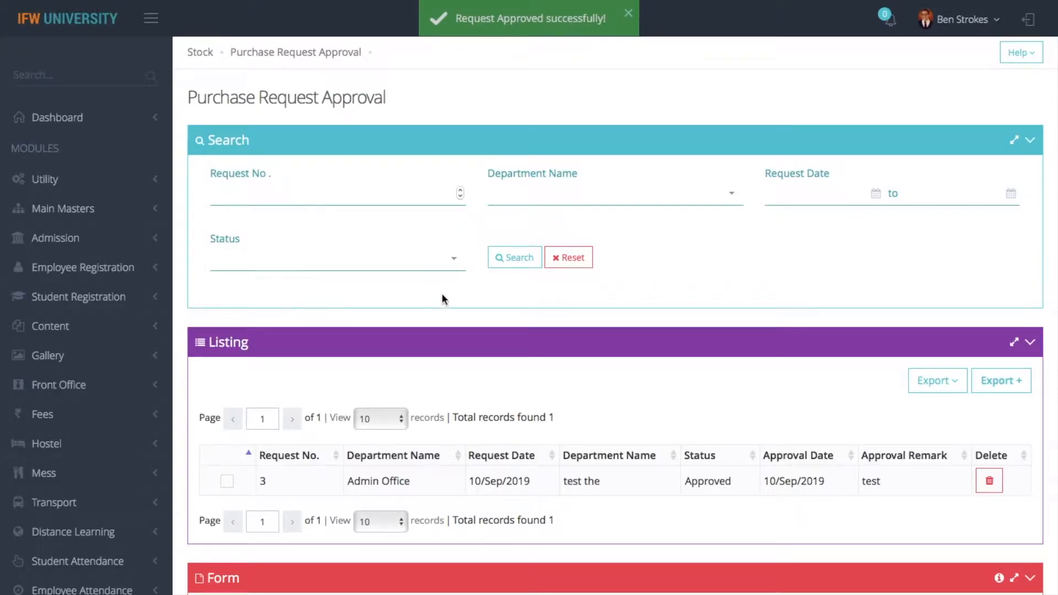
pyautogui.press('super+Left')
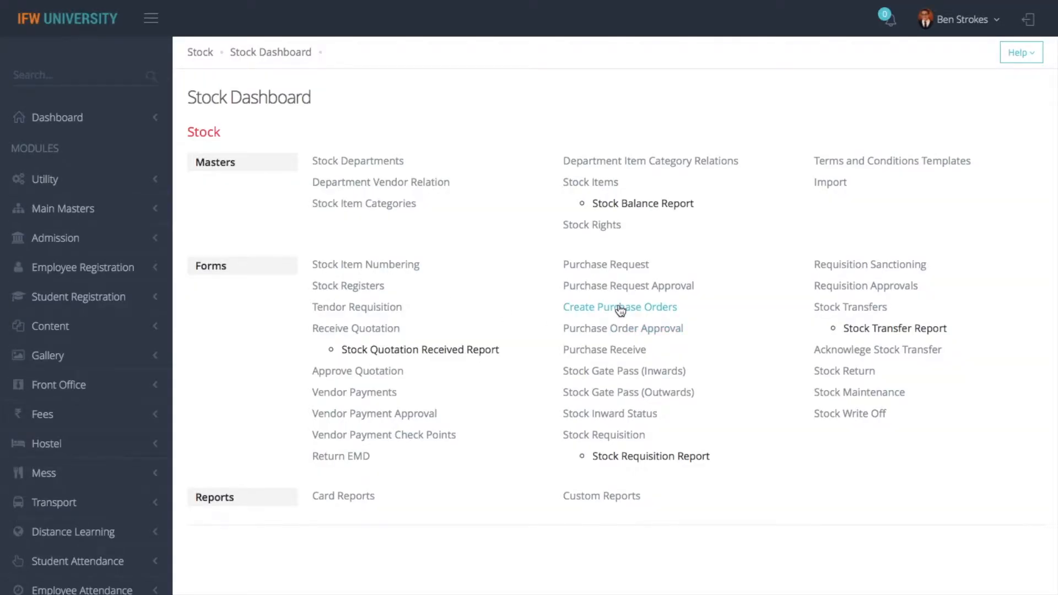
# Open Create Purchase Orders and print the list of purchase orders 1–3 via Export
pyautogui.click(621, 310)
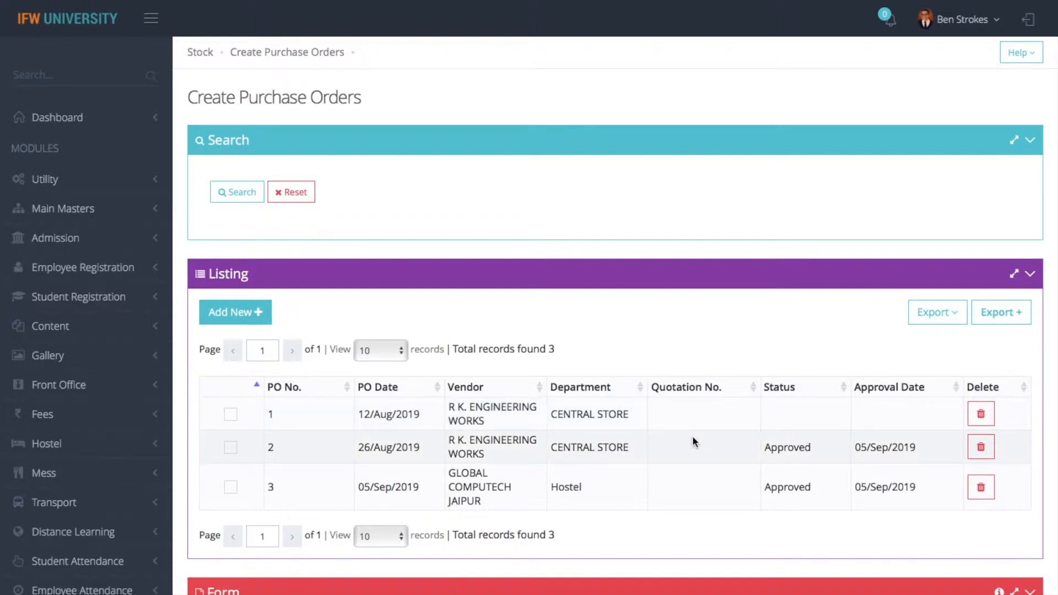
pyautogui.click(954, 322)
pyautogui.click(863, 347)
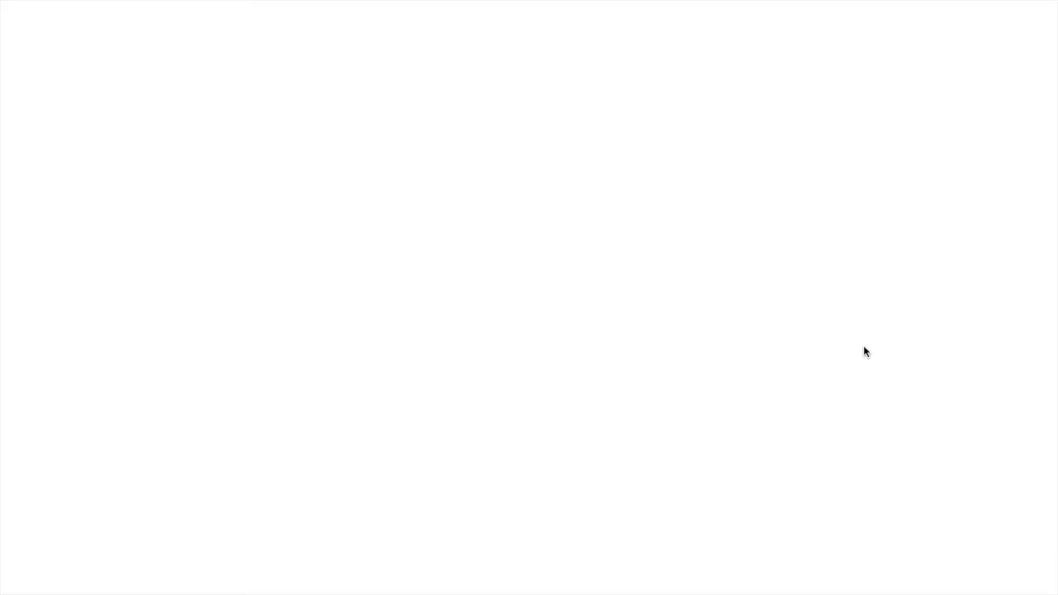
# Return to the ERP tab and start a new, empty purchase order
pyautogui.moveTo(321, 2)
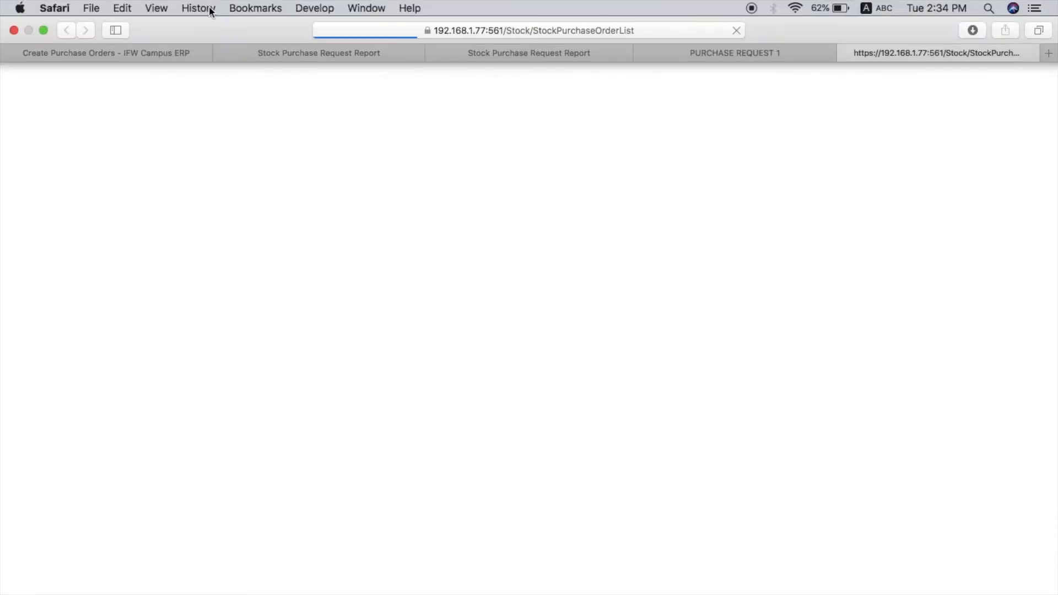
pyautogui.click(147, 52)
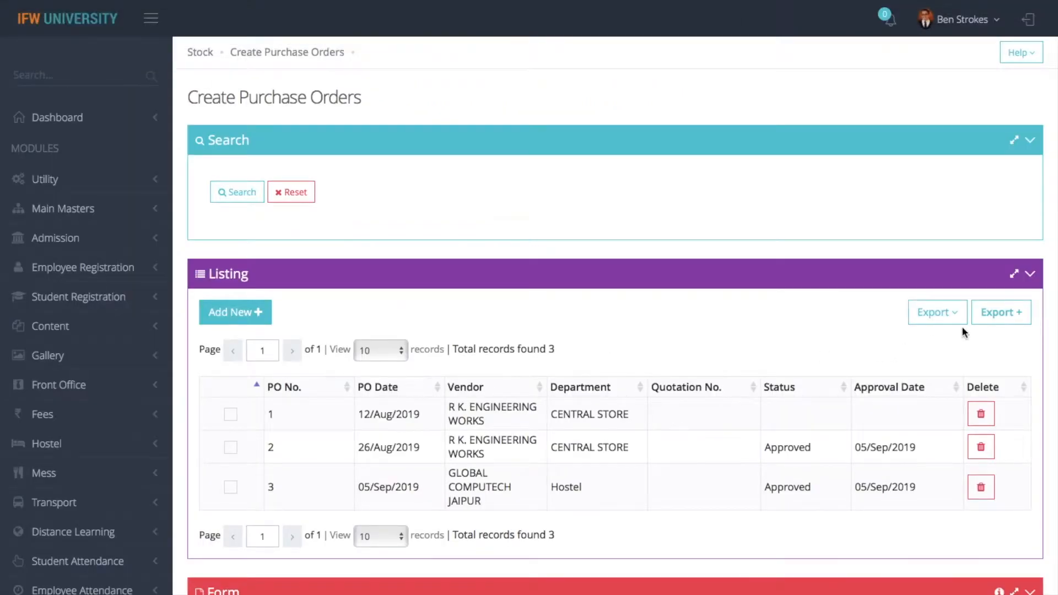
pyautogui.click(220, 314)
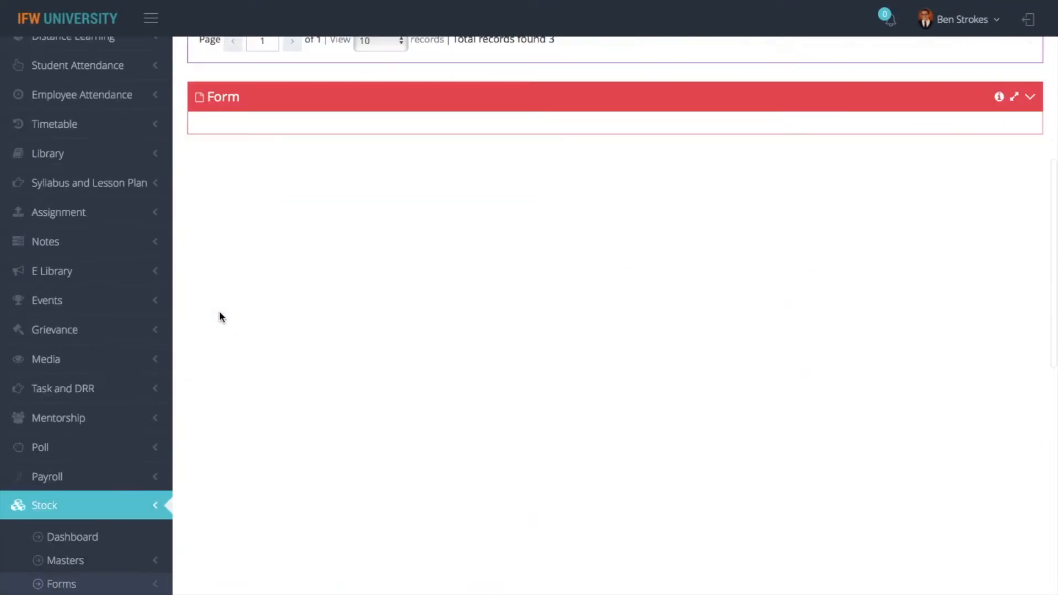
# Search 'admin' and set the order's department to Admin Office
pyautogui.click(397, 123)
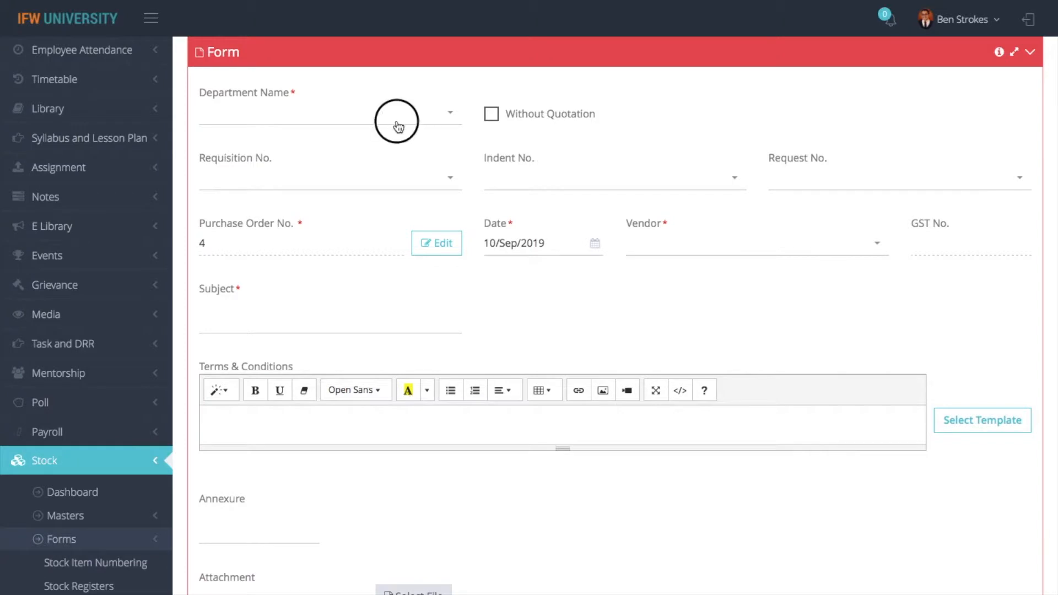
pyautogui.write('a')
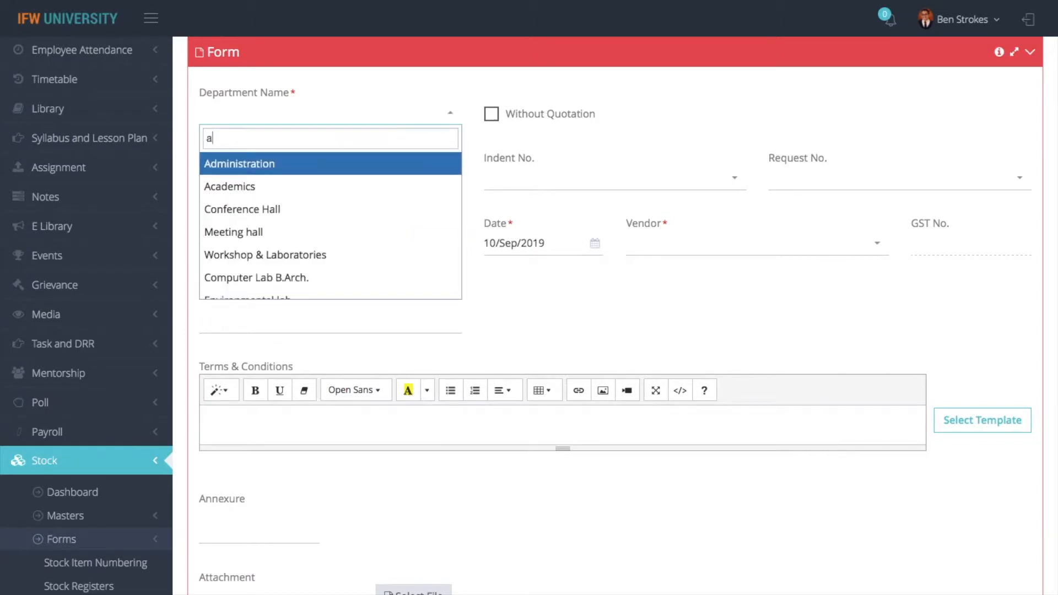
pyautogui.write('dmin')
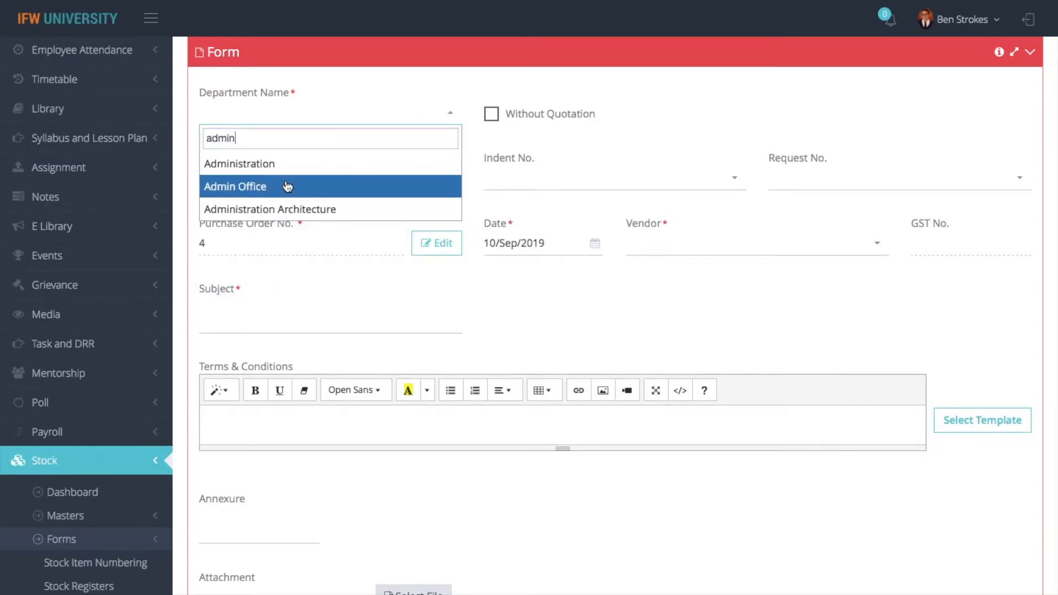
pyautogui.click(288, 187)
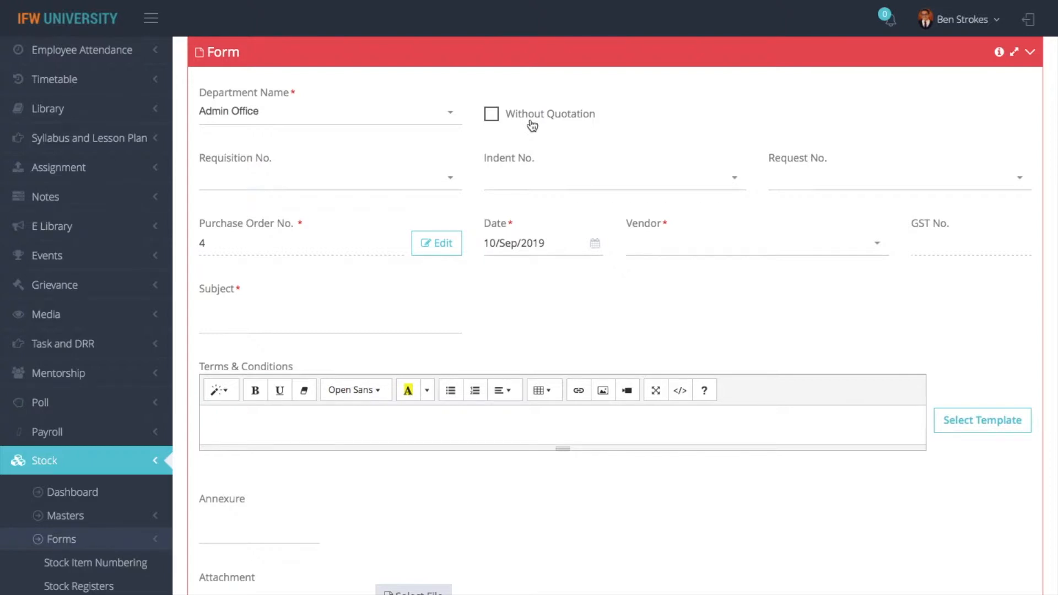
# Leave Without Quotation unticked after toggling it, and bring up the requisition choices
pyautogui.click(531, 122)
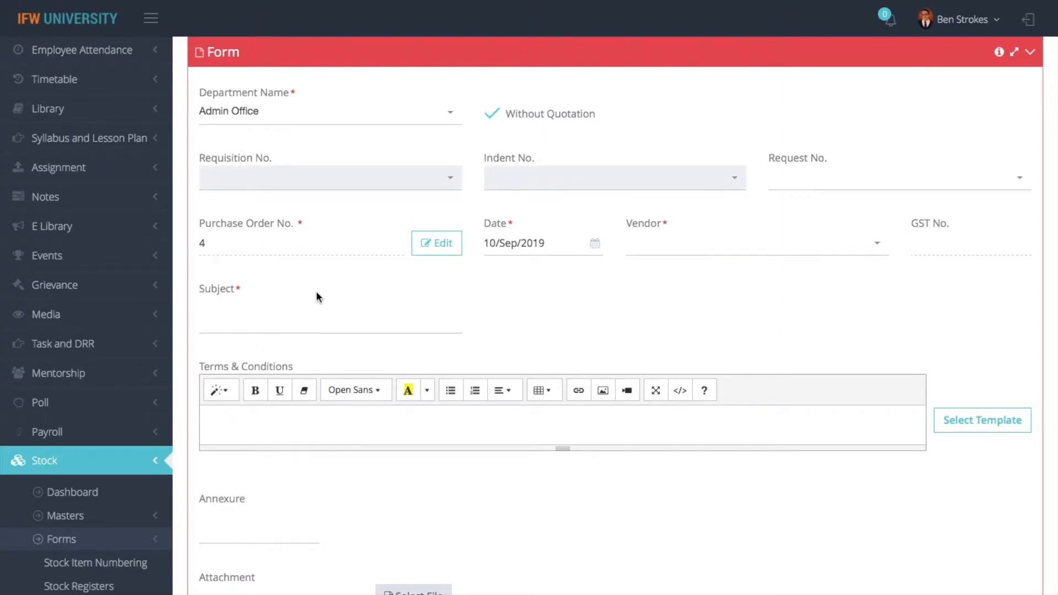
pyautogui.click(491, 114)
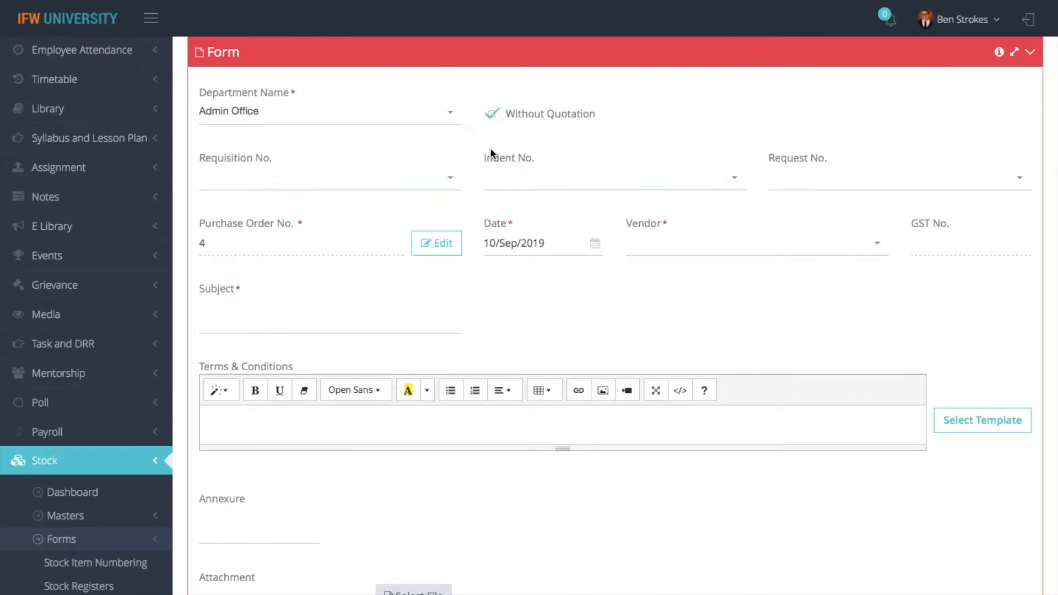
pyautogui.click(377, 189)
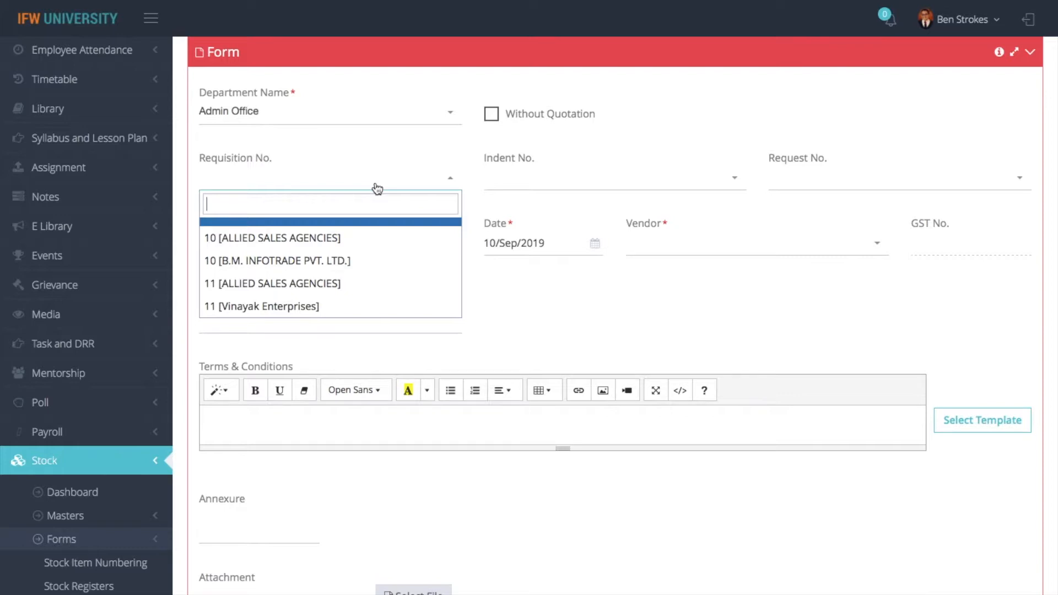
# Link the order to requisition 10 from ALLIED SALES AGENCIES, checking the 20 HP Laptops worth 519200.00
pyautogui.click(287, 243)
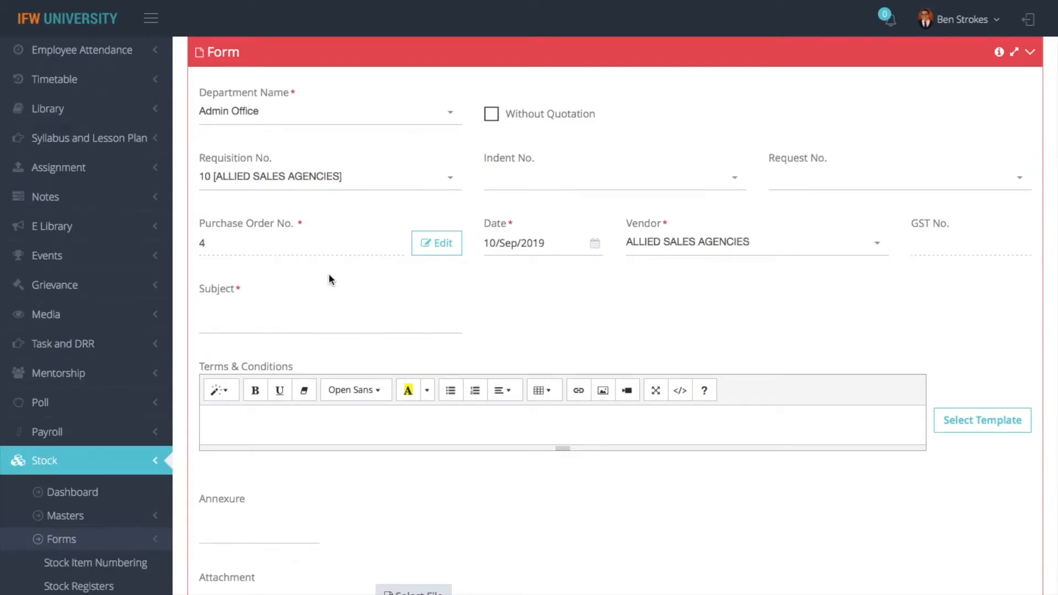
pyautogui.click(361, 187)
pyautogui.click(276, 260)
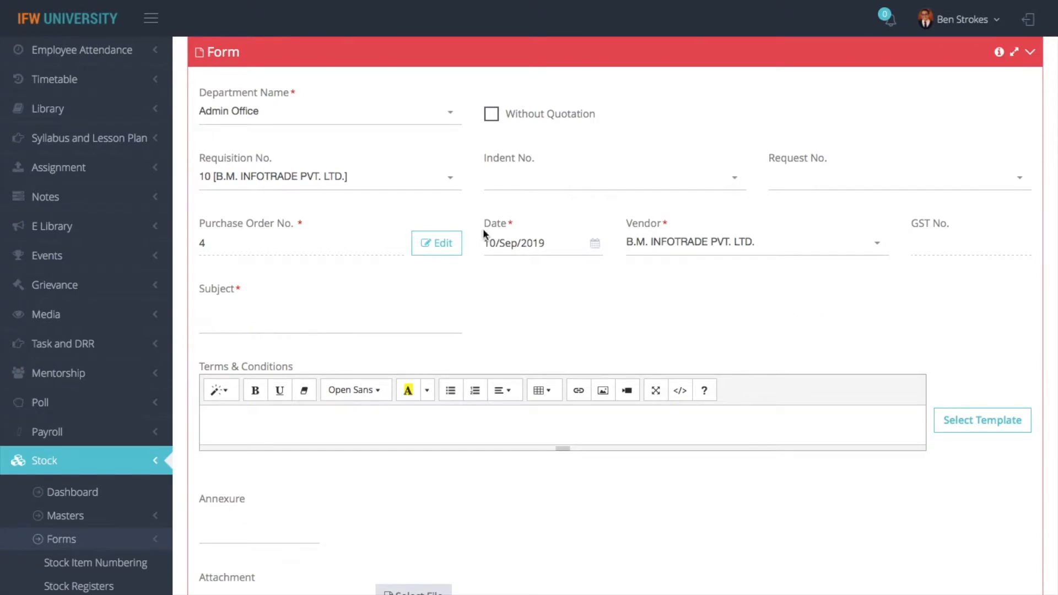
pyautogui.scroll(4, 359, 343)
pyautogui.scroll(-9, 358, 343)
pyautogui.scroll(-3, 358, 322)
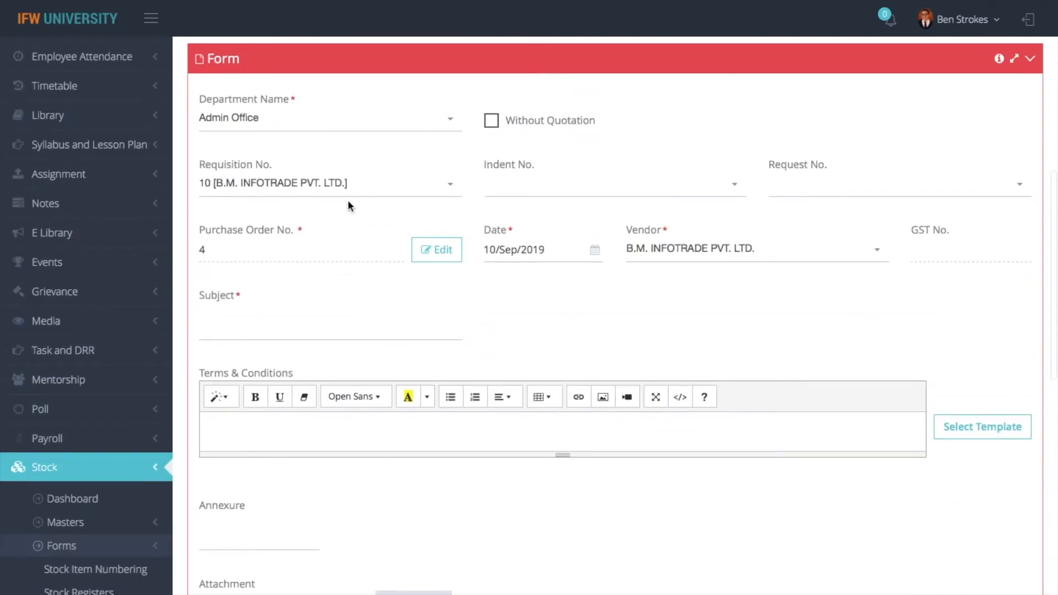
pyautogui.click(350, 189)
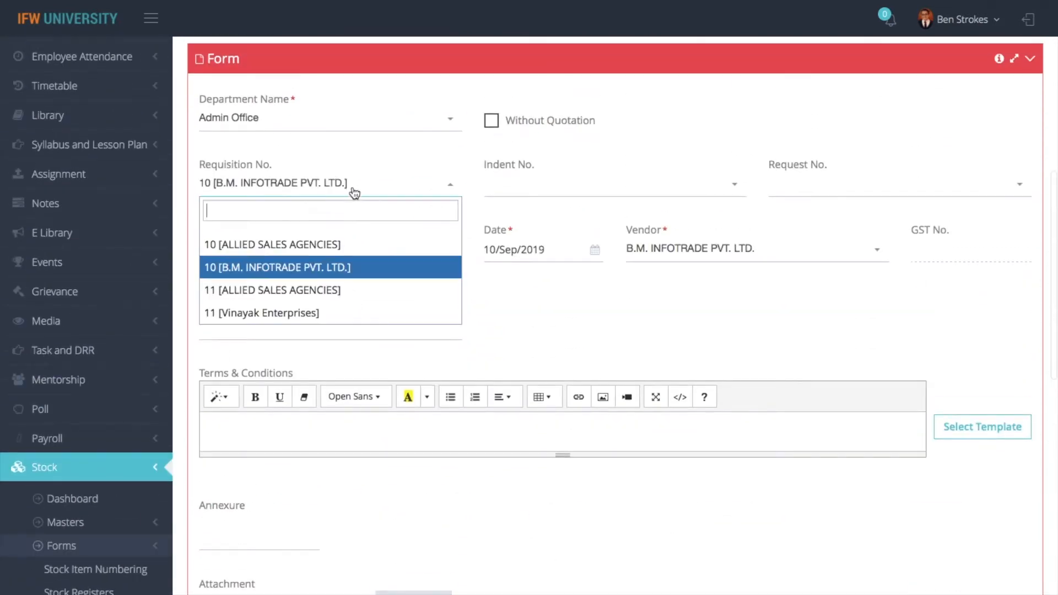
pyautogui.click(276, 243)
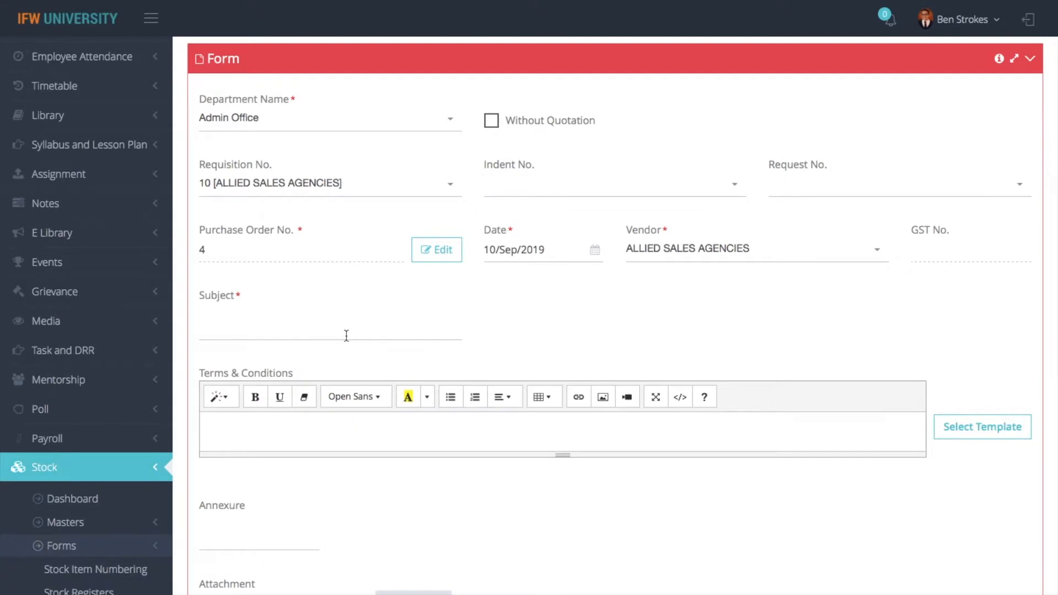
pyautogui.scroll(-10, 346, 336)
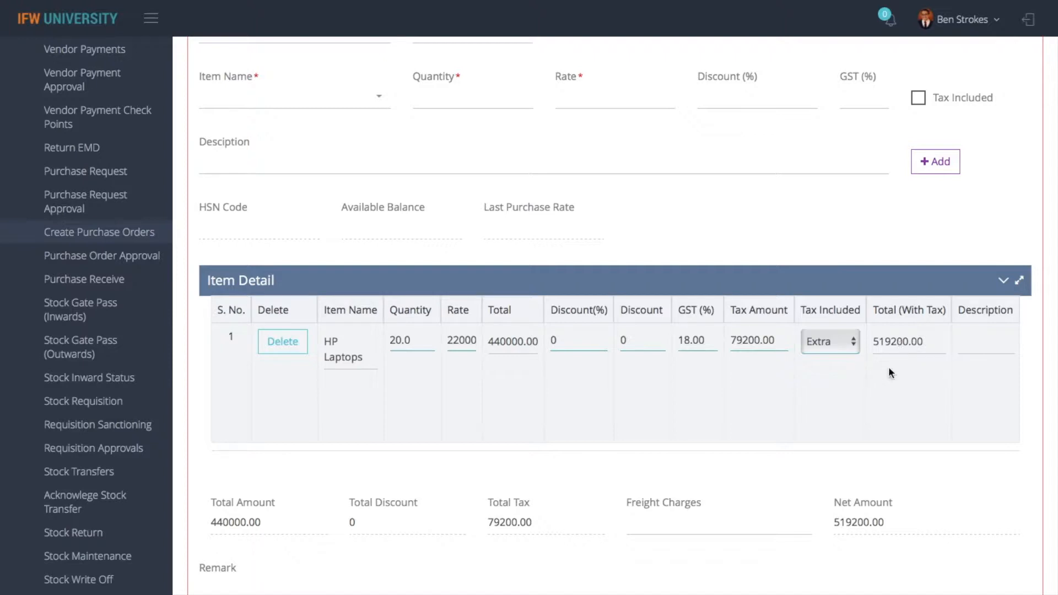
# Enter freight charges of 560, making the net 519760.00, and attempt to save the order
pyautogui.click(689, 524)
pyautogui.write('560')
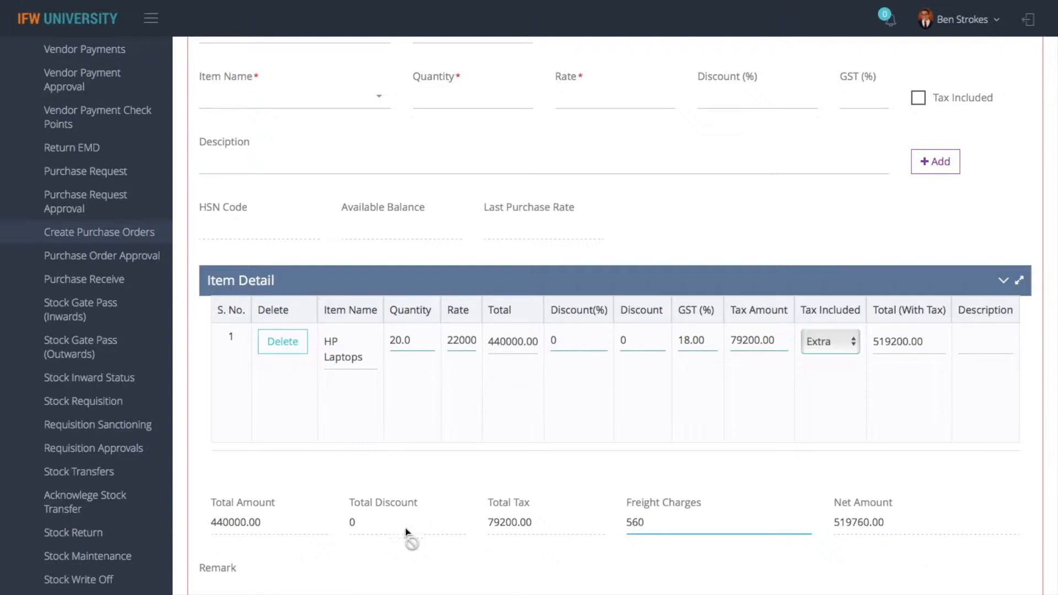
pyautogui.scroll(10, 448, 458)
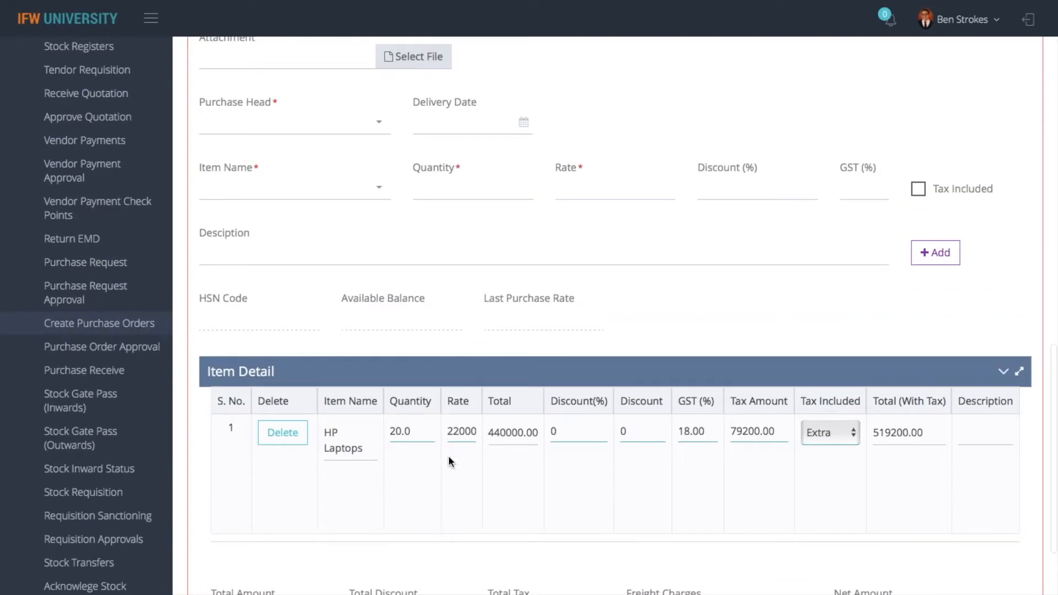
pyautogui.scroll(5, 431, 374)
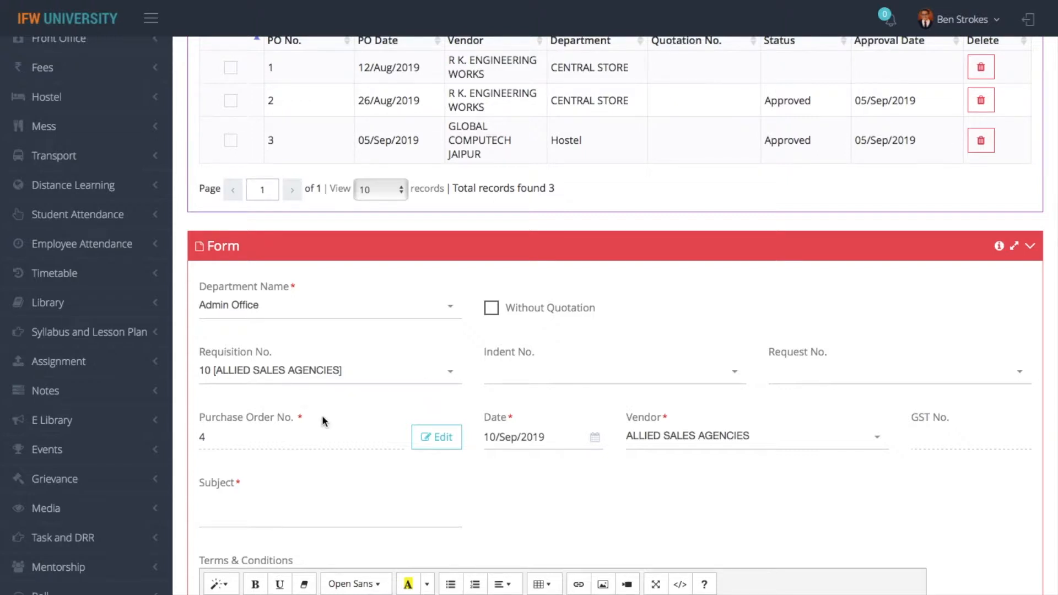
pyautogui.scroll(-15, 322, 415)
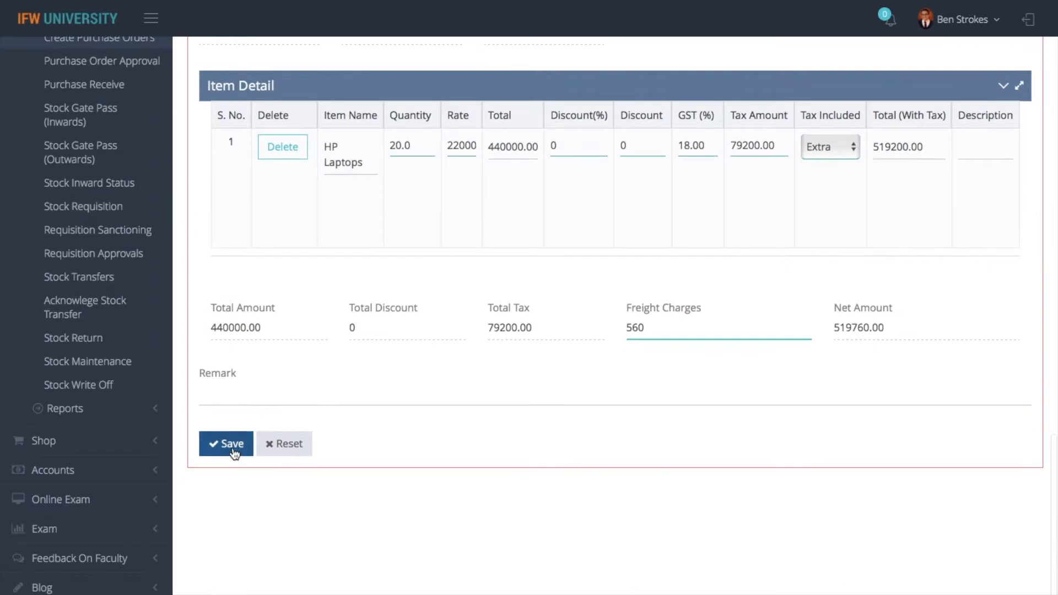
pyautogui.click(232, 444)
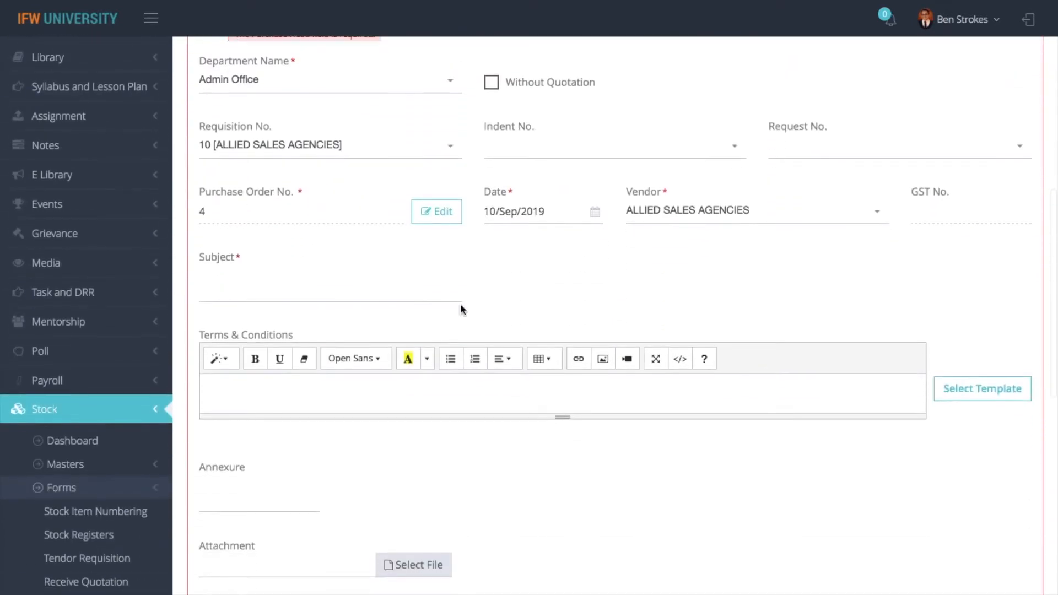
# Fill Terms & Conditions from the Terms & Conditions Templates 1 template
pyautogui.click(378, 286)
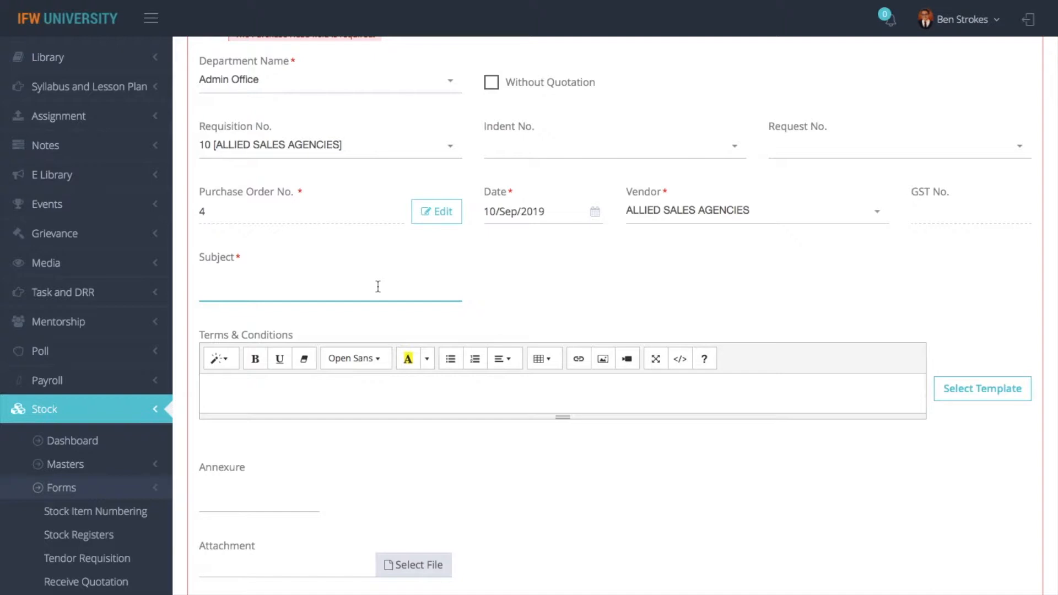
pyautogui.click(1016, 389)
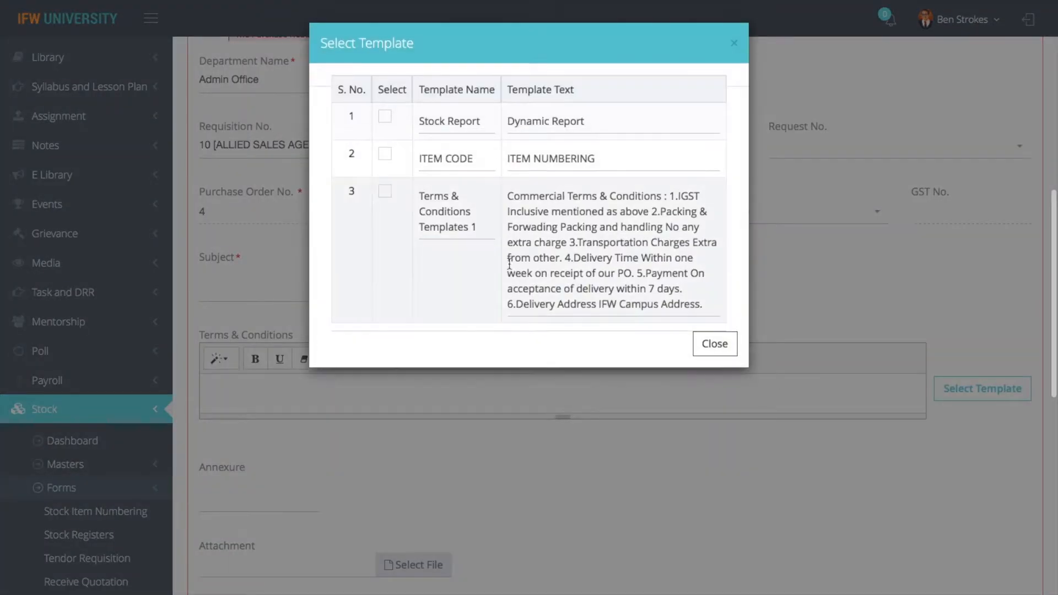
pyautogui.click(385, 192)
pyautogui.click(708, 345)
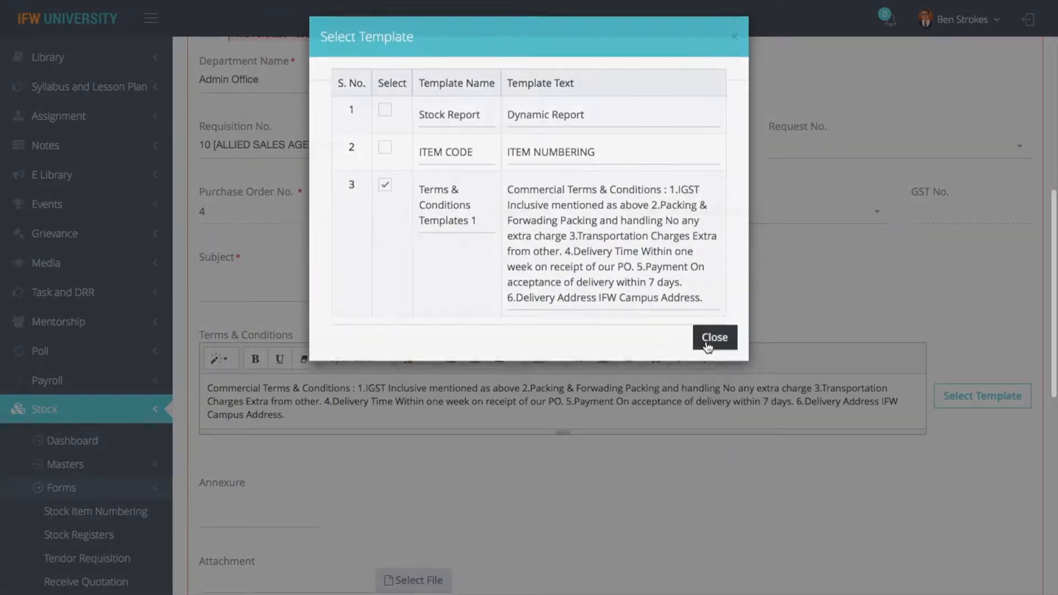
# Enter 'Laptop Equipments' as the subject and browse the Purchase Head list
pyautogui.click(238, 281)
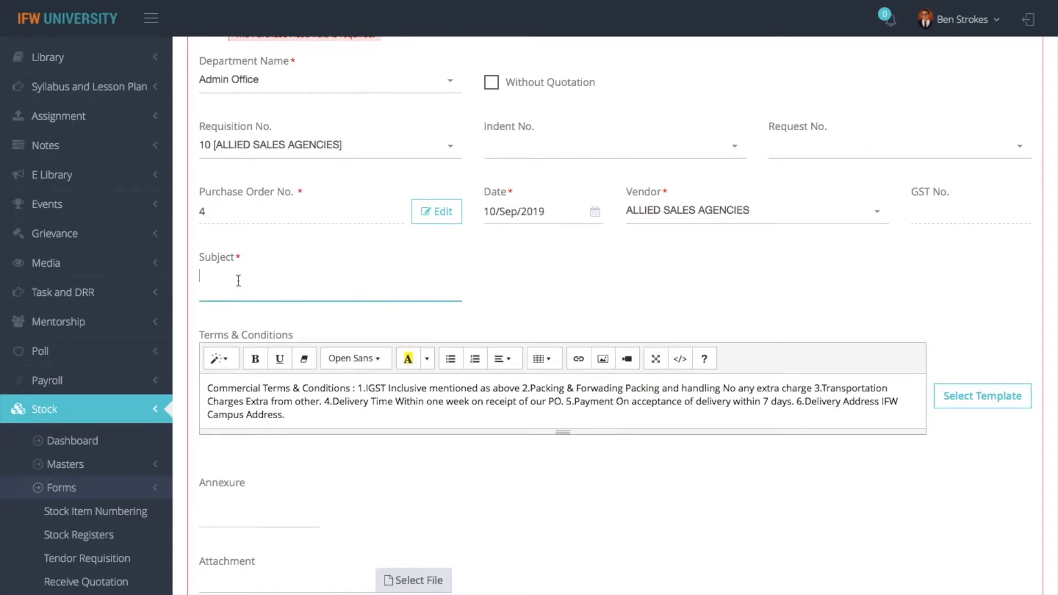
pyautogui.write('Laptops')
pyautogui.press('BackSpace')
pyautogui.write('Equipments')
pyautogui.scroll(-4, 399, 476)
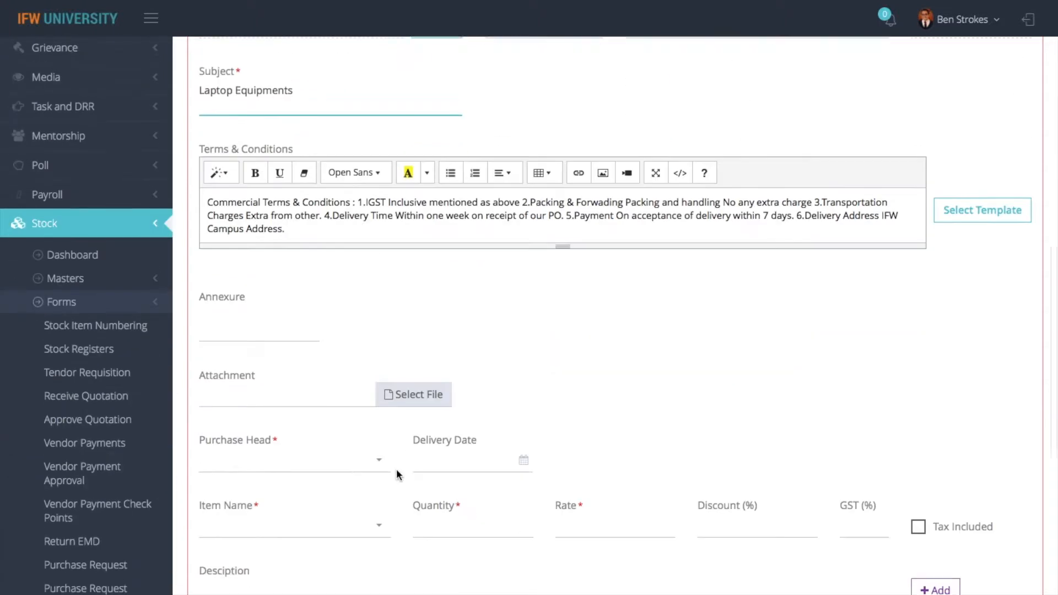
pyautogui.click(326, 441)
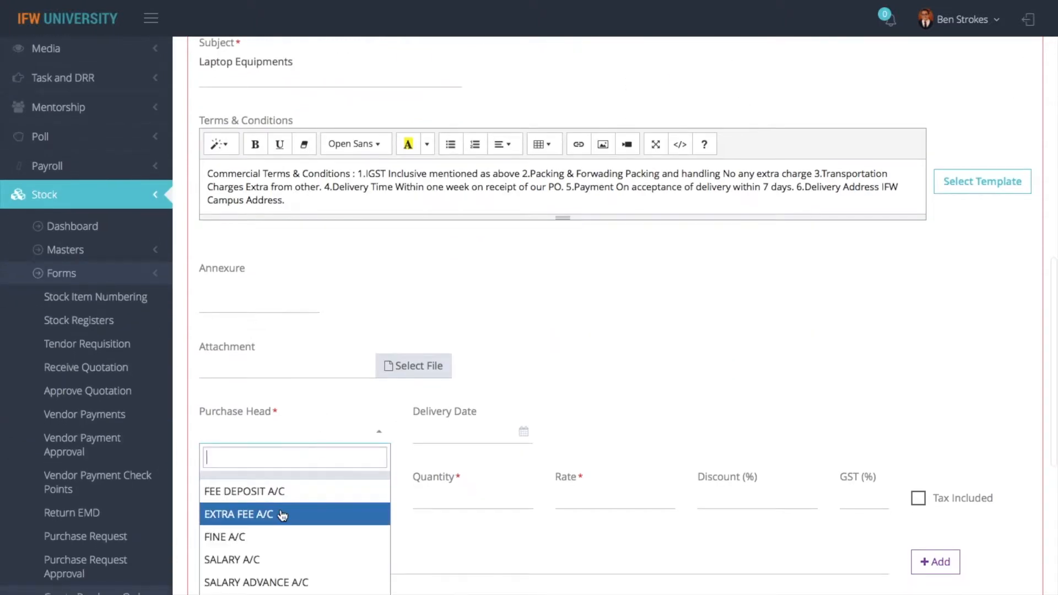
pyautogui.scroll(-2, 279, 554)
pyautogui.scroll(-5, 275, 556)
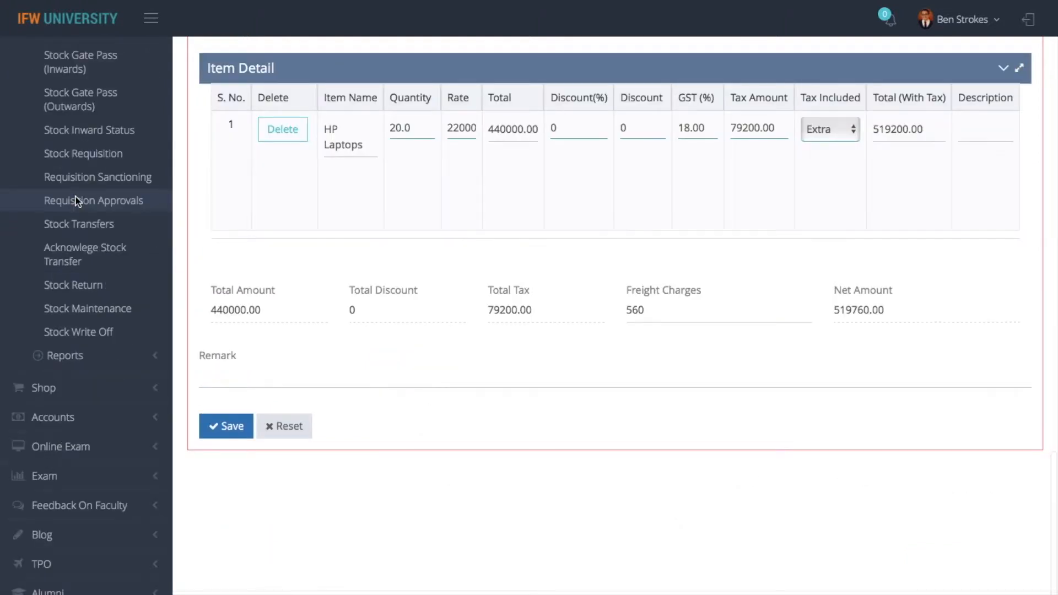
# Visit the requisition approvals page, then open the Vendors master via a 'vendors' search
pyautogui.click(75, 203)
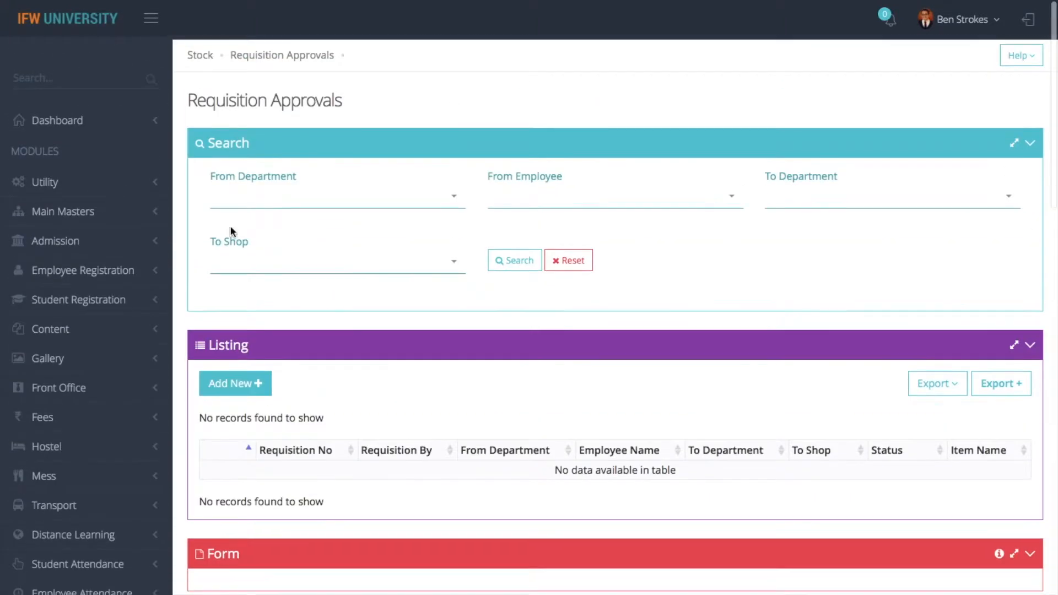
pyautogui.click(54, 81)
pyautogui.write('vendors')
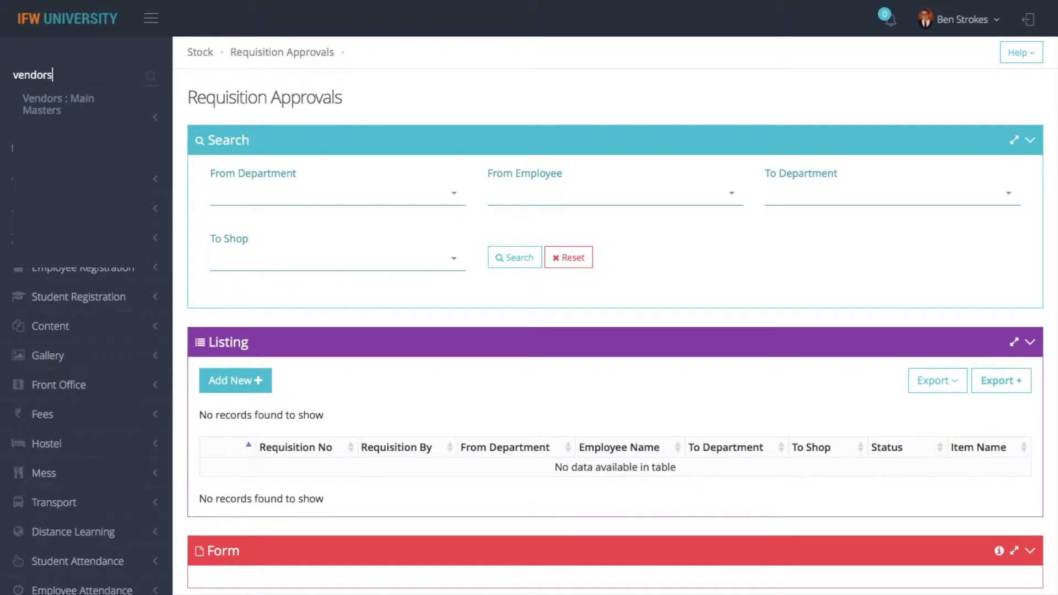
pyautogui.click(58, 102)
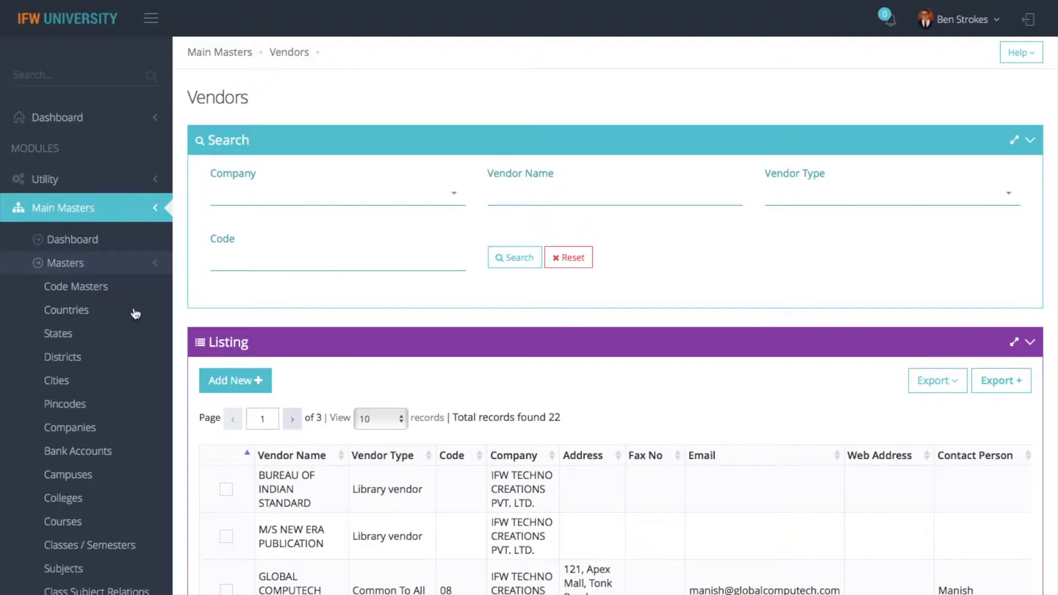
# Browse the Accounts module's form and master pages and open the ledgers page
pyautogui.click(99, 213)
pyautogui.scroll(-10, 67, 309)
pyautogui.scroll(-3, 67, 311)
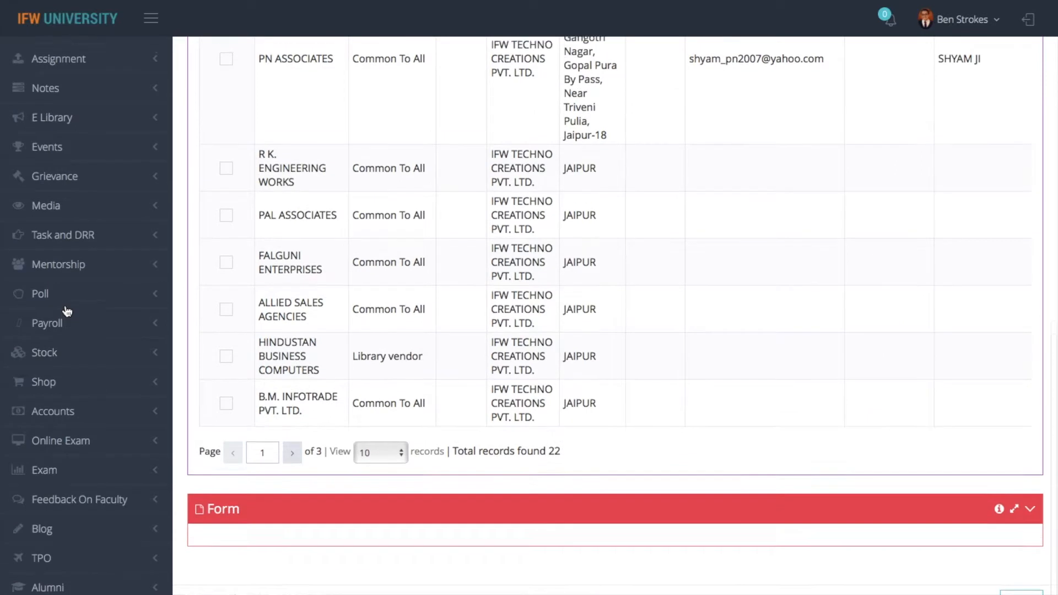
pyautogui.click(59, 425)
pyautogui.scroll(-3, 64, 452)
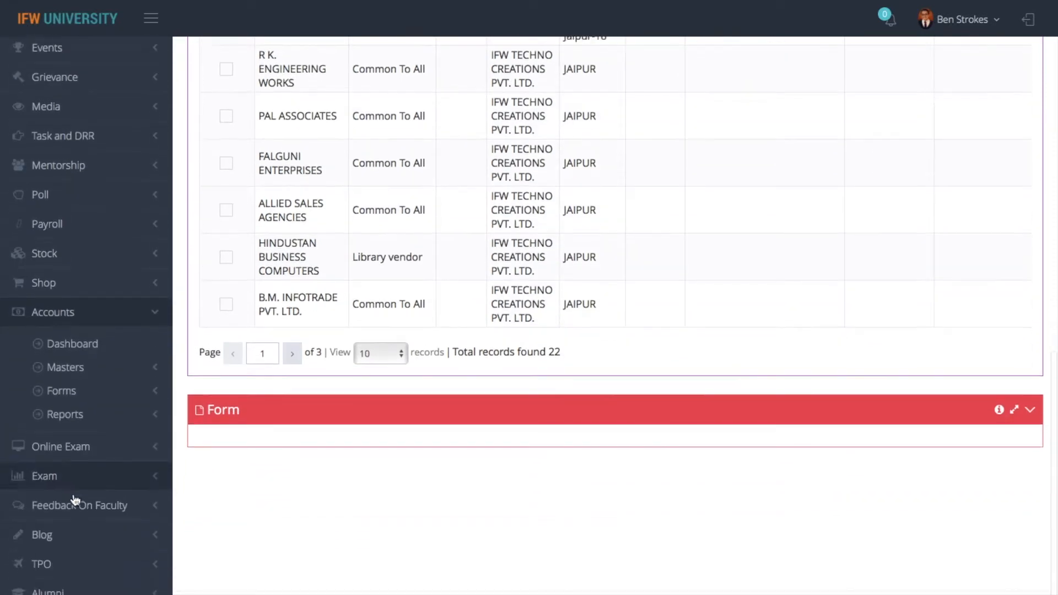
pyautogui.click(75, 395)
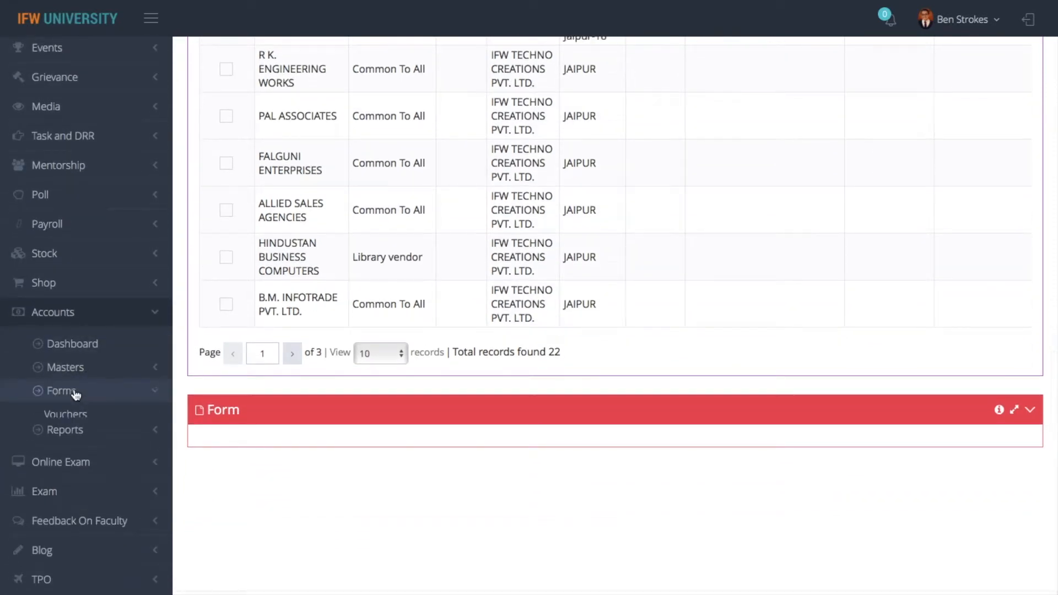
pyautogui.scroll(-1, 75, 394)
pyautogui.click(78, 324)
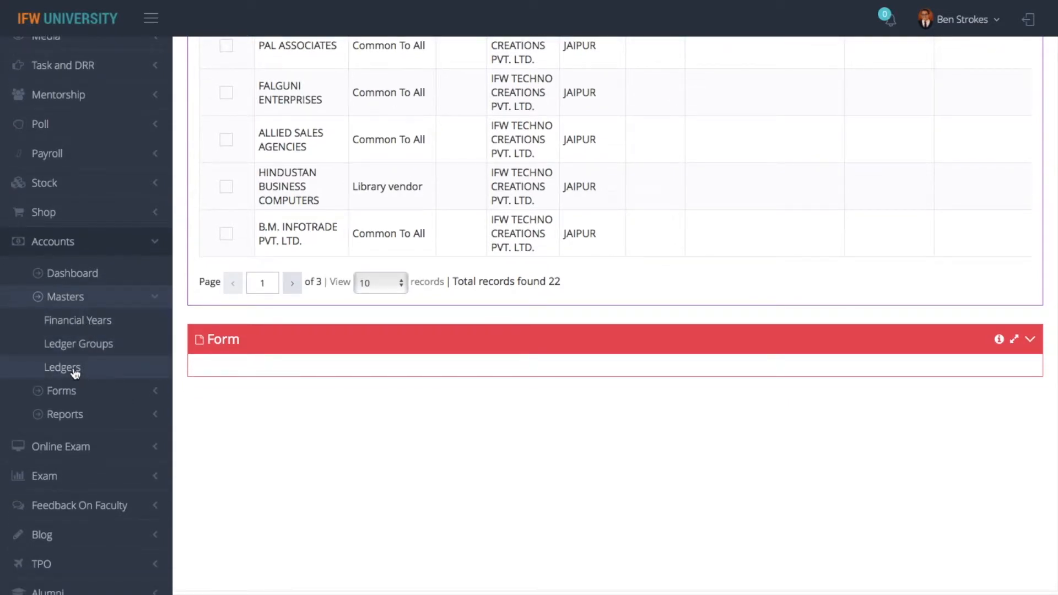
pyautogui.click(76, 368)
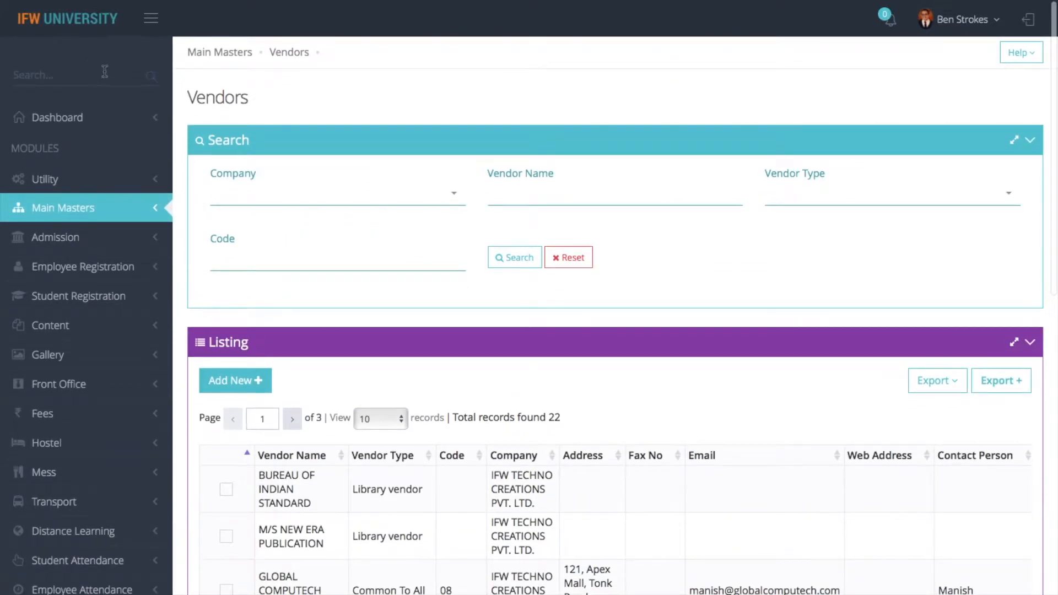
# Search the sidebar for 'purcha' and open Create Purchase Orders : Stock
pyautogui.write('po')
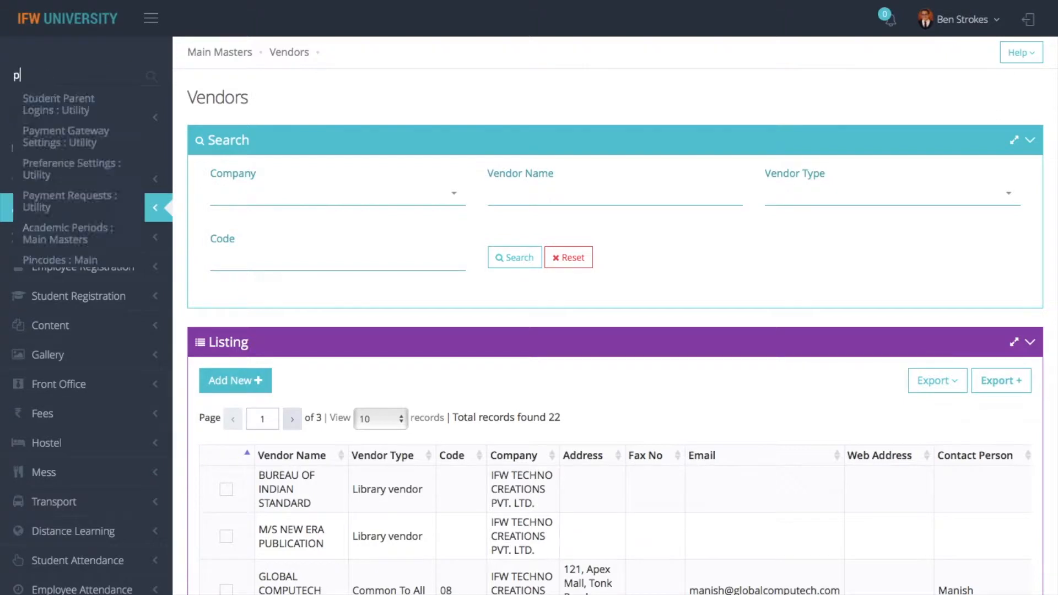
pyautogui.press('BackSpace')
pyautogui.press('BackSpace')
pyautogui.write('crea')
pyautogui.press('BackSpace')
pyautogui.press('BackSpace')
pyautogui.press('BackSpace')
pyautogui.press('BackSpace')
pyautogui.write('purcha')
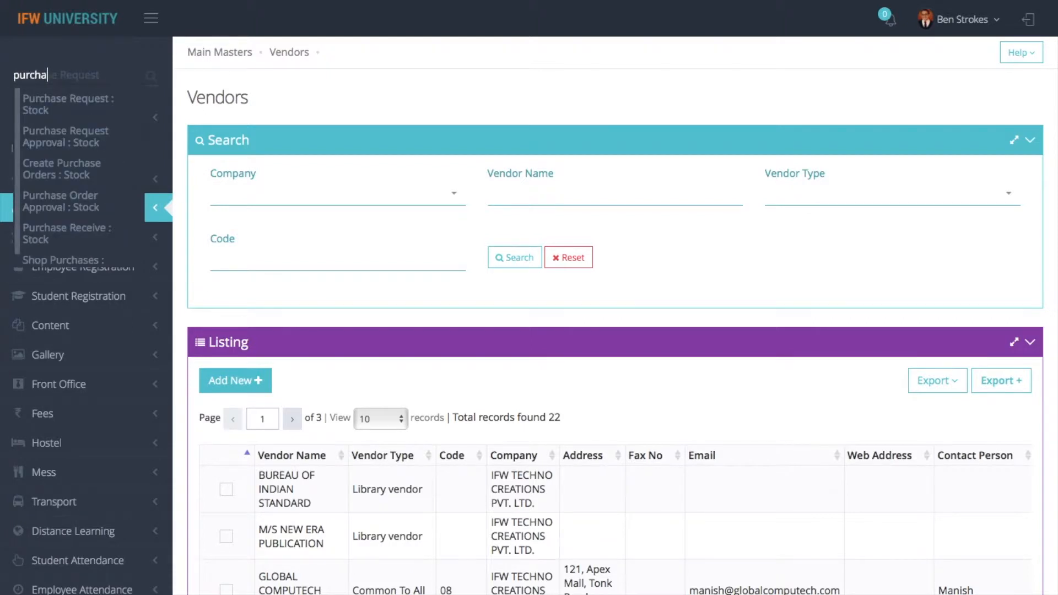
pyautogui.click(85, 172)
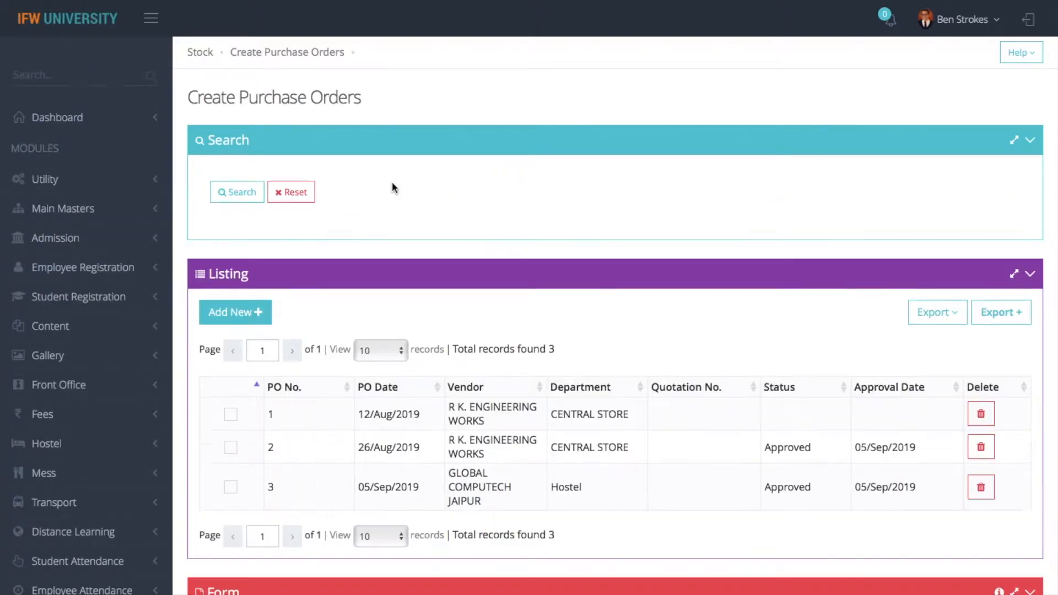
# Start a new purchase order for Admin Office based on requisition 10
pyautogui.click(266, 311)
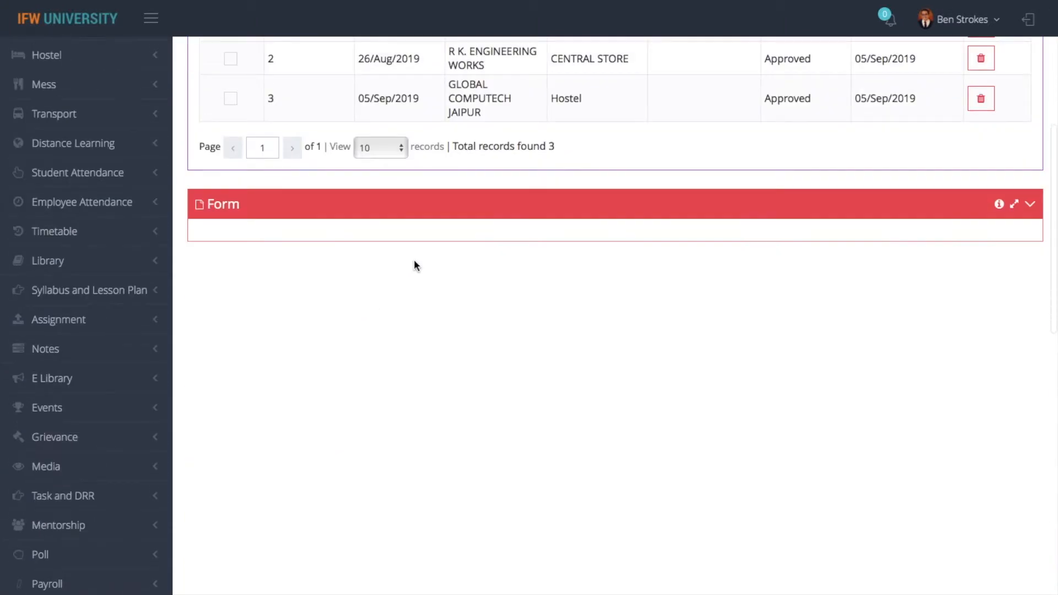
pyautogui.click(384, 121)
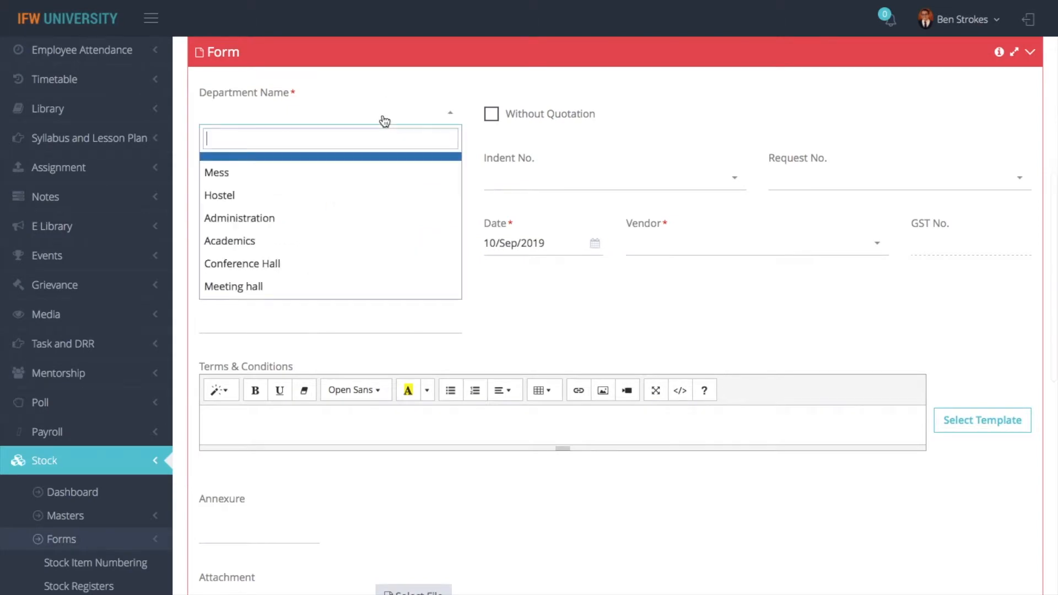
pyautogui.write('admin')
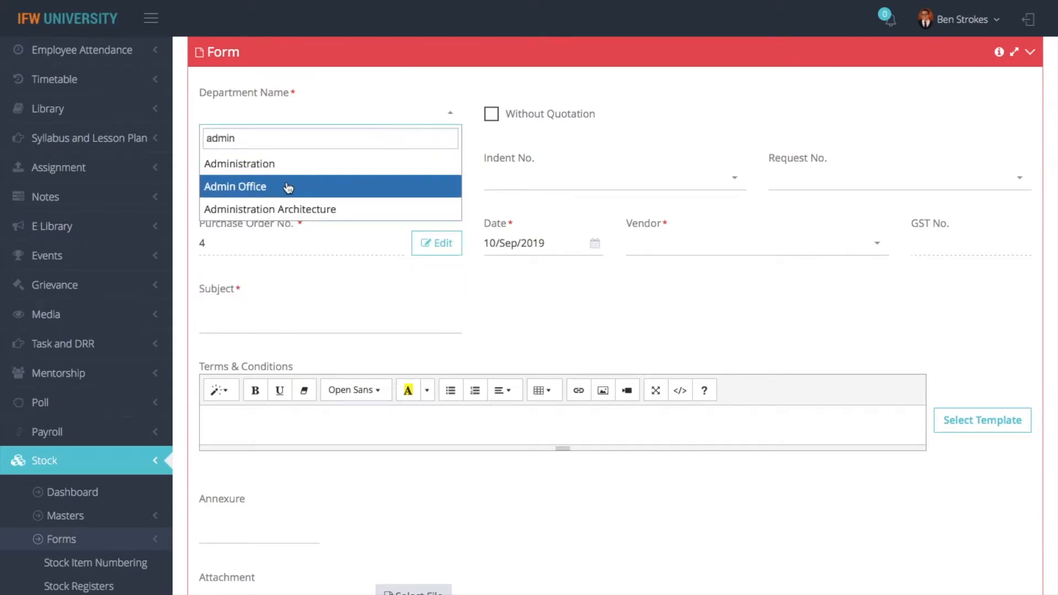
pyautogui.click(286, 186)
pyautogui.click(295, 185)
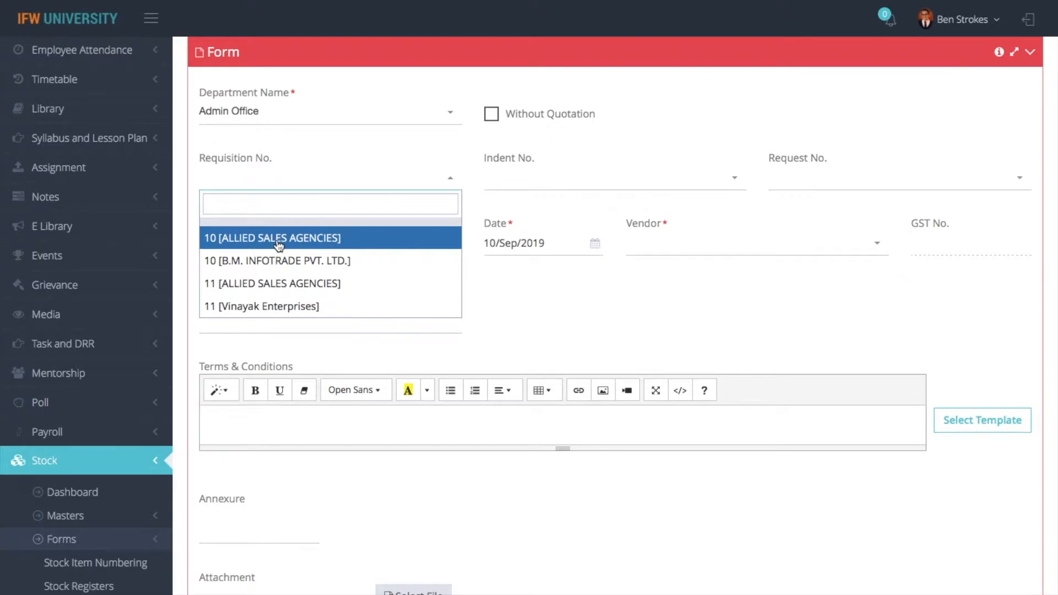
pyautogui.click(278, 239)
# Enter freight charges of 560 on the order
pyautogui.scroll(-14, 299, 386)
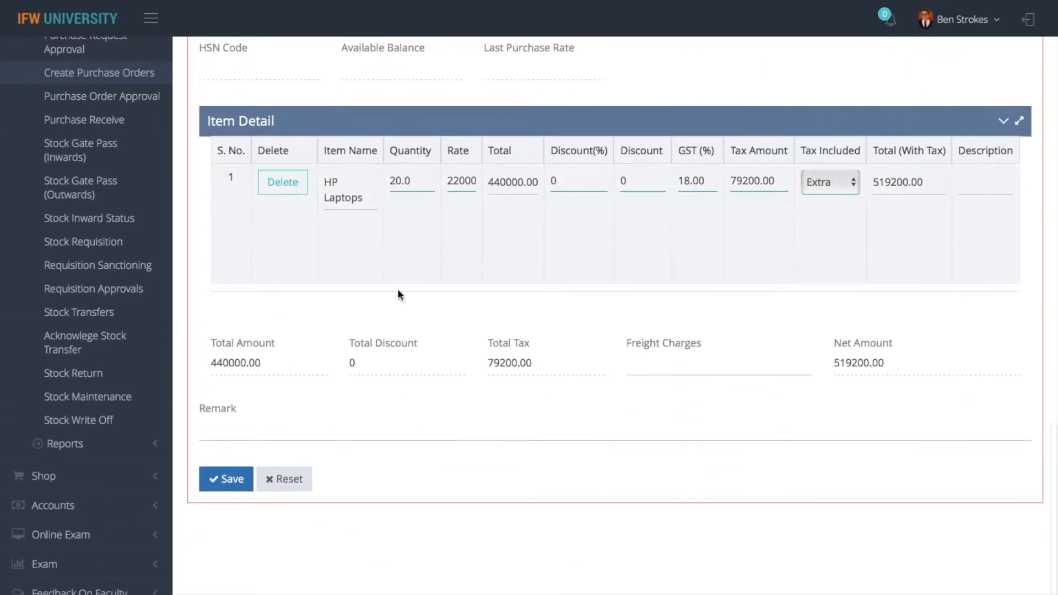
pyautogui.click(692, 367)
pyautogui.write('560')
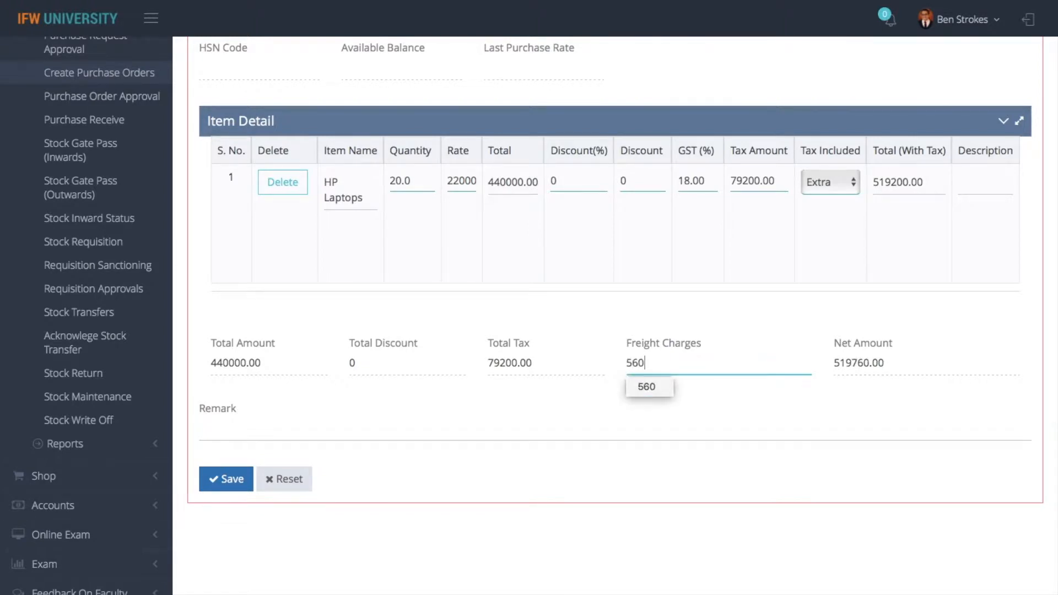
pyautogui.scroll(4, 692, 370)
pyautogui.scroll(6, 697, 319)
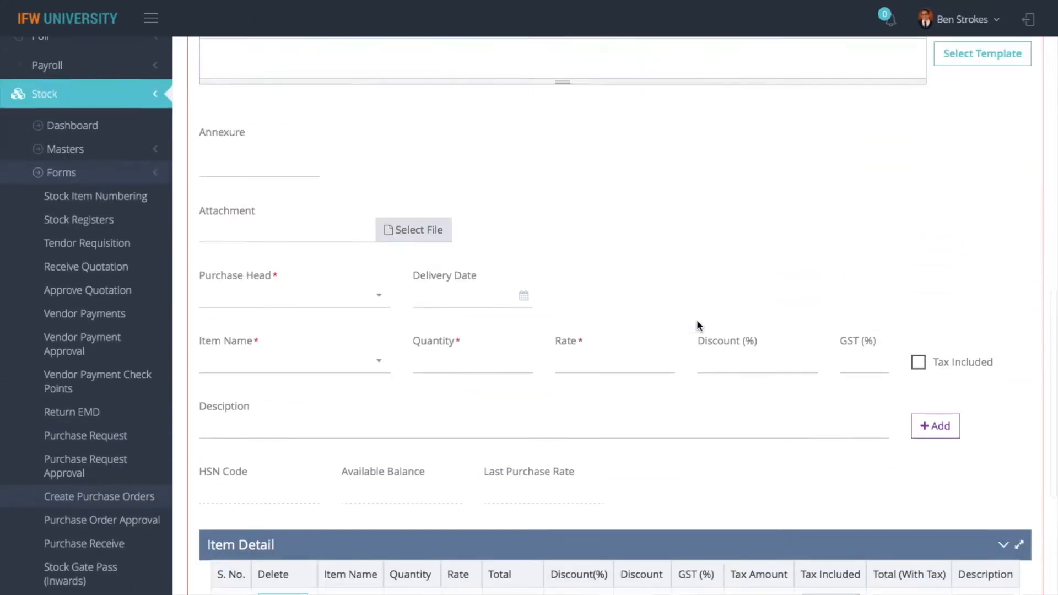
# Set the purchase head to Allied Informatics by searching 'alli'
pyautogui.click(256, 408)
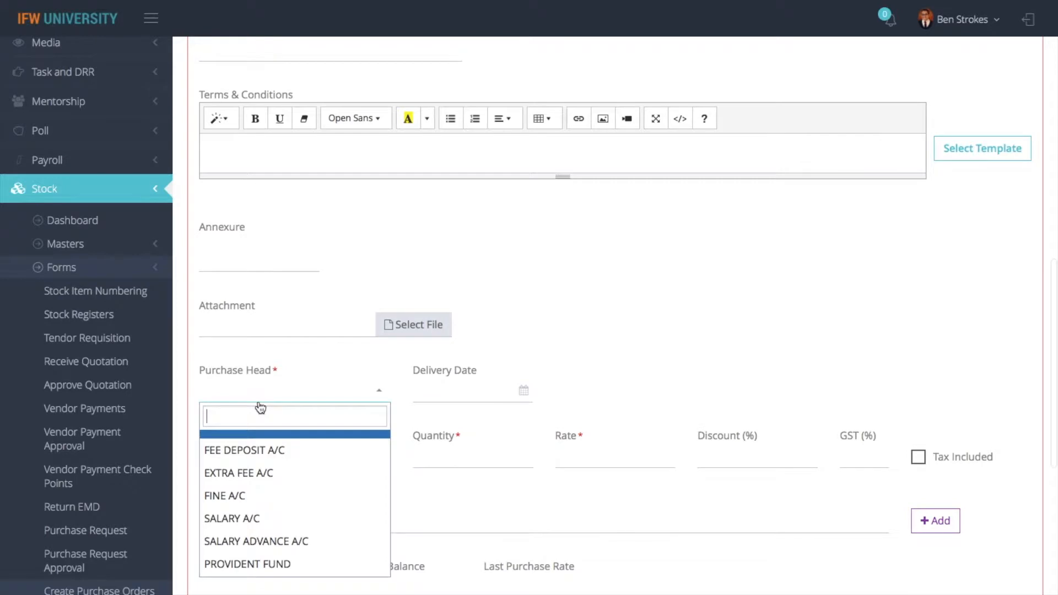
pyautogui.rightClick(247, 457)
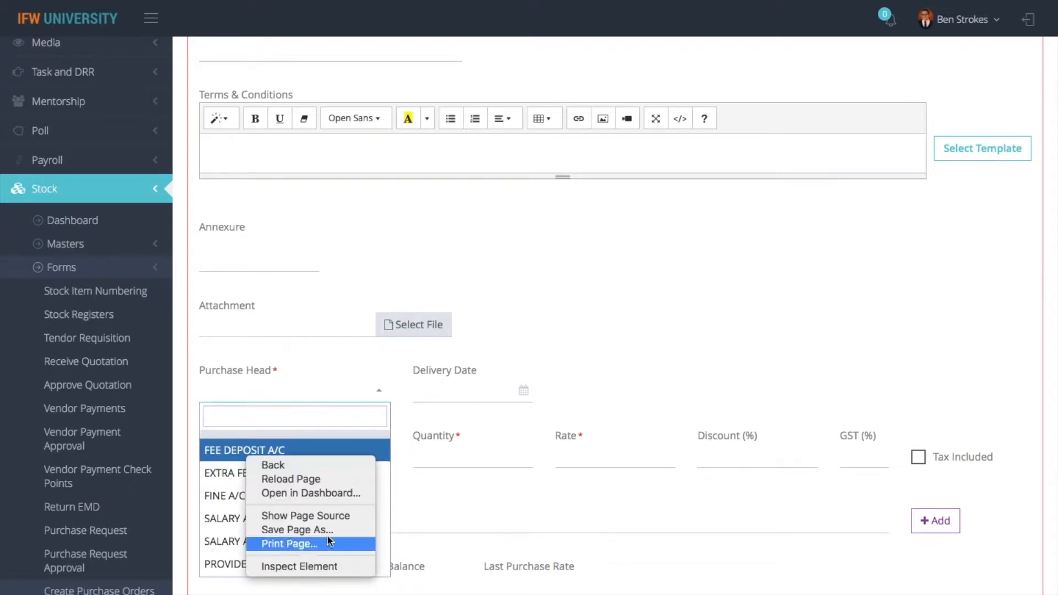
pyautogui.click(450, 497)
pyautogui.scroll(-3, 300, 537)
pyautogui.scroll(-10, 300, 537)
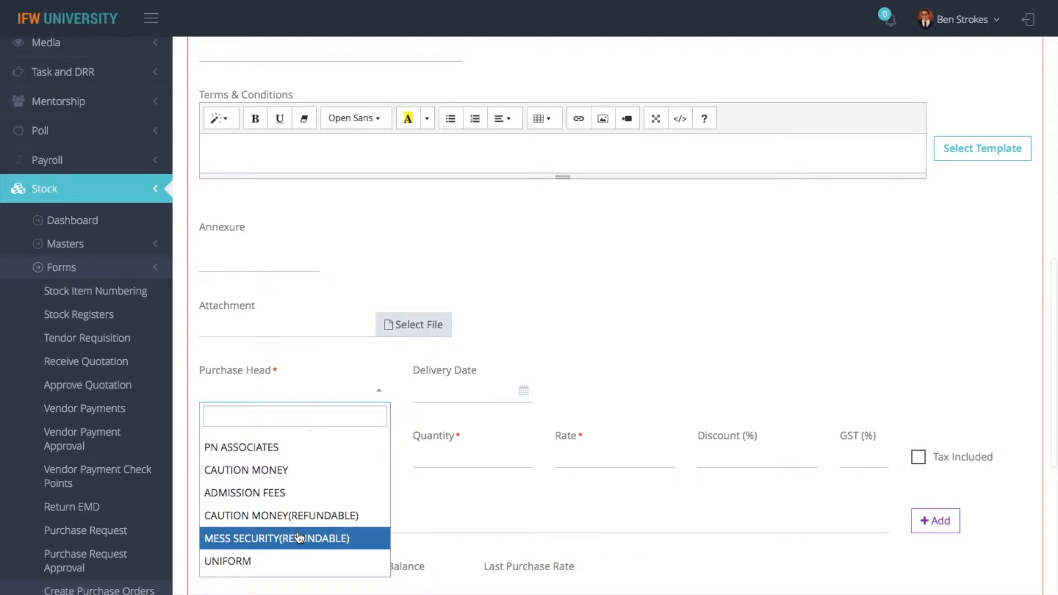
pyautogui.scroll(-5, 300, 538)
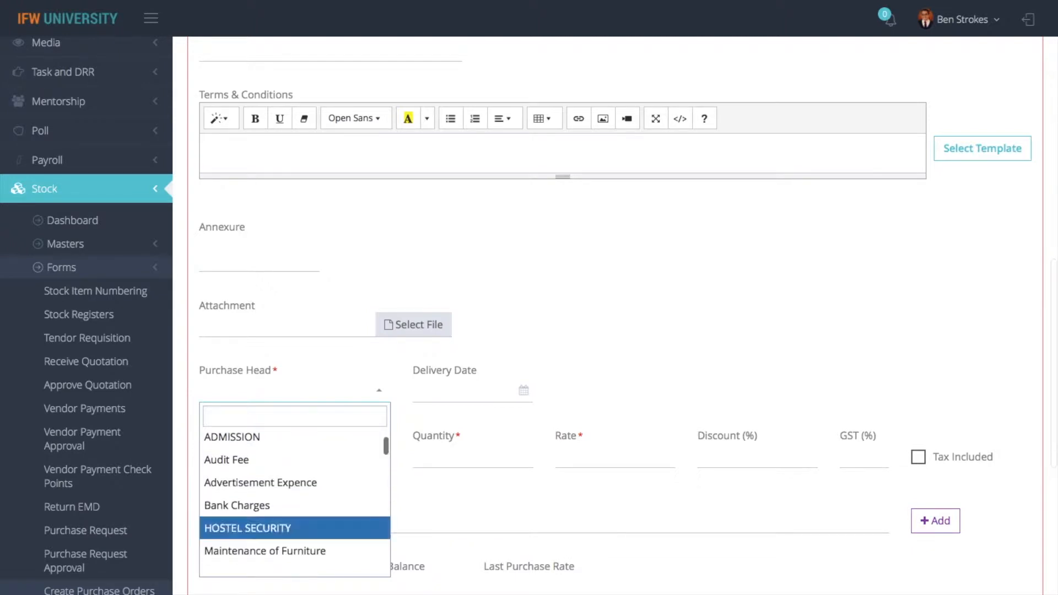
pyautogui.scroll(5, 283, 530)
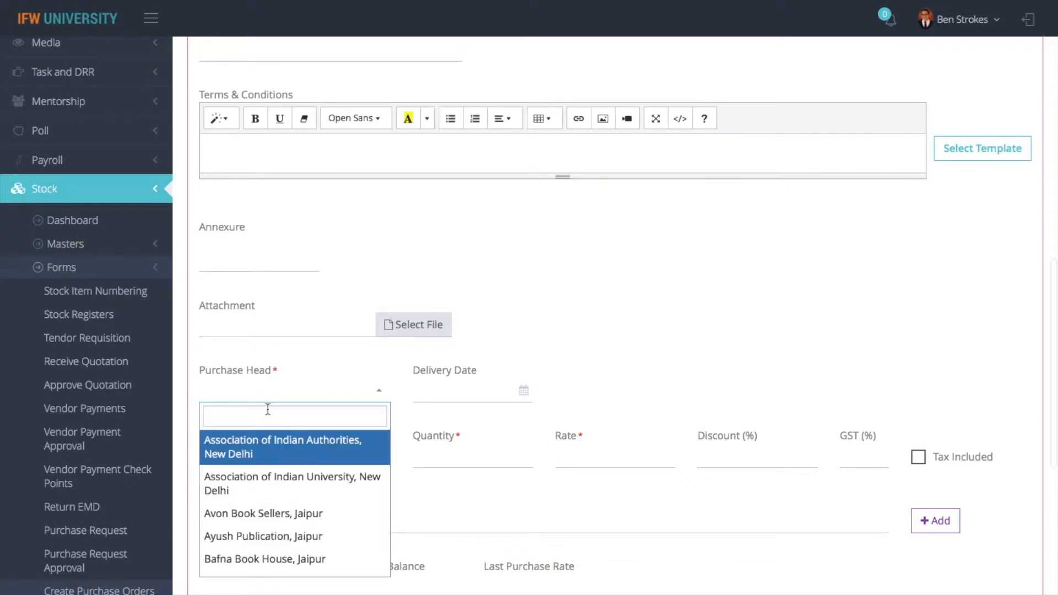
pyautogui.write('alli')
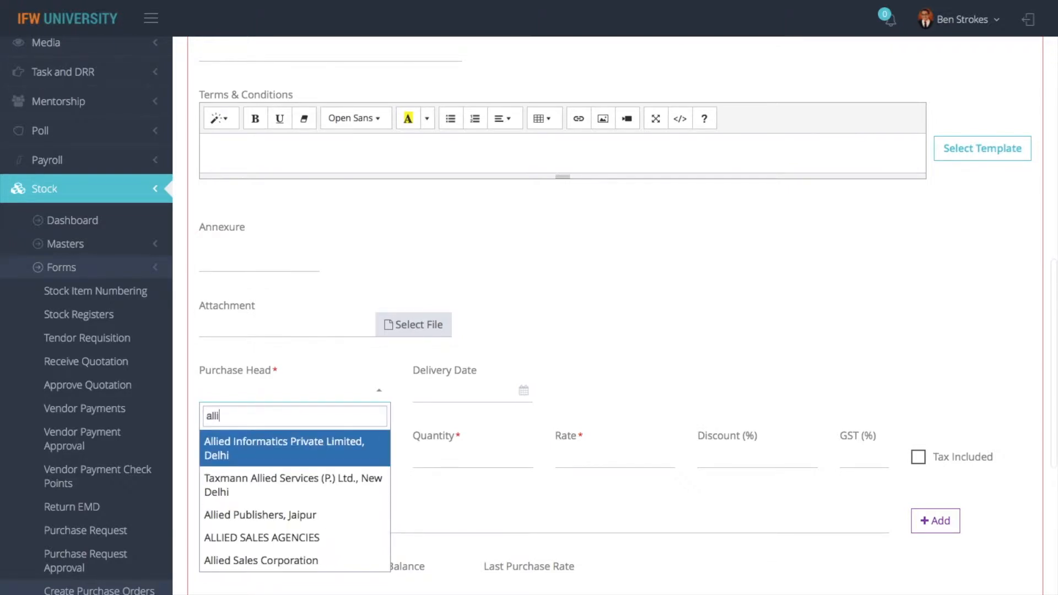
pyautogui.click(285, 453)
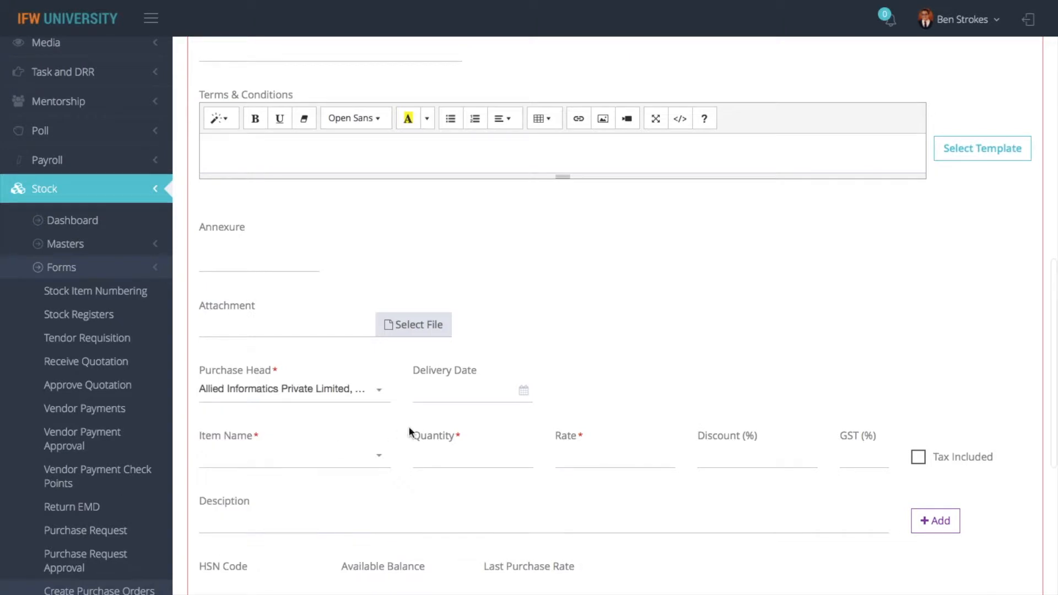
# Set the delivery date to 10-Sep-2019 and bring up the attachment file picker
pyautogui.click(461, 397)
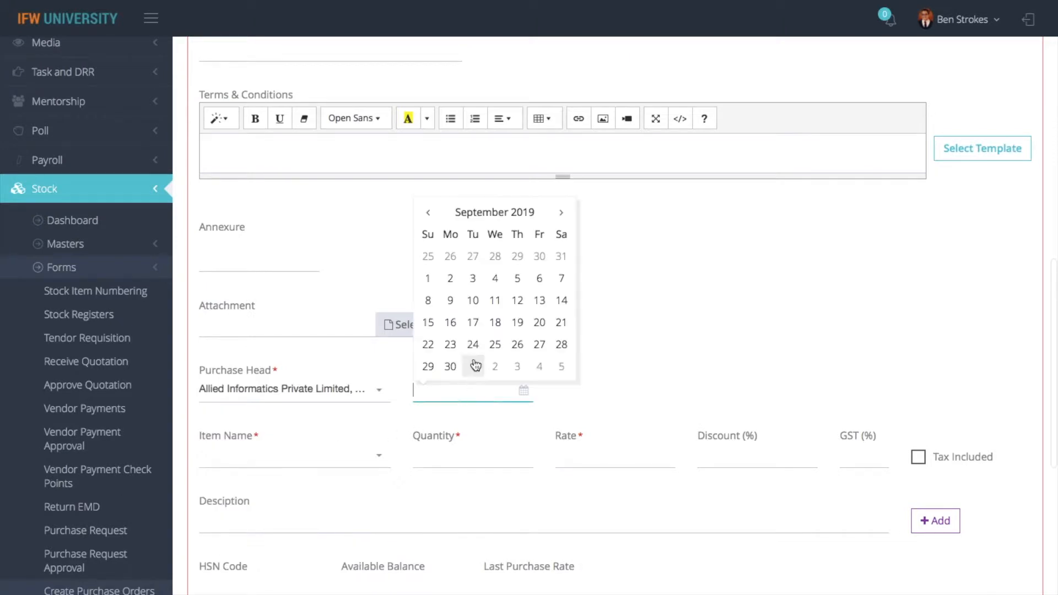
pyautogui.click(474, 303)
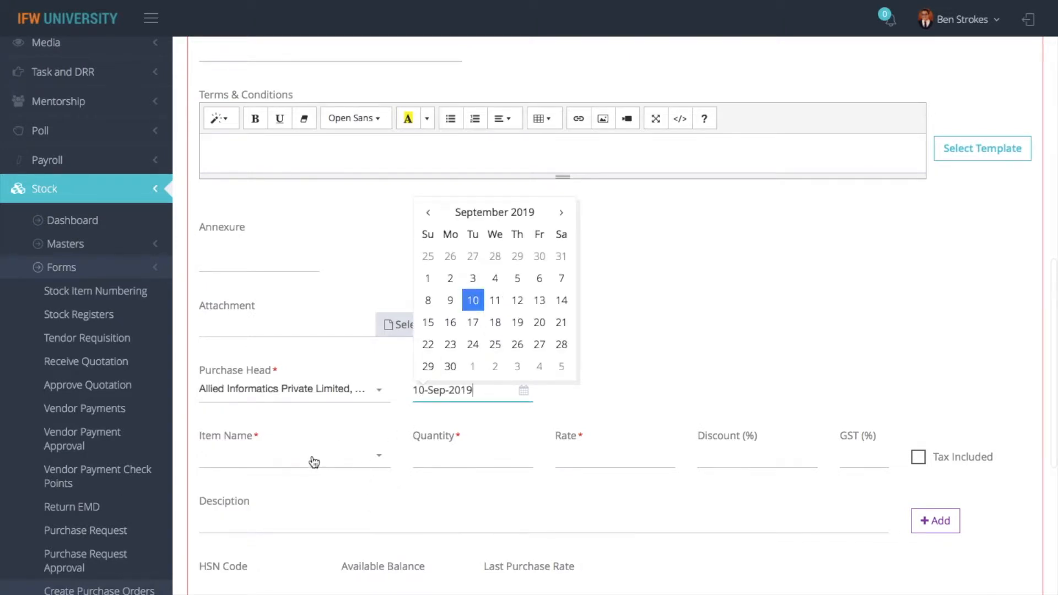
pyautogui.scroll(3, 411, 445)
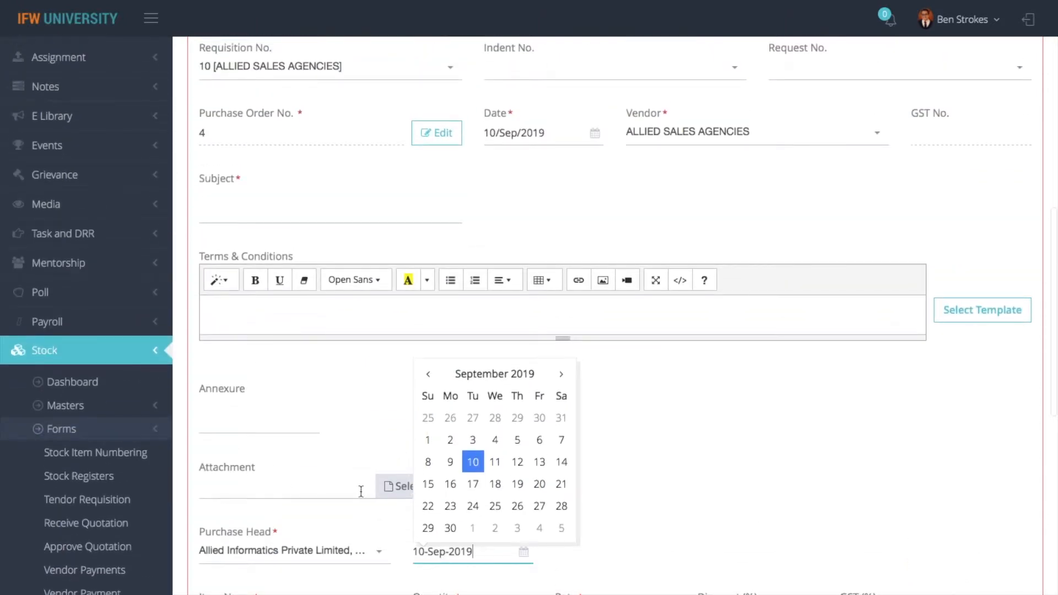
pyautogui.click(788, 445)
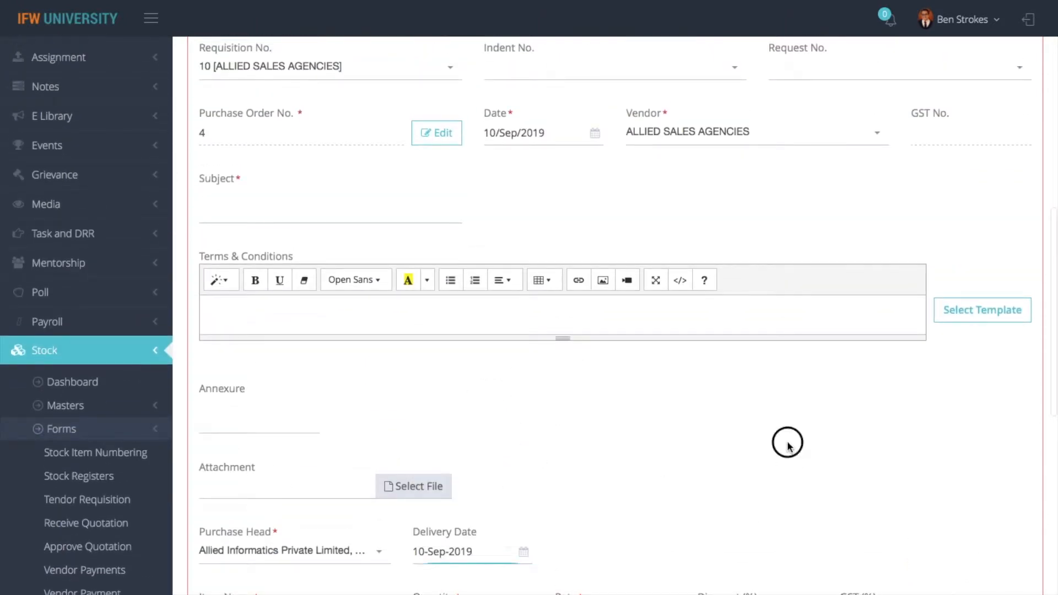
pyautogui.click(424, 491)
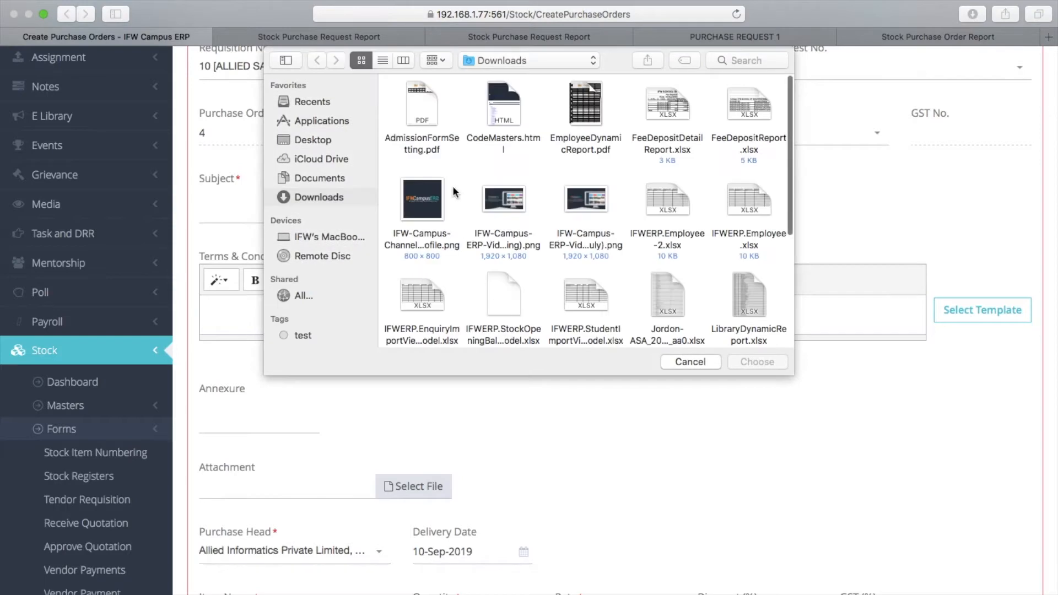
# Attach FeeDepositDetailReport.xlsx and enter 'laptop' as the subject
pyautogui.click(677, 124)
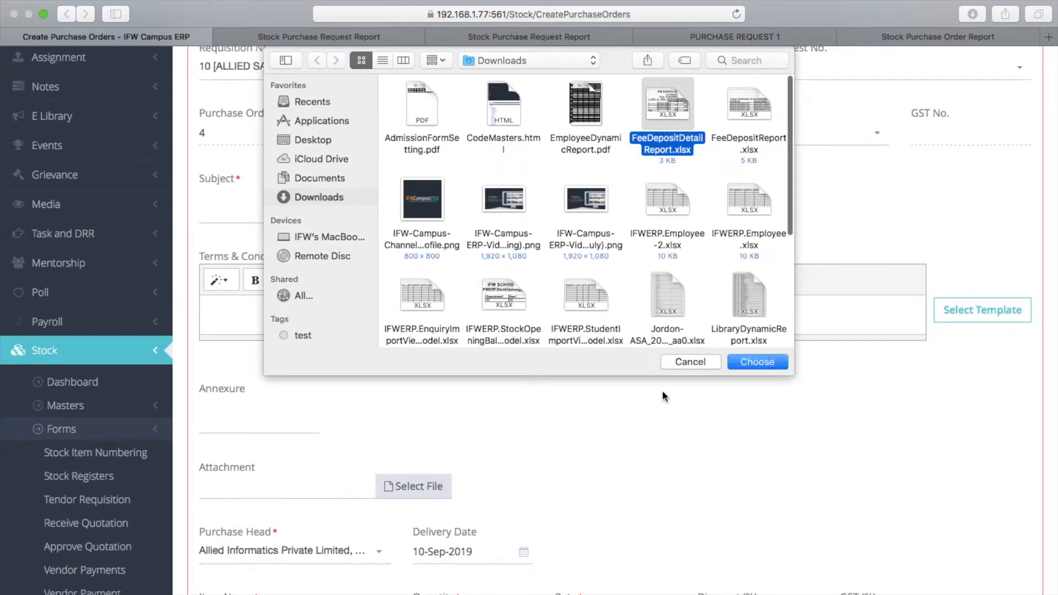
pyautogui.click(750, 364)
pyautogui.click(301, 215)
pyautogui.write('laptopm')
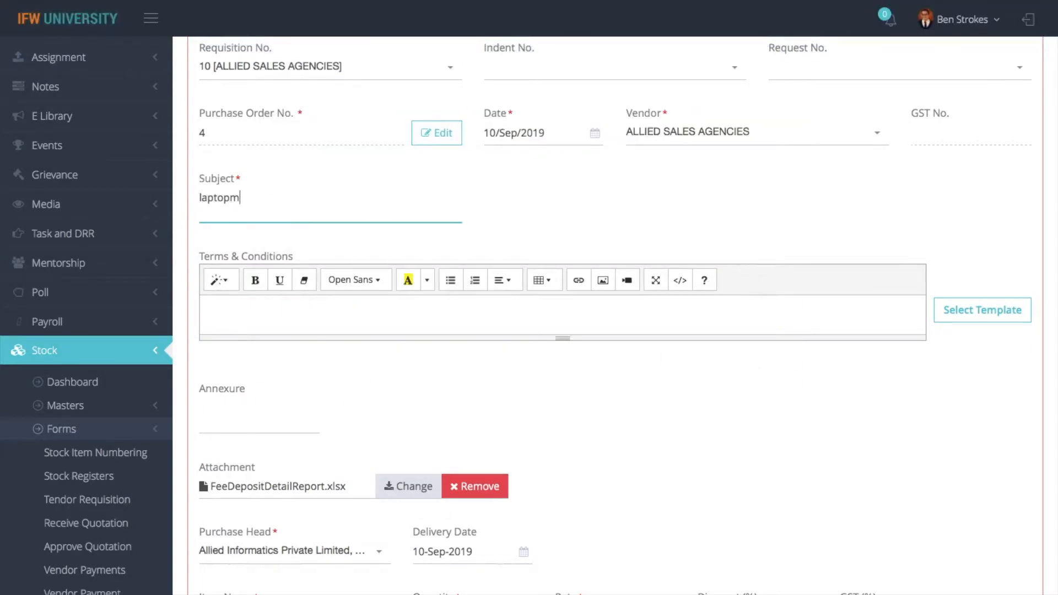
pyautogui.press('BackSpace')
# Apply the commercial terms and conditions template and save purchase order 4
pyautogui.click(970, 311)
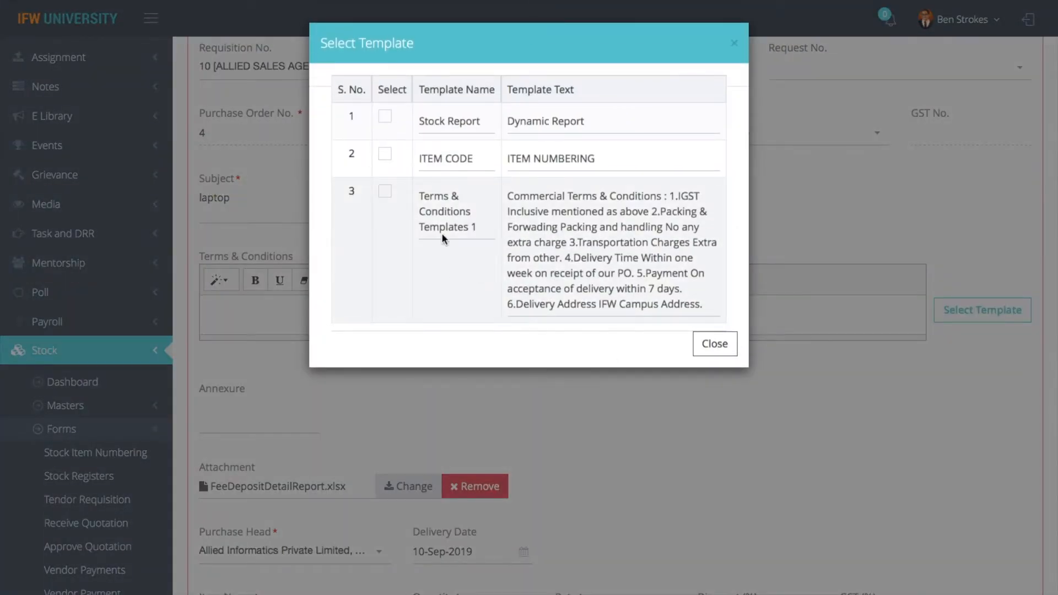
pyautogui.click(386, 195)
pyautogui.click(715, 343)
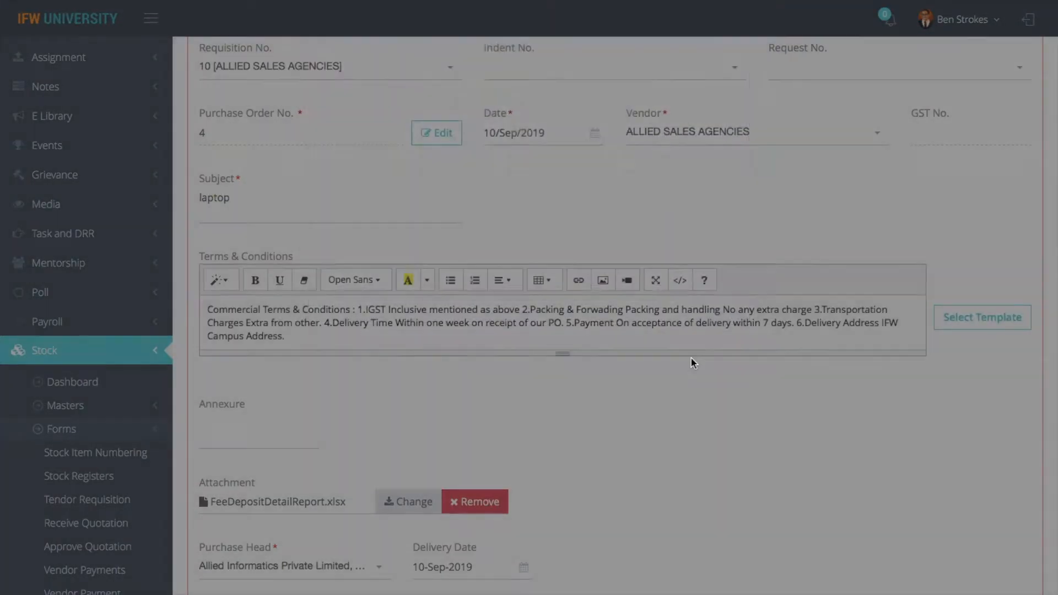
pyautogui.scroll(-10, 567, 386)
pyautogui.click(217, 565)
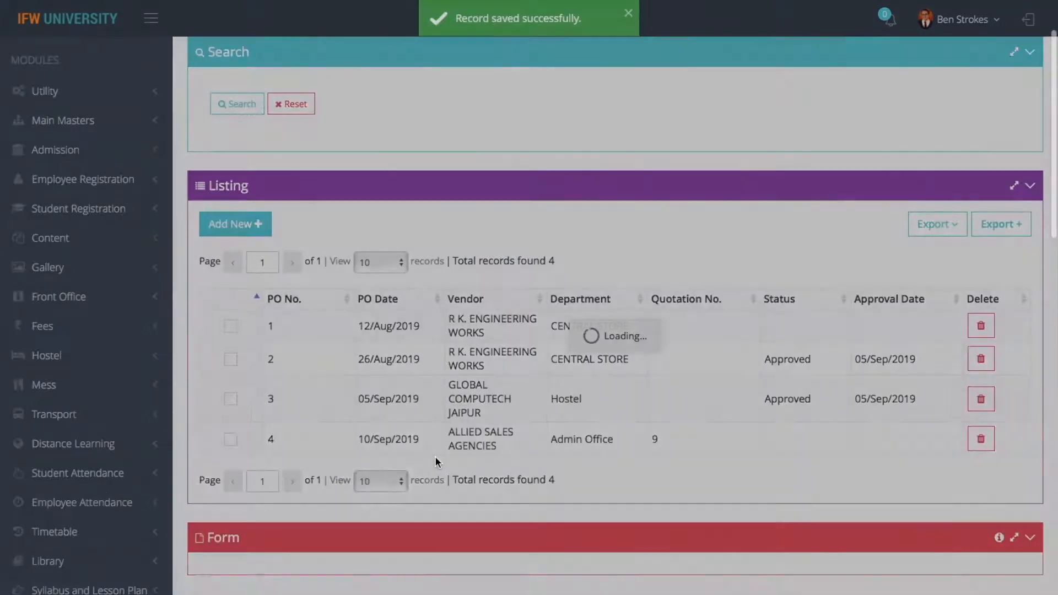
# View the printable purchase order for PO 4 (net 519760.00), then return to the listing
pyautogui.click(706, 93)
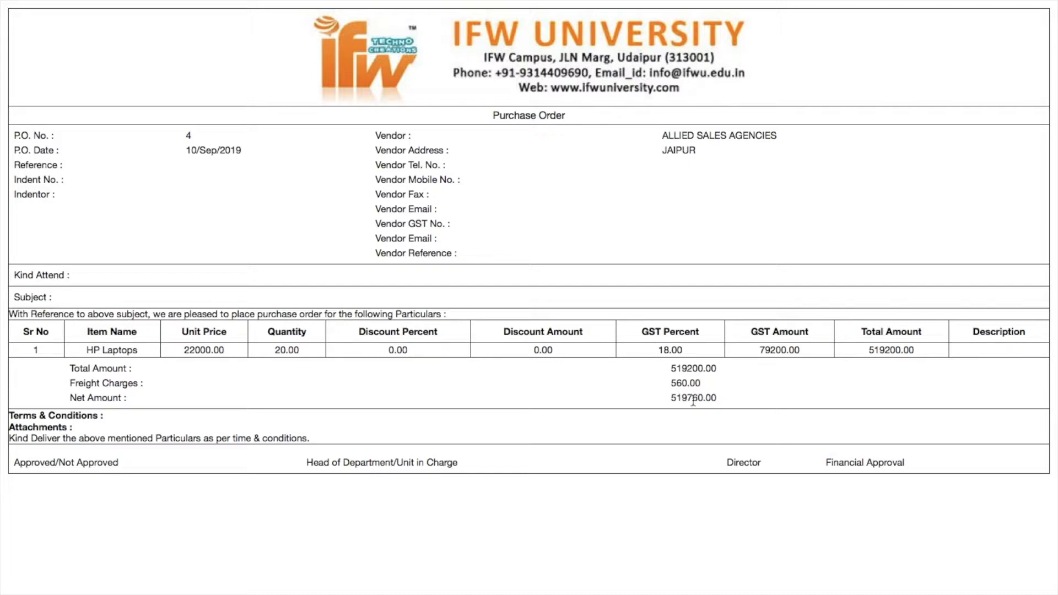
pyautogui.moveTo(287, 3)
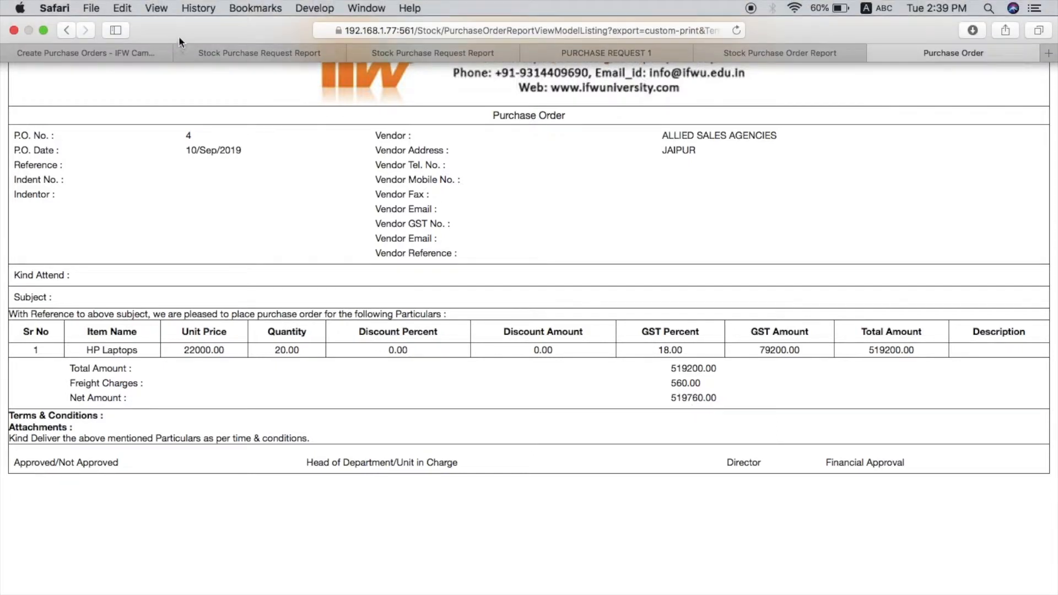
pyautogui.click(109, 55)
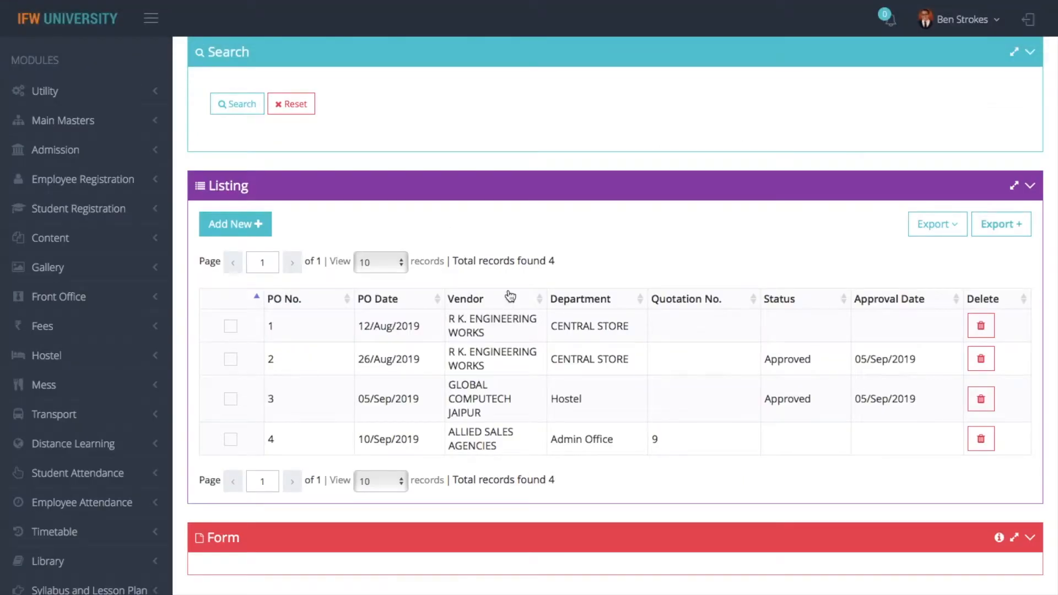
# Start purchase order 5 with Admin Office as the department
pyautogui.click(246, 230)
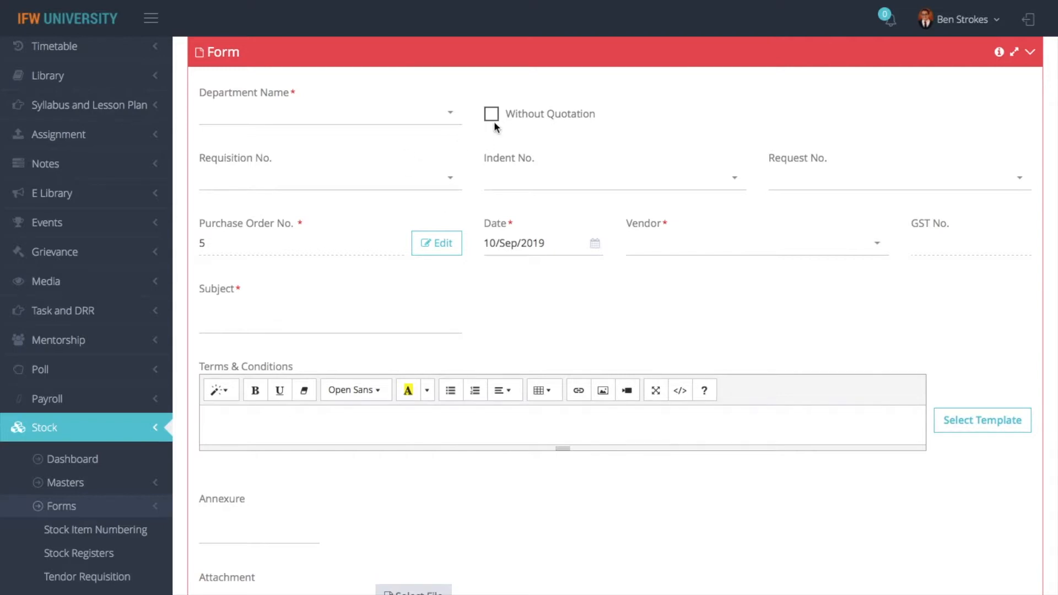
pyautogui.click(425, 122)
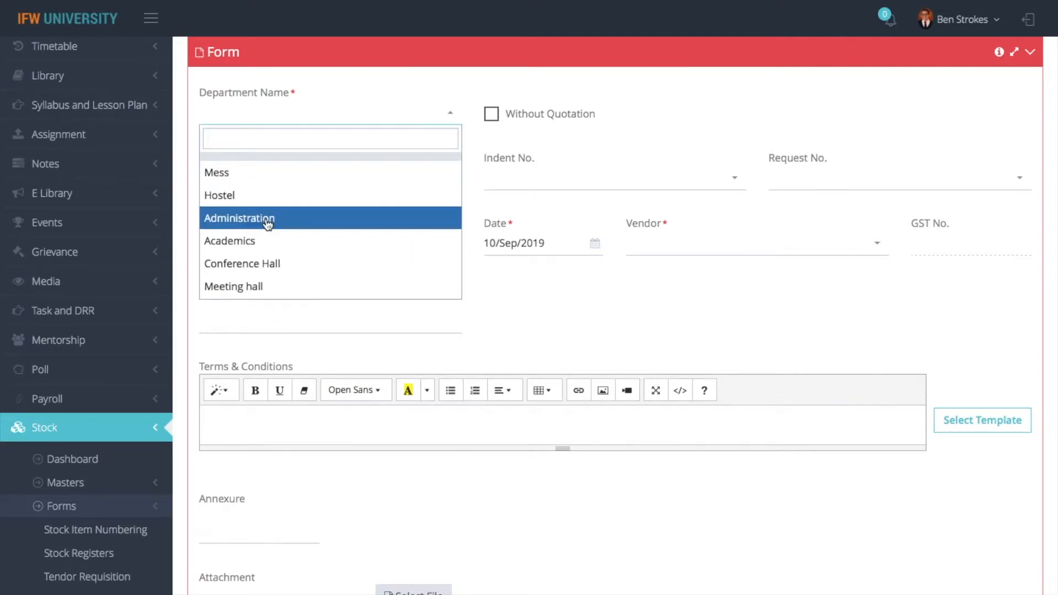
pyautogui.write('admin')
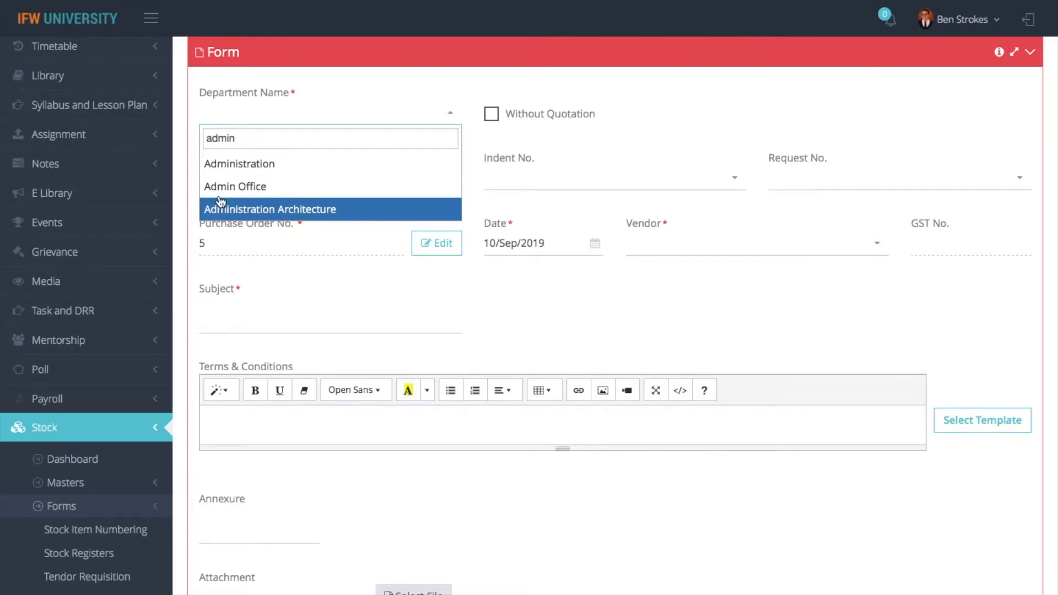
pyautogui.click(237, 187)
# Choose indent number 9 and request 3, filling in vendor Vinayak Enterprises
pyautogui.click(539, 185)
pyautogui.click(509, 240)
pyautogui.scroll(-10, 558, 312)
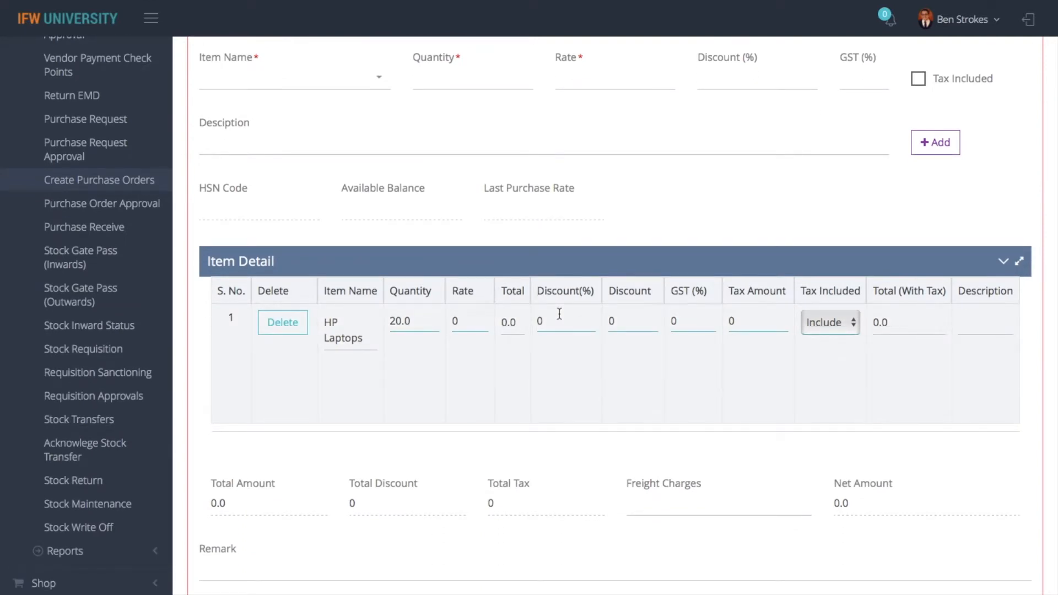
pyautogui.scroll(10, 560, 314)
pyautogui.click(824, 345)
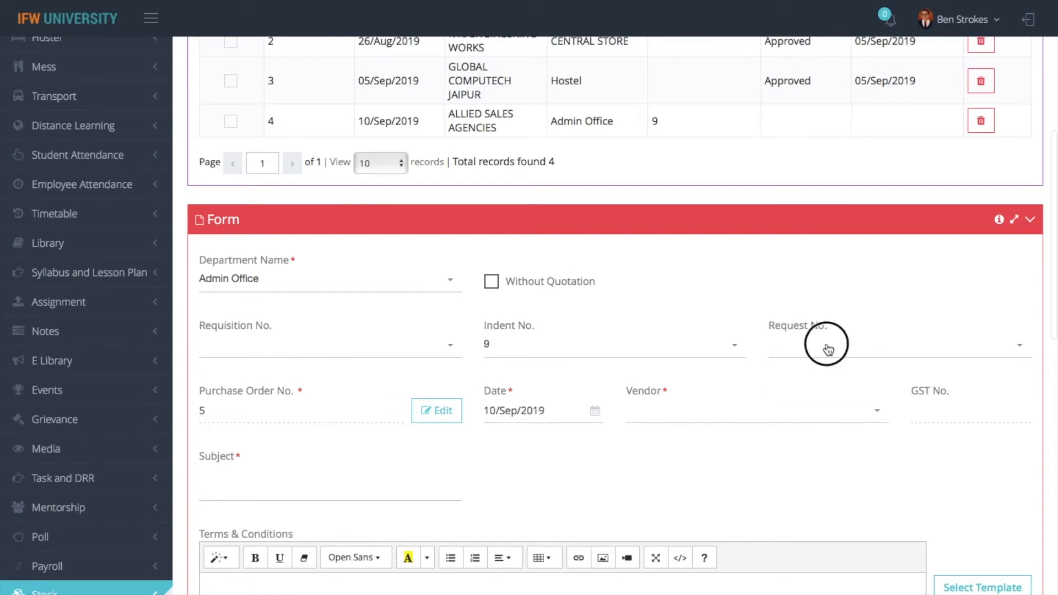
pyautogui.click(791, 404)
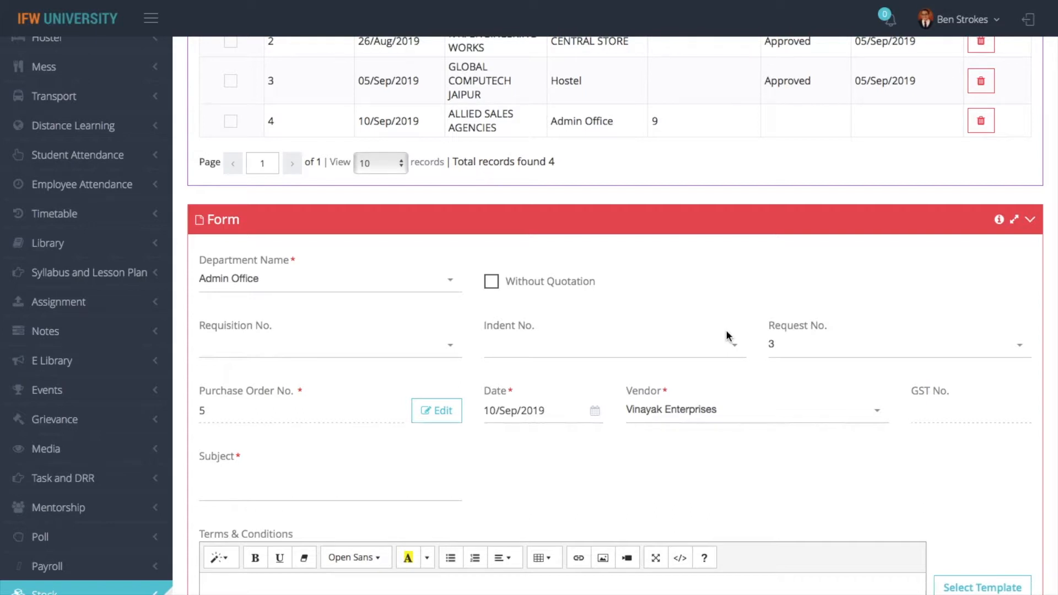
# Give the Fancy lights line a 5% discount and 9% GST charged as extra
pyautogui.scroll(-13, 726, 332)
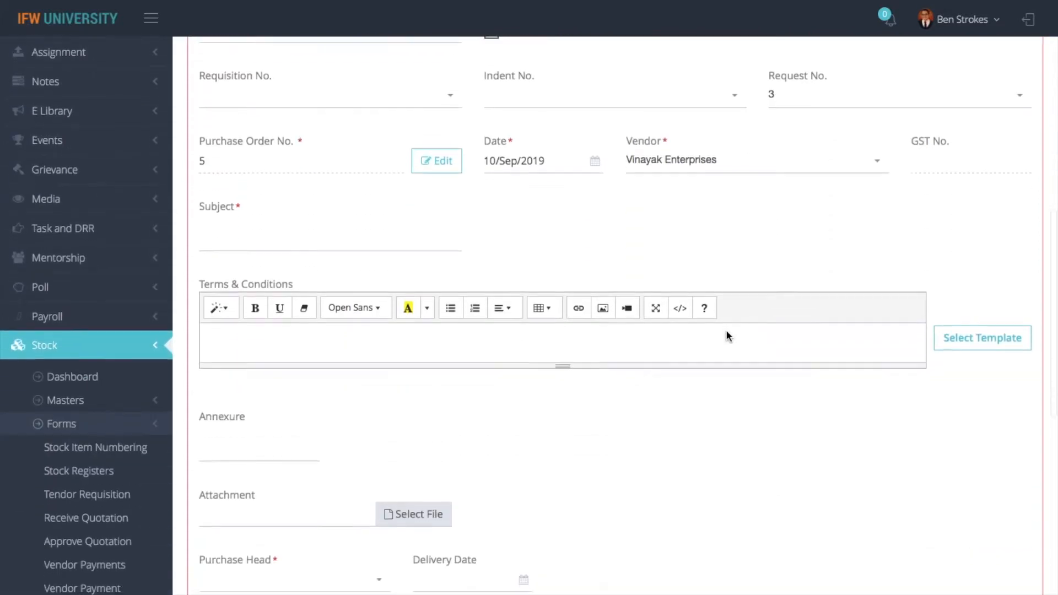
pyautogui.scroll(-1, 727, 333)
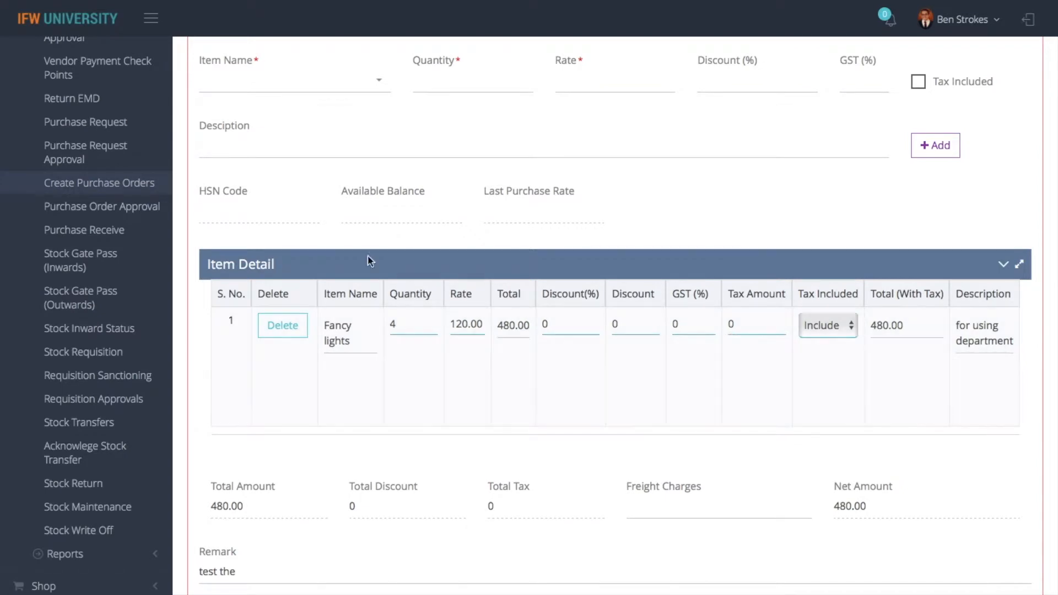
pyautogui.click(575, 325)
pyautogui.press('BackSpace')
pyautogui.write('5')
pyautogui.press('Tab')
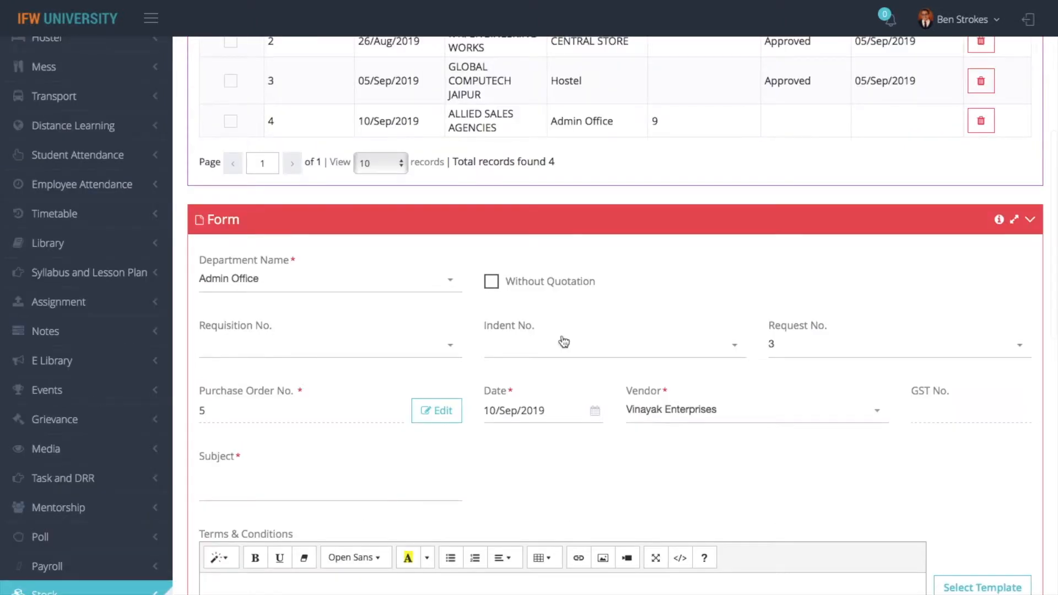
pyautogui.scroll(-10, 740, 408)
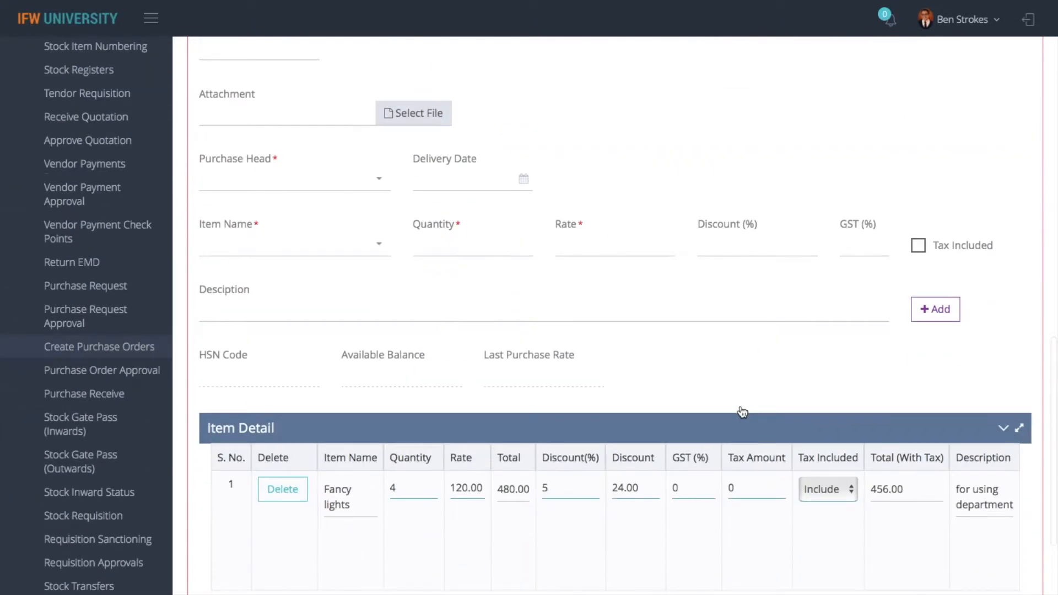
pyautogui.press('BackSpace')
pyautogui.write('5')
pyautogui.press('Tab')
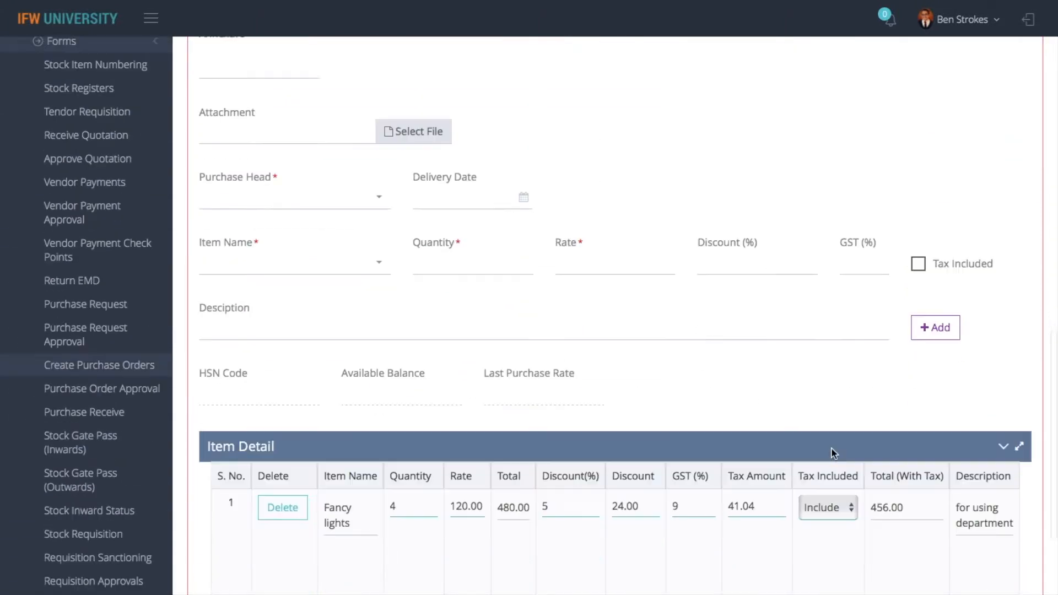
pyautogui.scroll(-3, 832, 449)
pyautogui.click(828, 376)
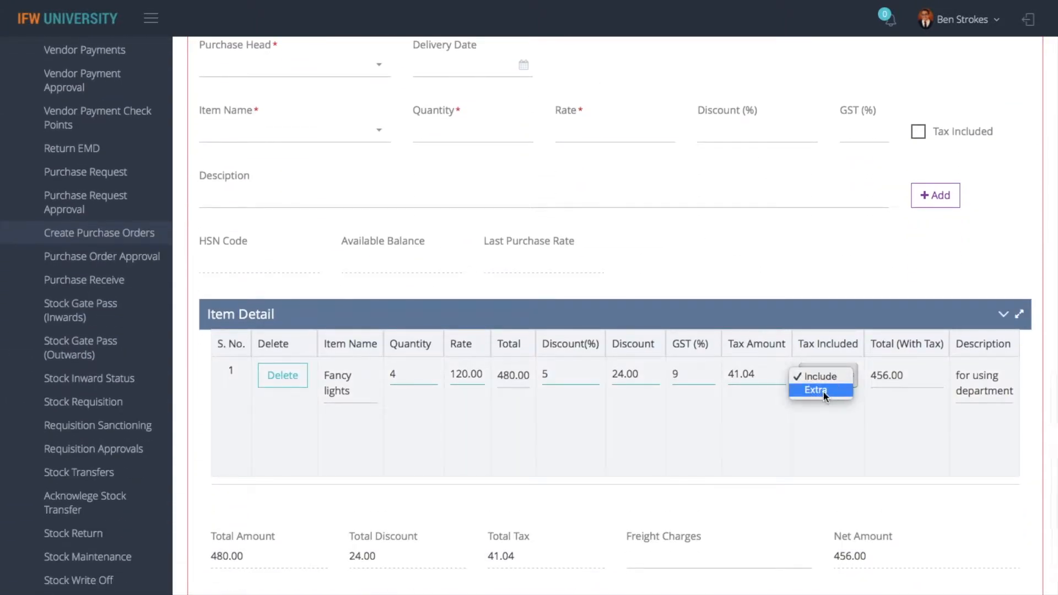
pyautogui.click(823, 392)
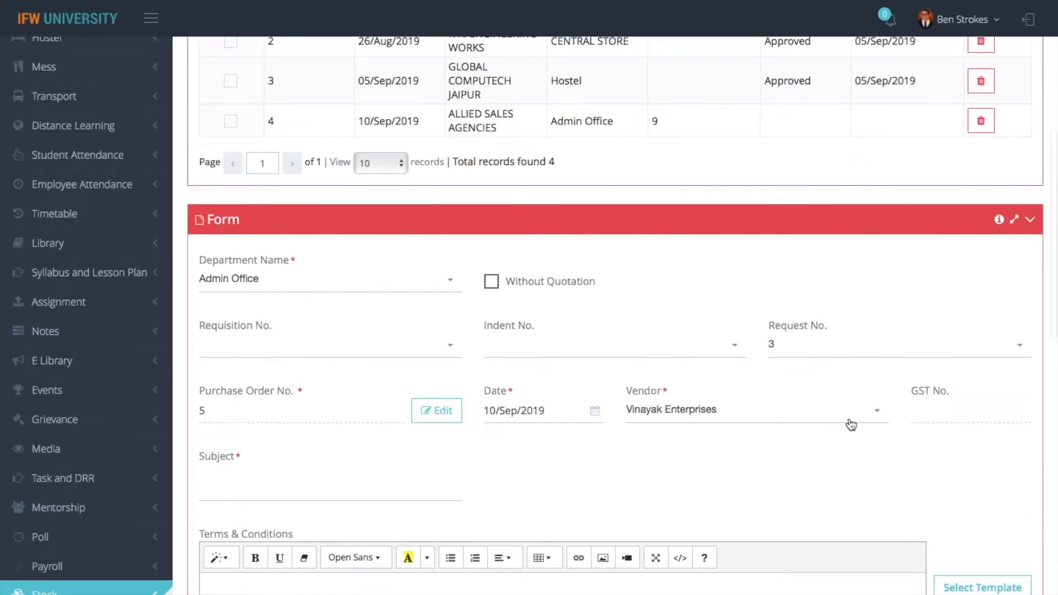
# After the first save attempt fails, set the purchase head to Vinayak Enterprises
pyautogui.scroll(-15, 851, 424)
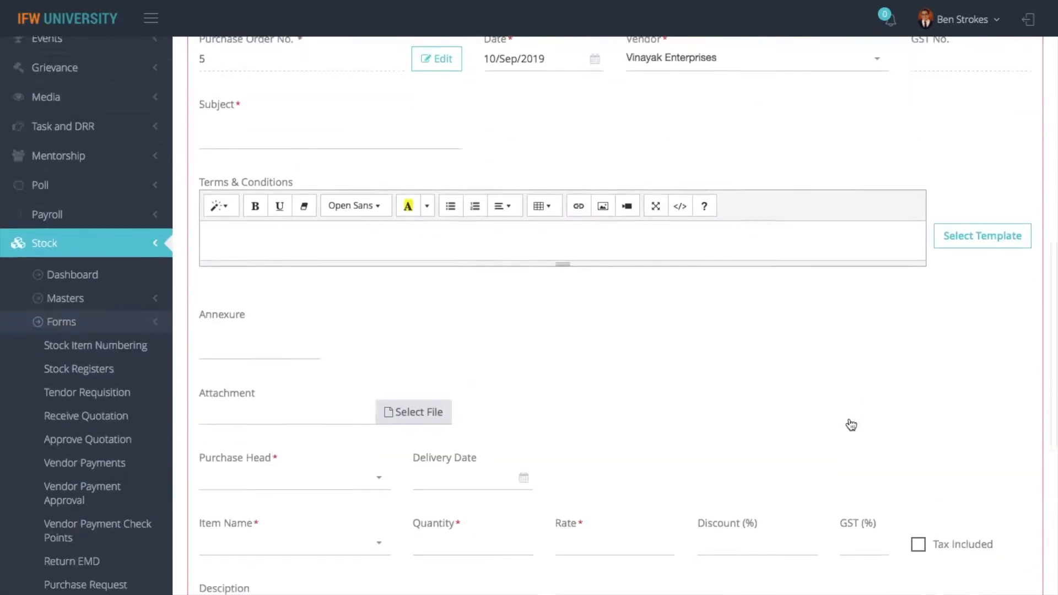
pyautogui.click(223, 546)
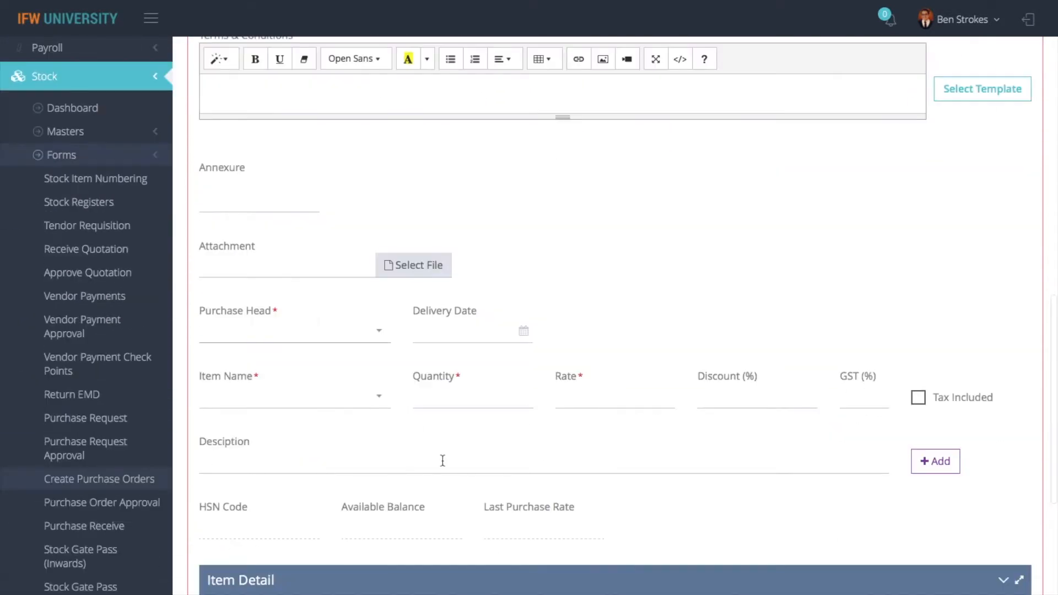
pyautogui.click(314, 334)
pyautogui.write('vin')
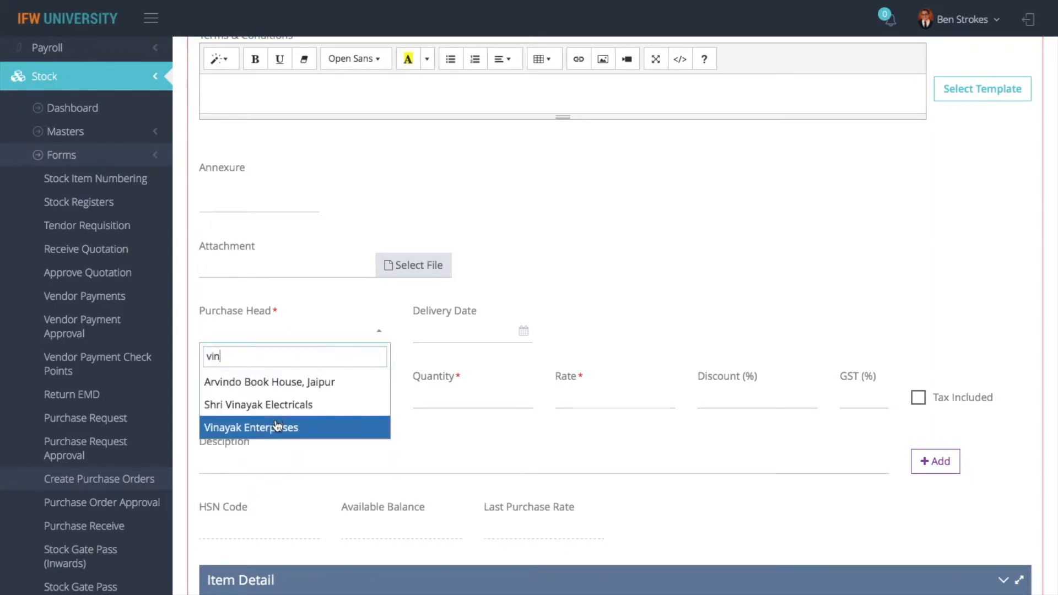
pyautogui.click(277, 426)
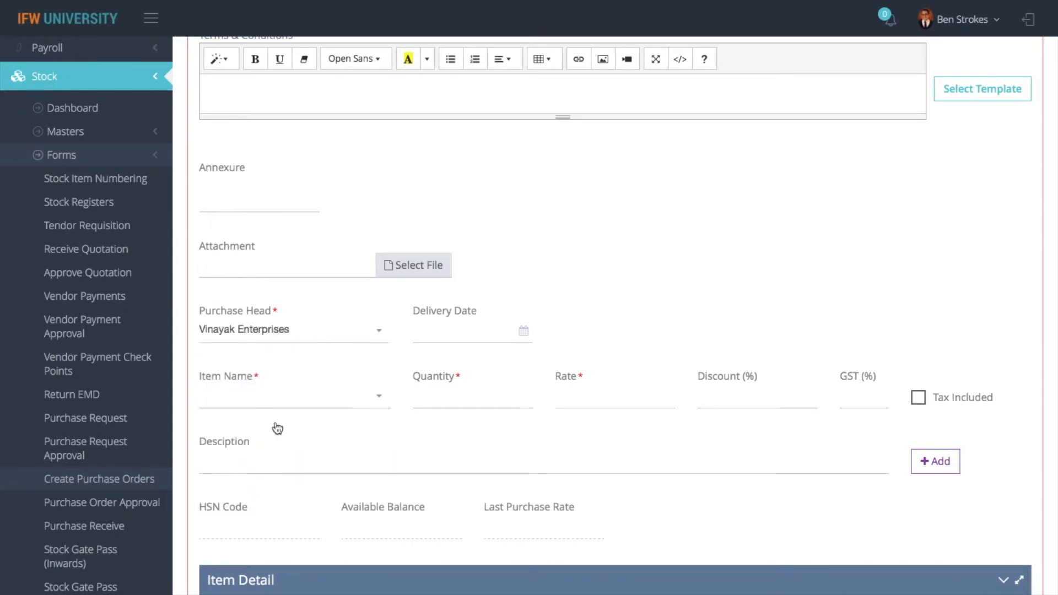
# Set delivery date 10-Sep-2019 and subject 'fancy', then save purchase order 5
pyautogui.click(438, 331)
pyautogui.click(473, 241)
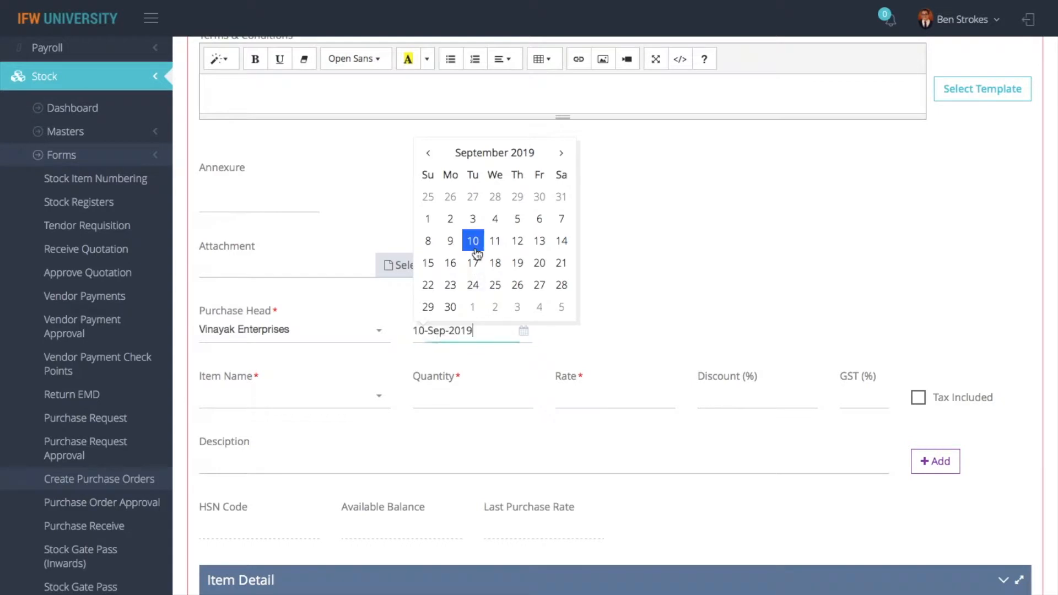
pyautogui.scroll(7, 292, 188)
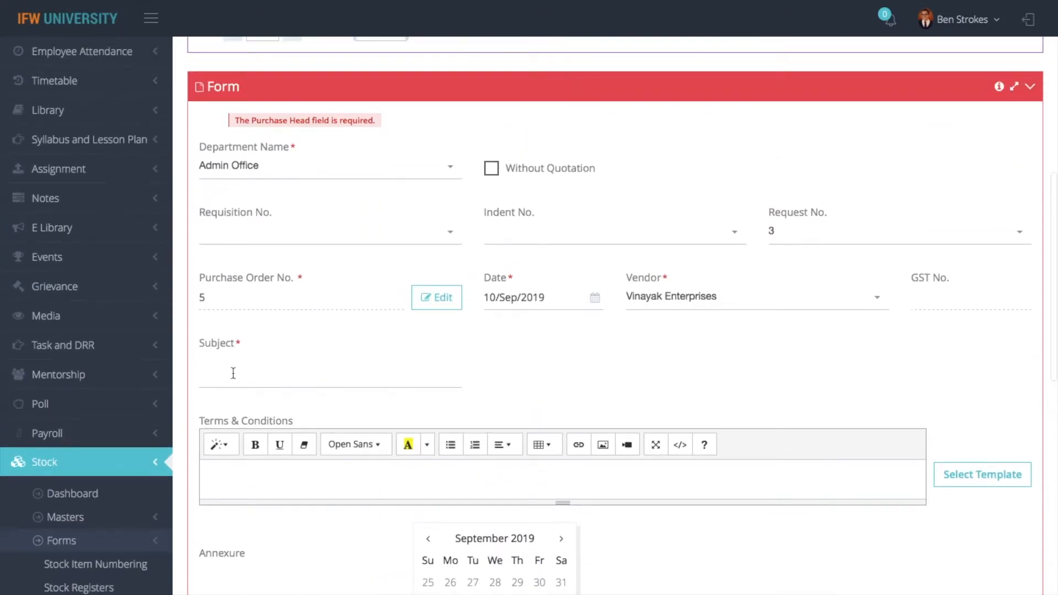
pyautogui.click(230, 374)
pyautogui.write('fancy')
pyautogui.scroll(-15, 452, 477)
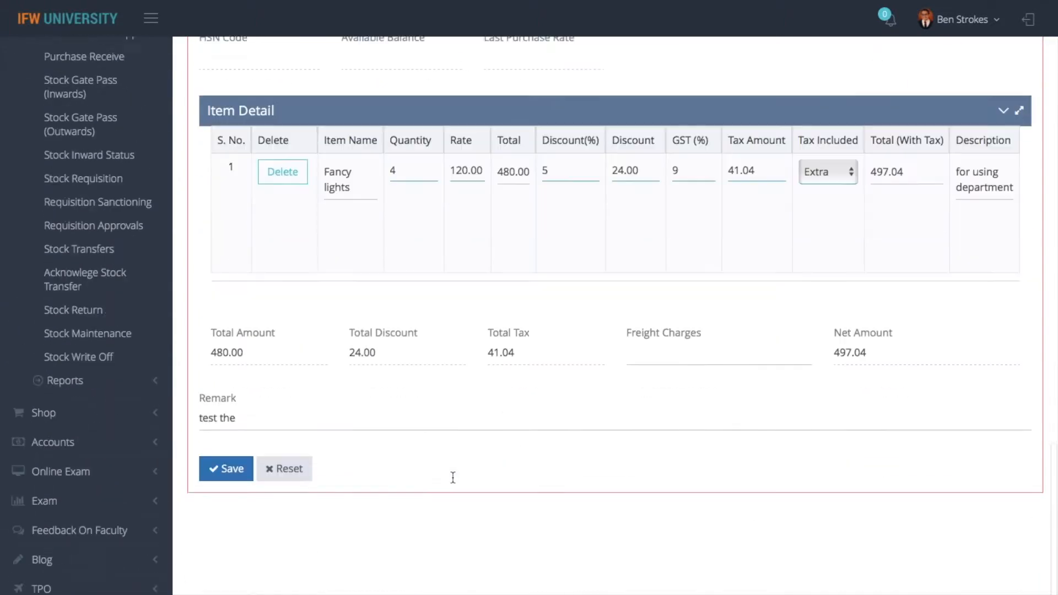
pyautogui.click(220, 445)
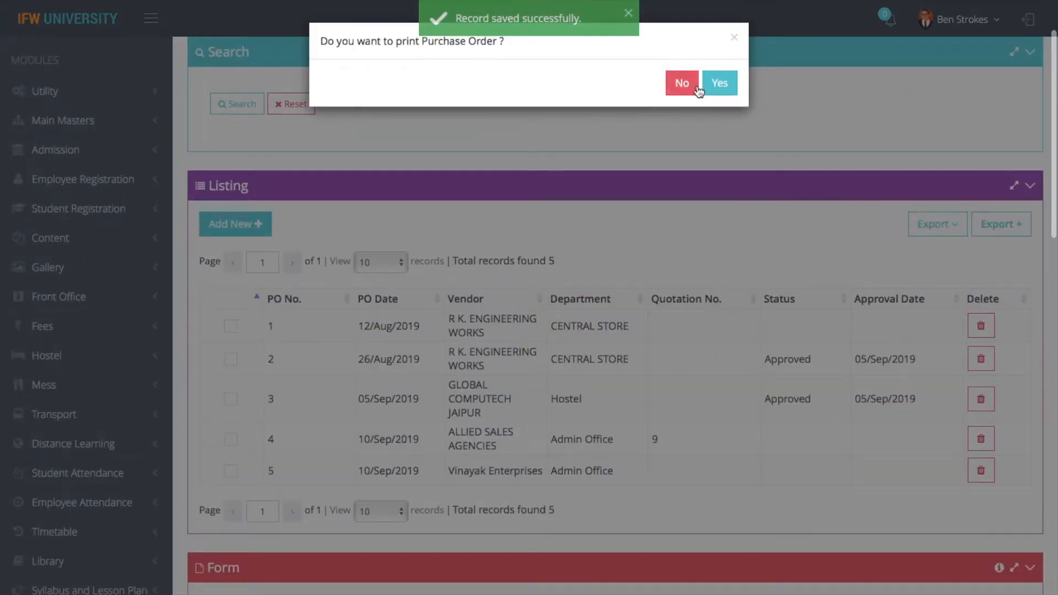
# Print purchase order 5, return to the PO listing, and start a blank purchase order
pyautogui.click(711, 84)
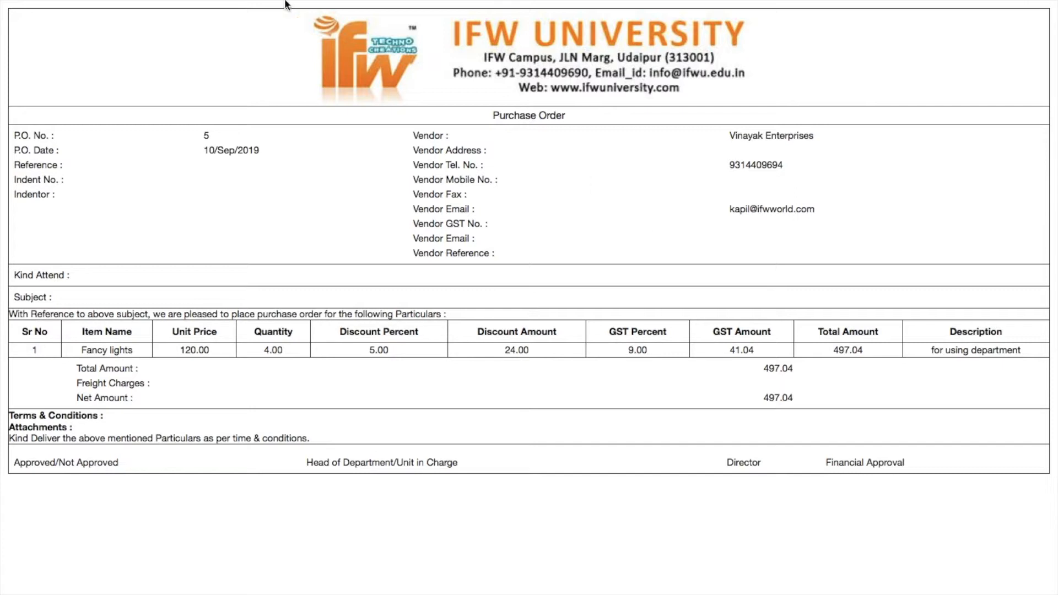
pyautogui.moveTo(285, 4)
pyautogui.click(35, 45)
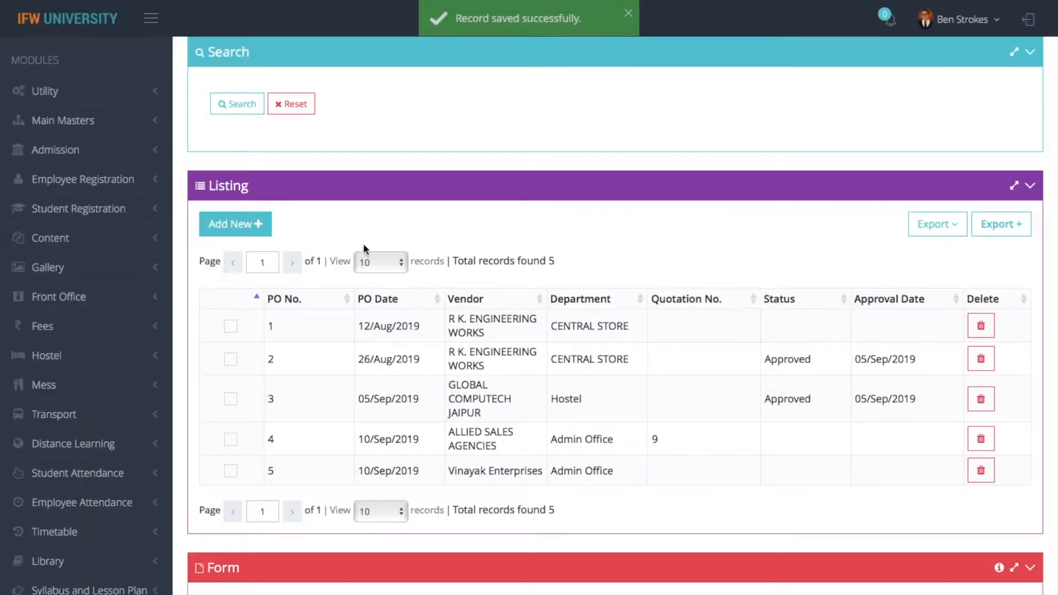
pyautogui.click(220, 229)
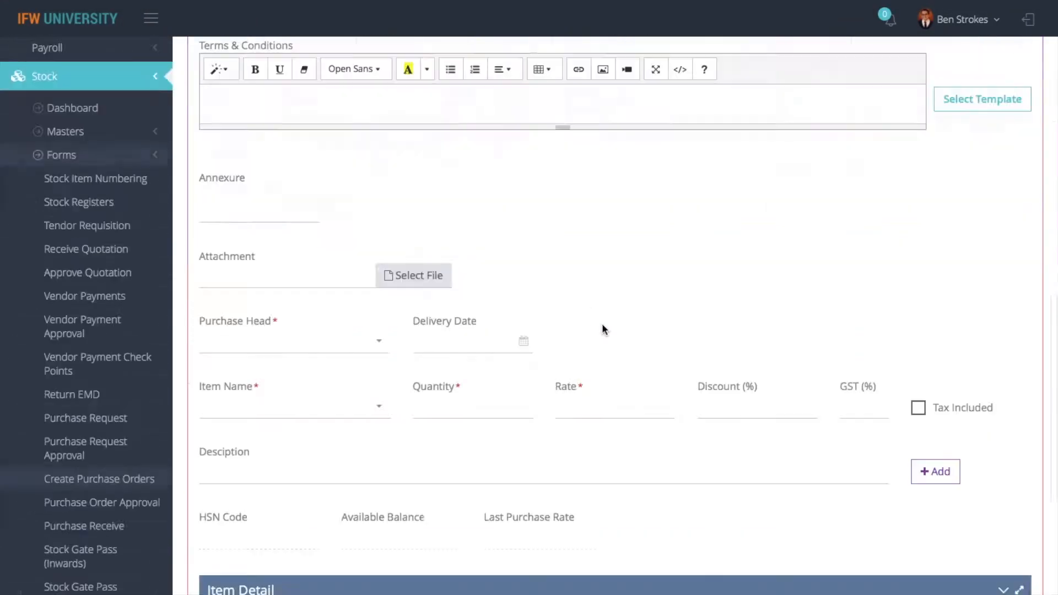
# Set department Admin Office, Without Quotation, subject 'test' and purchase head Arvindo Book House, Jaipur
pyautogui.click(439, 114)
pyautogui.write('admin')
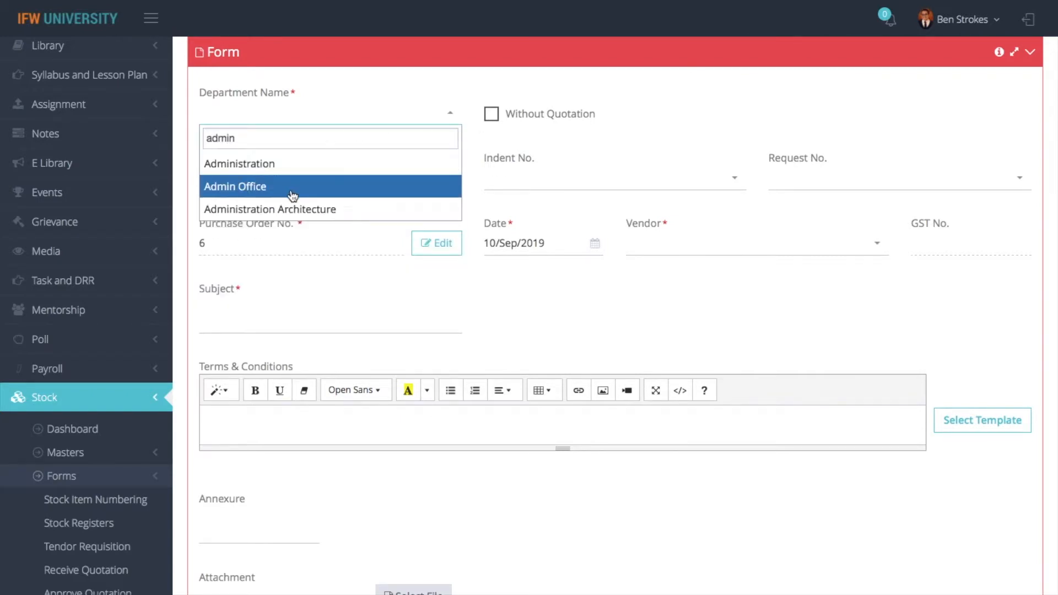
pyautogui.click(293, 196)
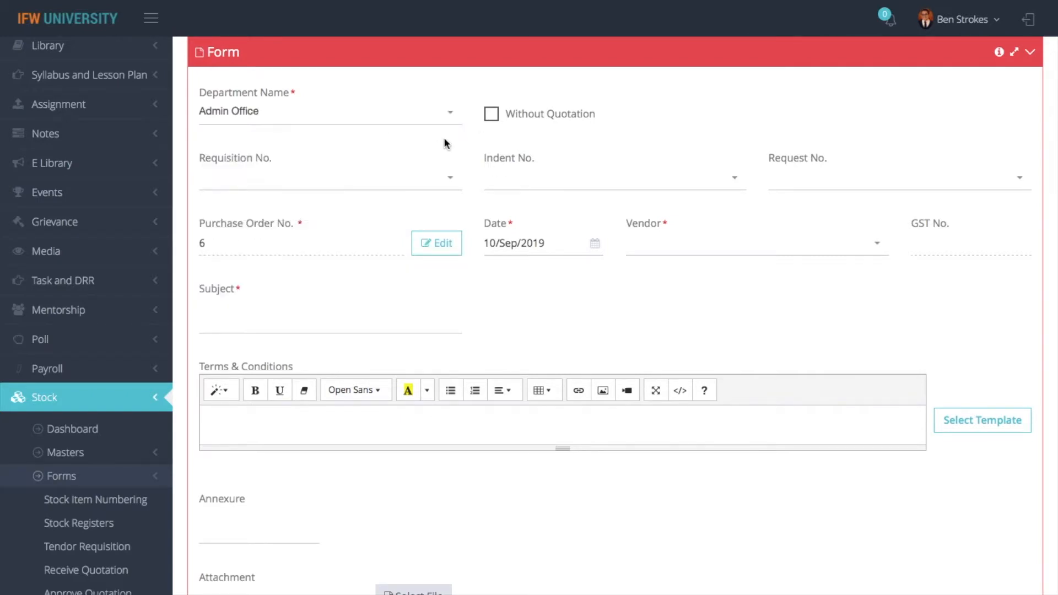
pyautogui.click(491, 121)
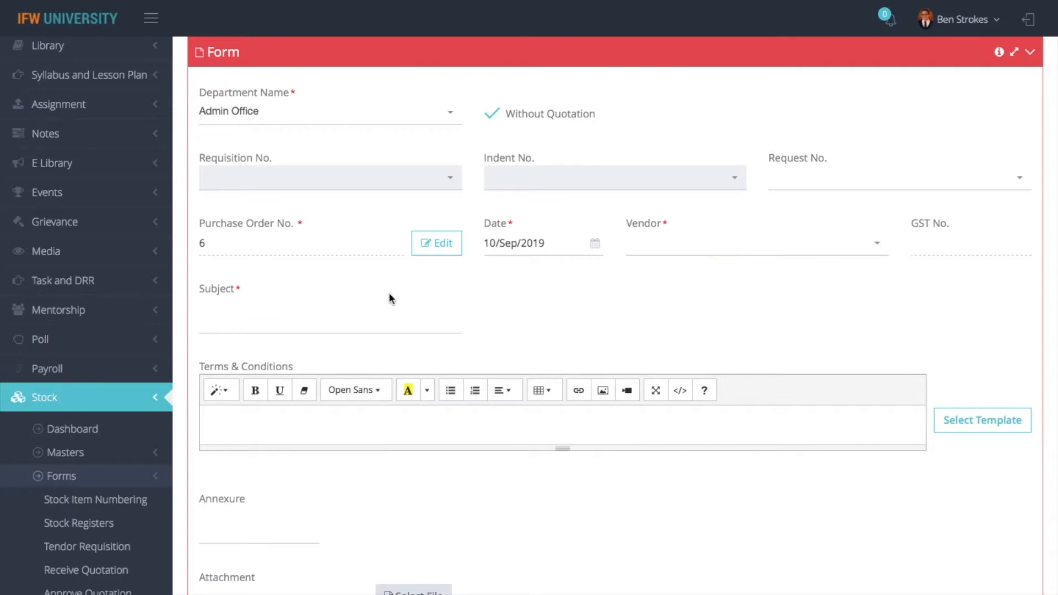
pyautogui.click(308, 319)
pyautogui.write('test')
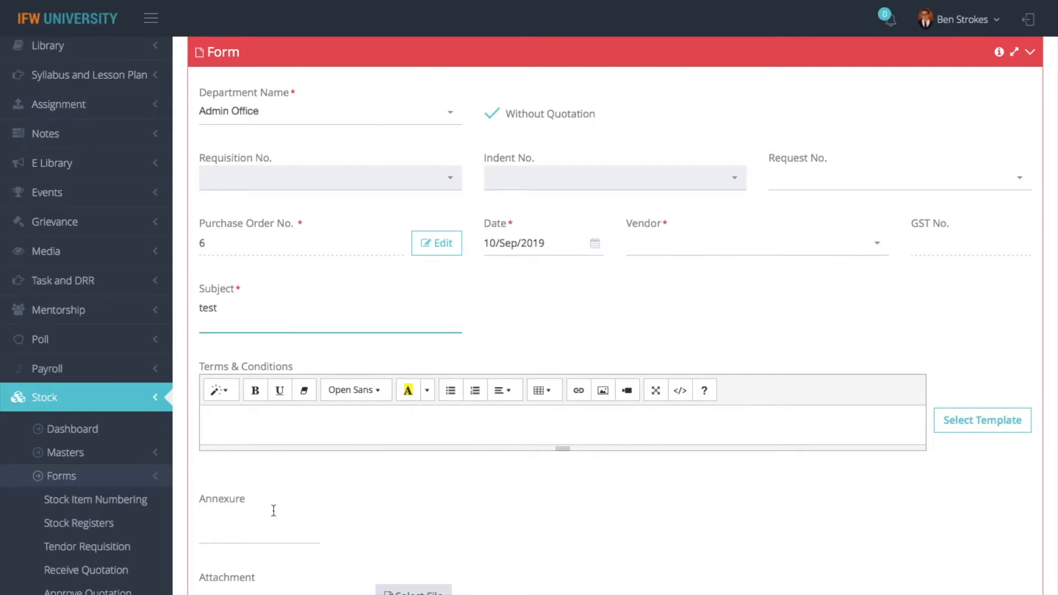
pyautogui.scroll(-5, 274, 511)
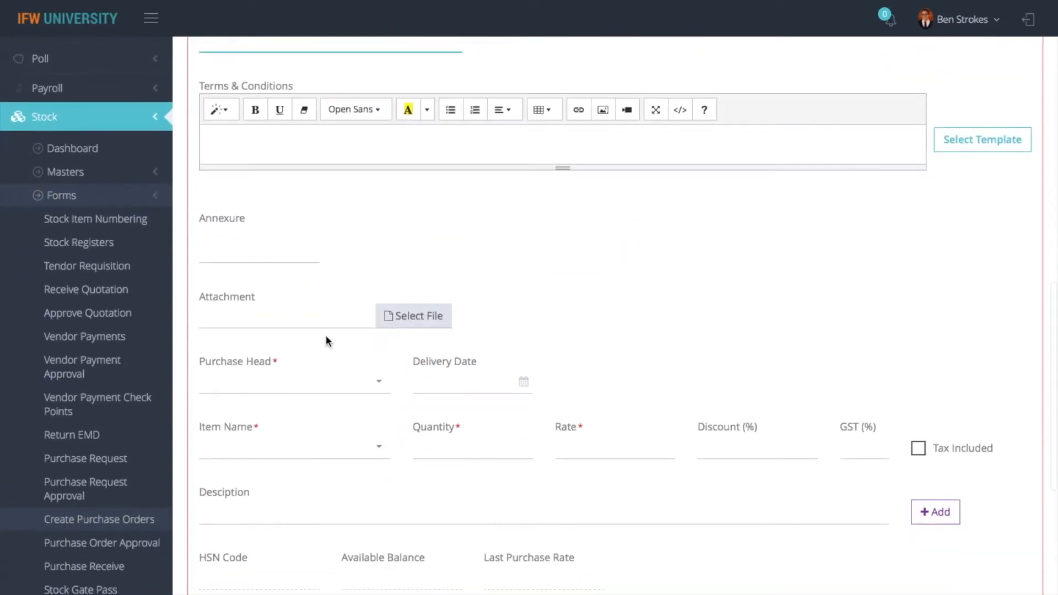
pyautogui.click(295, 386)
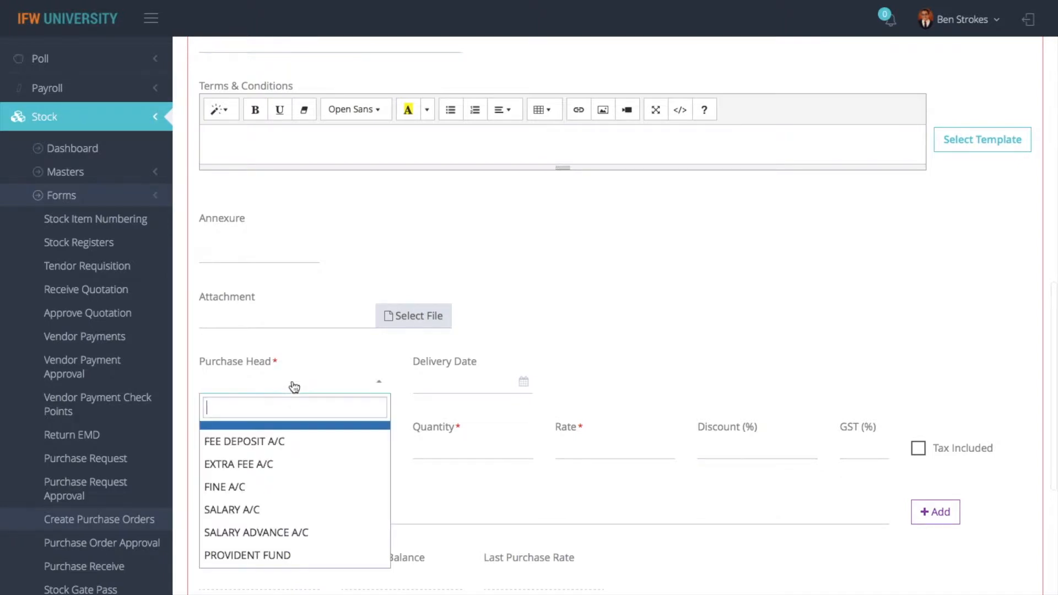
pyautogui.write('vin')
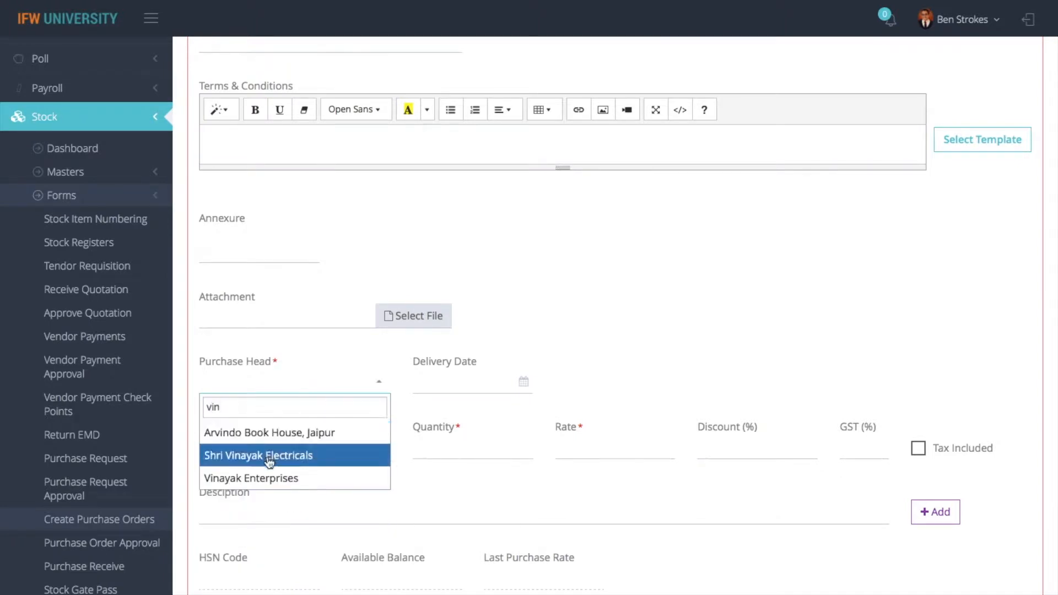
pyautogui.click(284, 434)
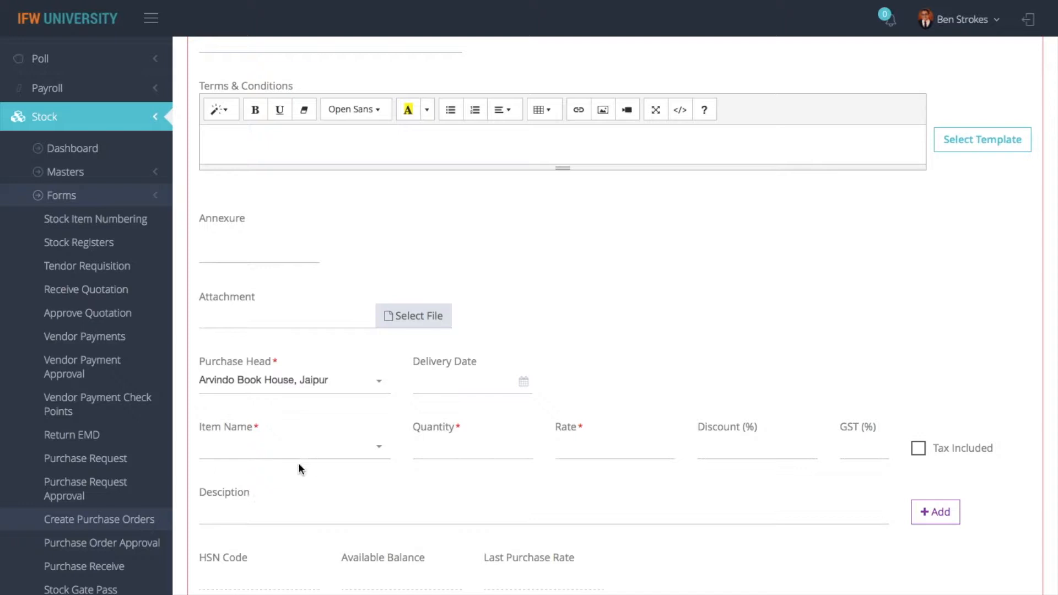
# Add a Display board line: quantity 100, rate 102, 5% discount, 18% GST
pyautogui.click(300, 447)
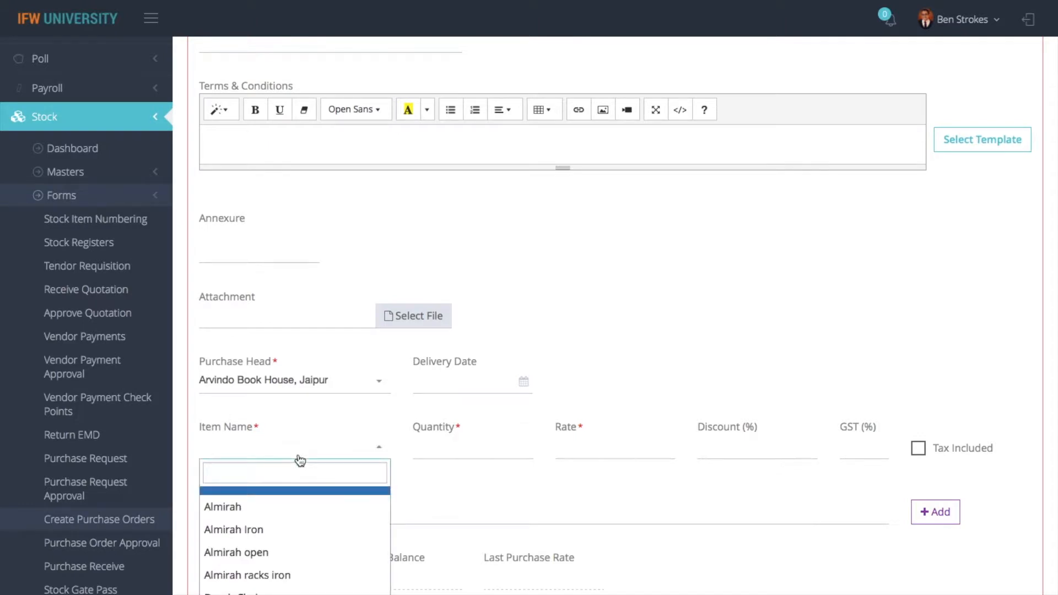
pyautogui.write('book')
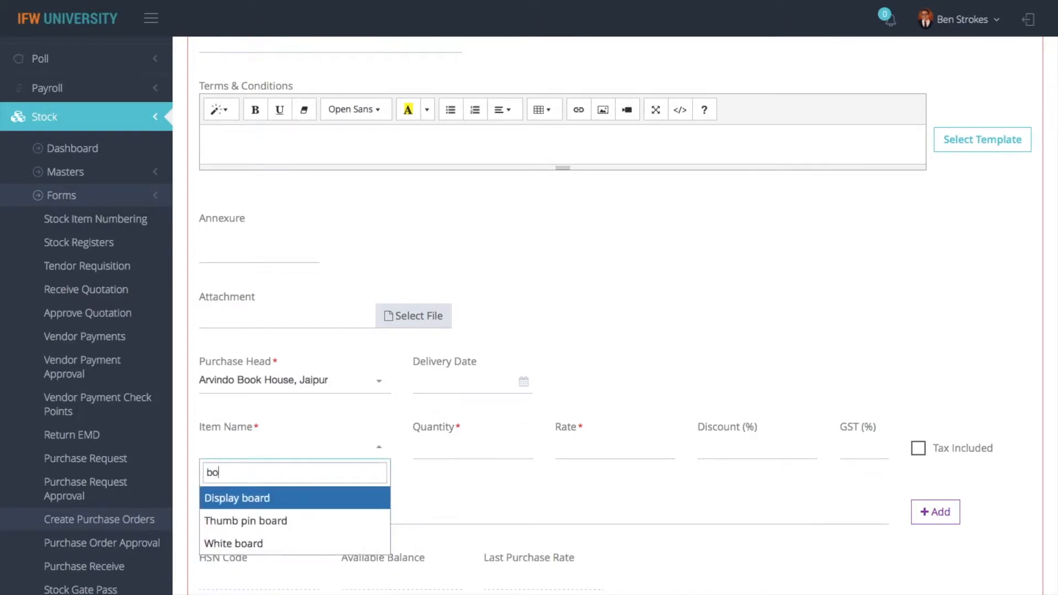
pyautogui.press('BackSpace')
pyautogui.press('BackSpace')
pyautogui.press('BackSpace')
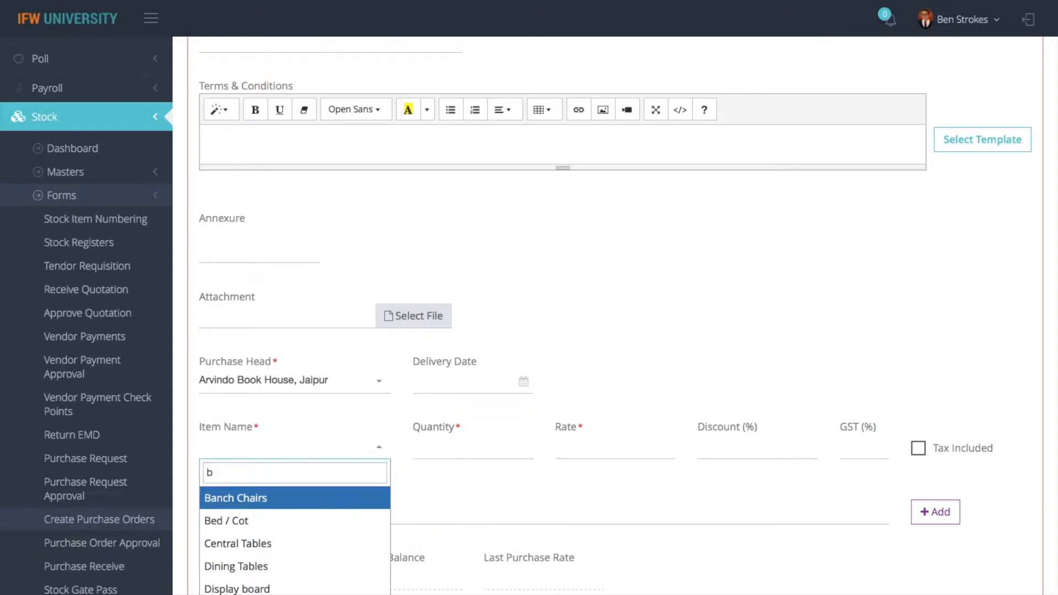
pyautogui.scroll(-3, 275, 573)
pyautogui.click(267, 521)
pyautogui.click(458, 449)
pyautogui.write('100')
pyautogui.press('Tab')
pyautogui.write('100')
pyautogui.write('2')
pyautogui.press('Tab')
pyautogui.write('5')
pyautogui.press('Tab')
pyautogui.write('18')
pyautogui.click(919, 448)
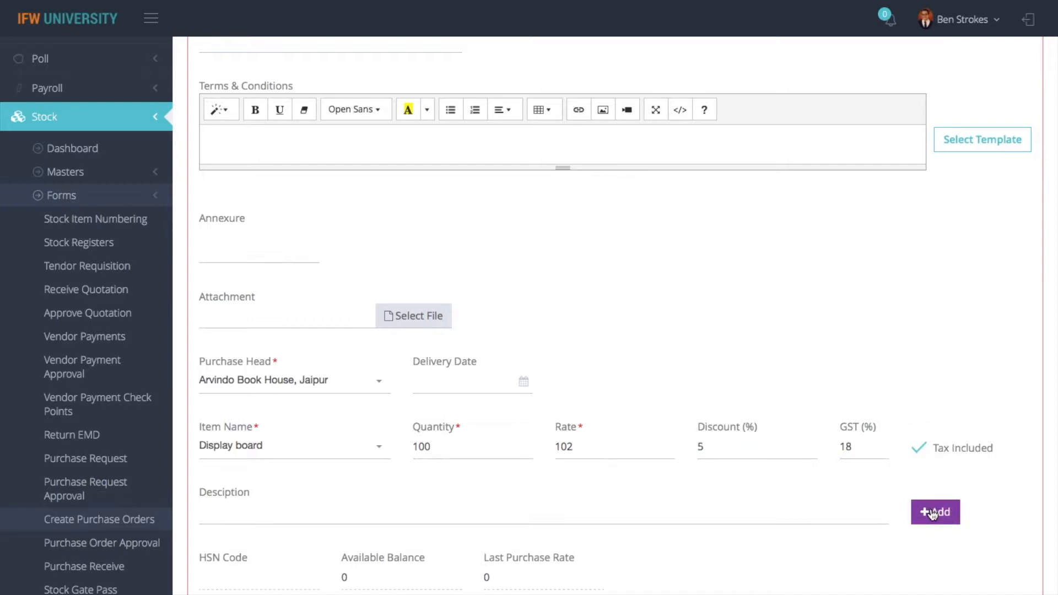
pyautogui.click(933, 513)
# Try saving purchase order 6, which prompts for a missing vendor
pyautogui.scroll(-8, 607, 441)
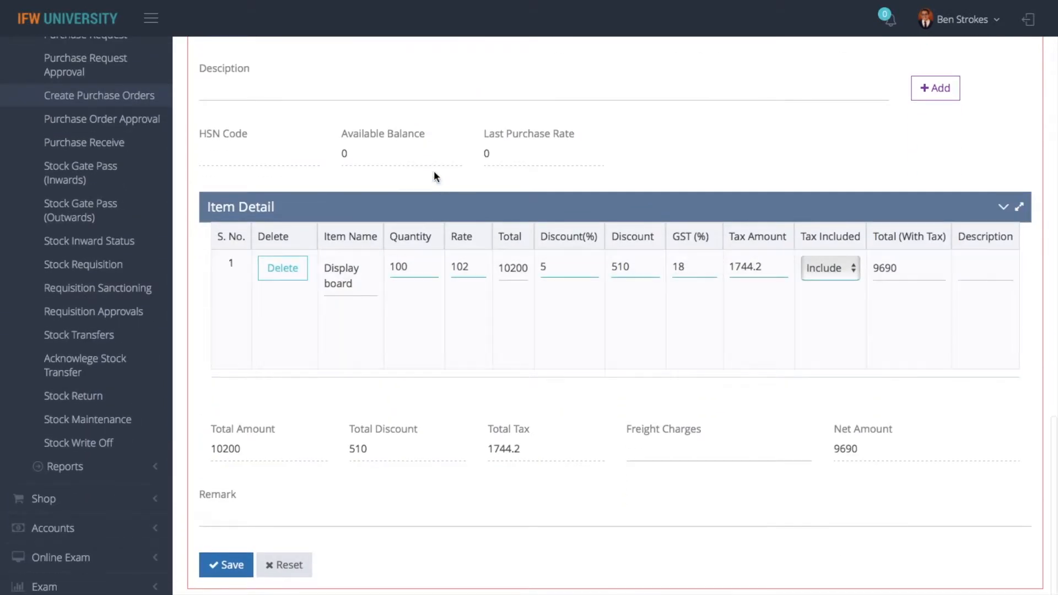
pyautogui.scroll(-2, 448, 286)
pyautogui.scroll(6, 444, 232)
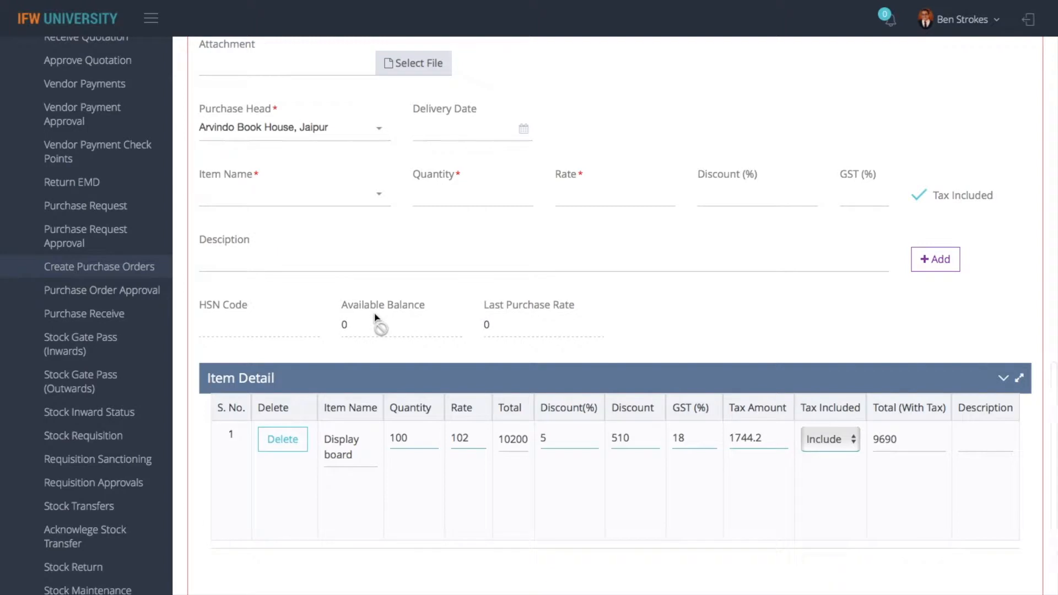
pyautogui.scroll(-5, 584, 459)
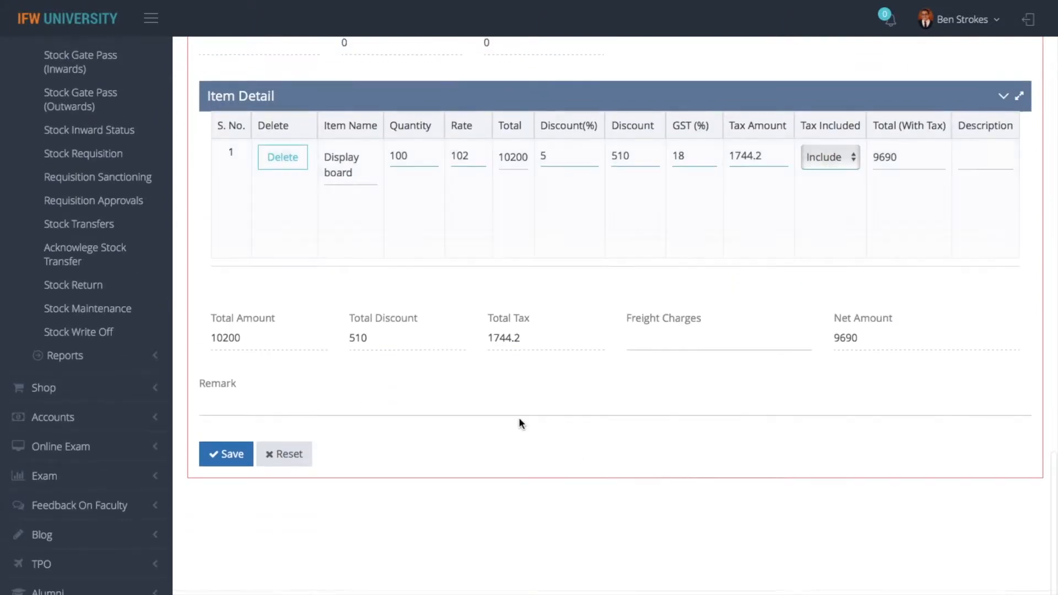
pyautogui.click(239, 455)
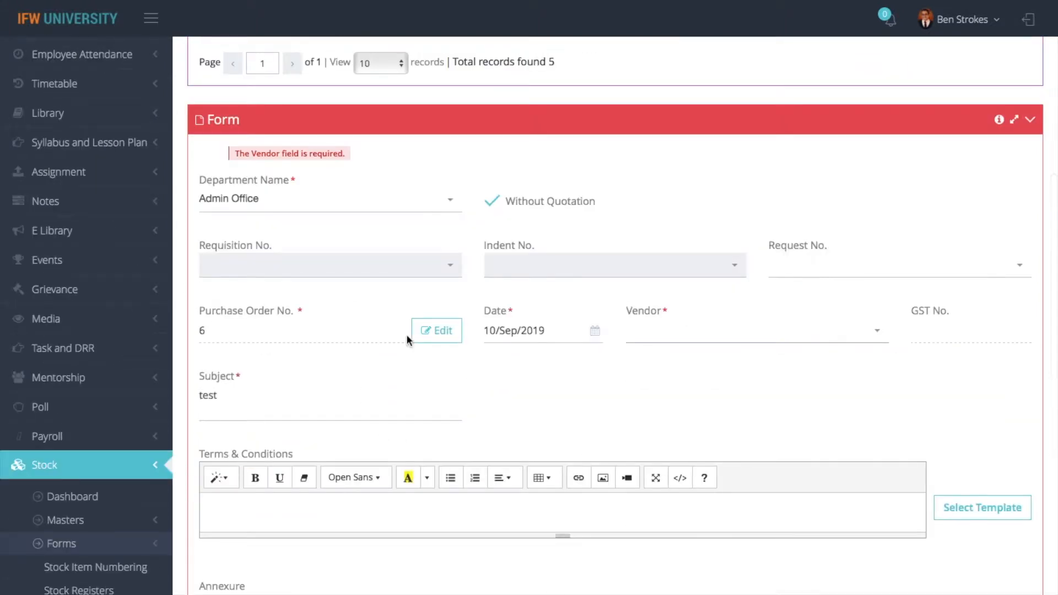
# Choose vendor B.M. INFOTRADE PVT. LTD., save and print purchase order 6, and return to the listing
pyautogui.click(770, 335)
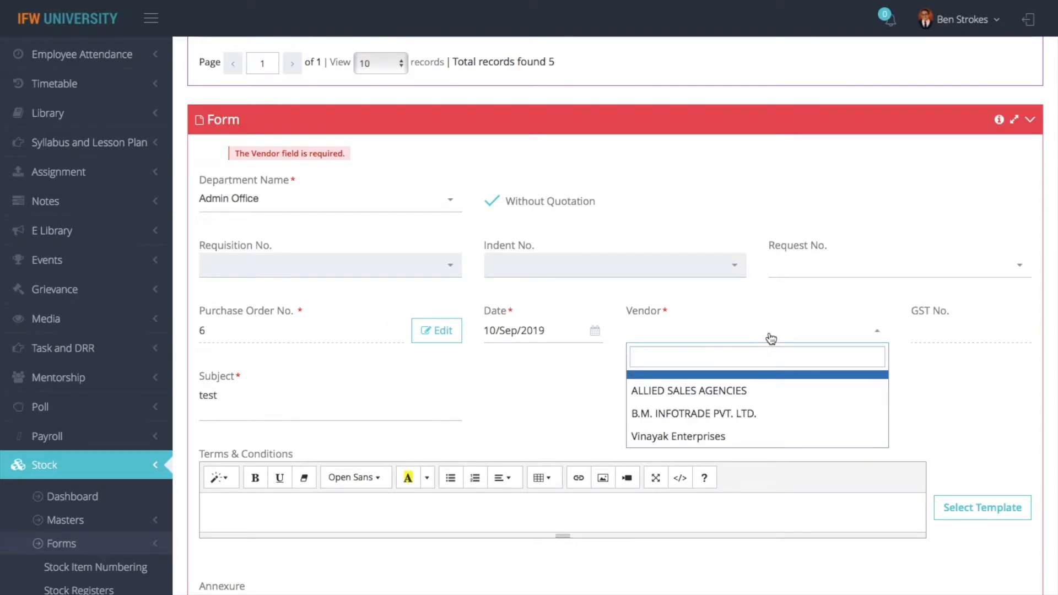
pyautogui.click(690, 411)
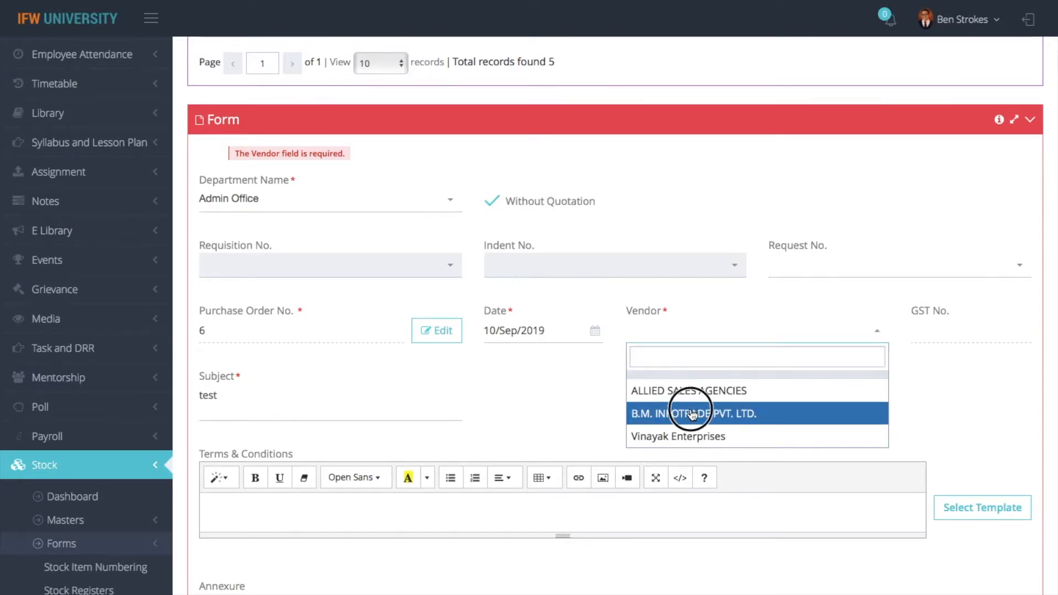
pyautogui.scroll(-10, 693, 413)
pyautogui.click(241, 477)
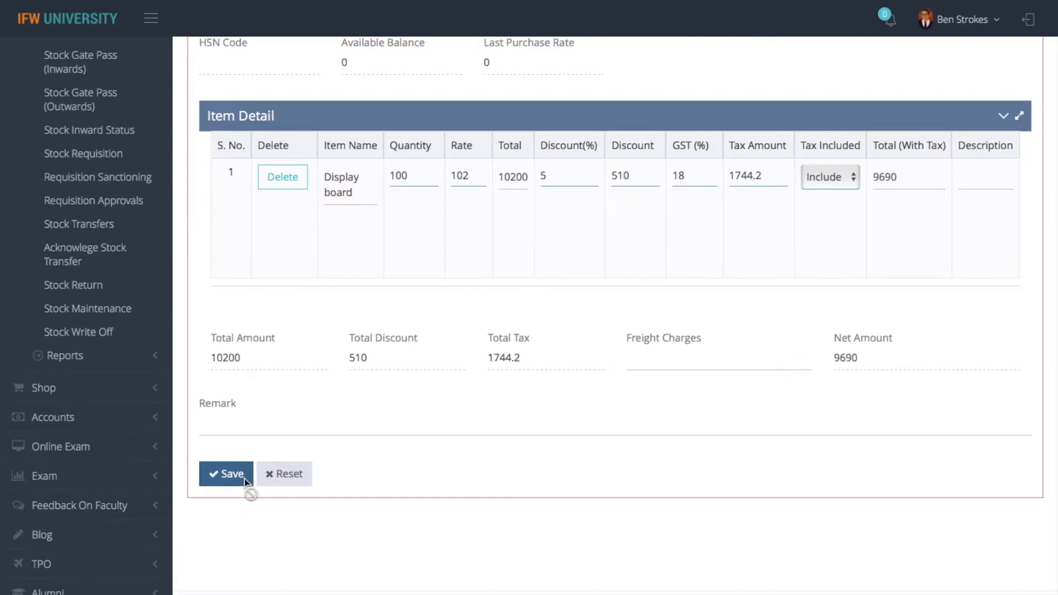
pyautogui.click(711, 84)
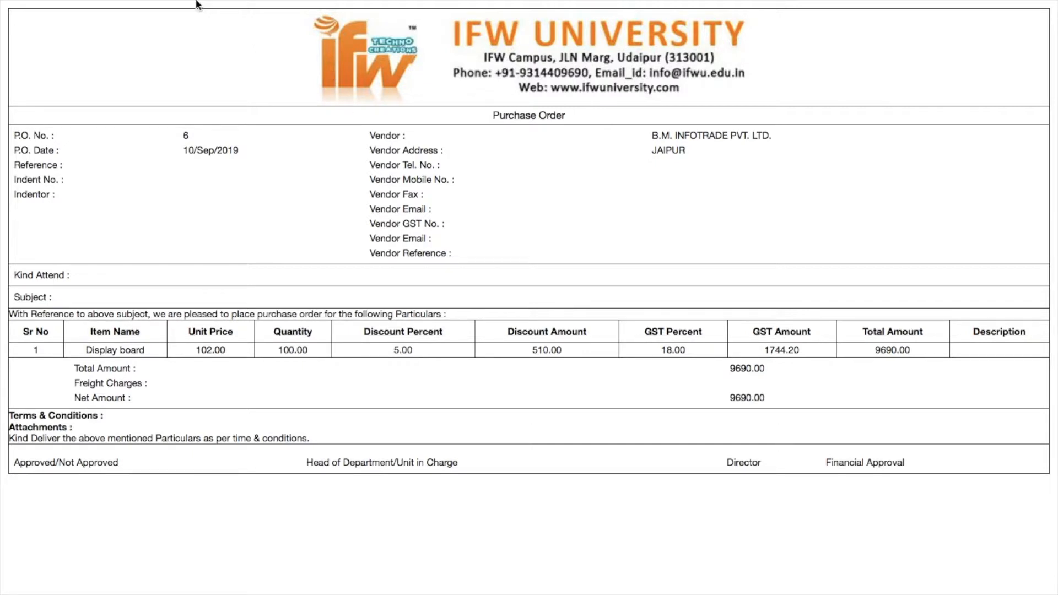
pyautogui.click(79, 44)
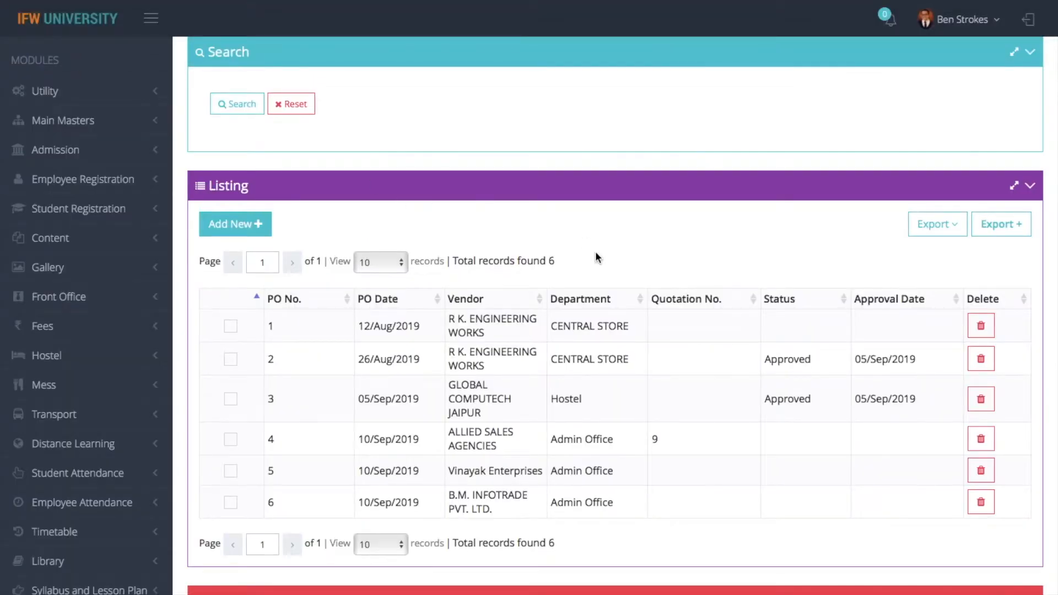
# Go from the Stock dashboard to Purchase Order Approval and view the six-order list
pyautogui.scroll(2, 597, 258)
pyautogui.click(212, 54)
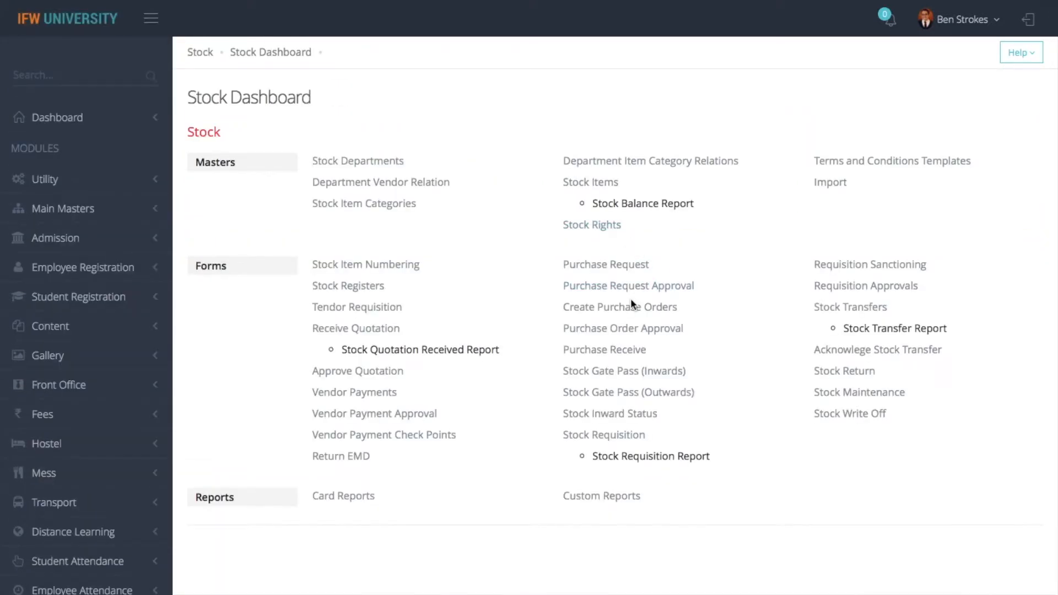
pyautogui.click(627, 329)
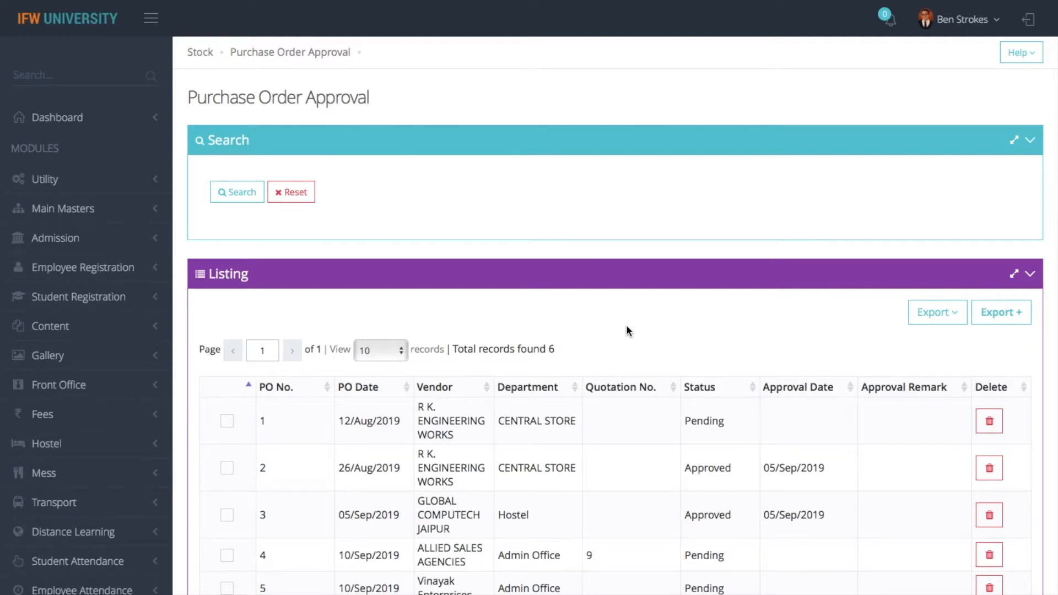
pyautogui.scroll(-5, 614, 439)
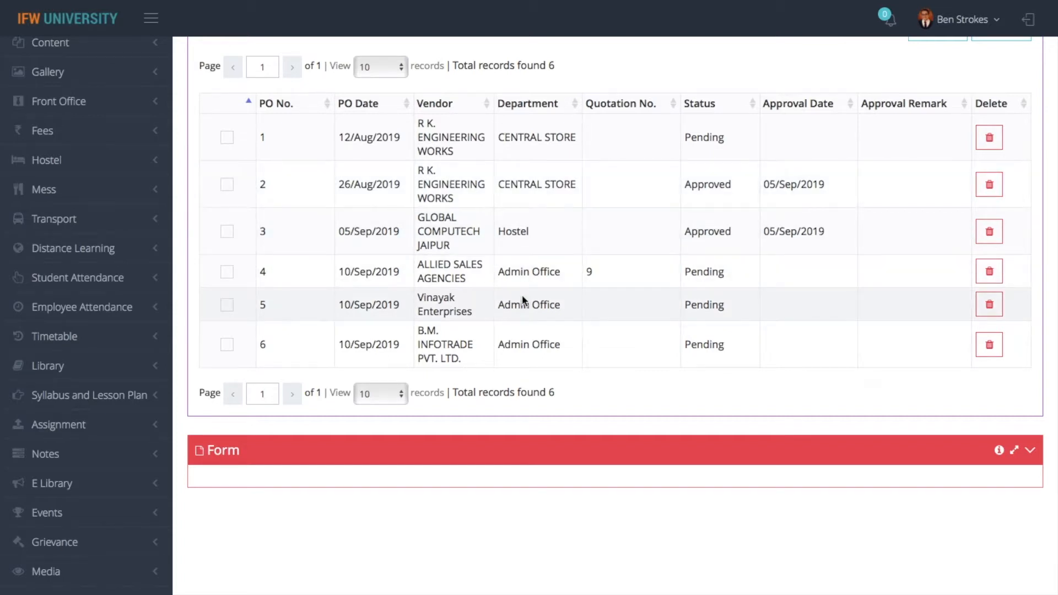
# Approve purchase order 4 with approval date 10 Sep 2019 and remark 'test'
pyautogui.click(227, 272)
pyautogui.scroll(-4, 292, 284)
pyautogui.scroll(-8, 388, 306)
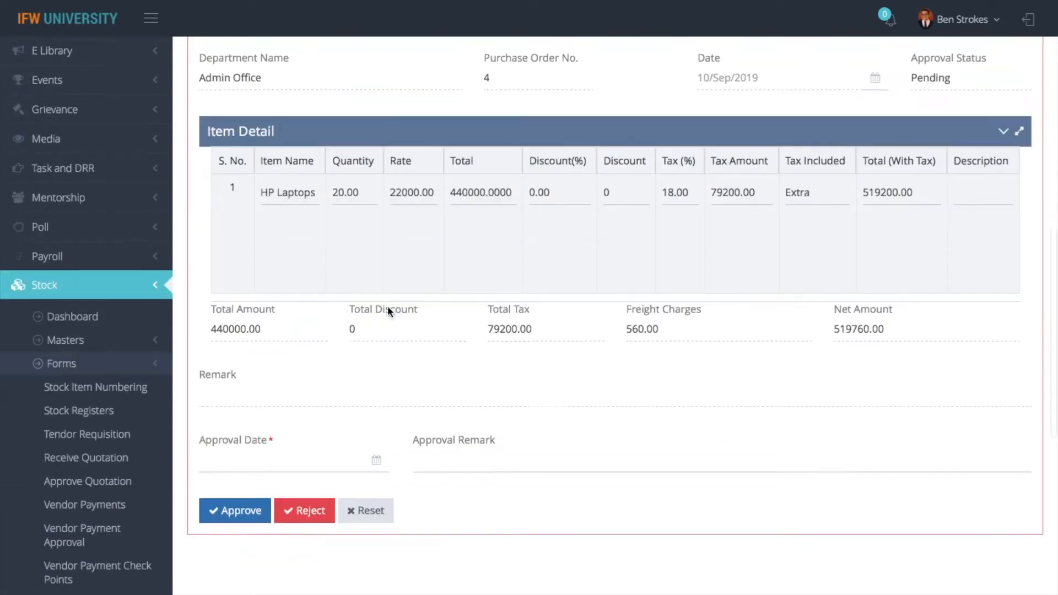
pyautogui.click(268, 311)
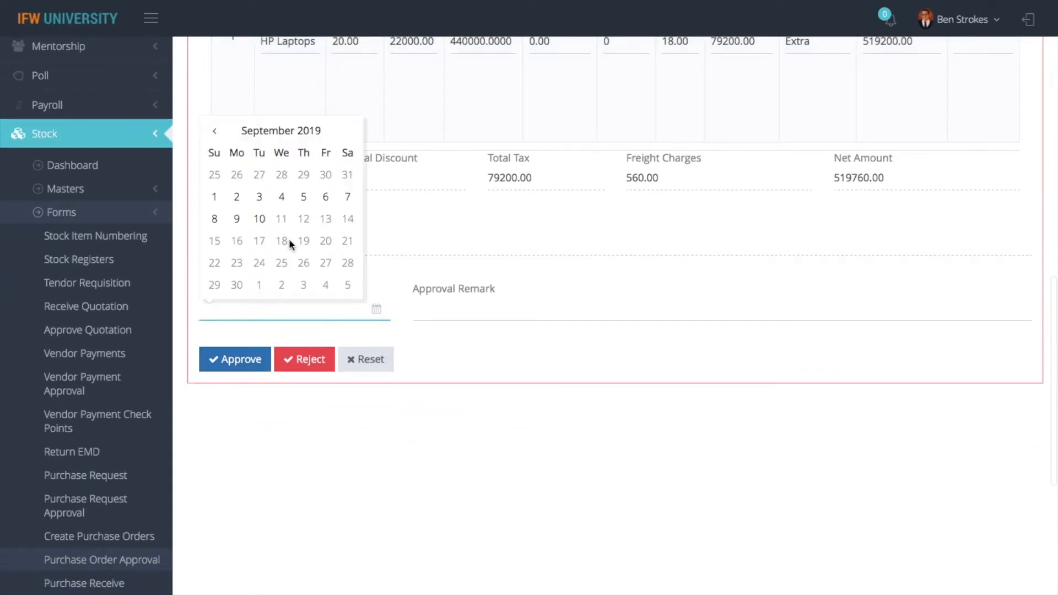
pyautogui.click(260, 219)
pyautogui.click(446, 299)
pyautogui.write('test')
pyautogui.click(239, 361)
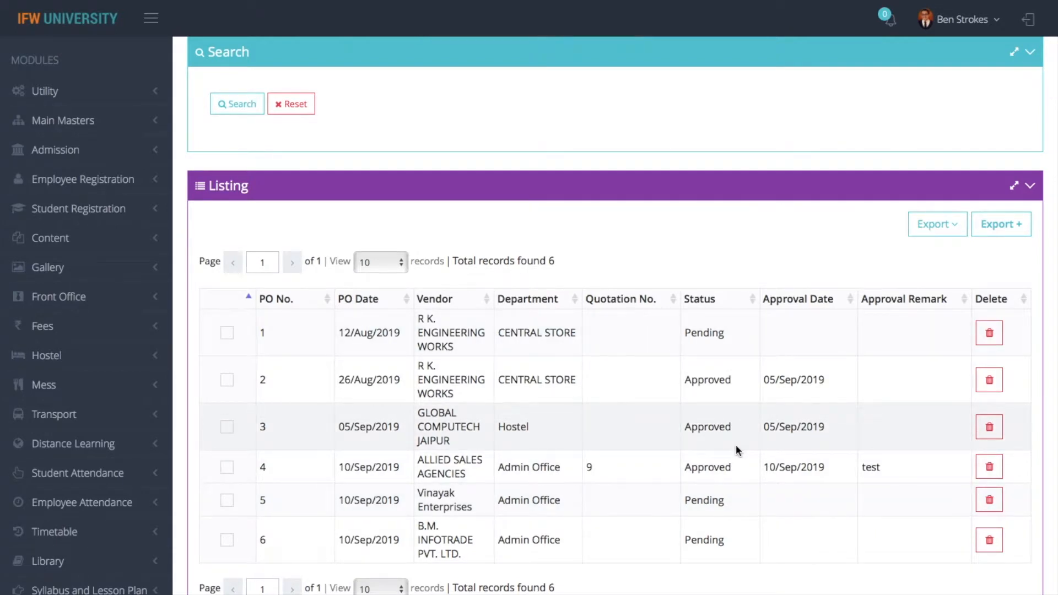
# Open the listing's Export options
pyautogui.click(935, 224)
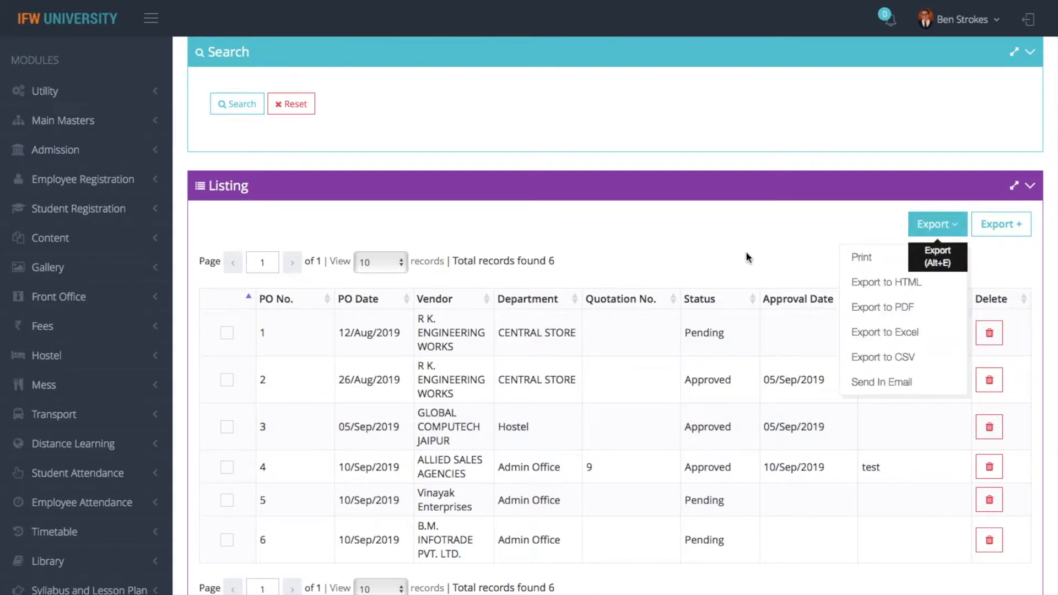
pyautogui.scroll(1, 702, 245)
pyautogui.scroll(1, 551, 204)
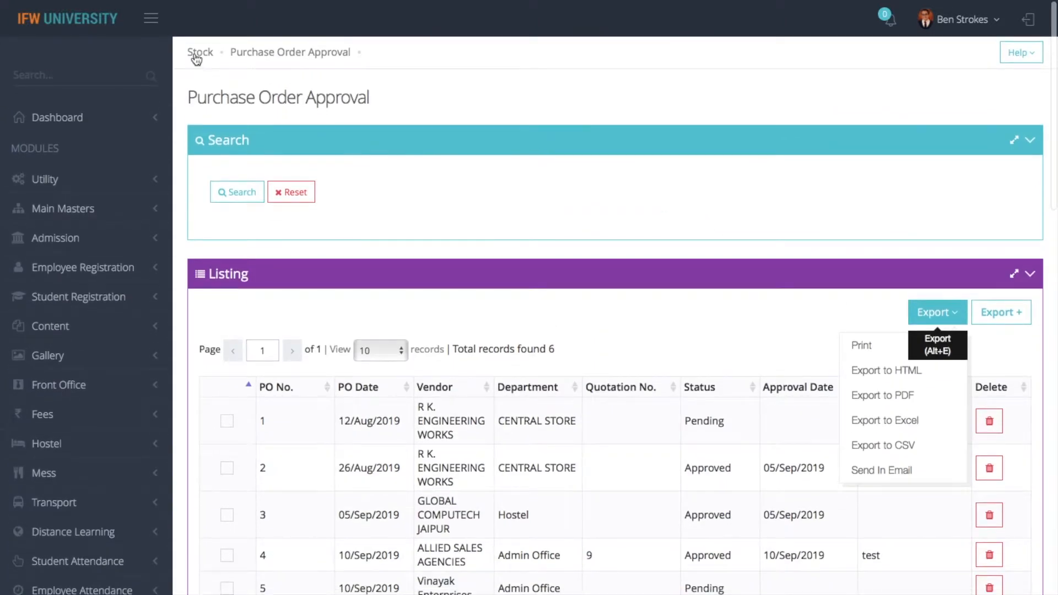
# Open Purchase Receive, search receipts for Admin Office, and start a new receipt entry
pyautogui.click(196, 57)
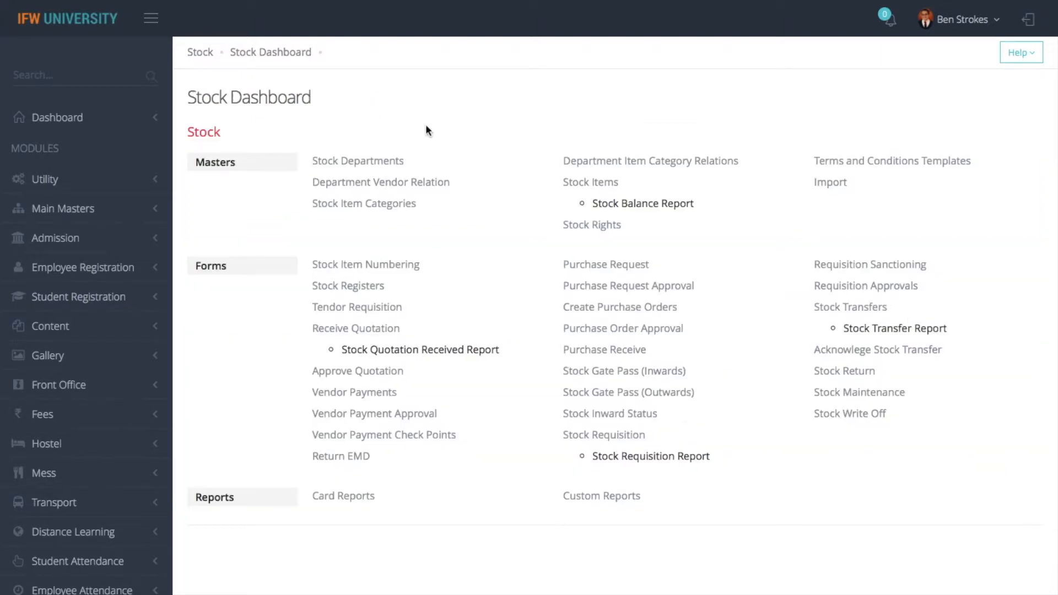
pyautogui.click(603, 351)
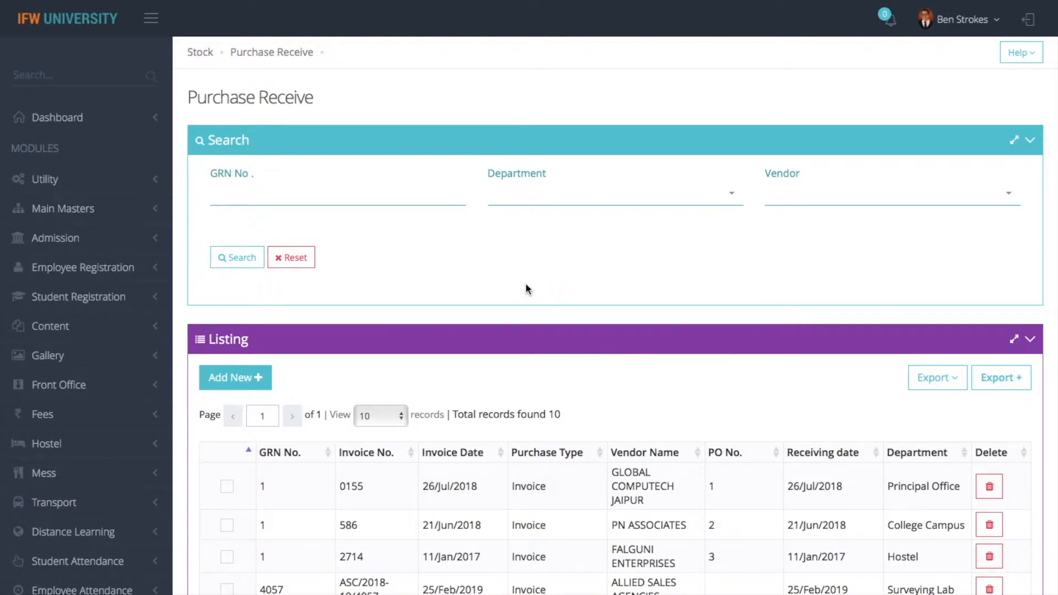
pyautogui.click(631, 207)
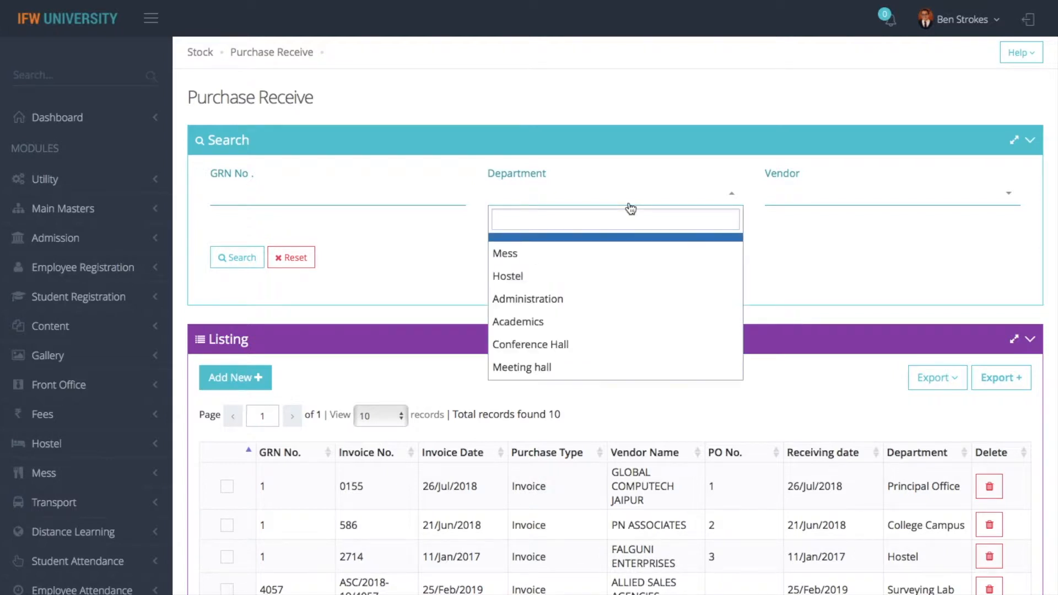
pyautogui.write('admin')
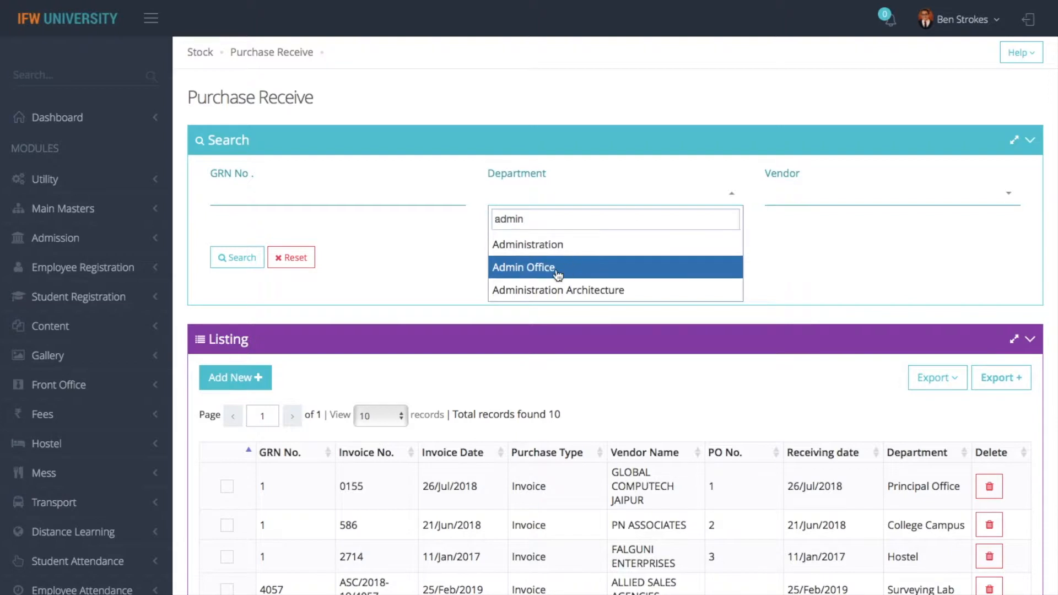
pyautogui.click(554, 269)
pyautogui.click(237, 258)
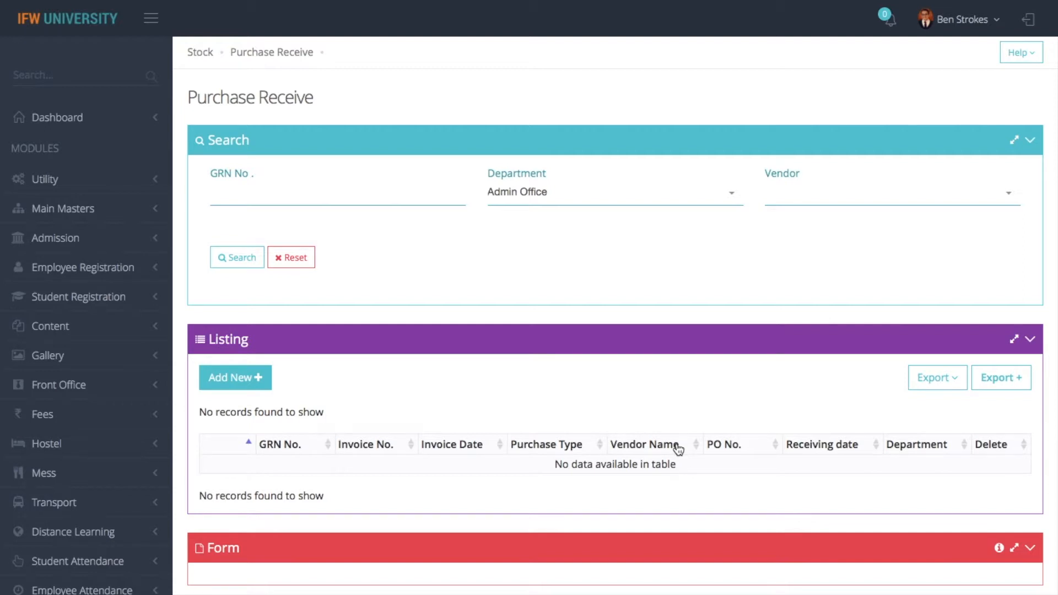
pyautogui.click(242, 377)
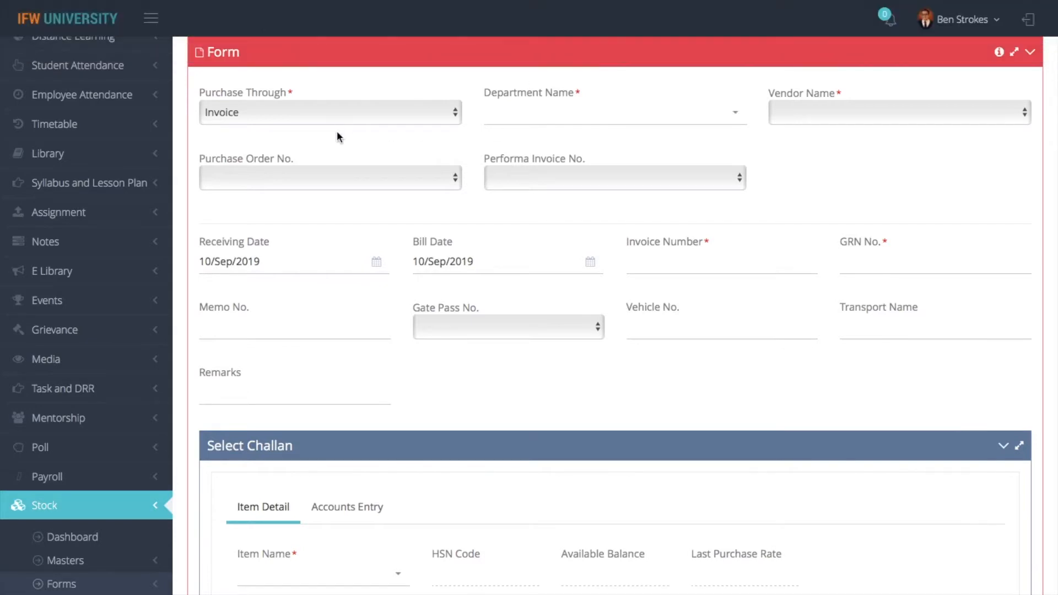
# Set Purchase Through to Performa Invoice and Department Name to Admin Office
pyautogui.click(343, 117)
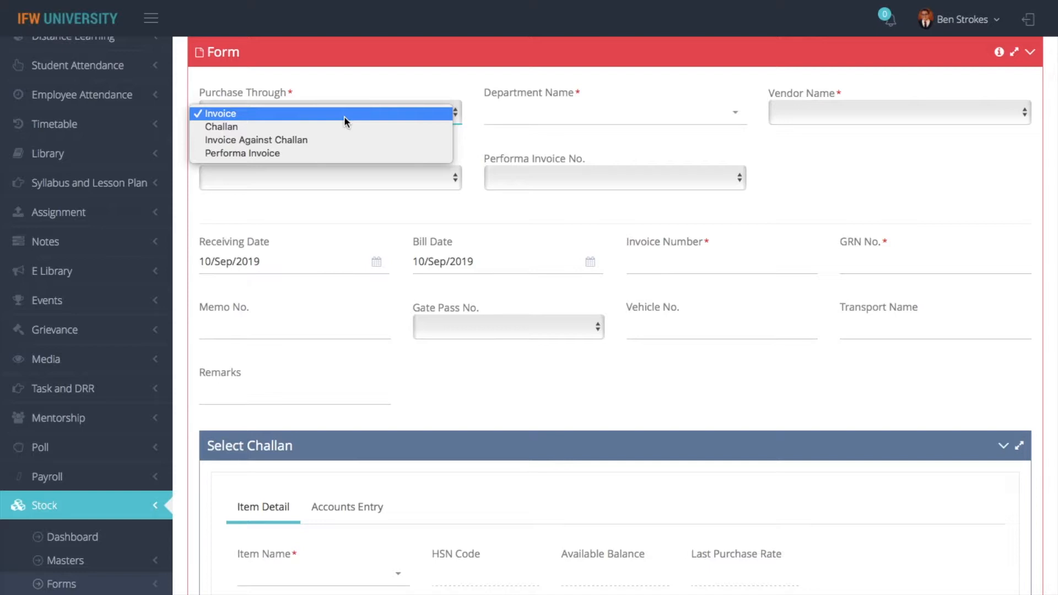
pyautogui.click(259, 153)
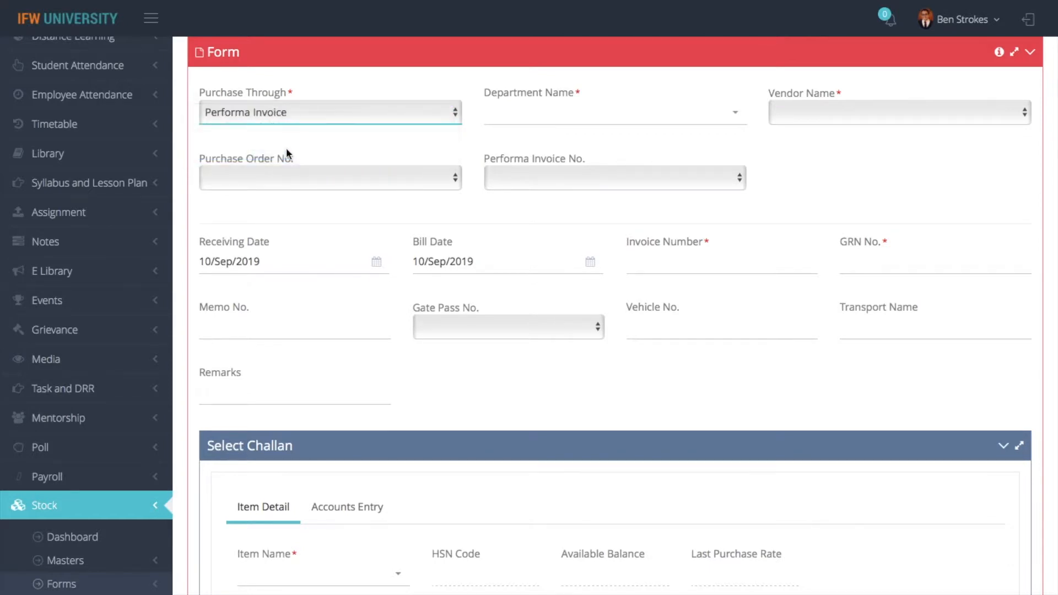
pyautogui.click(547, 110)
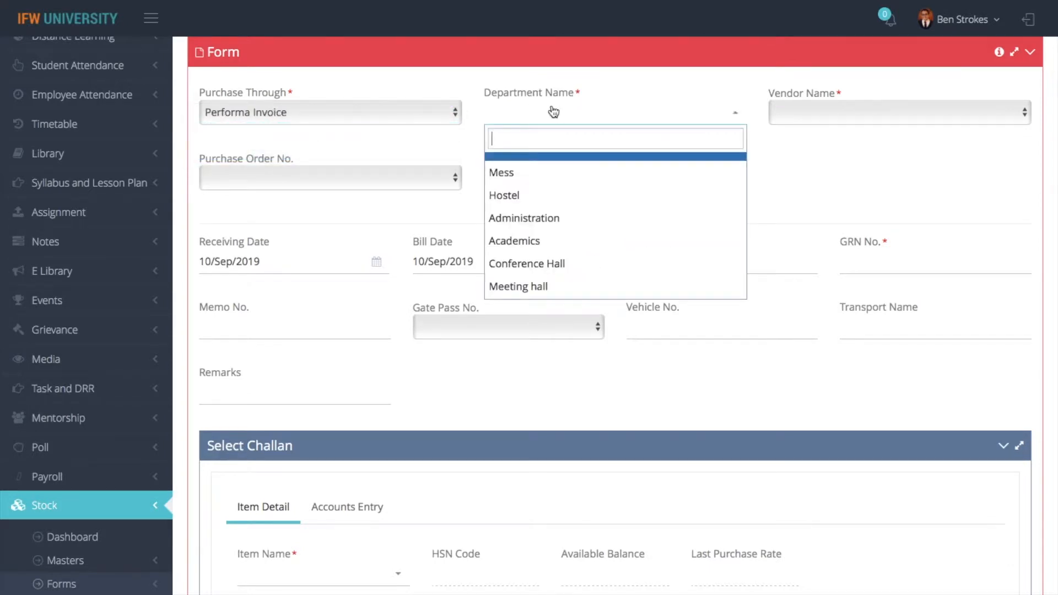
pyautogui.write('cen')
pyautogui.press('BackSpace')
pyautogui.press('BackSpace')
pyautogui.press('BackSpace')
pyautogui.write('admin')
pyautogui.click(543, 187)
# Choose vendor ALLIED SALES AGENCIES and purchase order 4, leaving the performa invoice number blank
pyautogui.click(843, 112)
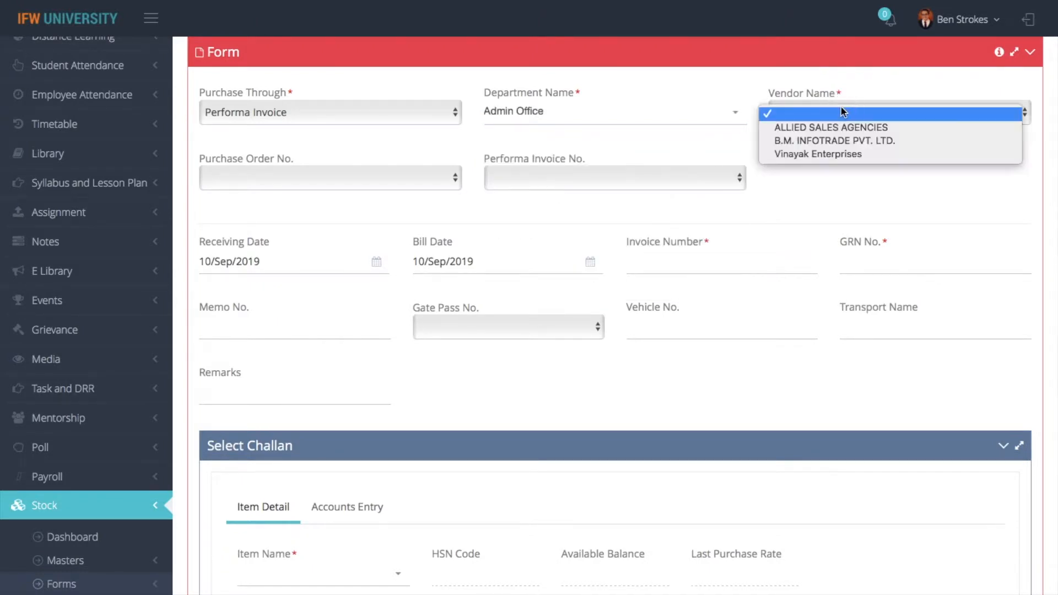
pyautogui.click(818, 127)
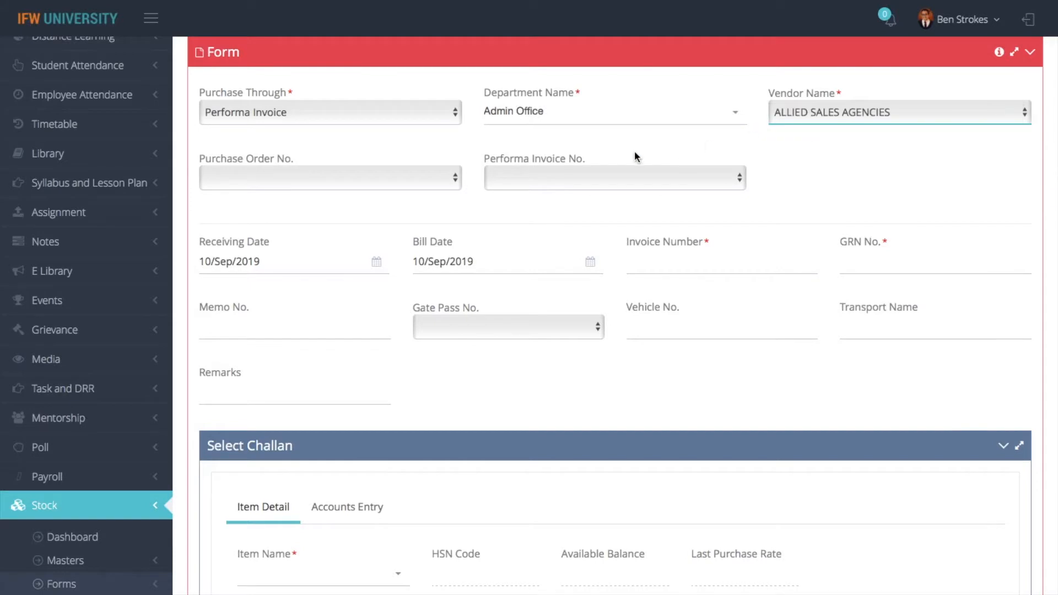
pyautogui.click(392, 182)
pyautogui.click(355, 194)
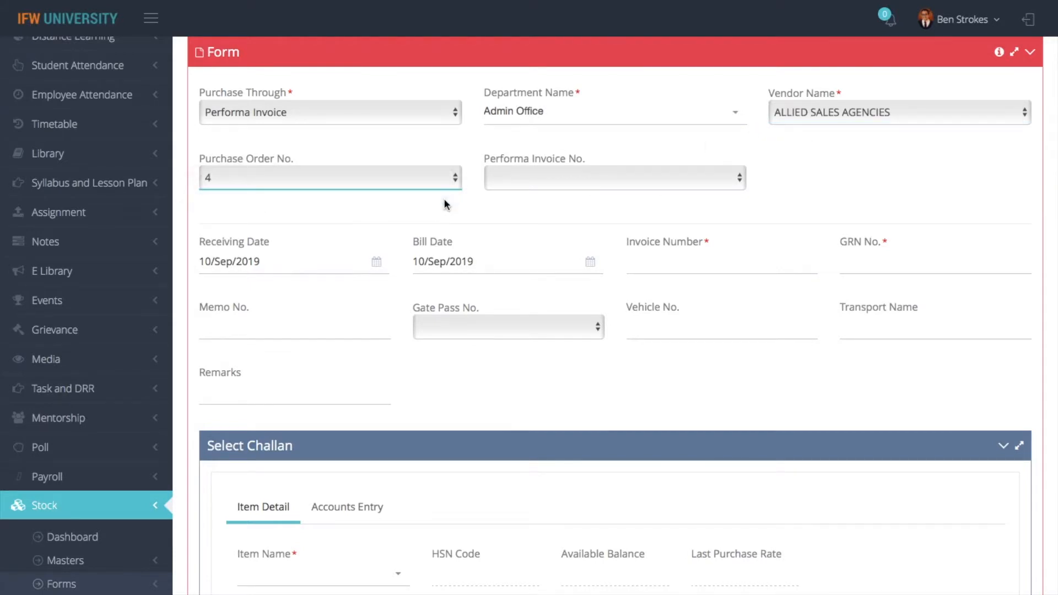
pyautogui.click(552, 178)
pyautogui.click(548, 216)
pyautogui.click(554, 183)
pyautogui.click(540, 212)
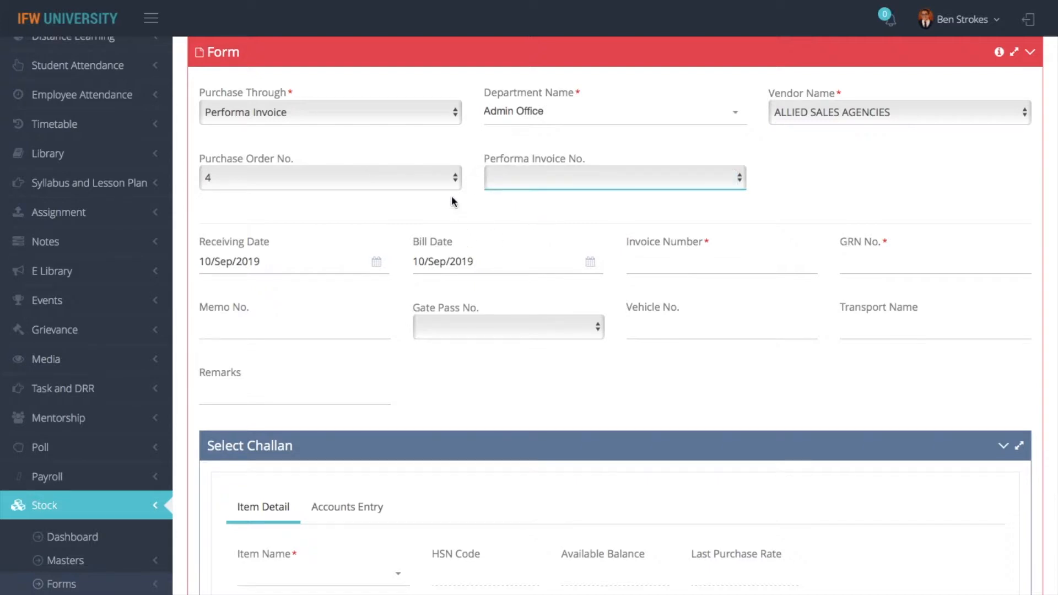
# Switch Purchase Through back to Invoice and move to the invoice number field
pyautogui.click(409, 113)
pyautogui.click(236, 74)
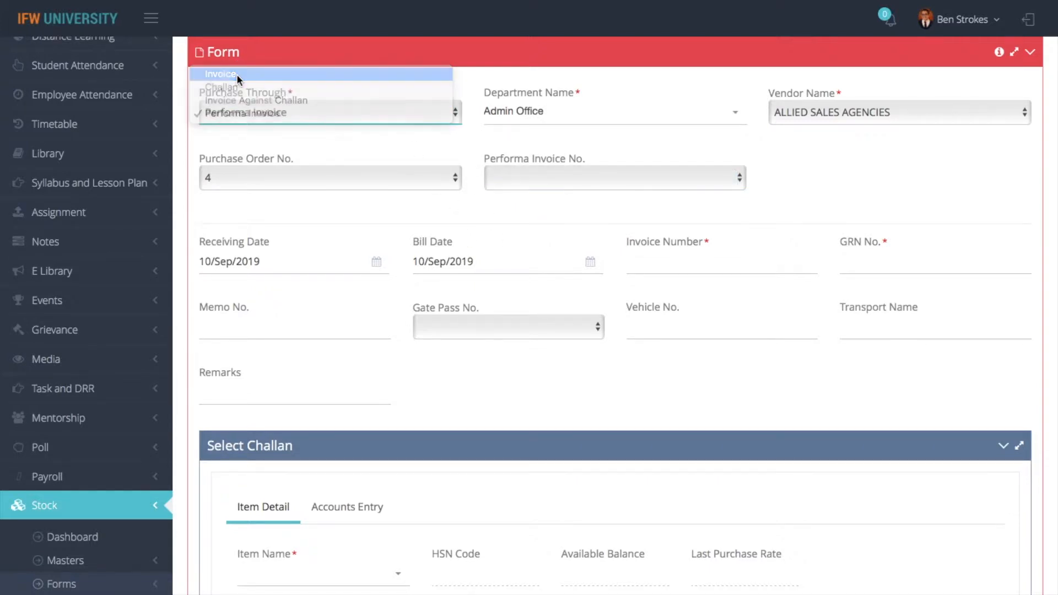
pyautogui.scroll(-3, 463, 262)
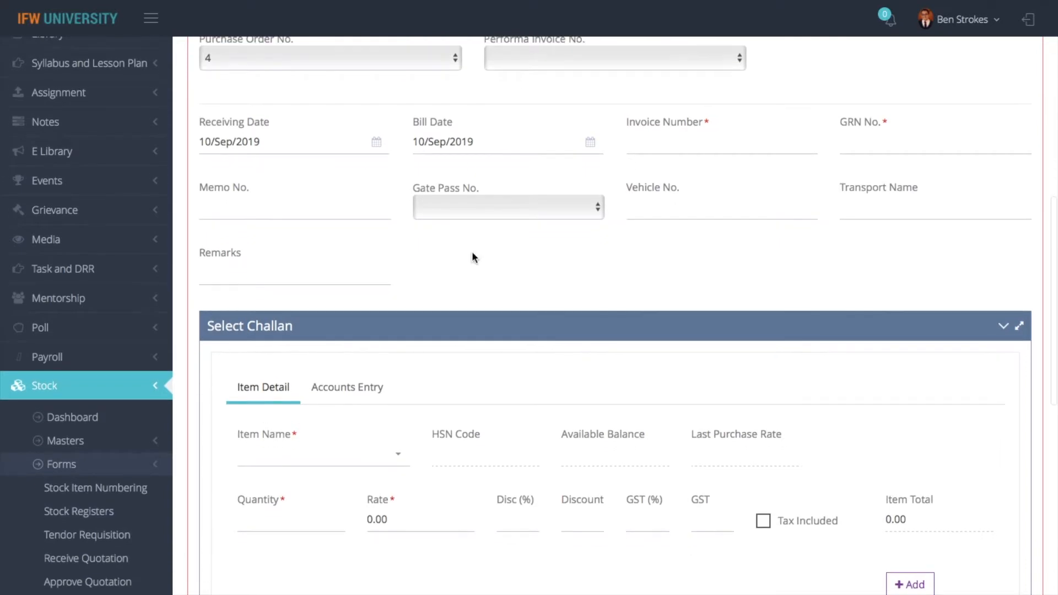
pyautogui.click(685, 148)
# Enter 101 as invoice and GRN numbers, leave Gate Pass No. empty, and view received items
pyautogui.write('101')
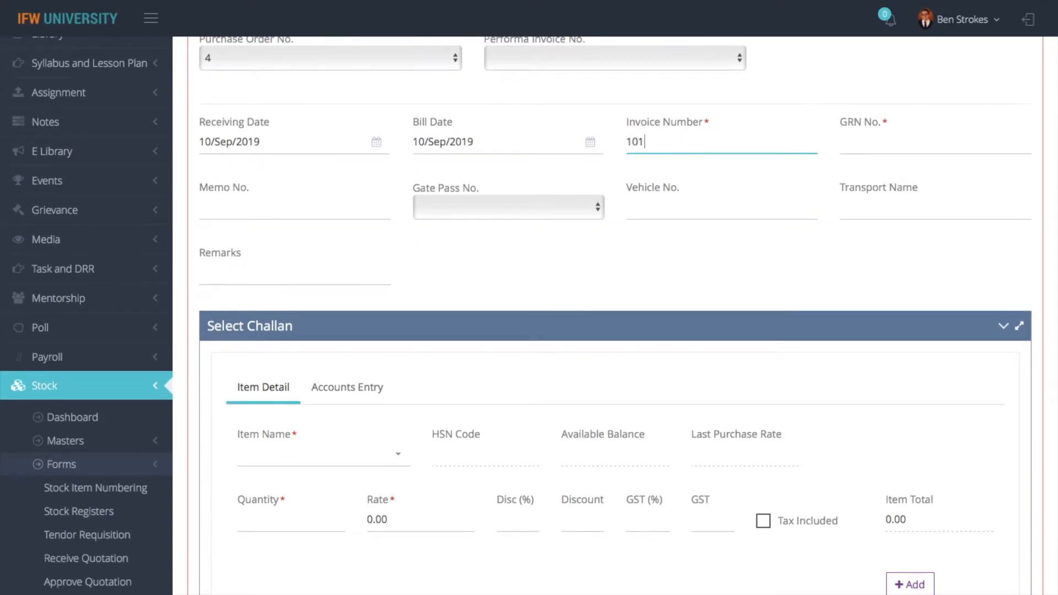
pyautogui.click(890, 150)
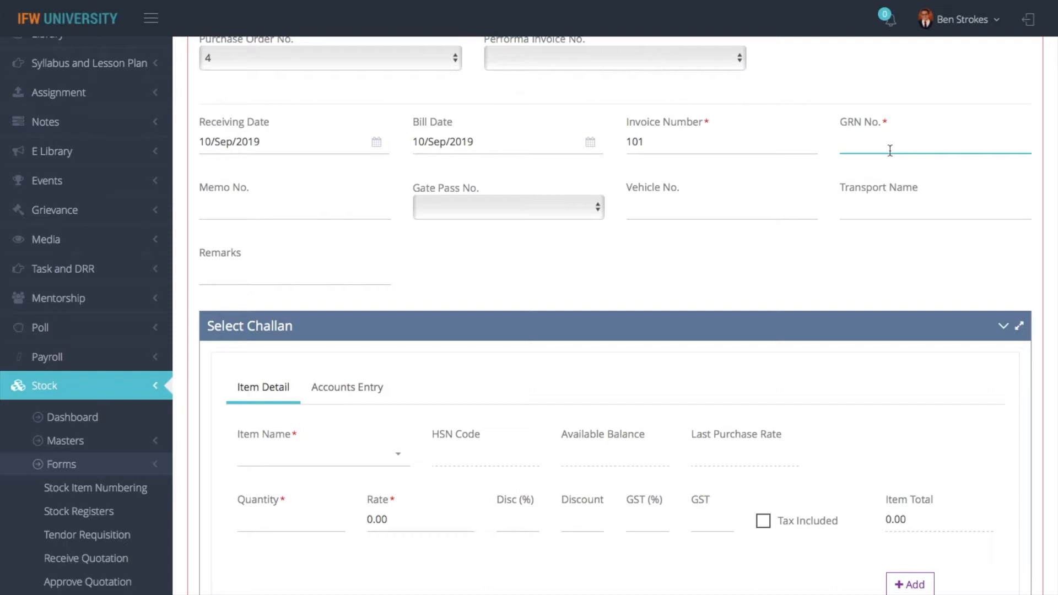
pyautogui.write('101')
pyautogui.click(503, 207)
pyautogui.click(532, 259)
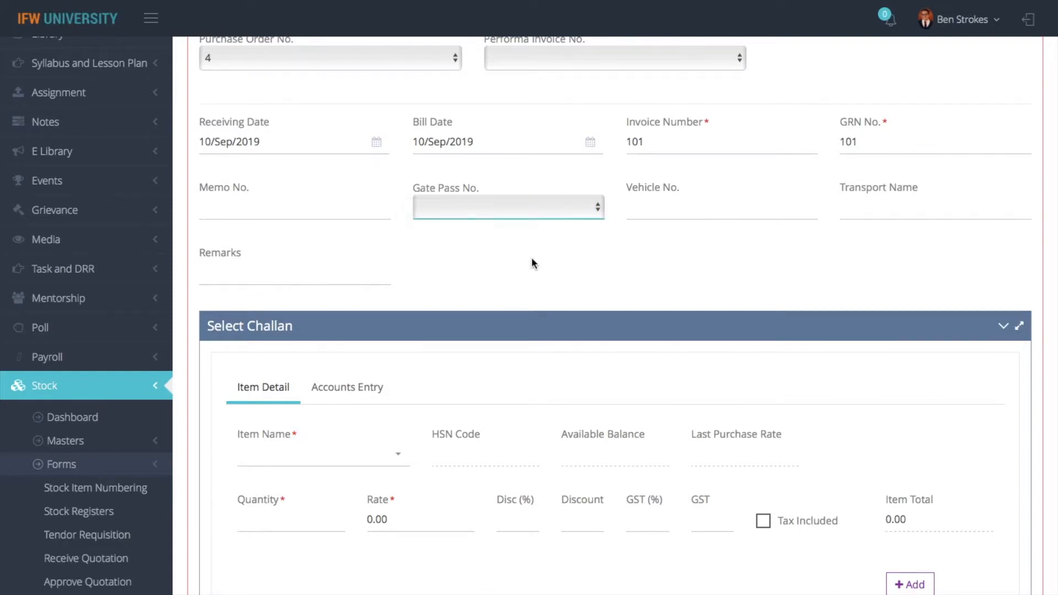
pyautogui.click(518, 212)
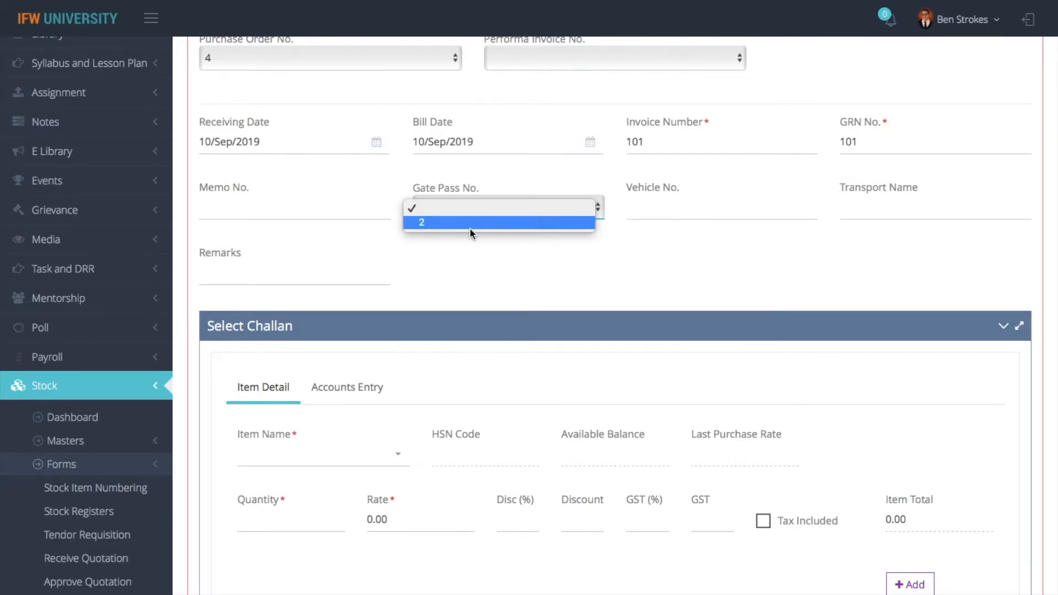
pyautogui.click(472, 263)
pyautogui.scroll(-5, 723, 265)
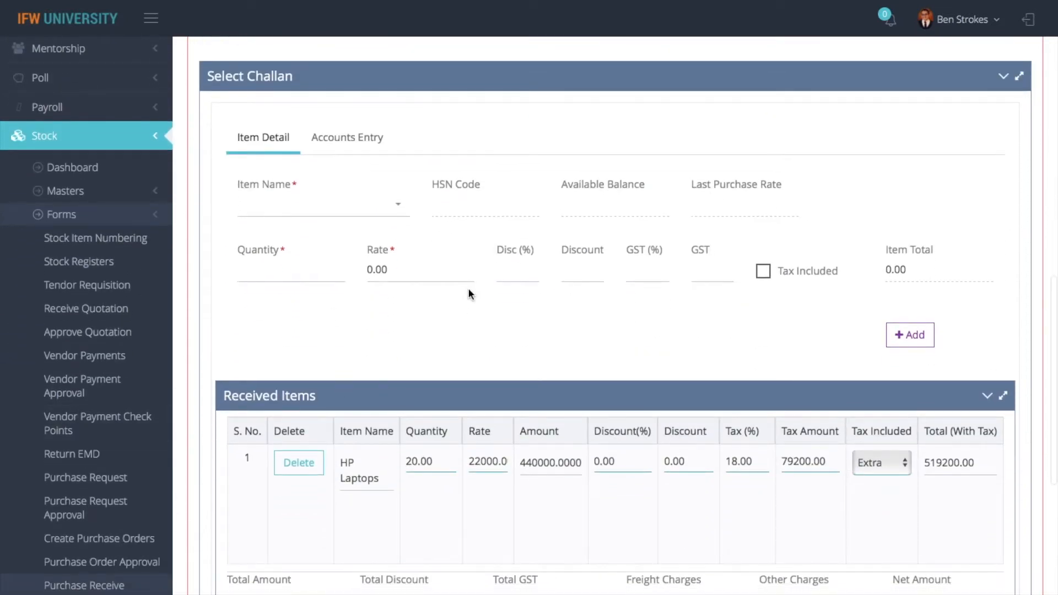
pyautogui.scroll(-2, 471, 293)
pyautogui.scroll(12, 423, 209)
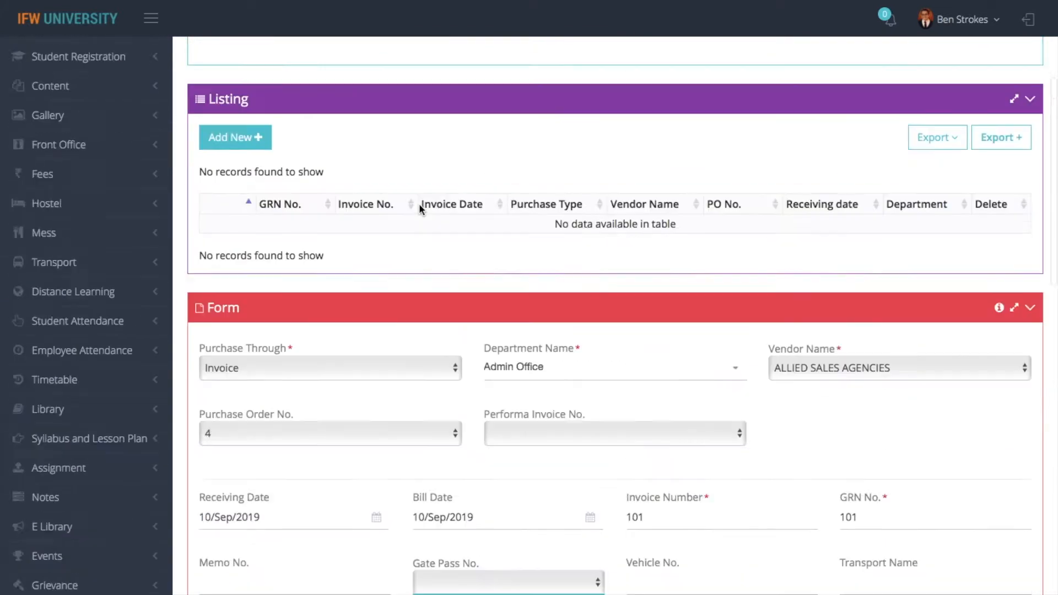
pyautogui.scroll(-3, 420, 209)
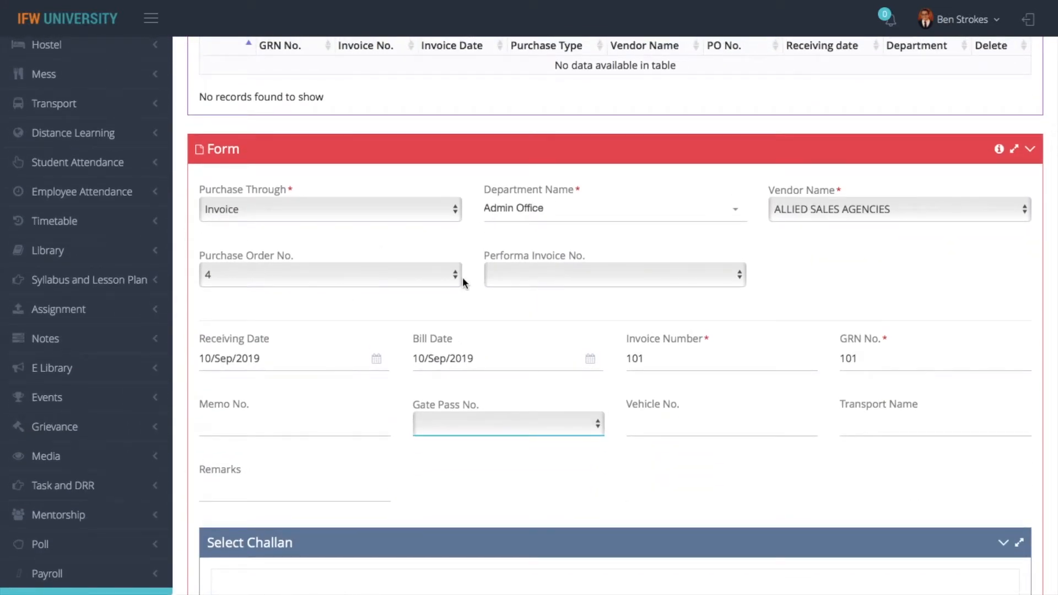
pyautogui.scroll(-9, 482, 464)
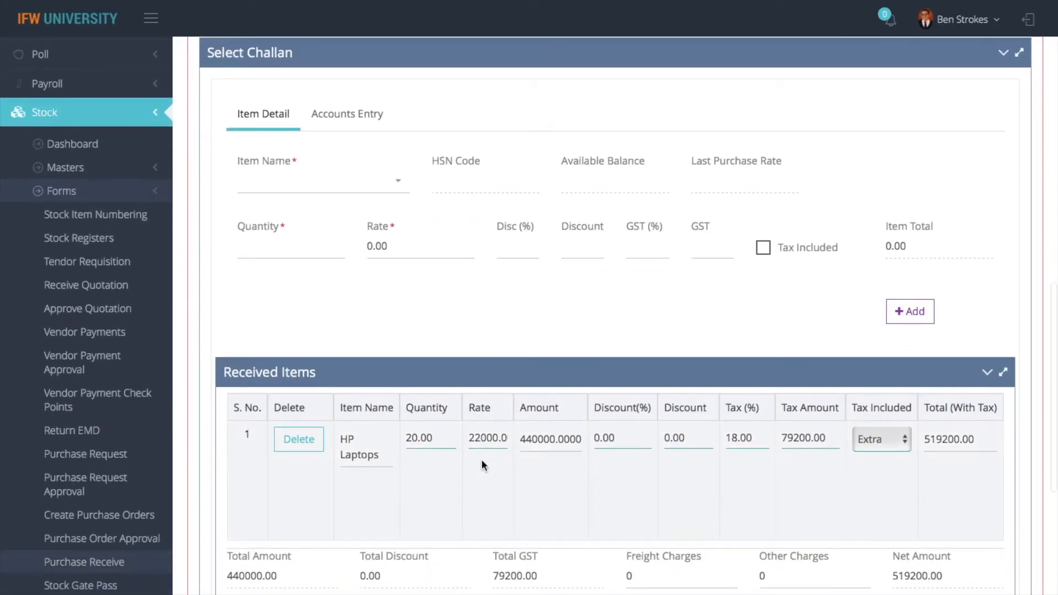
pyautogui.scroll(15, 481, 458)
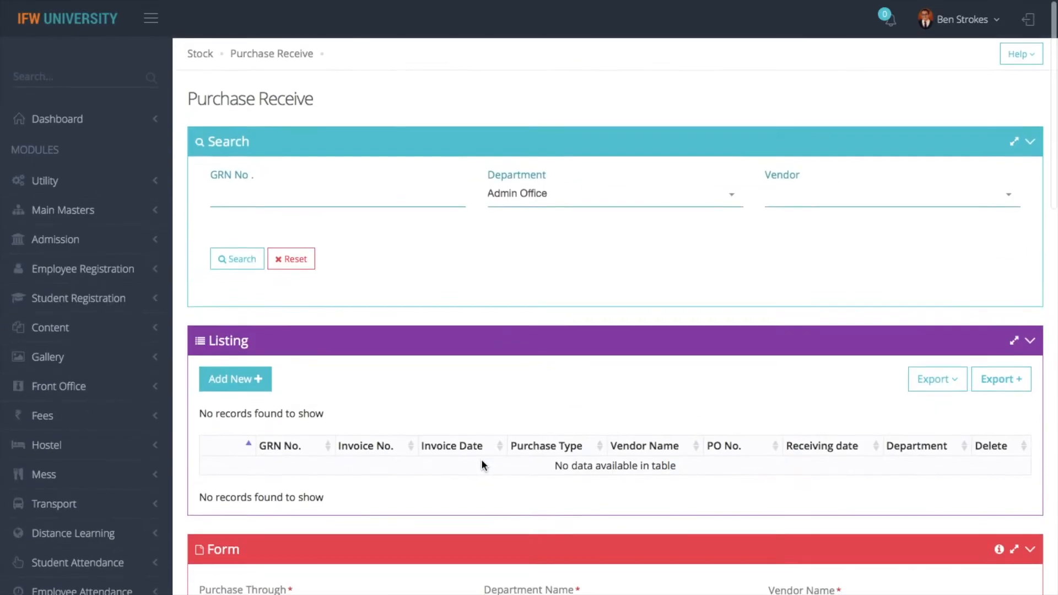
pyautogui.scroll(-8, 482, 459)
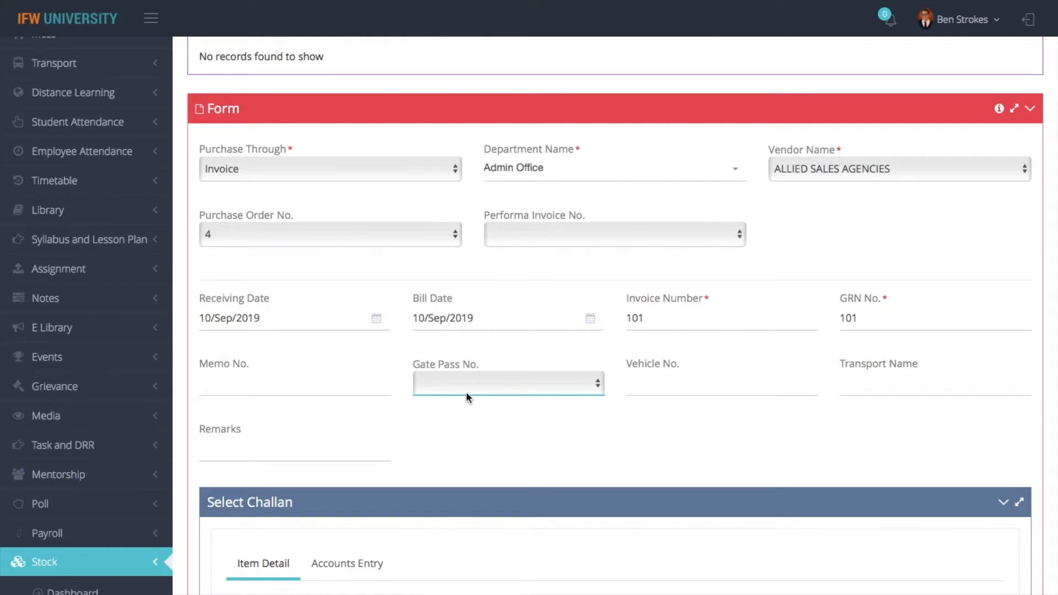
pyautogui.click(568, 437)
pyautogui.scroll(-5, 723, 423)
pyautogui.scroll(-2, 724, 425)
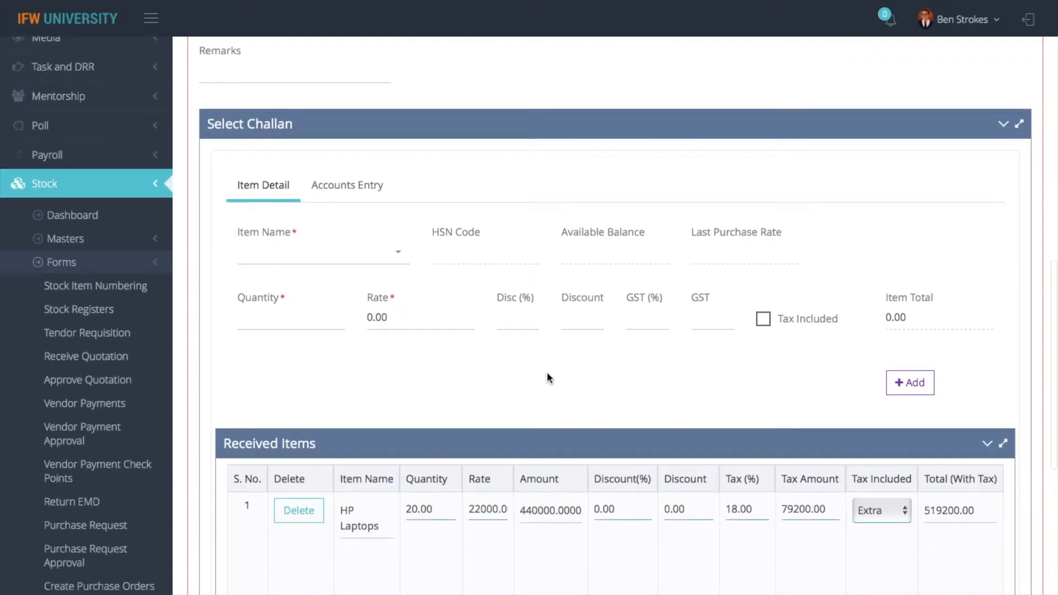
pyautogui.scroll(-2, 548, 376)
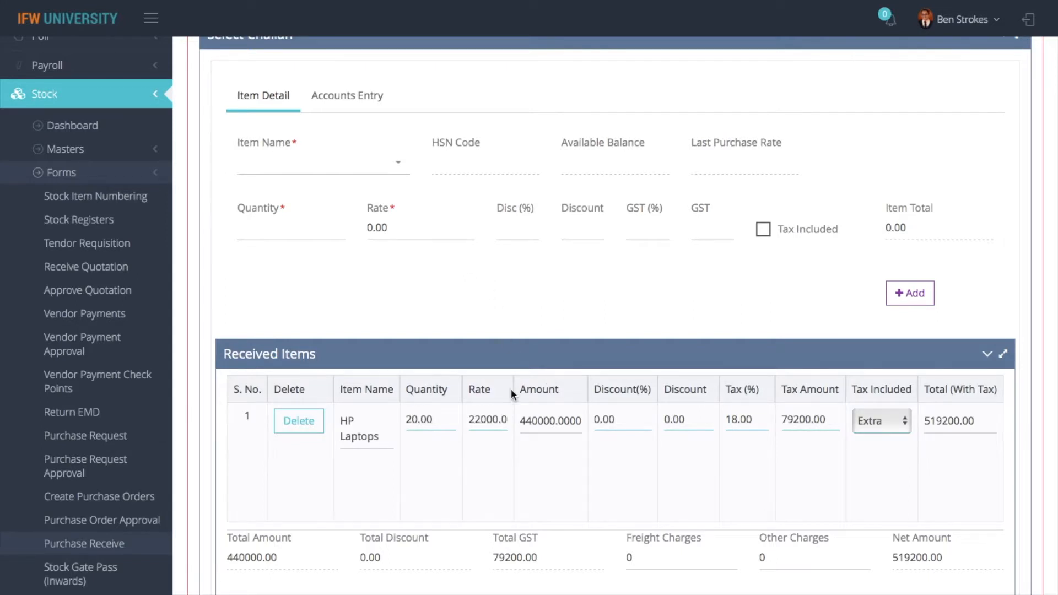
# Save the purchase receipt for 20 HP Laptops as GRN 101
pyautogui.scroll(-5, 511, 389)
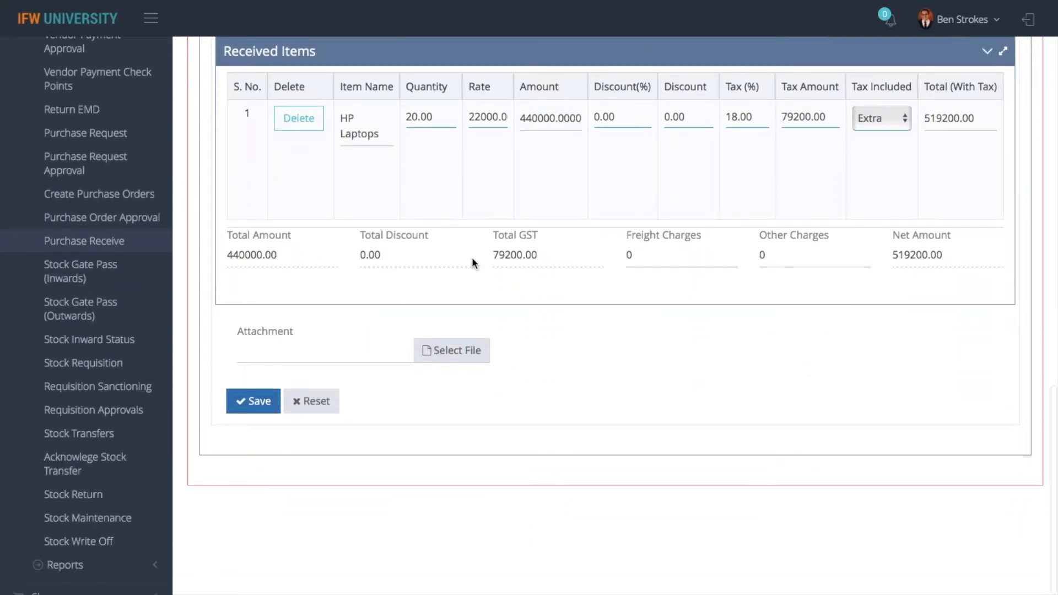
pyautogui.scroll(5, 472, 263)
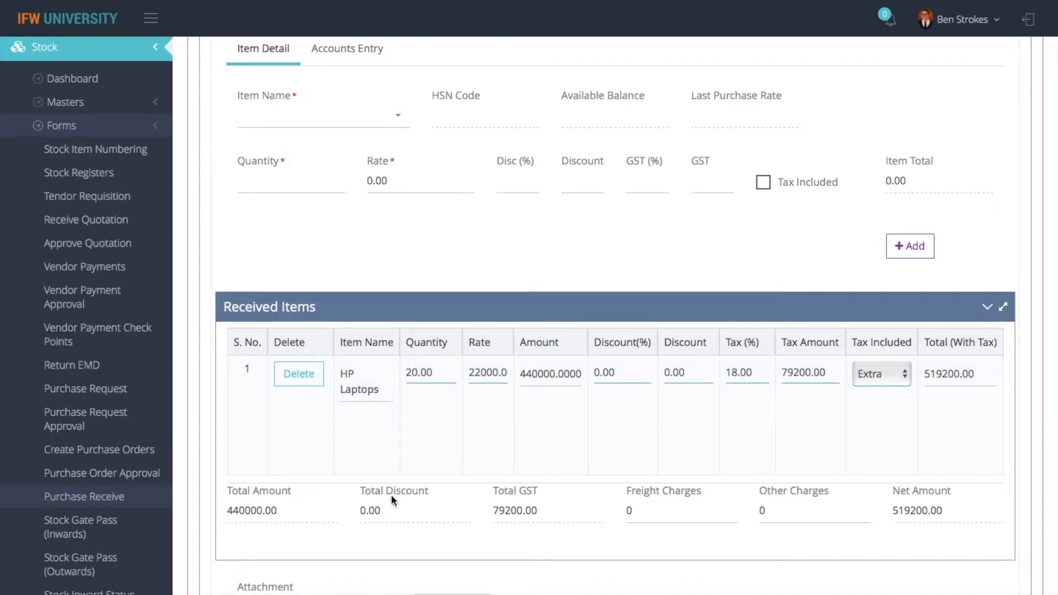
pyautogui.scroll(-3, 392, 496)
pyautogui.click(256, 504)
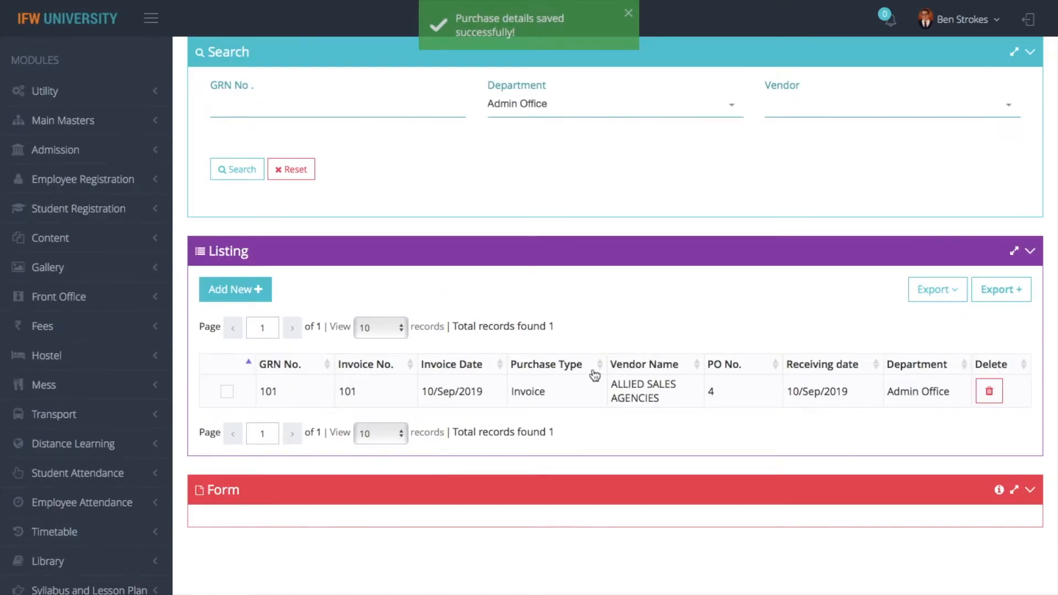
pyautogui.scroll(2, 532, 301)
# Open the Stock Items page and search item names for 'hp'
pyautogui.click(191, 57)
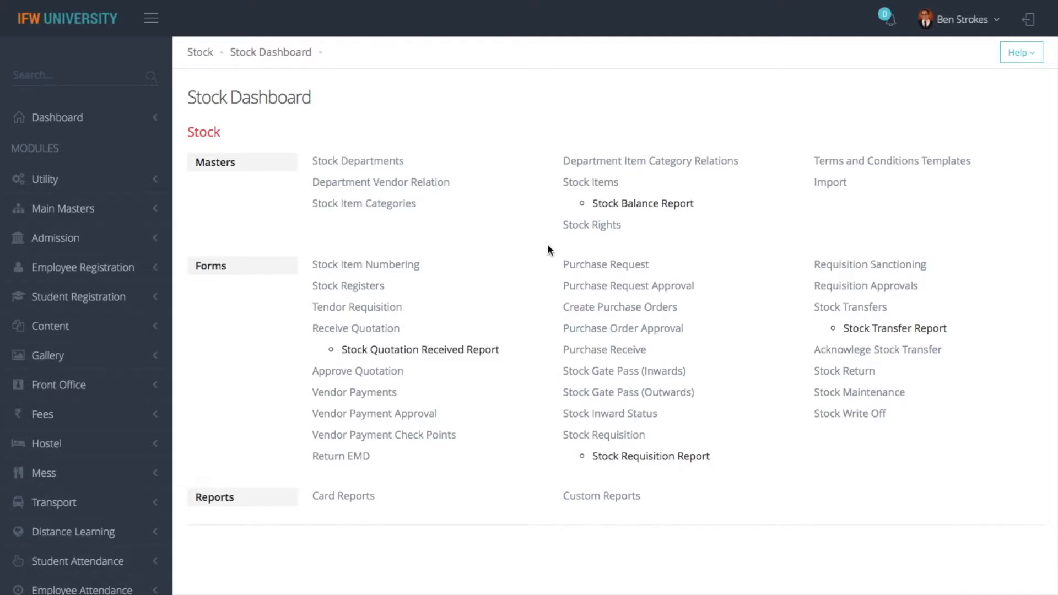
pyautogui.click(601, 184)
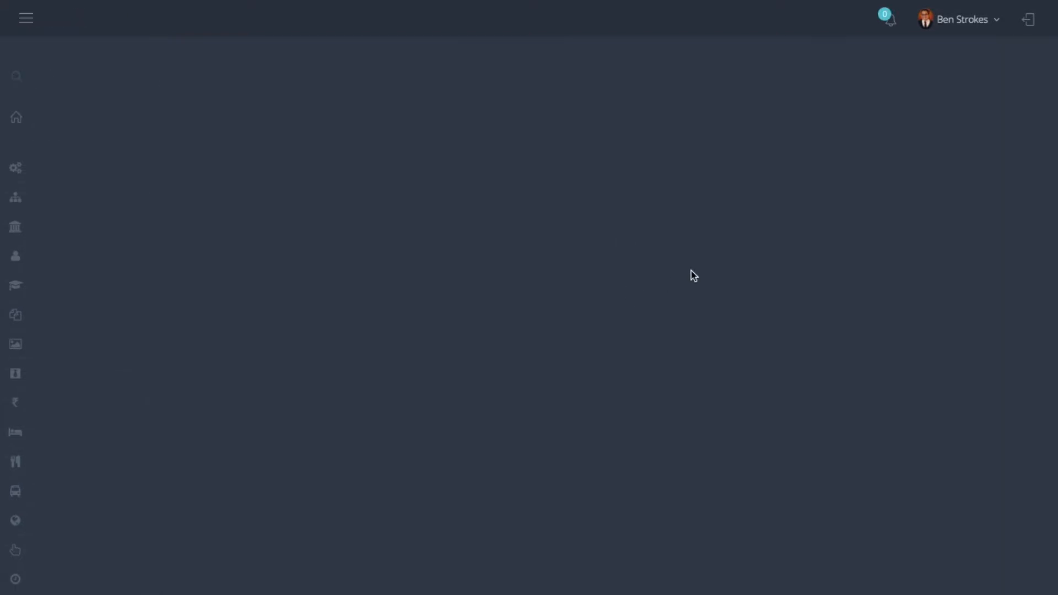
pyautogui.click(838, 192)
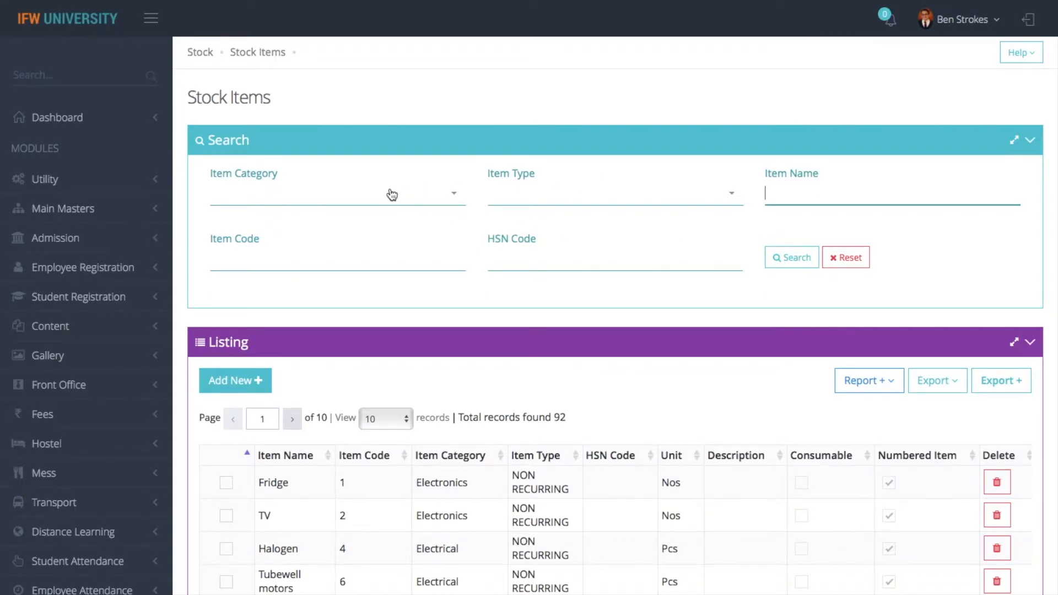
pyautogui.write('hp')
# Set up the Stock Balance Report with Department set to Admin Office
pyautogui.click(876, 384)
pyautogui.click(839, 413)
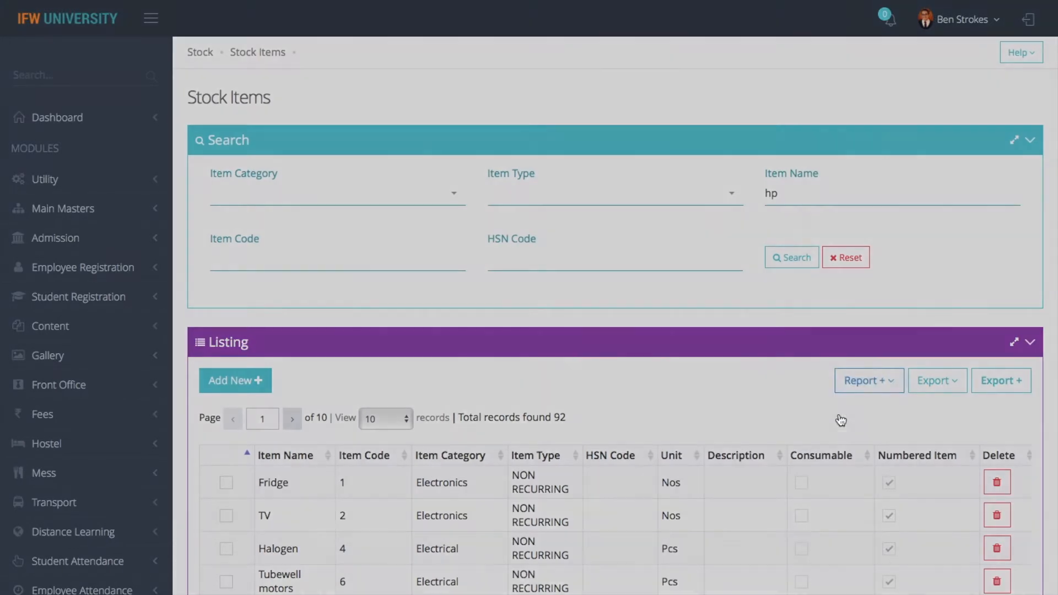
pyautogui.click(359, 190)
pyautogui.press('Down')
pyautogui.press('Down')
pyautogui.press('Down')
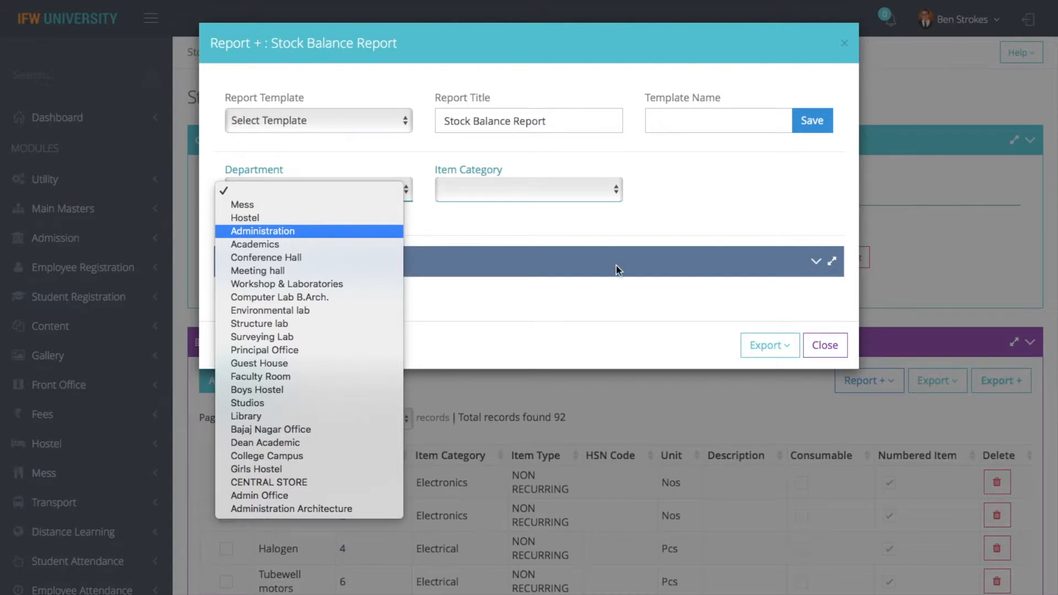
pyautogui.click(614, 281)
pyautogui.click(782, 355)
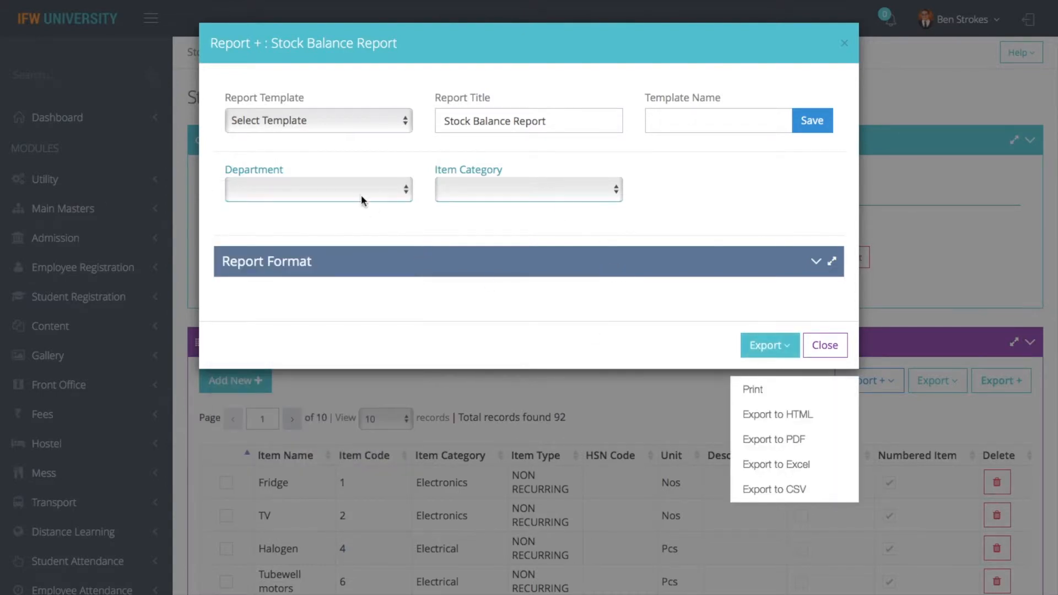
pyautogui.click(360, 194)
pyautogui.press('Down')
pyautogui.press('Down')
pyautogui.press('Down')
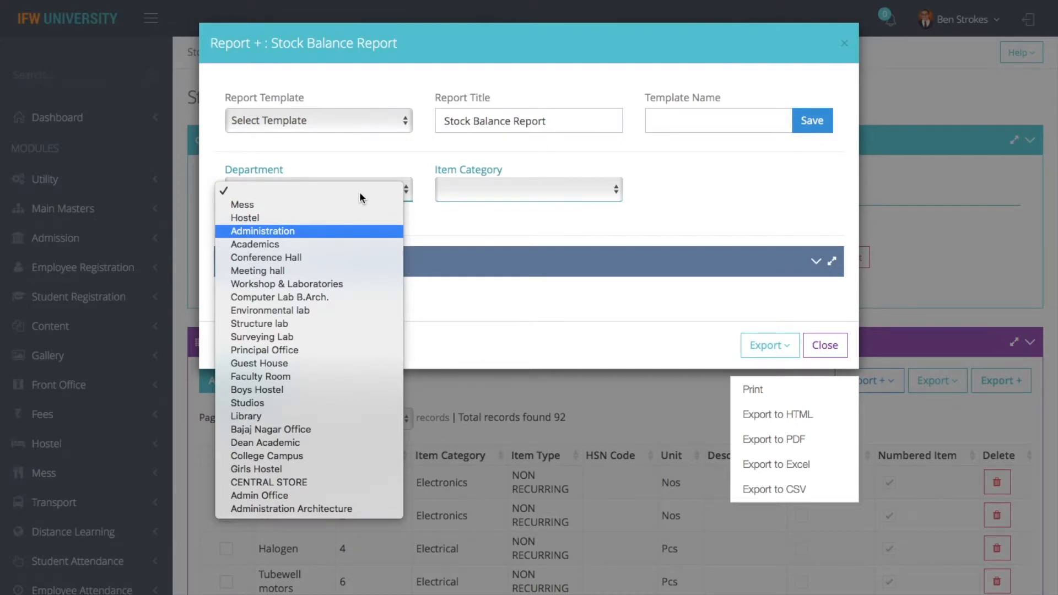
pyautogui.click(288, 507)
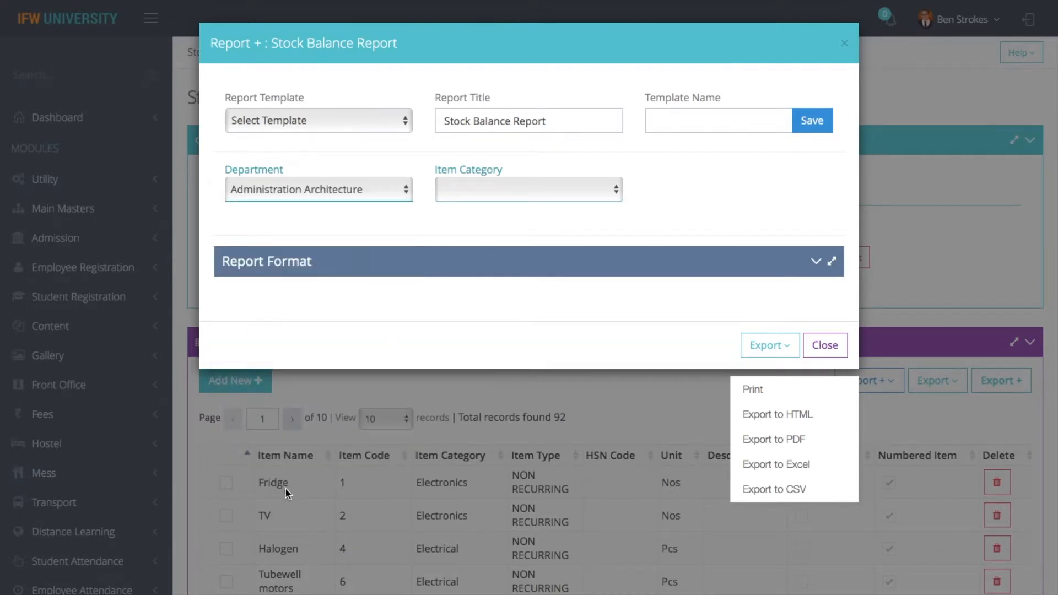
pyautogui.click(311, 188)
pyautogui.click(302, 180)
# Print the Admin Office stock balance report showing 30.00 HP Laptops and close it
pyautogui.click(759, 385)
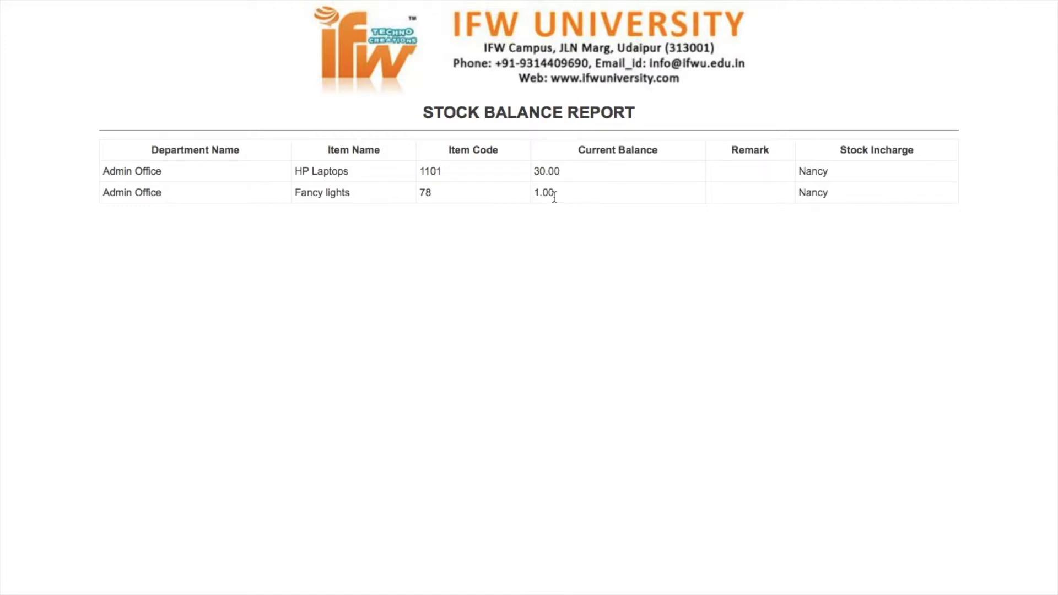
pyautogui.click(70, 50)
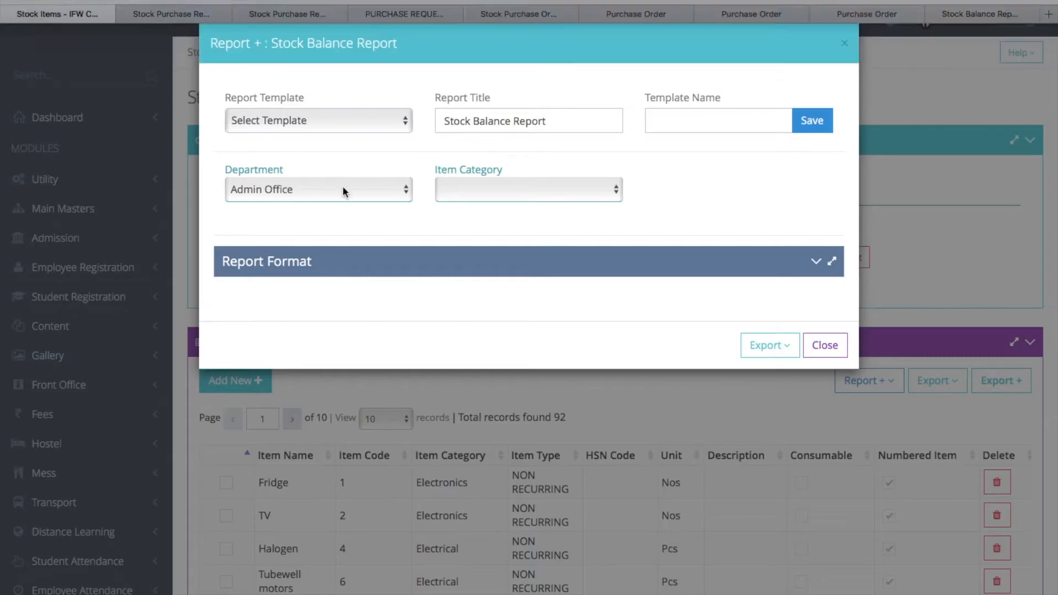
pyautogui.click(817, 347)
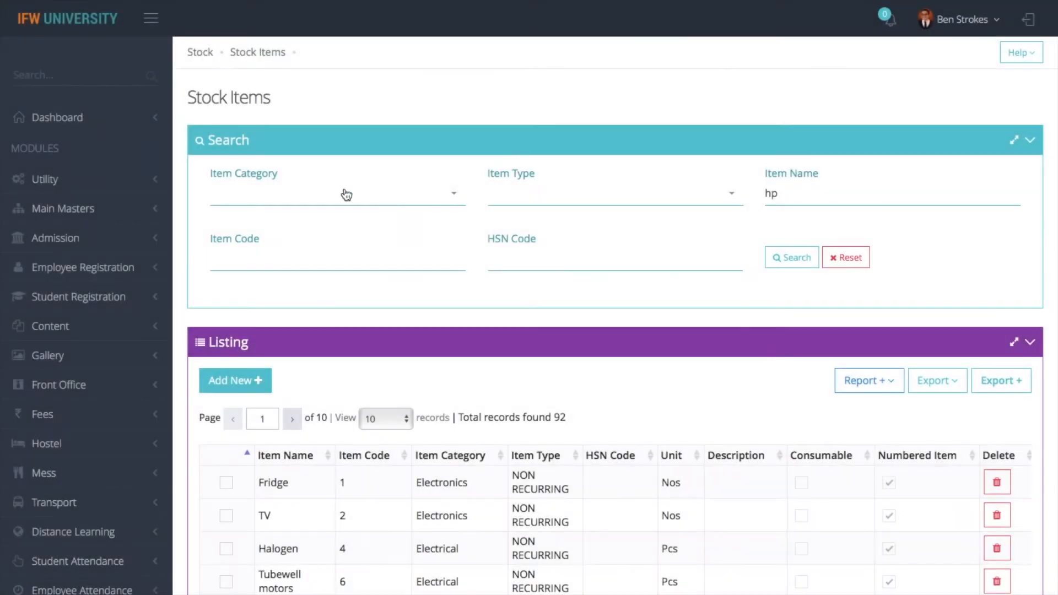
# Start a purchase receipt with Gate Pass No. 2, abandon it, and open Stock Gate Pass [Inwards]
pyautogui.click(201, 52)
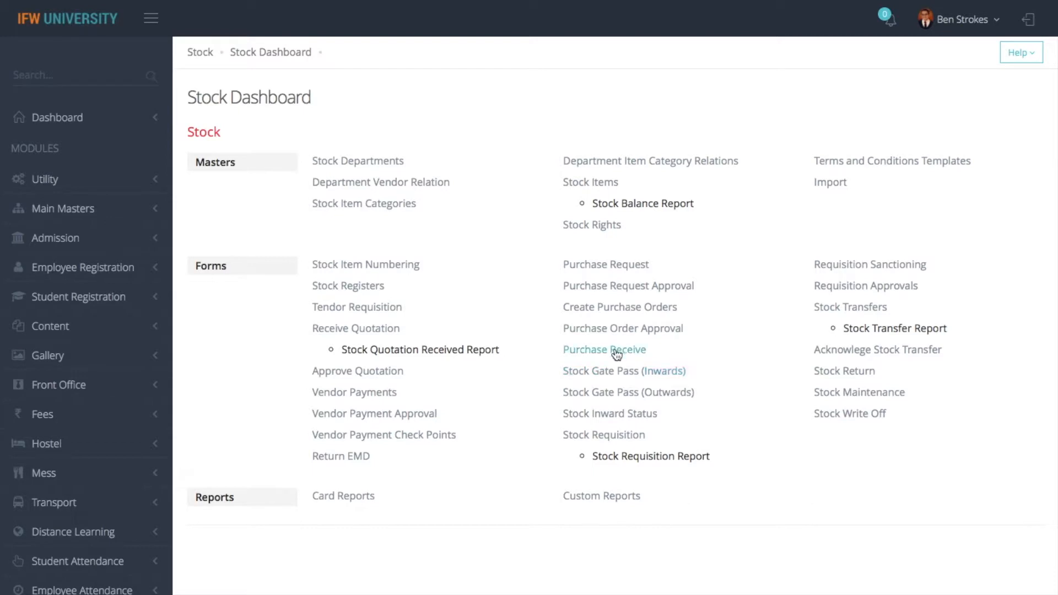
pyautogui.click(616, 351)
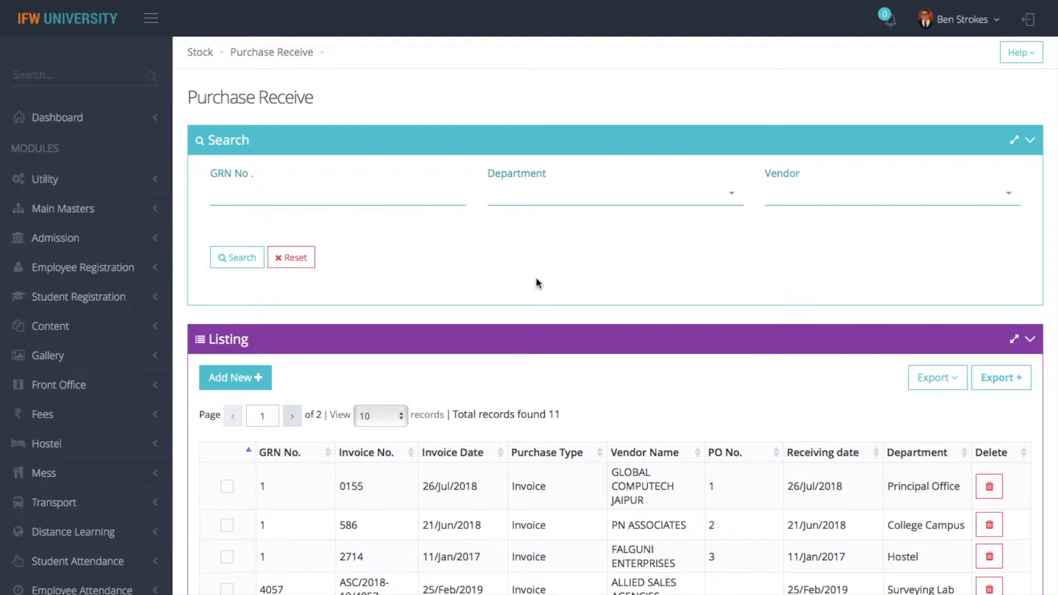
pyautogui.click(232, 378)
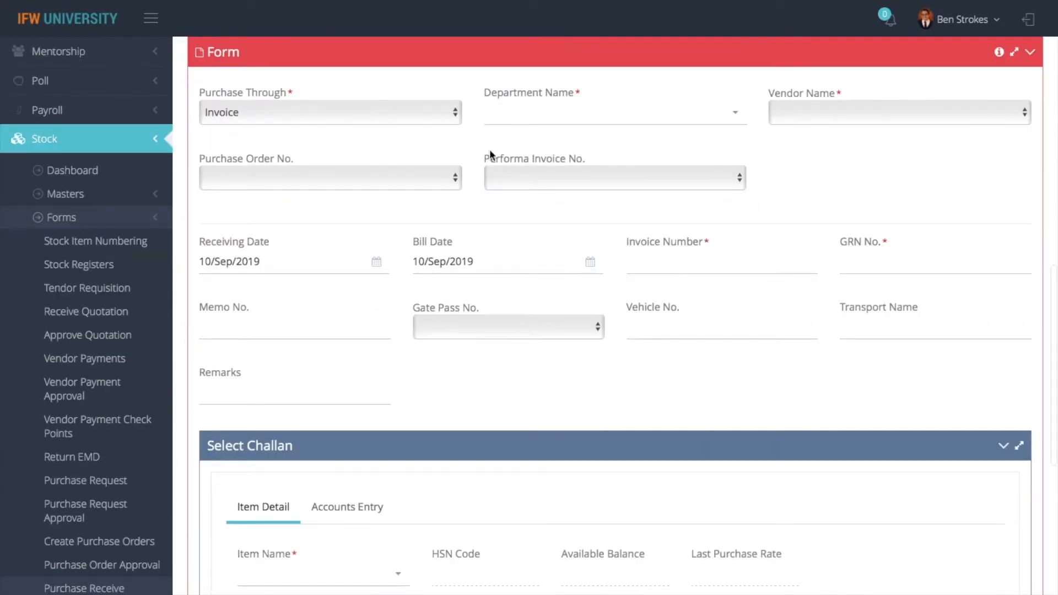
pyautogui.click(478, 322)
pyautogui.click(464, 343)
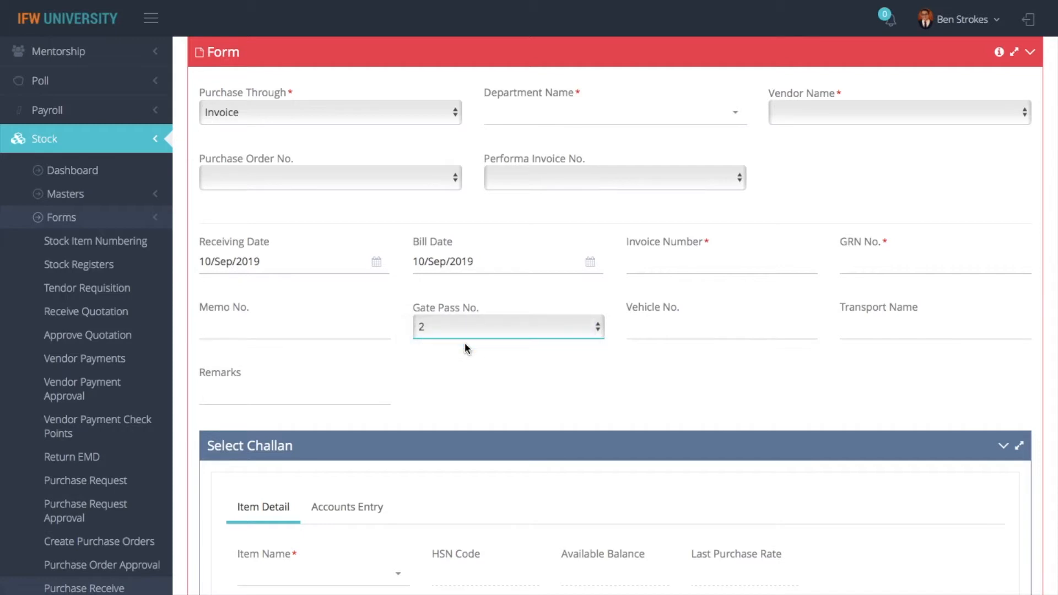
pyautogui.scroll(-10, 515, 365)
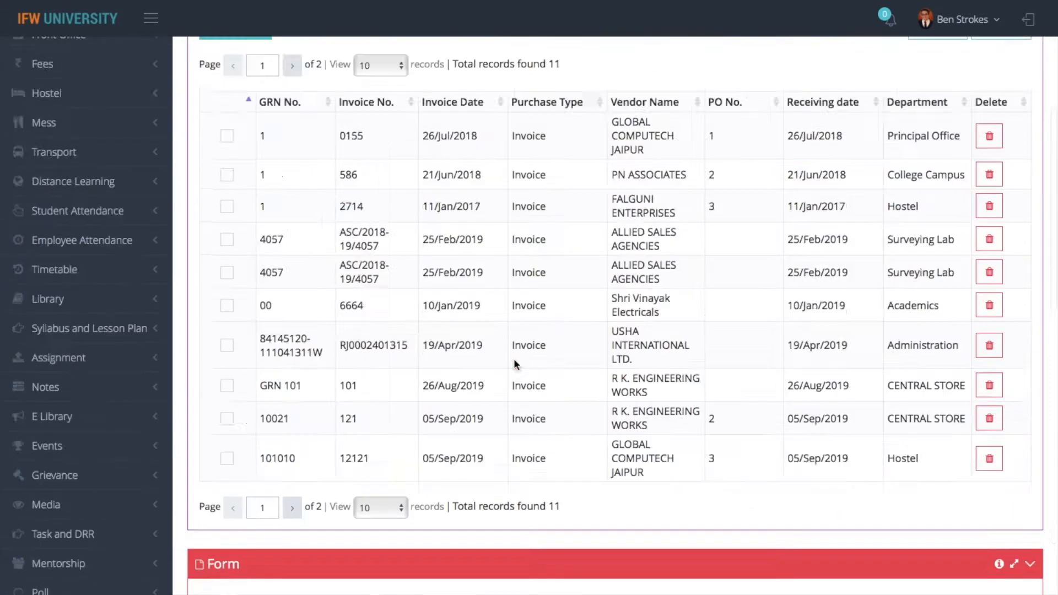
pyautogui.scroll(6, 270, 217)
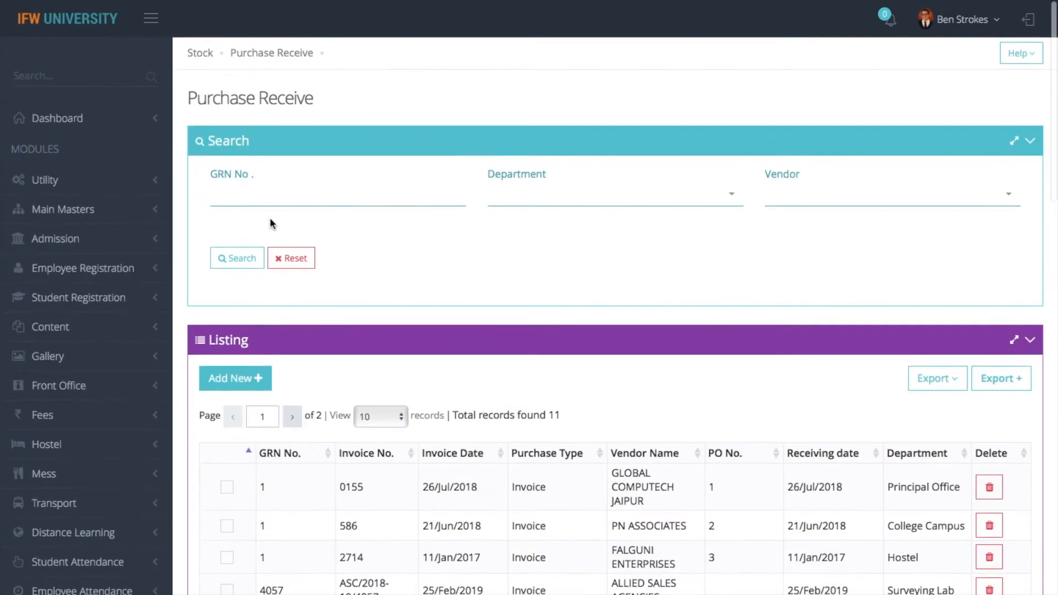
pyautogui.click(200, 53)
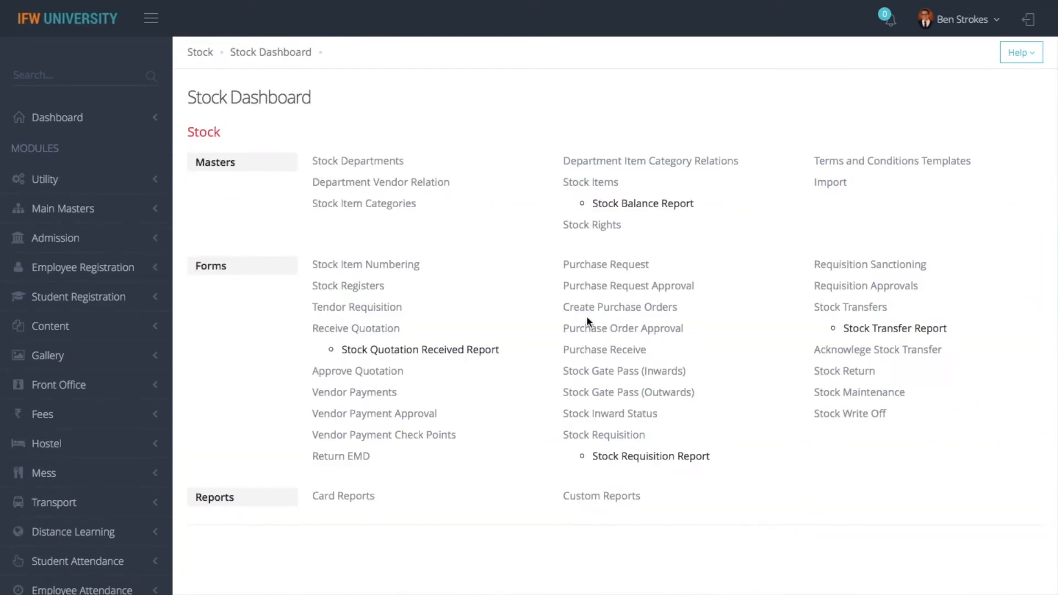
pyautogui.click(609, 372)
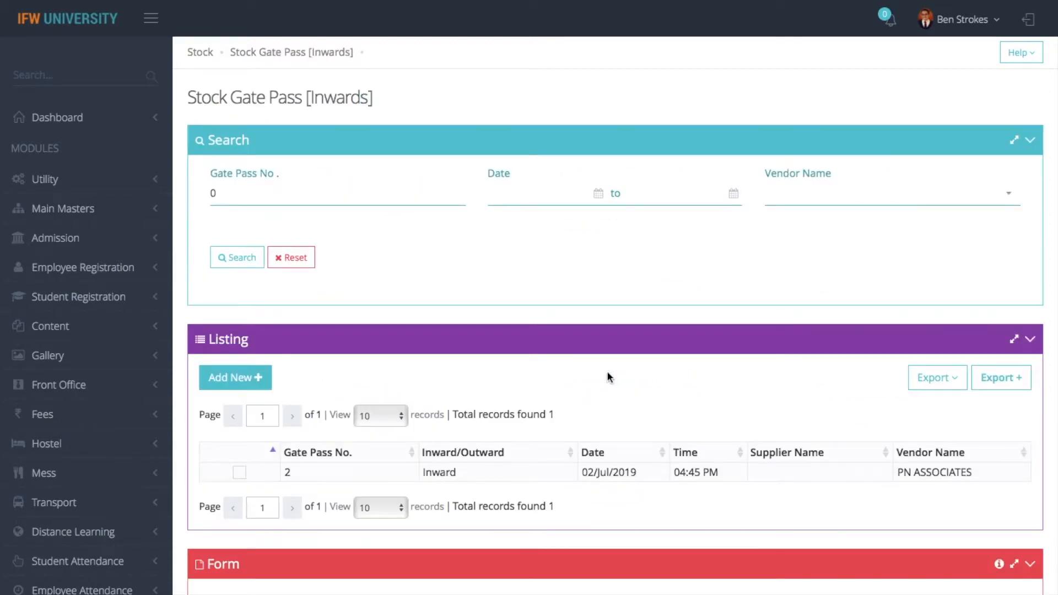
# Start a new inward gate pass from ALLIED SALES AGENCIES with the supplier's name and challan date
pyautogui.click(238, 378)
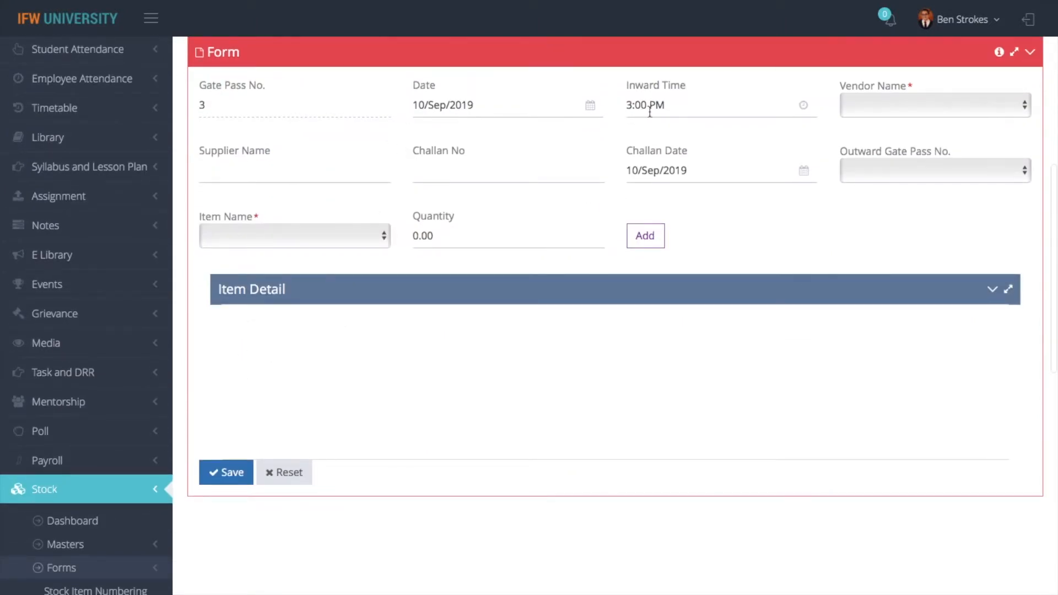
pyautogui.click(904, 111)
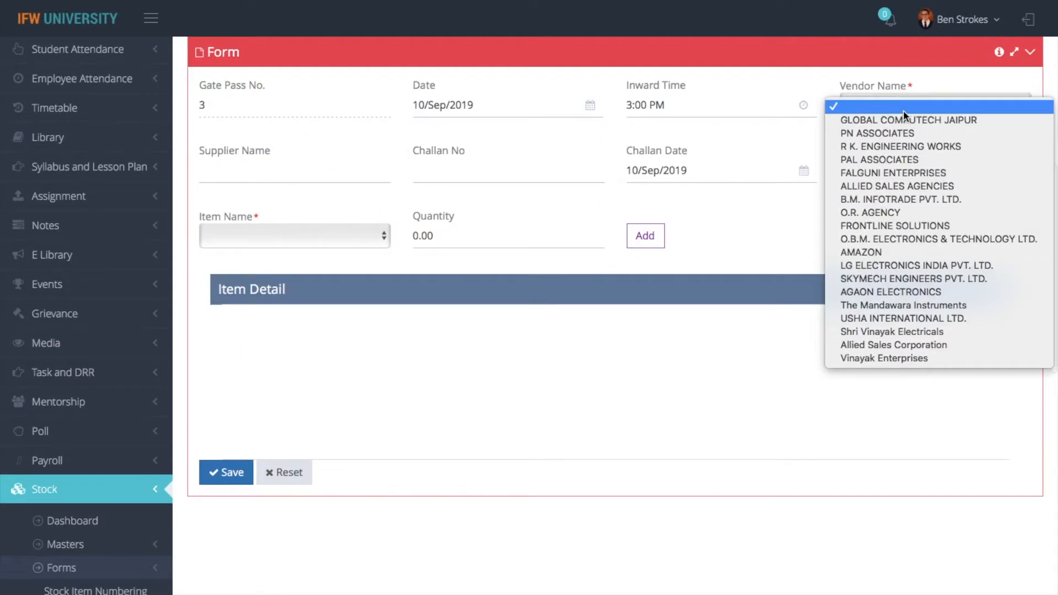
pyautogui.click(865, 186)
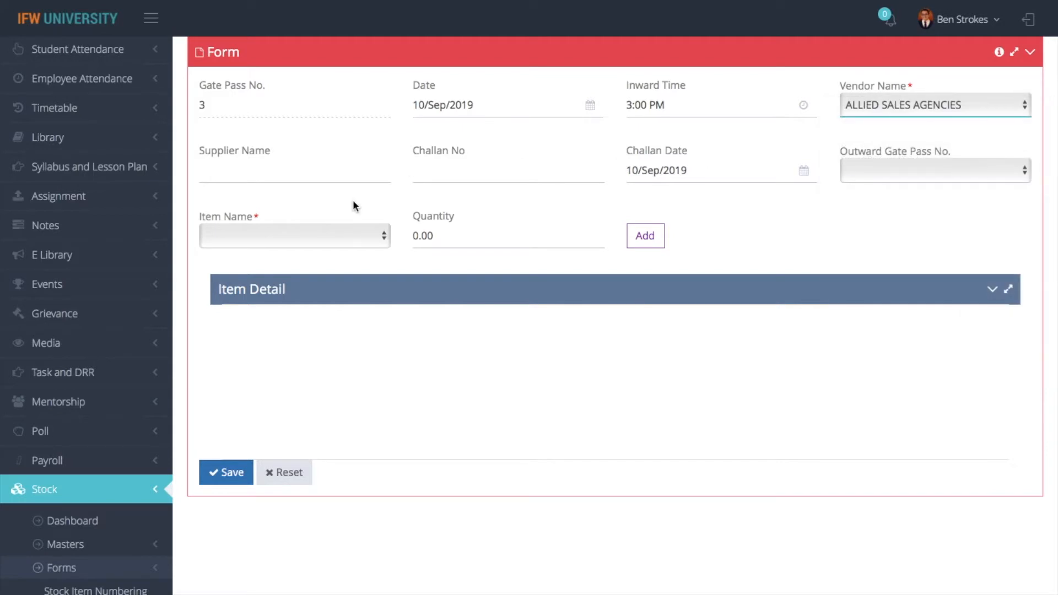
pyautogui.click(331, 240)
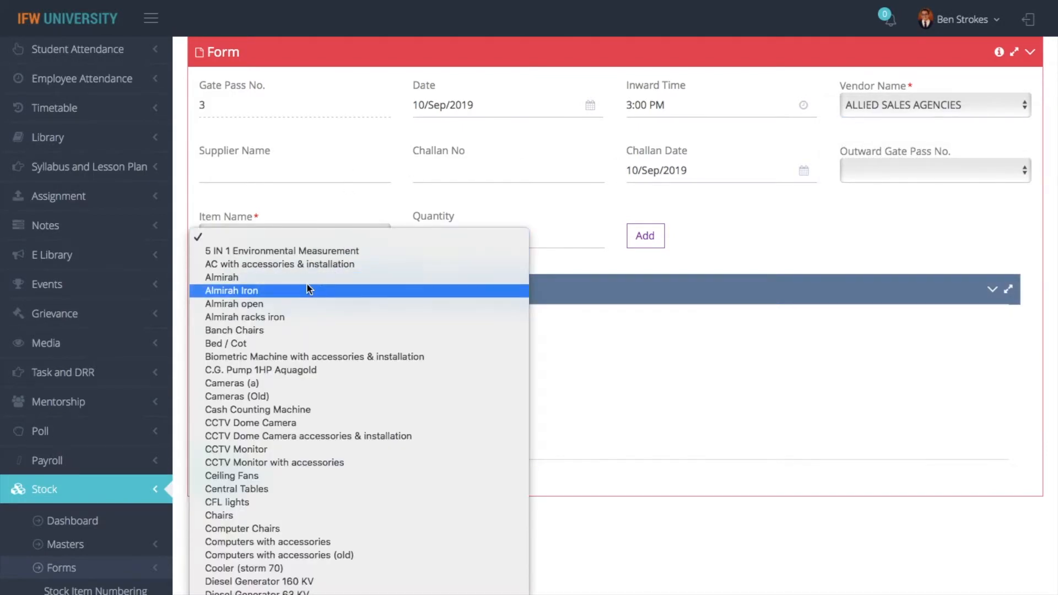
pyautogui.click(615, 320)
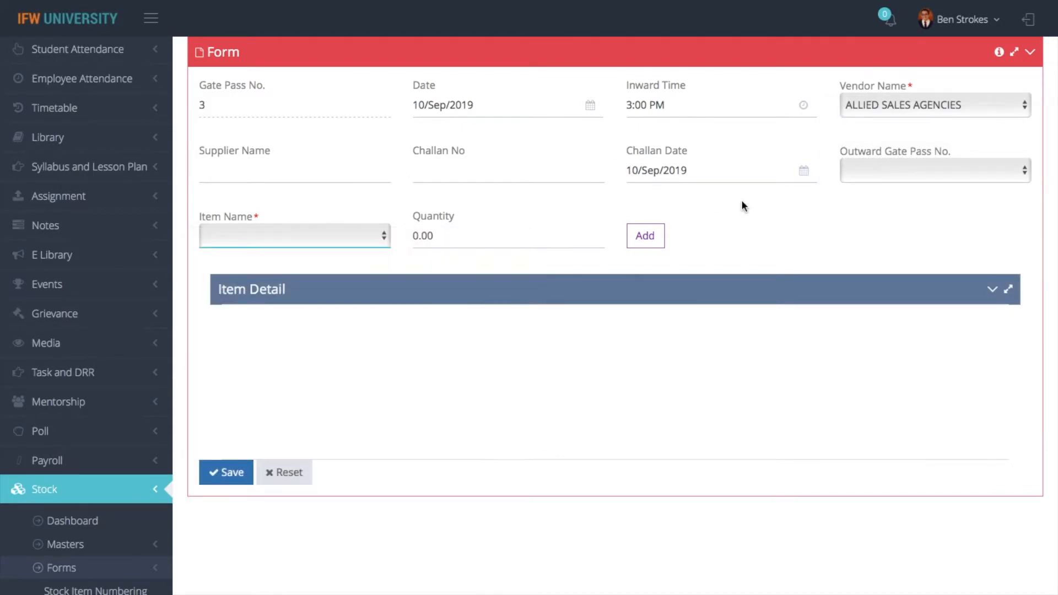
pyautogui.click(318, 232)
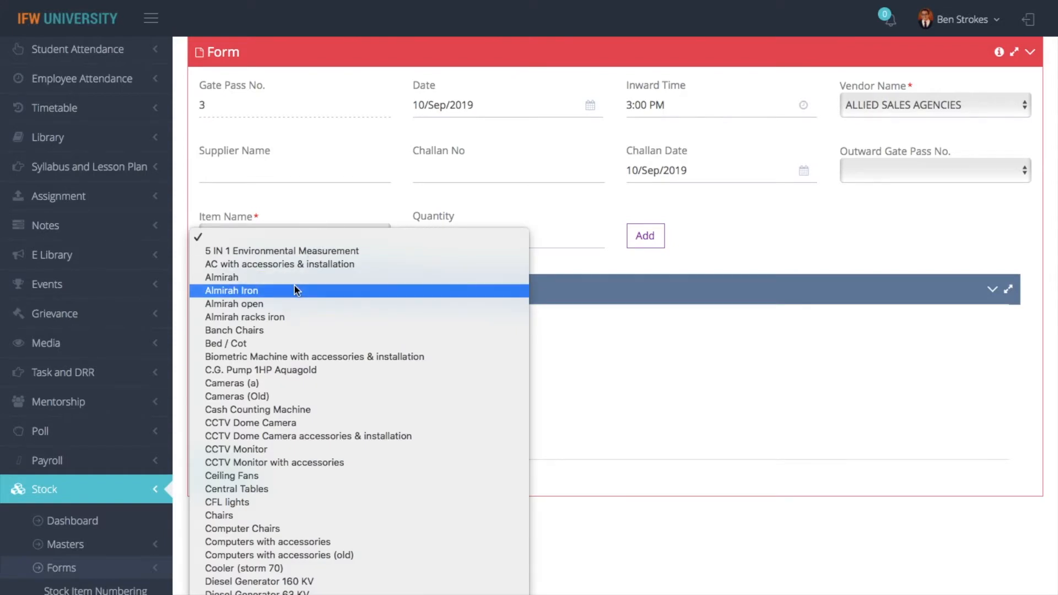
pyautogui.click(325, 173)
pyautogui.click(326, 172)
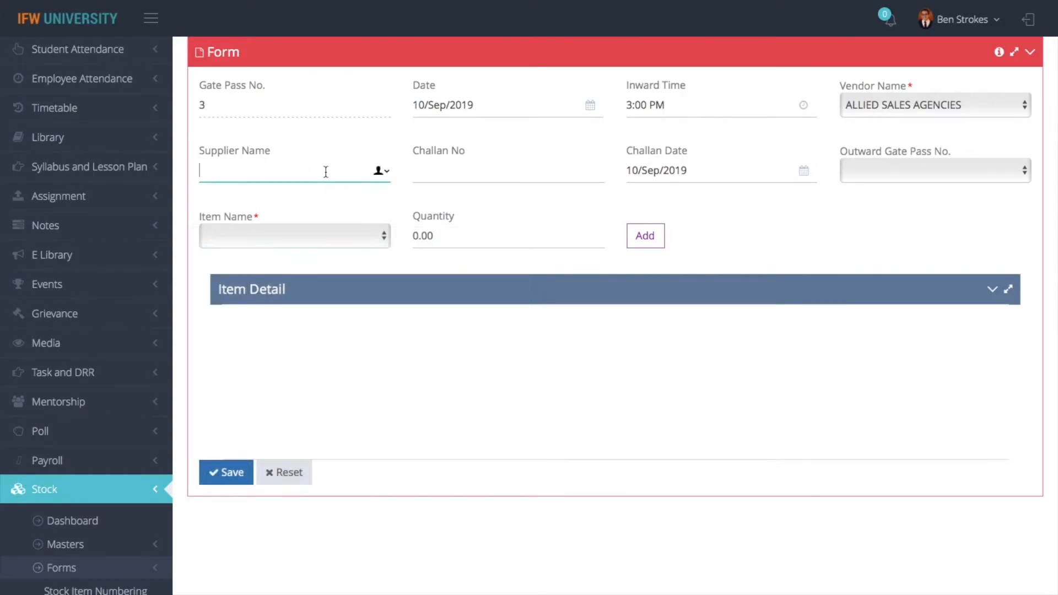
pyautogui.write('mr. kamal')
pyautogui.click(602, 181)
pyautogui.click(729, 181)
pyautogui.click(833, 210)
# Add 20 HP Laptops to the items and save the gate pass as number 3
pyautogui.click(312, 241)
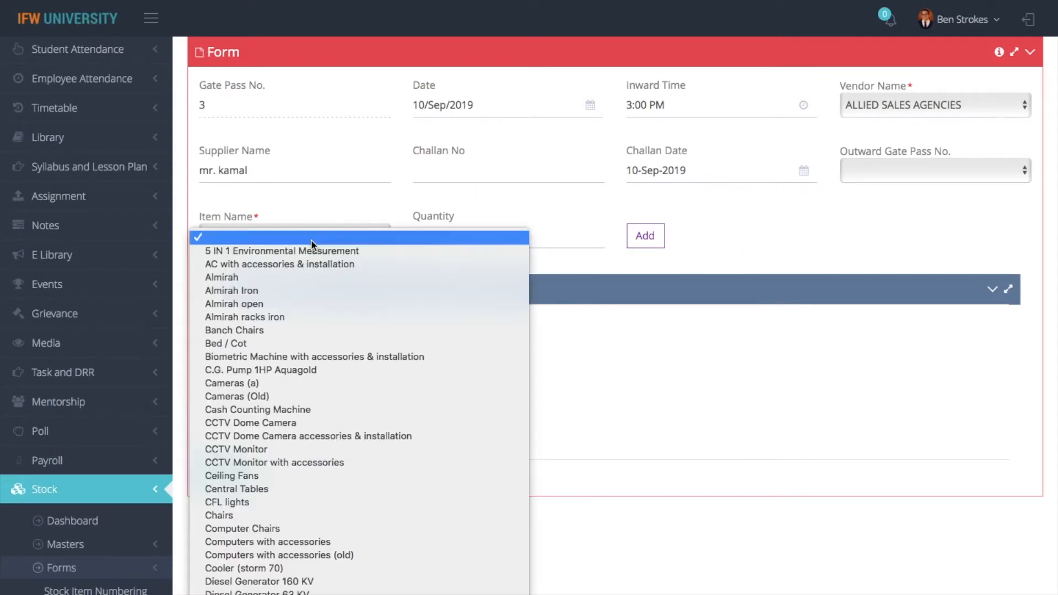
pyautogui.scroll(-5, 312, 245)
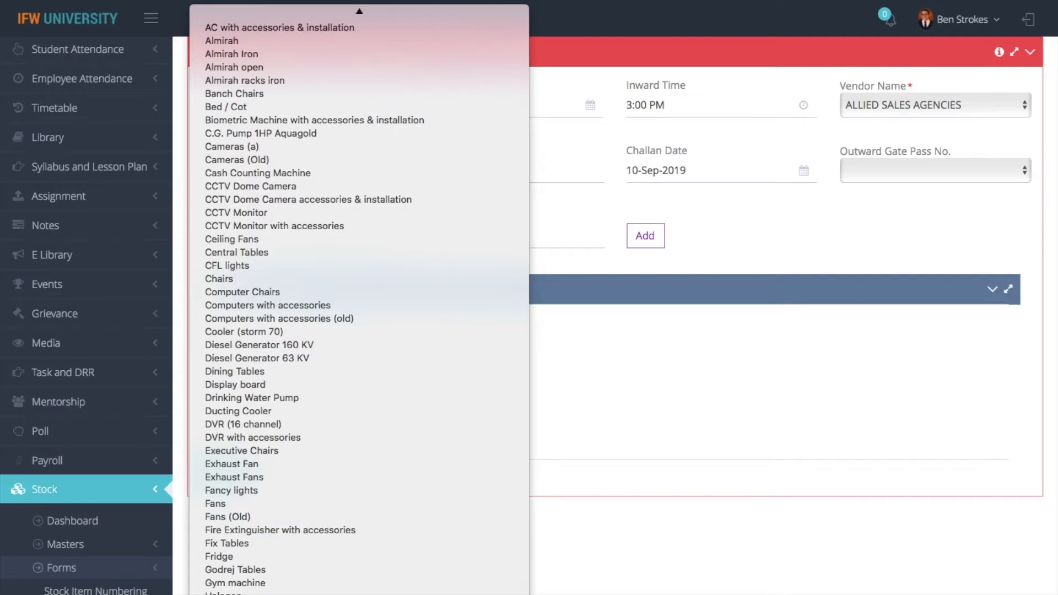
pyautogui.click(312, 594)
pyautogui.click(470, 244)
pyautogui.press('BackSpace')
pyautogui.press('BackSpace')
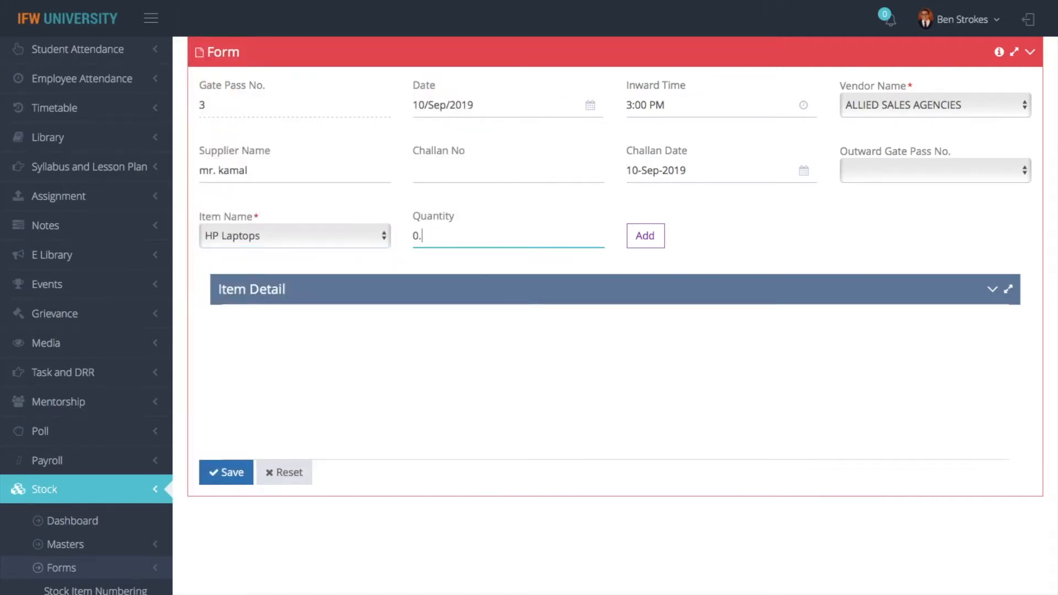
pyautogui.write('20')
pyautogui.click(639, 236)
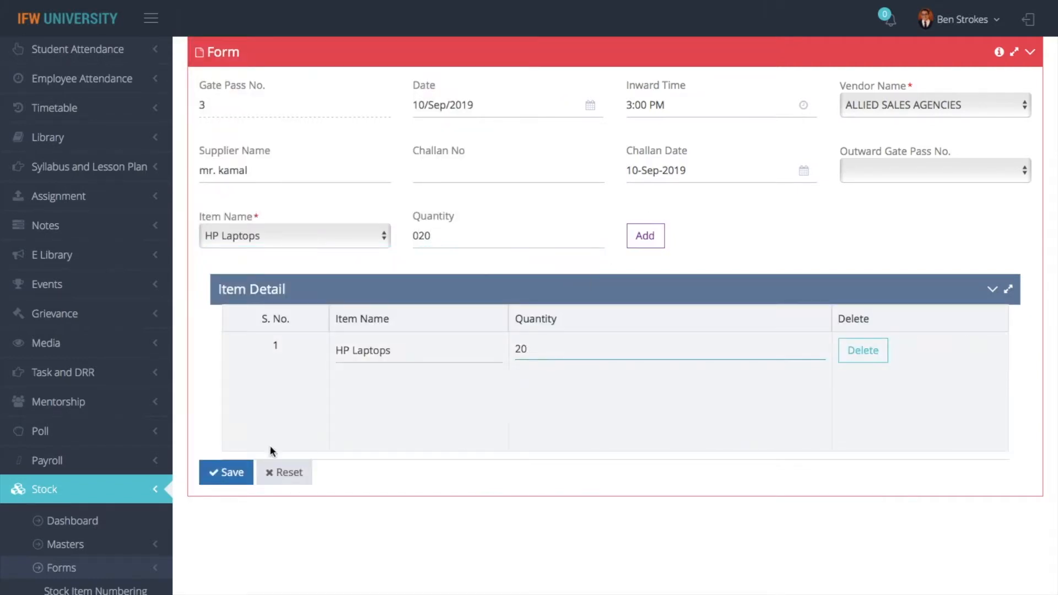
pyautogui.click(243, 473)
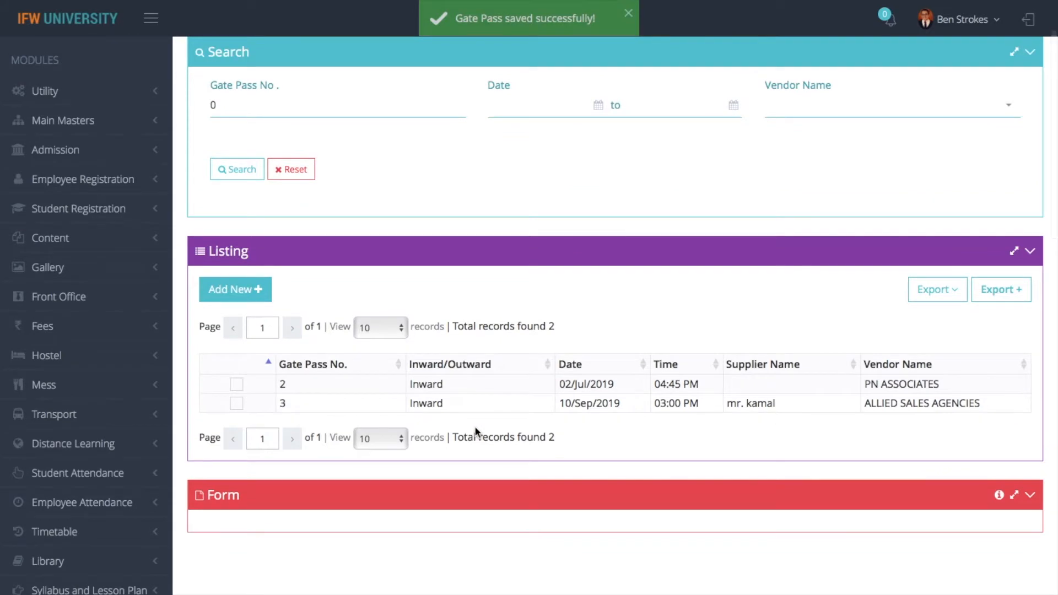
# Start a new purchase receive entry with Department set to Admin Office
pyautogui.scroll(2, 474, 275)
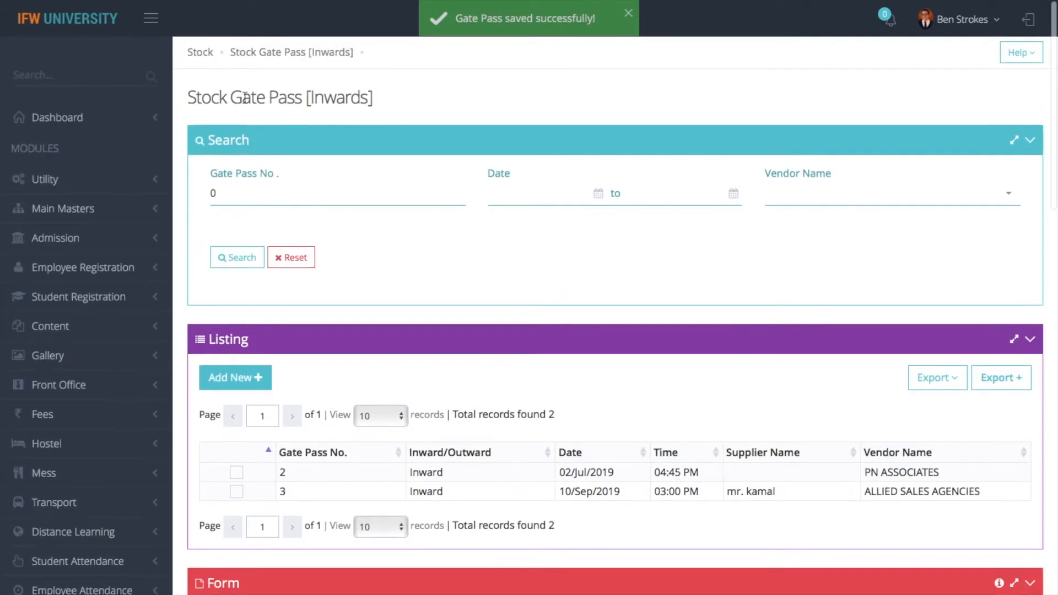
pyautogui.click(200, 55)
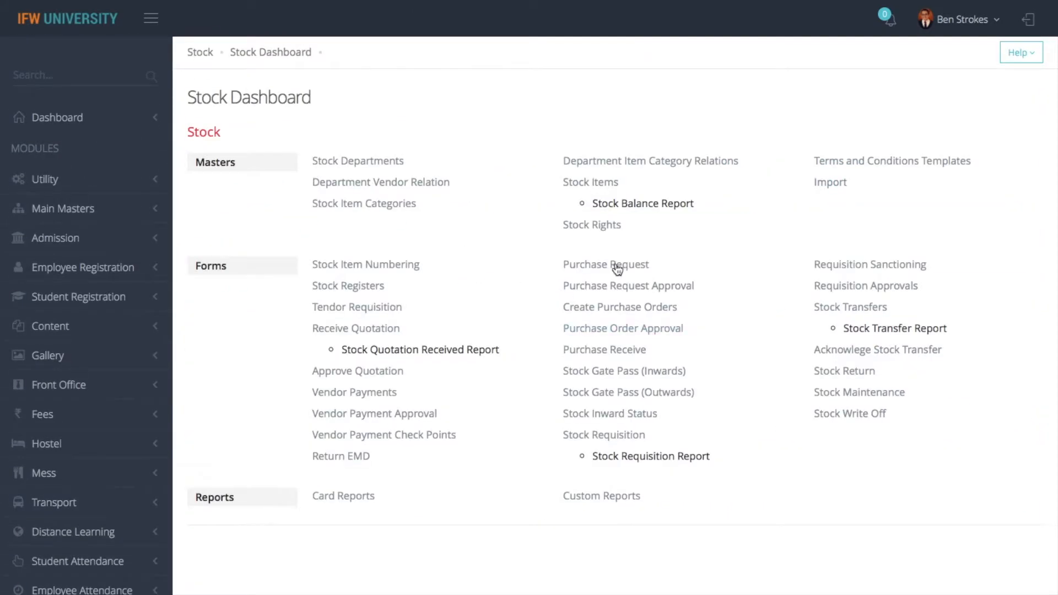
pyautogui.click(628, 350)
pyautogui.scroll(-2, 439, 313)
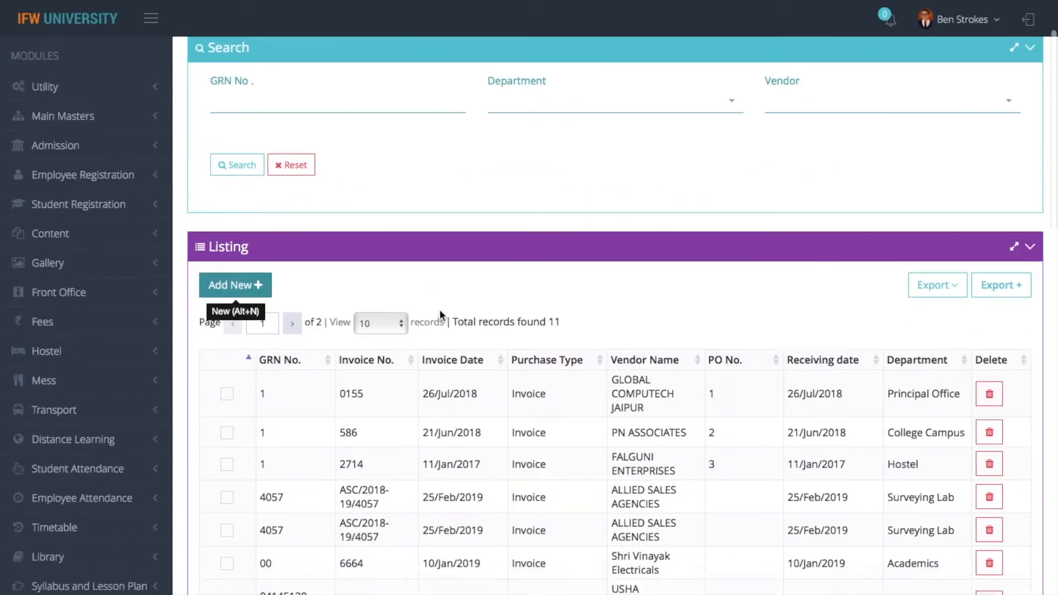
pyautogui.hotkey('alt', 'n')
pyautogui.click(543, 119)
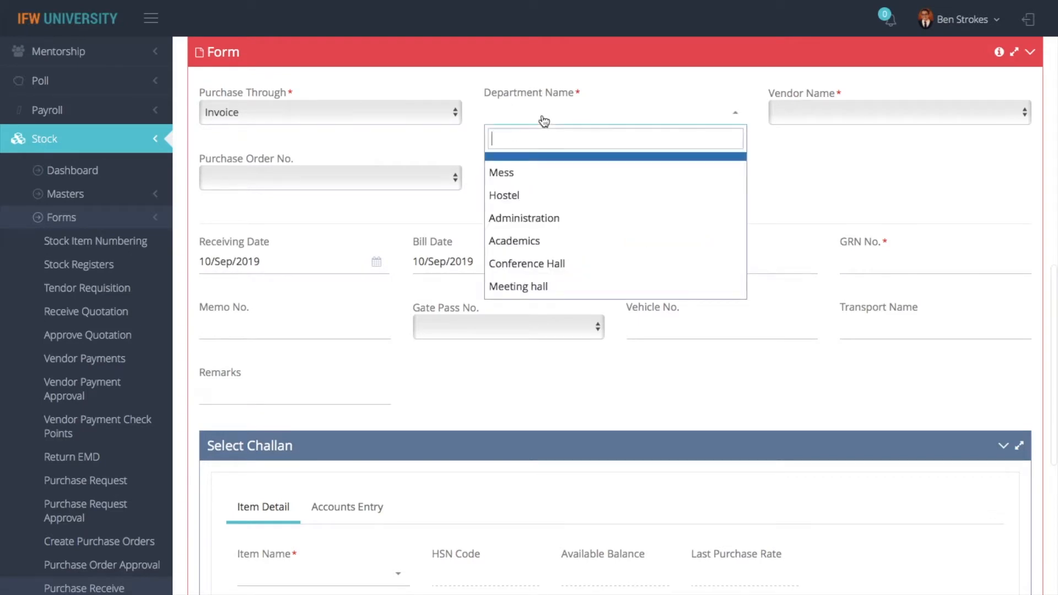
pyautogui.write('admin')
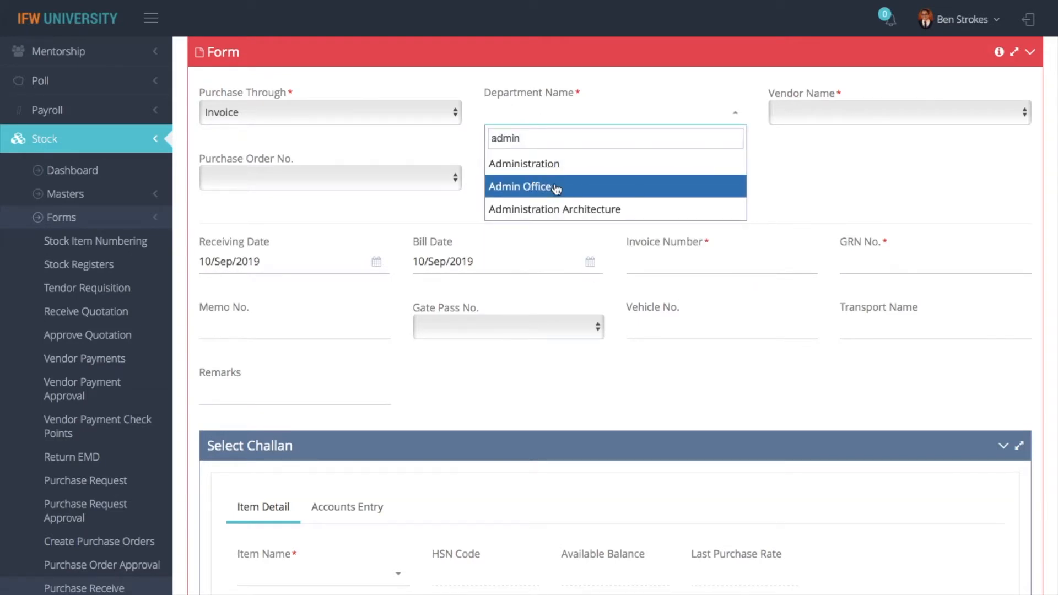
pyautogui.click(553, 188)
# Choose vendor ALLIED SALES AGENCIES and gate pass 3, leave purchase order blank, and exit unsaved
pyautogui.click(825, 109)
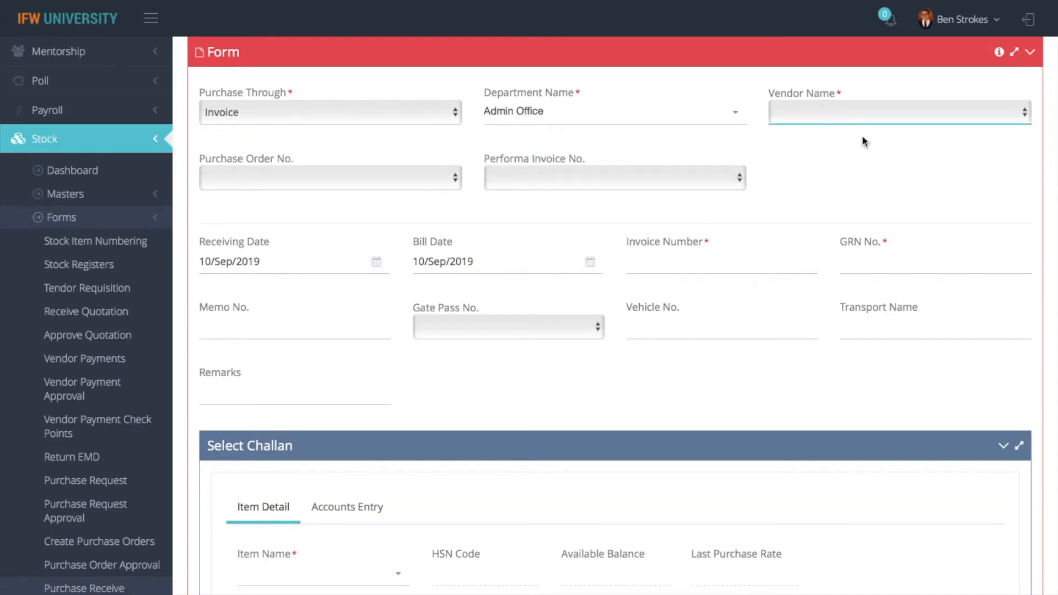
pyautogui.click(854, 122)
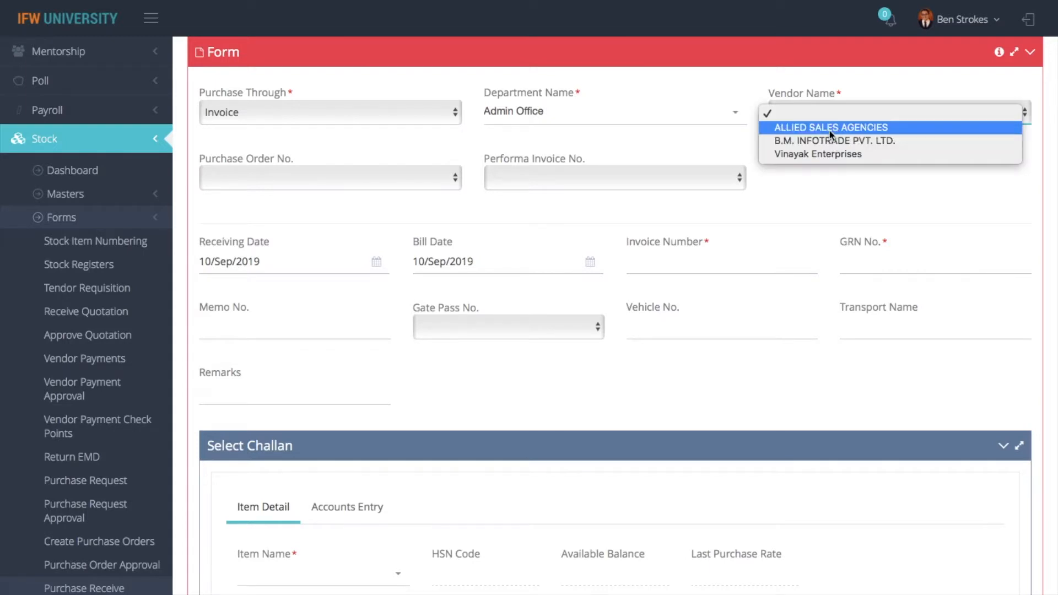
pyautogui.click(829, 127)
pyautogui.click(519, 334)
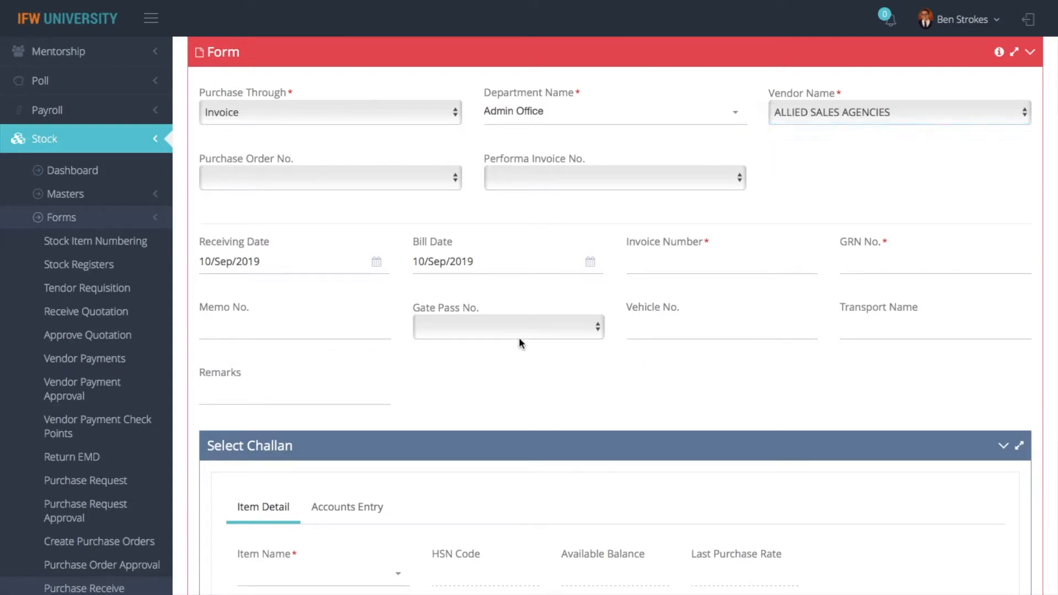
pyautogui.click(487, 356)
pyautogui.scroll(-10, 544, 444)
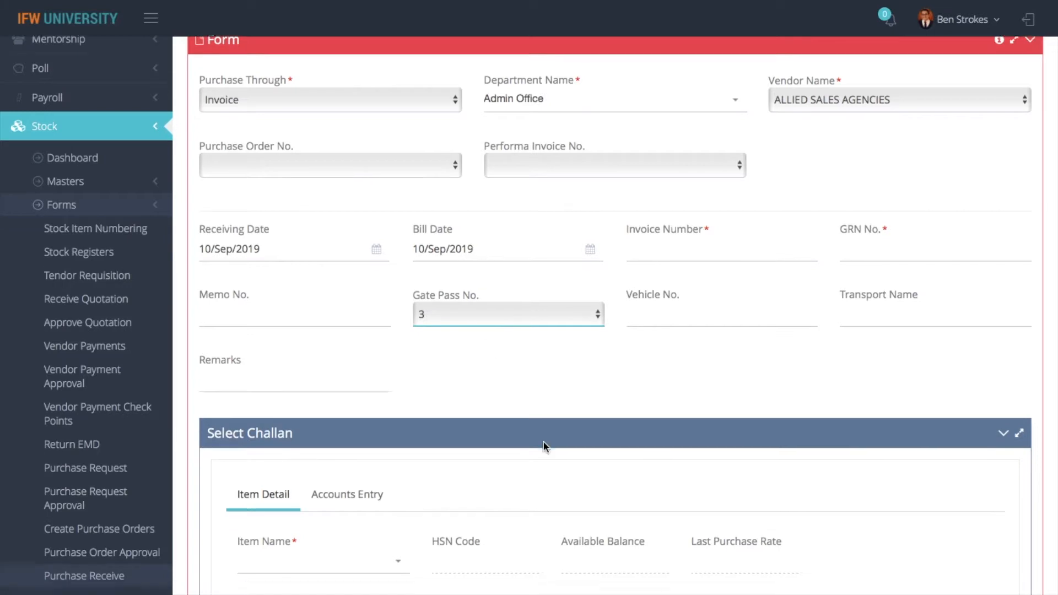
pyautogui.scroll(10, 544, 444)
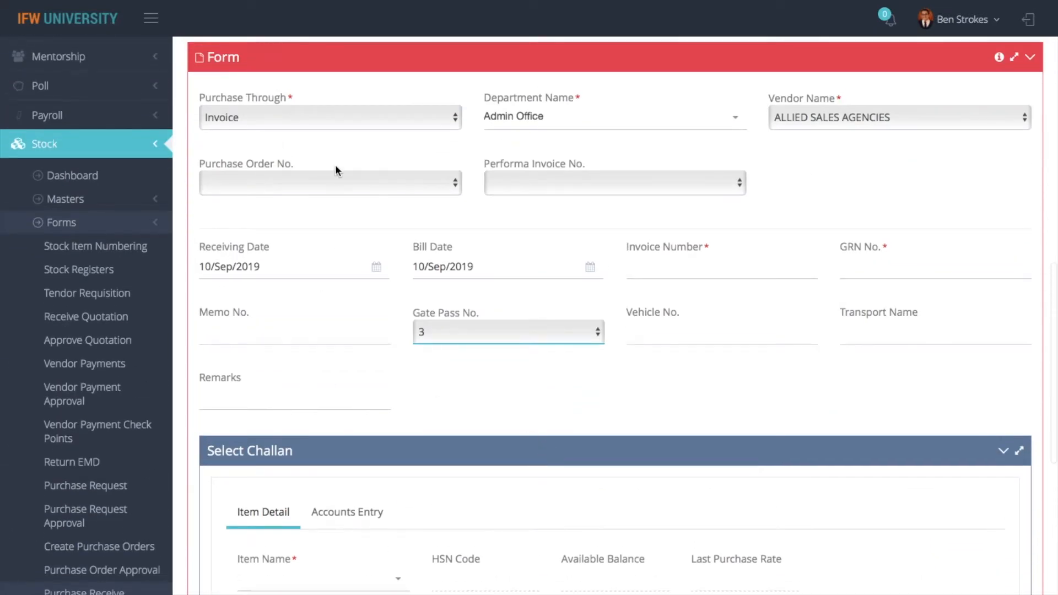
pyautogui.click(336, 191)
pyautogui.click(417, 225)
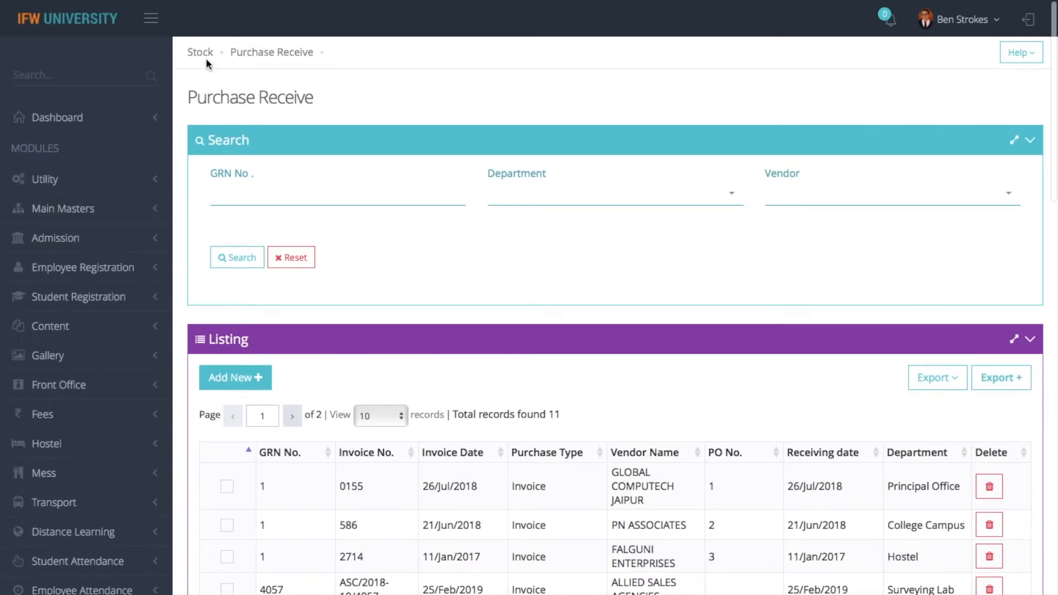
pyautogui.click(206, 55)
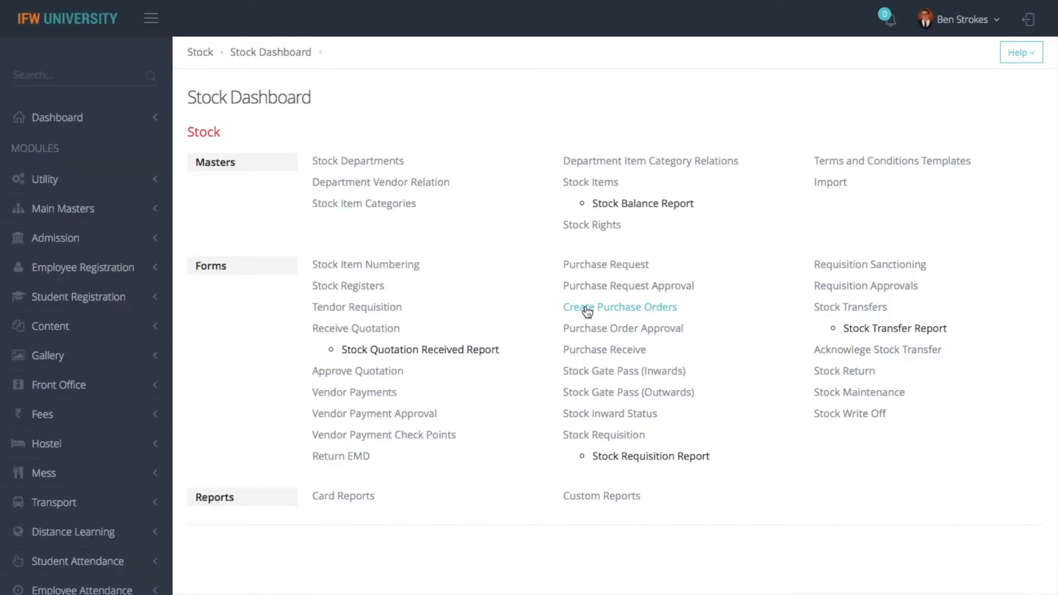
pyautogui.click(622, 310)
# Start a new outward gate pass to R K. ENGINEERING WORKS with the suggested contact person
pyautogui.click(630, 395)
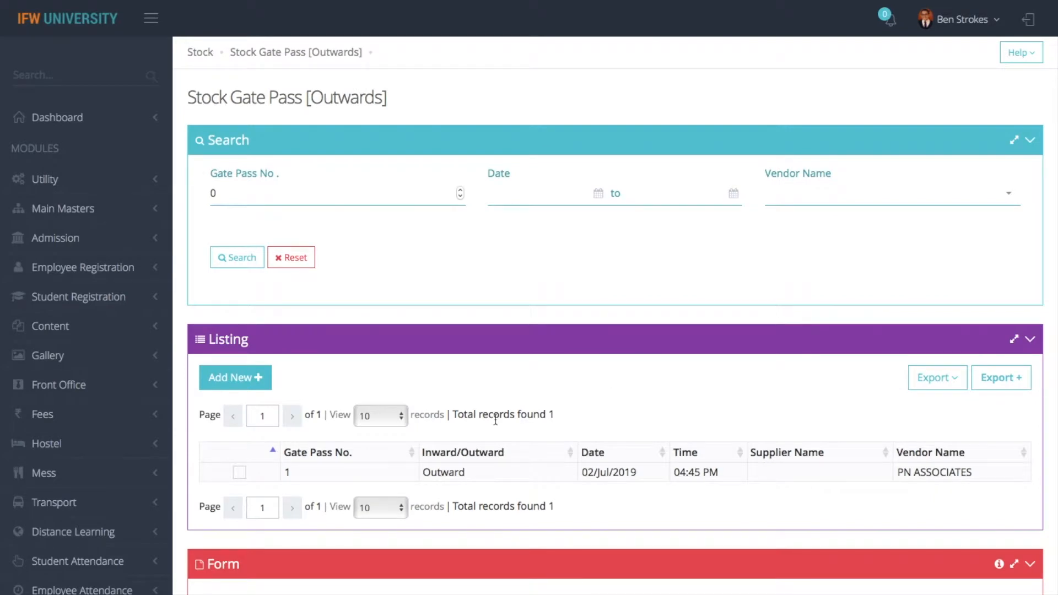
pyautogui.click(241, 381)
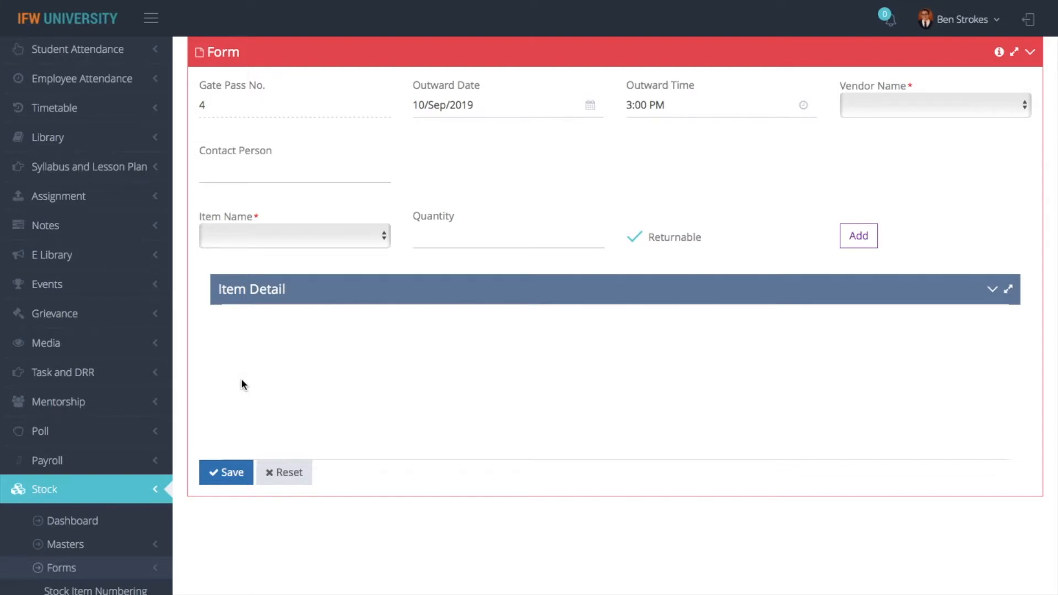
pyautogui.click(903, 108)
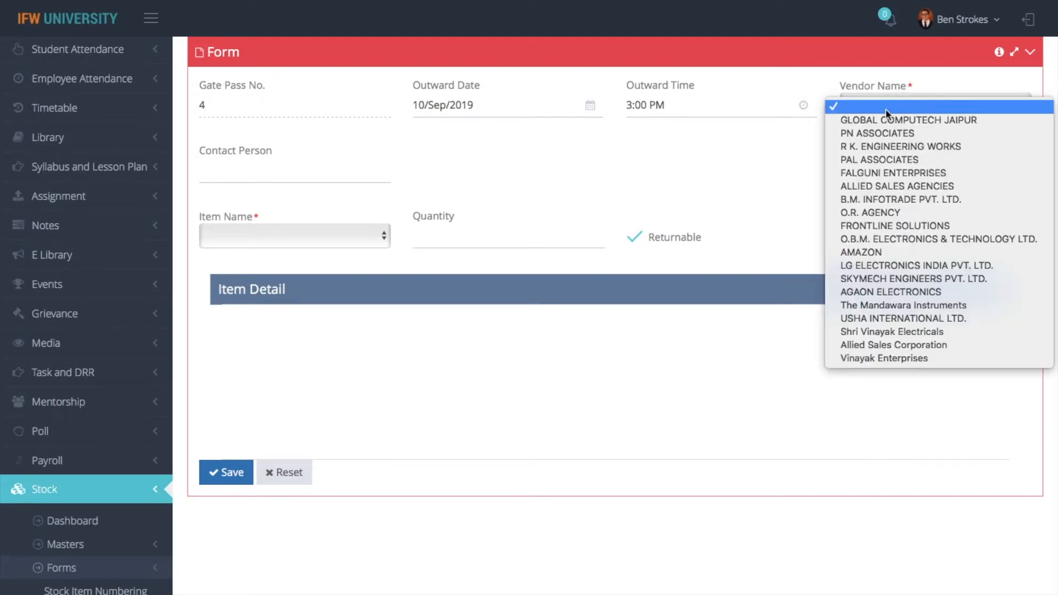
pyautogui.click(873, 146)
pyautogui.click(309, 173)
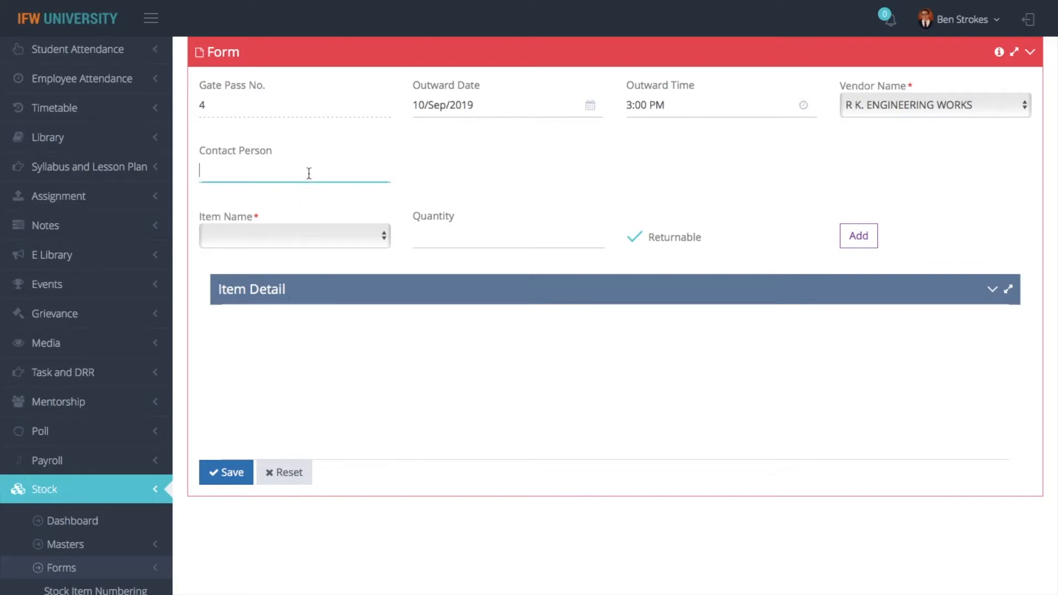
pyautogui.write('Mr. kamal')
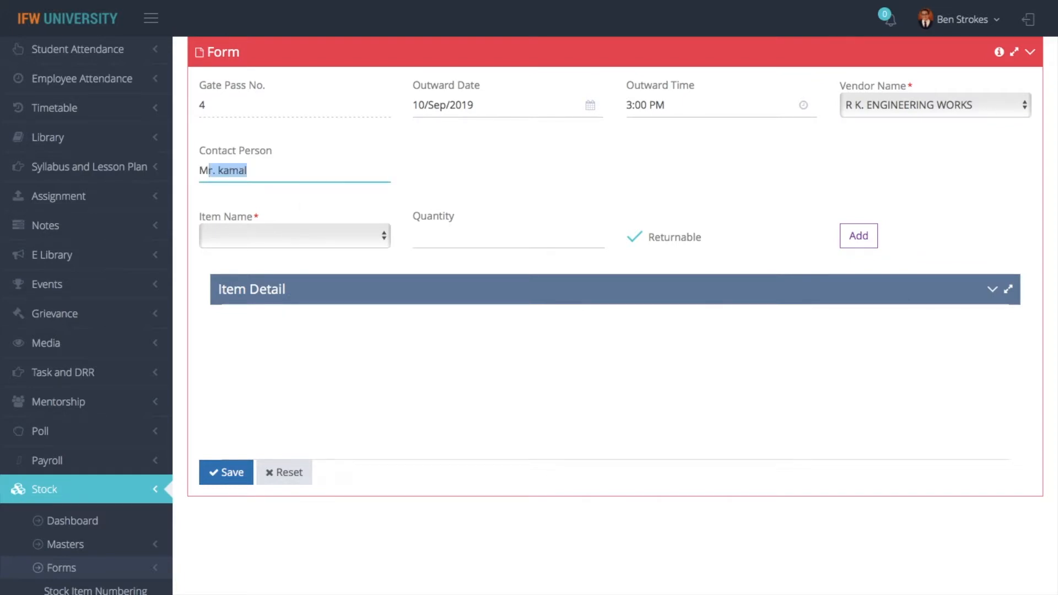
pyautogui.click(271, 264)
# Add 10 returnable AC with accessories & installation and save the outward gate pass
pyautogui.click(295, 237)
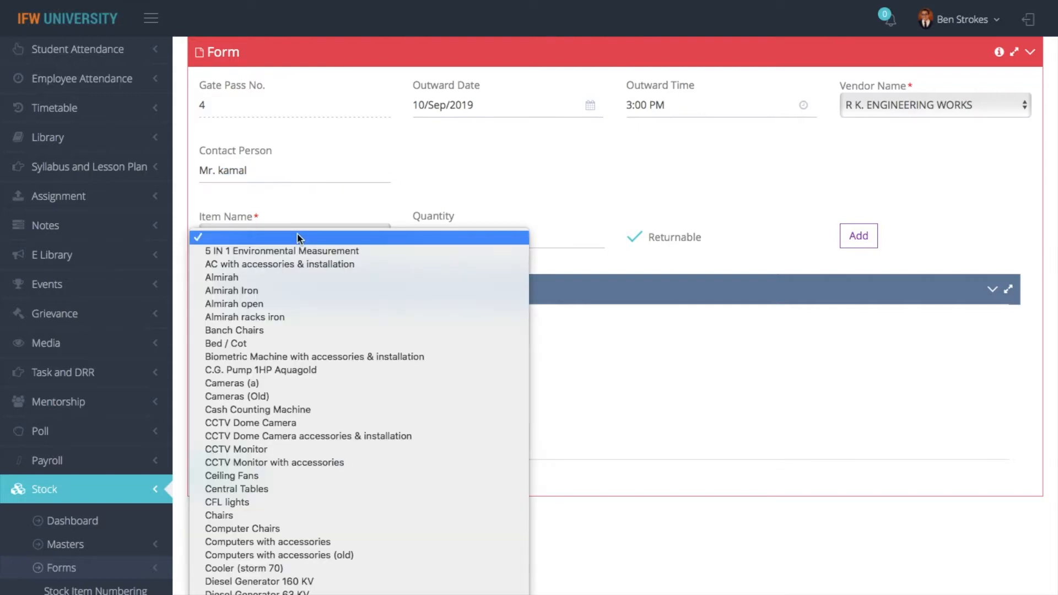
pyautogui.click(287, 264)
pyautogui.click(451, 237)
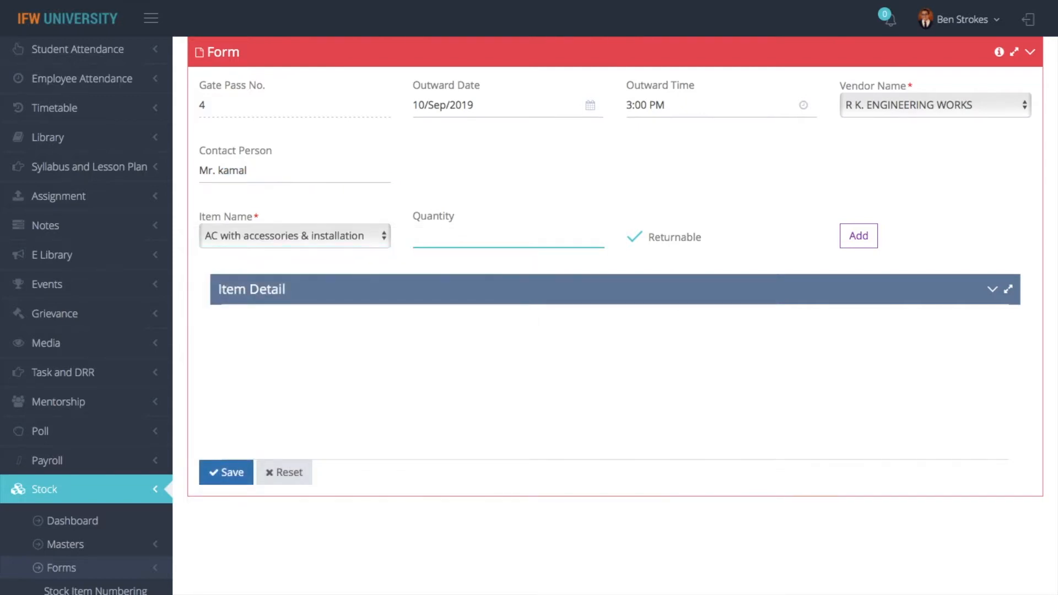
pyautogui.write('10')
pyautogui.click(858, 236)
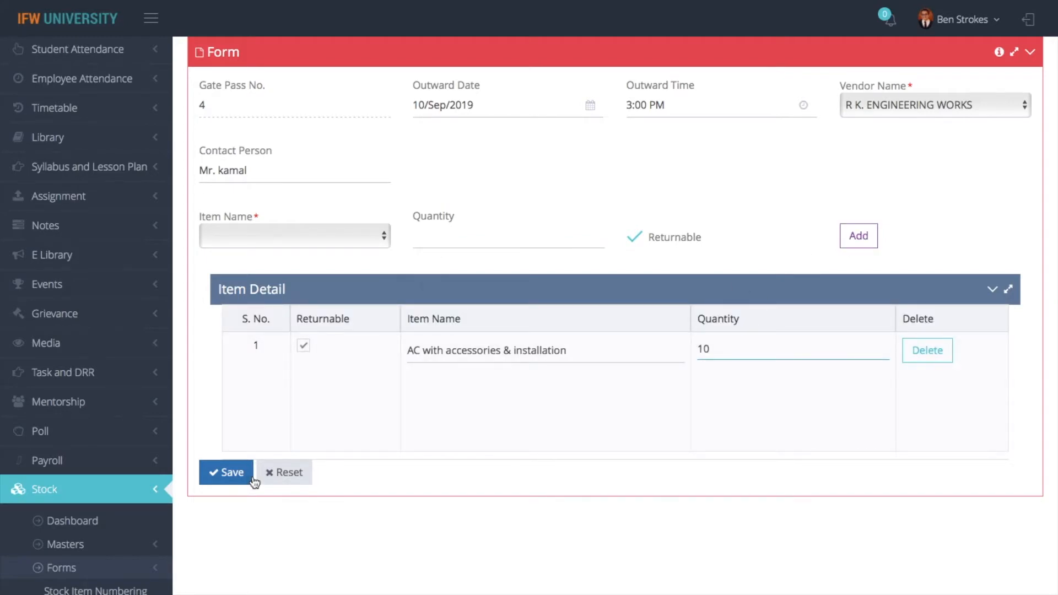
pyautogui.click(231, 471)
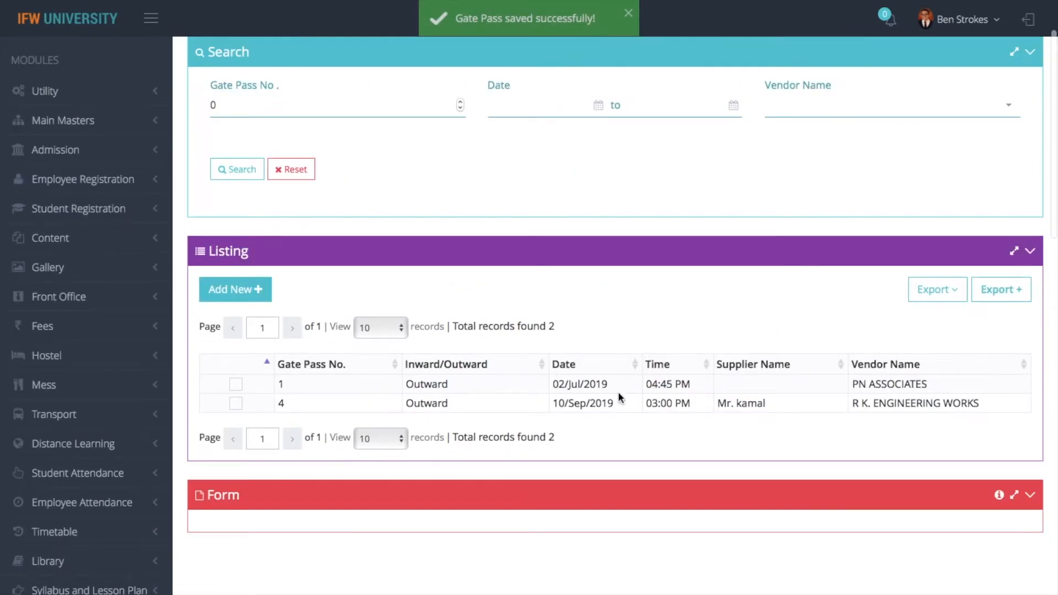
# Filter outward gate passes to 10/Sep/2019, check export options, and return to the Stock Dashboard
pyautogui.scroll(2, 654, 373)
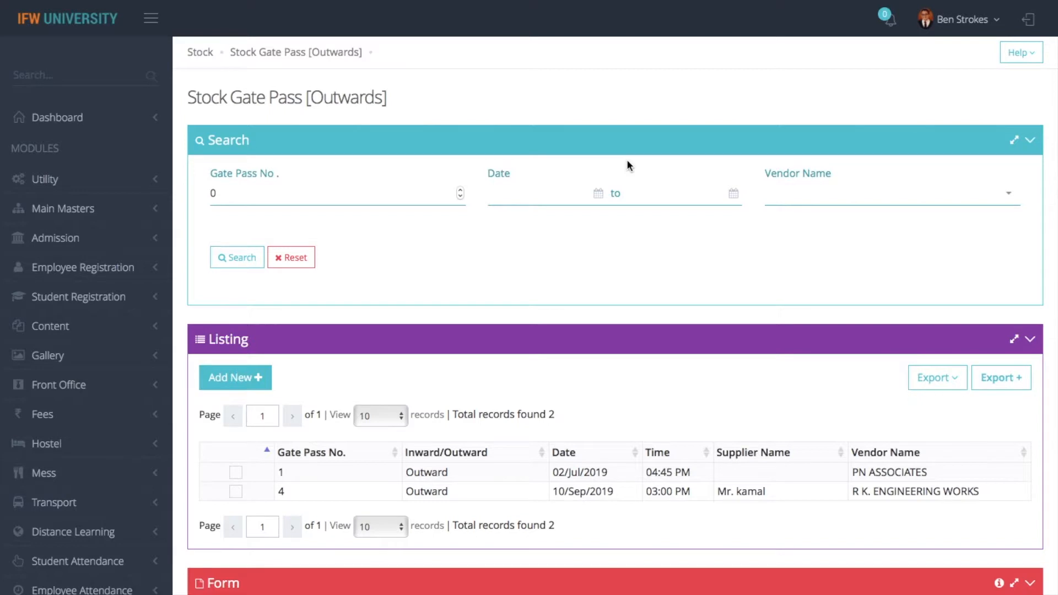
pyautogui.click(568, 193)
pyautogui.click(551, 317)
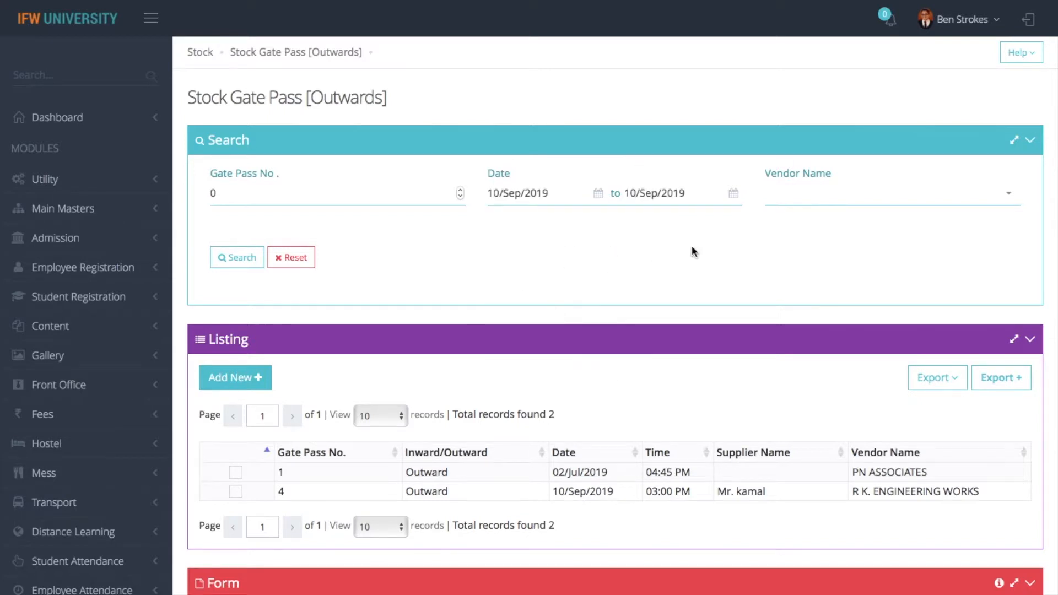
pyautogui.click(231, 260)
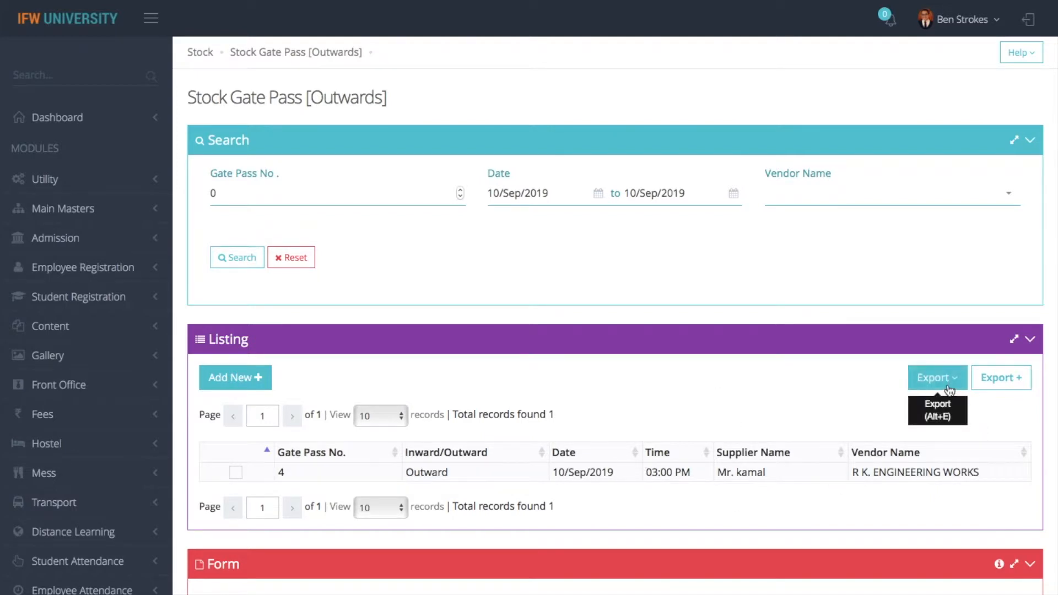
pyautogui.click(932, 379)
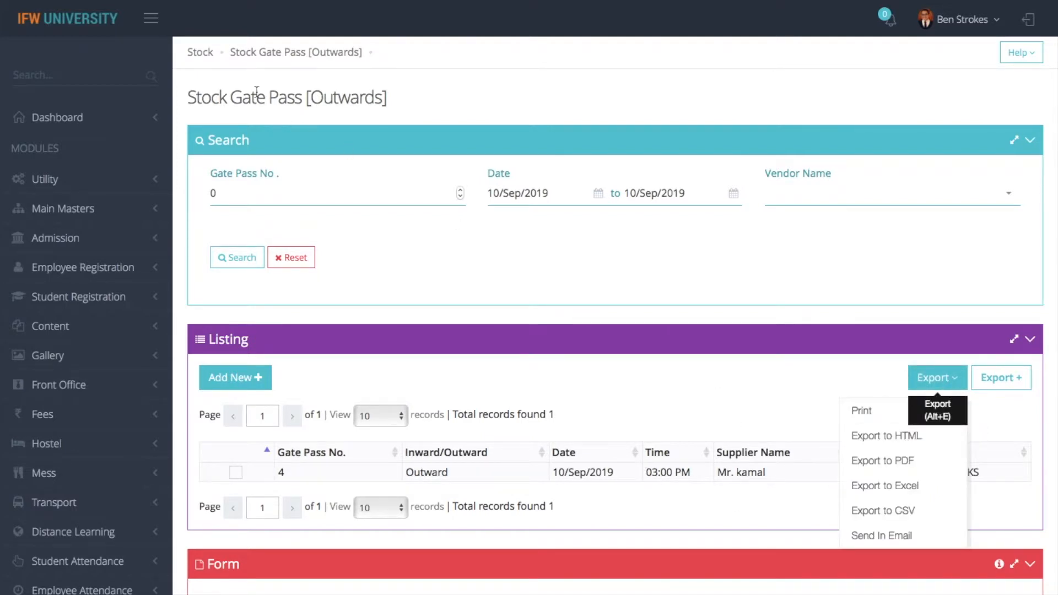
pyautogui.click(198, 53)
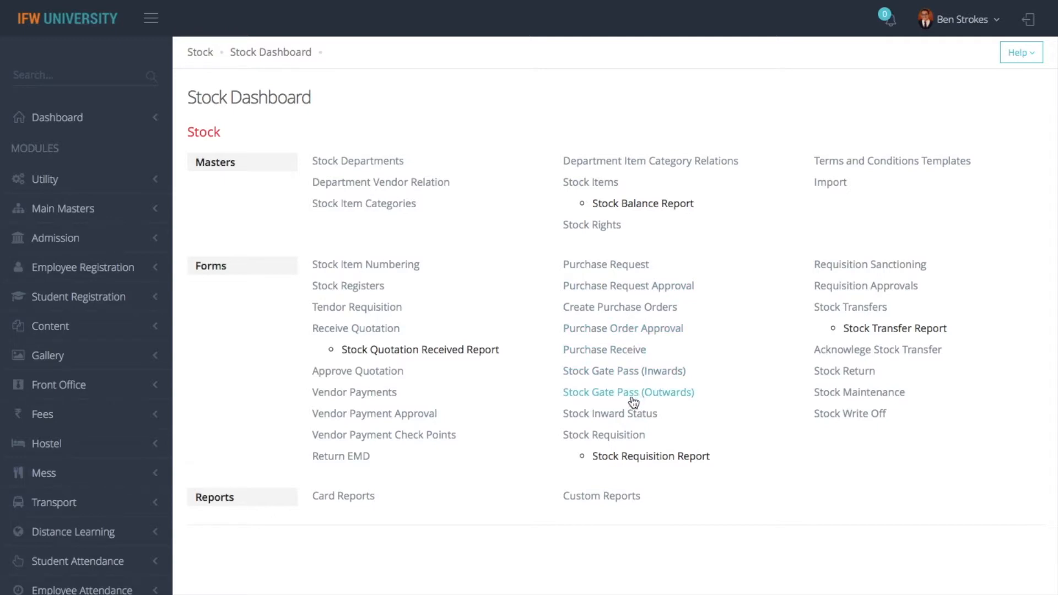
# Load pending inward gate pass 3 with its 20 HP Laptops into a new Stock Inward Status entry
pyautogui.click(627, 414)
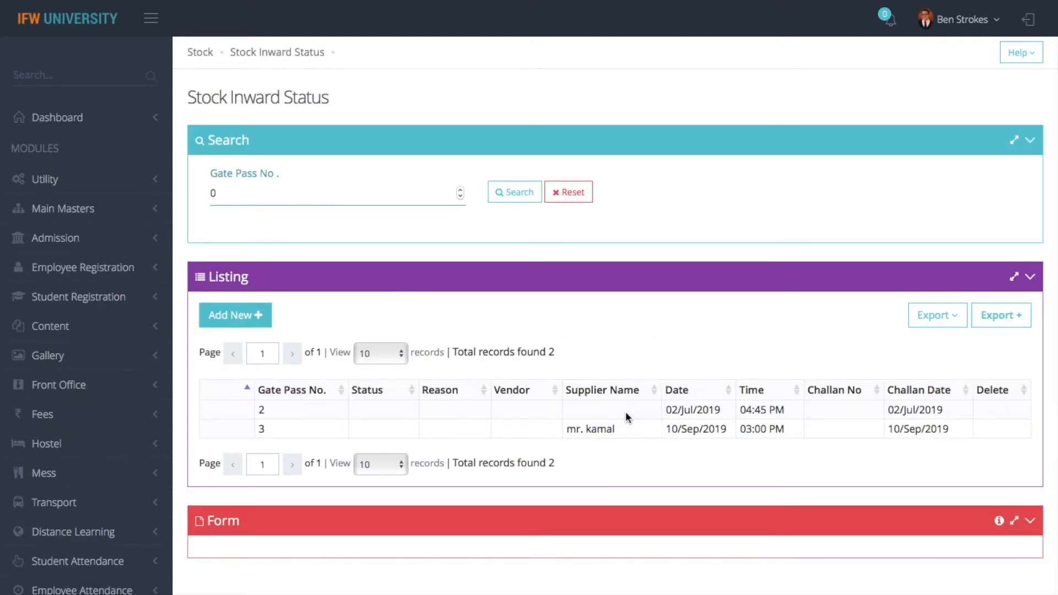
pyautogui.click(232, 315)
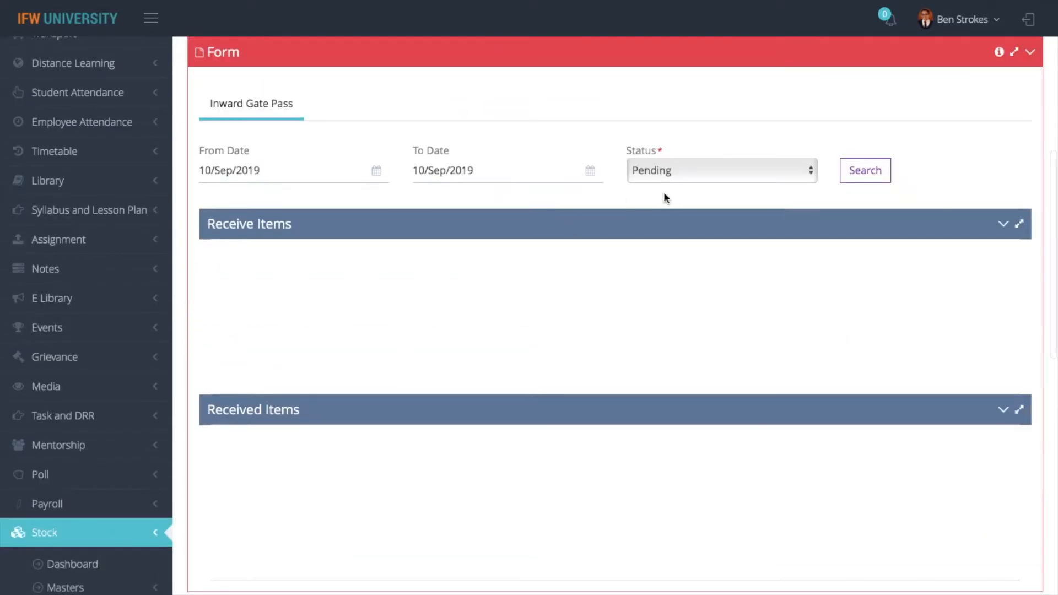
pyautogui.click(863, 172)
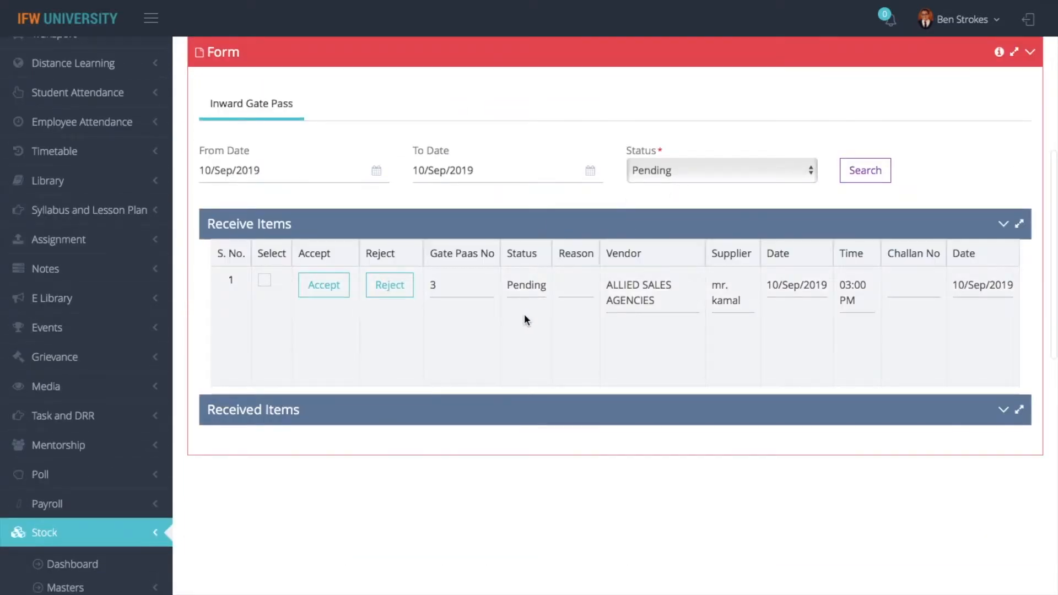
pyautogui.click(265, 282)
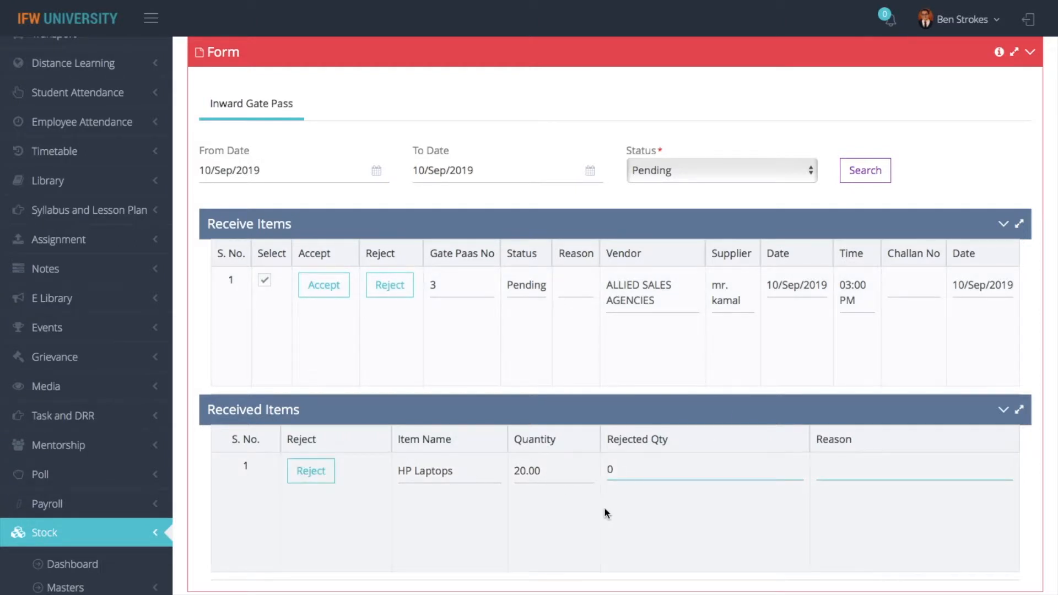
pyautogui.click(633, 470)
pyautogui.scroll(10, 838, 483)
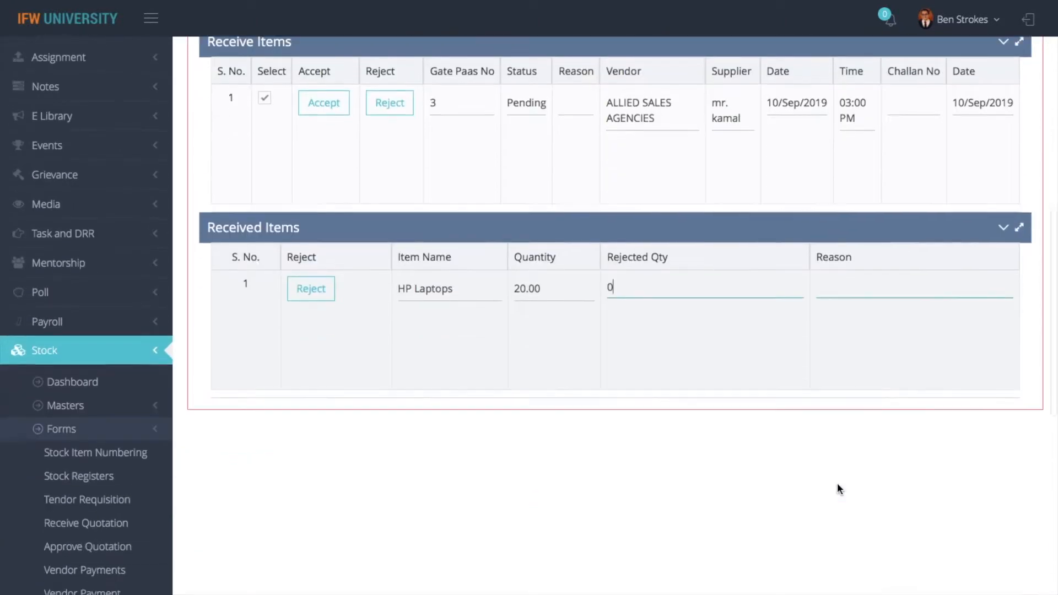
pyautogui.scroll(-10, 838, 483)
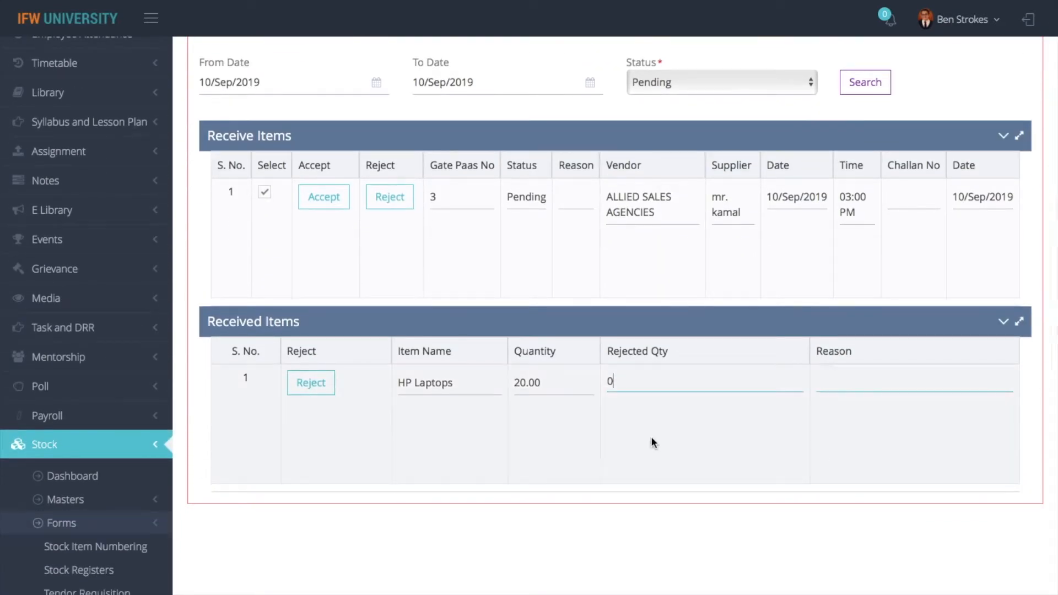
# Accept gate pass 3 with no laptops rejected, then go to Purchase Receive
pyautogui.click(328, 203)
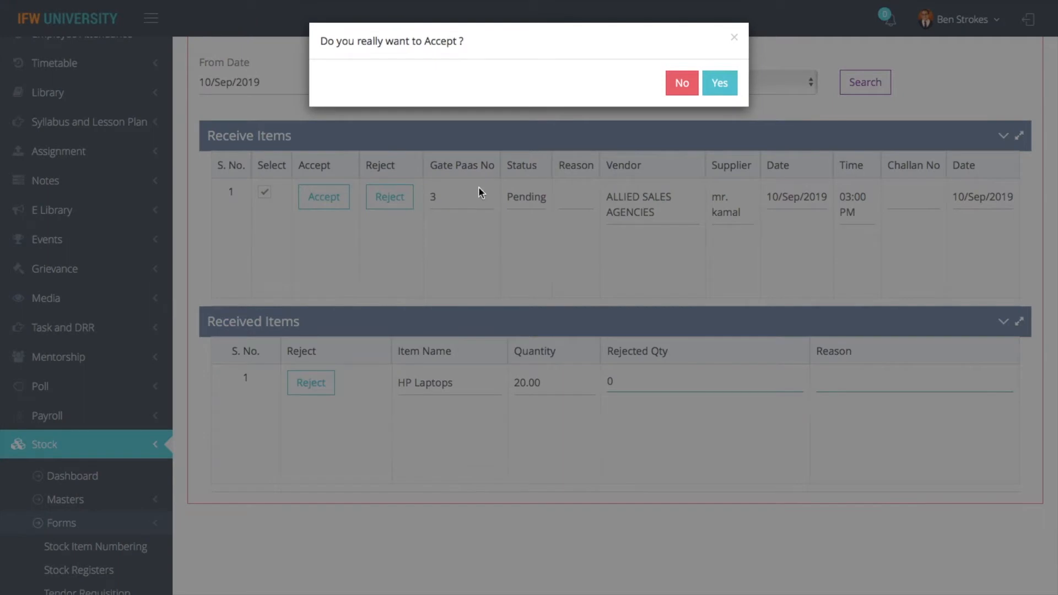
pyautogui.click(722, 89)
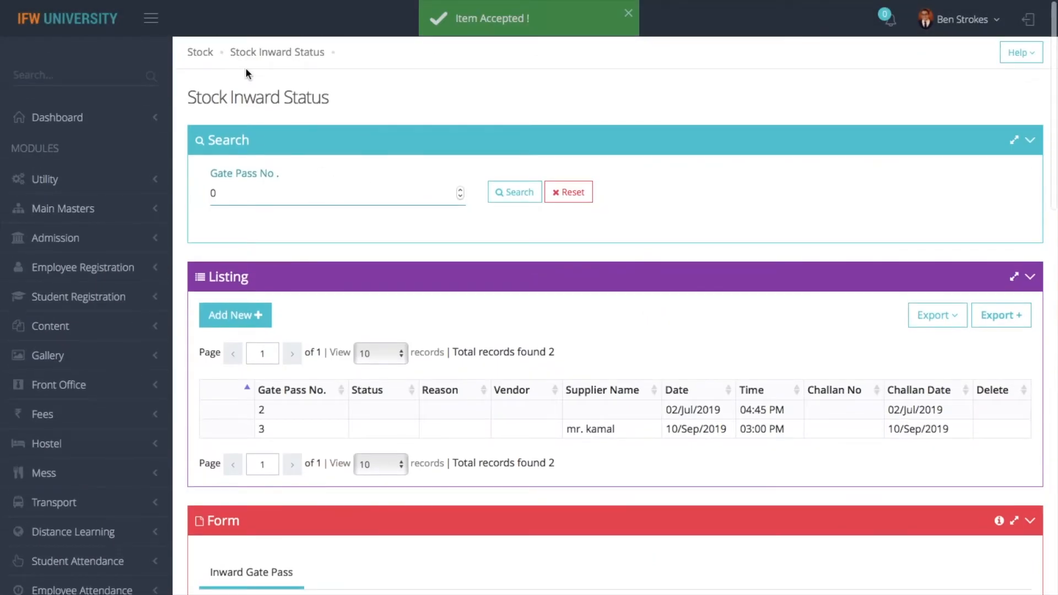
pyautogui.click(200, 52)
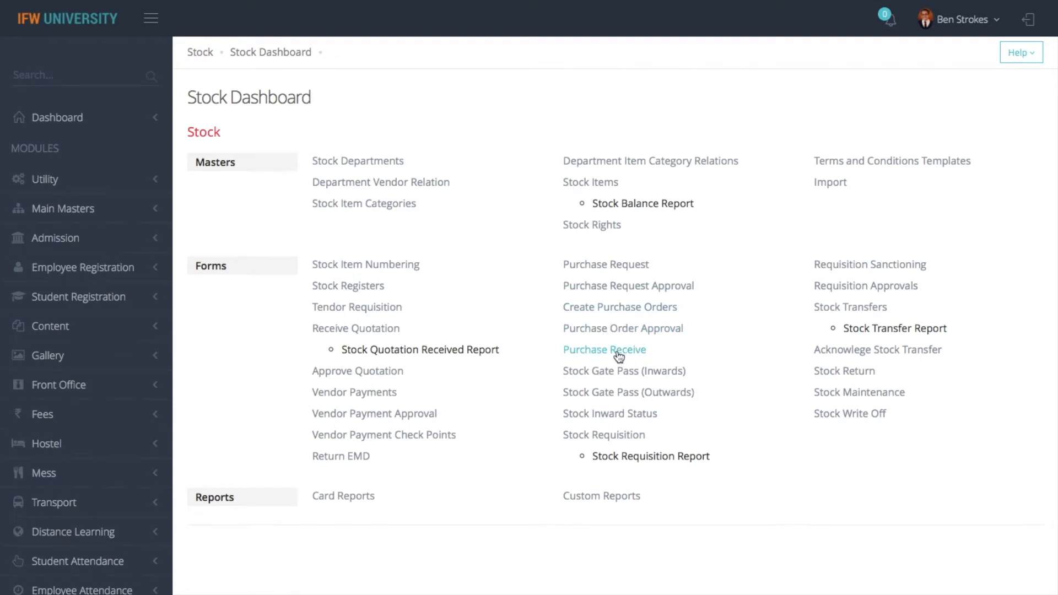
pyautogui.click(565, 350)
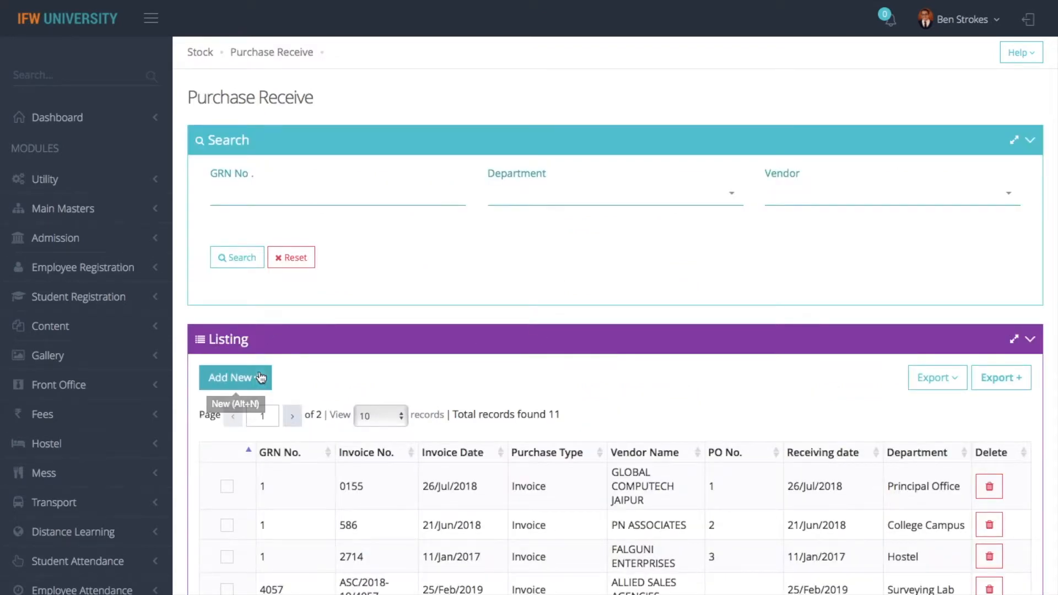
# Start a new purchase receipt with Department Admin Office and Gate Pass No. 3
pyautogui.click(235, 378)
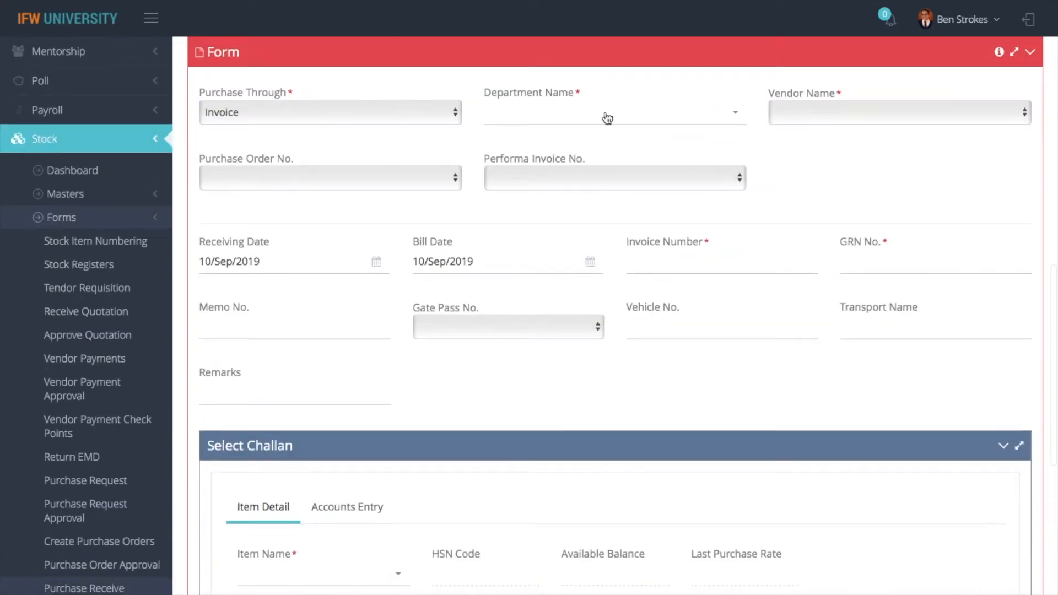
pyautogui.click(543, 114)
pyautogui.write('admin')
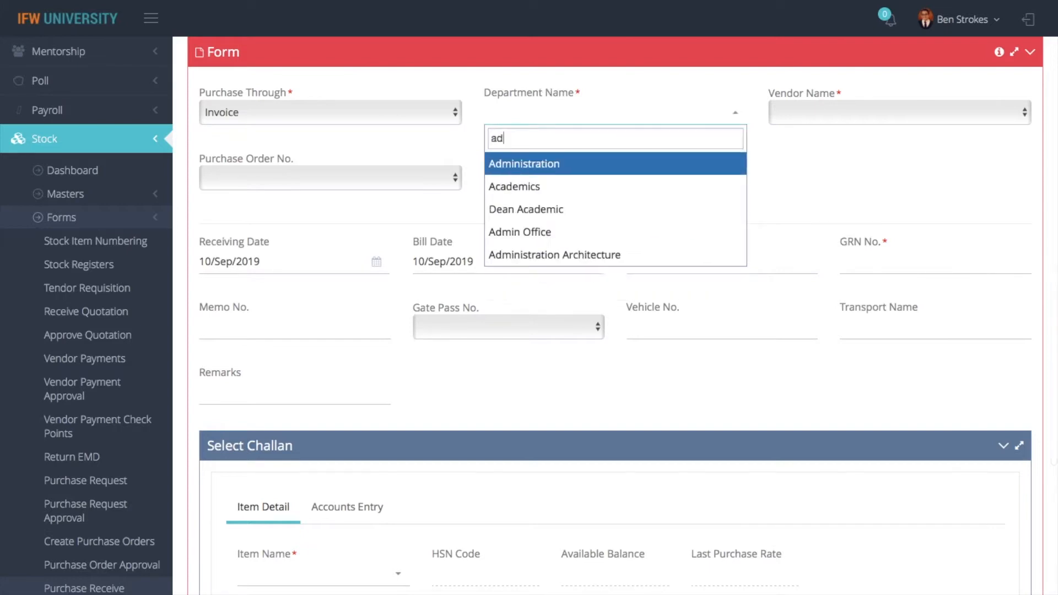
pyautogui.click(543, 189)
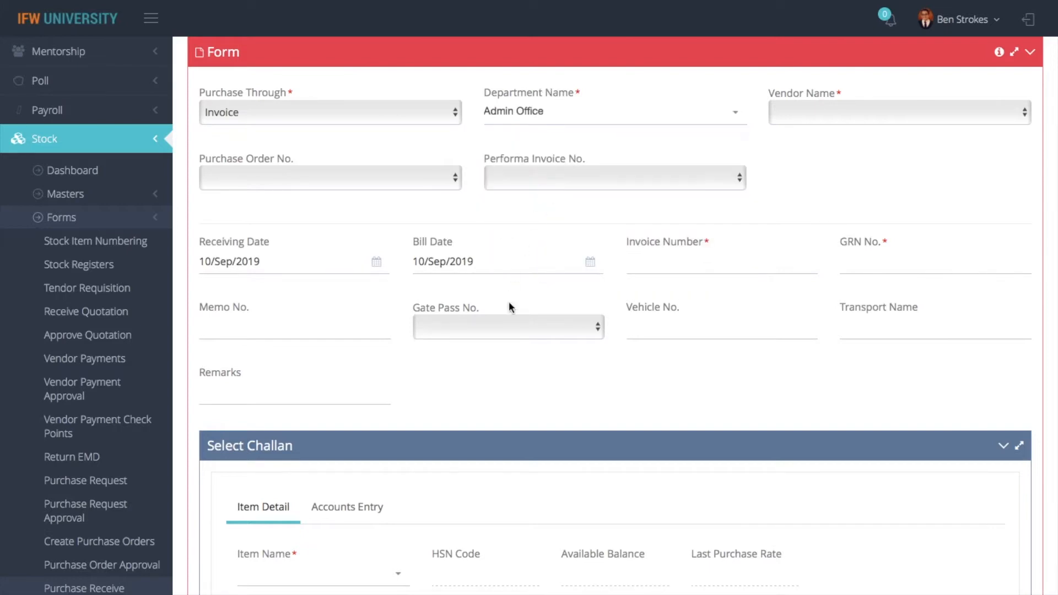
pyautogui.click(496, 328)
pyautogui.click(470, 359)
pyautogui.scroll(-10, 471, 359)
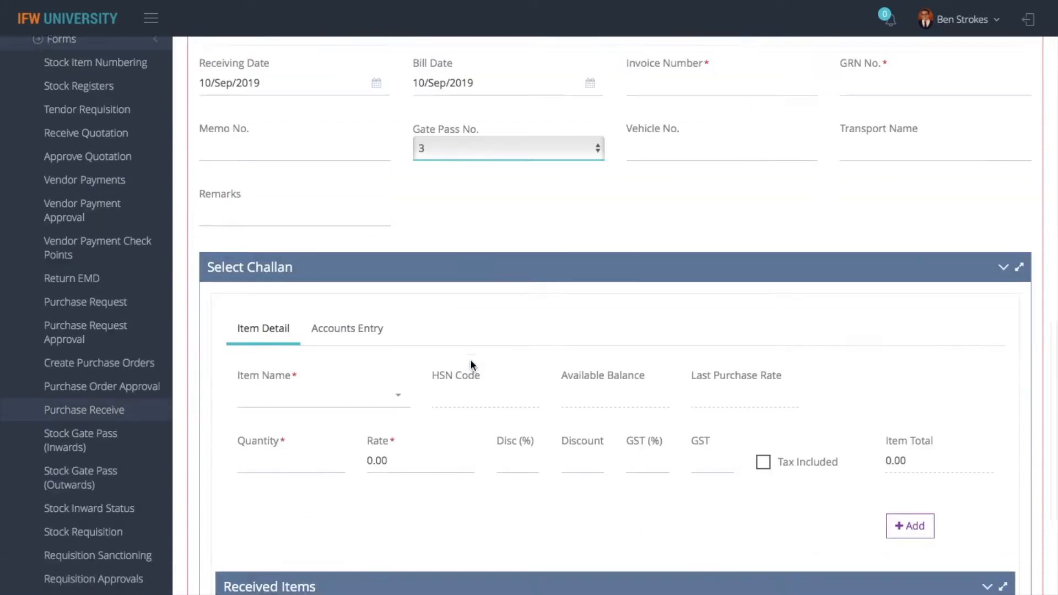
pyautogui.scroll(15, 471, 361)
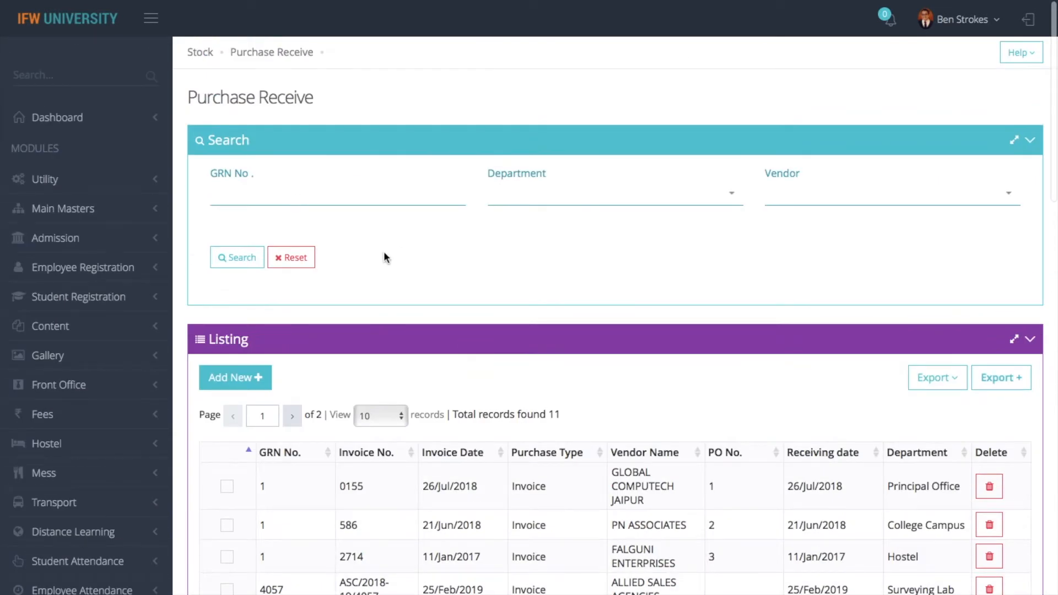
# Open Stock Requisition from the Stock Dashboard and view its report options
pyautogui.click(199, 53)
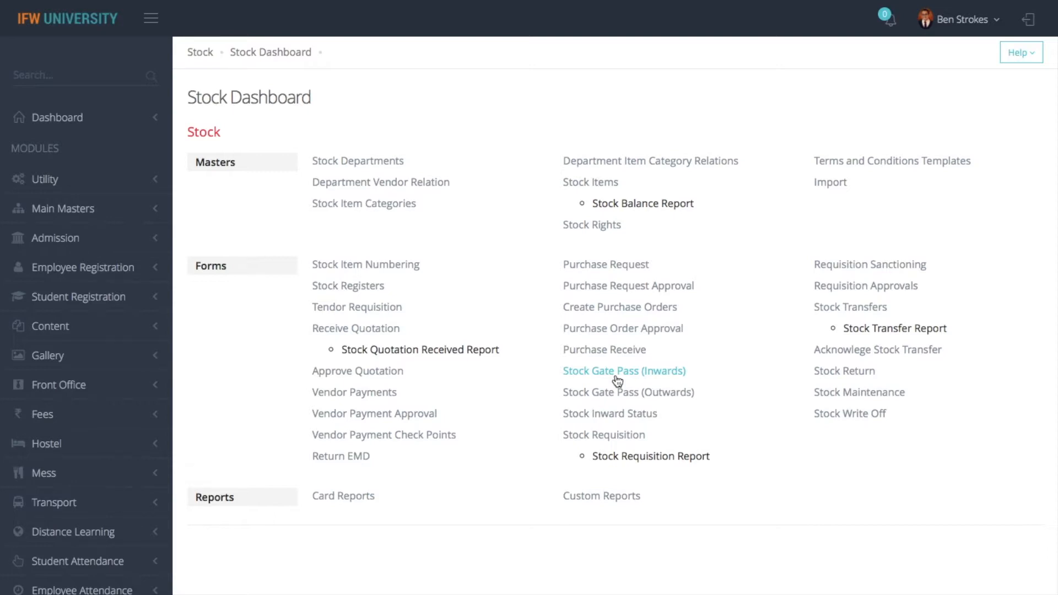
pyautogui.click(613, 435)
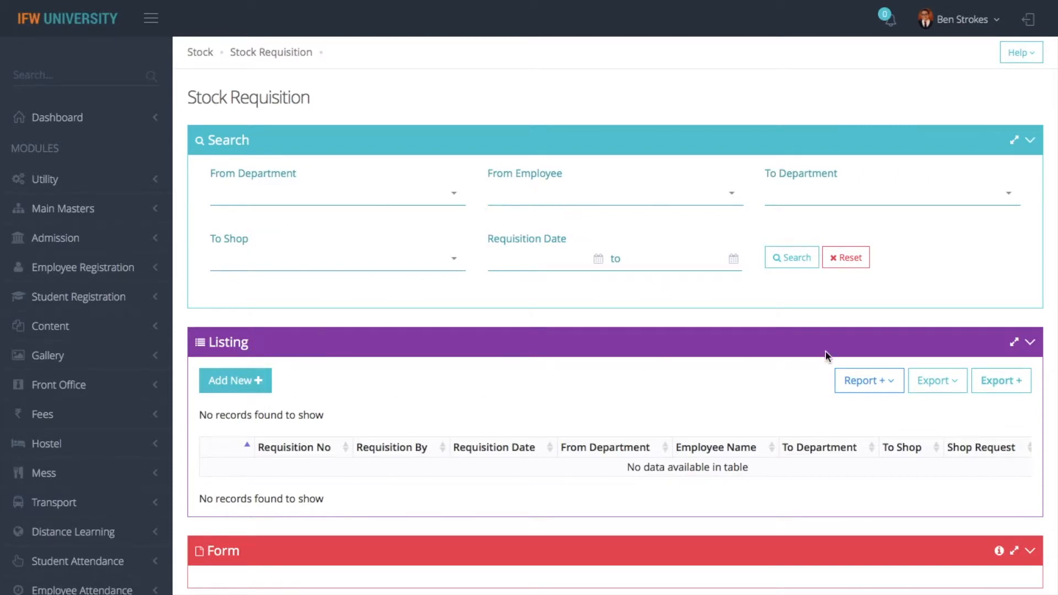
pyautogui.click(889, 389)
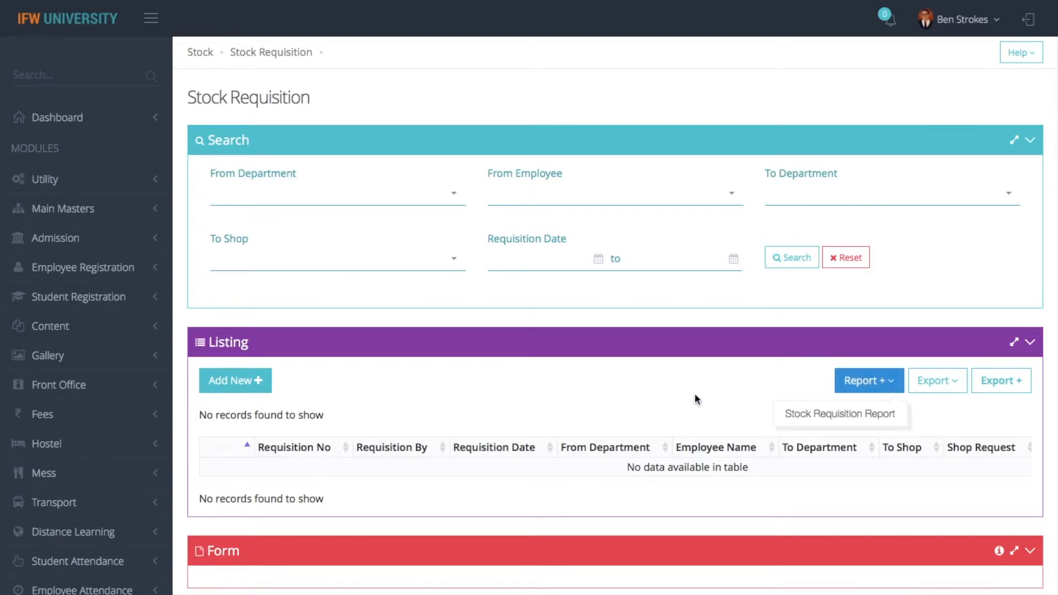
# Dismiss the report choices and start a new requisition from Admin Office
pyautogui.click(666, 390)
pyautogui.click(251, 383)
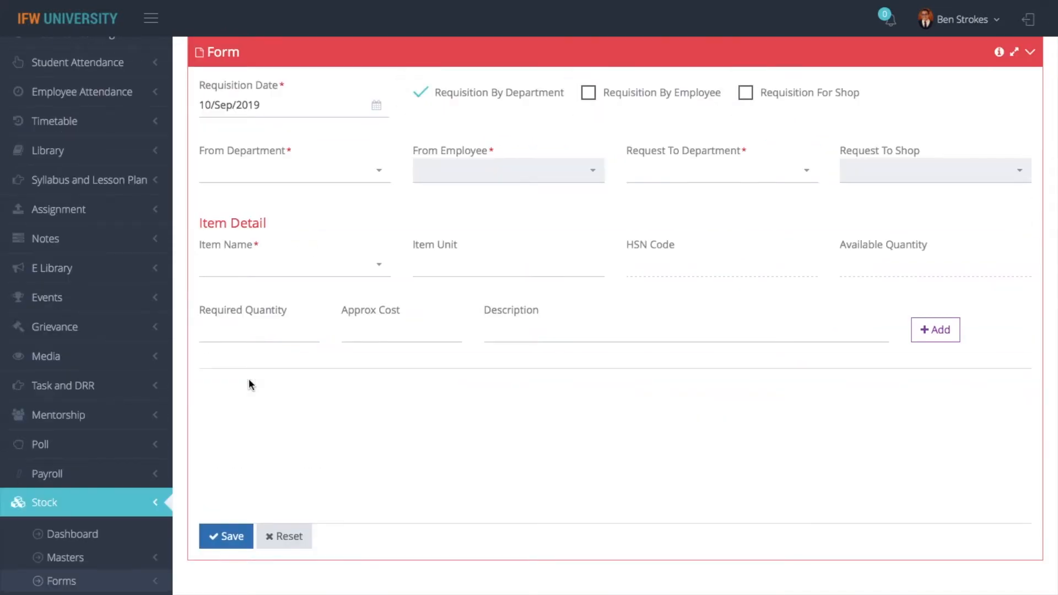
pyautogui.click(347, 174)
pyautogui.write('admin')
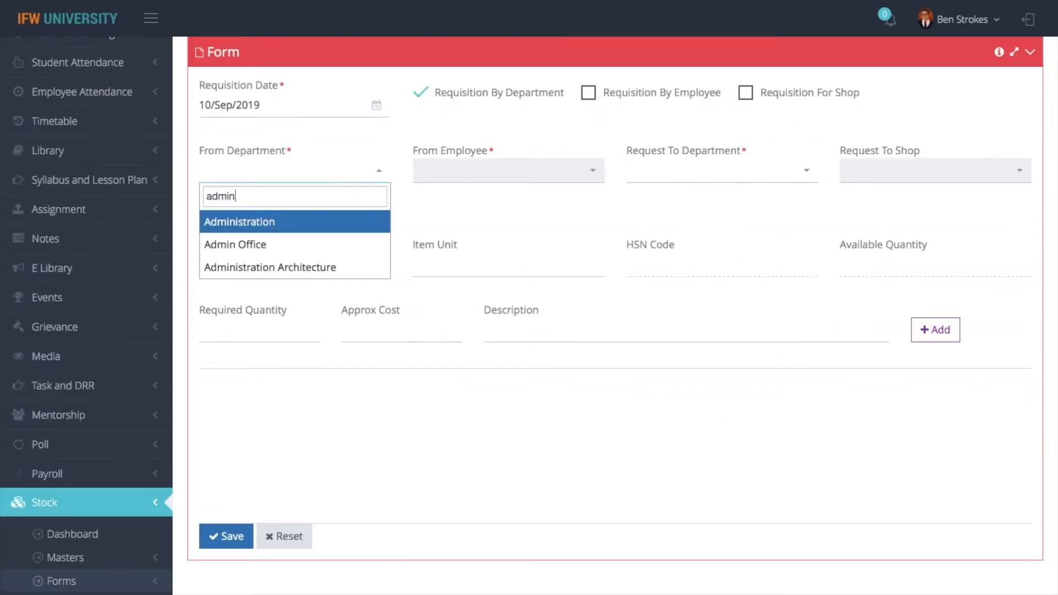
pyautogui.click(298, 245)
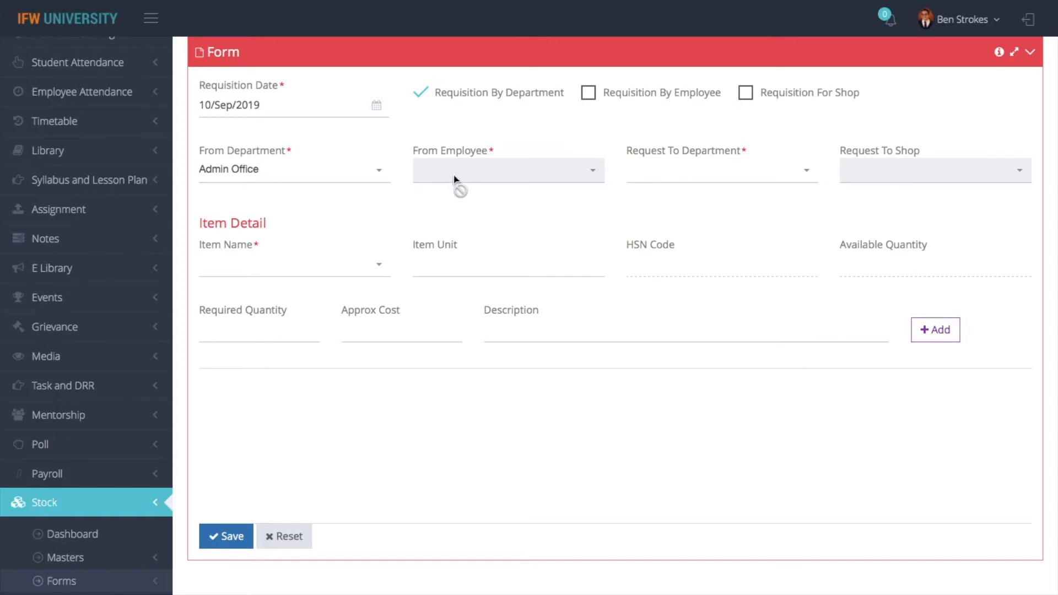
# Set CENTRAL STORE as the department to request from and bring up the item choices
pyautogui.click(688, 186)
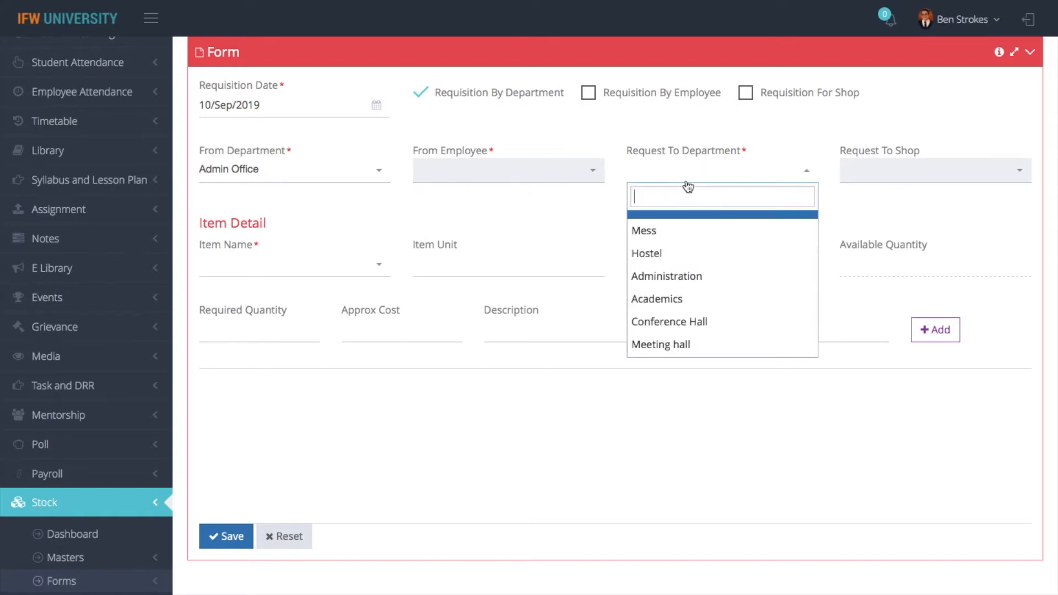
pyautogui.write('centr')
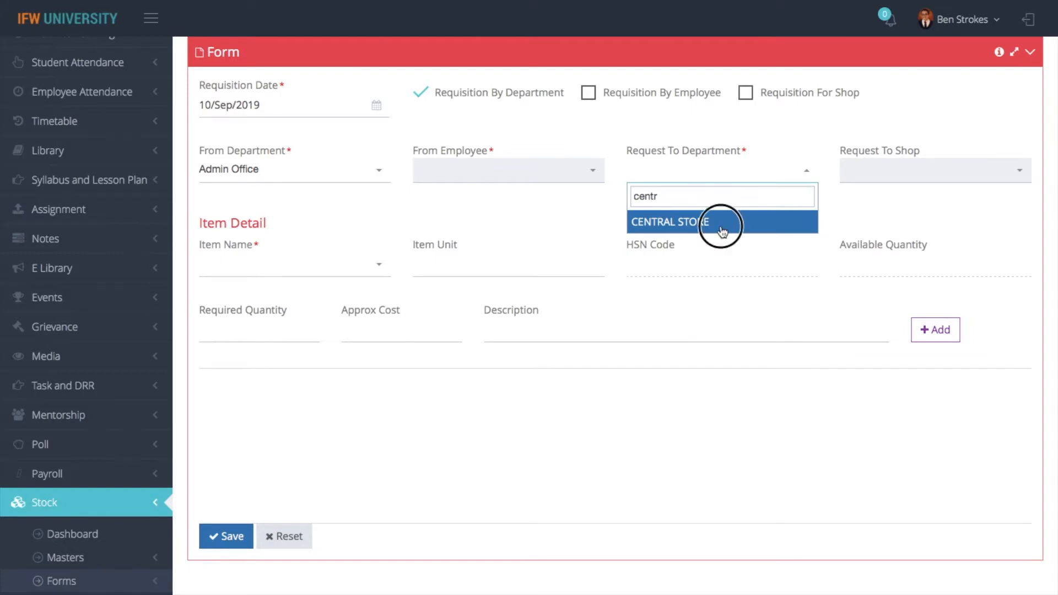
pyautogui.click(719, 221)
pyautogui.click(251, 275)
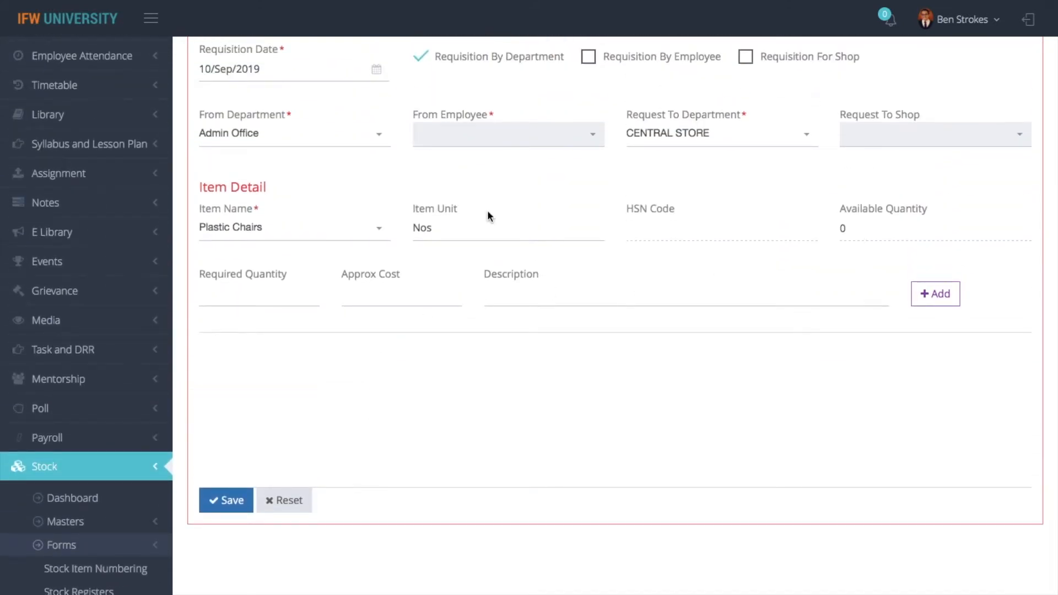
pyautogui.click(283, 231)
# Add Tables with a required quantity of 10 to the requisition
pyautogui.click(255, 356)
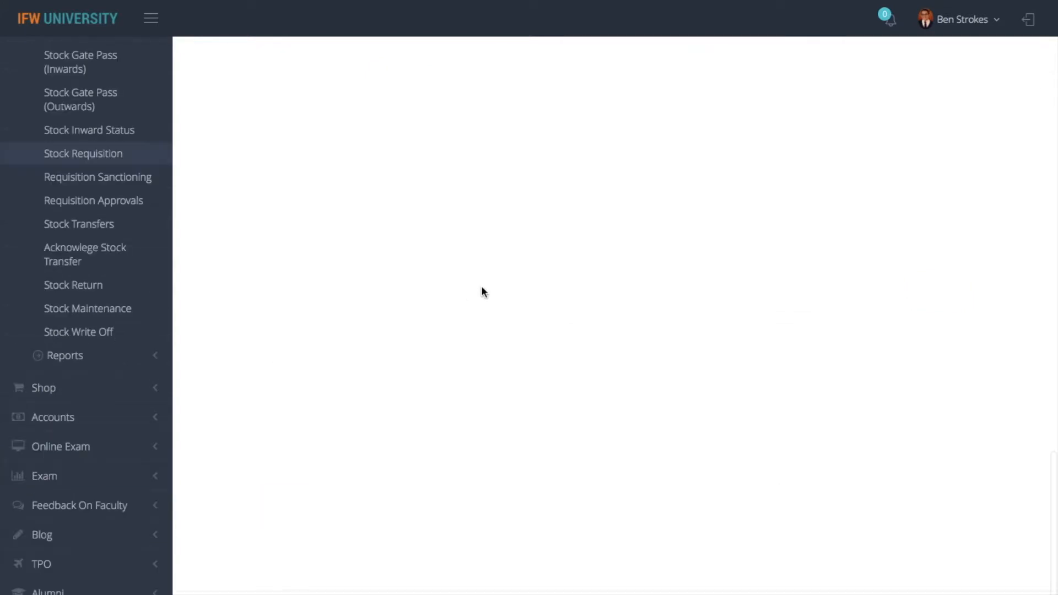
pyautogui.scroll(18, 532, 337)
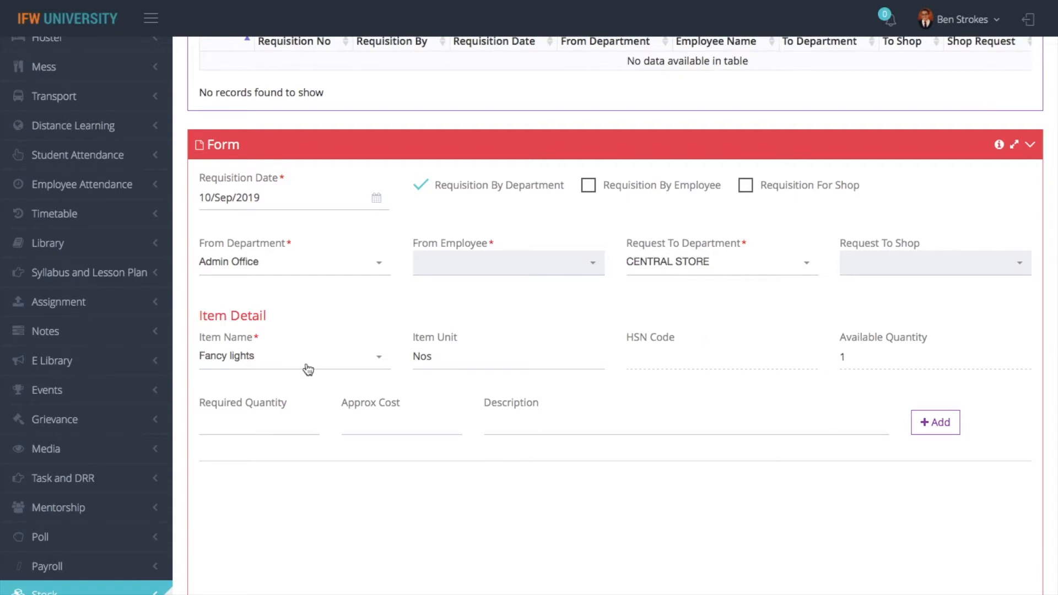
pyautogui.click(258, 422)
pyautogui.click(273, 363)
pyautogui.click(243, 534)
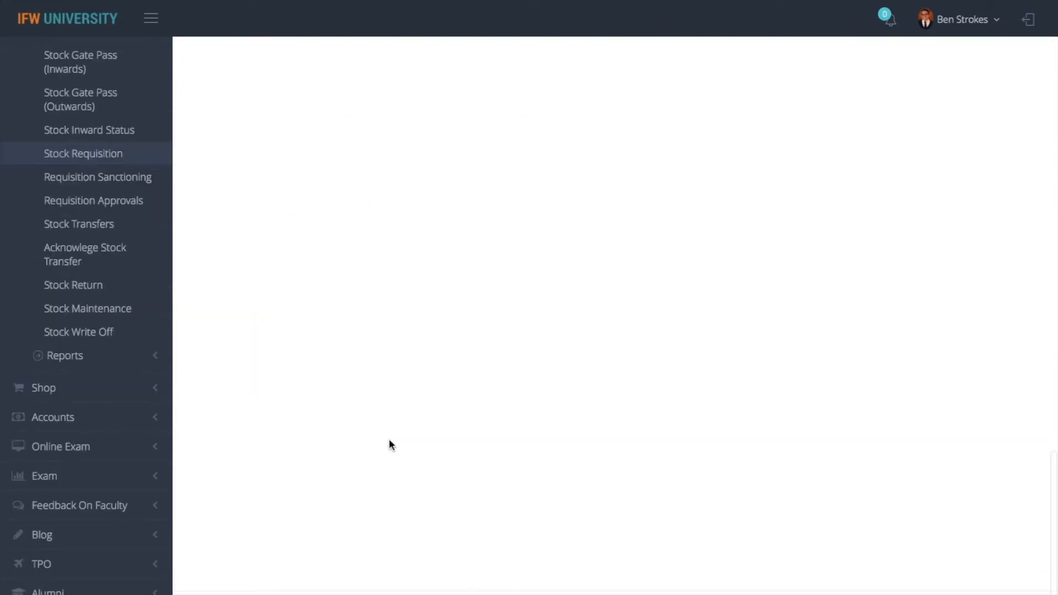
pyautogui.click(230, 372)
pyautogui.write('10')
pyautogui.click(350, 379)
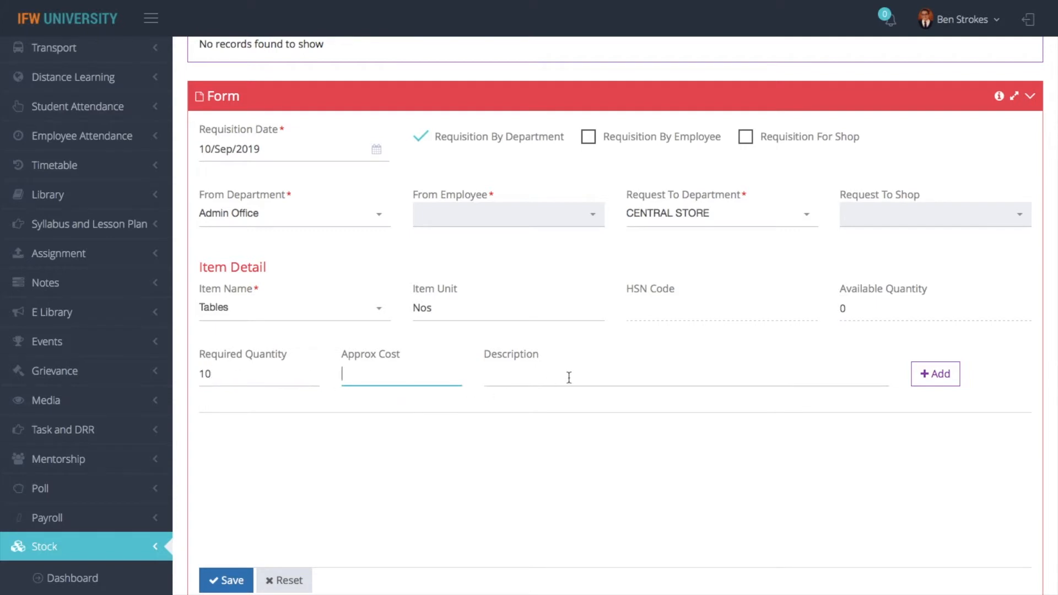
pyautogui.click(936, 374)
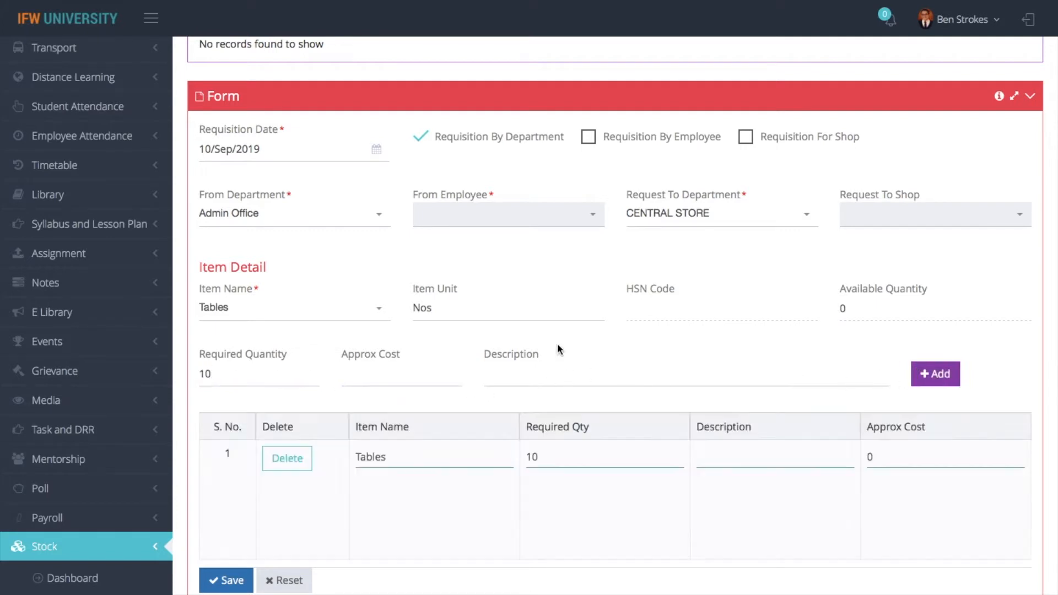
# Add 3 Revolving Chairs (old) as the second requisition item
pyautogui.click(327, 316)
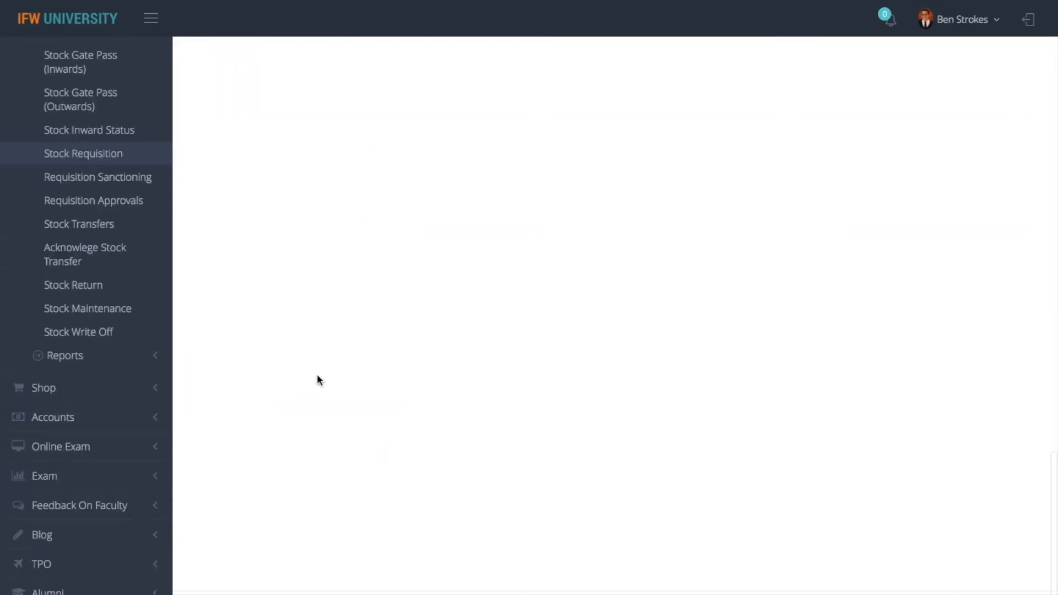
pyautogui.scroll(14, 379, 316)
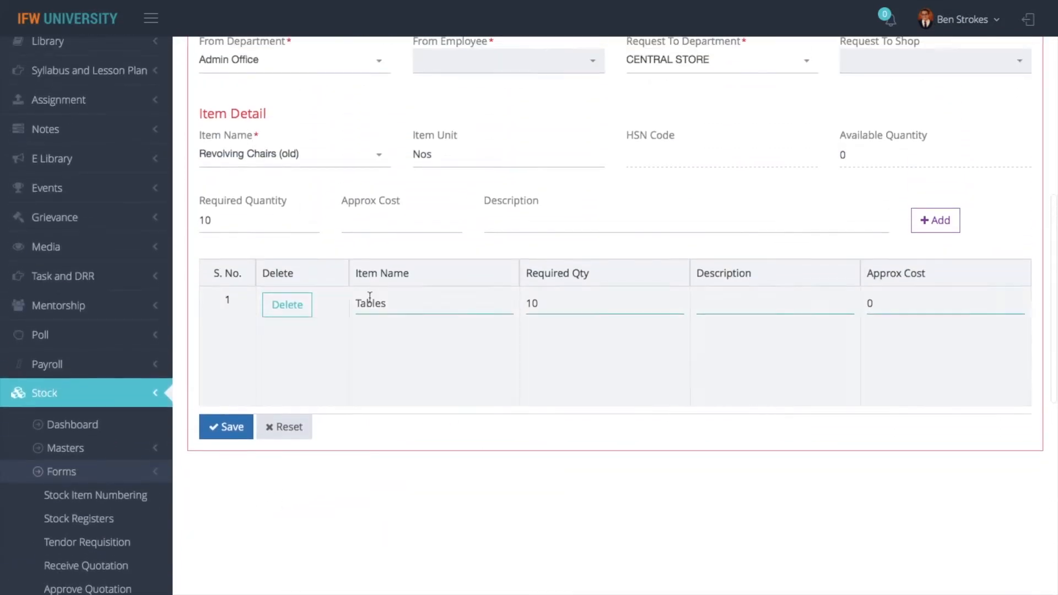
pyautogui.click(286, 220)
pyautogui.press('BackSpace')
pyautogui.press('BackSpace')
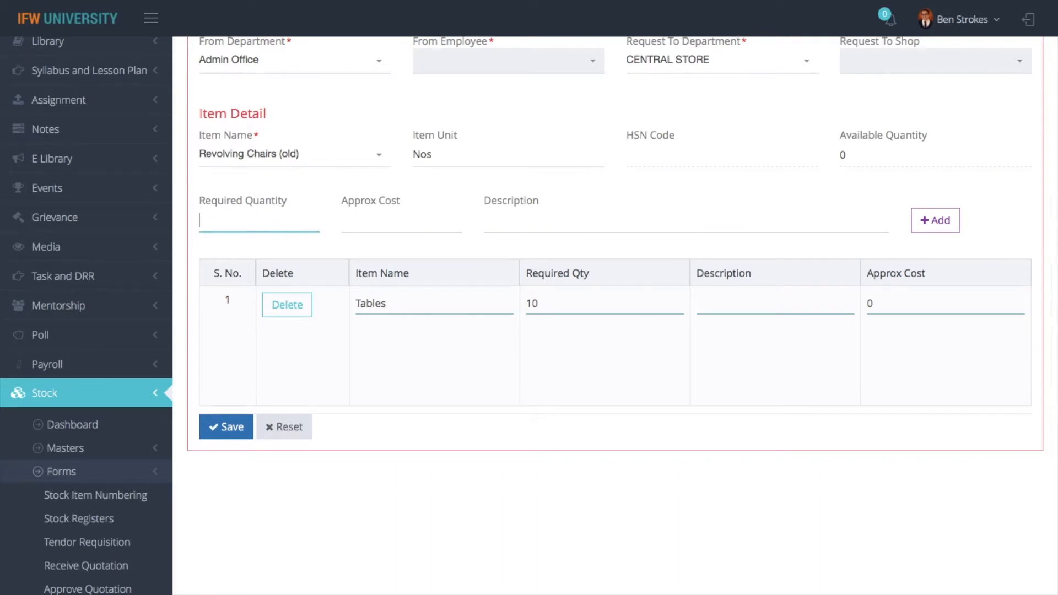
pyautogui.write('3')
pyautogui.click(936, 221)
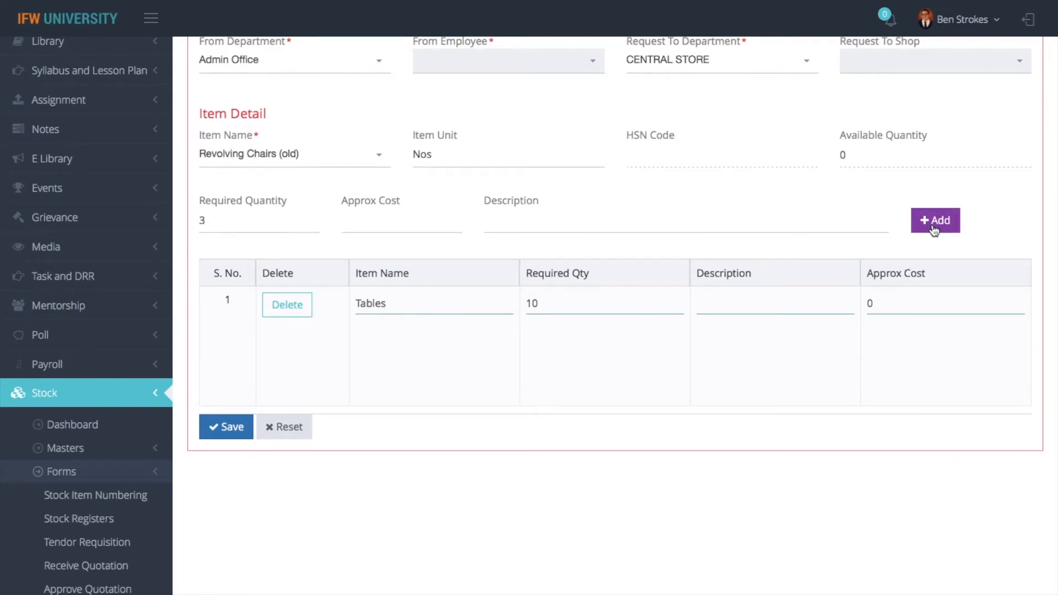
# Save requisition 1 and open a fresh requisition form
pyautogui.scroll(5, 609, 383)
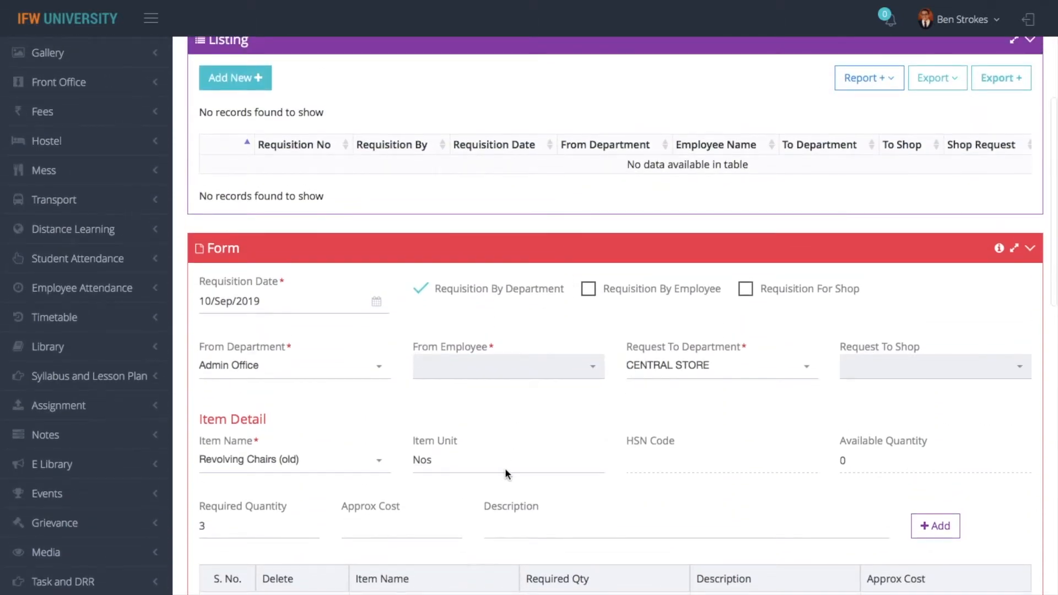
pyautogui.scroll(-5, 505, 472)
pyautogui.click(243, 369)
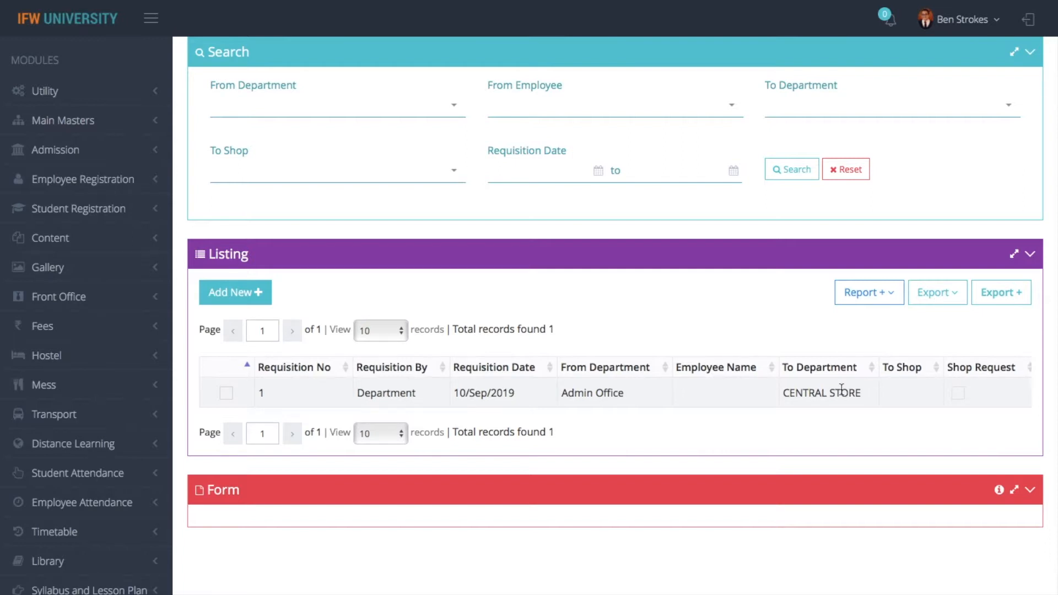
pyautogui.click(236, 293)
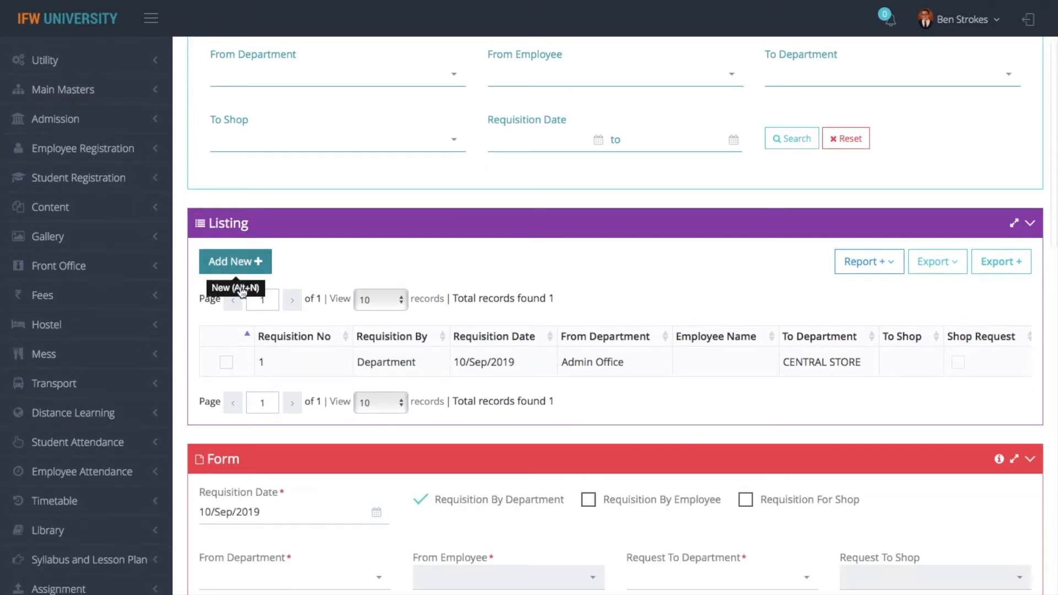
# Make the requisition by an employee of the Academics department
pyautogui.click(348, 171)
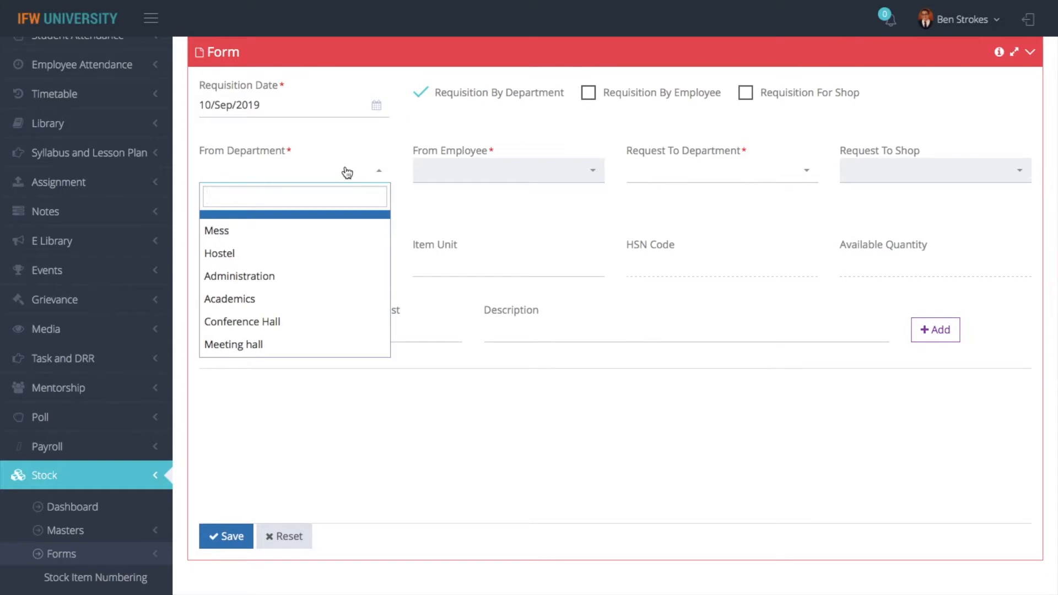
pyautogui.click(589, 93)
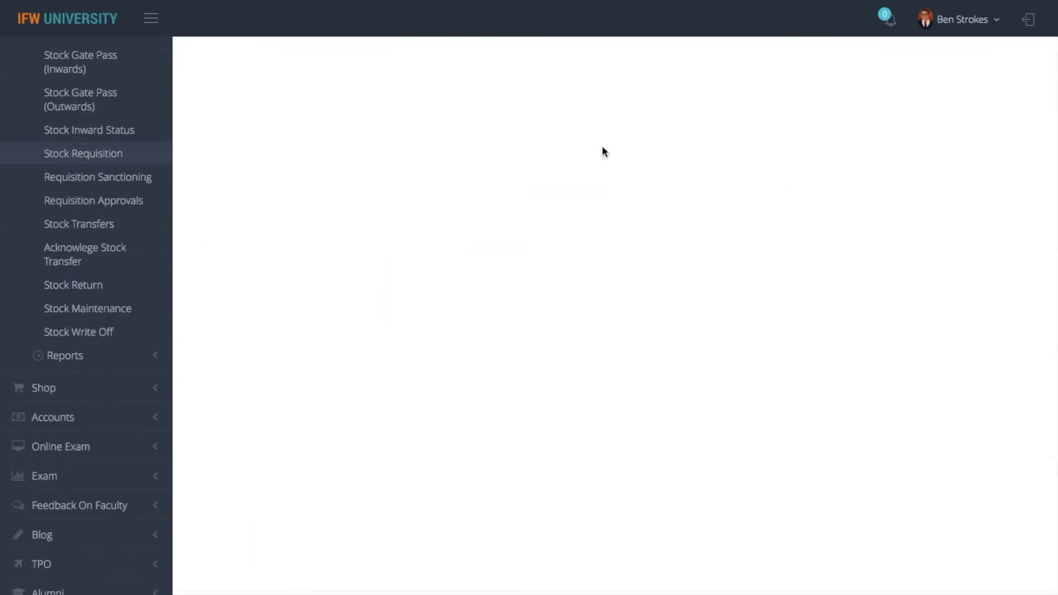
pyautogui.scroll(11, 615, 304)
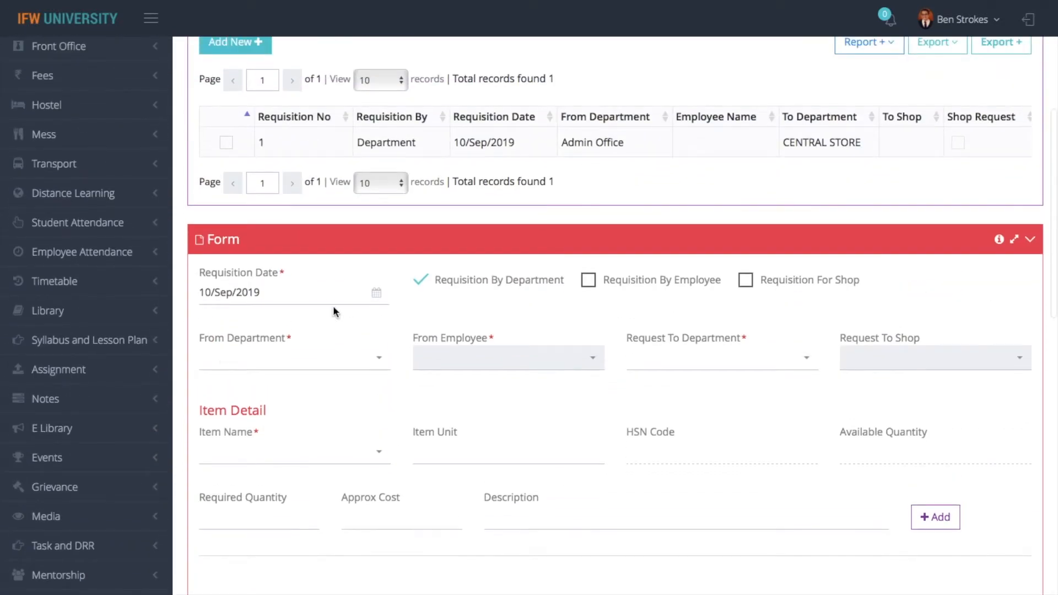
pyautogui.click(594, 281)
pyautogui.click(271, 359)
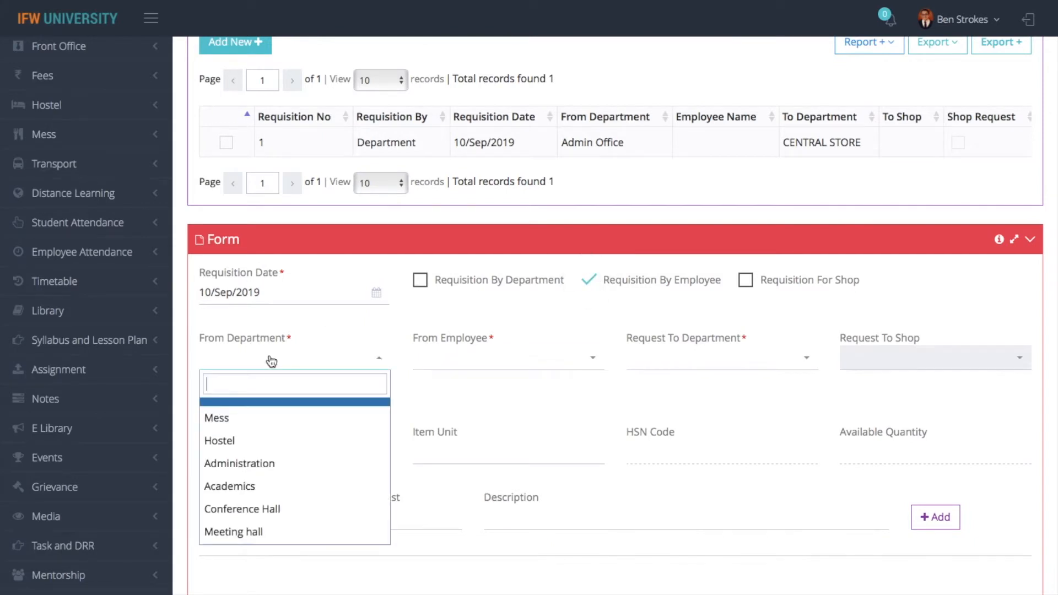
pyautogui.write('aca')
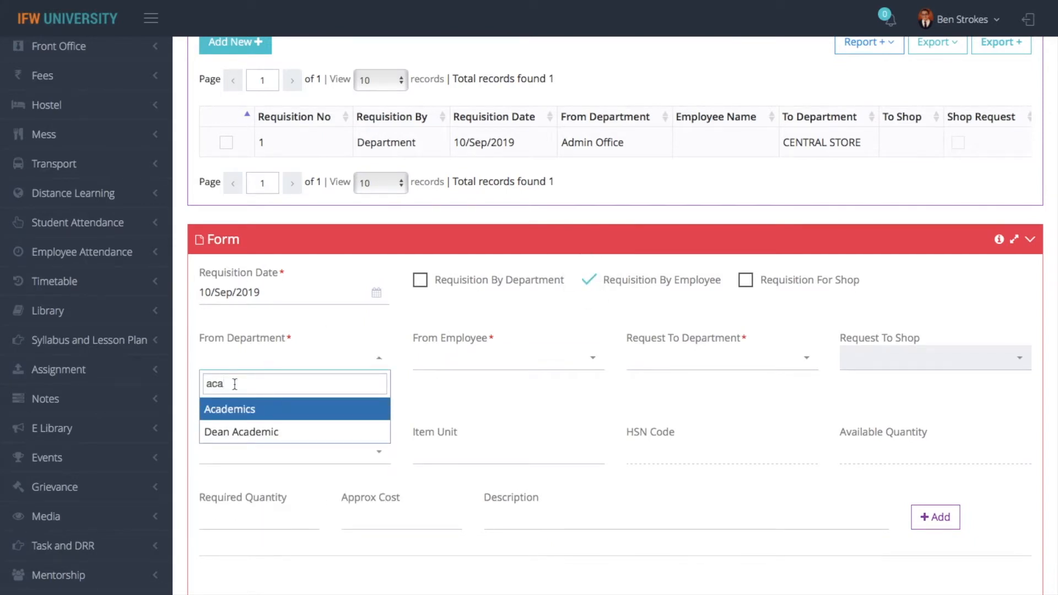
pyautogui.click(248, 411)
pyautogui.click(473, 357)
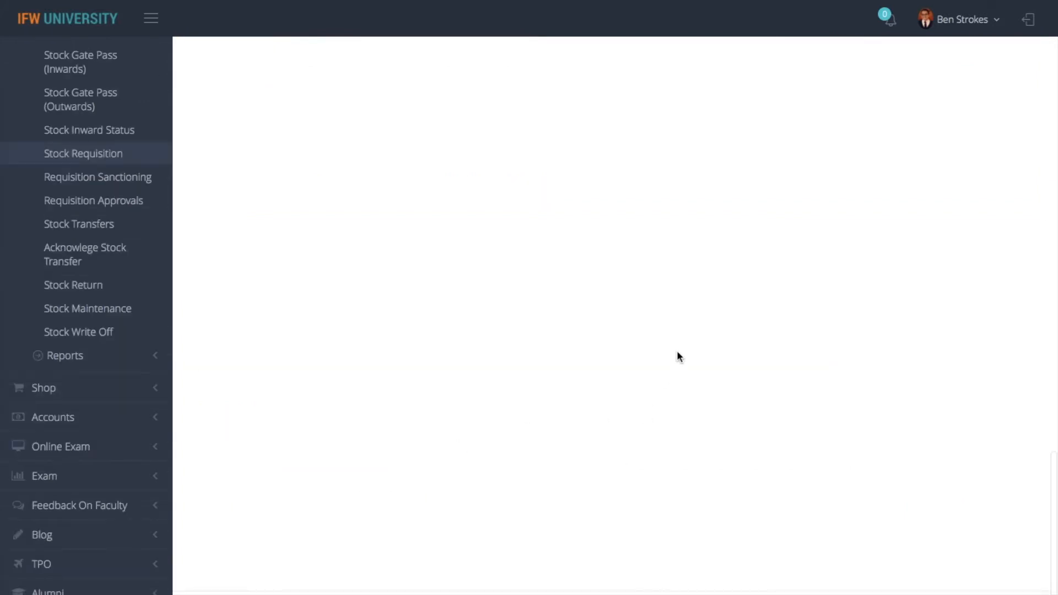
# Request the stock from CENTRAL STORE
pyautogui.scroll(16, 677, 351)
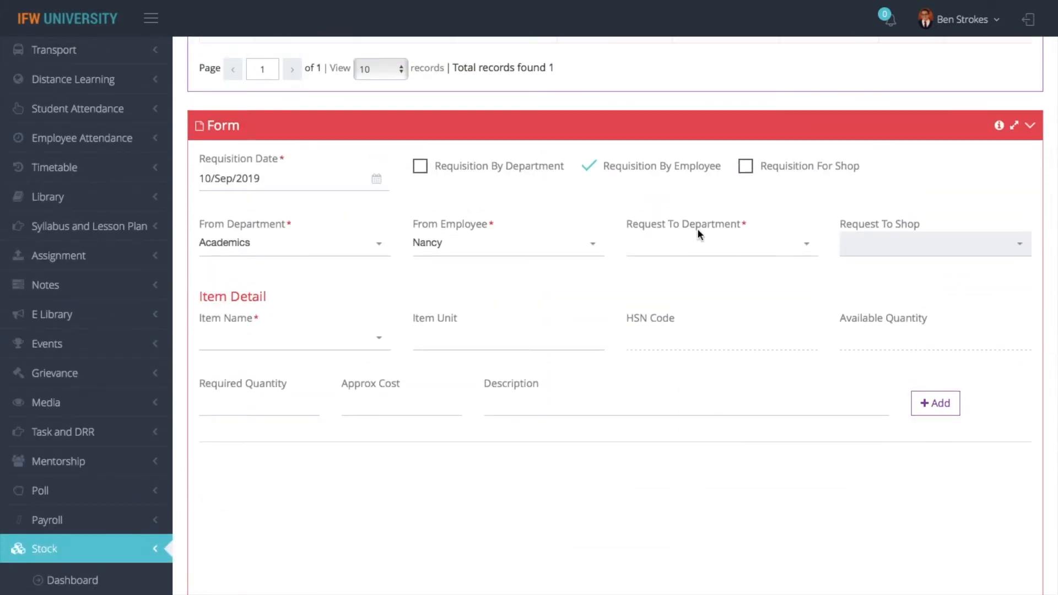
pyautogui.click(700, 243)
pyautogui.write('ce')
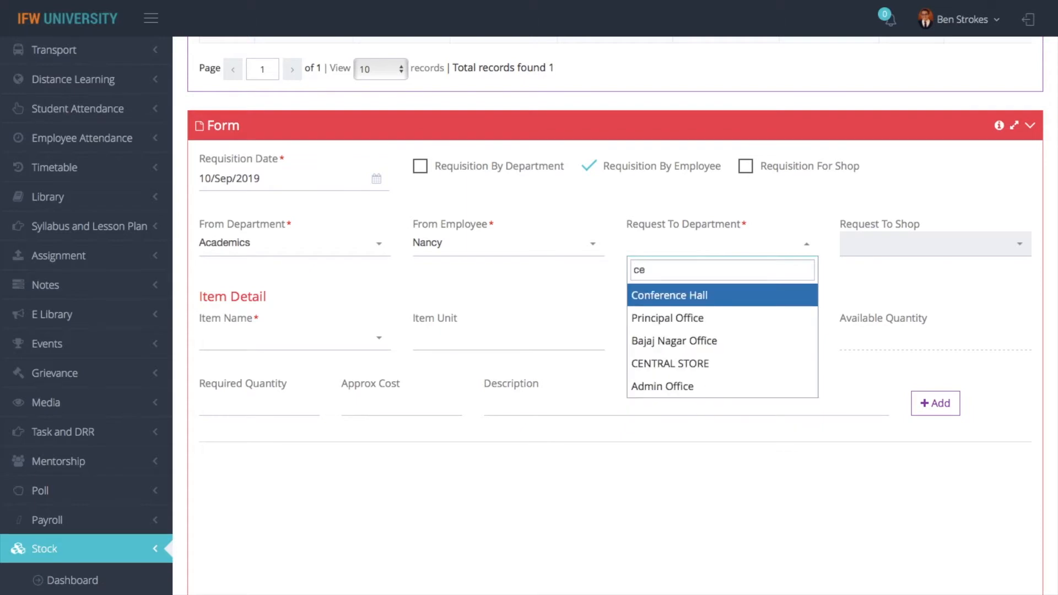
pyautogui.click(664, 362)
# Add 1 LCD Projector with accessories and save the employee requisition
pyautogui.click(319, 337)
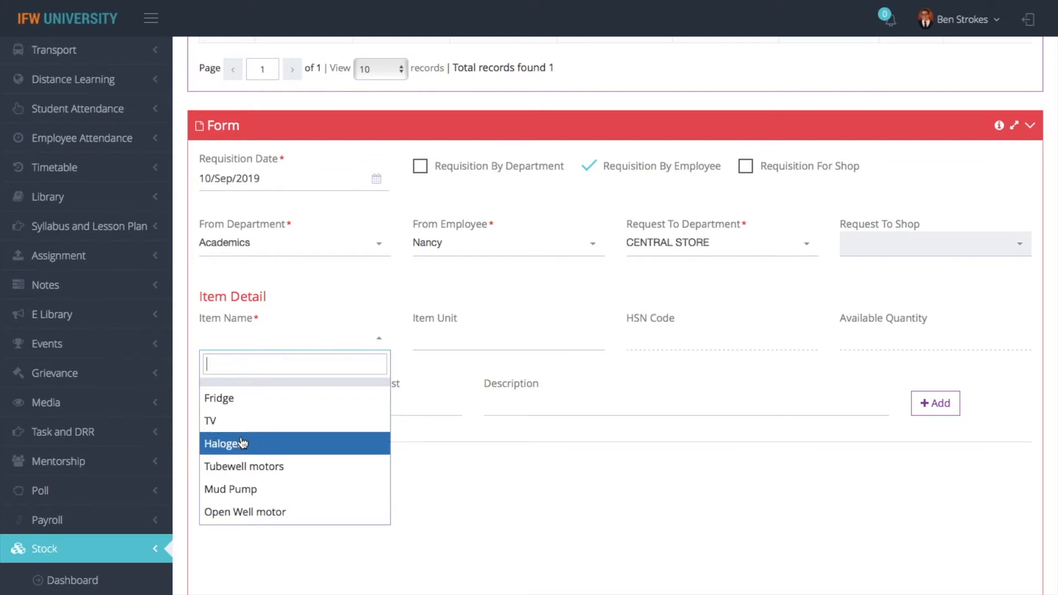
pyautogui.scroll(-4, 248, 494)
pyautogui.scroll(-3, 248, 495)
pyautogui.scroll(3, 248, 499)
pyautogui.click(284, 420)
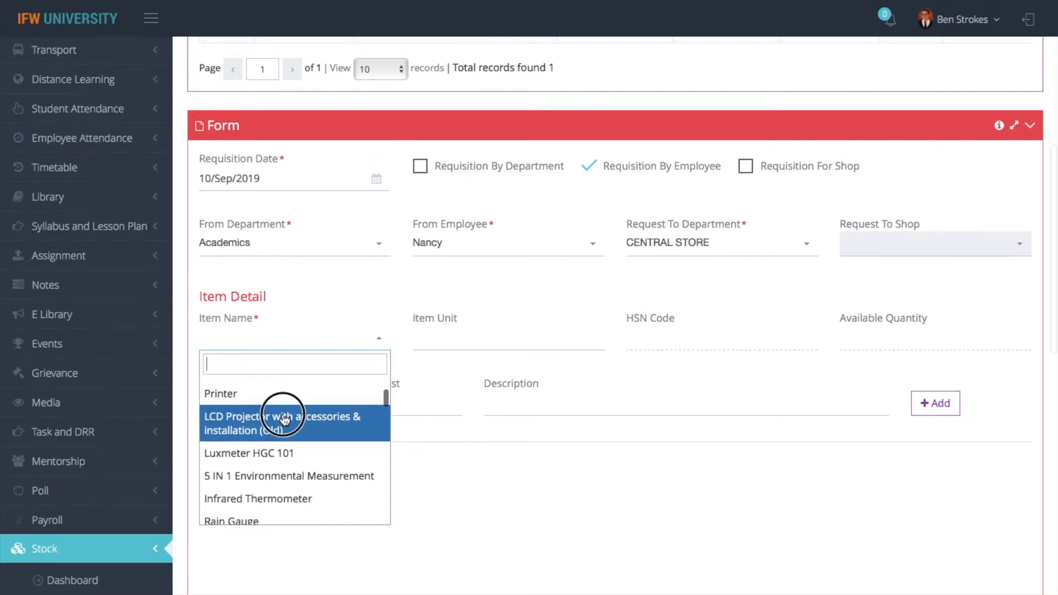
pyautogui.scroll(-10, 318, 372)
pyautogui.scroll(8, 369, 312)
pyautogui.click(277, 337)
pyautogui.write('1')
pyautogui.click(935, 339)
pyautogui.click(224, 546)
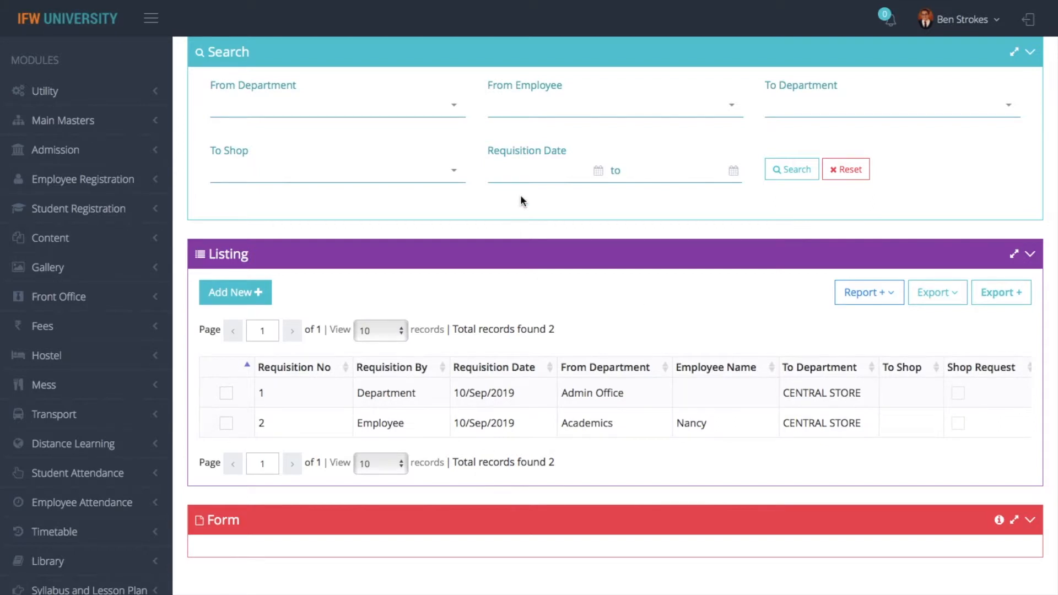
# Search requisitions dated 03/Sep/2019 to 10/Sep/2019
pyautogui.click(539, 170)
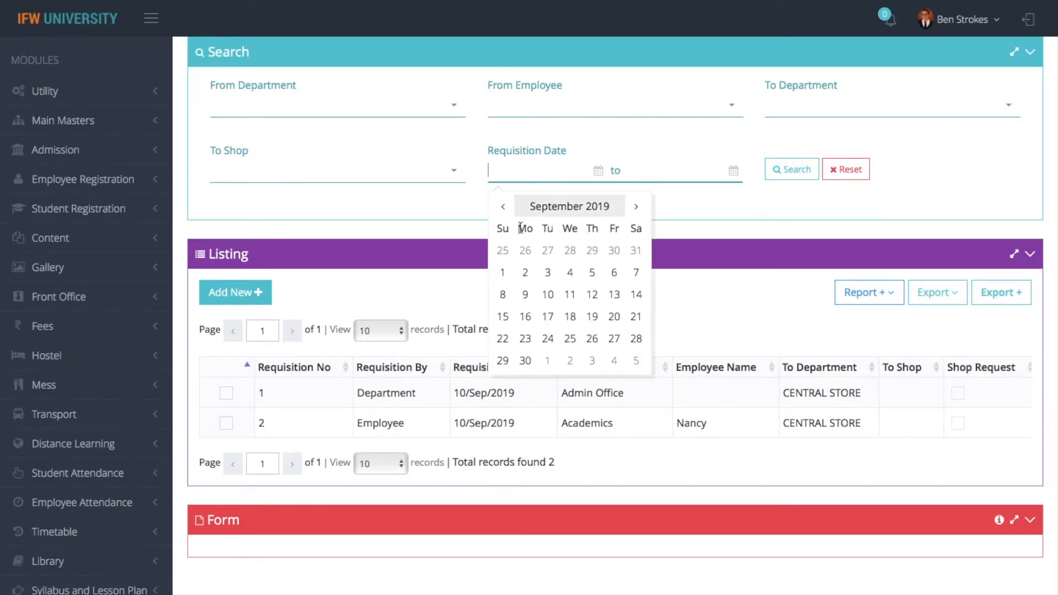
pyautogui.click(548, 274)
pyautogui.click(792, 169)
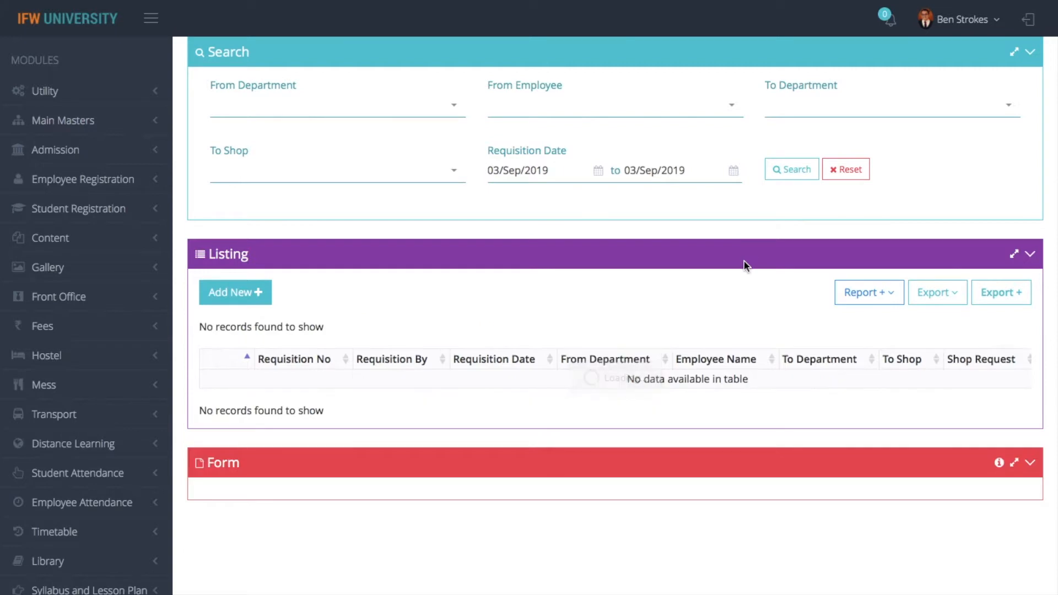
pyautogui.click(653, 169)
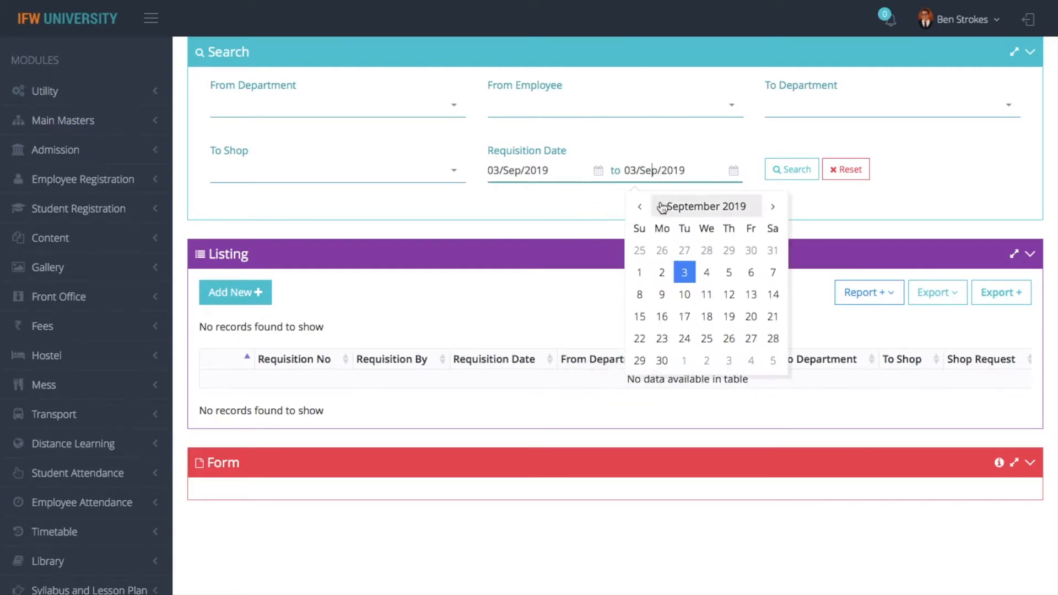
pyautogui.click(684, 296)
pyautogui.click(794, 169)
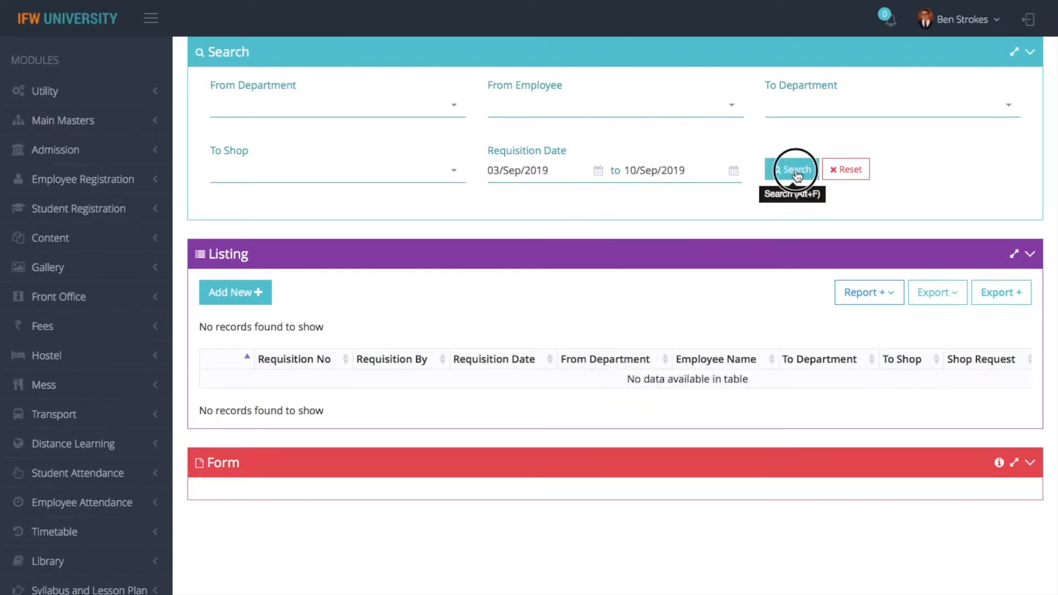
# Print the Stock Requisition Report, close it, and return to the Stock Dashboard
pyautogui.click(880, 299)
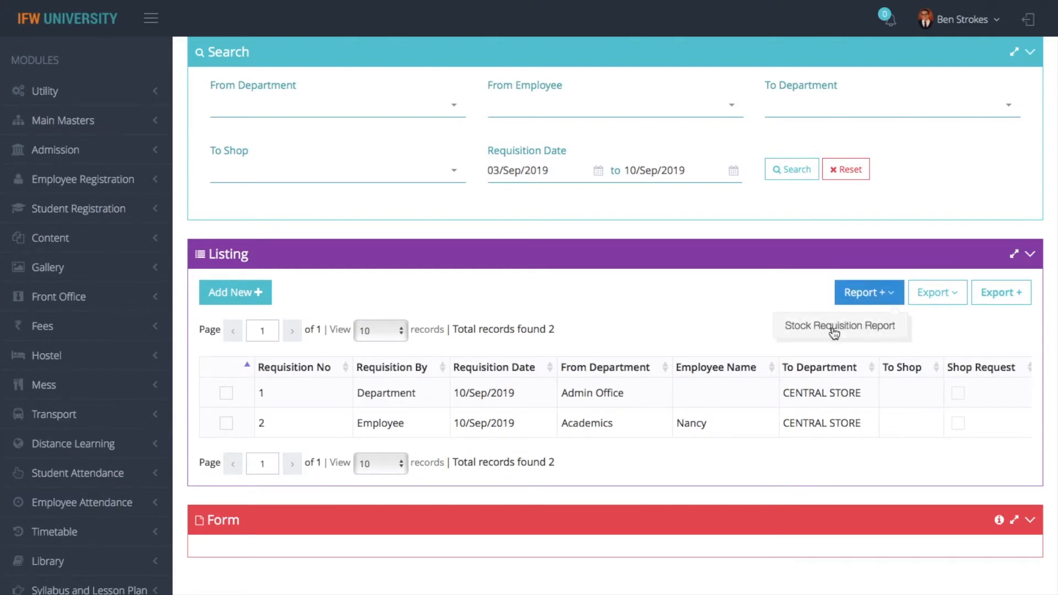
pyautogui.click(831, 329)
pyautogui.click(770, 280)
pyautogui.click(768, 323)
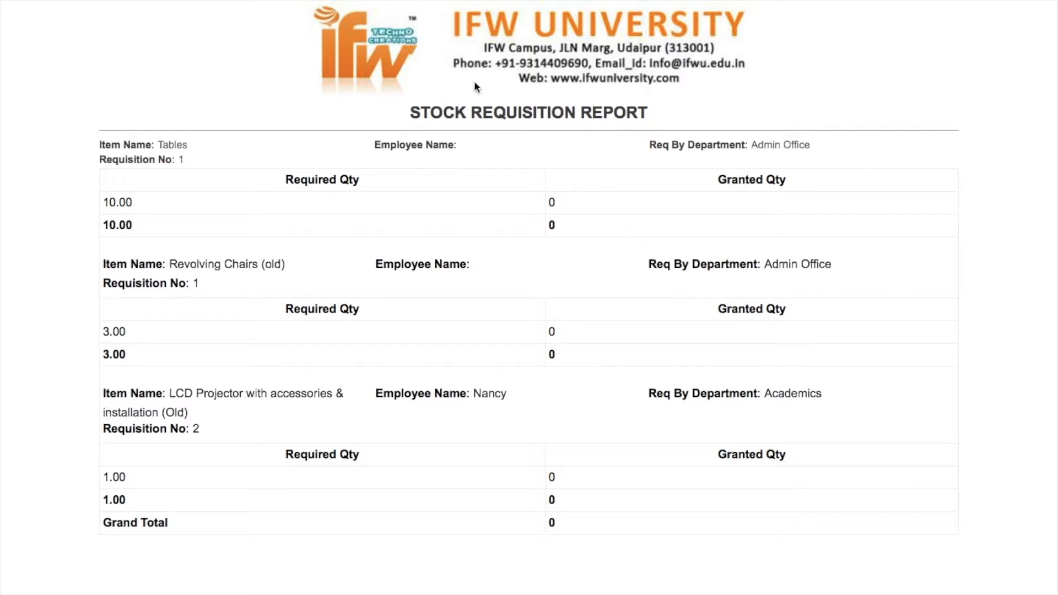
pyautogui.moveTo(97, 41)
pyautogui.click(52, 51)
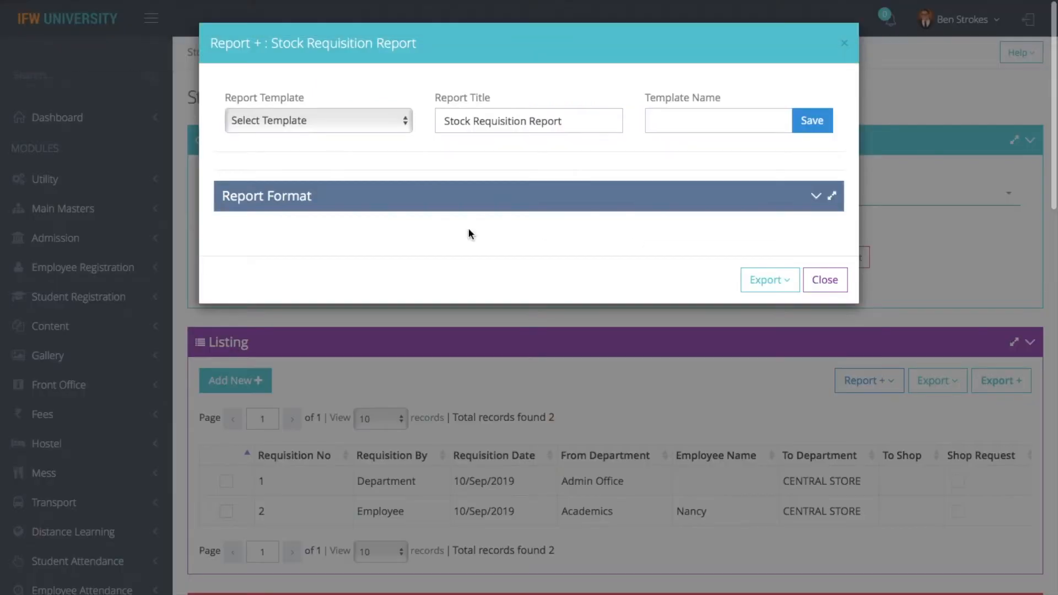
pyautogui.click(825, 279)
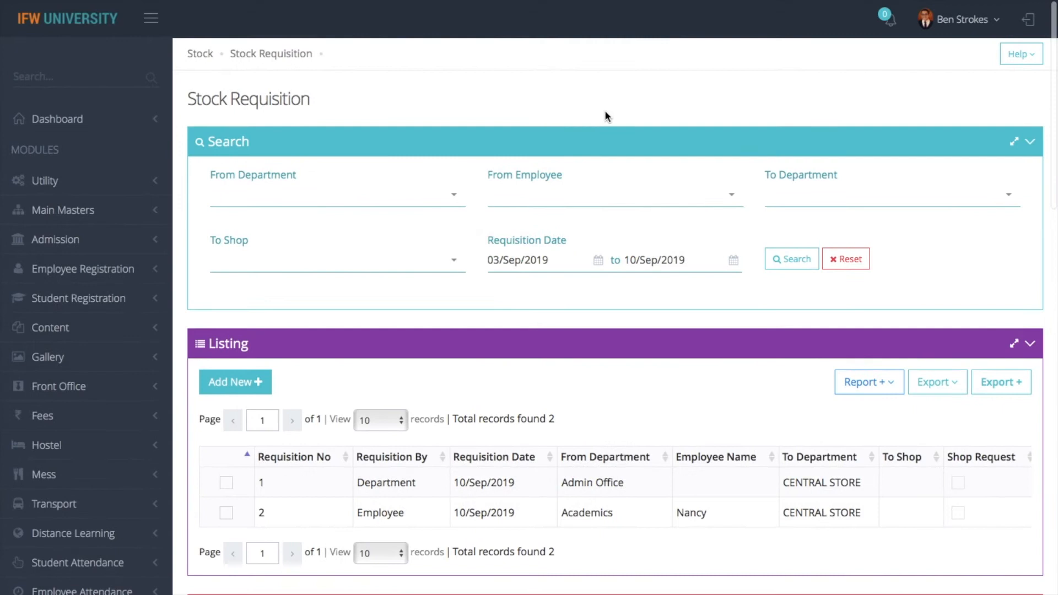
pyautogui.click(199, 55)
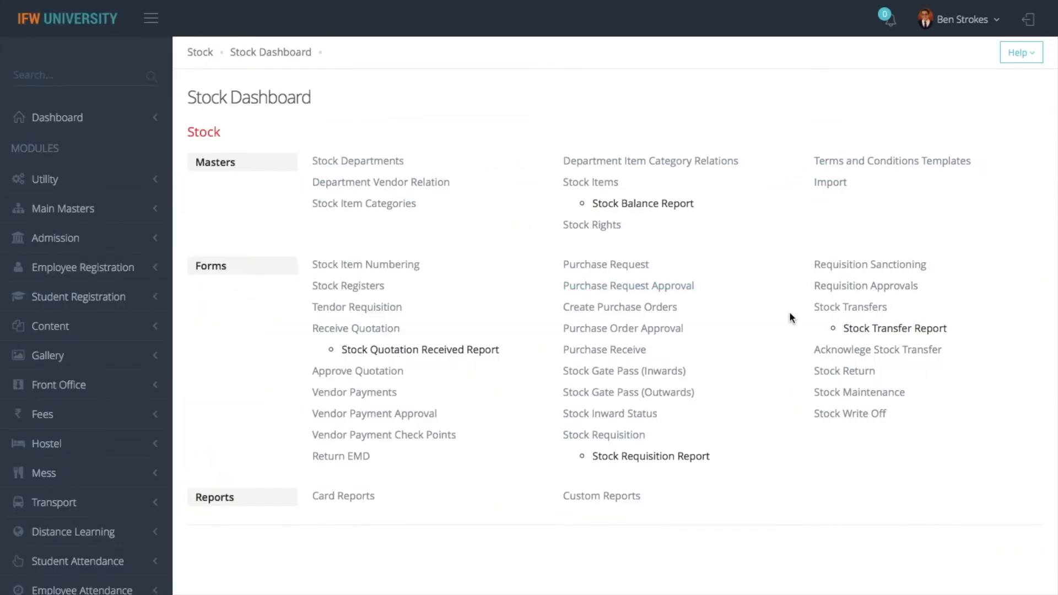
# On the Requisition Sanctioning page, filter requisitions by Pending status
pyautogui.click(865, 265)
pyautogui.scroll(-4, 863, 263)
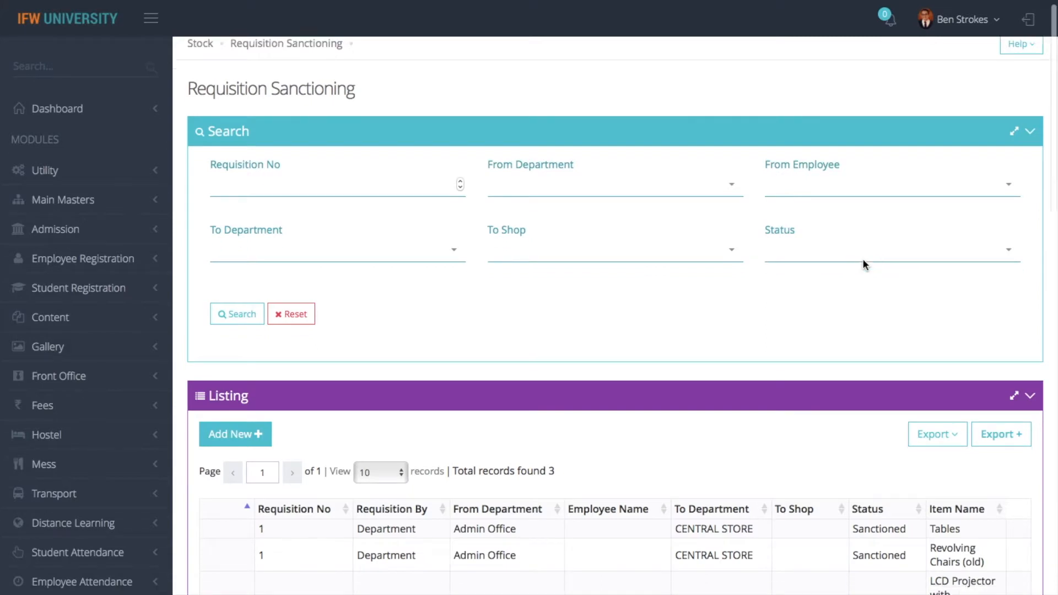
pyautogui.scroll(2, 864, 263)
pyautogui.scroll(2, 863, 264)
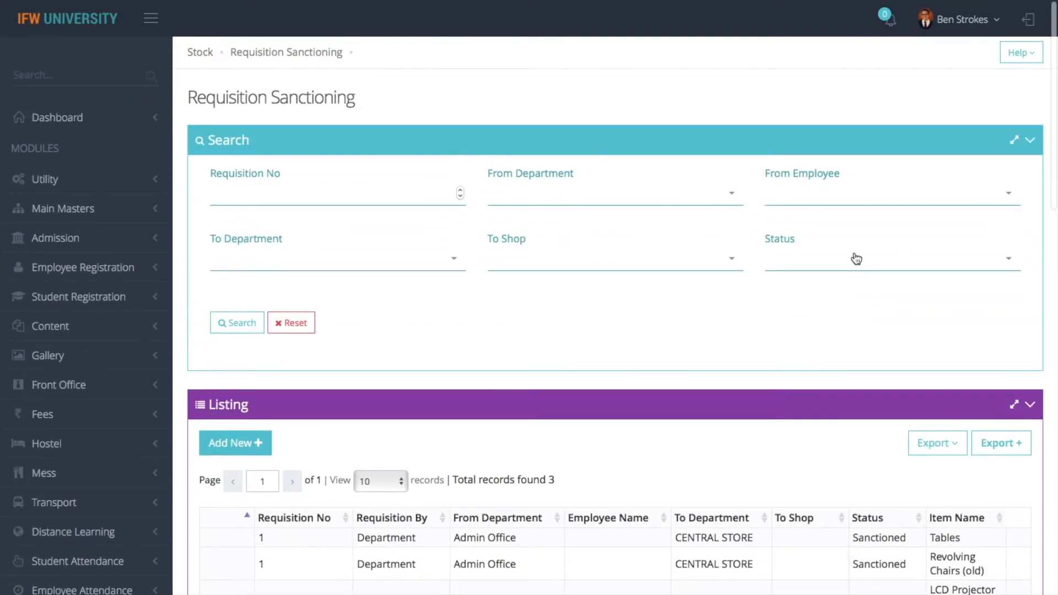
pyautogui.click(425, 194)
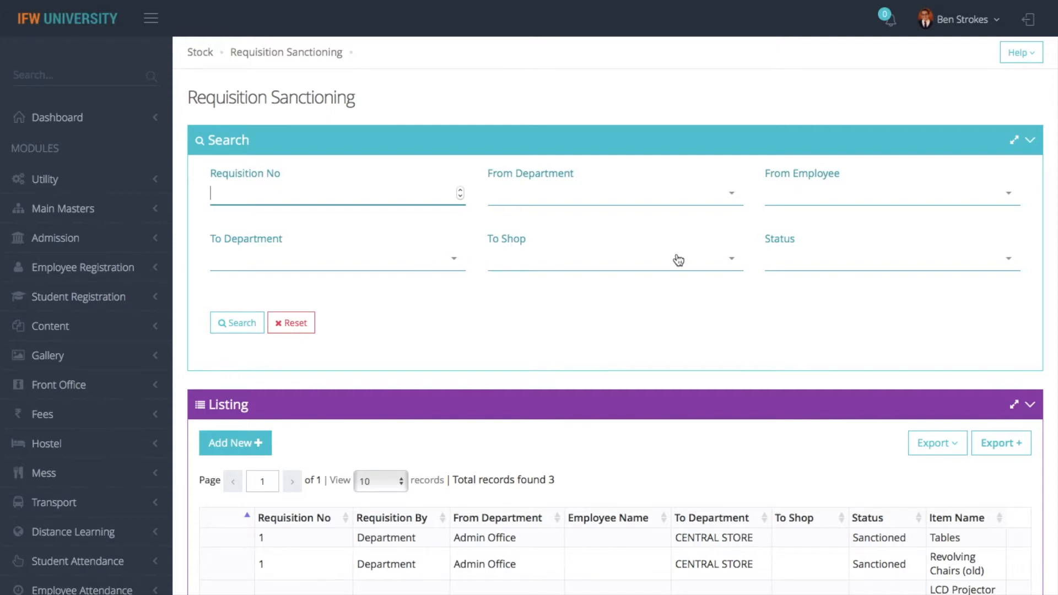
pyautogui.click(812, 266)
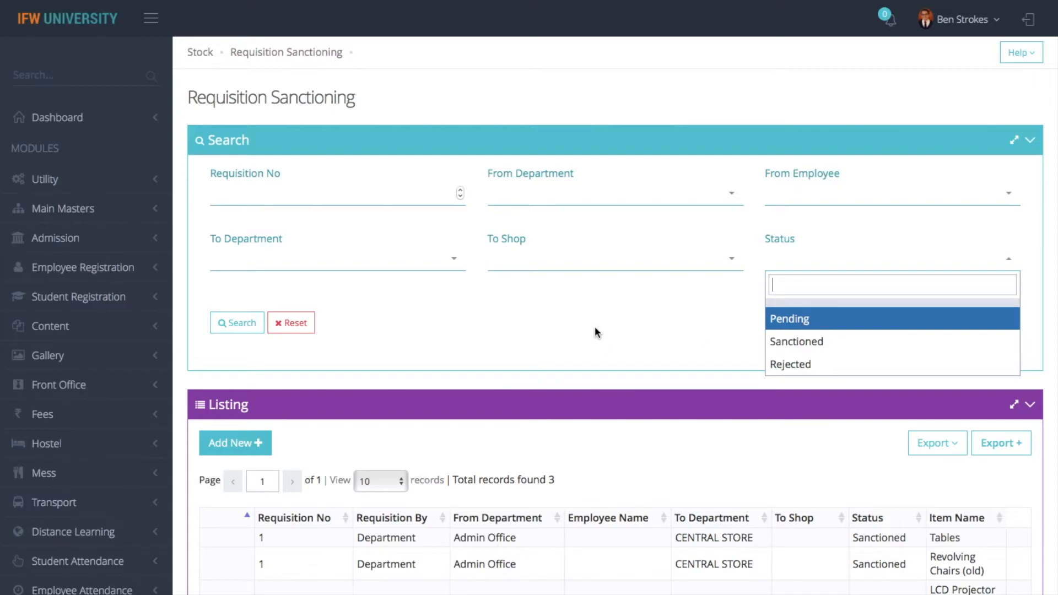
pyautogui.scroll(-1, 594, 327)
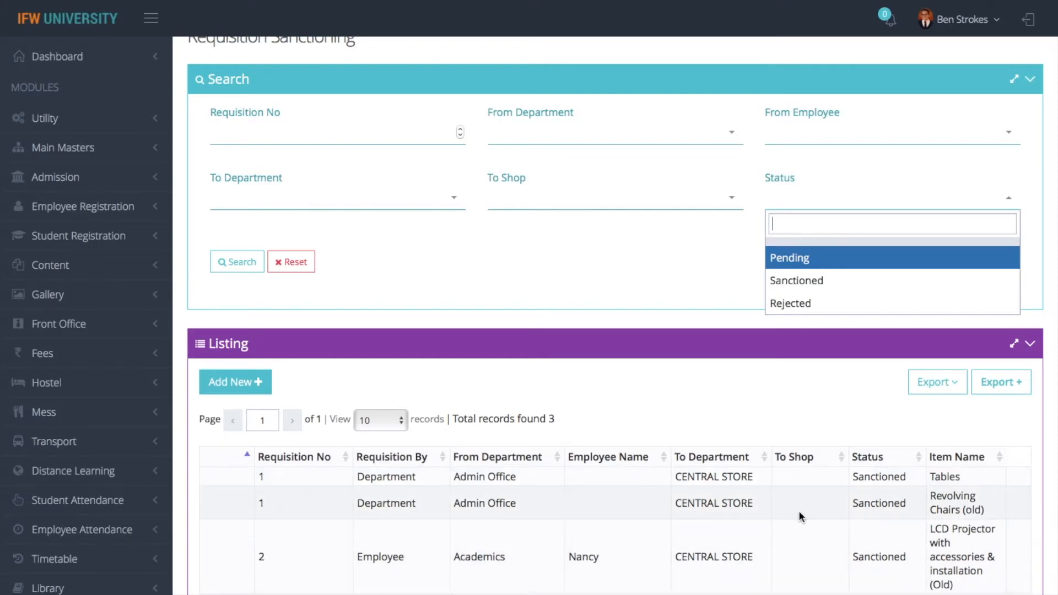
pyautogui.scroll(-3, 799, 511)
pyautogui.scroll(-1, 800, 512)
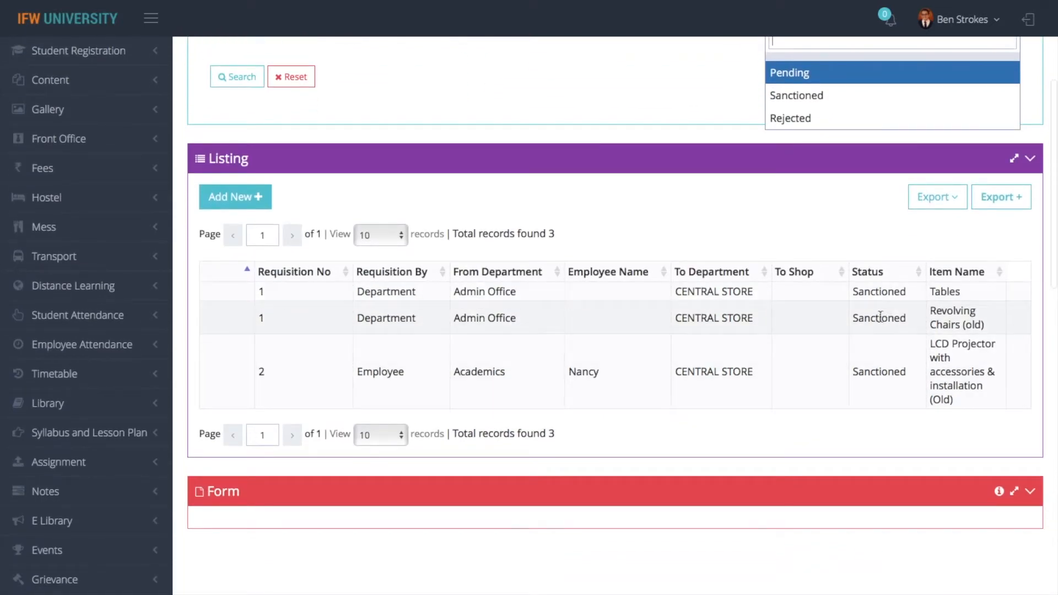
pyautogui.click(803, 72)
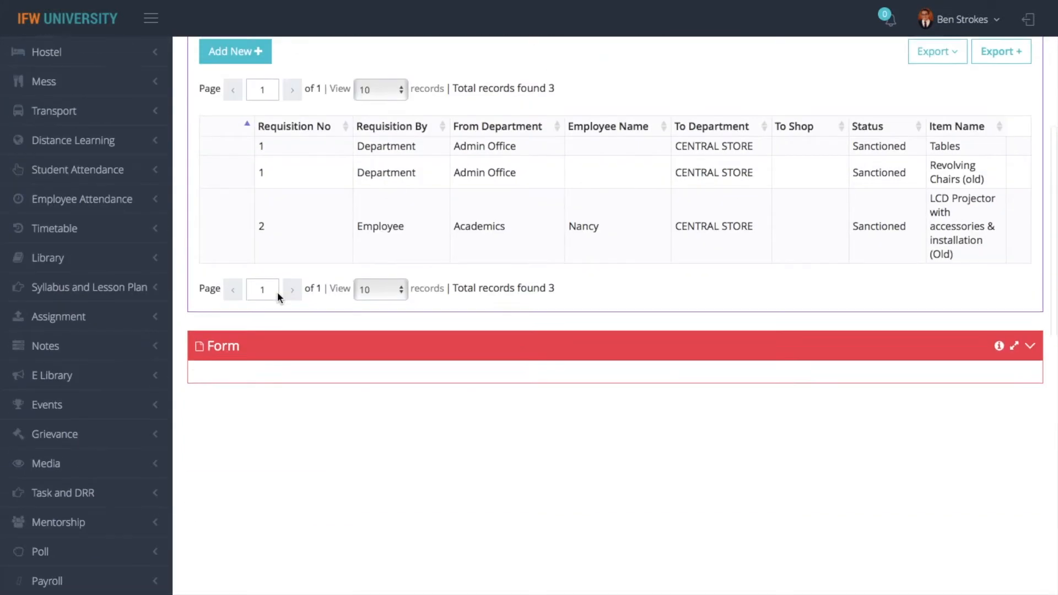
pyautogui.scroll(7, 279, 297)
# Begin a new sanctioning form with Admin Office as the source department and search
pyautogui.click(240, 427)
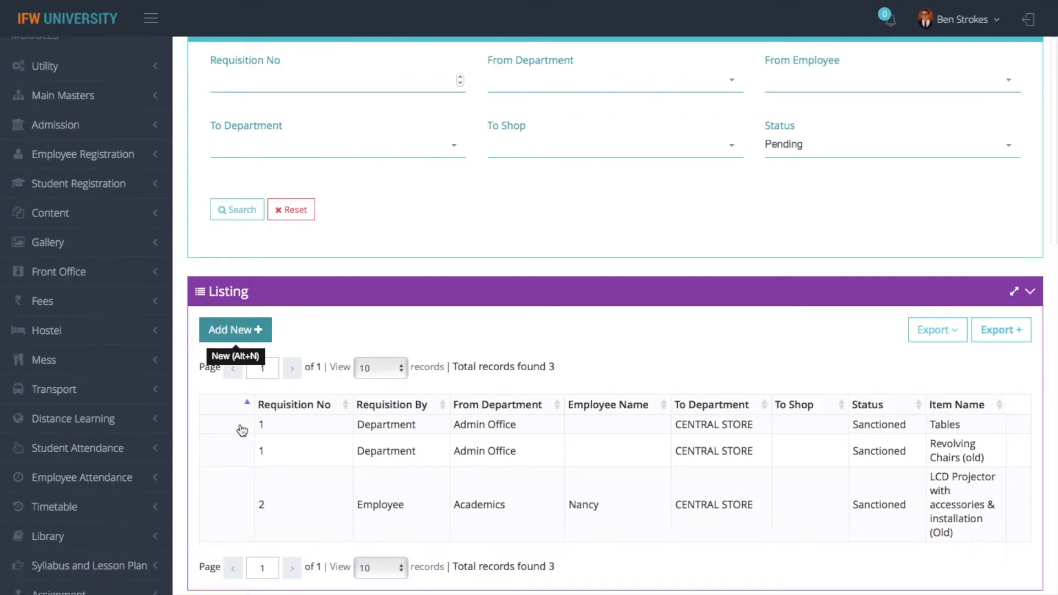
pyautogui.click(493, 111)
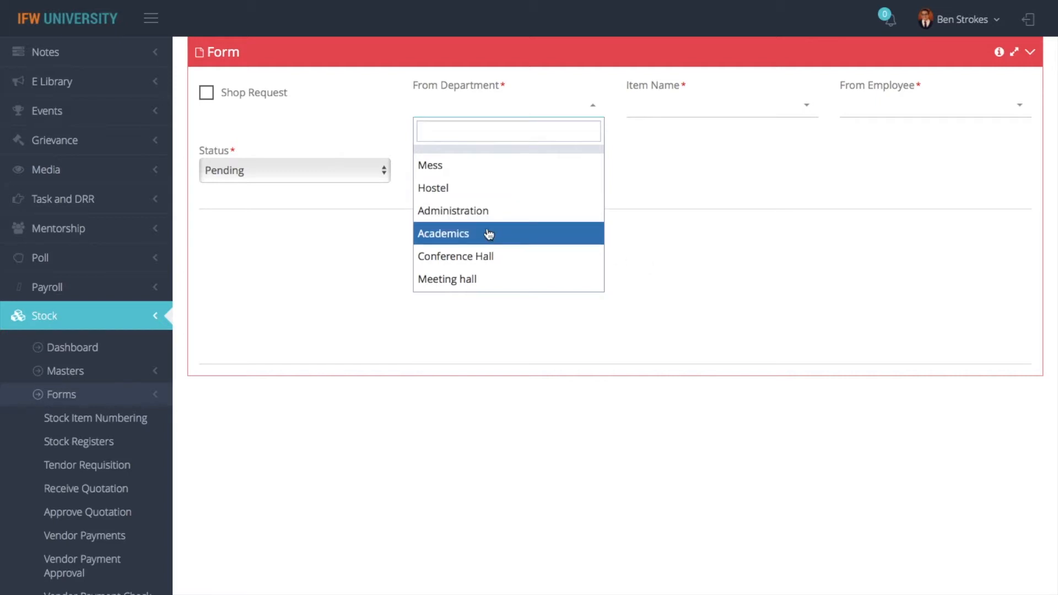
pyautogui.write('admin')
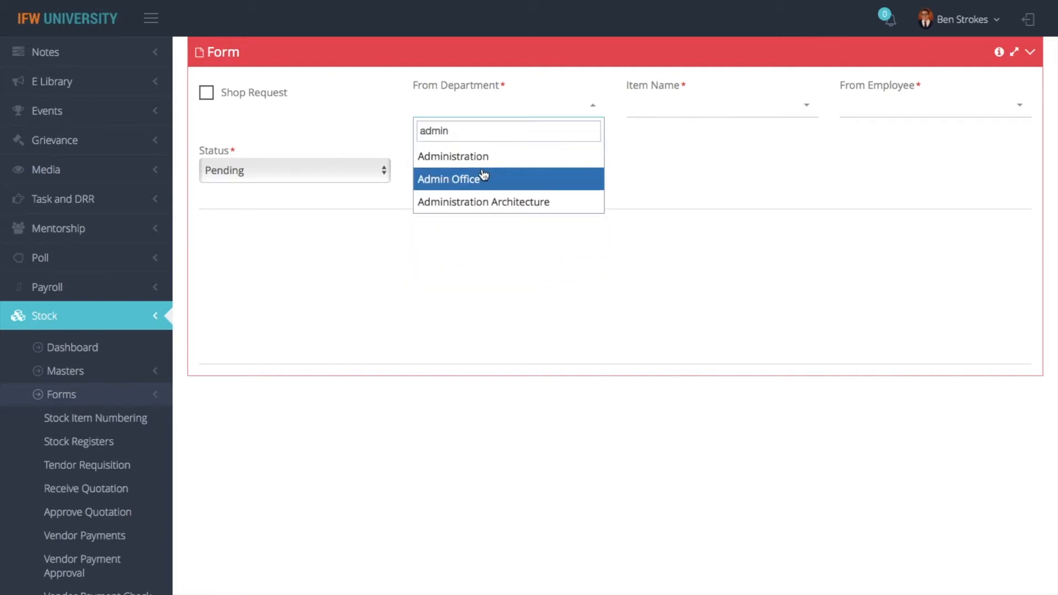
pyautogui.click(484, 178)
pyautogui.click(659, 113)
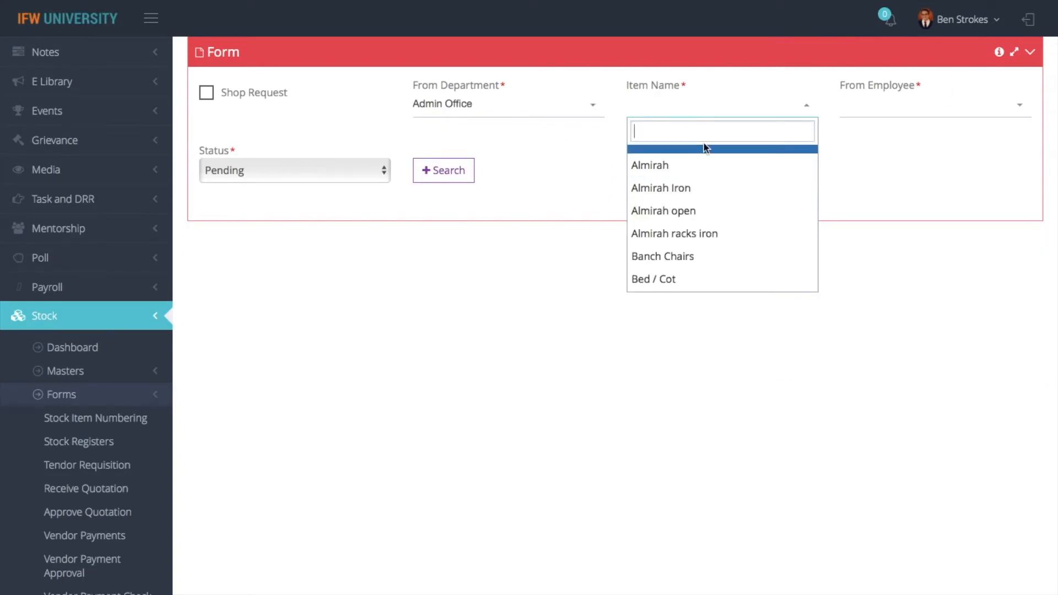
pyautogui.click(468, 175)
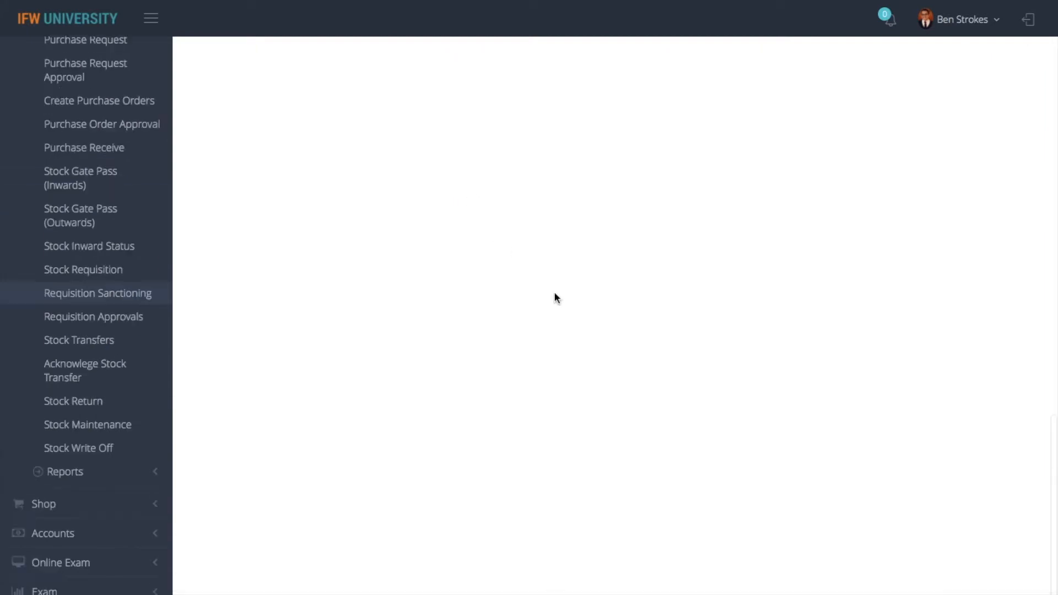
# Filter by Sanctioned status to list Tables, Revolving Chairs (old) and the LCD projector
pyautogui.click(375, 339)
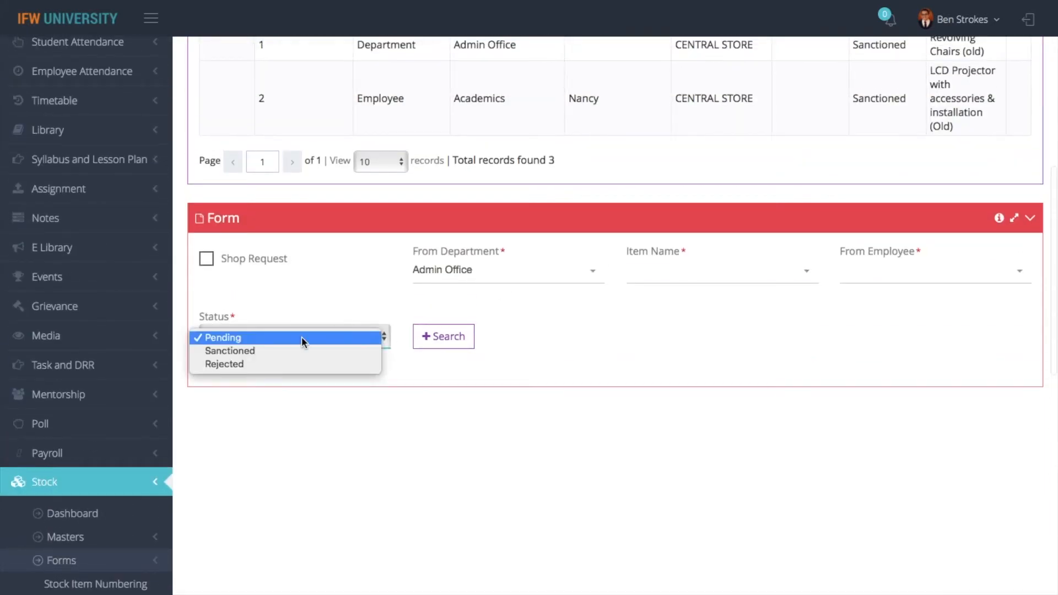
pyautogui.click(273, 353)
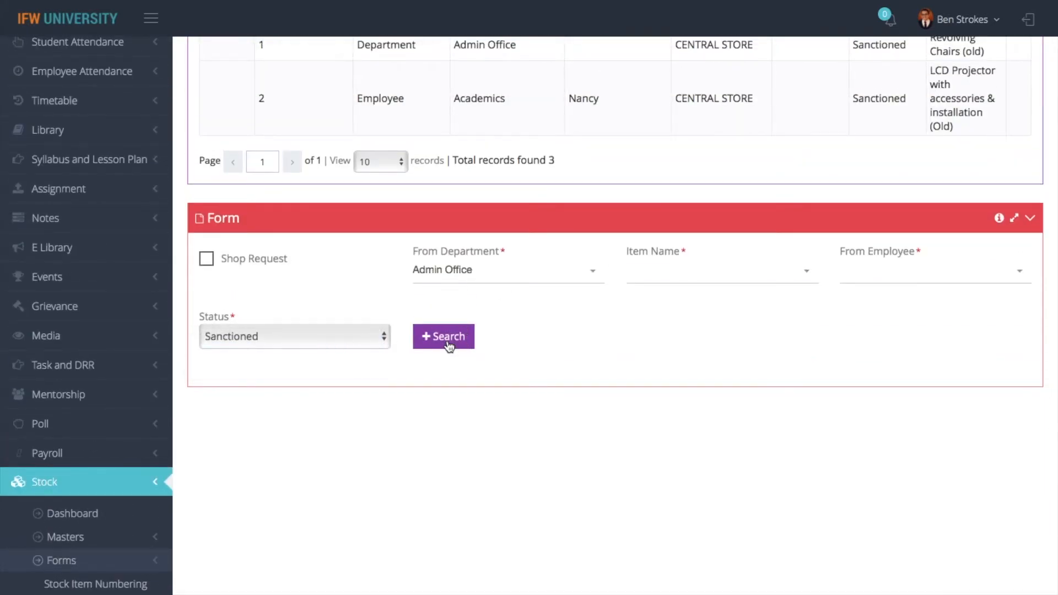
pyautogui.click(446, 337)
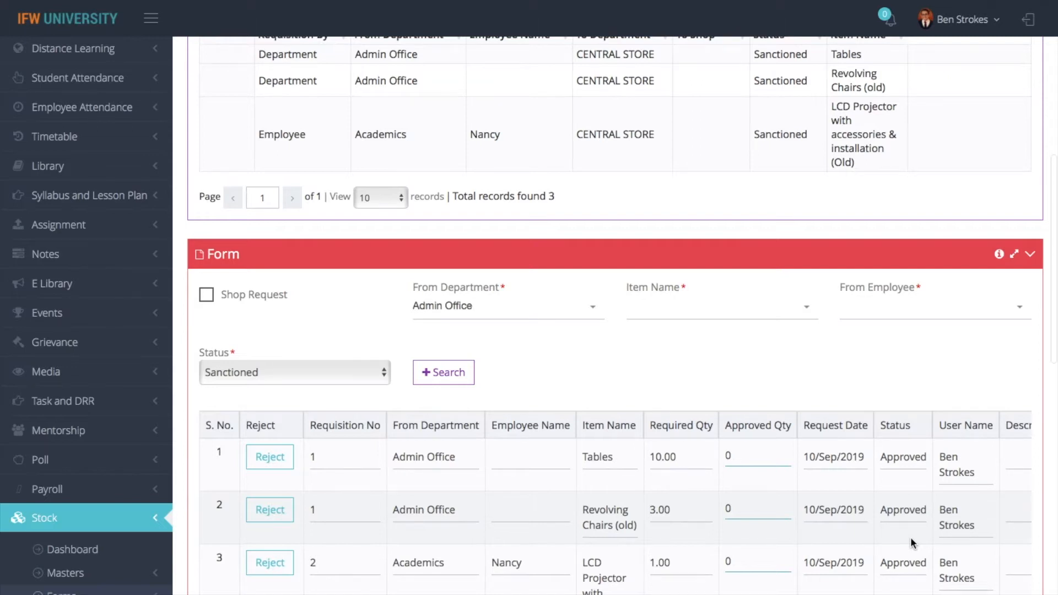
pyautogui.scroll(2, 911, 543)
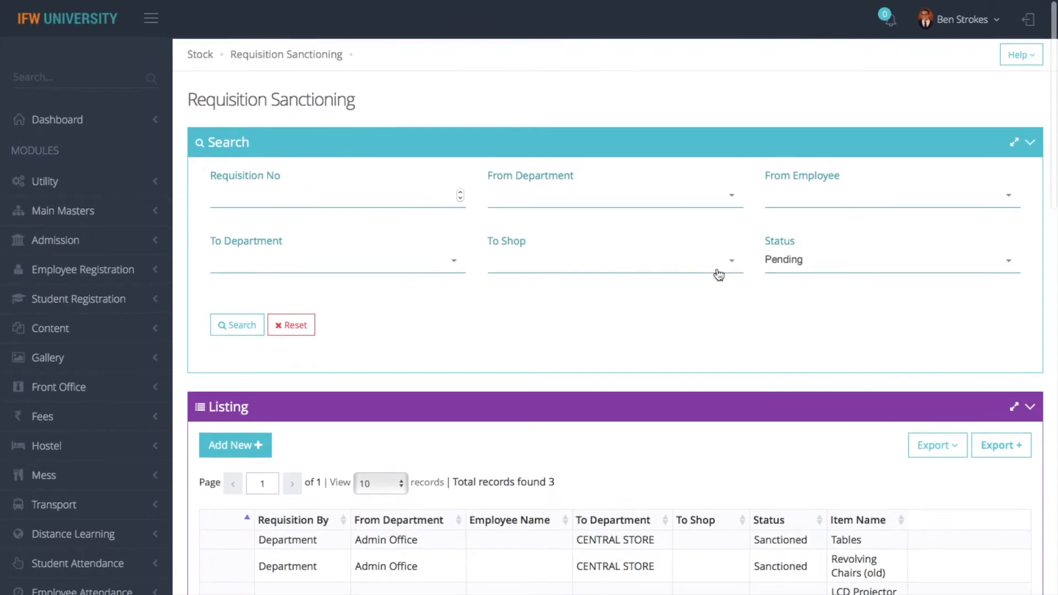
# Start a new Stock Rights entry for the CENTRAL STORE department
pyautogui.click(200, 54)
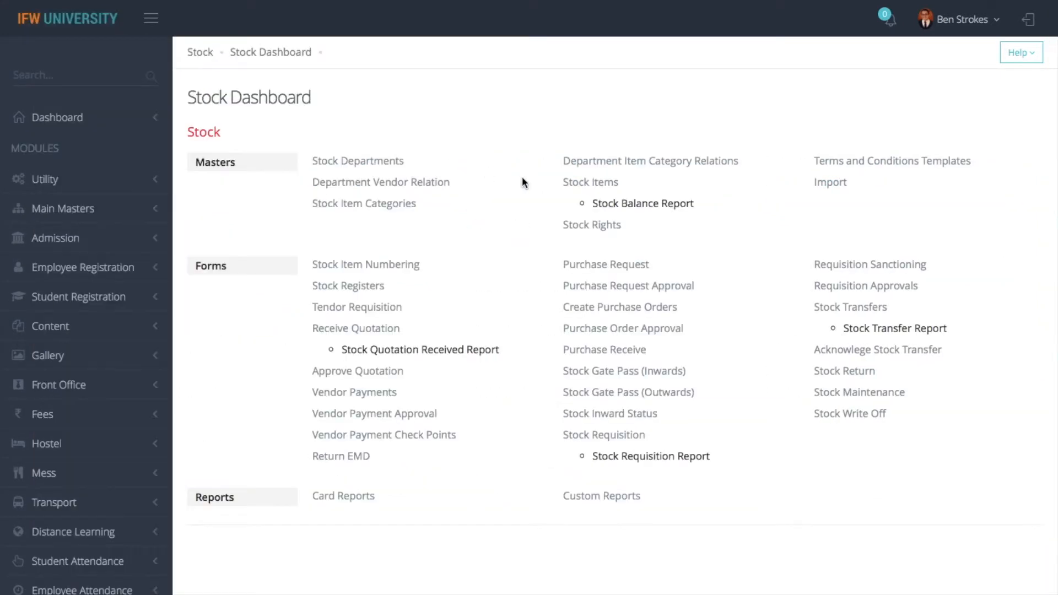
pyautogui.click(599, 226)
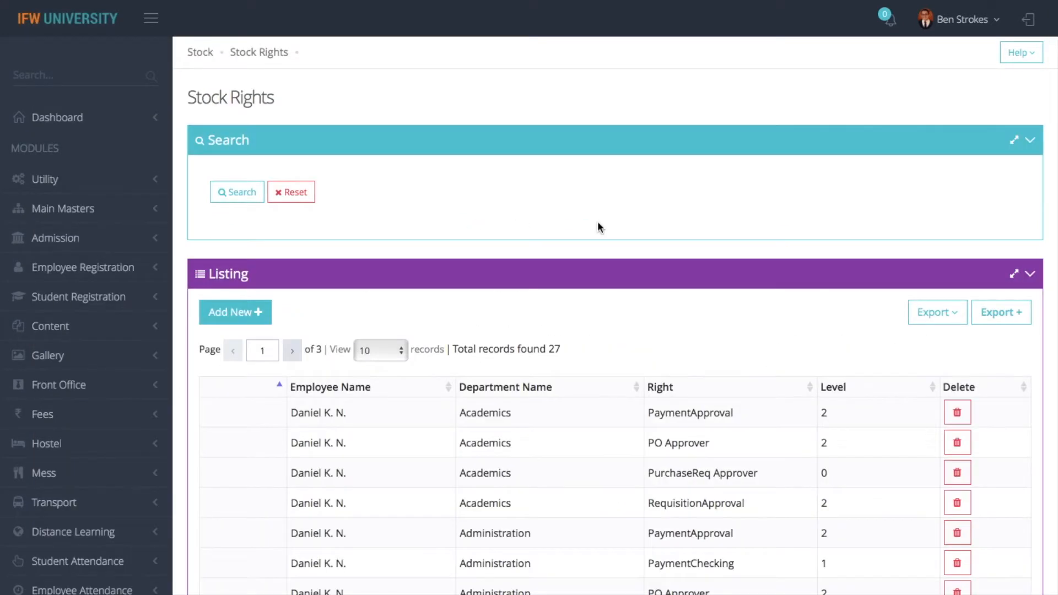
pyautogui.click(246, 314)
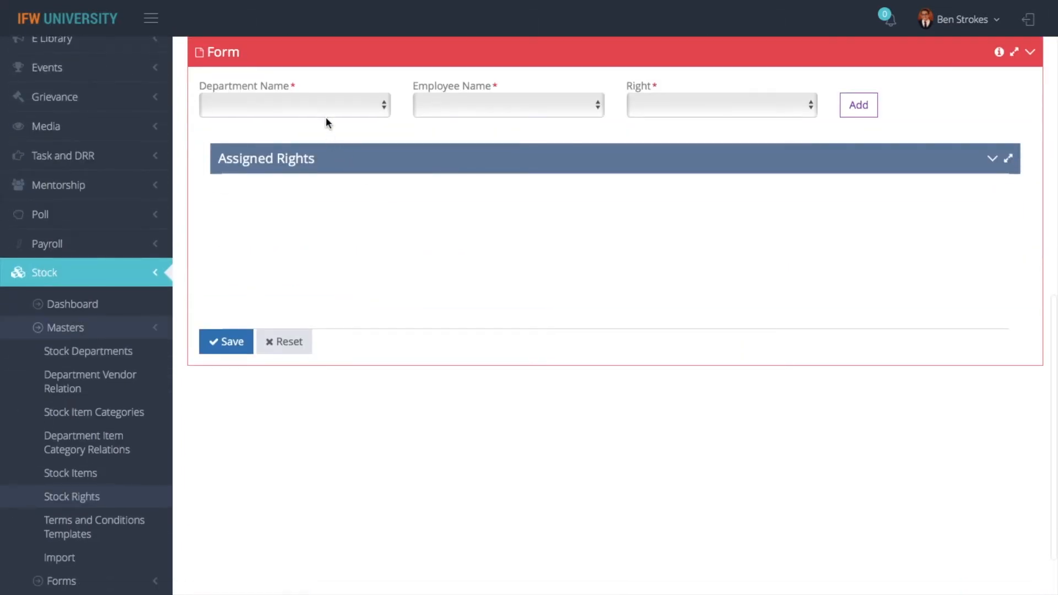
pyautogui.click(326, 115)
pyautogui.write('ce')
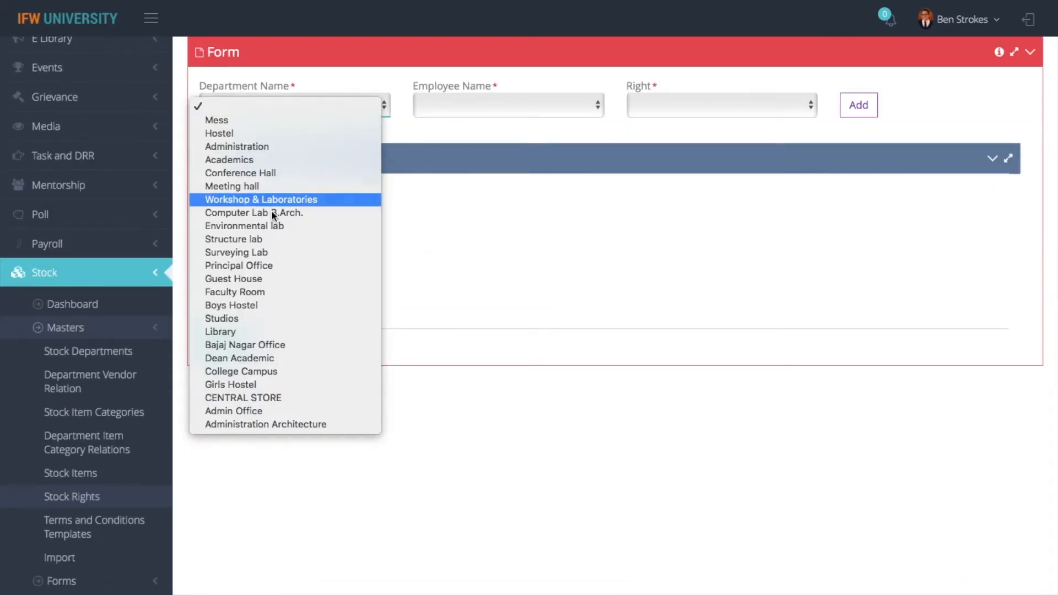
pyautogui.click(292, 398)
# Choose the logged-in user as the employee receiving the rights
pyautogui.click(511, 108)
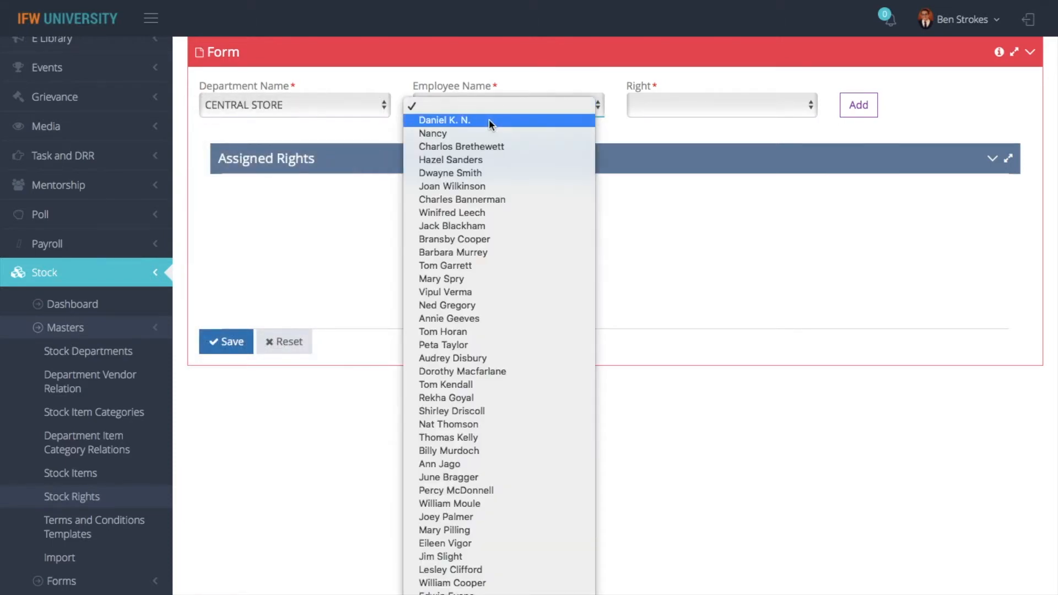
pyautogui.press('b')
pyautogui.scroll(-5, 488, 119)
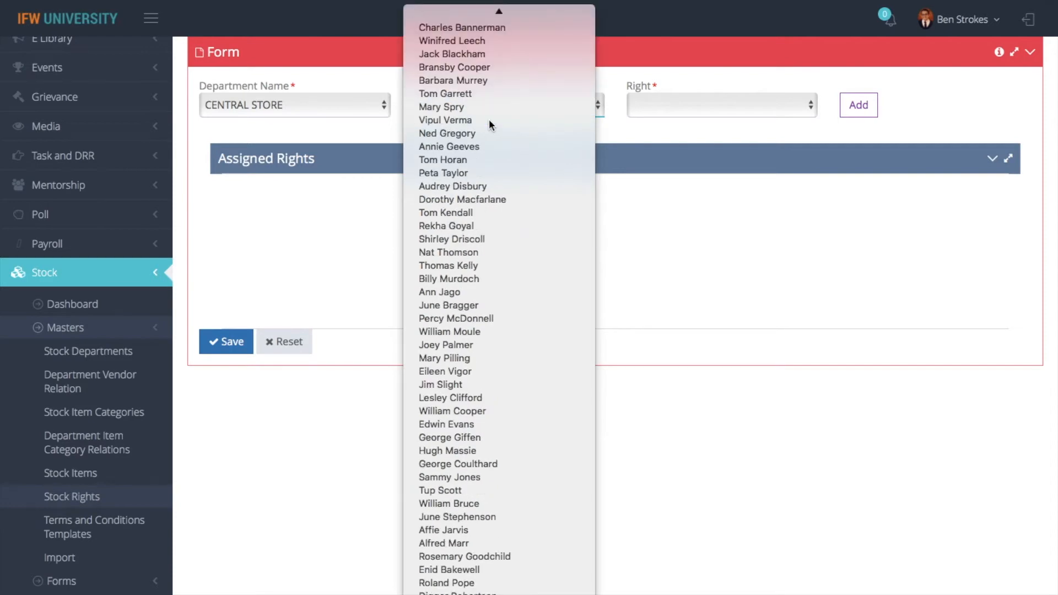
pyautogui.scroll(-5, 499, 309)
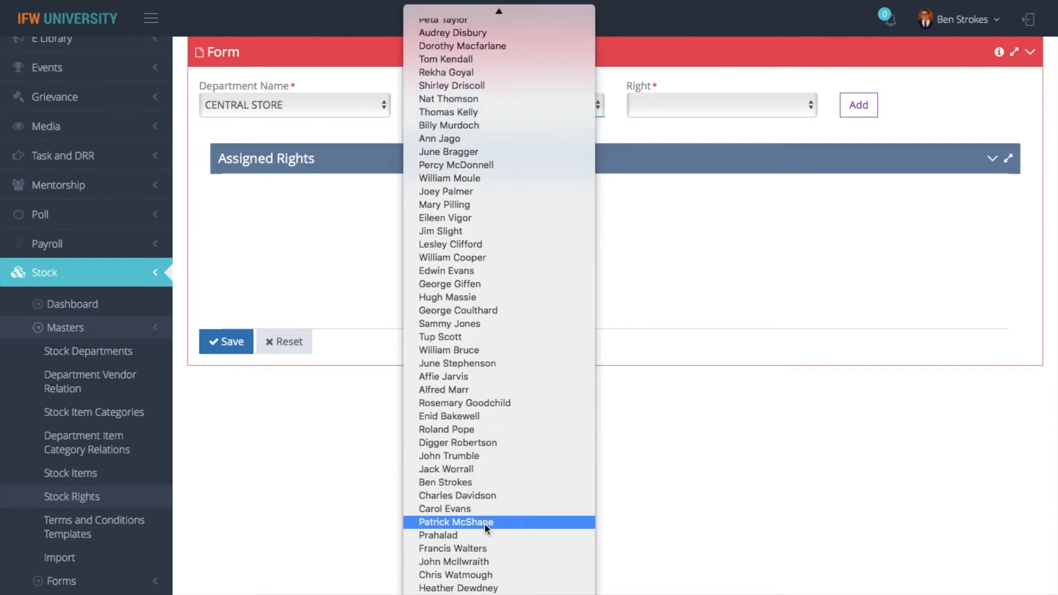
pyautogui.press('b')
pyautogui.press('e')
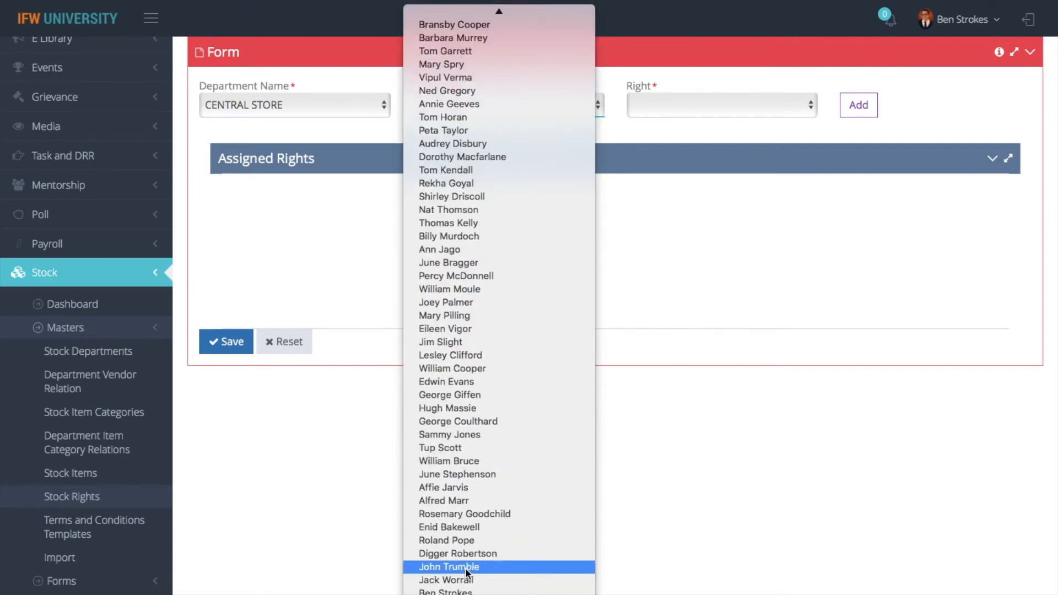
pyautogui.click(463, 592)
# Assign RequisitionSanction and RequisitionApproval rights, save, and return to the Stock Dashboard
pyautogui.click(707, 100)
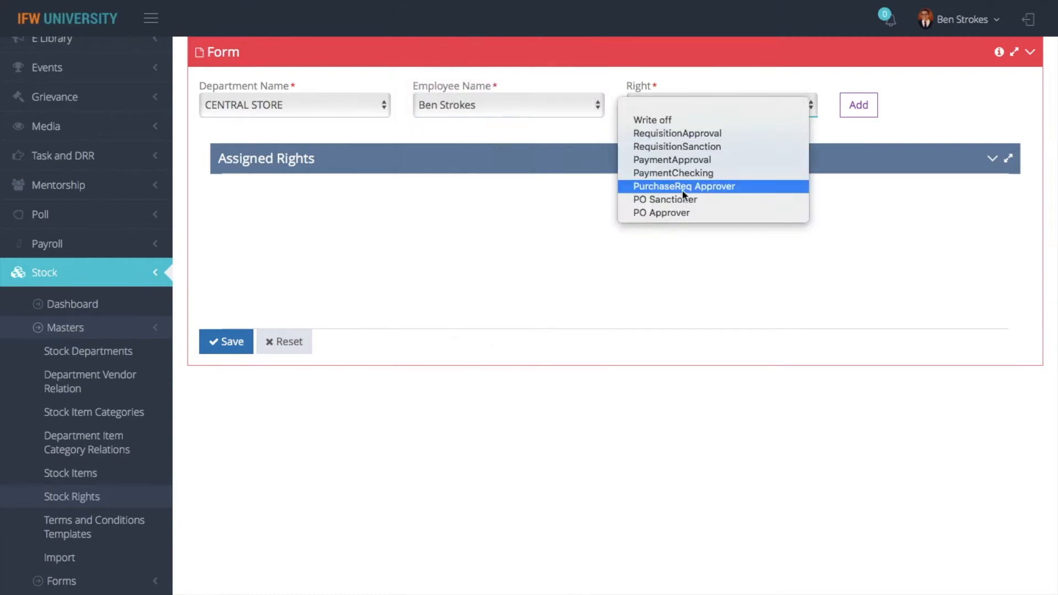
pyautogui.click(696, 148)
pyautogui.click(857, 106)
pyautogui.click(745, 108)
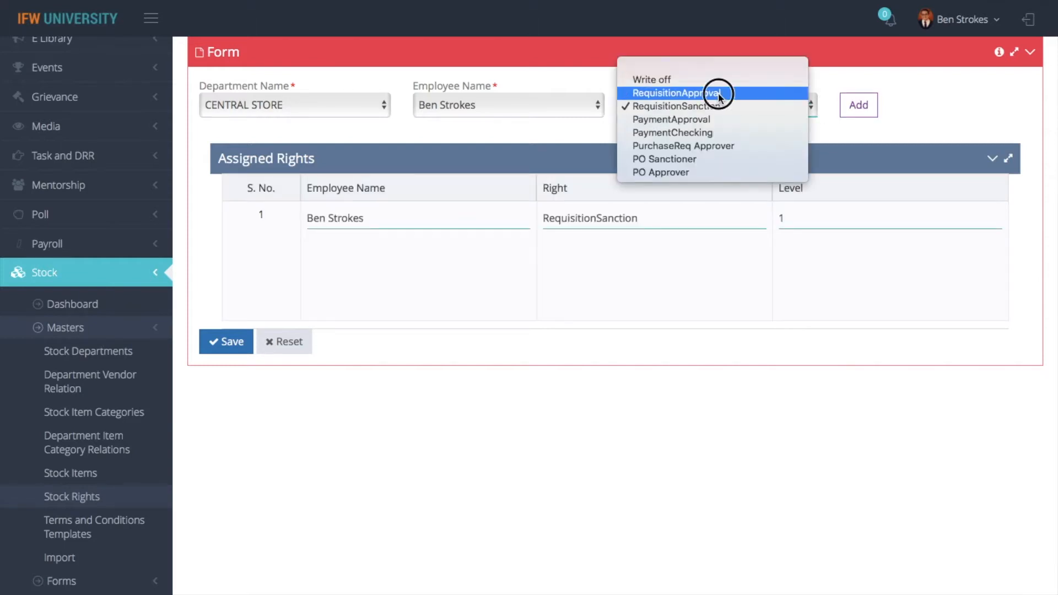
pyautogui.click(718, 92)
pyautogui.click(860, 109)
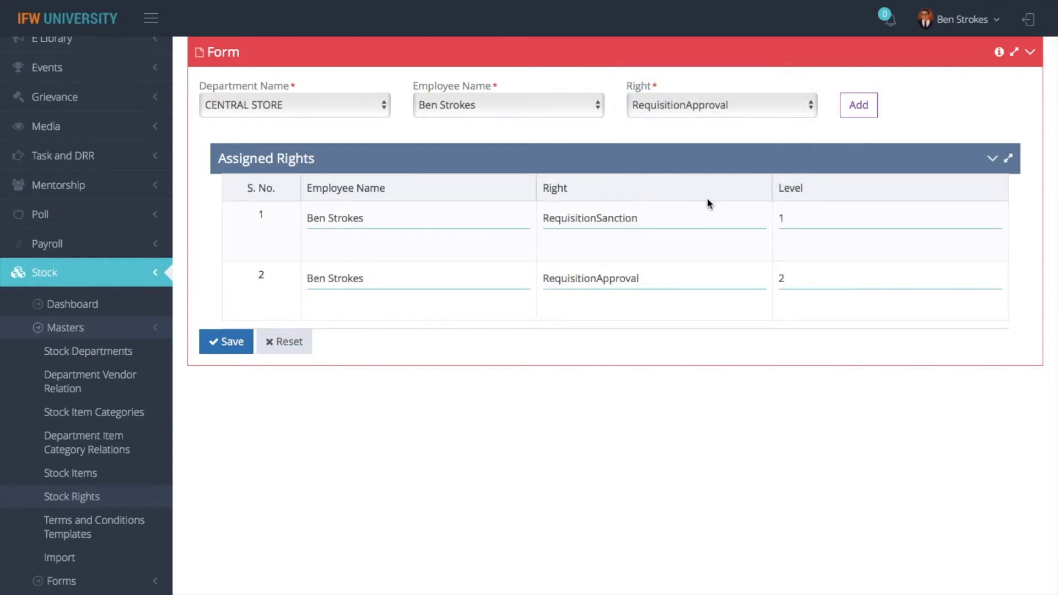
pyautogui.click(223, 341)
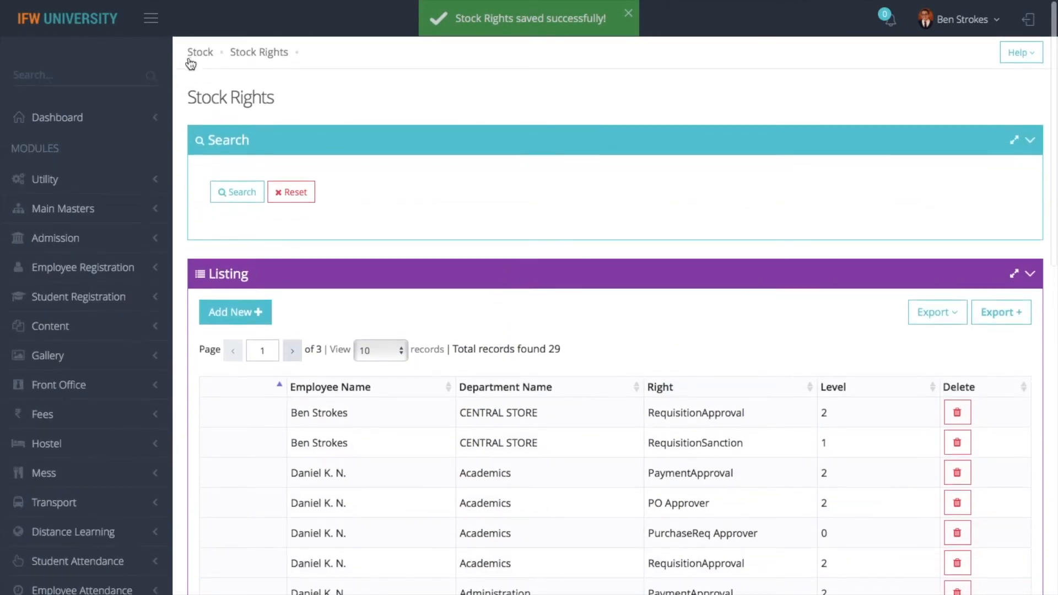
pyautogui.click(191, 60)
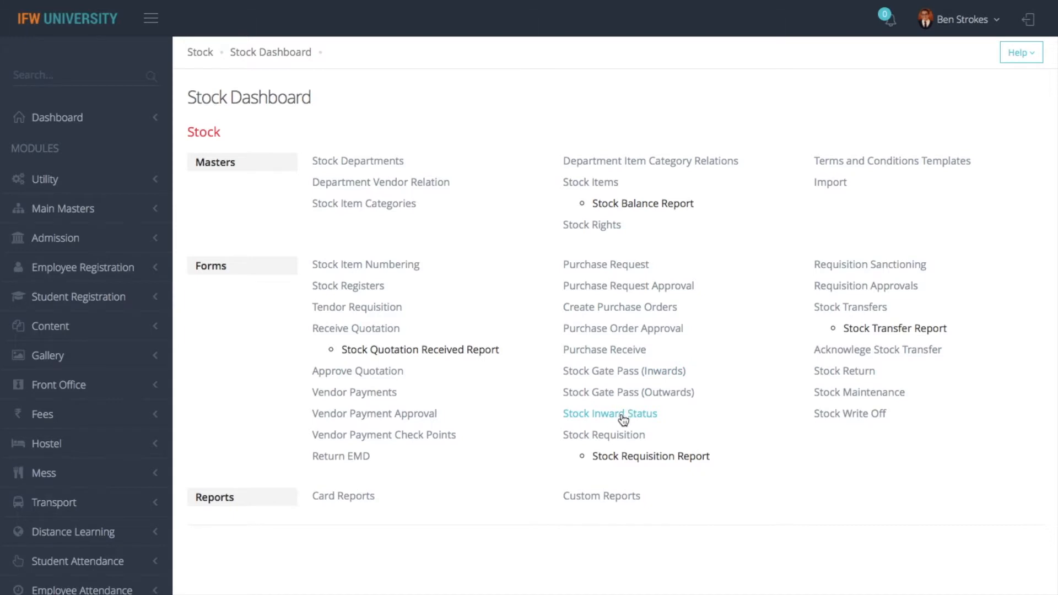
# Start a new stock requisition from Admin Office to CENTRAL STORE
pyautogui.click(606, 436)
pyautogui.click(267, 375)
pyautogui.click(298, 190)
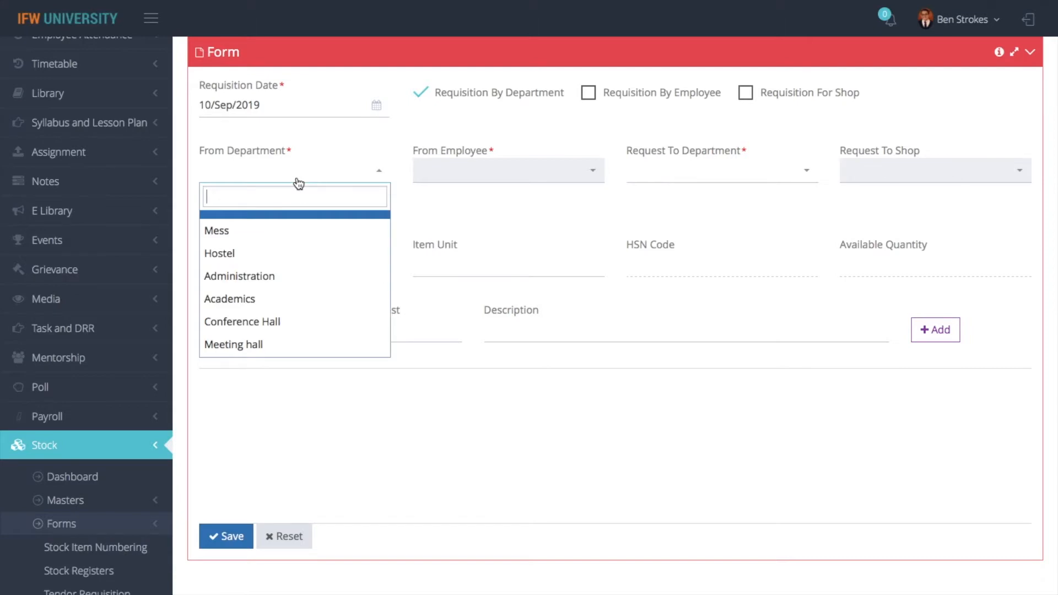
pyautogui.write('admin')
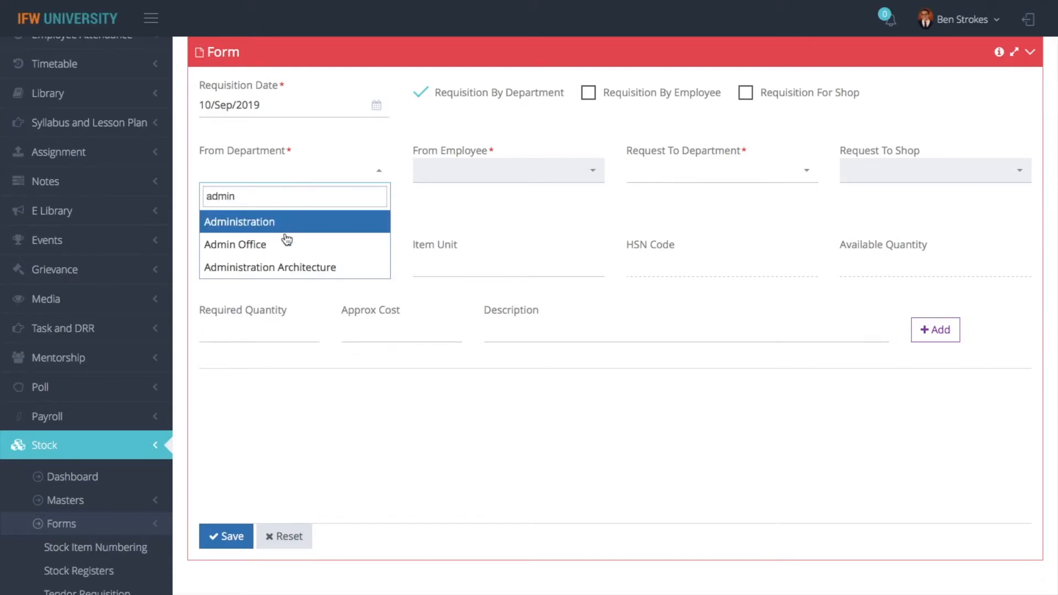
pyautogui.click(285, 243)
pyautogui.click(681, 178)
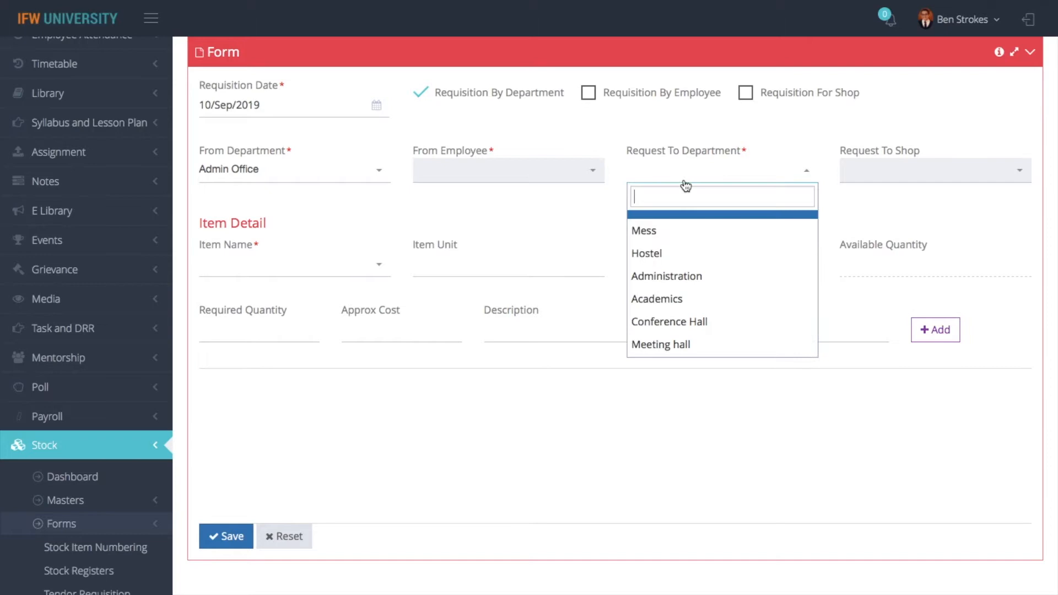
pyautogui.write('cent')
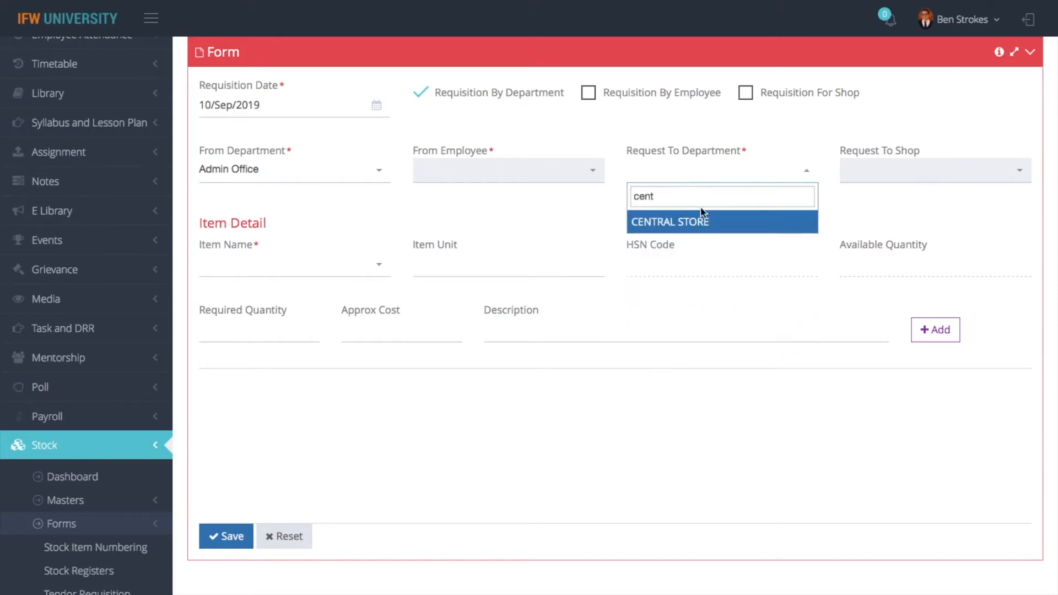
pyautogui.click(699, 221)
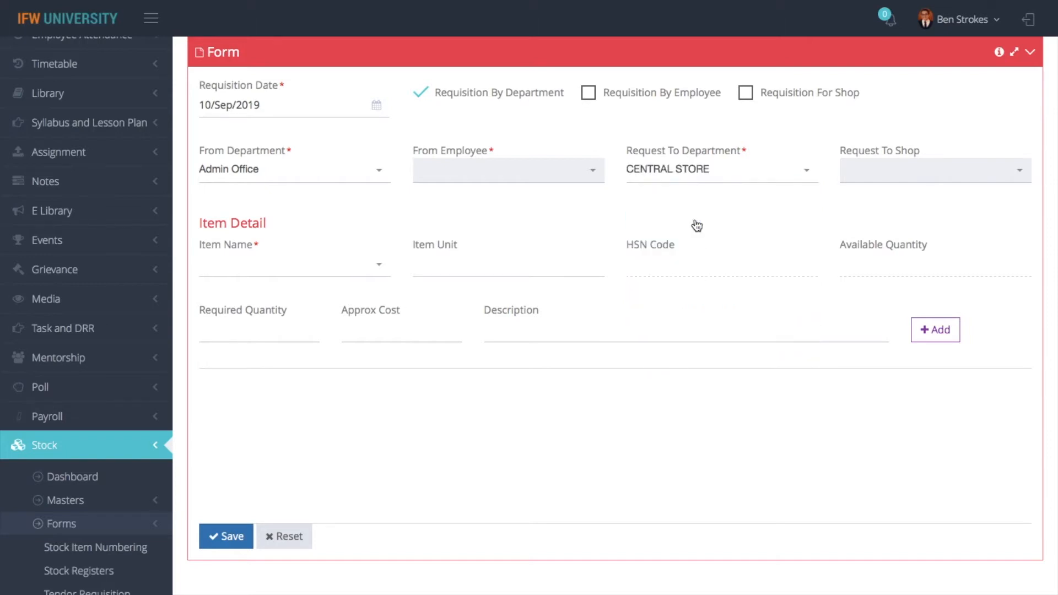
# Add 10 Plastic Chairs and save the requisition
pyautogui.click(306, 270)
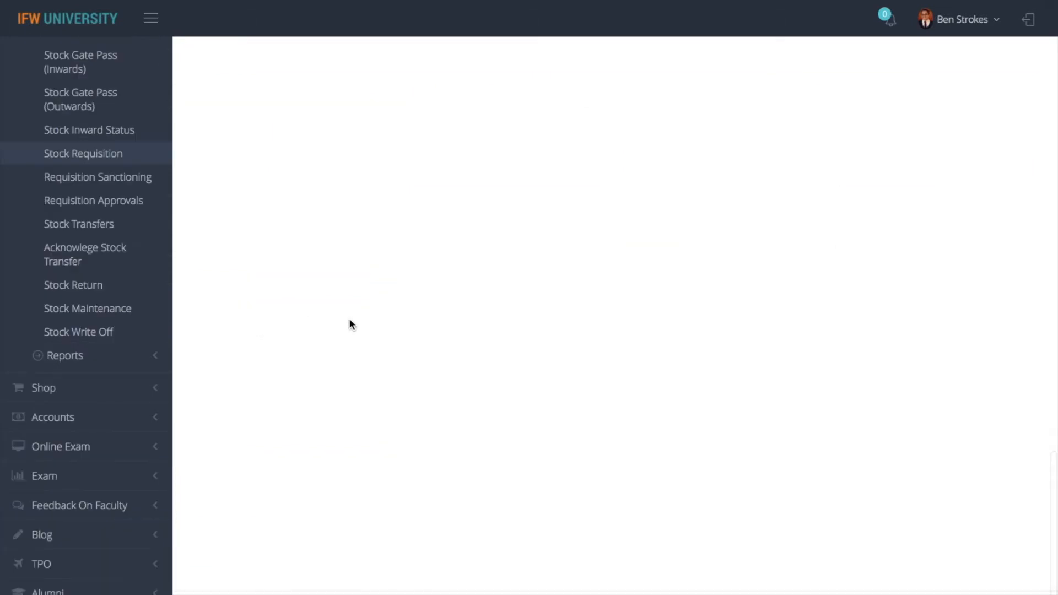
pyautogui.scroll(15, 349, 319)
pyautogui.click(275, 219)
pyautogui.write('10')
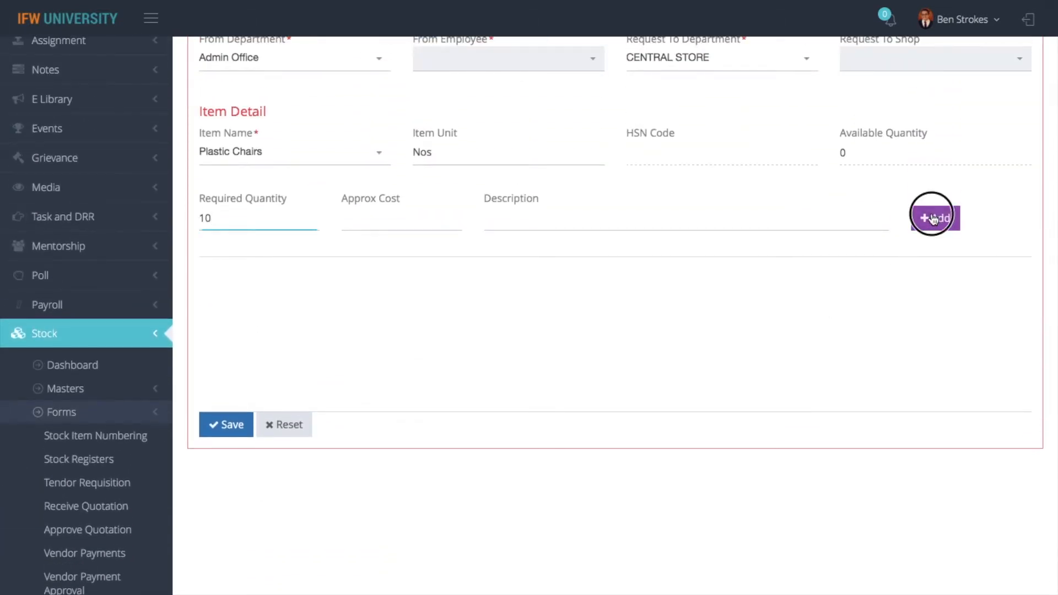
pyautogui.click(933, 219)
pyautogui.click(230, 426)
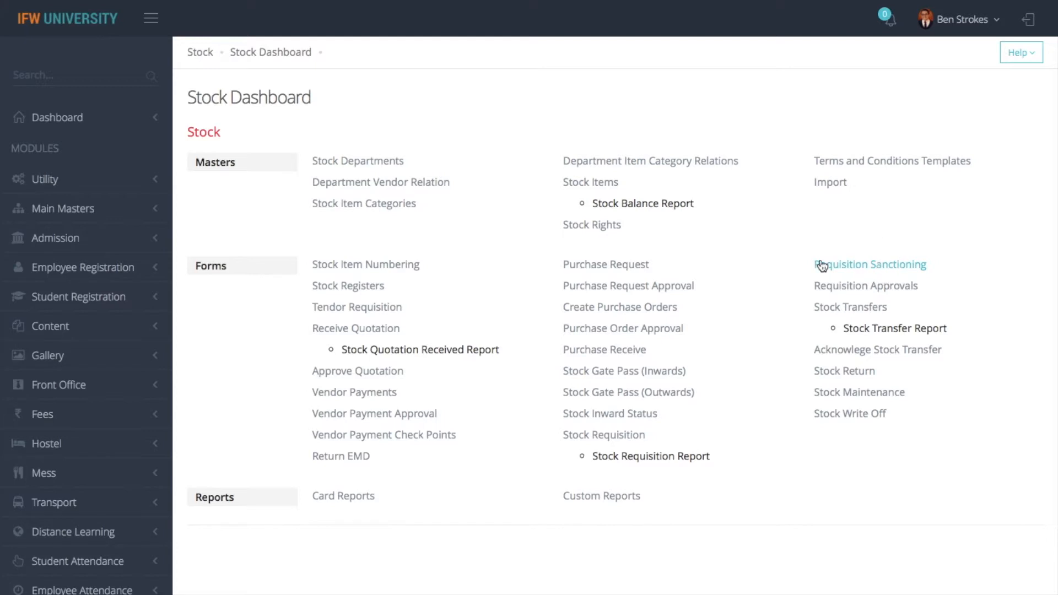
# Open a blank sanctioning form and search for Sanctioned requisitions
pyautogui.click(824, 267)
pyautogui.scroll(-4, 758, 324)
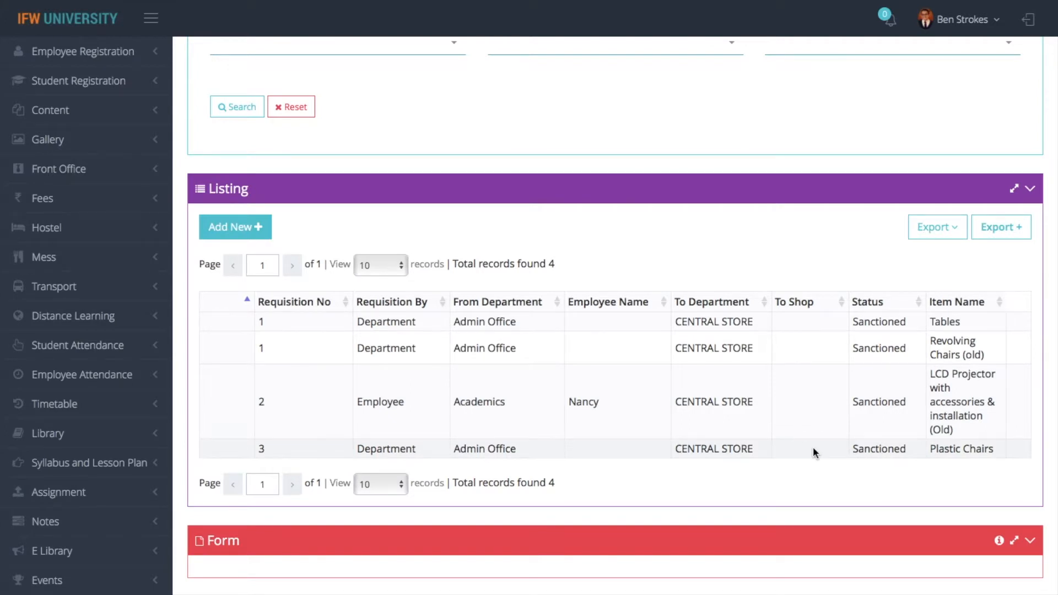
pyautogui.click(254, 228)
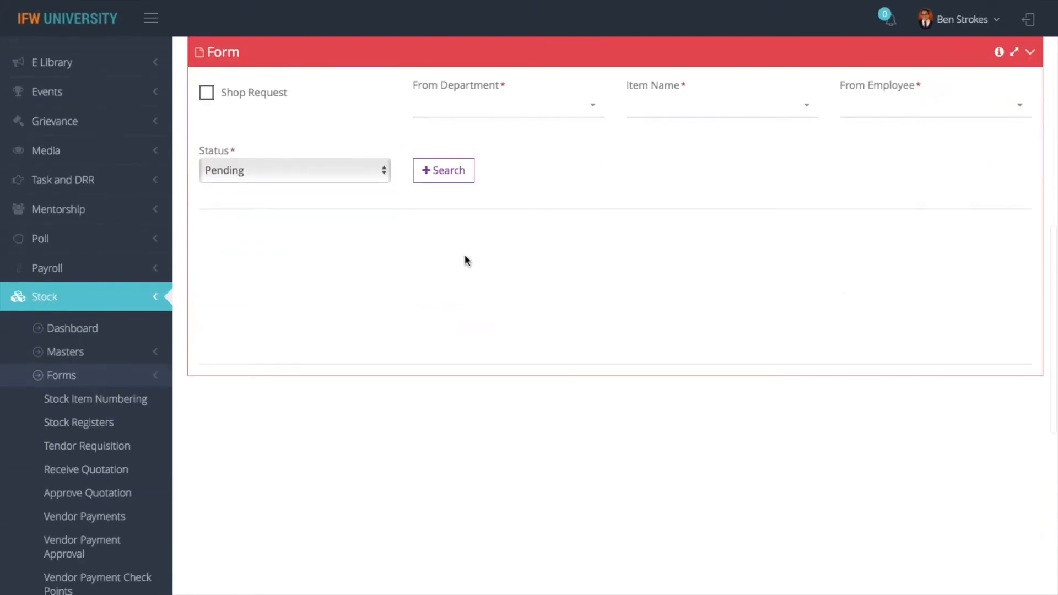
pyautogui.click(355, 168)
pyautogui.click(368, 185)
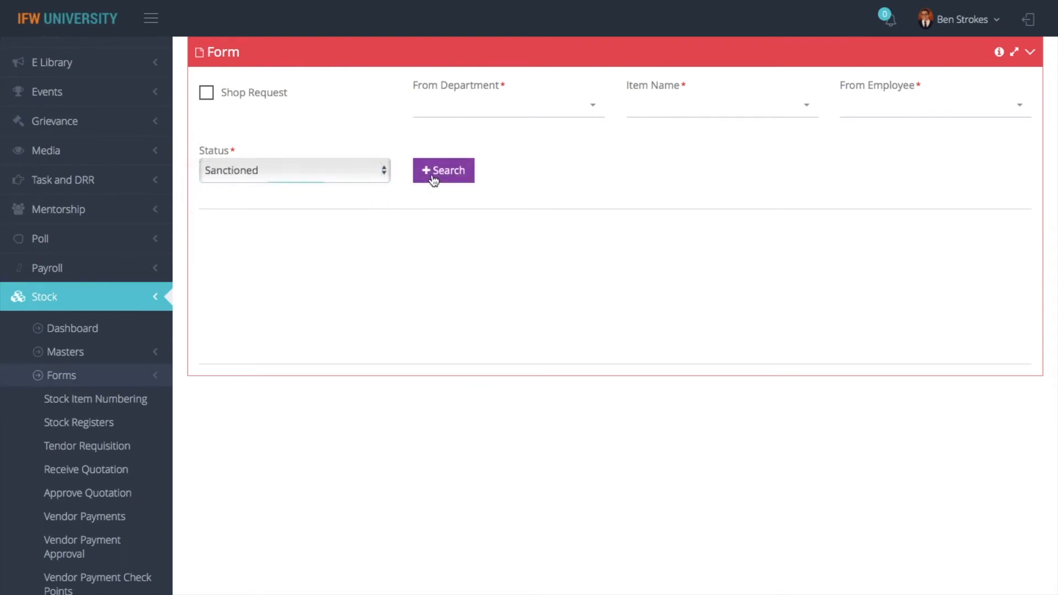
pyautogui.click(432, 169)
# Review the four sanctioned records, including Plastic Chairs, then return to the Stock Dashboard
pyautogui.scroll(-2, 548, 390)
pyautogui.scroll(-3, 548, 390)
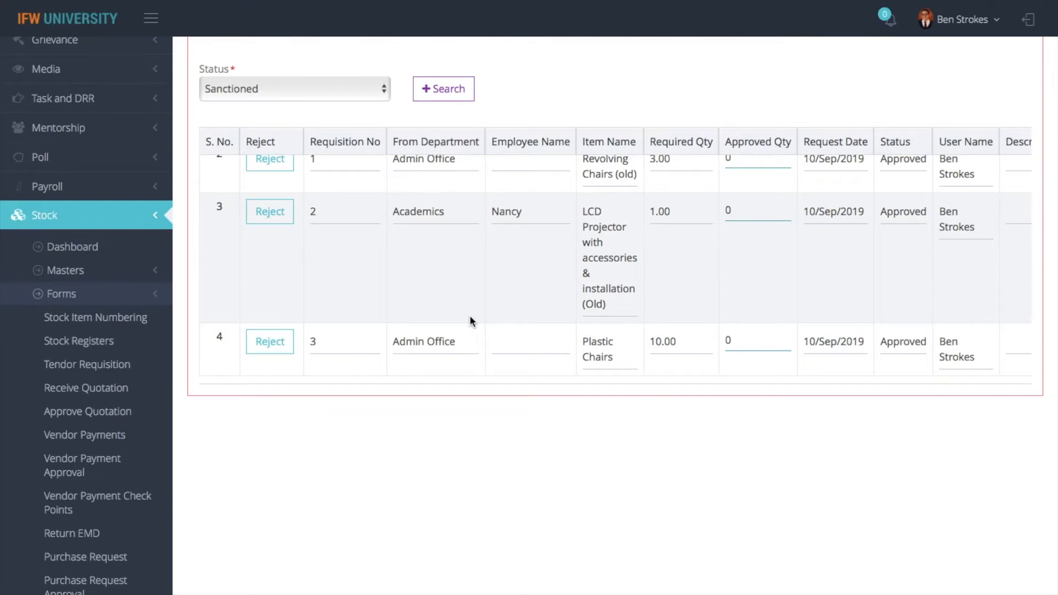
pyautogui.scroll(2, 470, 315)
pyautogui.scroll(1, 470, 319)
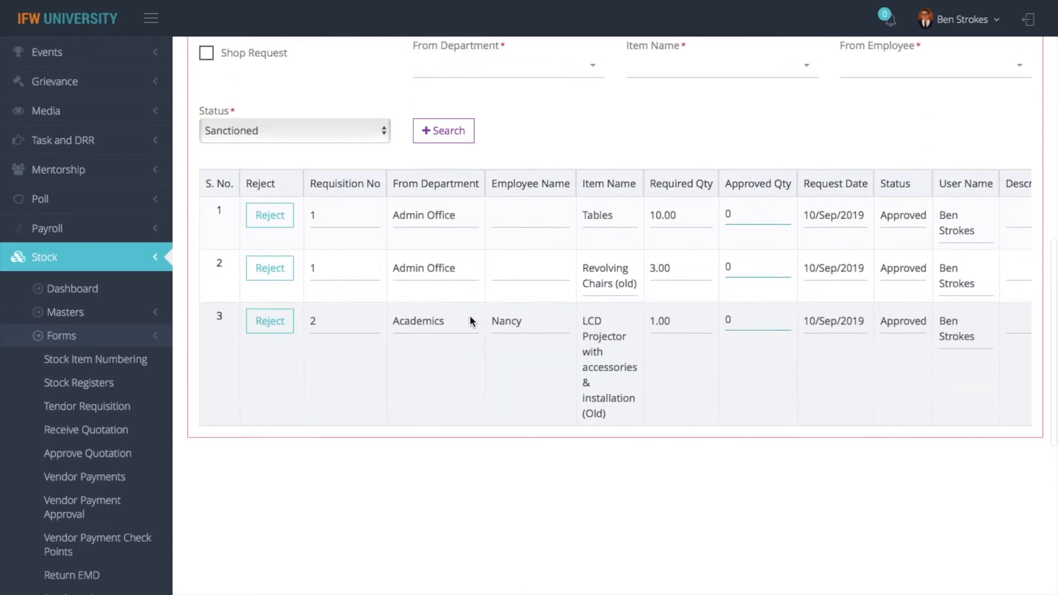
pyautogui.scroll(-2, 470, 319)
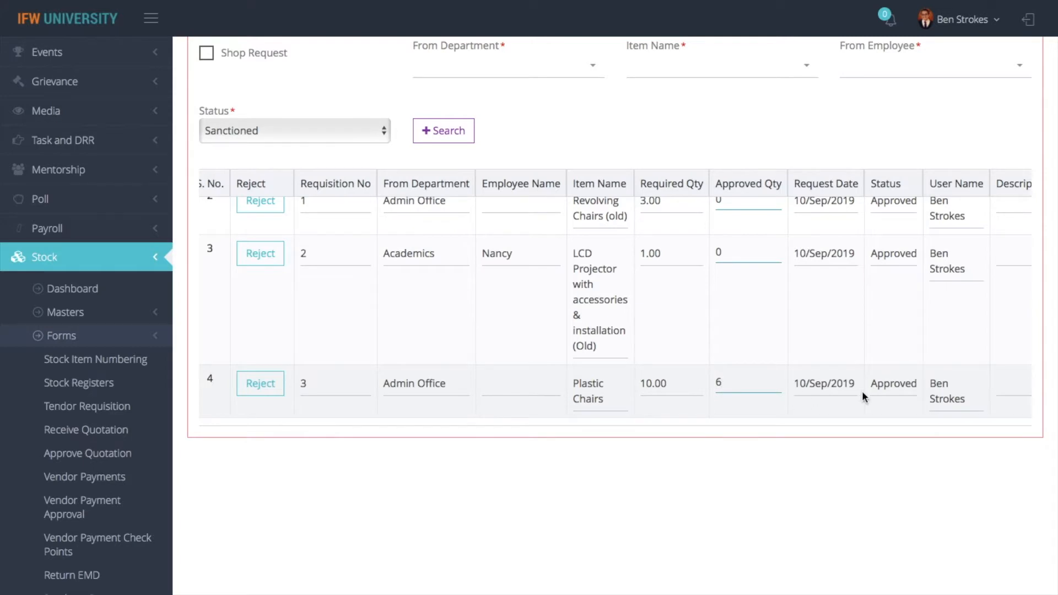
pyautogui.scroll(2, 862, 391)
pyautogui.scroll(-2, 863, 391)
pyautogui.scroll(2, 863, 392)
pyautogui.scroll(9, 710, 352)
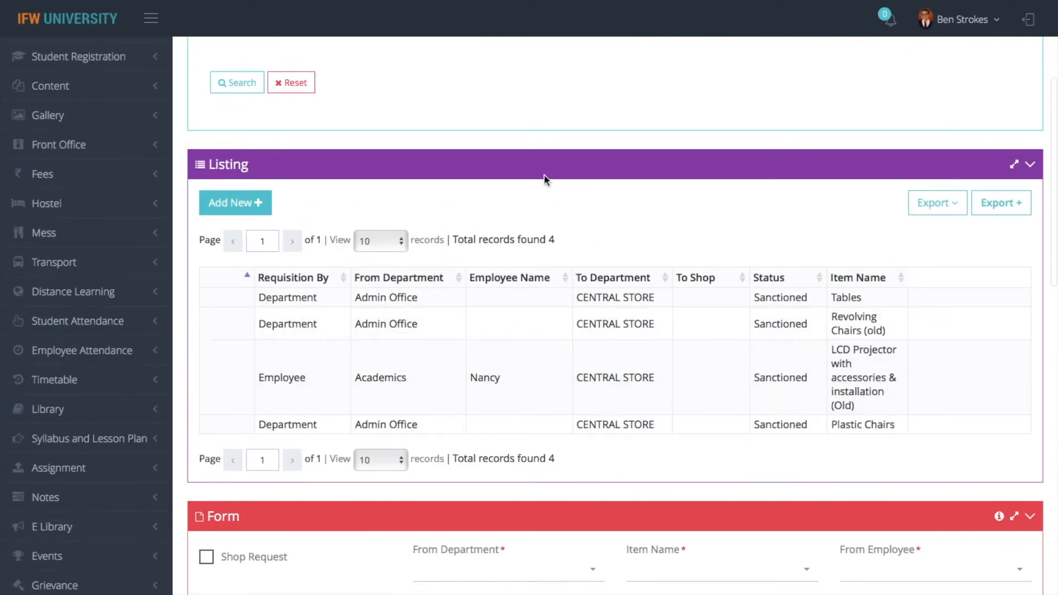
pyautogui.scroll(4, 593, 236)
pyautogui.click(198, 51)
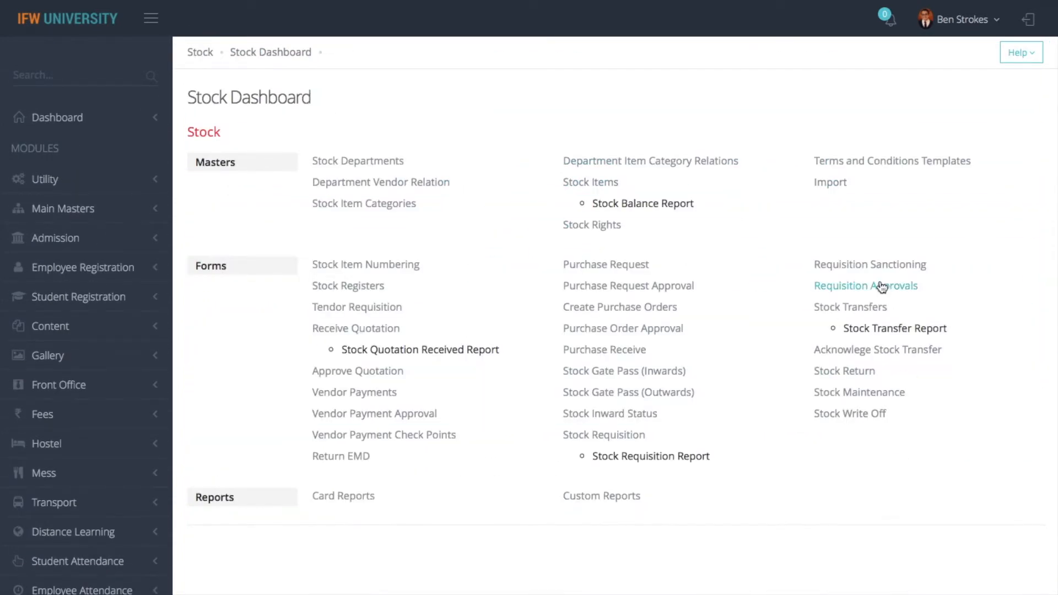
pyautogui.click(880, 286)
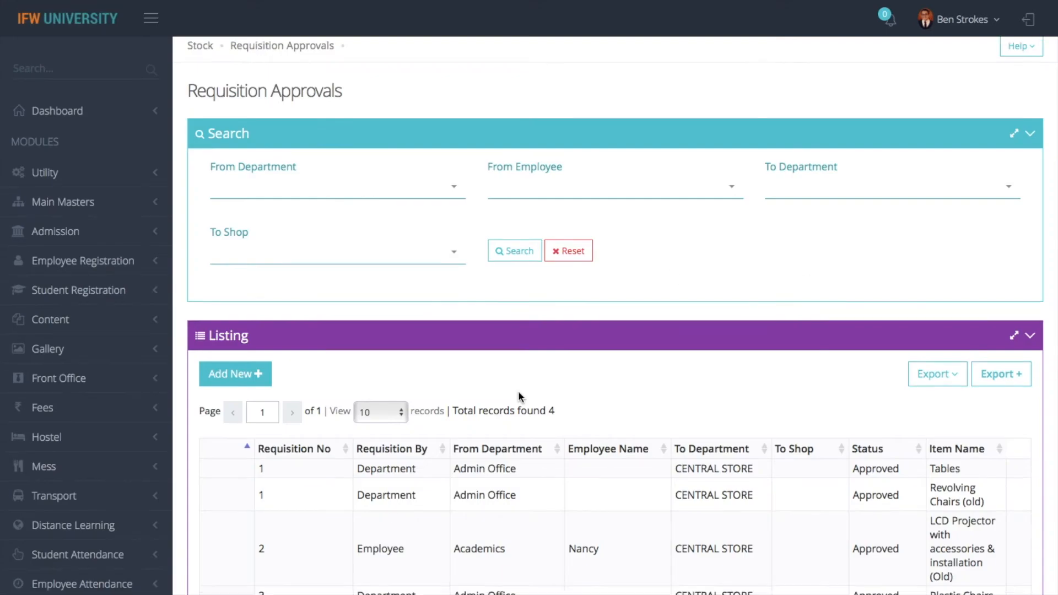
pyautogui.scroll(-3, 520, 395)
pyautogui.scroll(3, 736, 215)
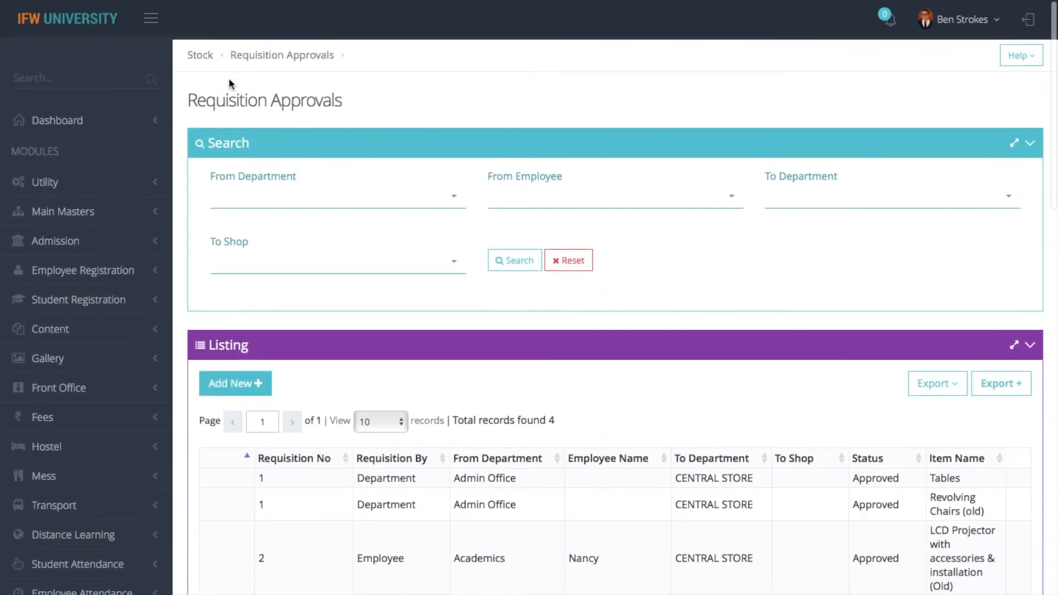
pyautogui.click(200, 56)
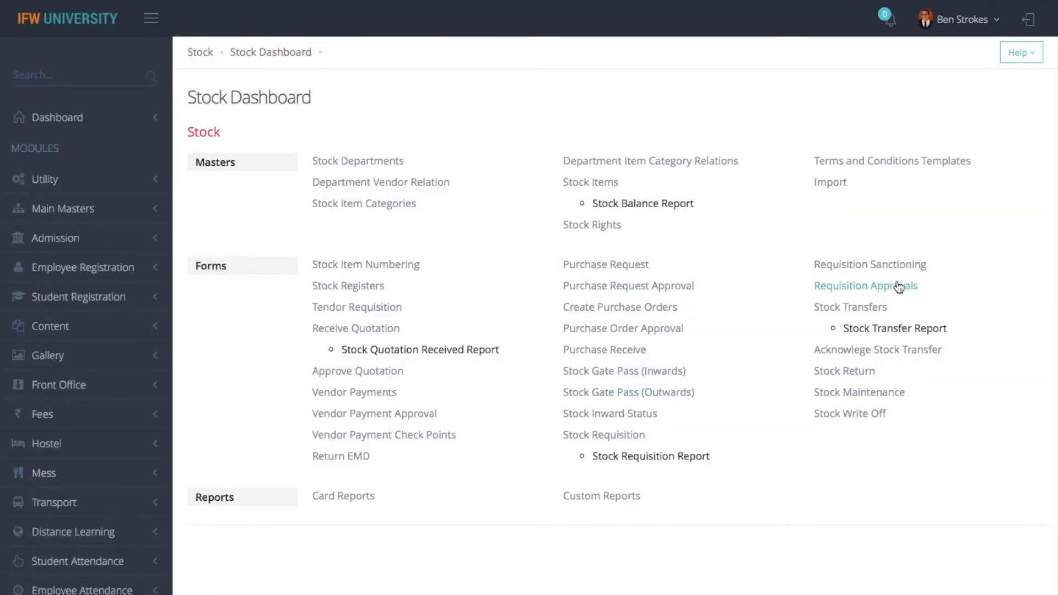
# Start a new requisition-based stock transfer with Admin Office as the From Department
pyautogui.click(853, 310)
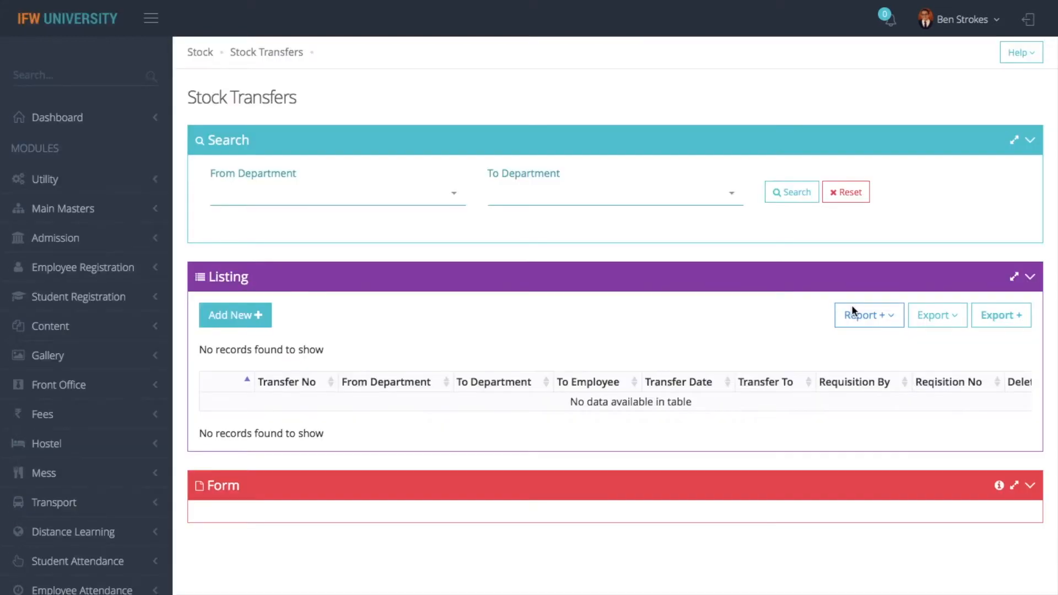
pyautogui.click(254, 317)
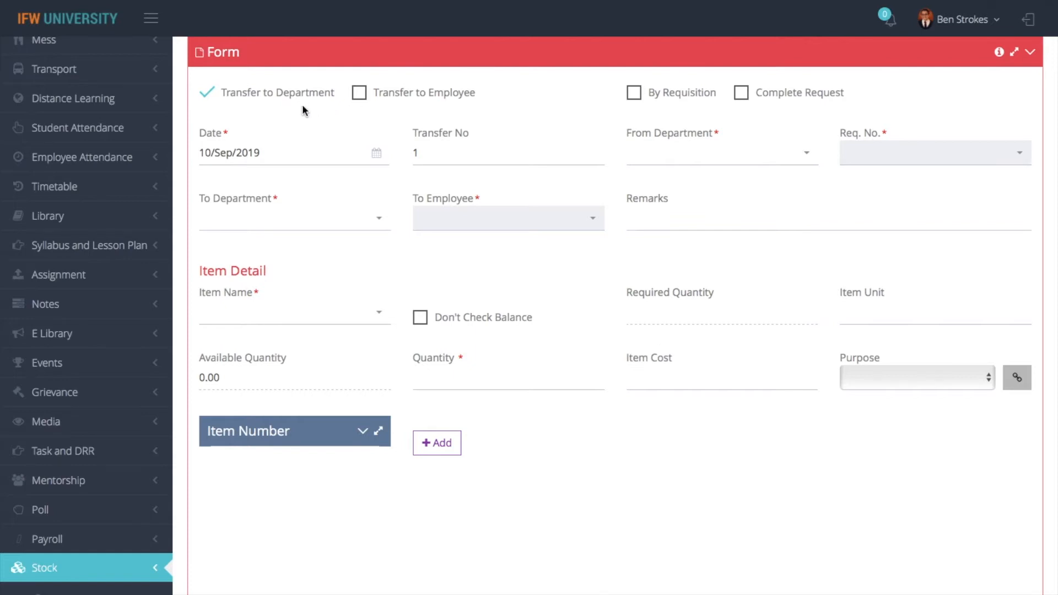
pyautogui.click(636, 93)
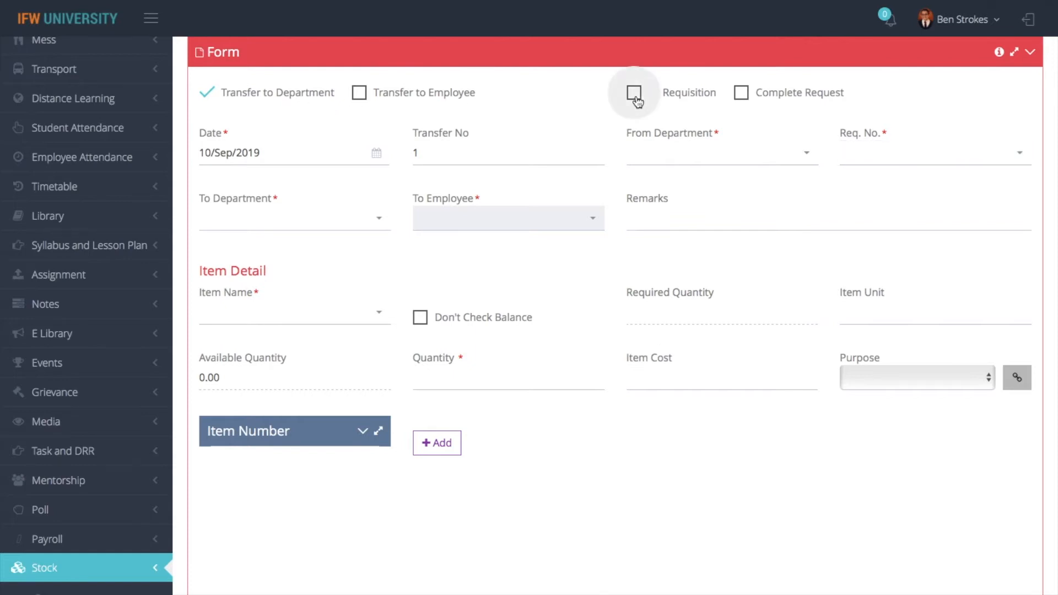
pyautogui.click(691, 161)
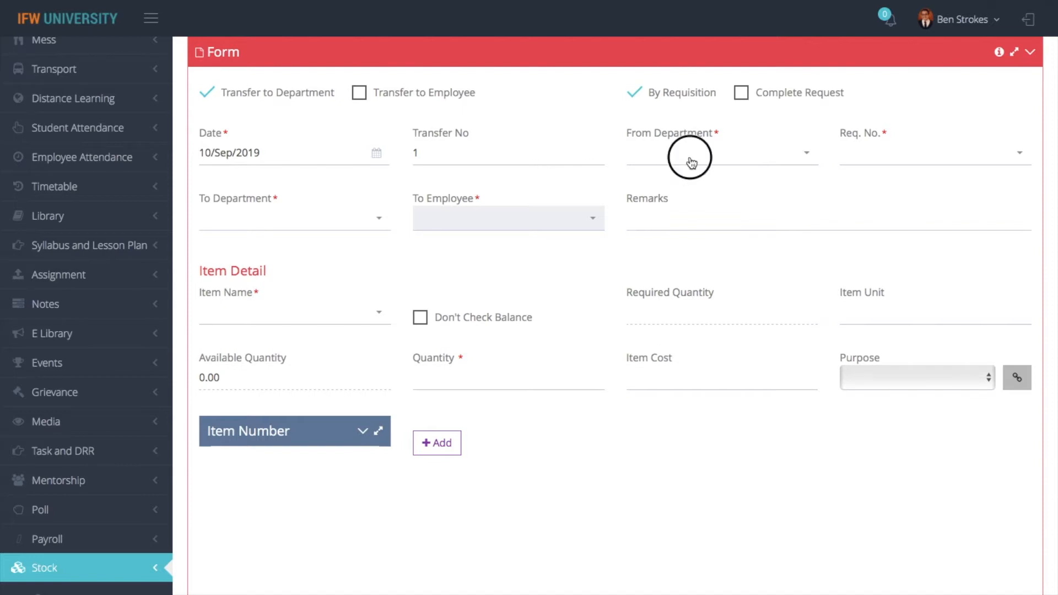
pyautogui.write('admin')
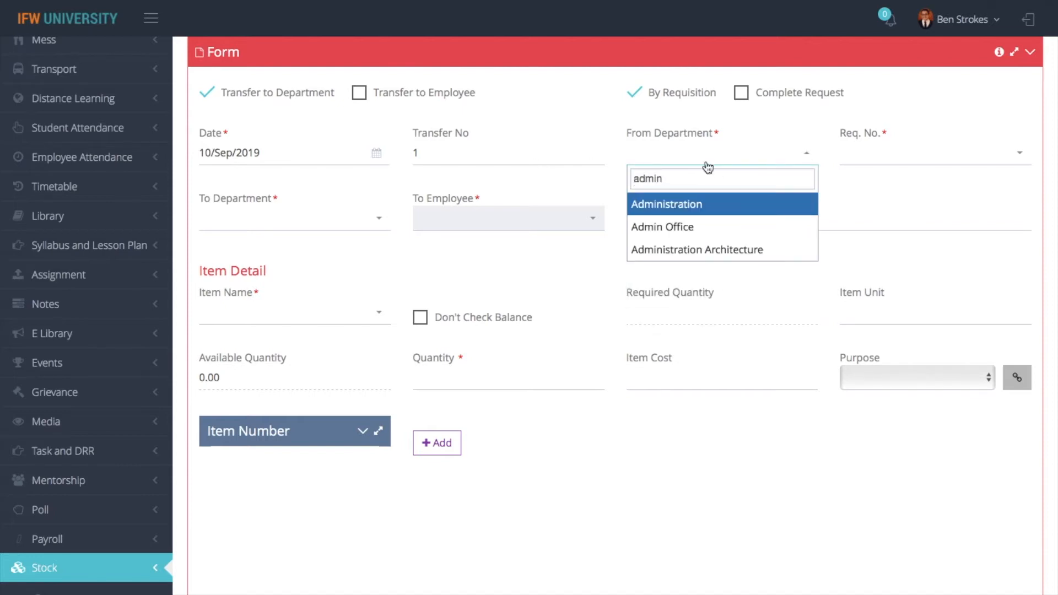
pyautogui.click(735, 229)
# Look through the Req. No. list for available requisition numbers
pyautogui.click(904, 165)
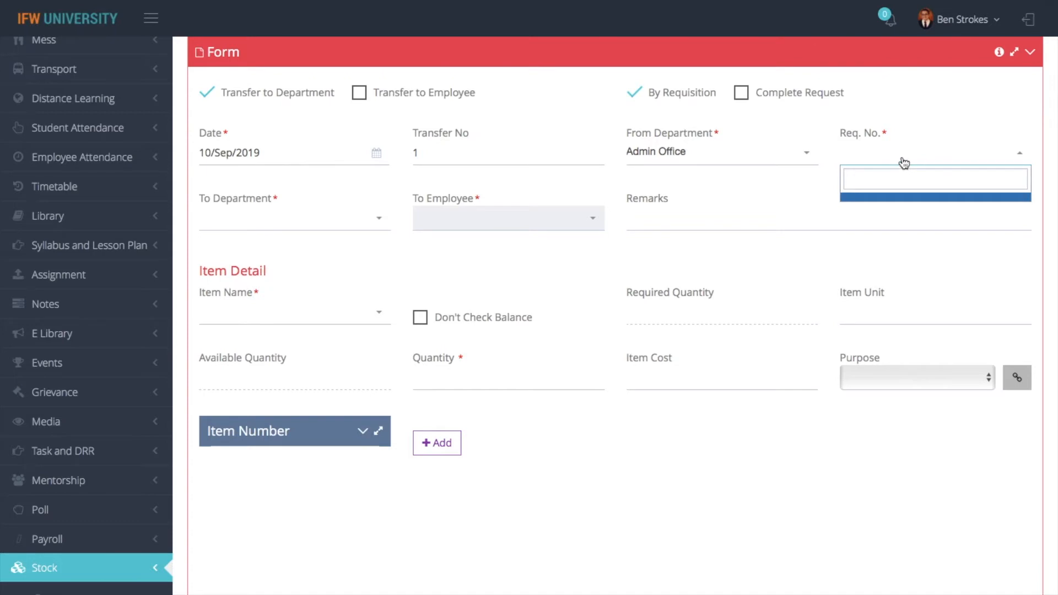
pyautogui.scroll(-15, 903, 157)
pyautogui.scroll(10, 879, 285)
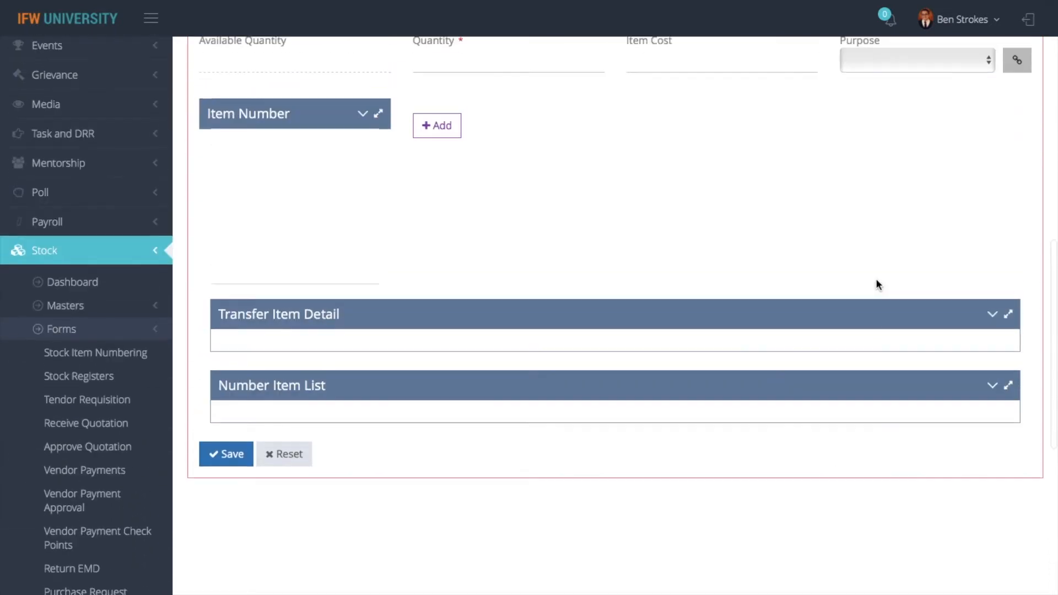
pyautogui.scroll(5, 869, 256)
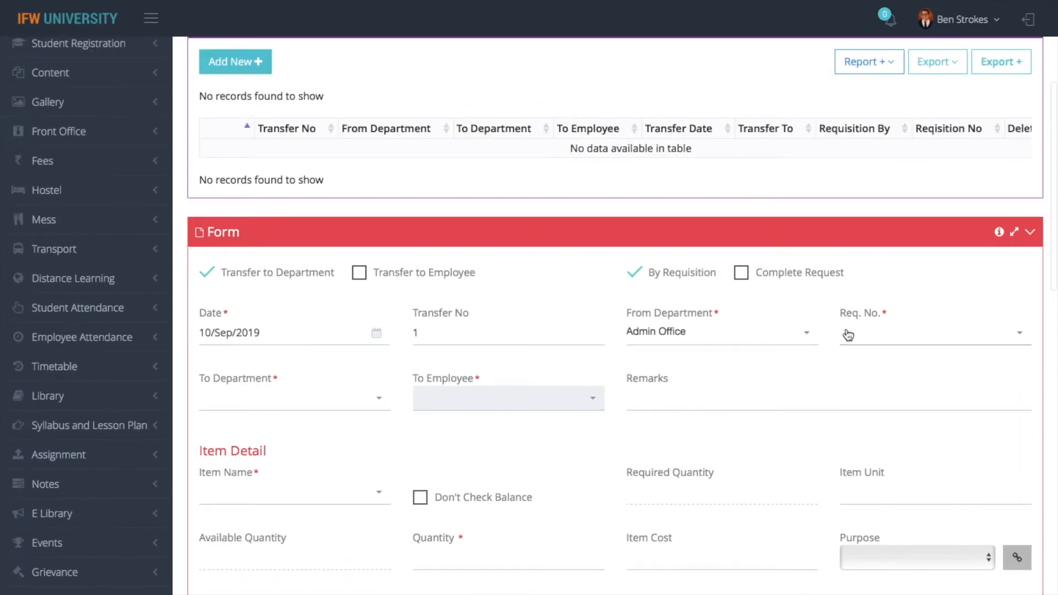
pyautogui.click(844, 333)
pyautogui.scroll(-15, 788, 372)
pyautogui.scroll(8, 788, 372)
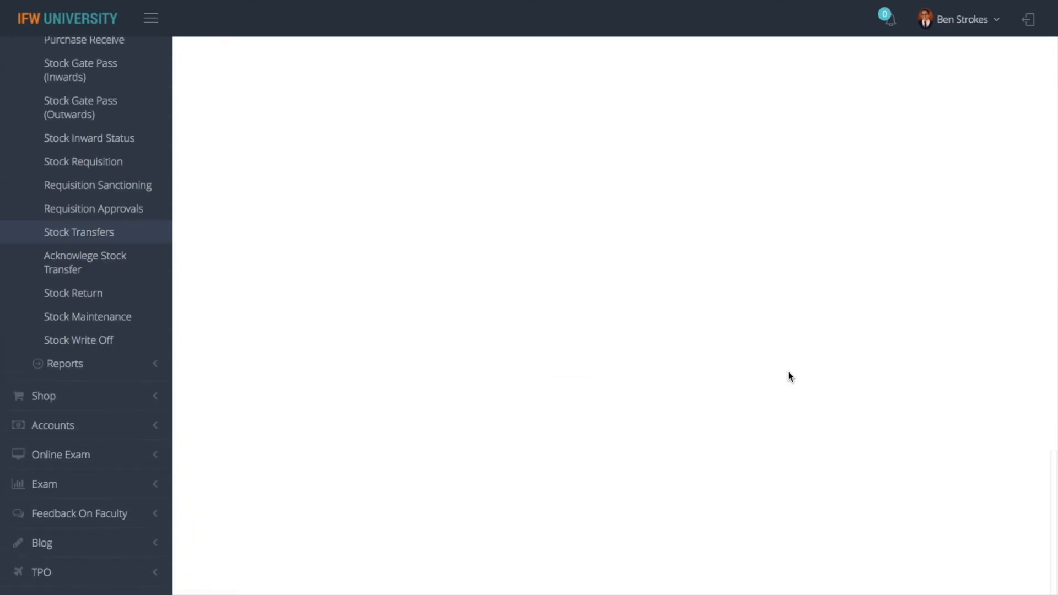
pyautogui.scroll(8, 788, 372)
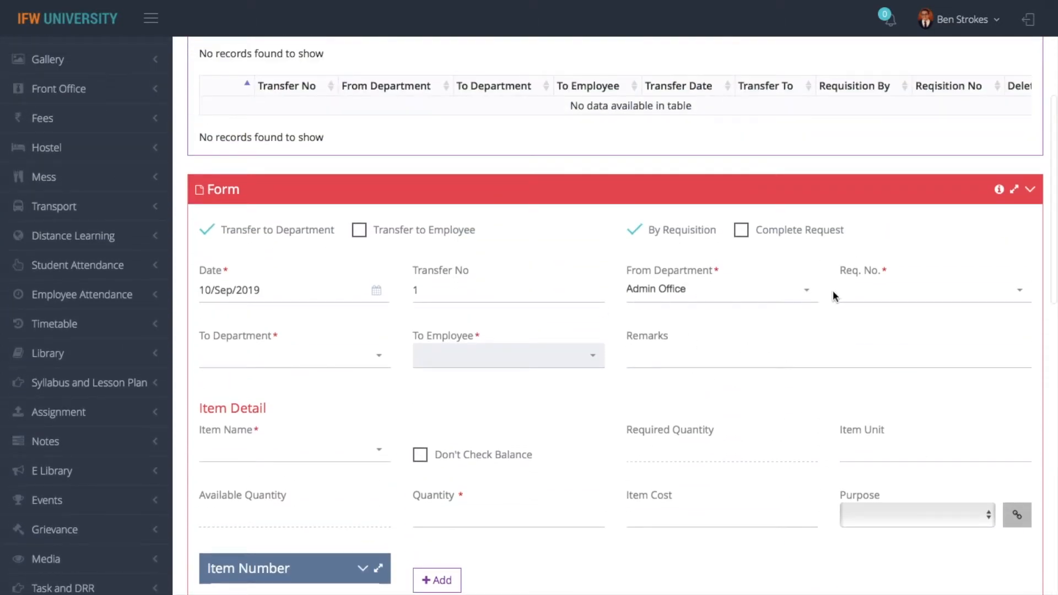
# Recheck the department lists, mark it a complete request and recheck Req. No., then clear the form
pyautogui.click(324, 358)
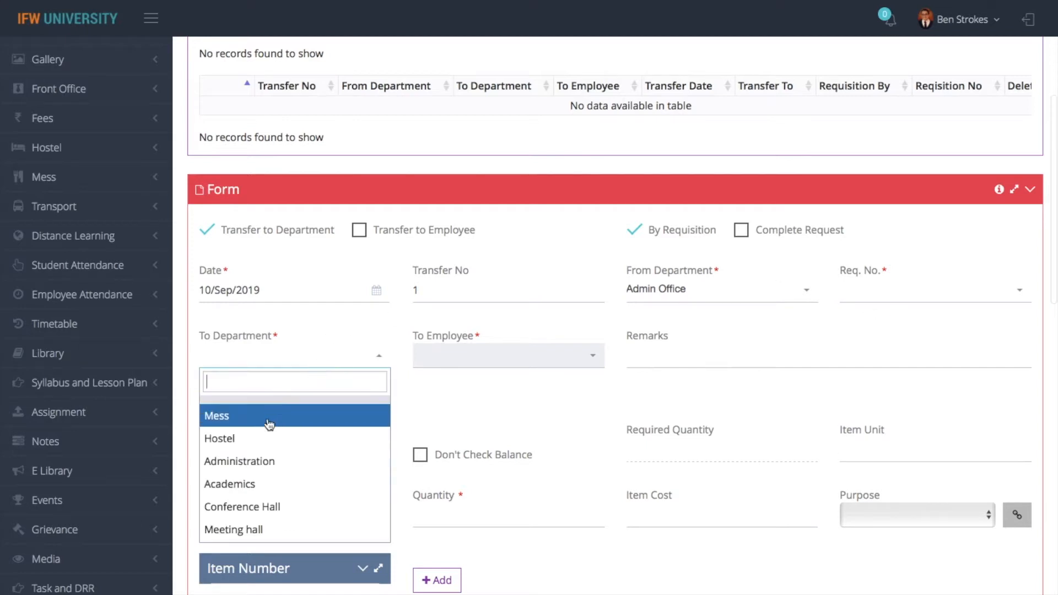
pyautogui.click(684, 300)
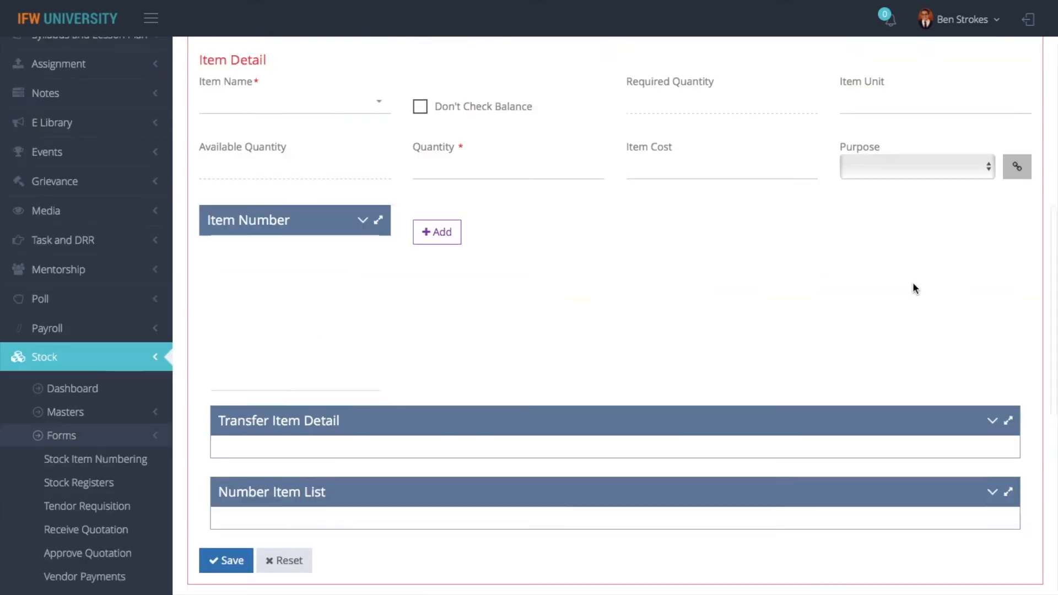
pyautogui.scroll(6, 914, 288)
pyautogui.click(757, 251)
pyautogui.click(911, 314)
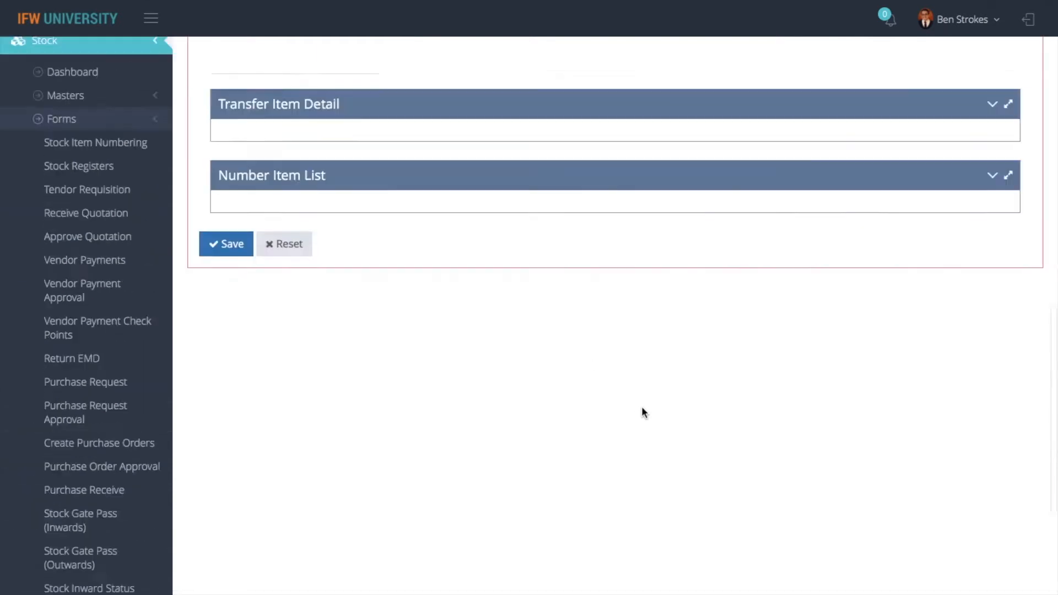
pyautogui.scroll(15, 642, 406)
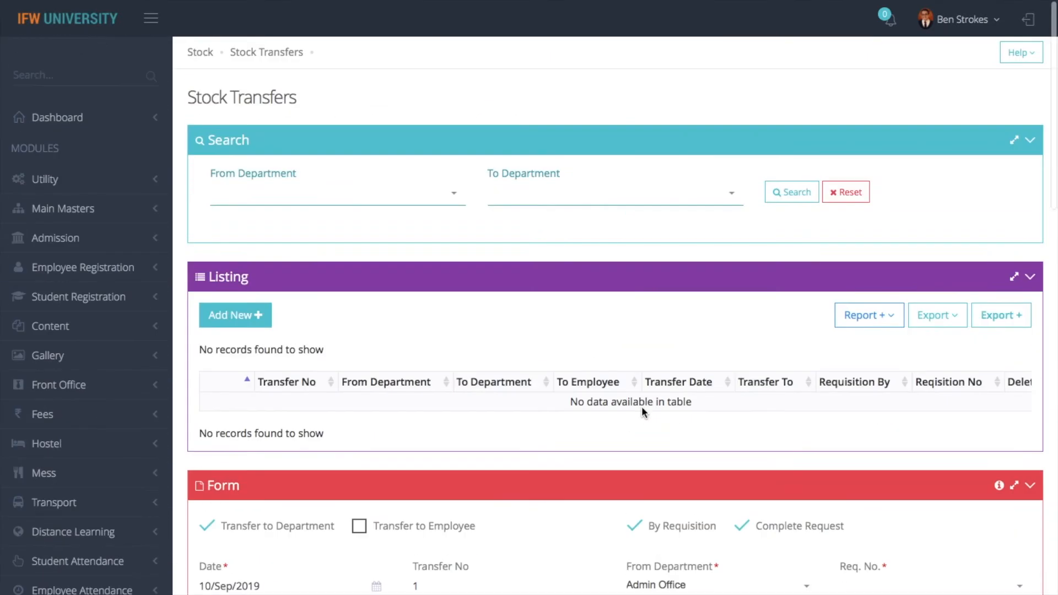
pyautogui.scroll(-8, 798, 465)
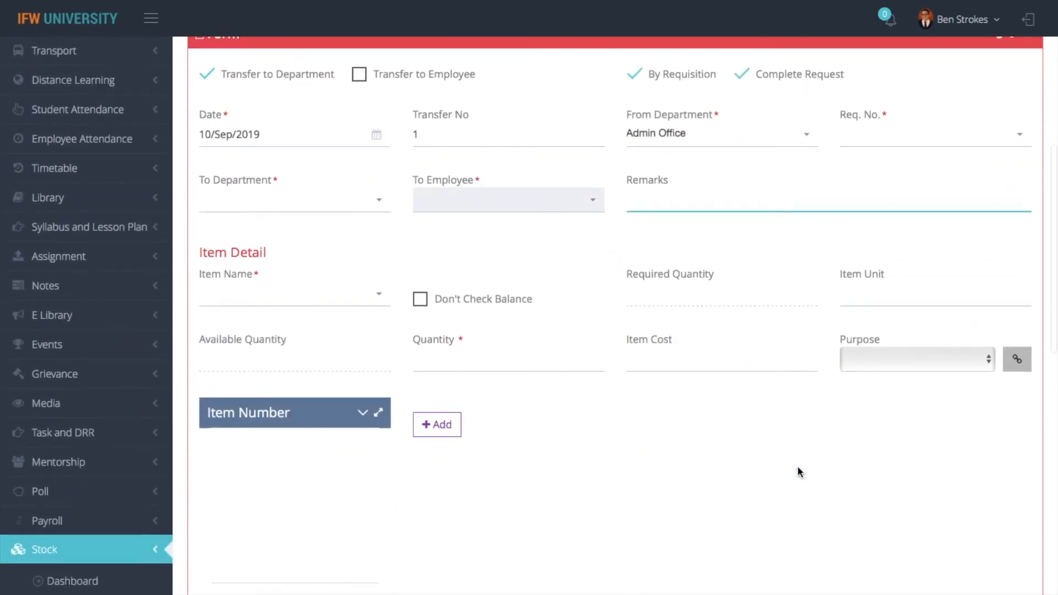
pyautogui.scroll(8, 798, 465)
pyautogui.scroll(-3, 799, 465)
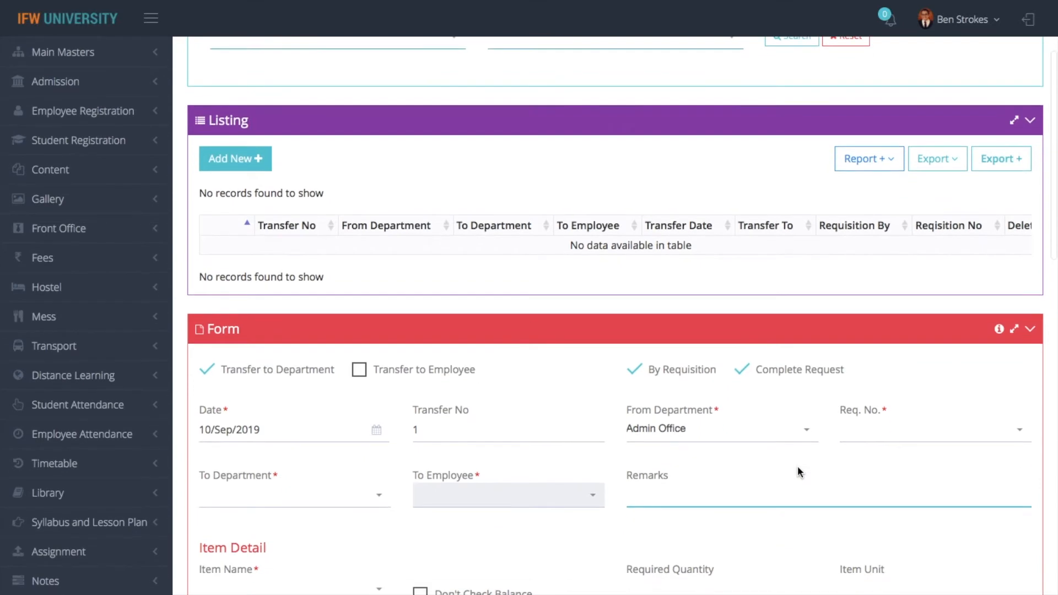
pyautogui.click(236, 163)
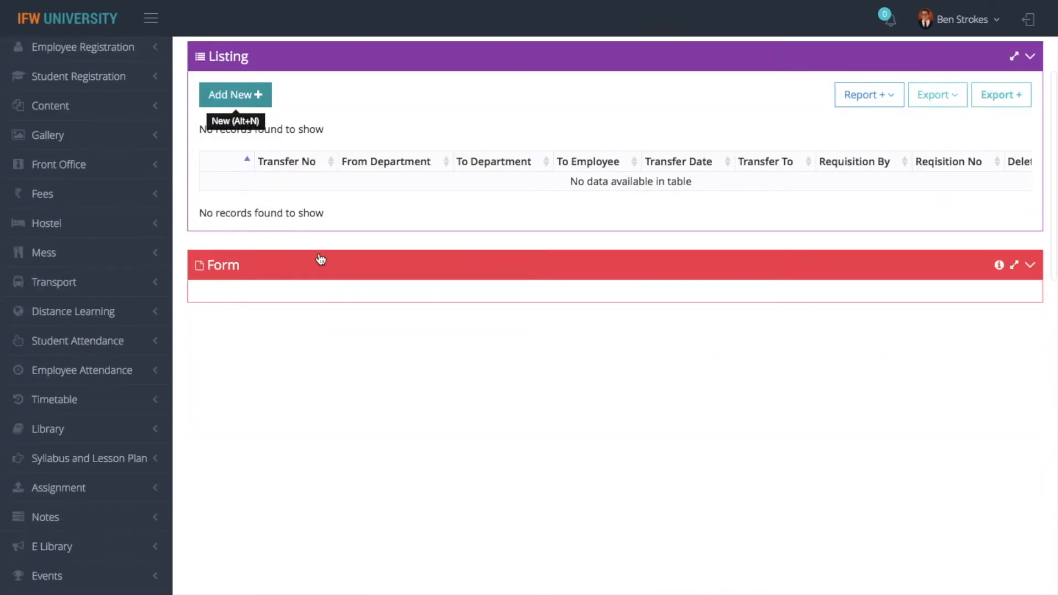
pyautogui.click(634, 93)
pyautogui.click(692, 163)
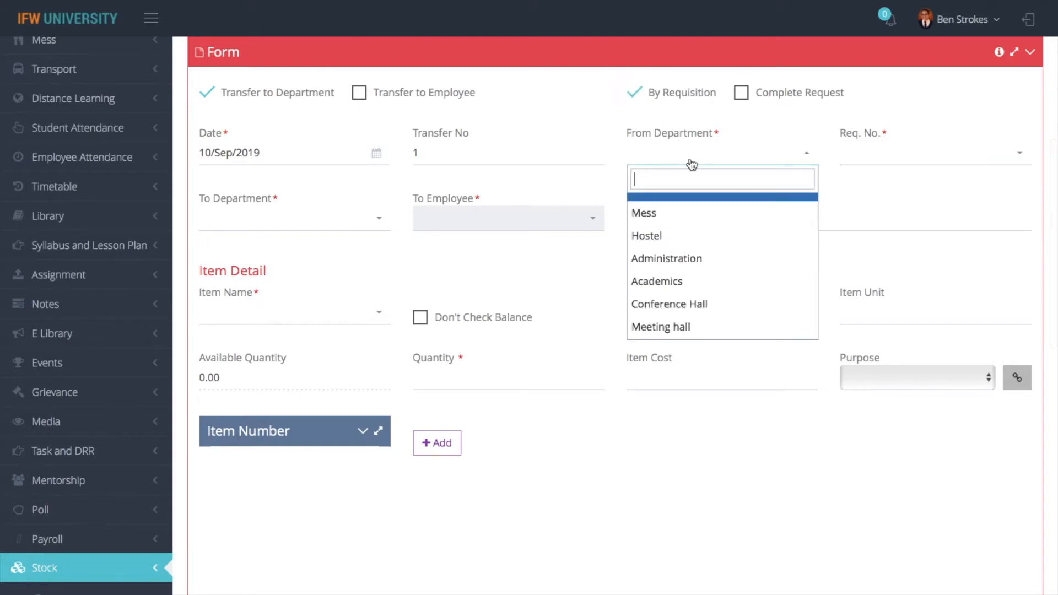
pyautogui.write('admin')
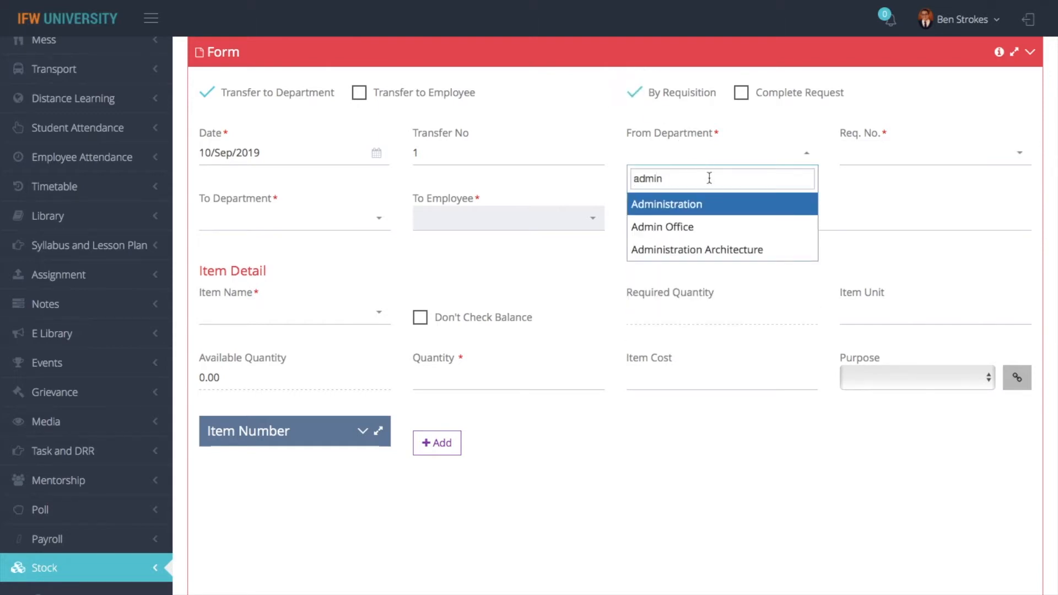
pyautogui.click(679, 225)
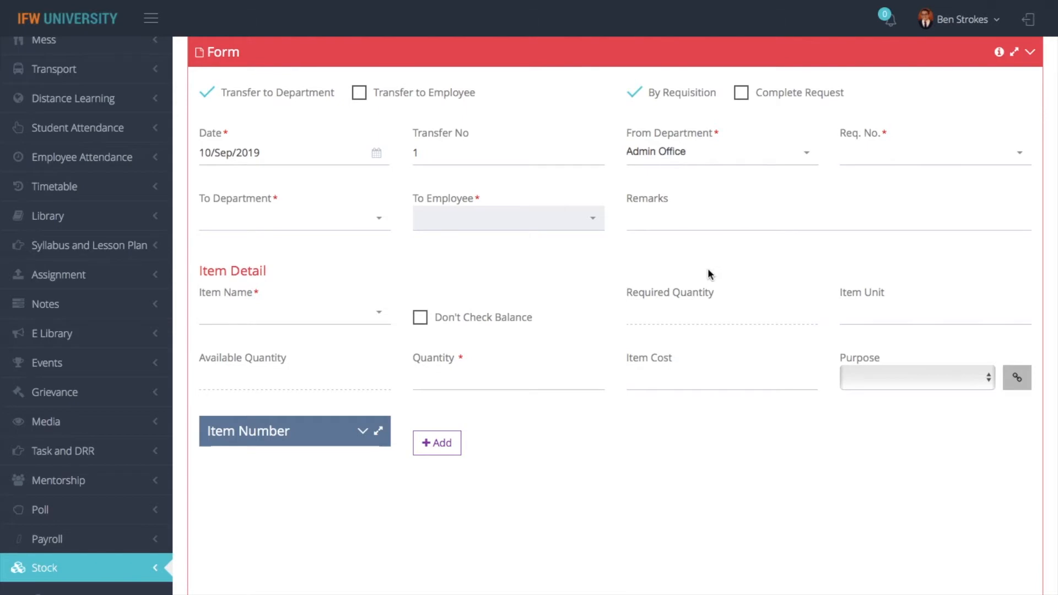
pyautogui.scroll(-2, 710, 274)
pyautogui.scroll(-2, 708, 268)
pyautogui.scroll(6, 707, 268)
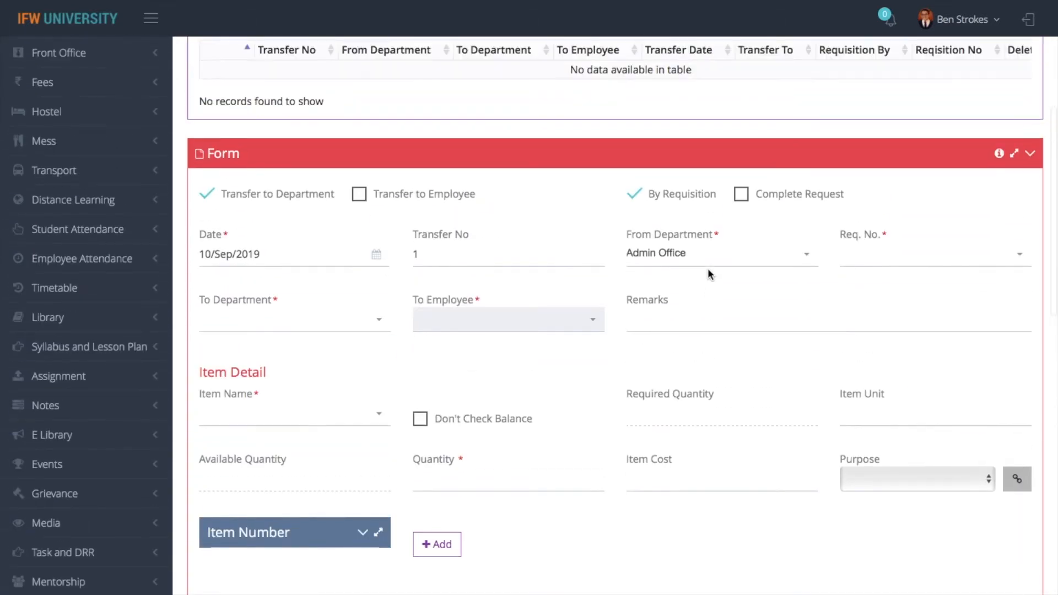
pyautogui.click(886, 291)
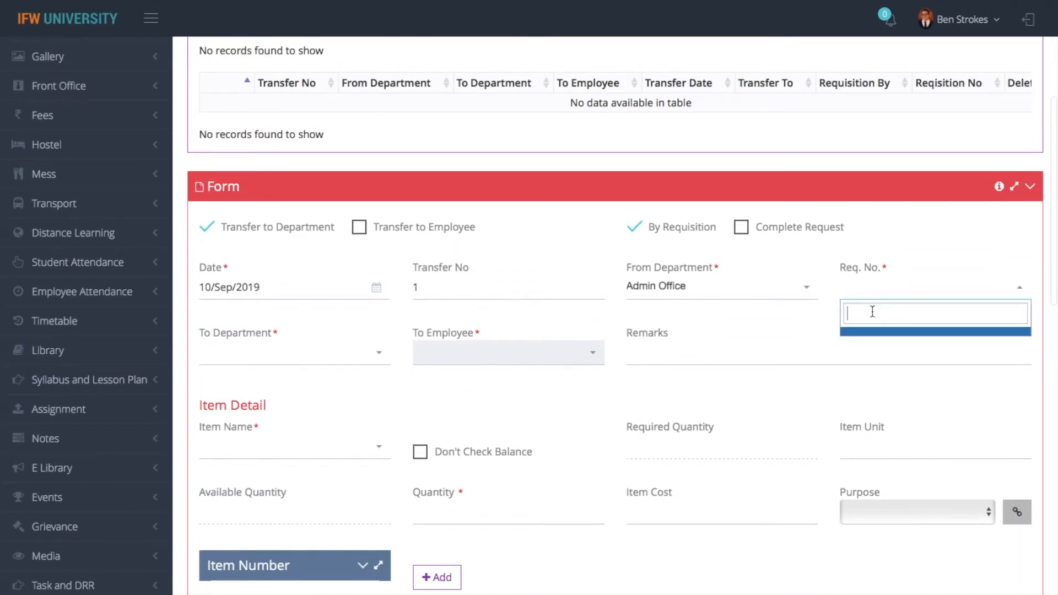
pyautogui.click(319, 394)
pyautogui.scroll(-17, 323, 330)
pyautogui.scroll(14, 329, 333)
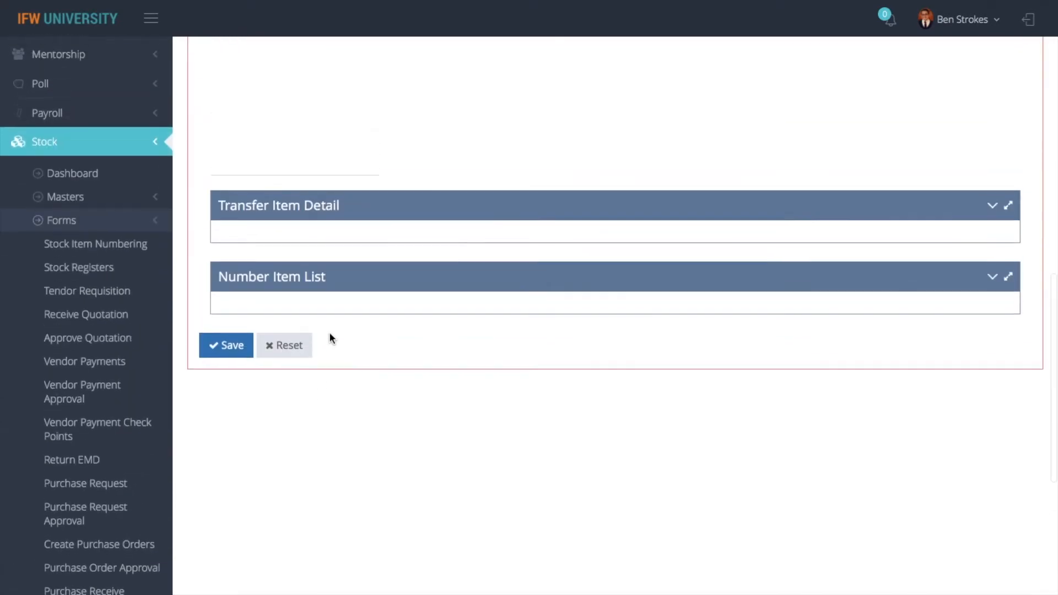
pyautogui.scroll(2, 329, 338)
pyautogui.click(687, 164)
# Set CENTRAL STORE as the From Department and select requisition number 1
pyautogui.write('centra')
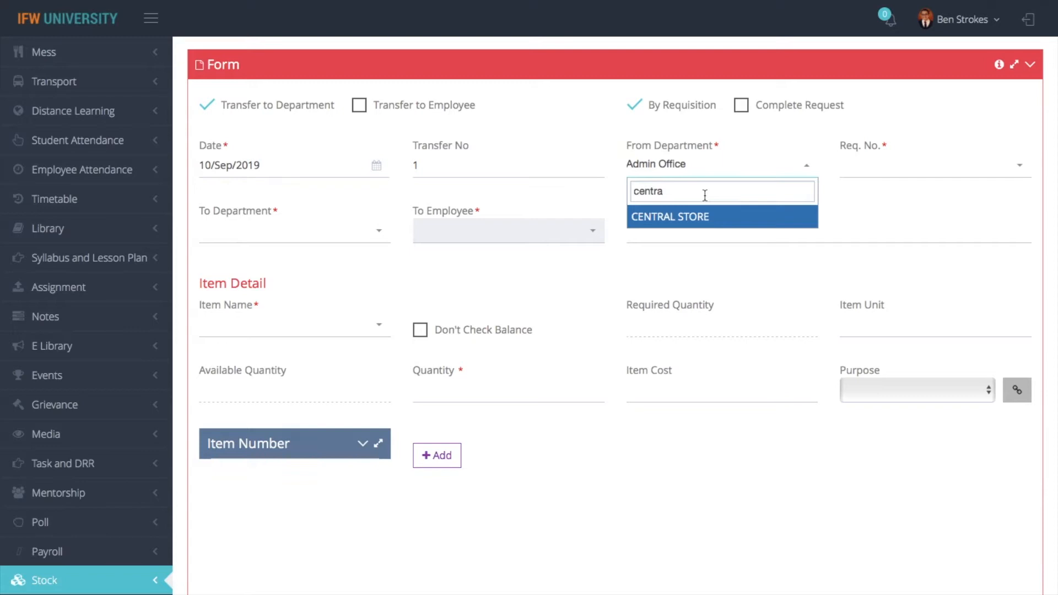
pyautogui.click(695, 220)
pyautogui.click(860, 174)
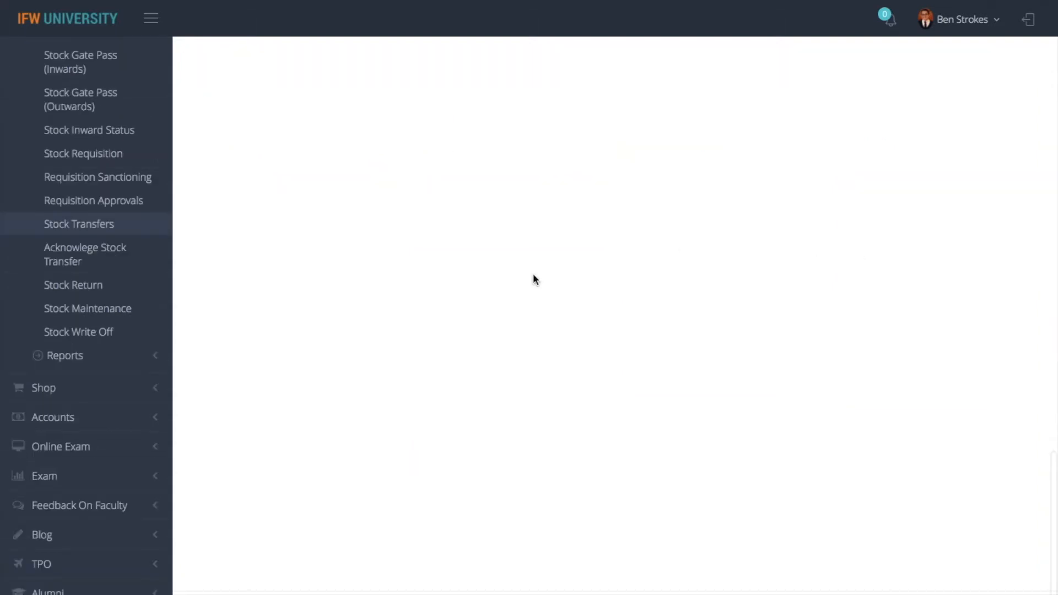
pyautogui.scroll(5, 534, 274)
pyautogui.scroll(15, 520, 291)
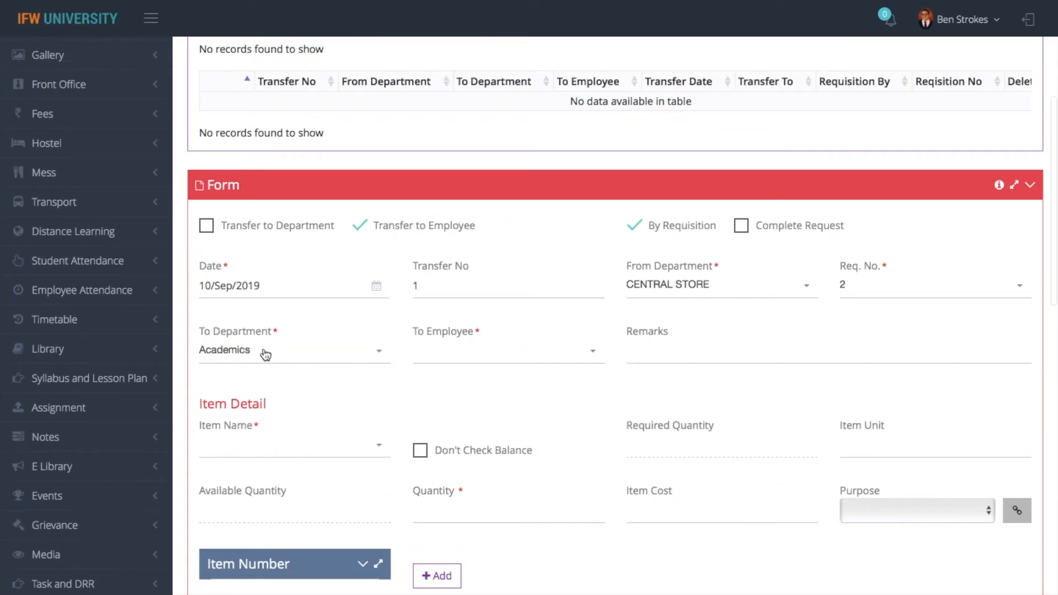
pyautogui.click(854, 290)
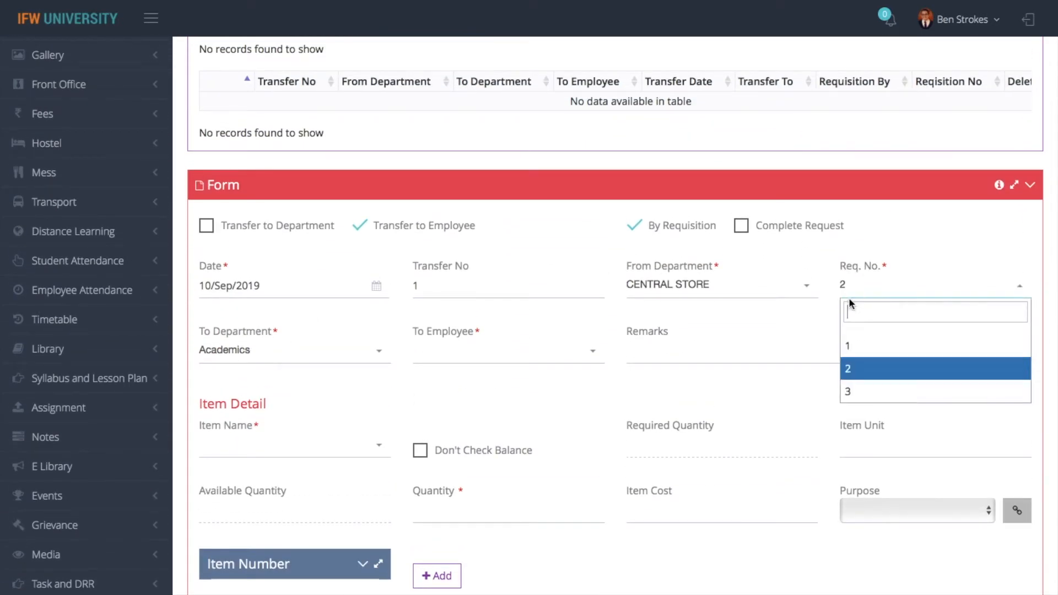
pyautogui.click(858, 353)
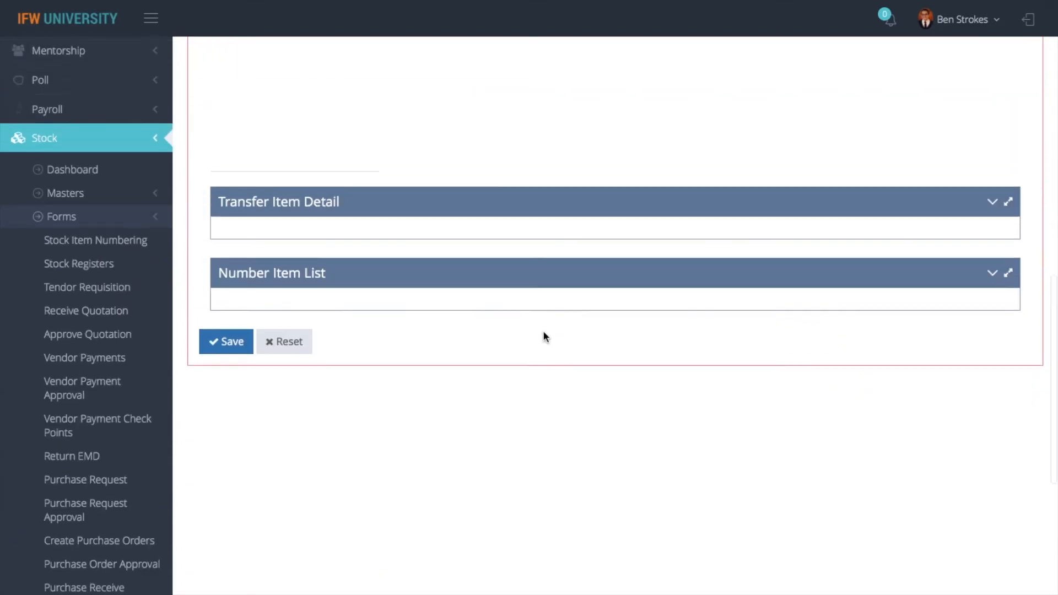
pyautogui.scroll(2, 544, 332)
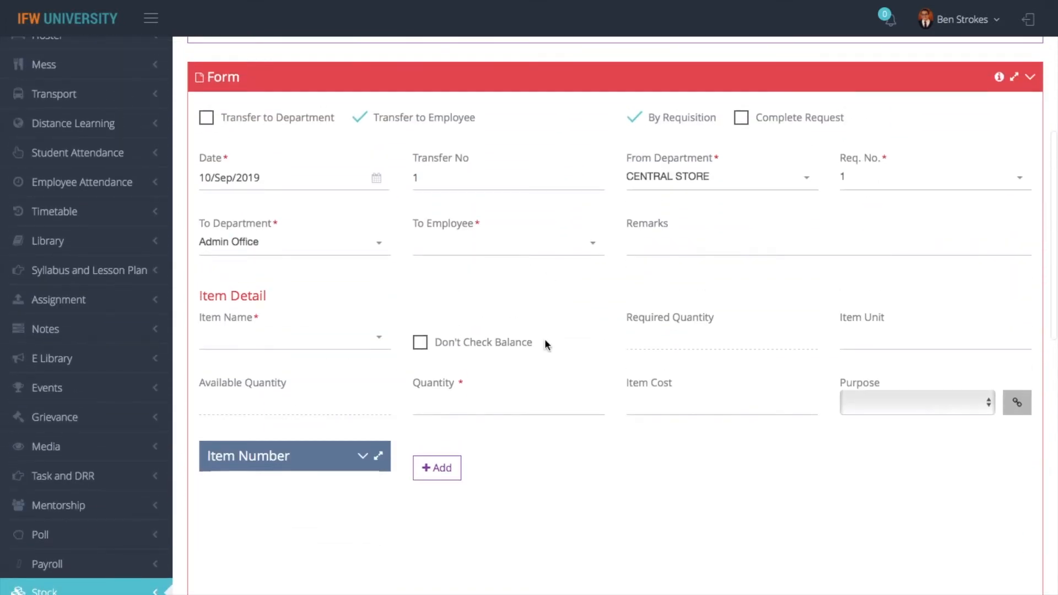
pyautogui.click(342, 338)
pyautogui.click(292, 398)
pyautogui.scroll(8, 527, 300)
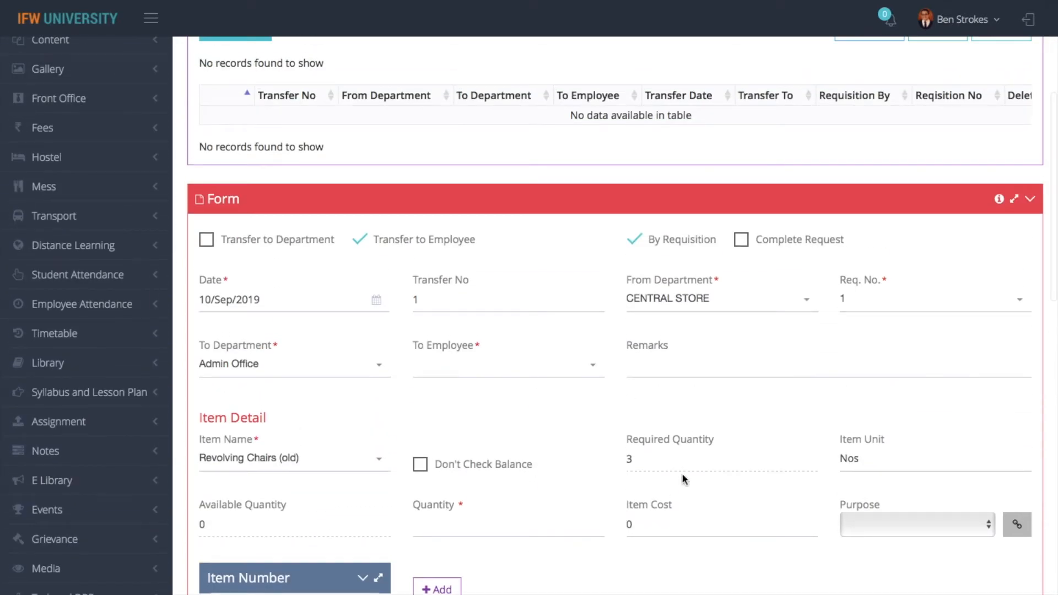
pyautogui.scroll(-2, 683, 474)
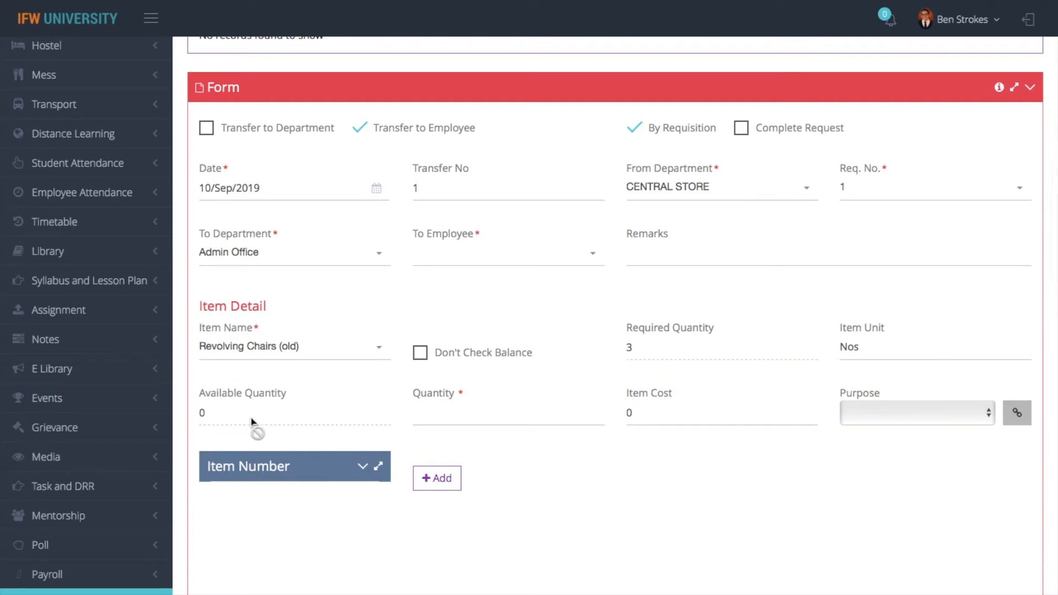
pyautogui.click(456, 359)
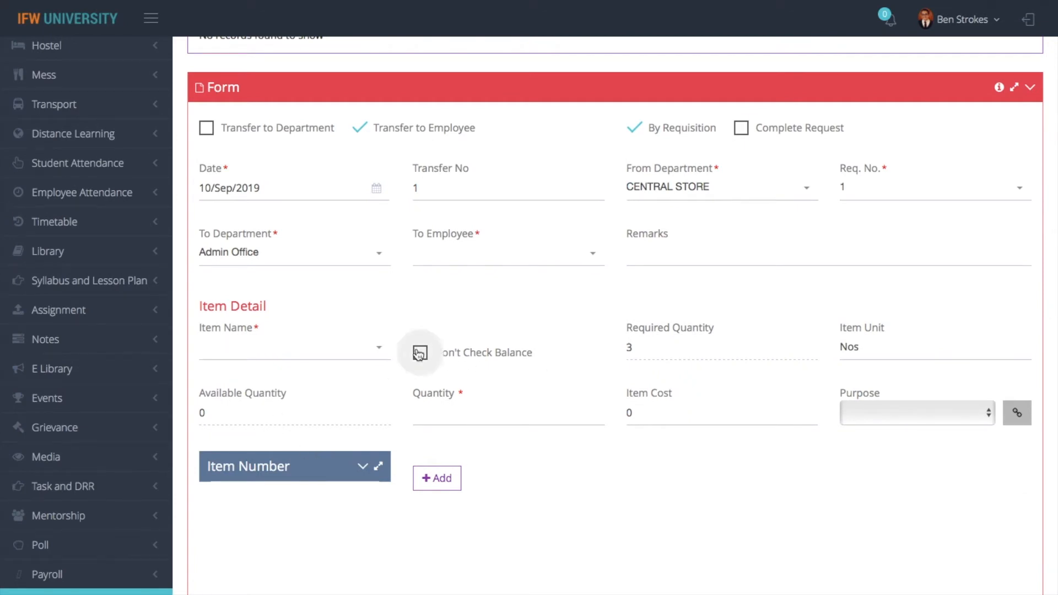
pyautogui.scroll(-2, 355, 359)
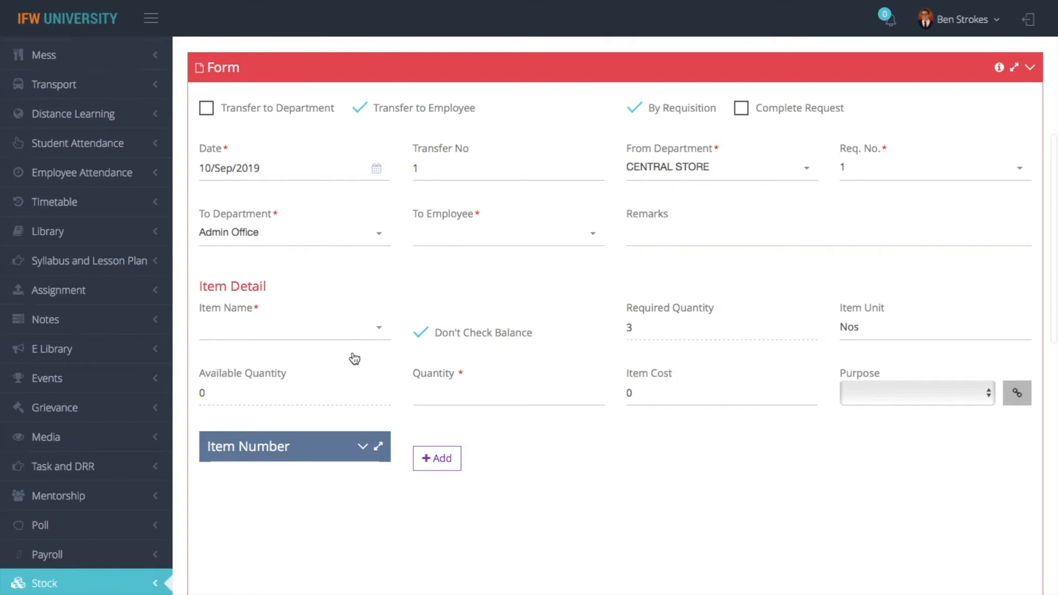
pyautogui.click(348, 251)
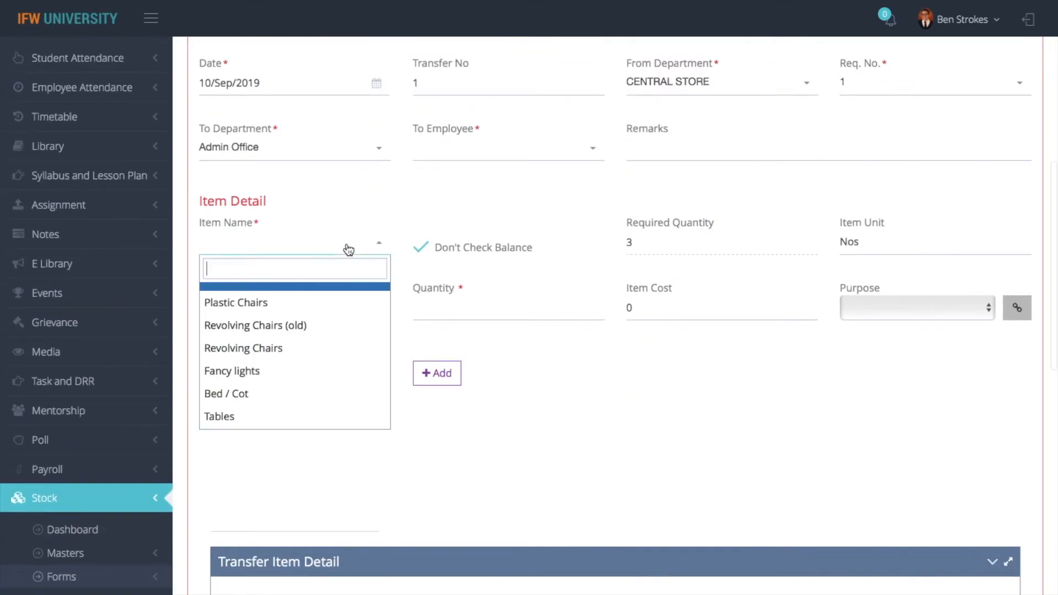
pyautogui.click(263, 326)
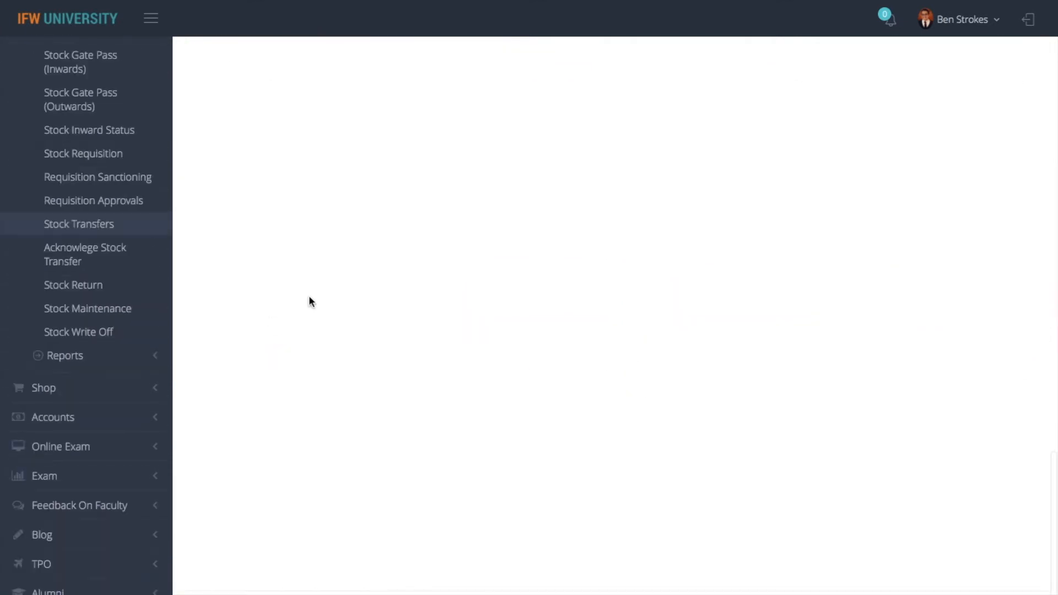
pyautogui.scroll(1, 370, 280)
pyautogui.scroll(14, 370, 281)
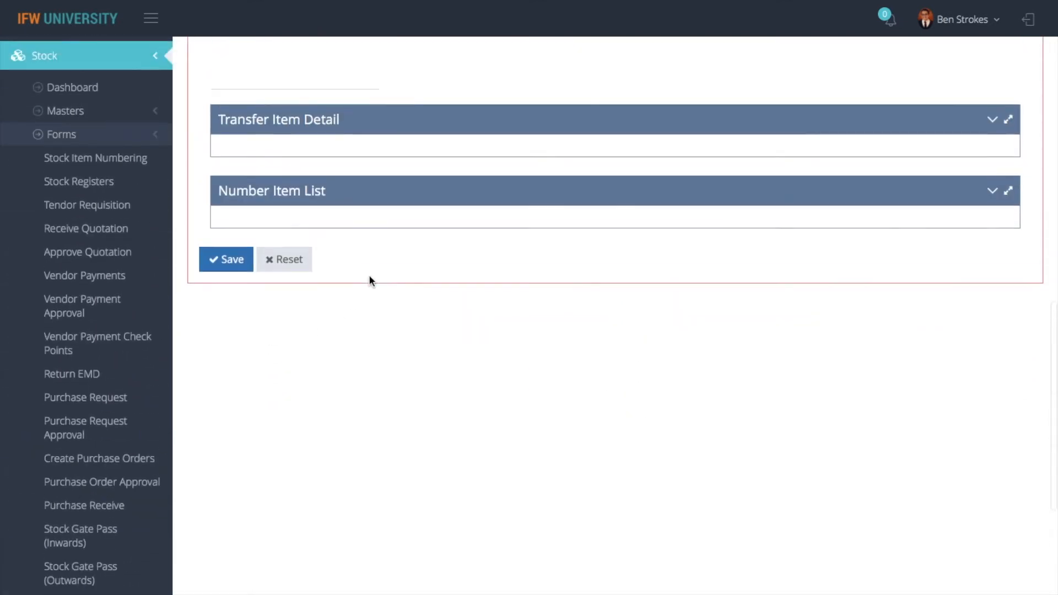
pyautogui.click(422, 249)
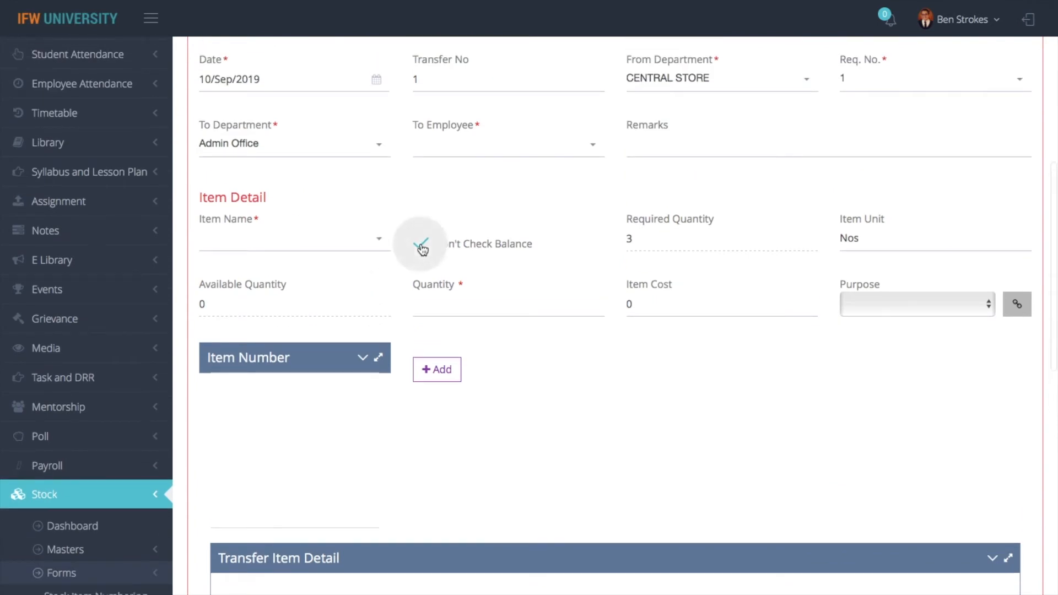
pyautogui.click(359, 240)
pyautogui.click(286, 324)
pyautogui.scroll(13, 410, 272)
pyautogui.scroll(1, 410, 272)
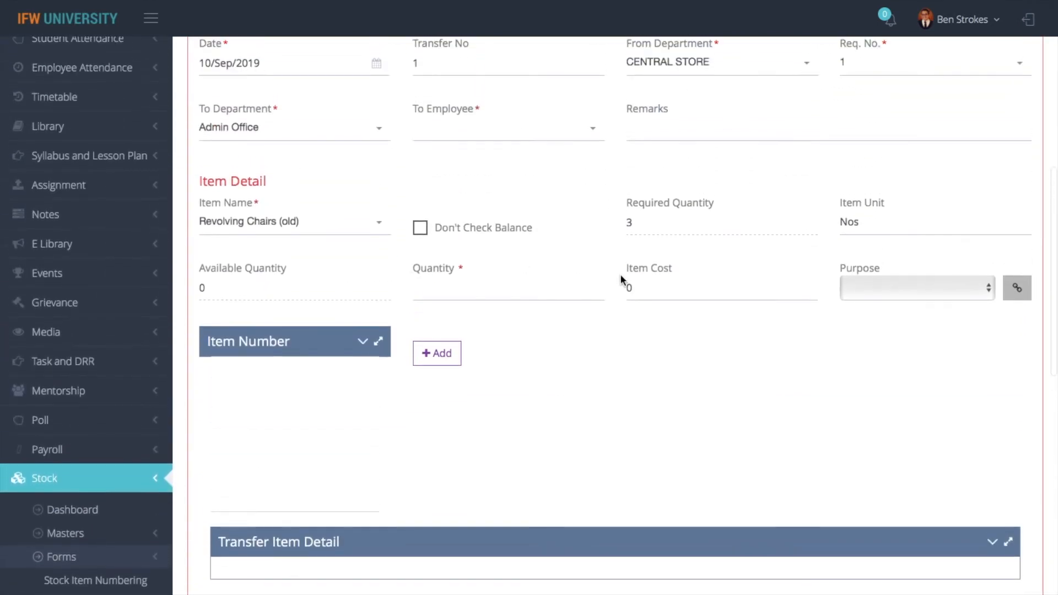
pyautogui.click(484, 292)
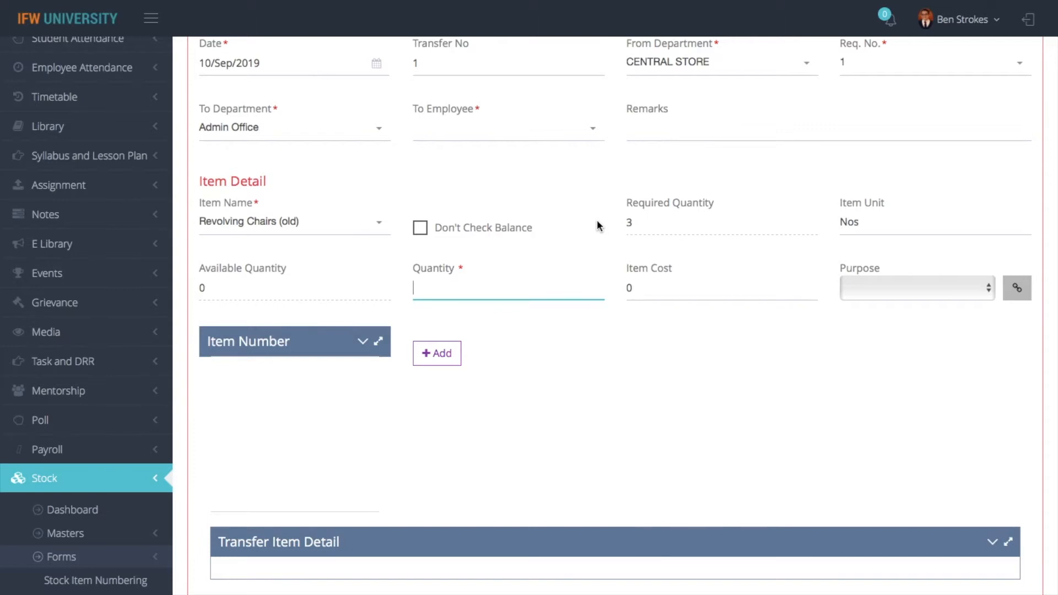
pyautogui.write('3')
pyautogui.click(881, 298)
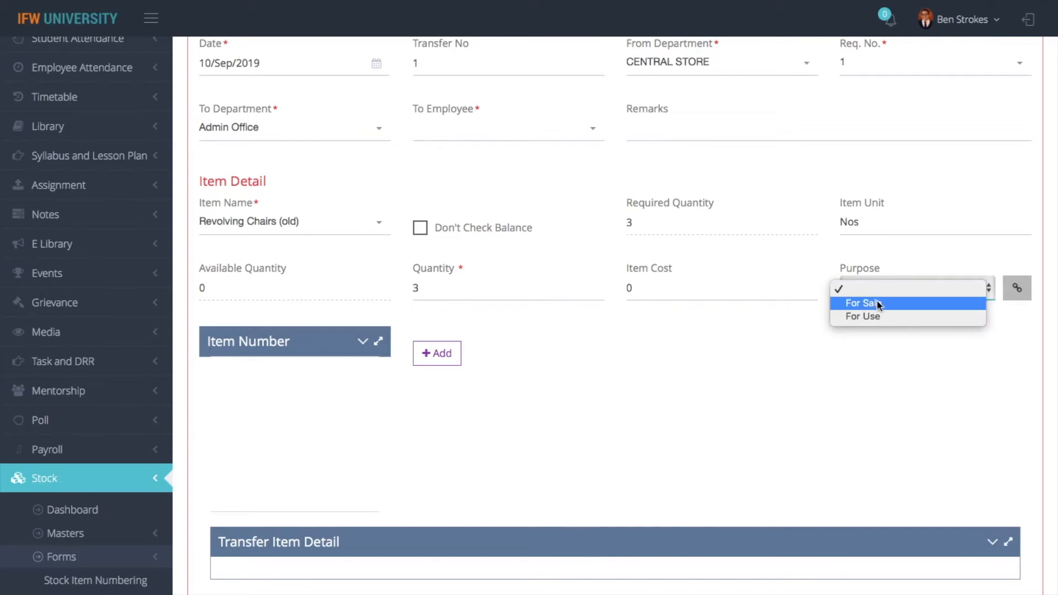
pyautogui.click(862, 315)
pyautogui.click(444, 354)
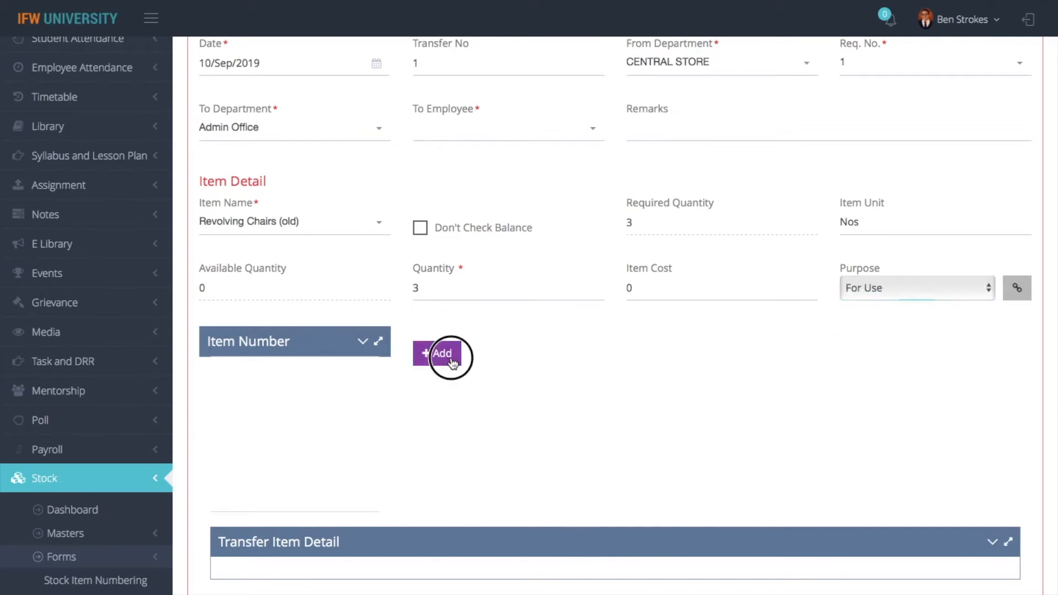
pyautogui.scroll(-5, 561, 378)
pyautogui.scroll(5, 561, 378)
pyautogui.scroll(3, 562, 380)
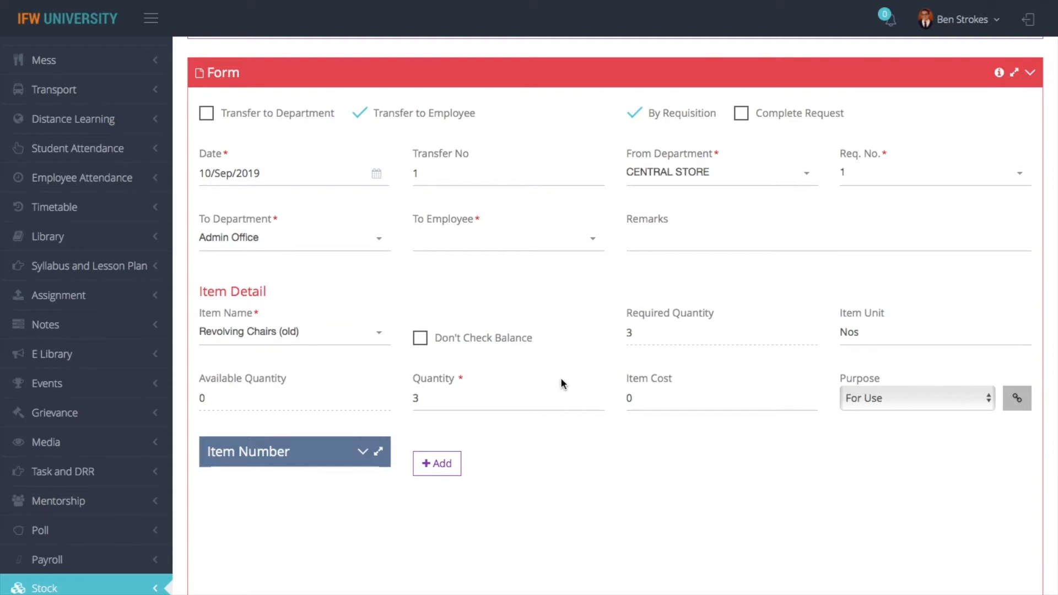
pyautogui.click(369, 337)
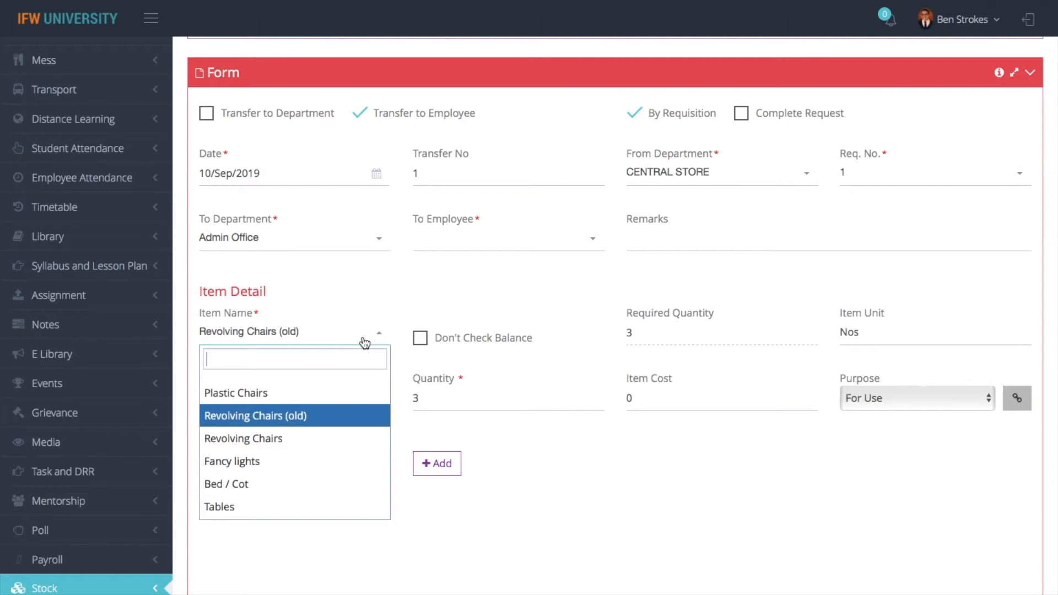
pyautogui.scroll(-15, 525, 270)
pyautogui.scroll(8, 713, 276)
pyautogui.scroll(10, 714, 279)
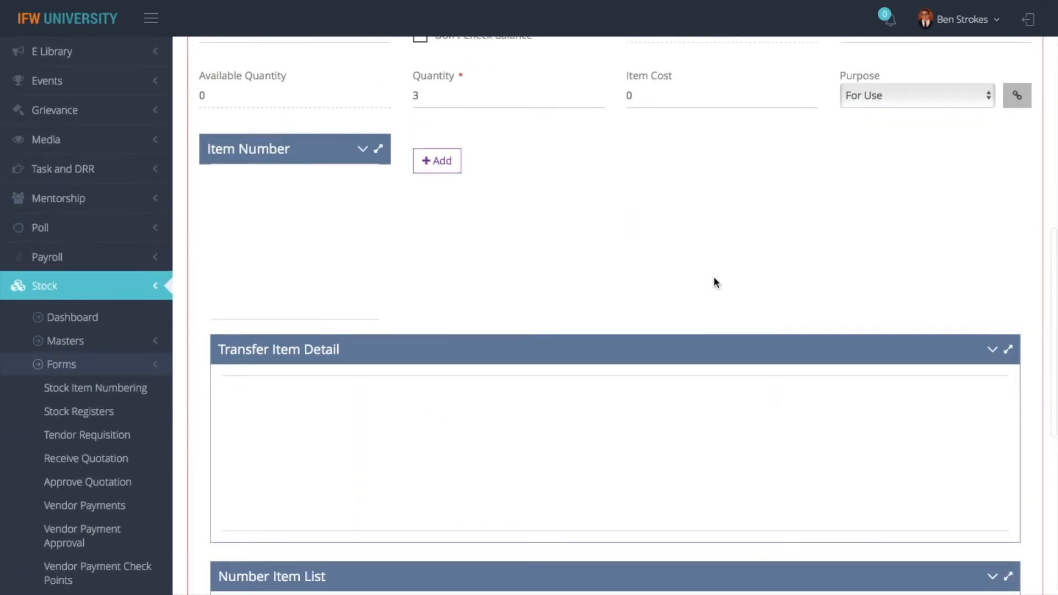
pyautogui.click(868, 492)
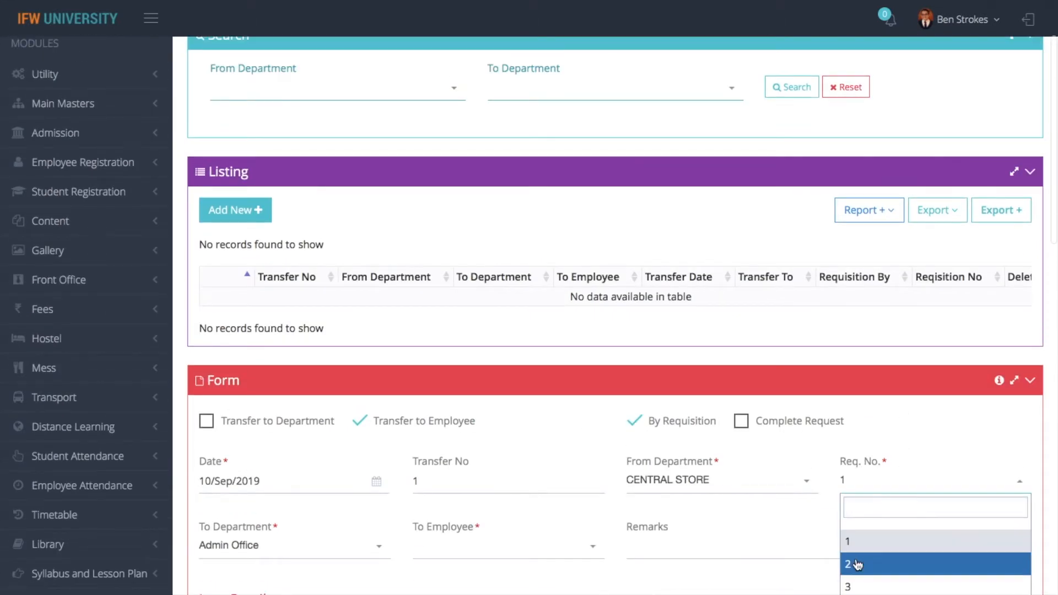
pyautogui.click(857, 565)
pyautogui.scroll(11, 858, 377)
pyautogui.scroll(7, 858, 381)
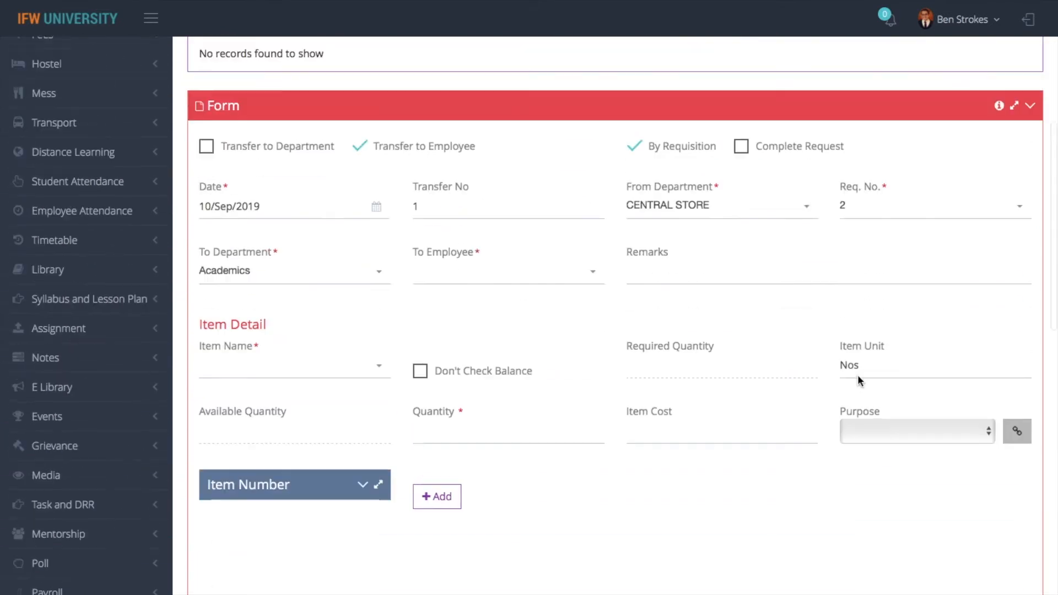
pyautogui.click(898, 270)
pyautogui.click(862, 335)
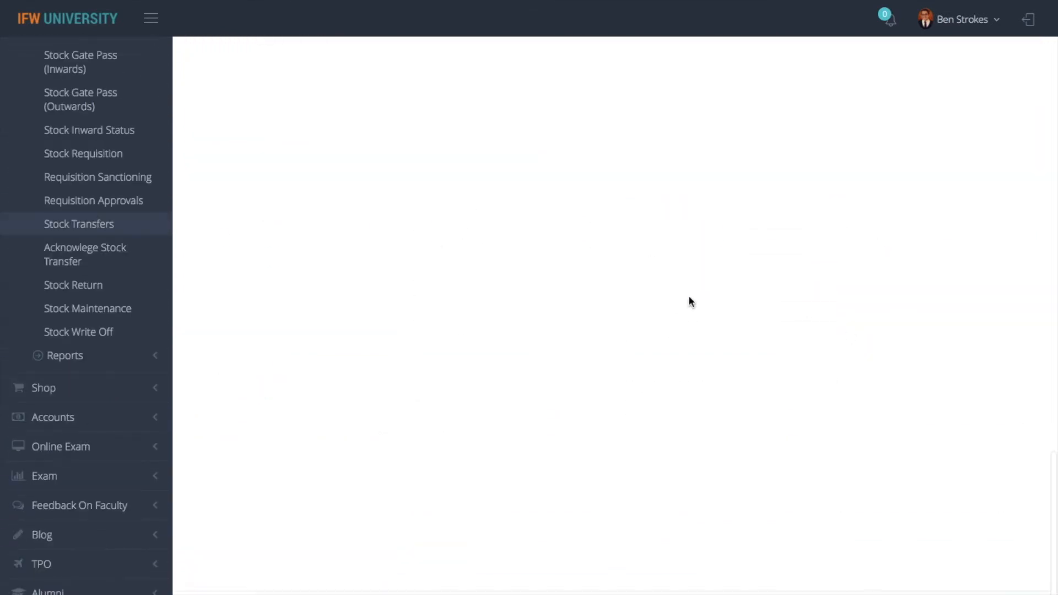
pyautogui.scroll(10, 684, 298)
pyautogui.scroll(3, 683, 300)
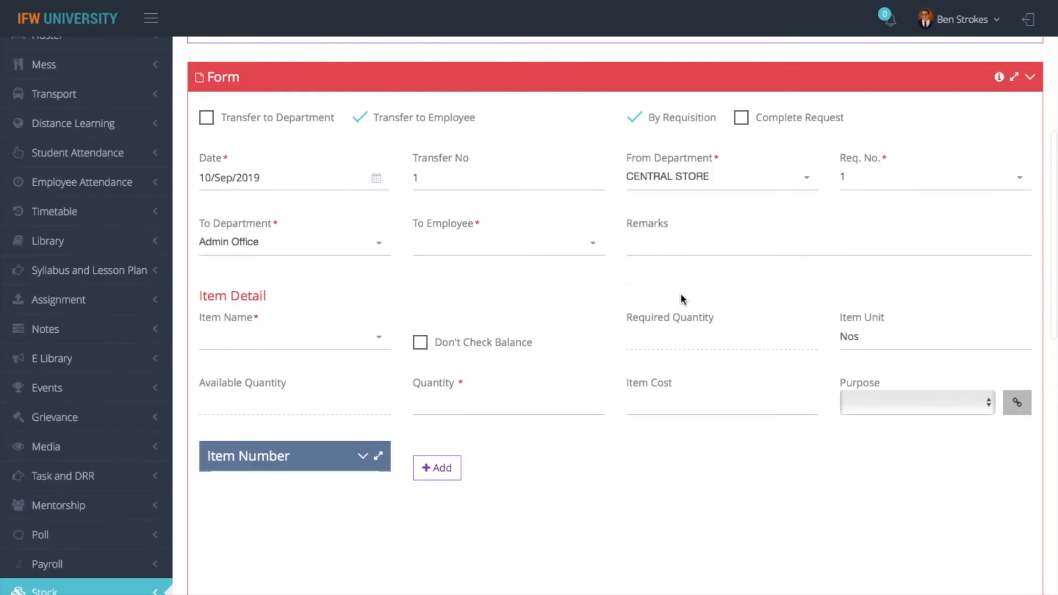
pyautogui.click(319, 349)
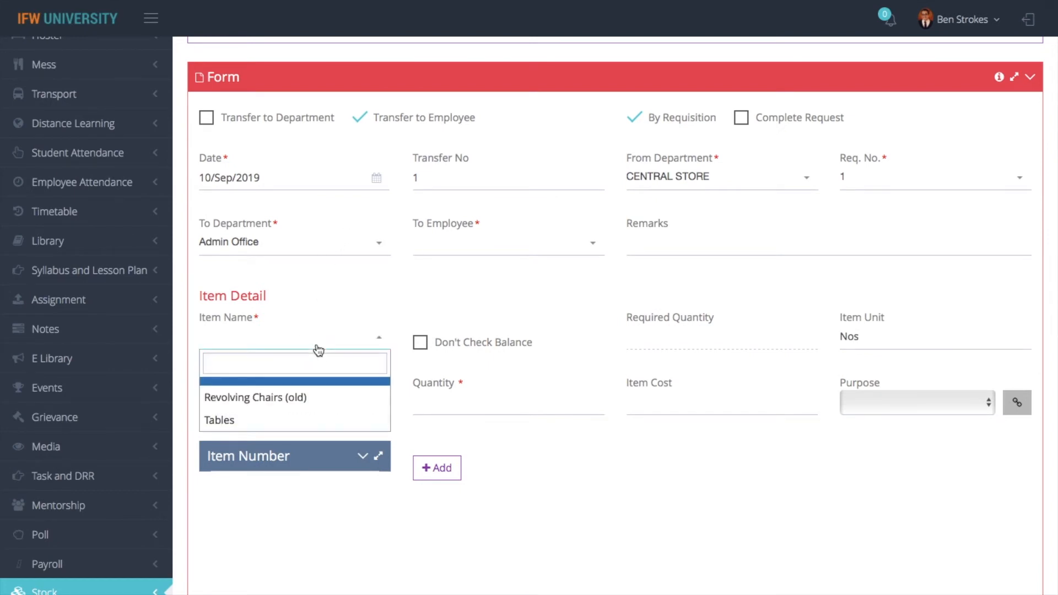
pyautogui.scroll(10, 581, 263)
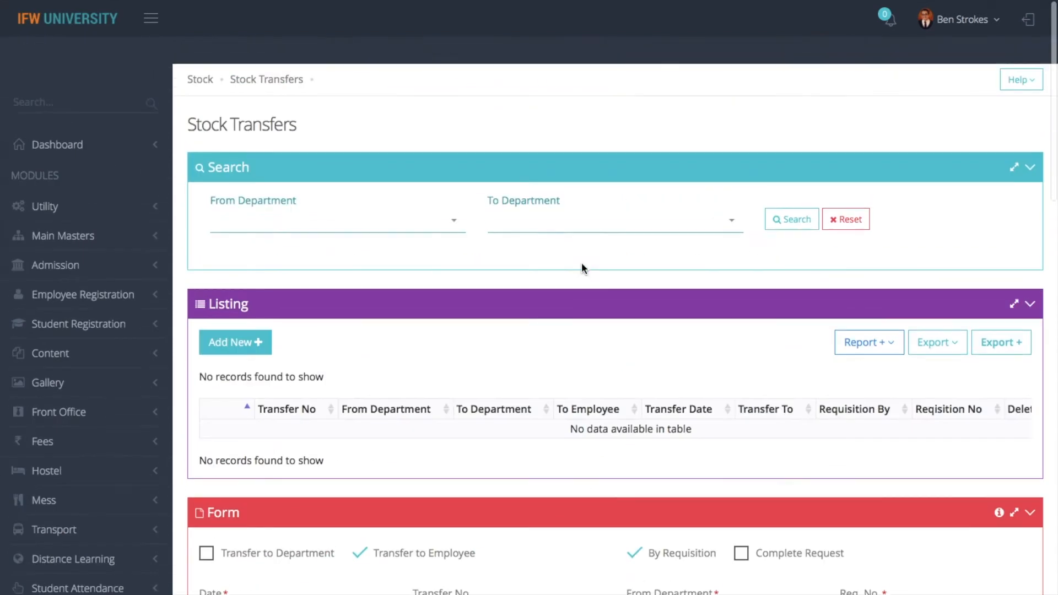
pyautogui.click(202, 51)
pyautogui.scroll(-15, 362, 185)
pyautogui.scroll(15, 363, 185)
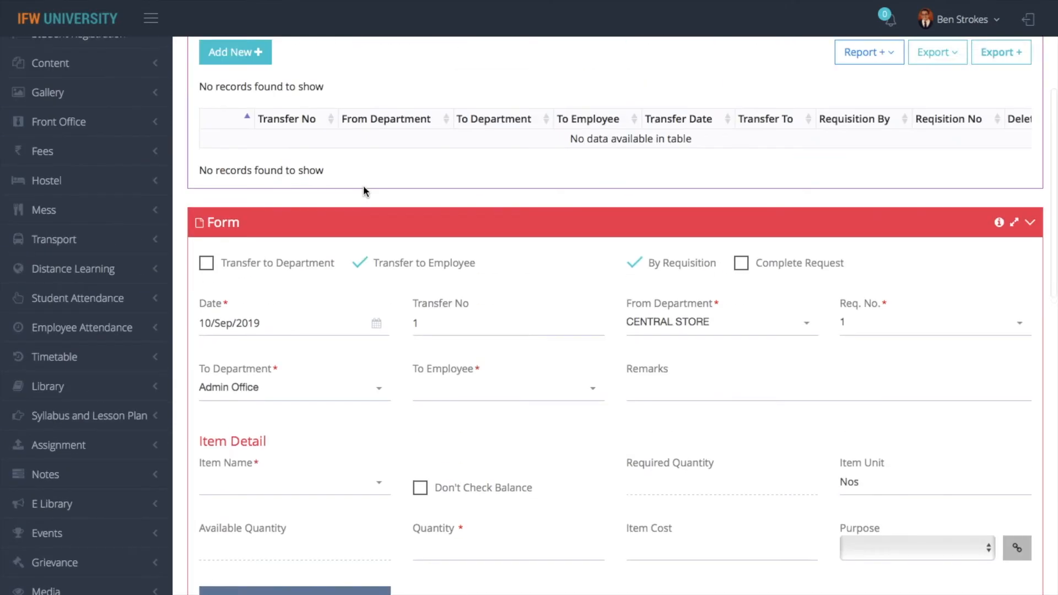
pyautogui.scroll(-2, 409, 245)
pyautogui.scroll(3, 408, 245)
pyautogui.scroll(-1, 408, 245)
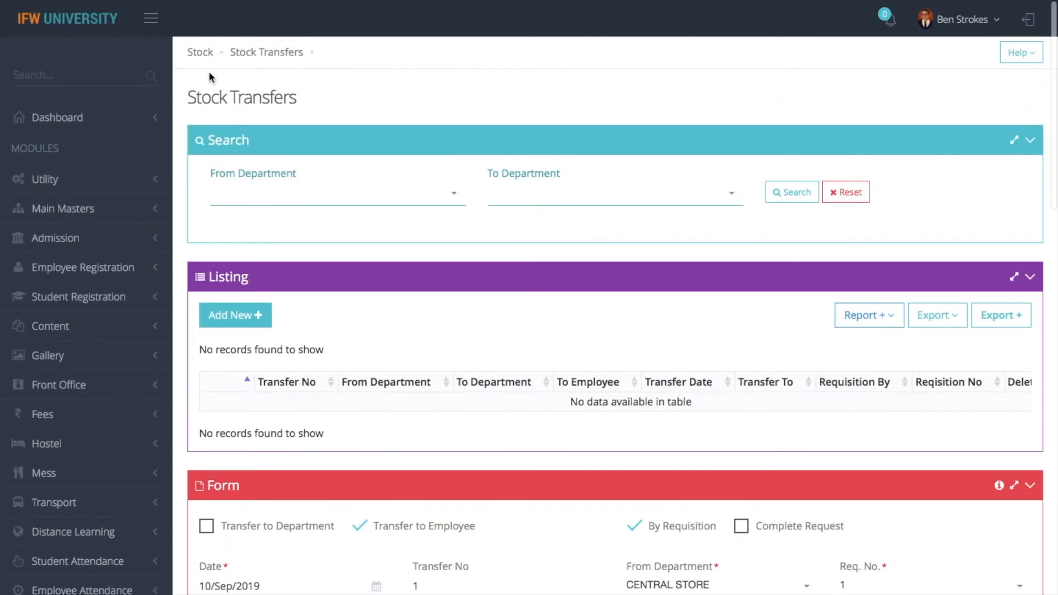
pyautogui.click(200, 54)
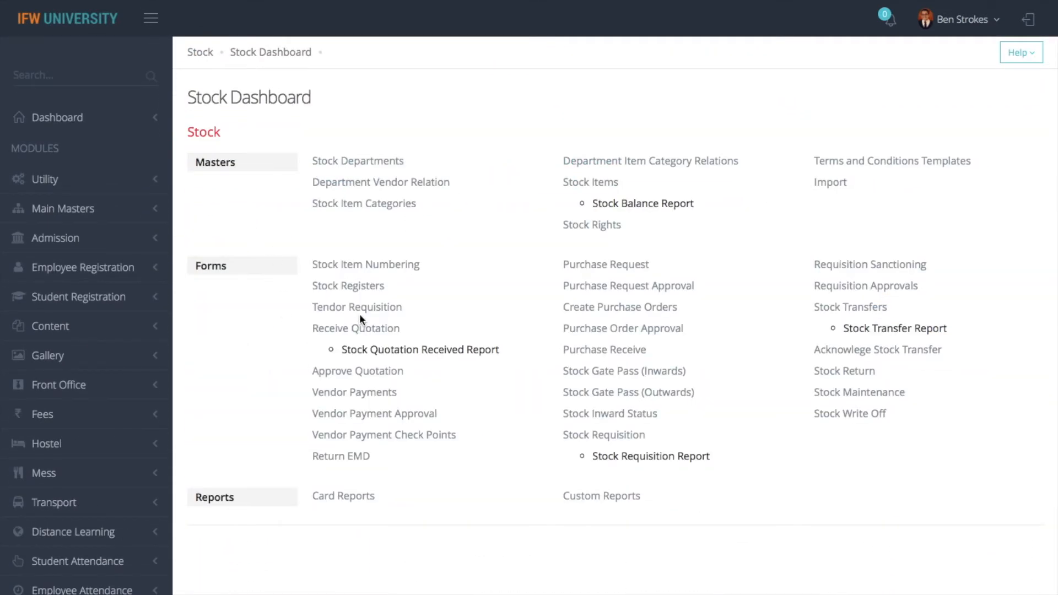
# Filter the Stock Registers to the CENTRAL STORE department
pyautogui.click(355, 287)
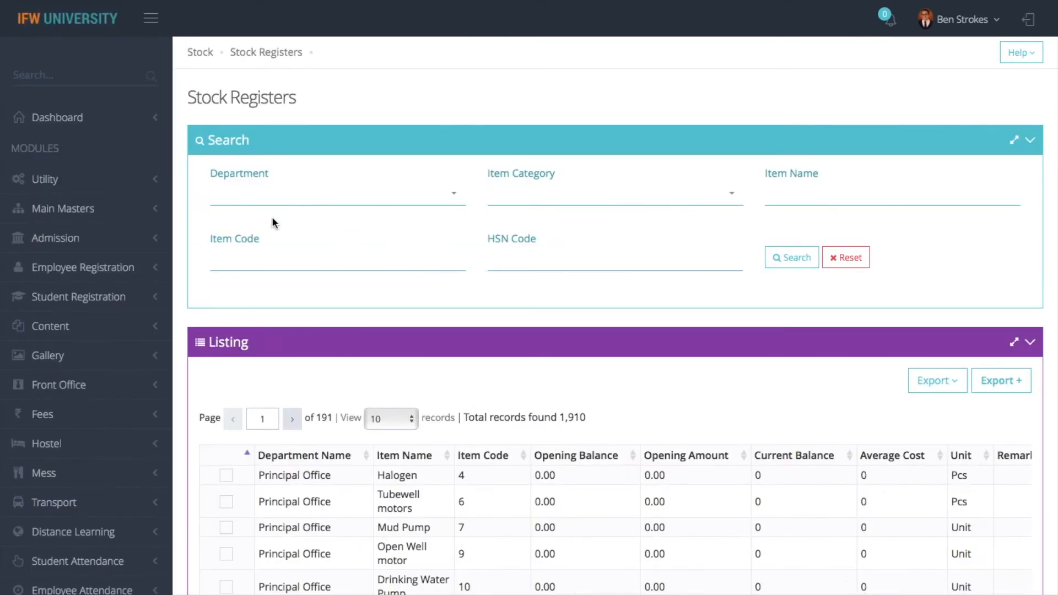
pyautogui.click(326, 205)
pyautogui.write('centr')
pyautogui.click(292, 257)
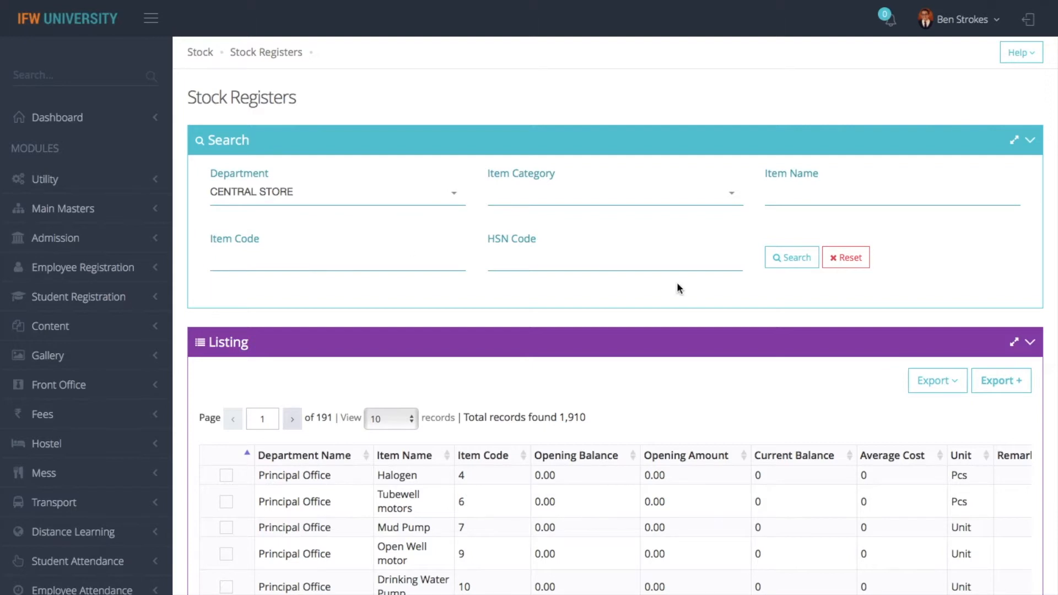
pyautogui.click(783, 261)
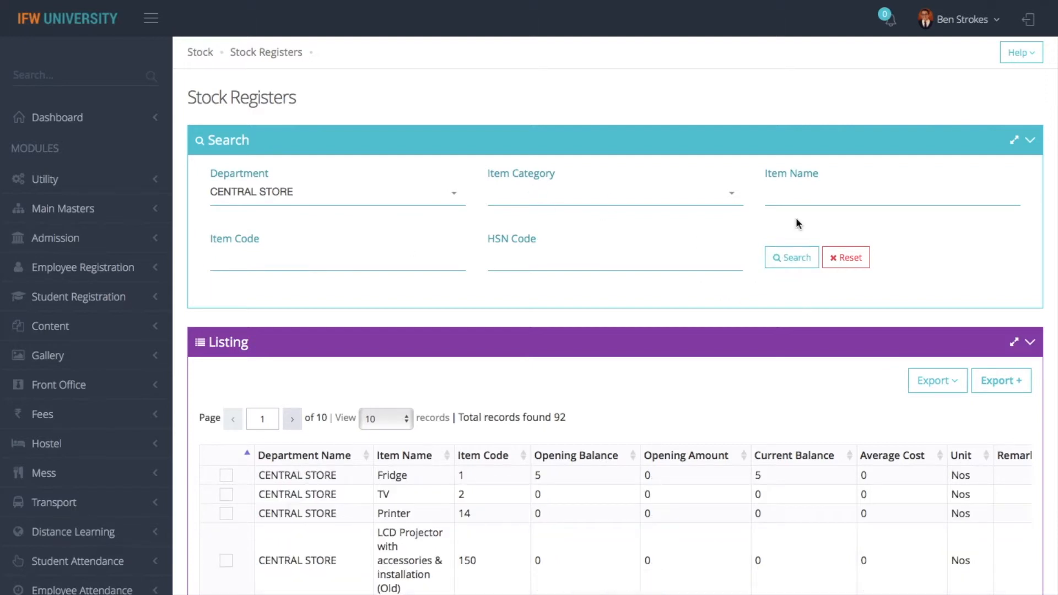
# Search CENTRAL STORE items with 're' in the item name
pyautogui.click(800, 200)
pyautogui.write('pl')
pyautogui.press('BackSpace')
pyautogui.press('BackSpace')
pyautogui.click(794, 256)
pyautogui.doubleClick(788, 206)
pyautogui.write('re')
pyautogui.click(811, 257)
pyautogui.scroll(-1, 371, 564)
pyautogui.scroll(-3, 369, 561)
pyautogui.scroll(4, 375, 373)
pyautogui.scroll(-2, 378, 371)
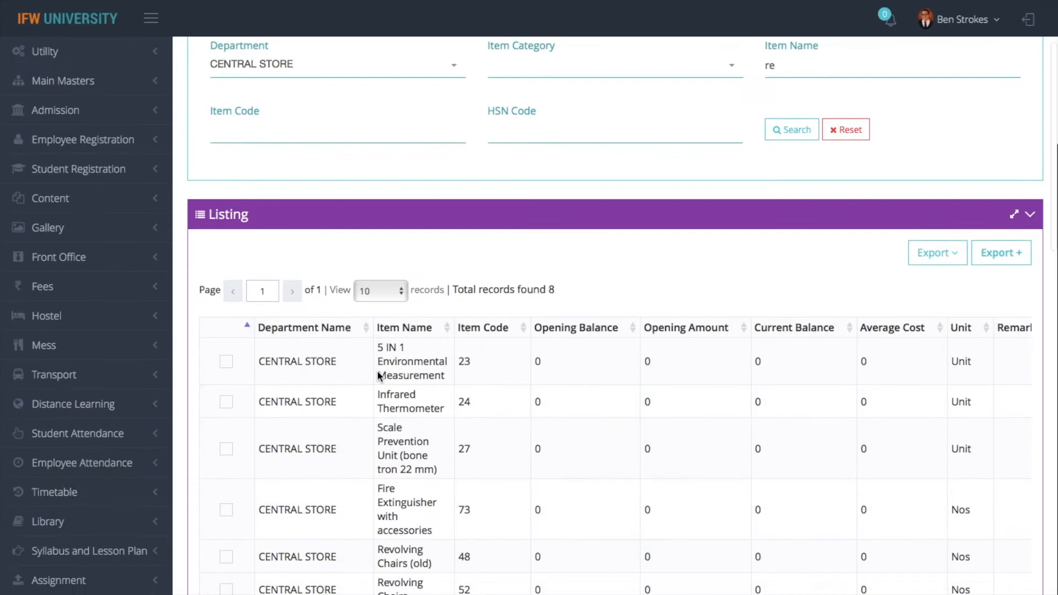
pyautogui.scroll(-2, 377, 370)
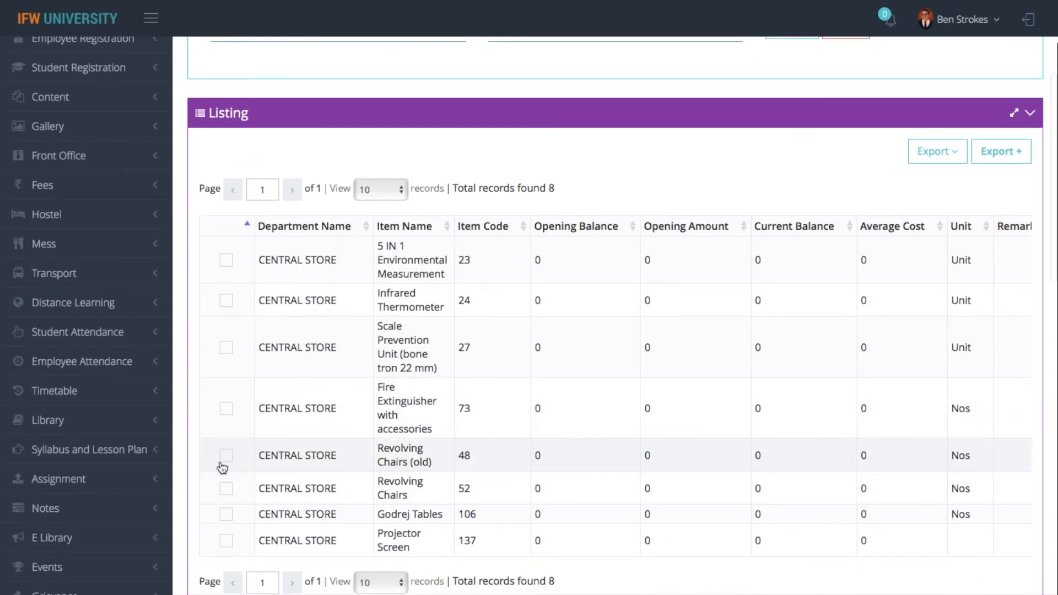
# Give Revolving Chairs (old) an opening balance of 10 and save
pyautogui.click(226, 456)
pyautogui.click(241, 243)
pyautogui.press('BackSpace')
pyautogui.press('BackSpace')
pyautogui.press('BackSpace')
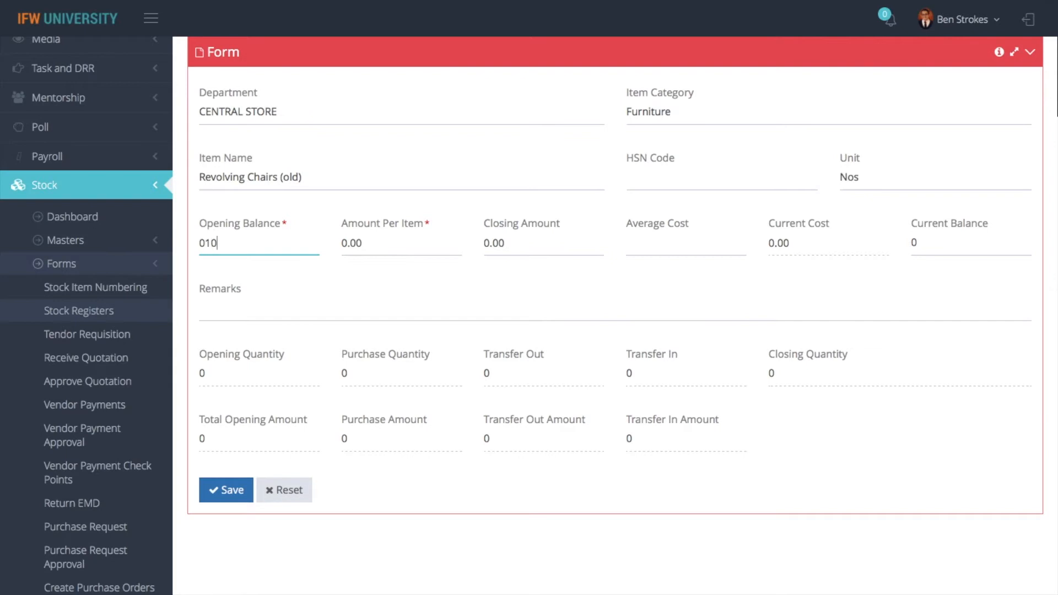
pyautogui.click(226, 490)
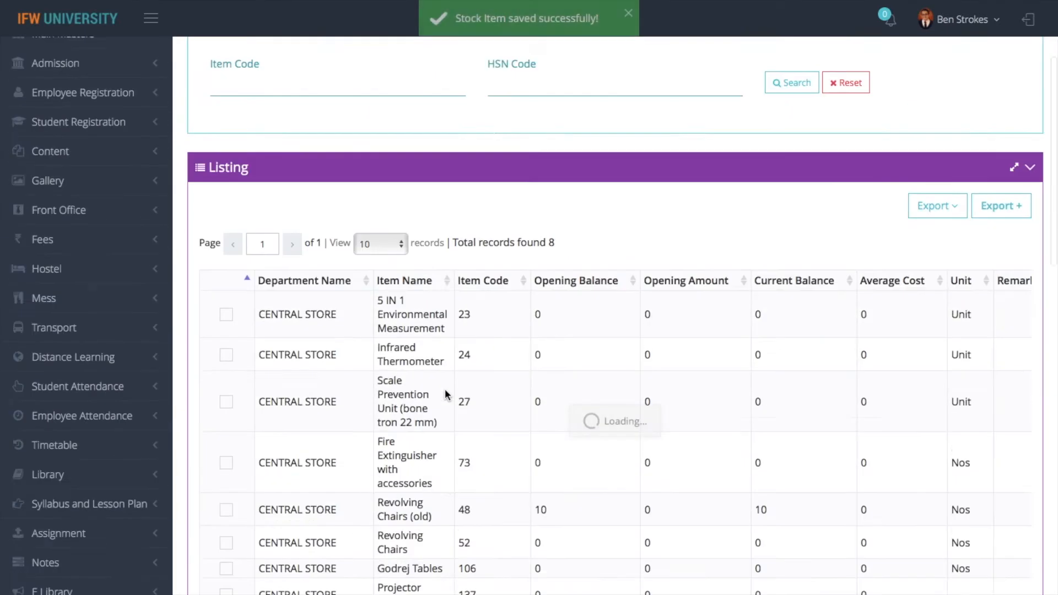
# Find Tables, set its opening balance to 10 and save, then go to Stock Transfers
pyautogui.doubleClick(838, 97)
pyautogui.write('tabkes')
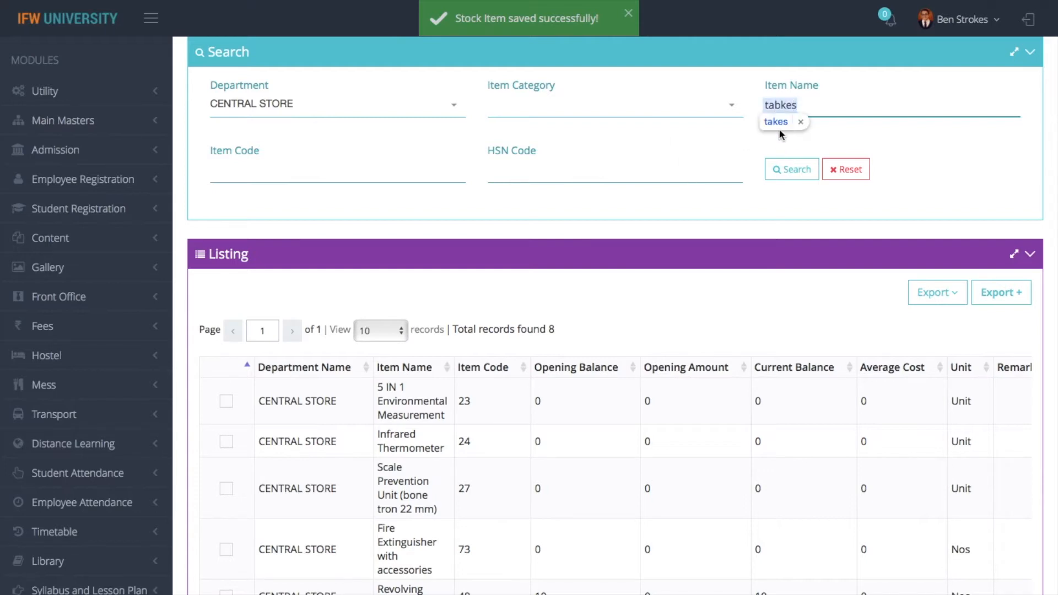
pyautogui.press('BackSpace')
pyautogui.press('BackSpace')
pyautogui.press('BackSpace')
pyautogui.click(790, 169)
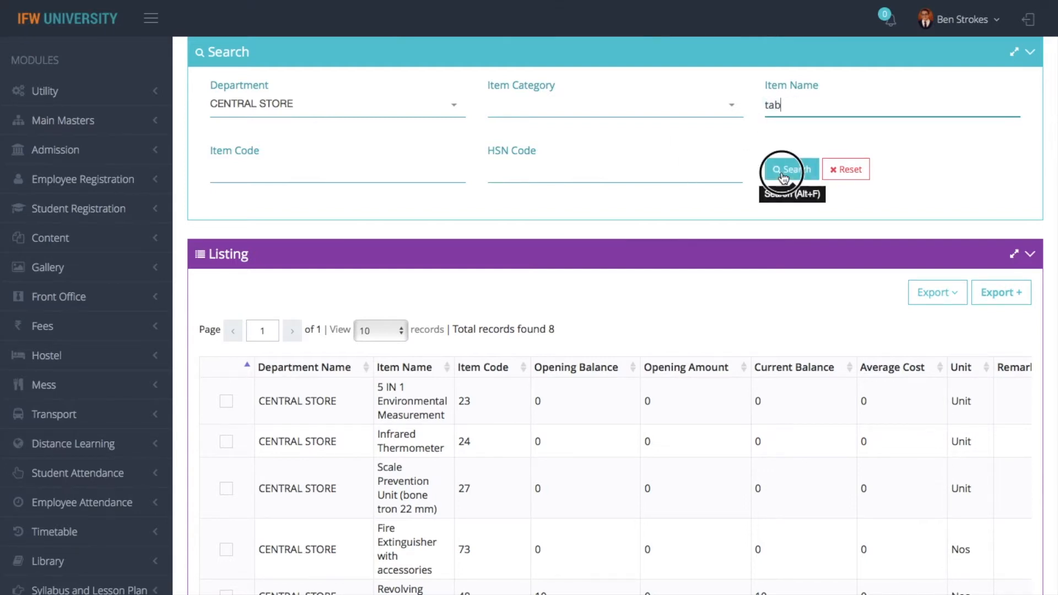
pyautogui.click(230, 394)
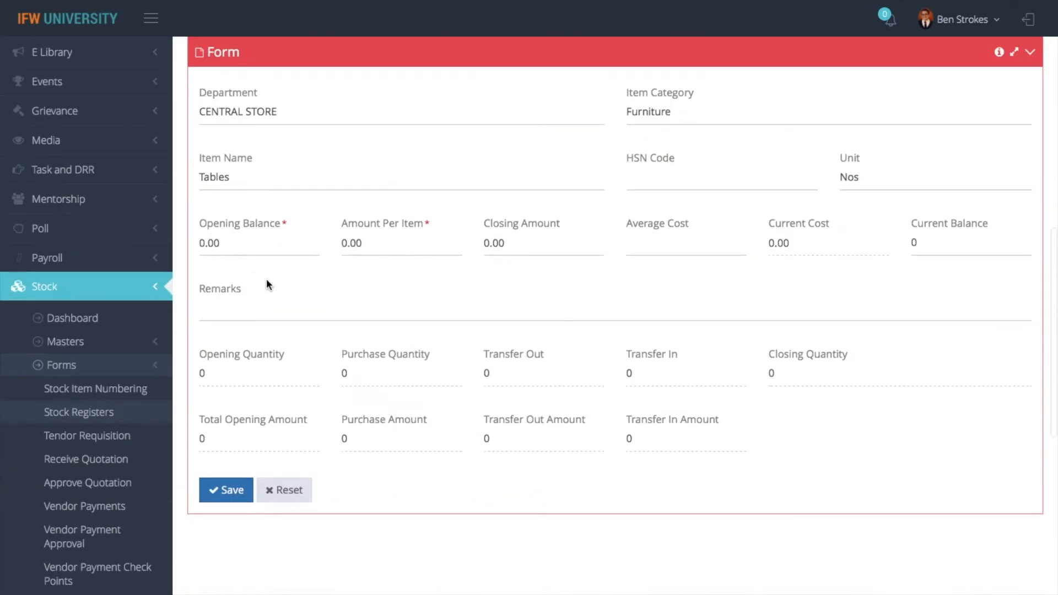
pyautogui.click(252, 237)
pyautogui.write('10')
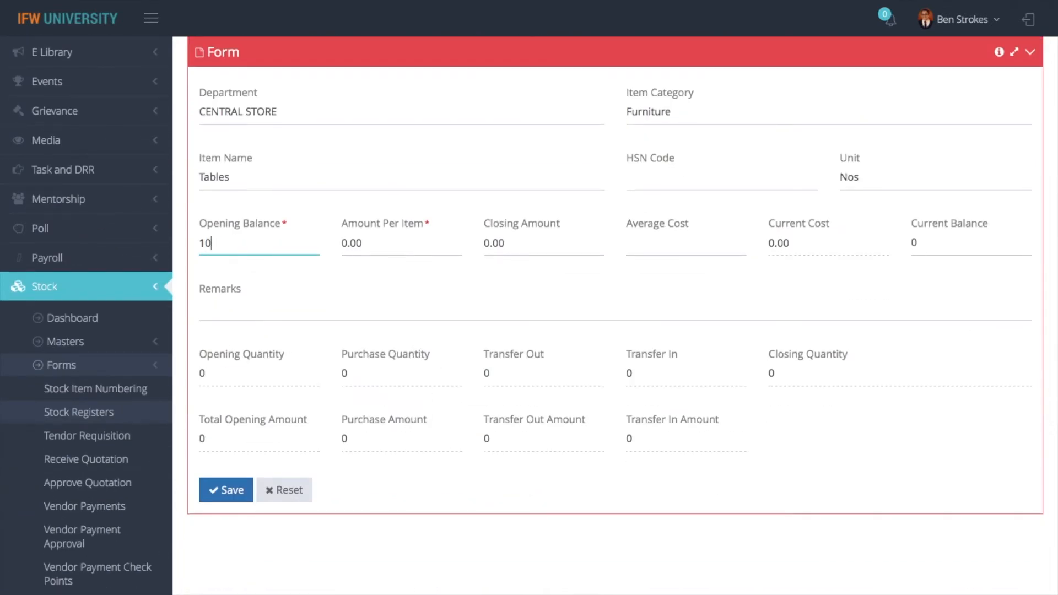
pyautogui.click(226, 491)
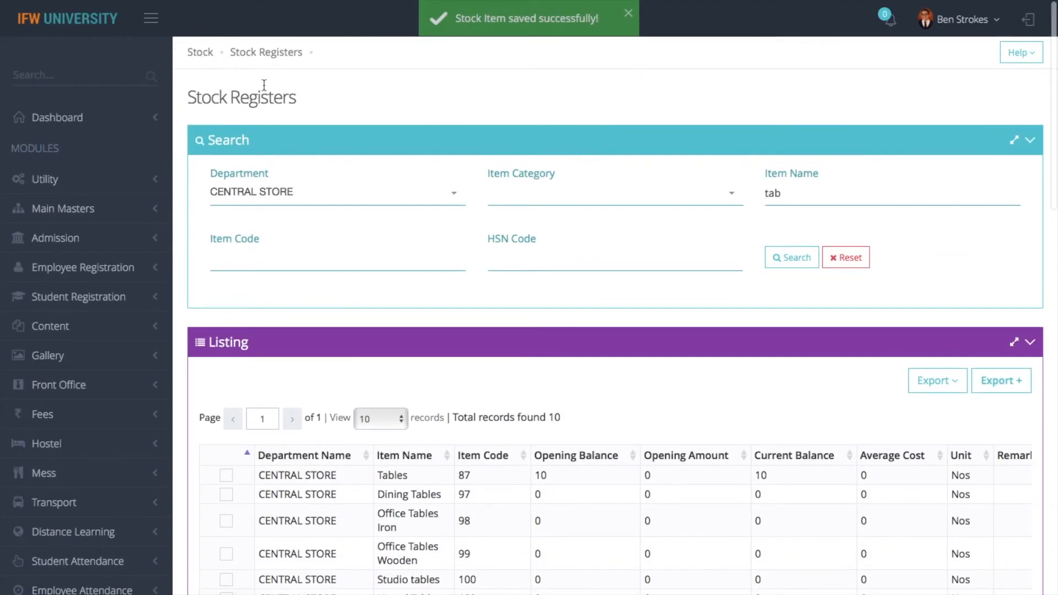
pyautogui.click(200, 53)
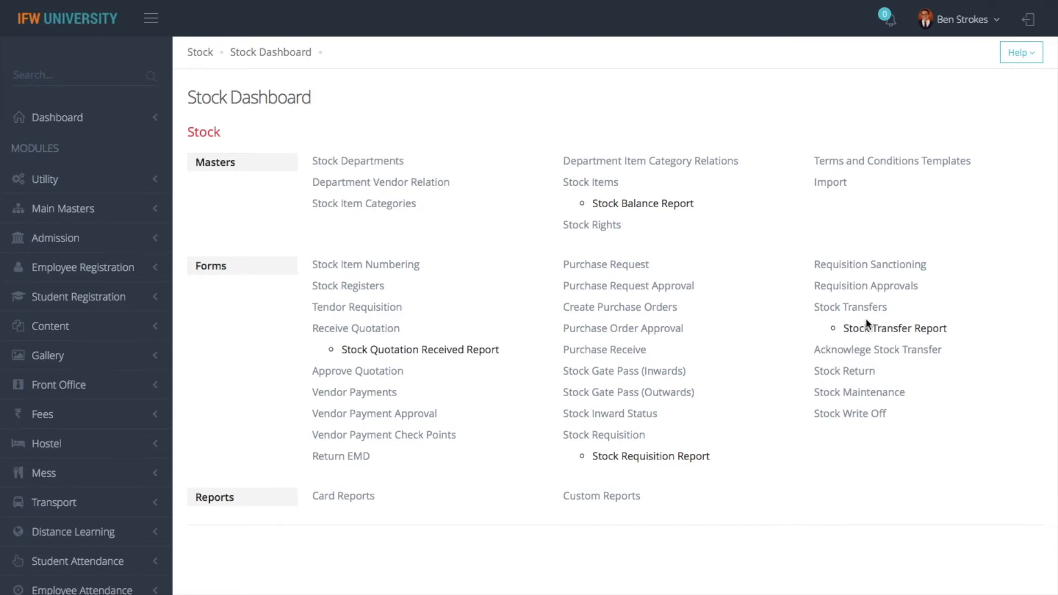
pyautogui.click(857, 309)
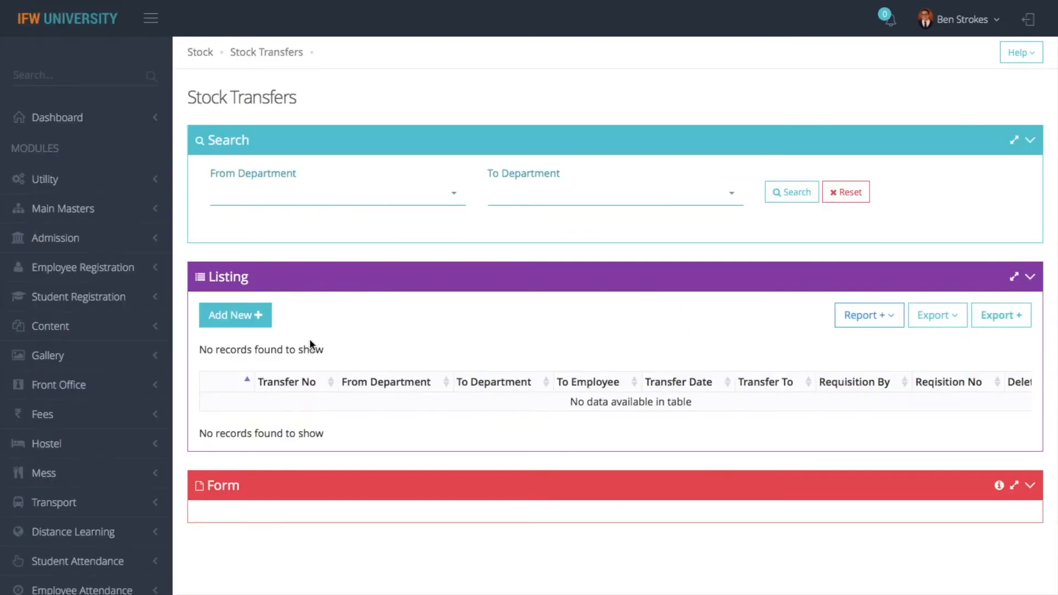
# Start a new requisition-based transfer from CENTRAL STORE against requisition 1
pyautogui.click(237, 316)
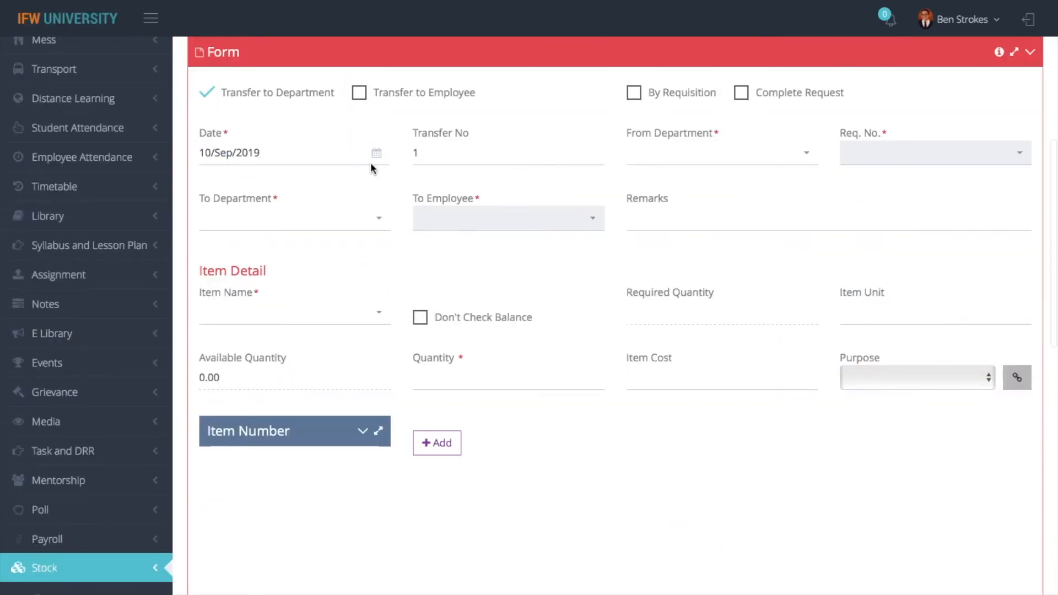
pyautogui.click(683, 166)
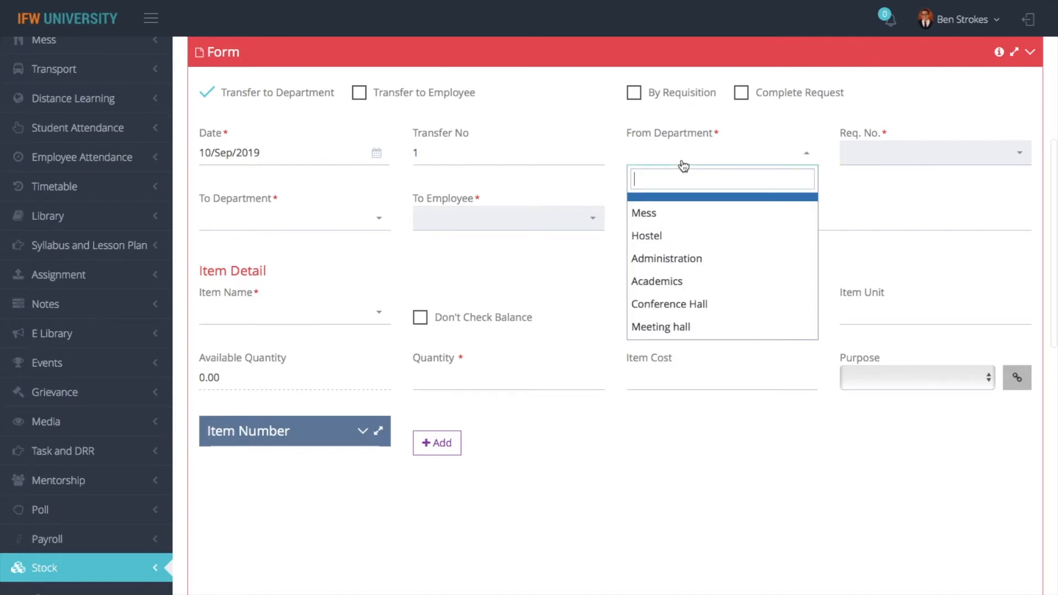
pyautogui.write('centr')
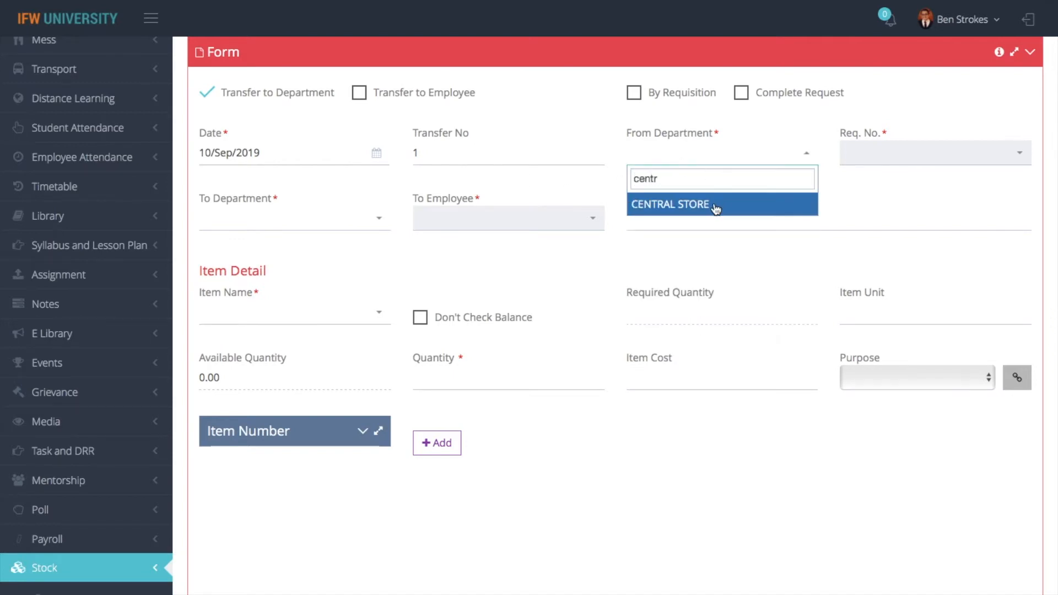
pyautogui.click(713, 205)
pyautogui.click(874, 160)
pyautogui.click(879, 154)
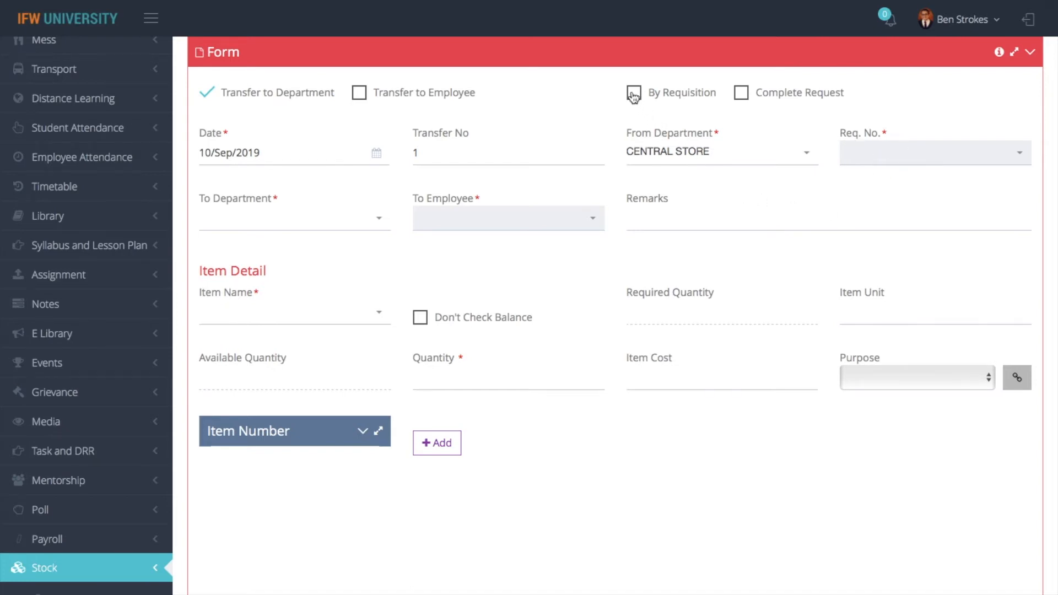
pyautogui.click(635, 94)
pyautogui.click(860, 153)
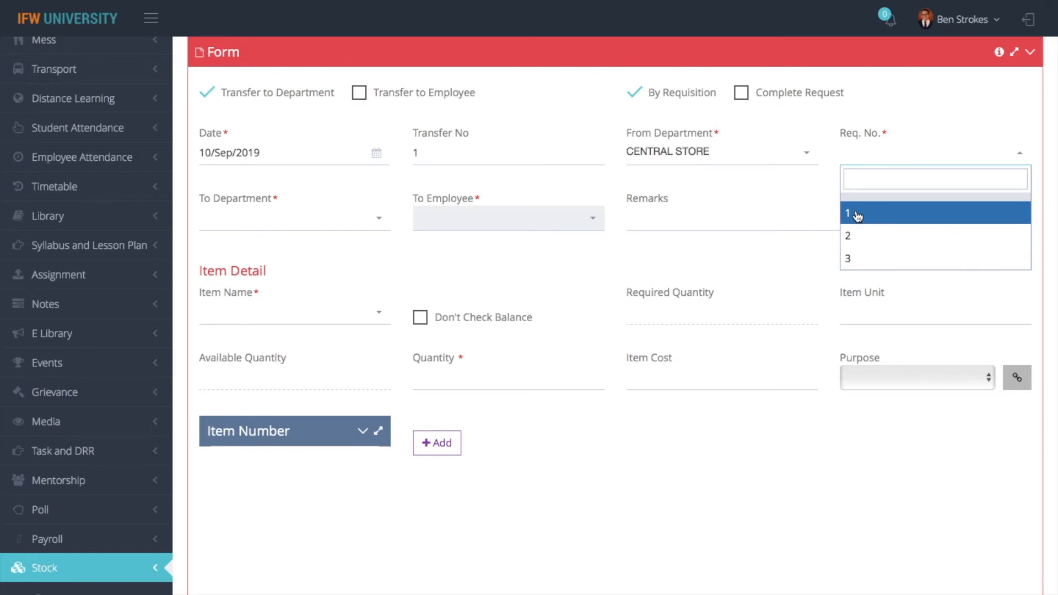
pyautogui.click(858, 213)
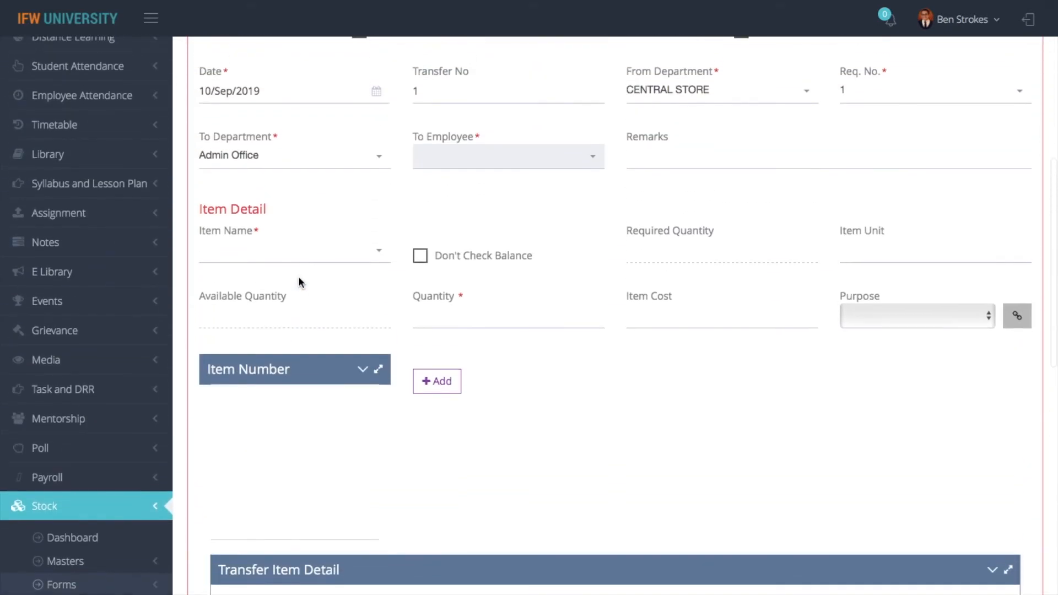
pyautogui.scroll(1, 298, 283)
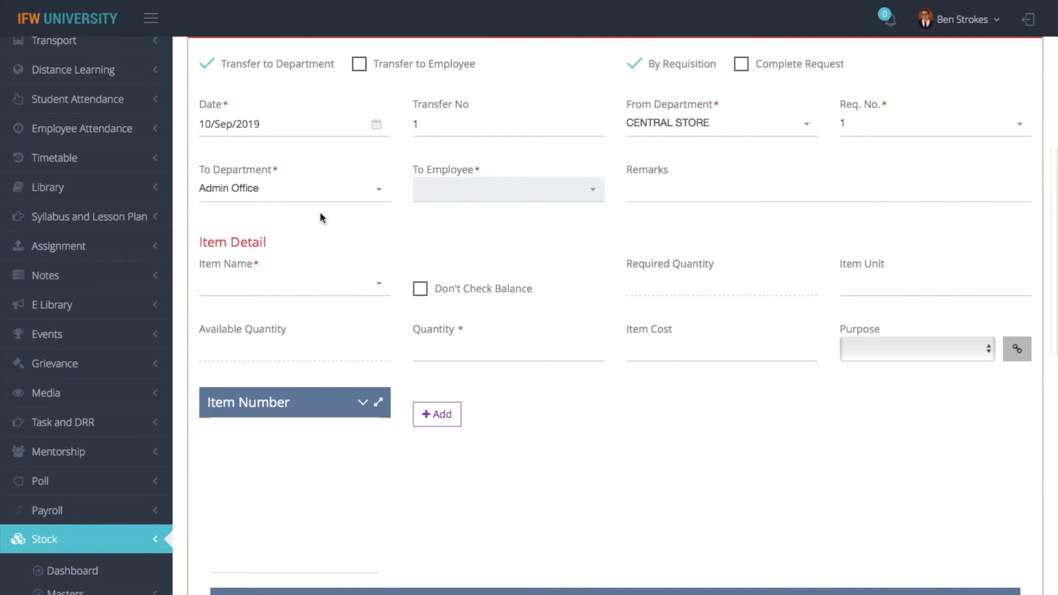
# Add Revolving Chairs (old) with quantity 2 to the transfer items
pyautogui.click(253, 285)
pyautogui.click(246, 366)
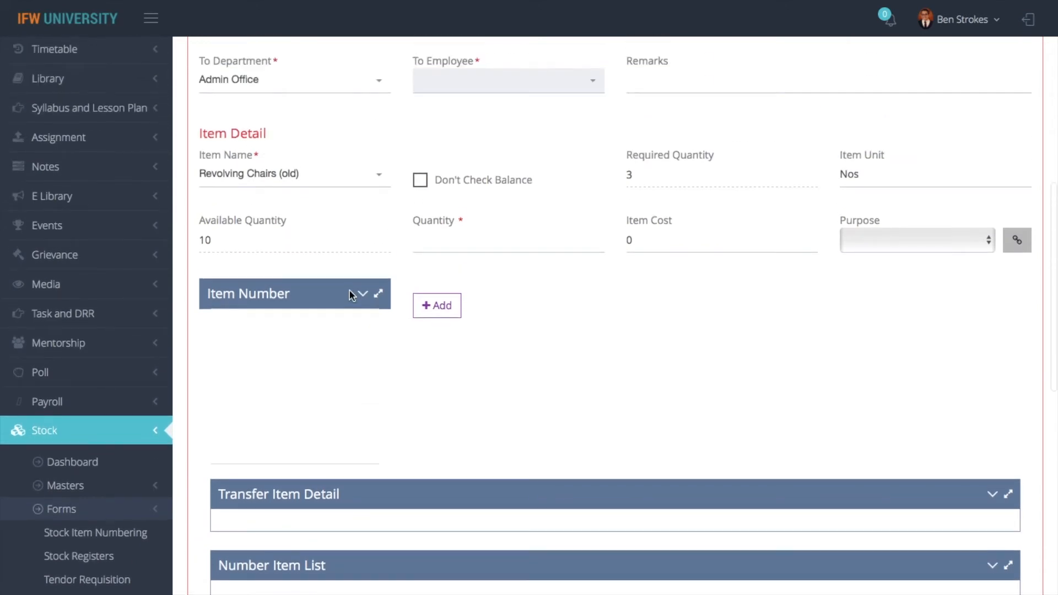
pyautogui.click(455, 235)
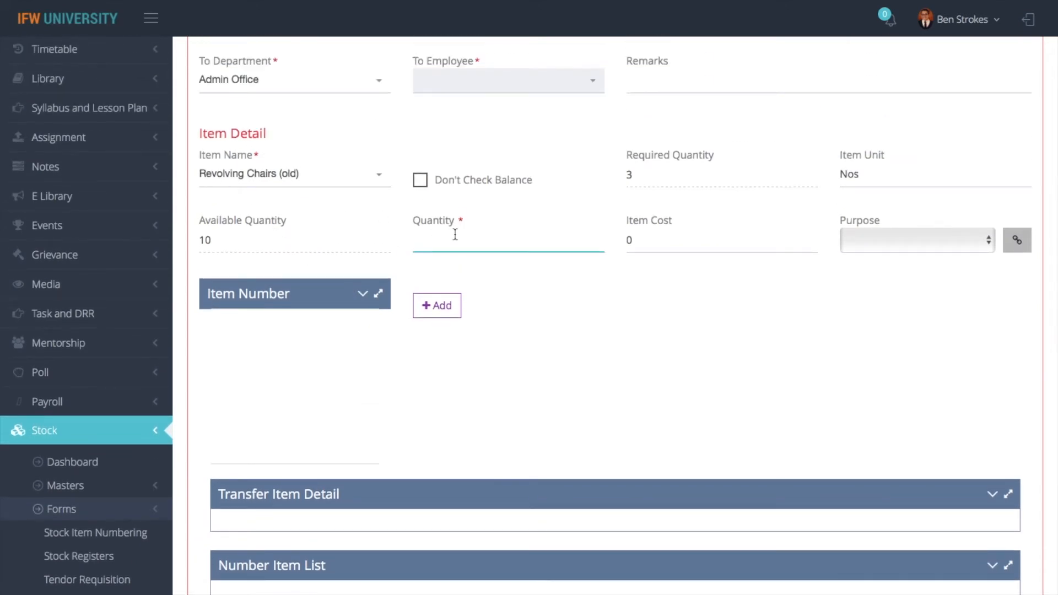
pyautogui.write('2')
pyautogui.click(437, 306)
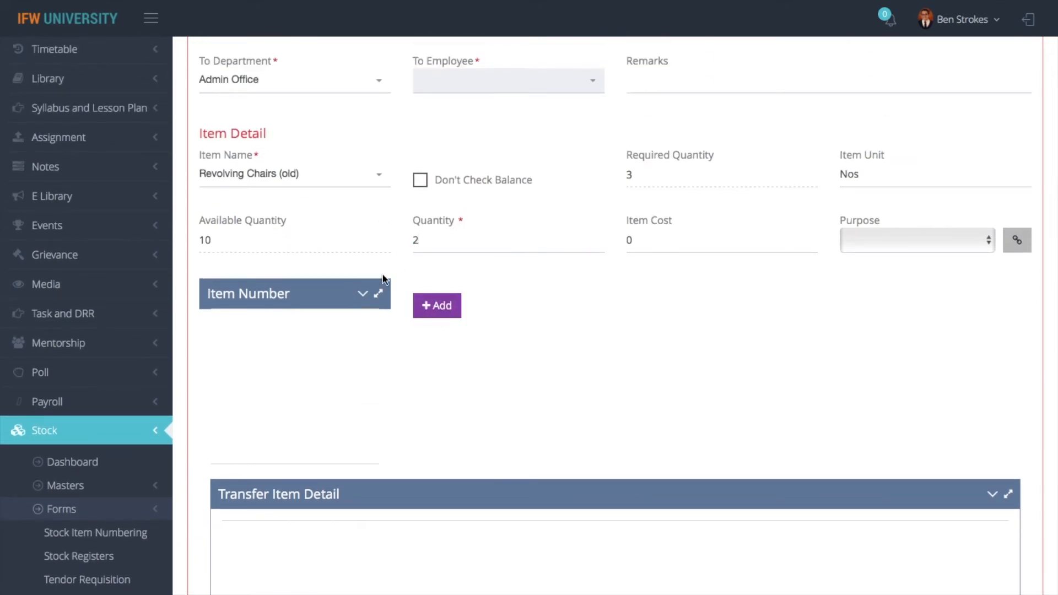
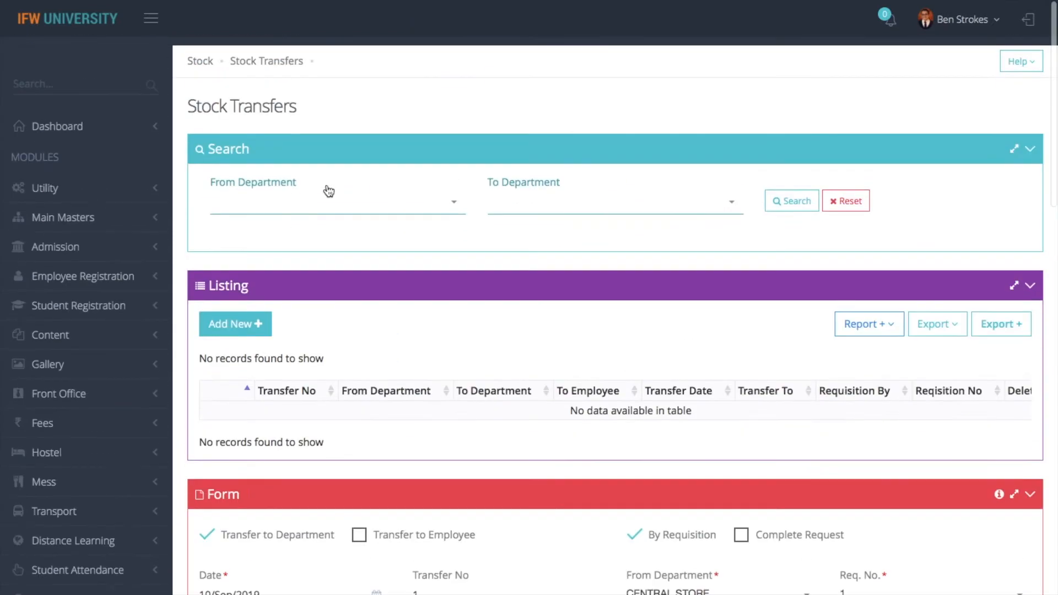
# Go back to the Stock Dashboard and open Stock Item Numbering
pyautogui.click(200, 52)
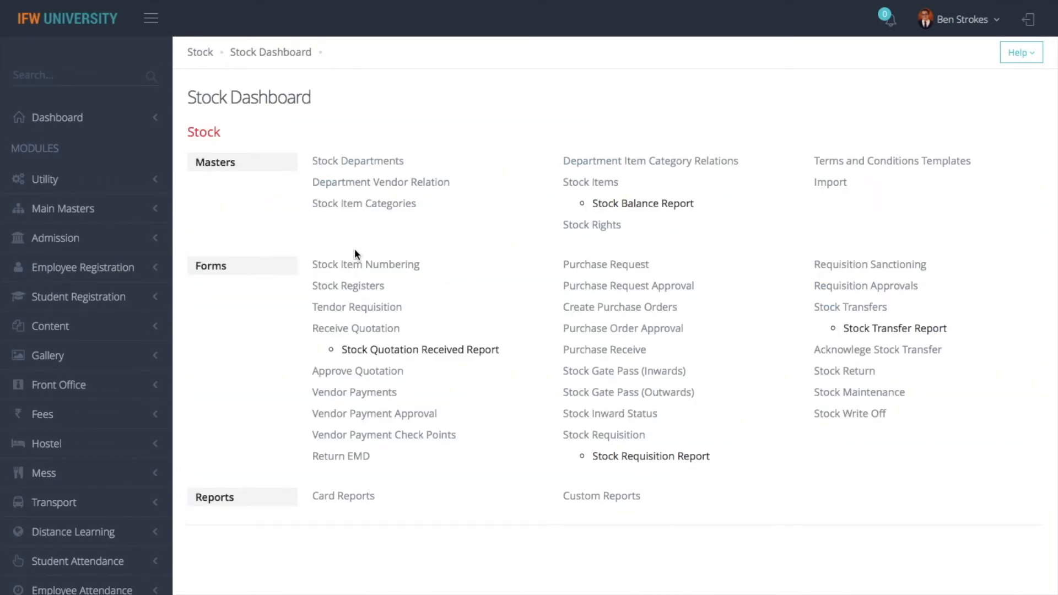
pyautogui.click(406, 266)
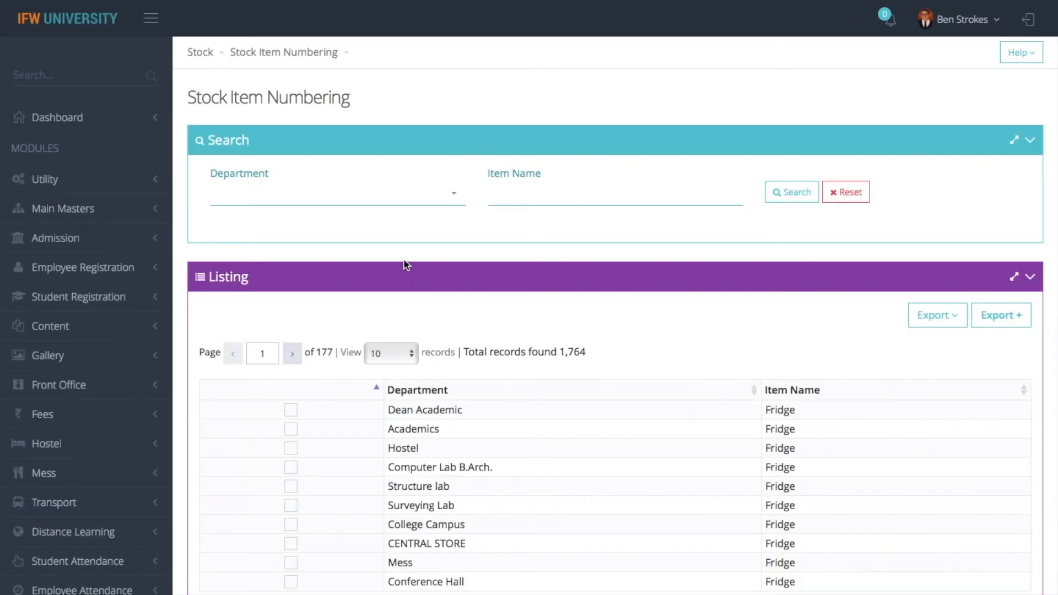
# Filter to CENTRAL STORE items matching 'rev' and pick Revolving Chairs (old)
pyautogui.click(390, 209)
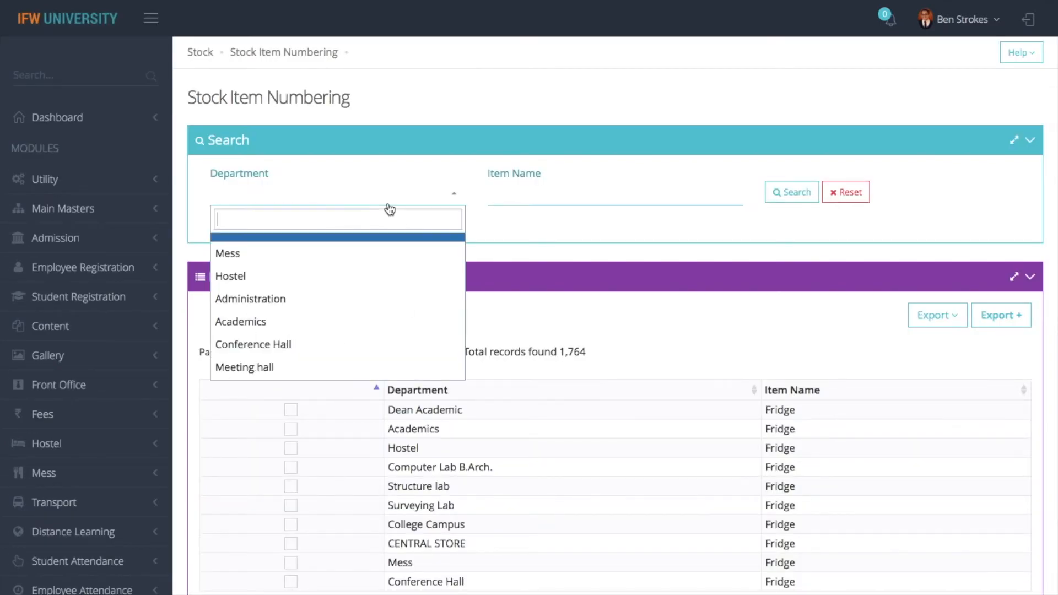
pyautogui.write('centr')
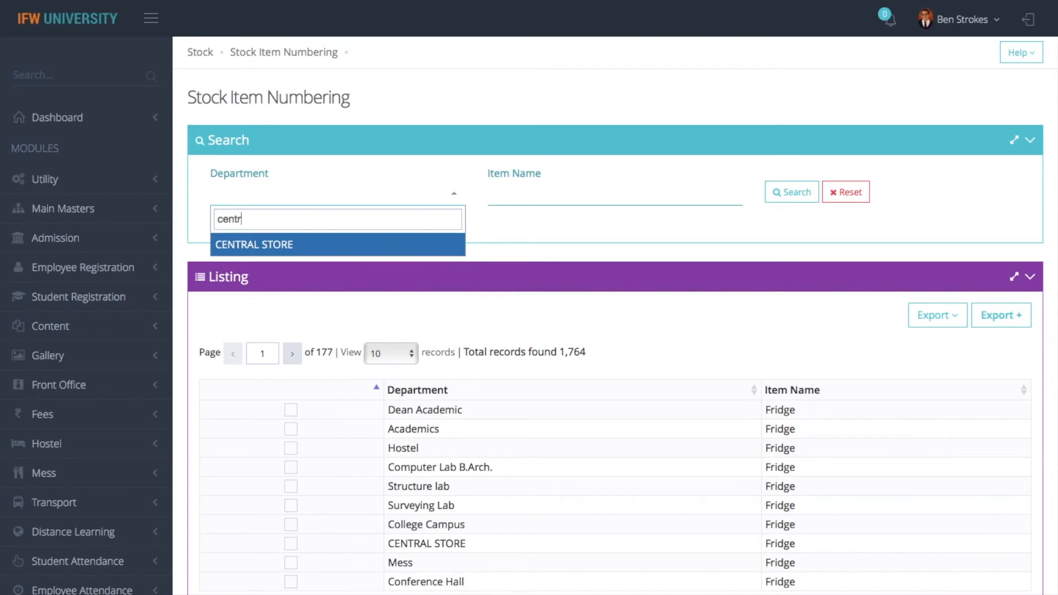
pyautogui.click(319, 250)
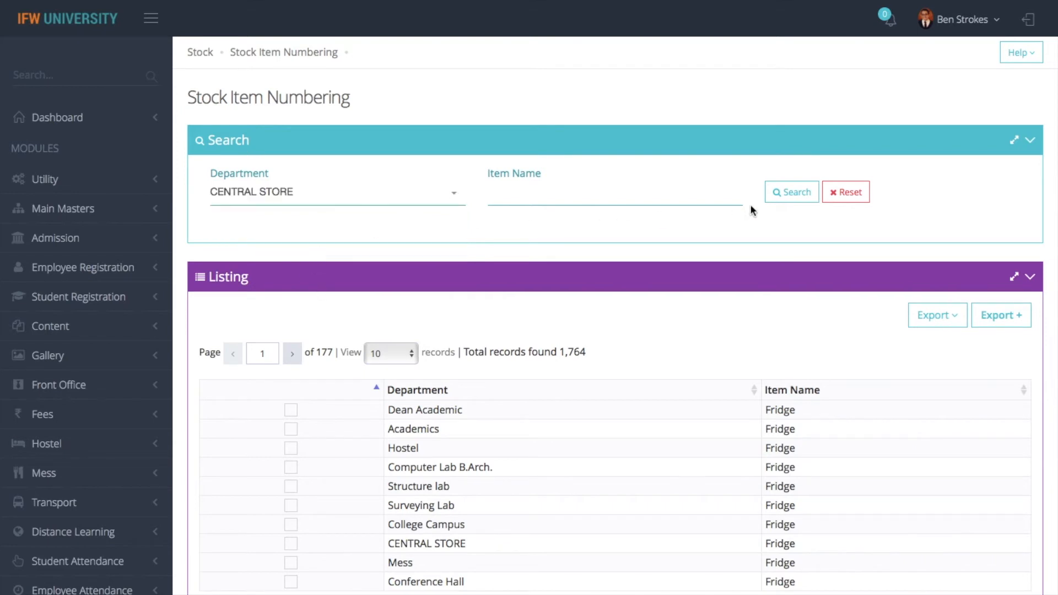
pyautogui.click(792, 194)
pyautogui.click(532, 198)
pyautogui.write('rev')
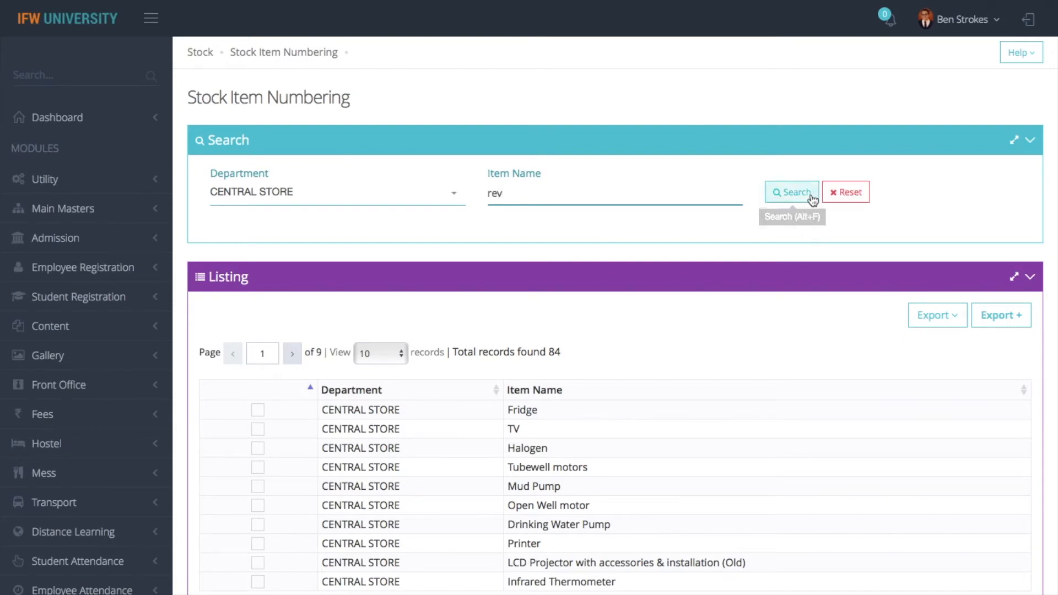
pyautogui.click(812, 199)
pyautogui.click(290, 410)
# Number 10 chairs starting at 1 with prefix rc (rc1–rc10) and save
pyautogui.scroll(-1, 309, 417)
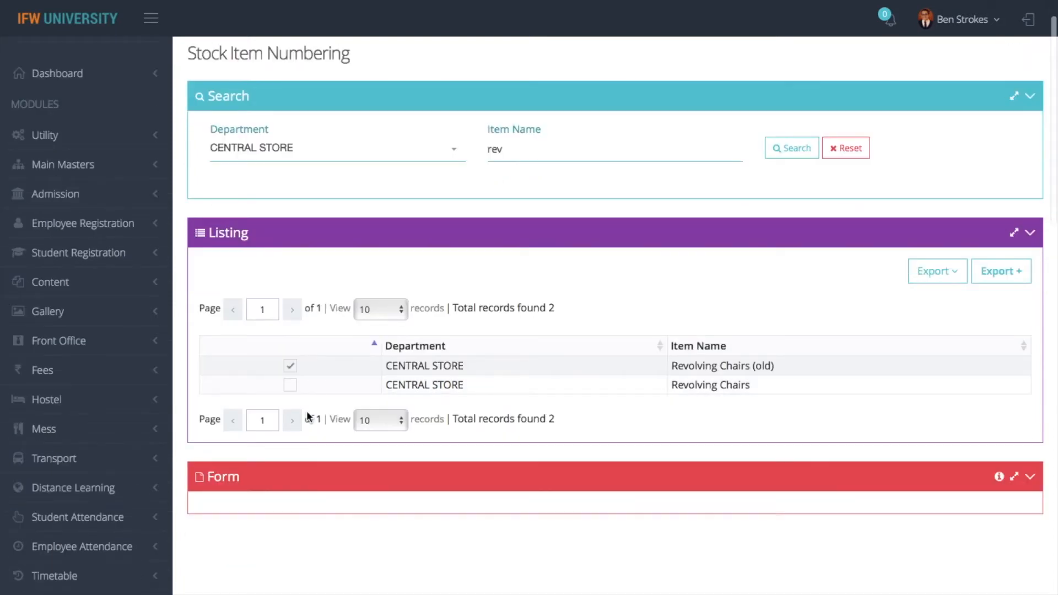
pyautogui.click(357, 172)
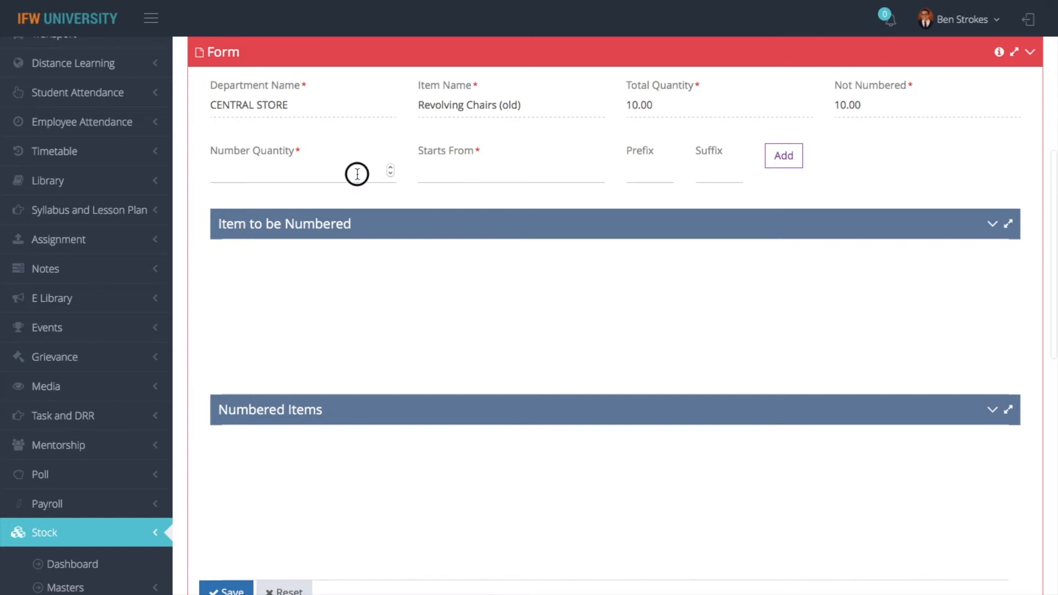
pyautogui.write('10')
pyautogui.press('Tab')
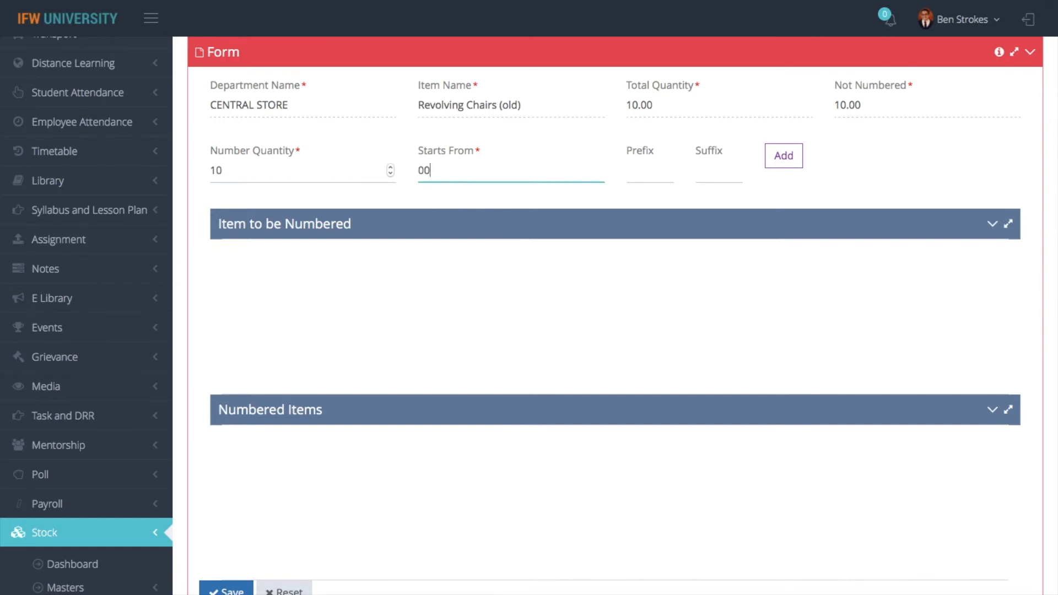
pyautogui.press('Tab')
pyautogui.click(437, 170)
pyautogui.press('BackSpace')
pyautogui.press('BackSpace')
pyautogui.write('1')
pyautogui.click(651, 176)
pyautogui.write('r')
pyautogui.click(786, 161)
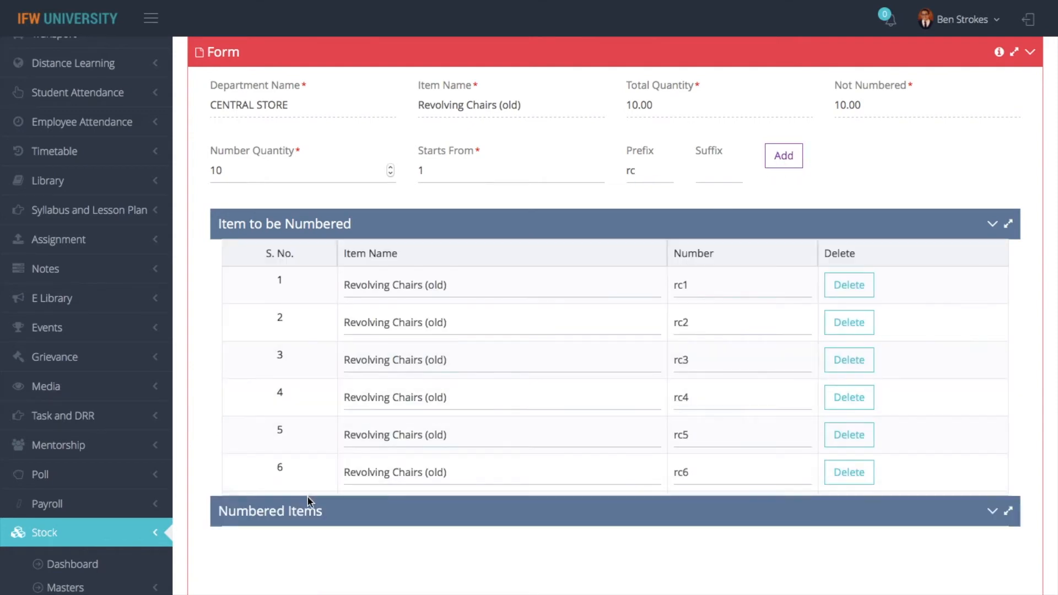
pyautogui.scroll(-3, 674, 338)
pyautogui.scroll(-4, 673, 338)
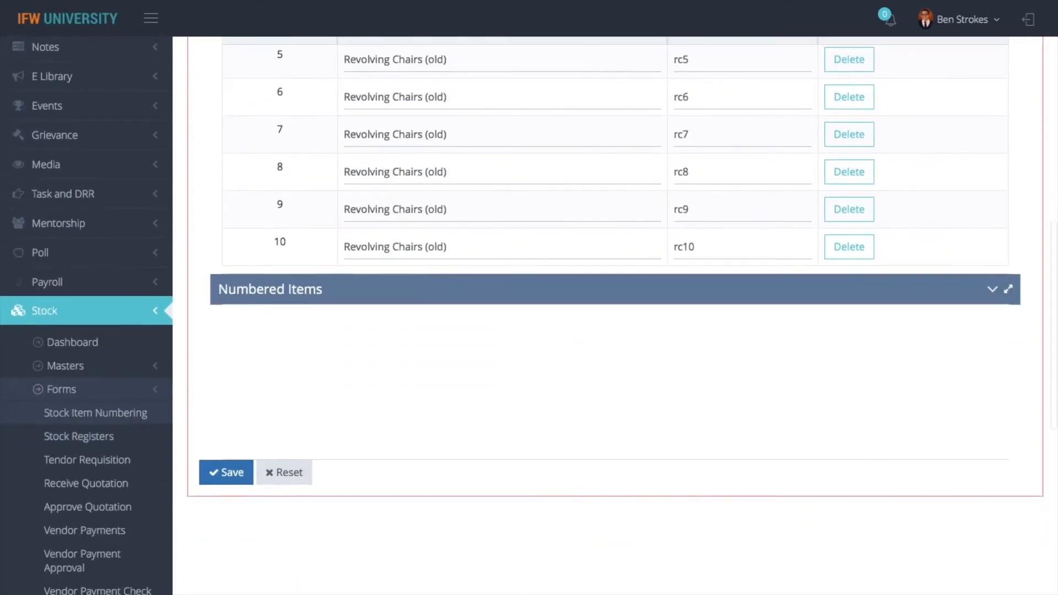
pyautogui.click(243, 475)
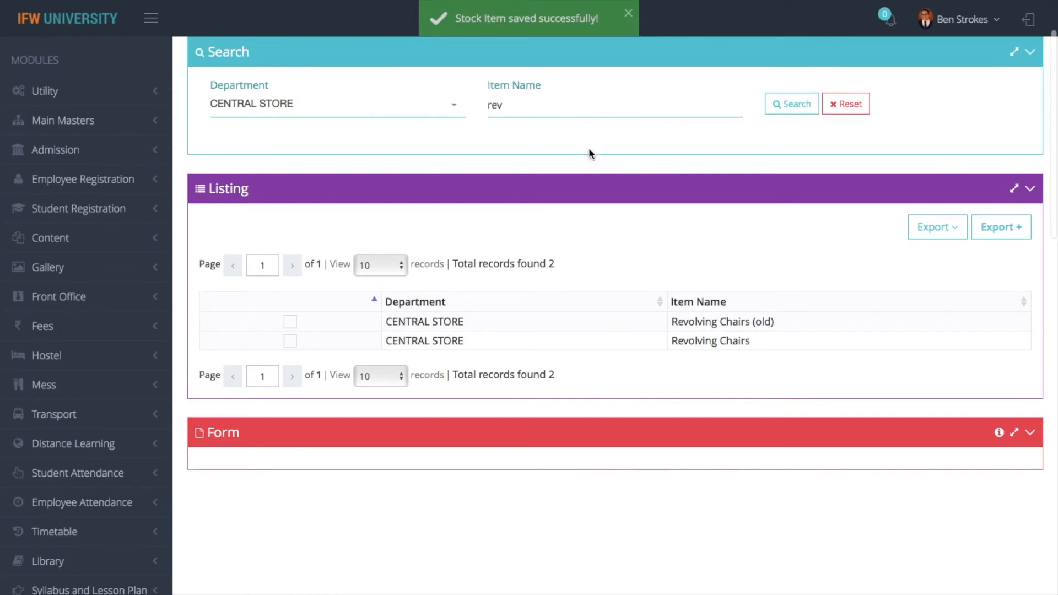
# Search CENTRAL STORE items for 'tab' and pick Tables
pyautogui.moveTo(537, 103); pyautogui.dragTo(484, 105)
pyautogui.press('BackSpace')
pyautogui.write('ta')
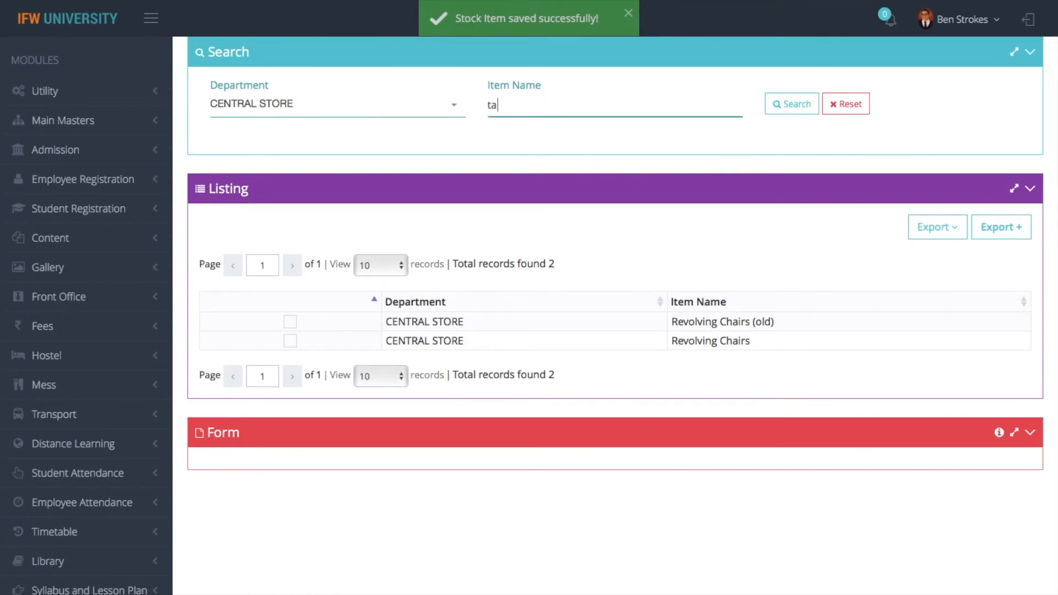
pyautogui.write('be')
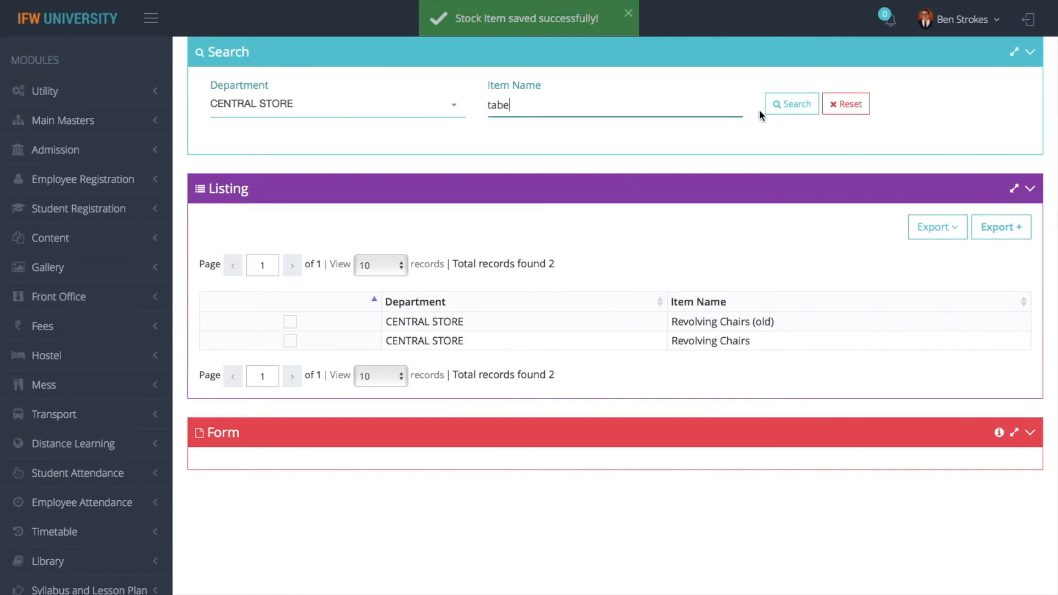
pyautogui.press('BackSpace')
pyautogui.click(786, 115)
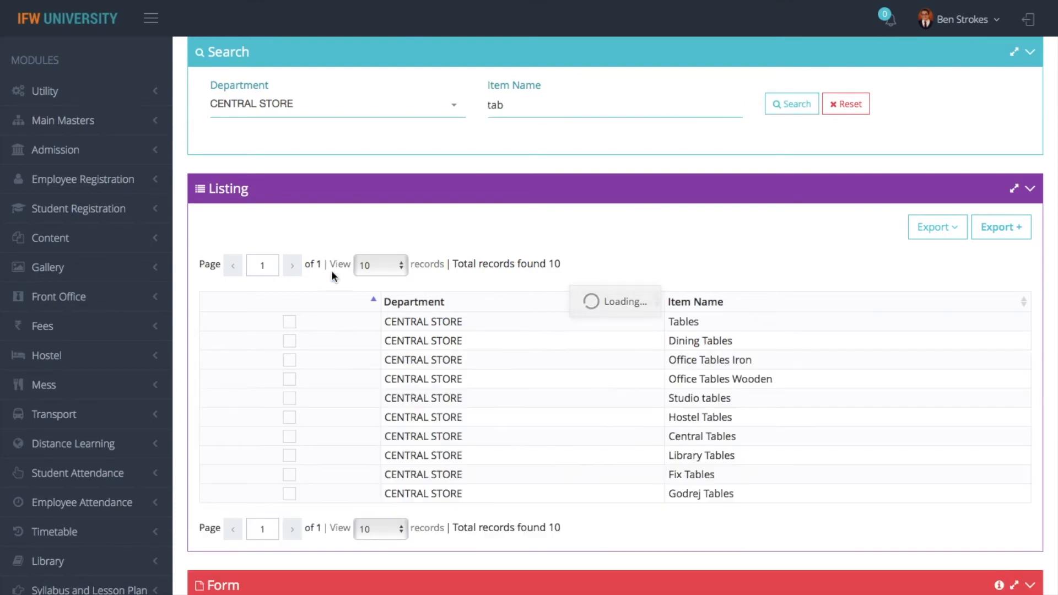
pyautogui.click(289, 320)
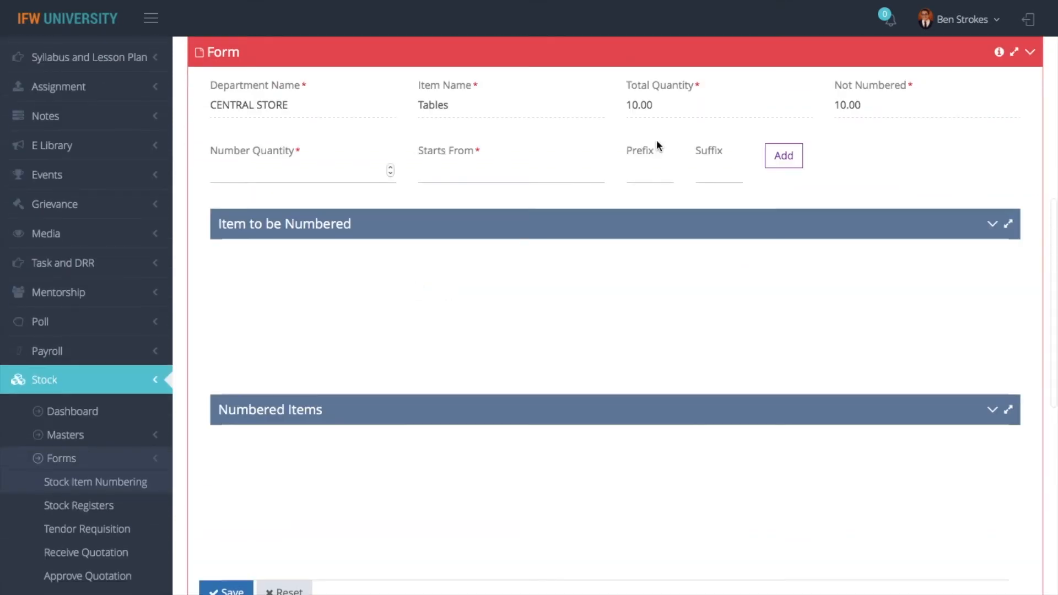
# Number 10 Tables starting at 1 with prefix TB, then return to the Stock Dashboard
pyautogui.click(334, 170)
pyautogui.write('10')
pyautogui.press('Tab')
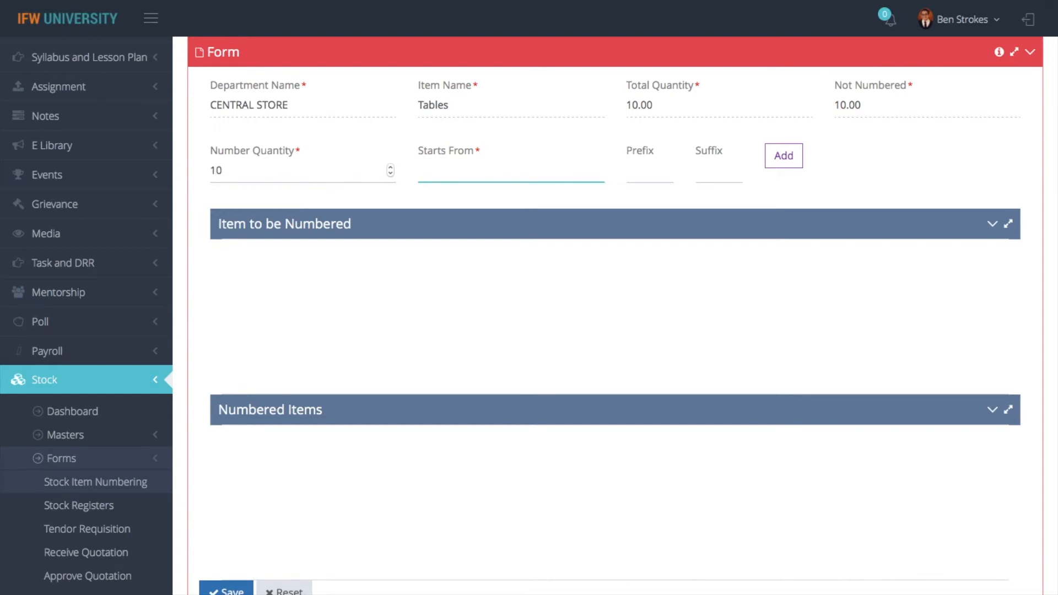
pyautogui.write('1')
pyautogui.press('Tab')
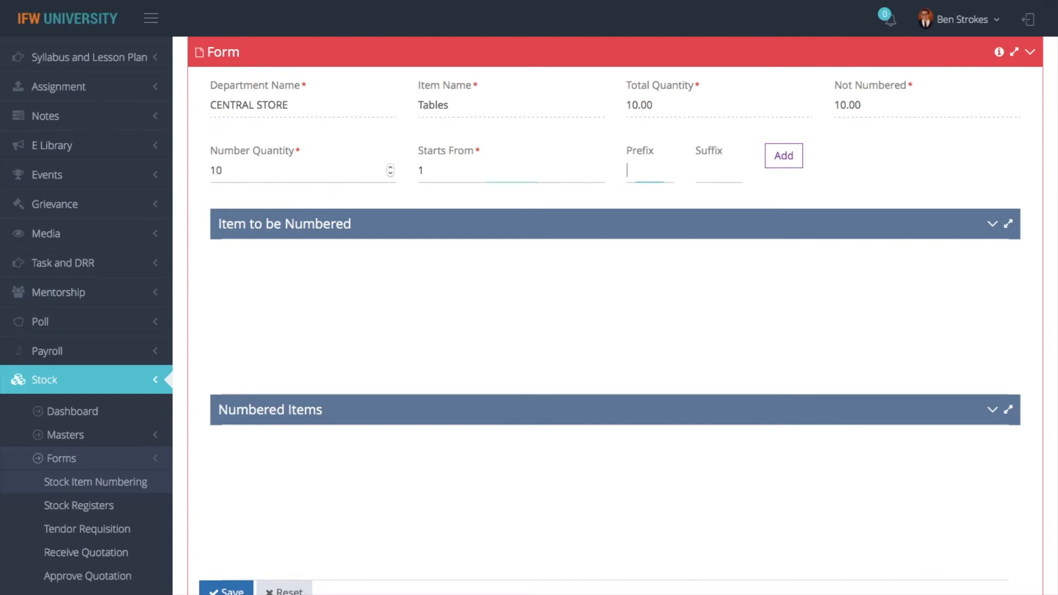
pyautogui.write('TB')
pyautogui.click(788, 159)
pyautogui.scroll(-8, 309, 531)
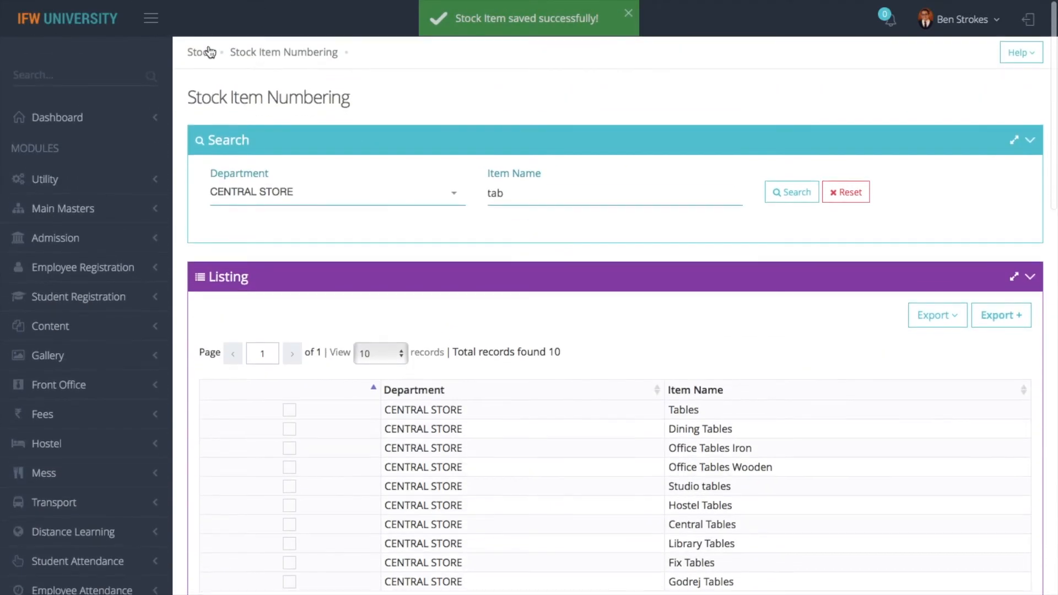
pyautogui.click(199, 54)
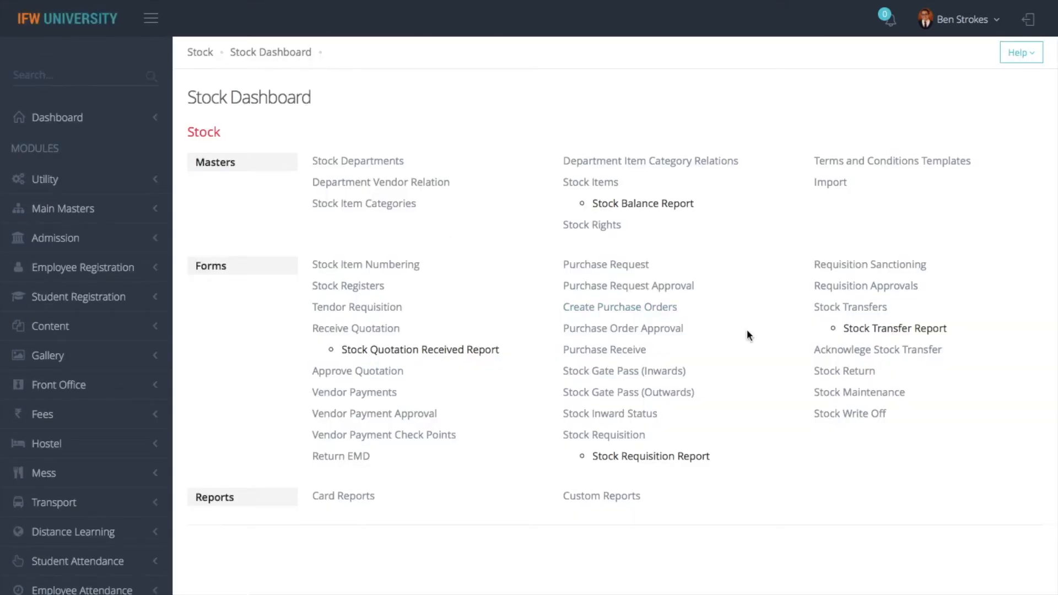
# Begin a new By Requisition stock transfer from CENTRAL STORE, requisition number 1
pyautogui.click(854, 307)
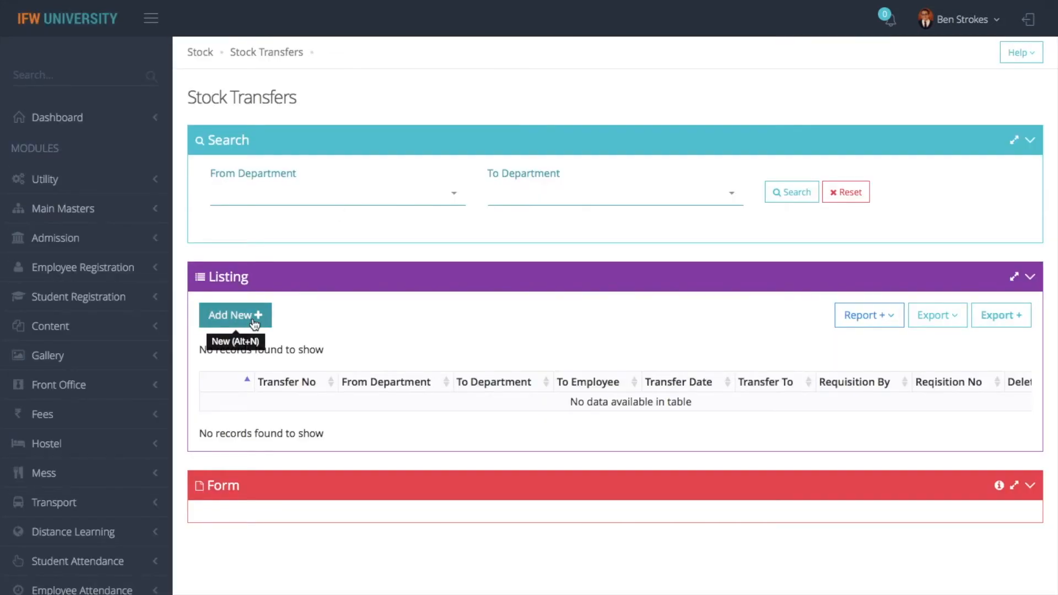
pyautogui.click(255, 324)
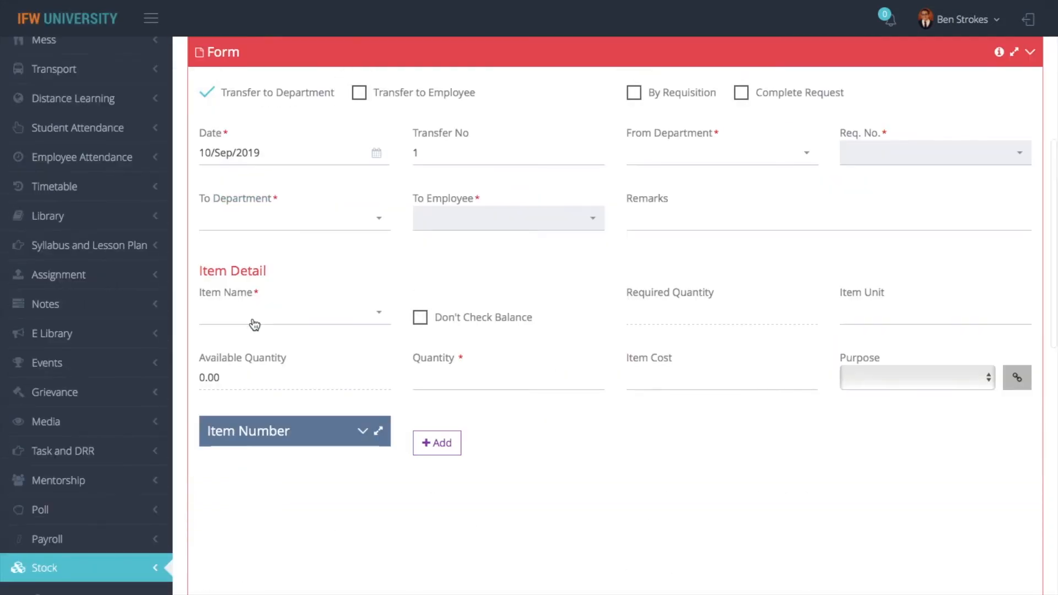
pyautogui.click(640, 96)
pyautogui.click(658, 159)
pyautogui.write('centr')
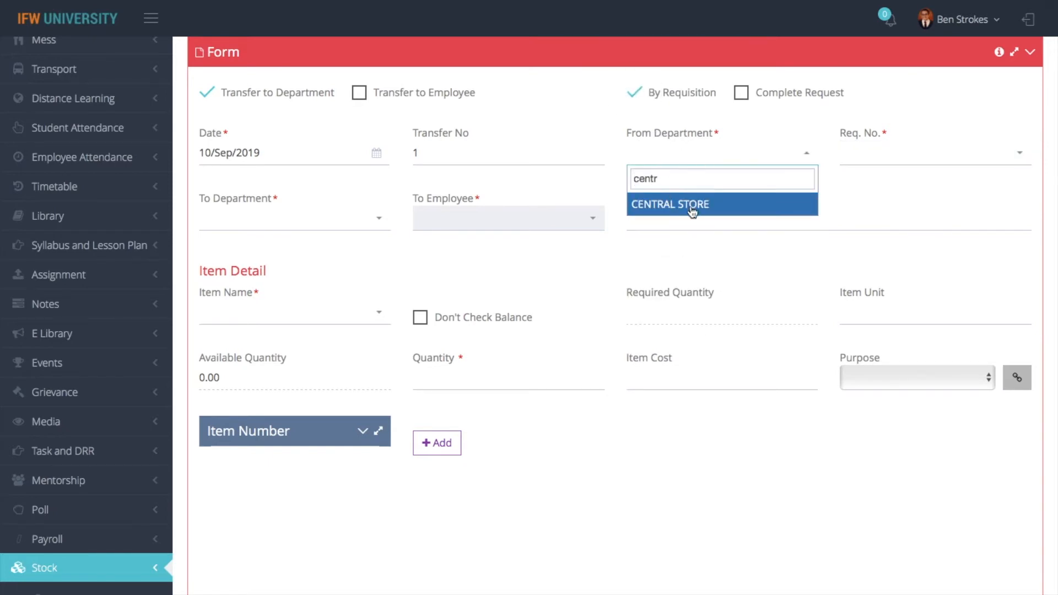
pyautogui.click(691, 205)
pyautogui.click(876, 164)
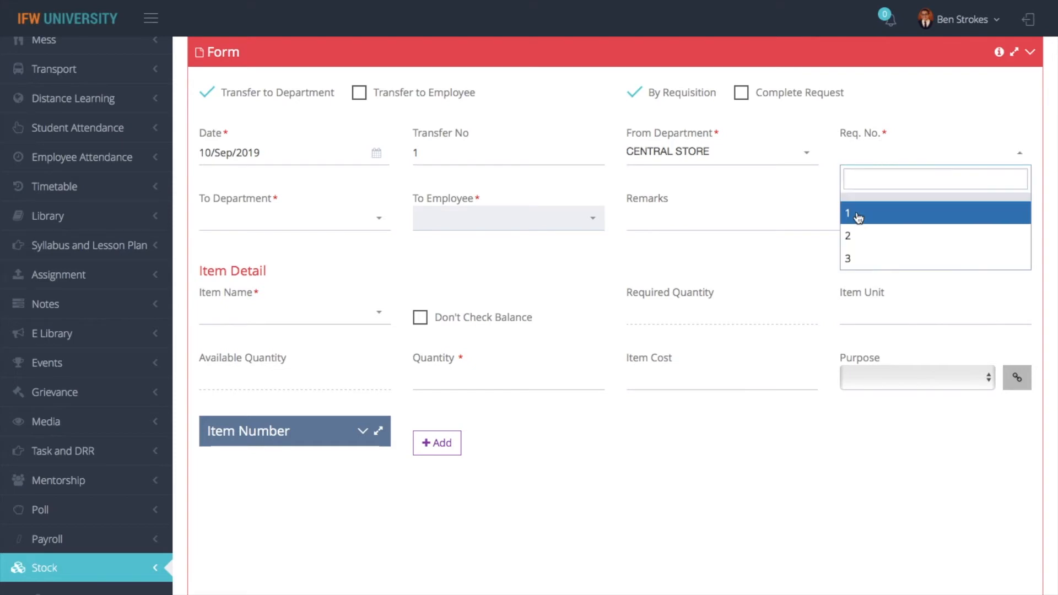
pyautogui.click(858, 214)
# Add Revolving Chairs (old), quantity 2, numbers rc1 and rc2, to the transfer items
pyautogui.scroll(10, 338, 201)
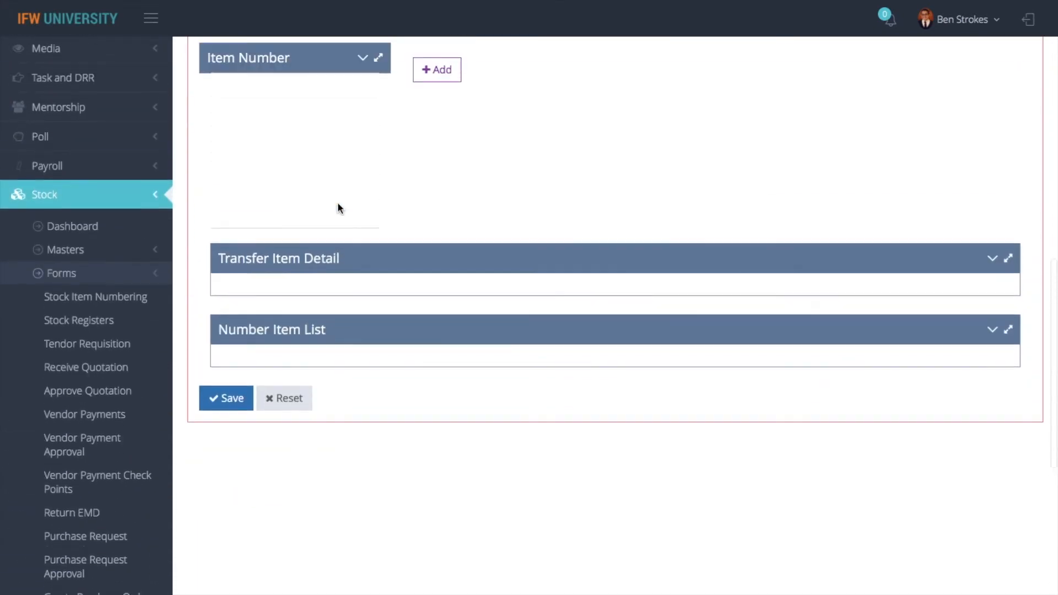
pyautogui.click(275, 415)
pyautogui.click(248, 463)
pyautogui.scroll(5, 458, 362)
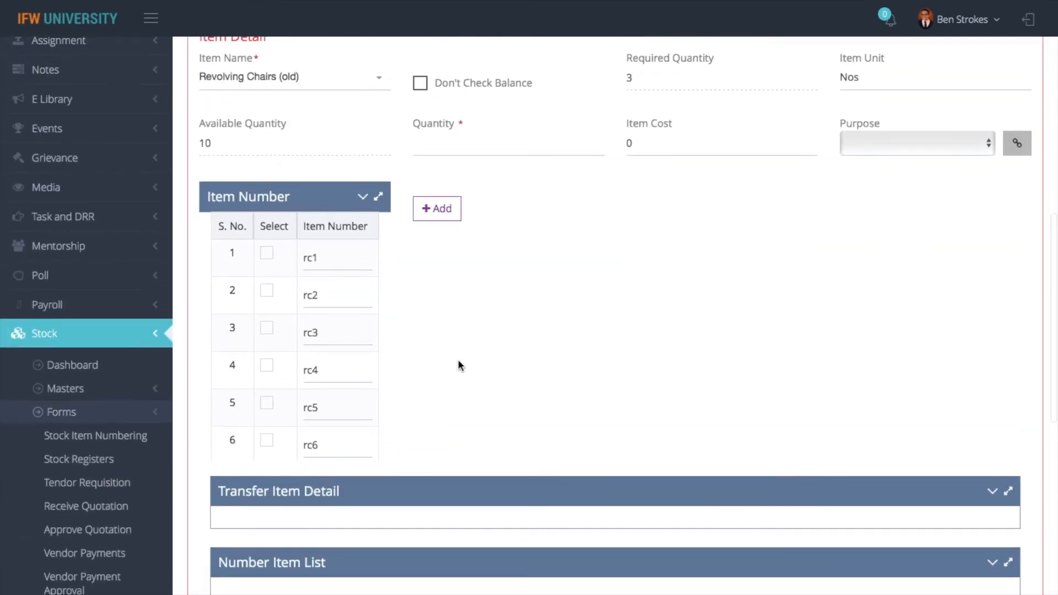
pyautogui.click(266, 253)
pyautogui.click(268, 293)
pyautogui.click(268, 330)
pyautogui.scroll(2, 477, 298)
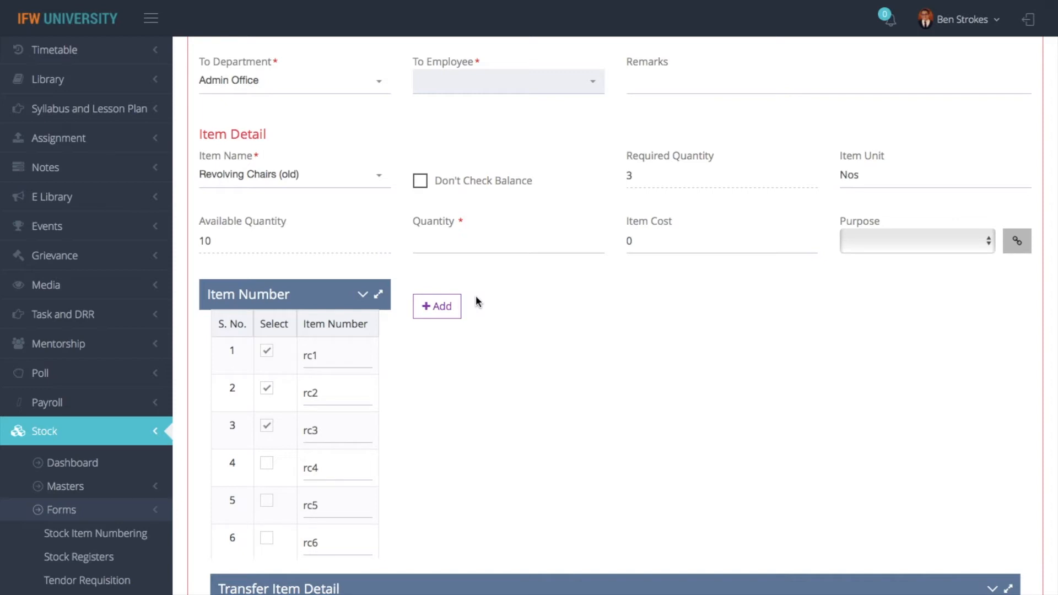
pyautogui.click(469, 243)
pyautogui.click(267, 425)
pyautogui.click(464, 240)
pyautogui.write('2')
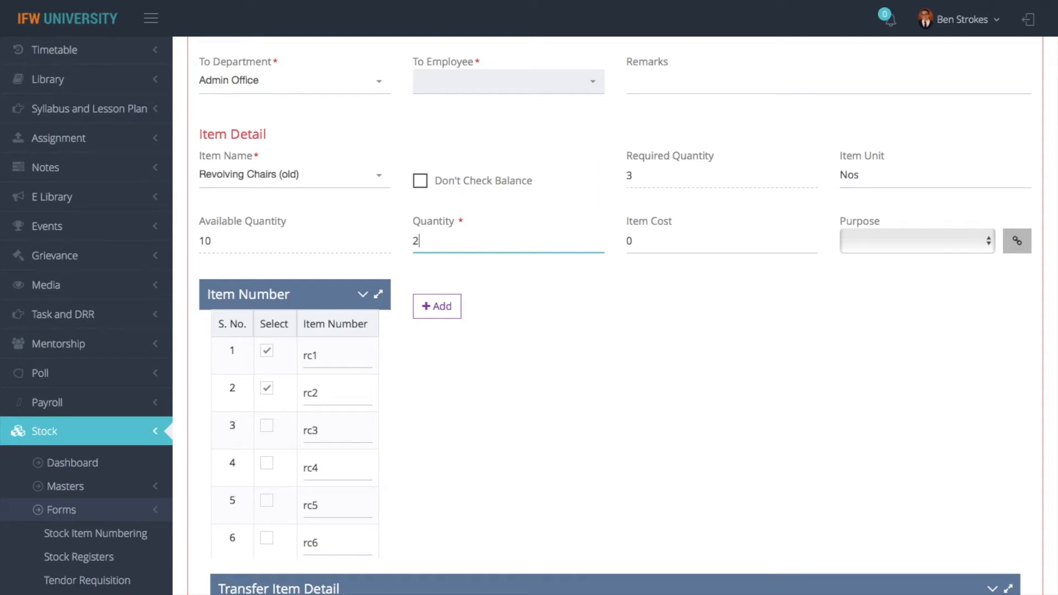
pyautogui.click(440, 312)
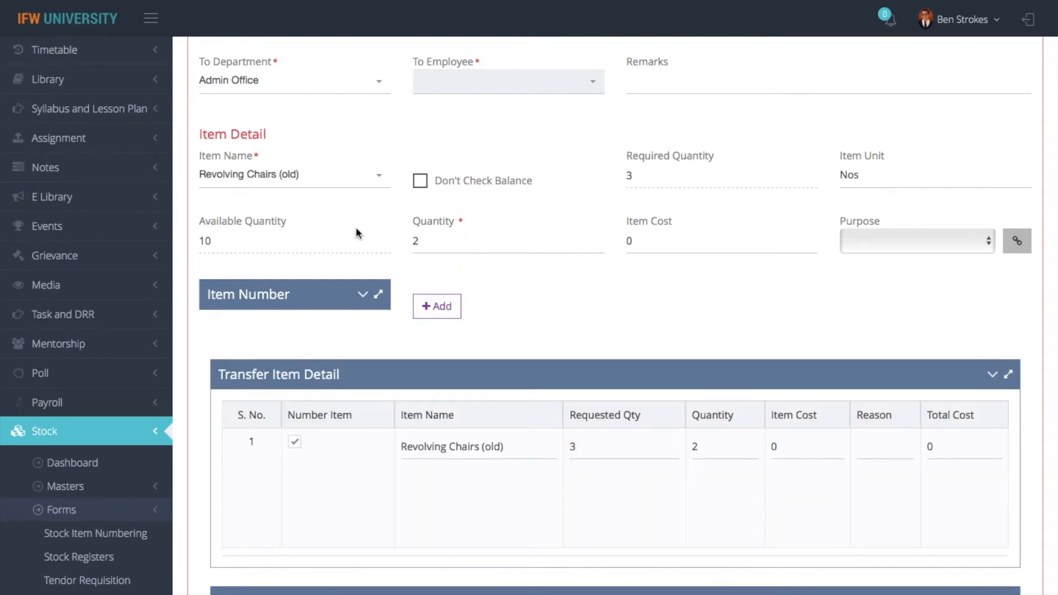
pyautogui.click(348, 183)
# Add Tables with quantity 3, numbers TB1, TB3 and TB4, to the transfer
pyautogui.click(275, 259)
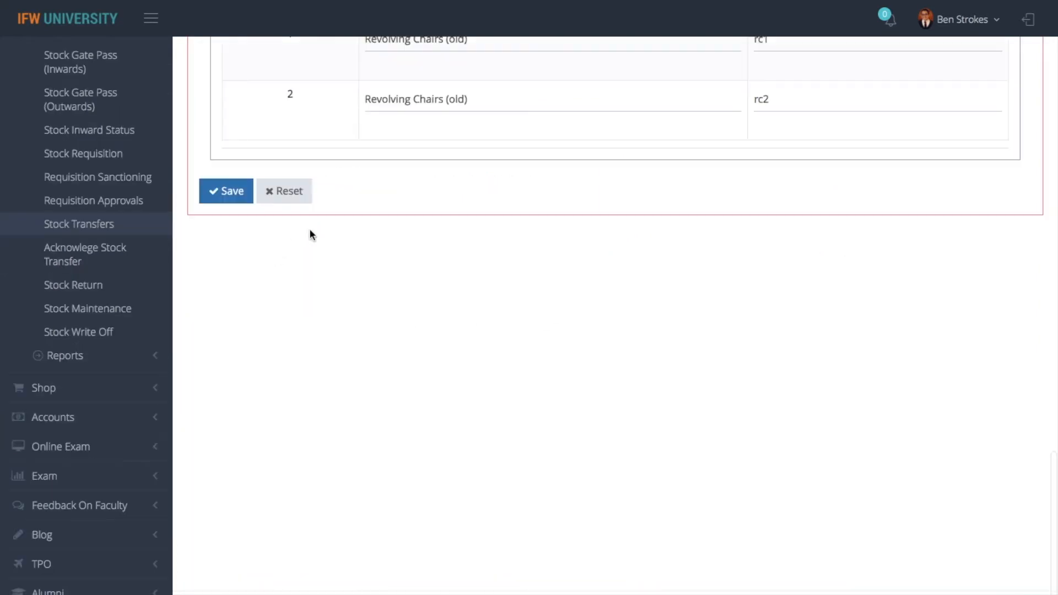
pyautogui.scroll(5, 311, 233)
pyautogui.scroll(6, 311, 237)
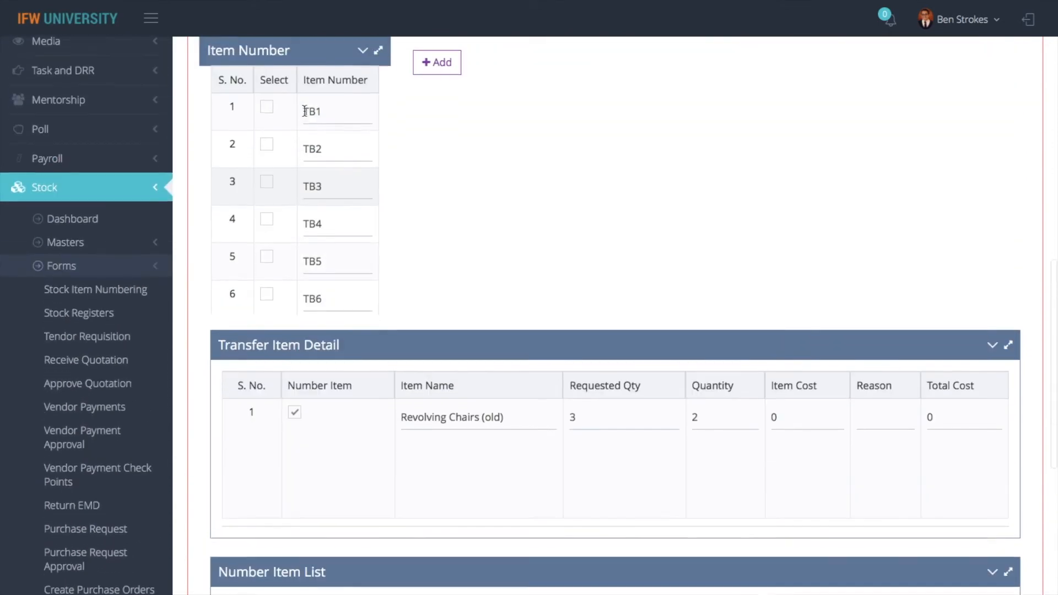
pyautogui.scroll(1, 305, 111)
pyautogui.click(265, 111)
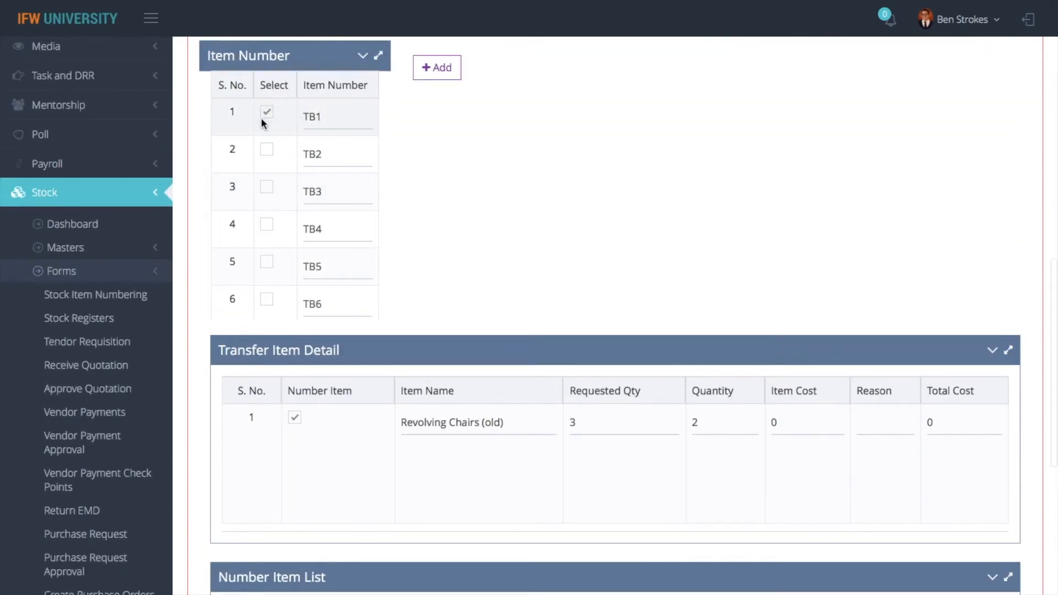
pyautogui.click(268, 191)
pyautogui.click(266, 225)
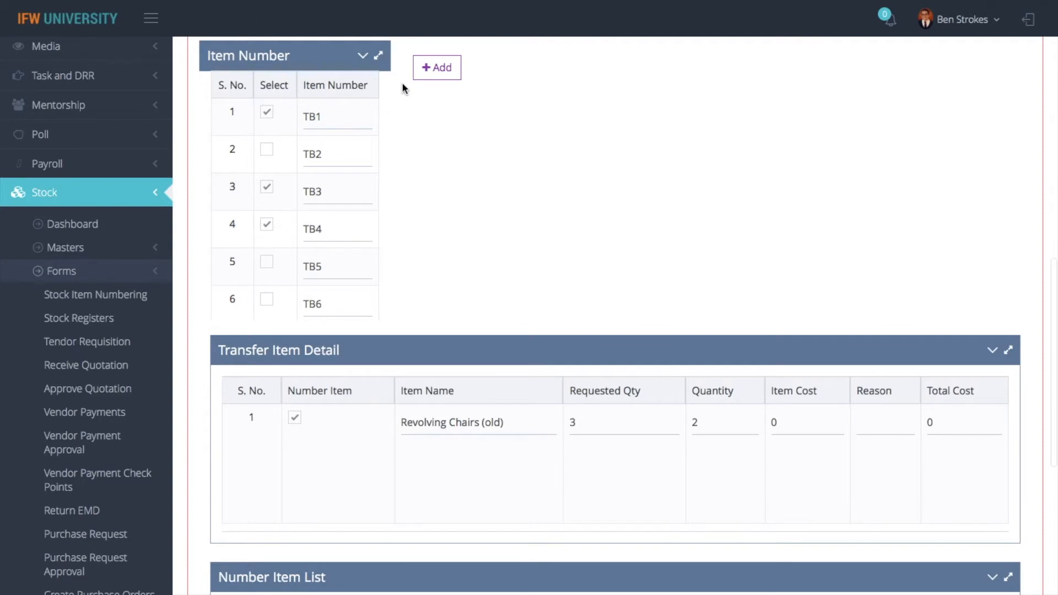
pyautogui.click(433, 80)
pyautogui.click(464, 129)
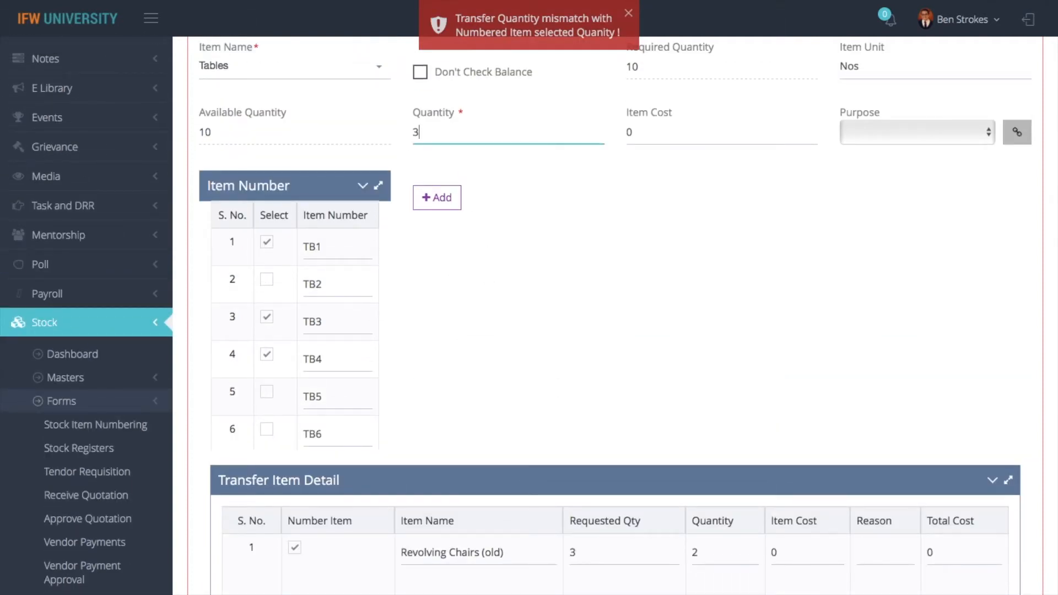
pyautogui.write('3')
pyautogui.click(437, 198)
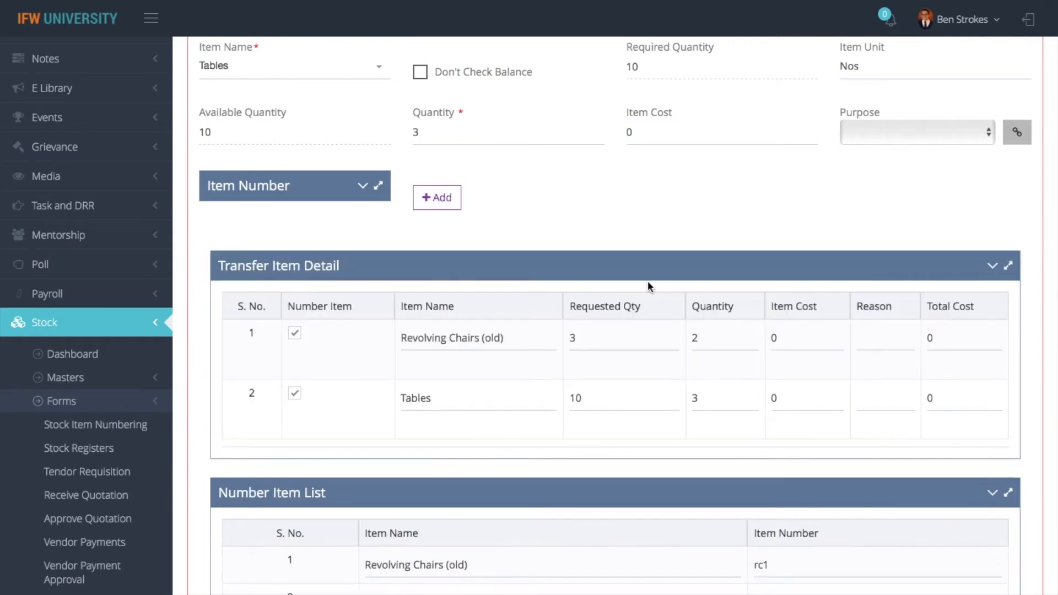
# Save the stock transfer
pyautogui.scroll(-3, 648, 280)
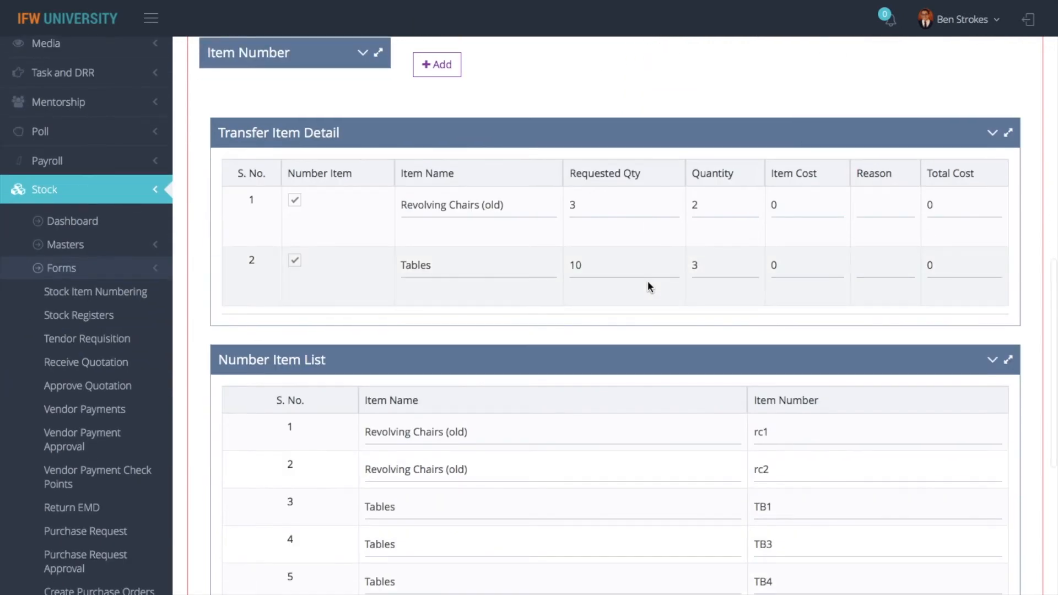
pyautogui.scroll(2, 647, 280)
pyautogui.scroll(-9, 647, 280)
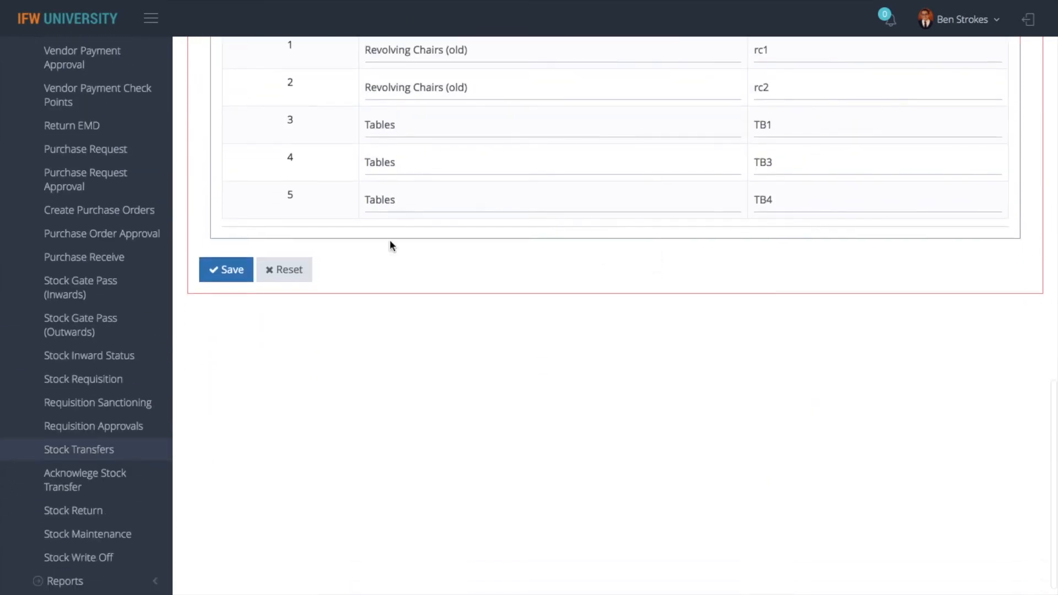
pyautogui.click(226, 271)
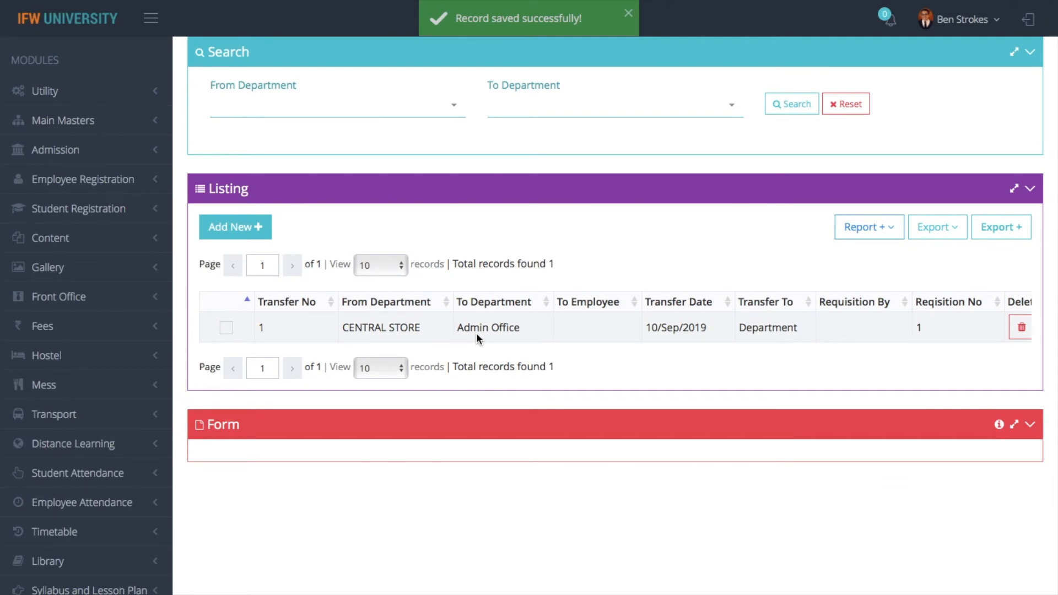
# Start another new stock transfer from the Stock Transfers listing
pyautogui.scroll(2, 491, 248)
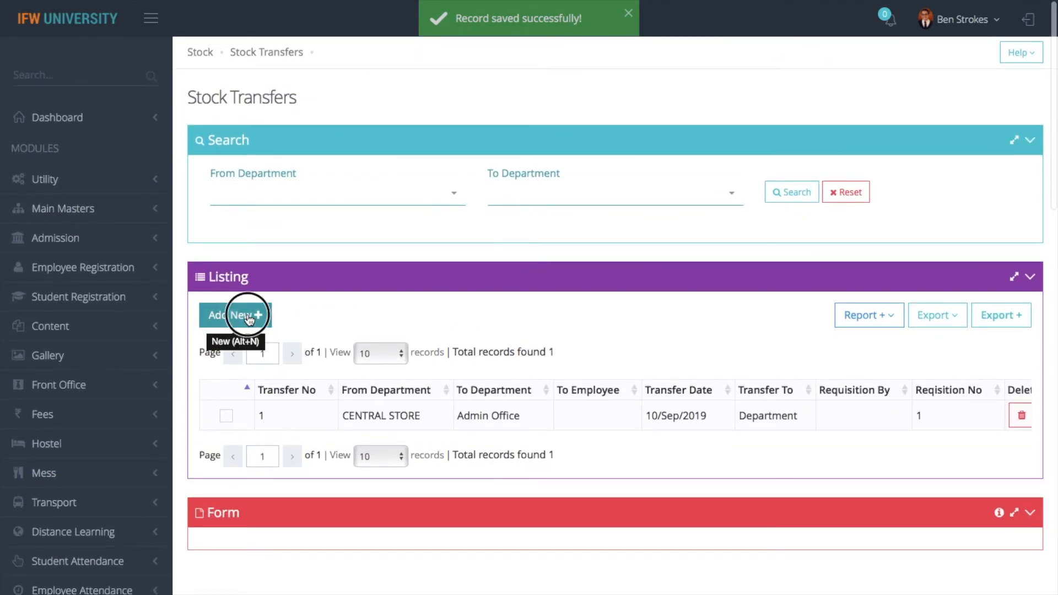
pyautogui.click(236, 314)
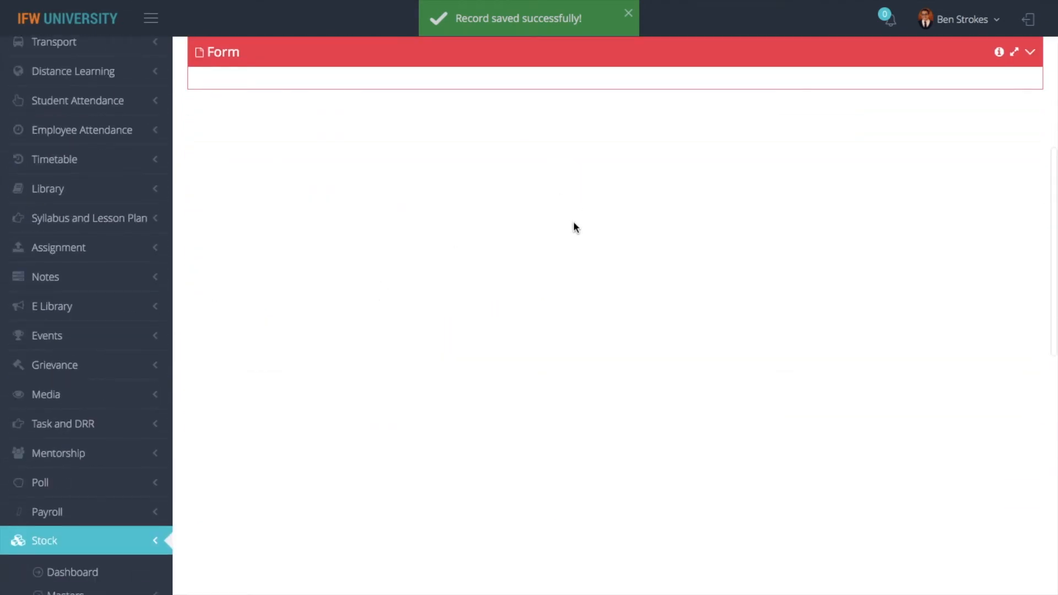
pyautogui.scroll(8, 574, 222)
# Make transfer 2 an employee transfer by requisition from CENTRAL STORE
pyautogui.scroll(-3, 532, 404)
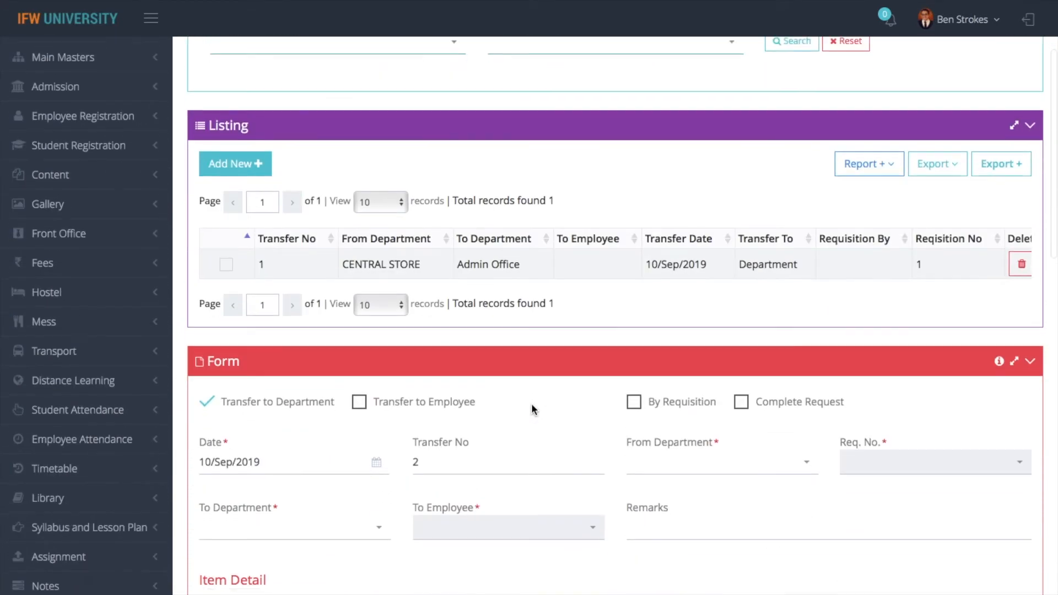
pyautogui.click(361, 403)
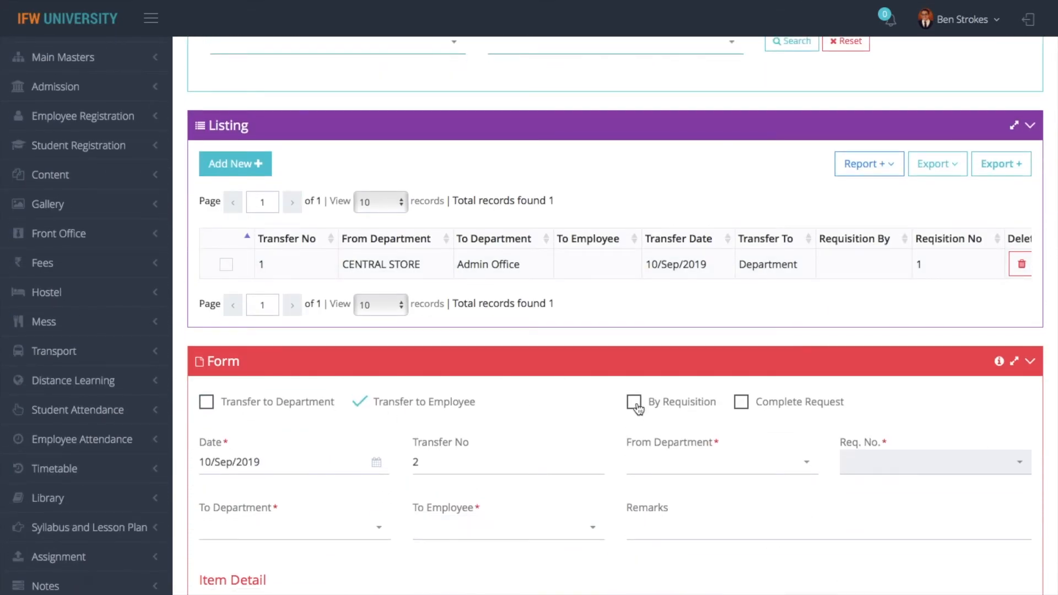
pyautogui.click(636, 403)
pyautogui.click(664, 466)
pyautogui.write('cent')
pyautogui.click(695, 518)
pyautogui.click(867, 462)
pyautogui.click(866, 548)
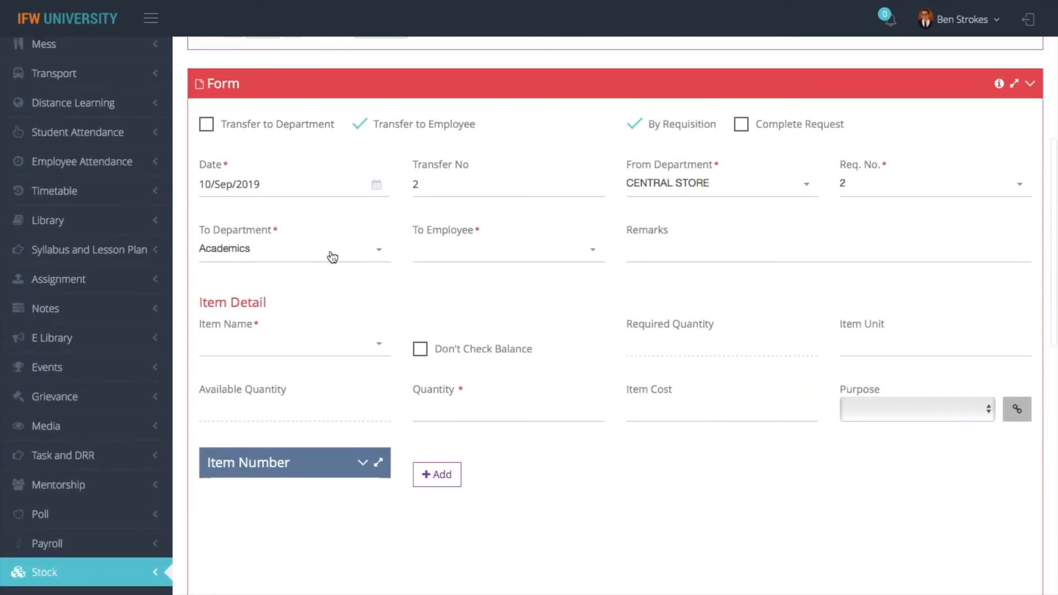
pyautogui.click(452, 257)
pyautogui.click(465, 235)
pyautogui.scroll(-15, 516, 230)
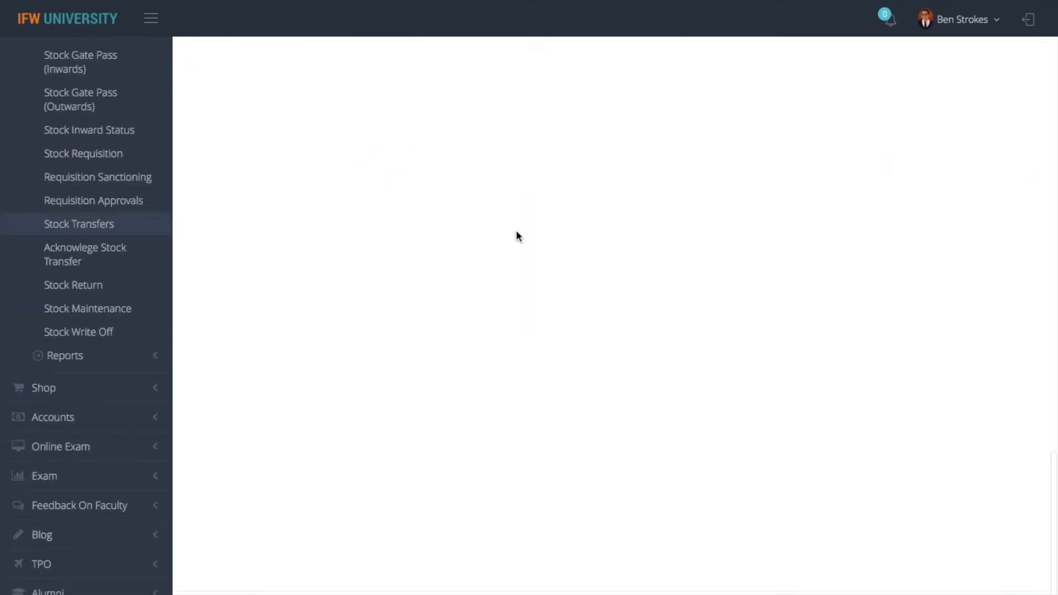
pyautogui.scroll(10, 617, 291)
pyautogui.scroll(8, 617, 292)
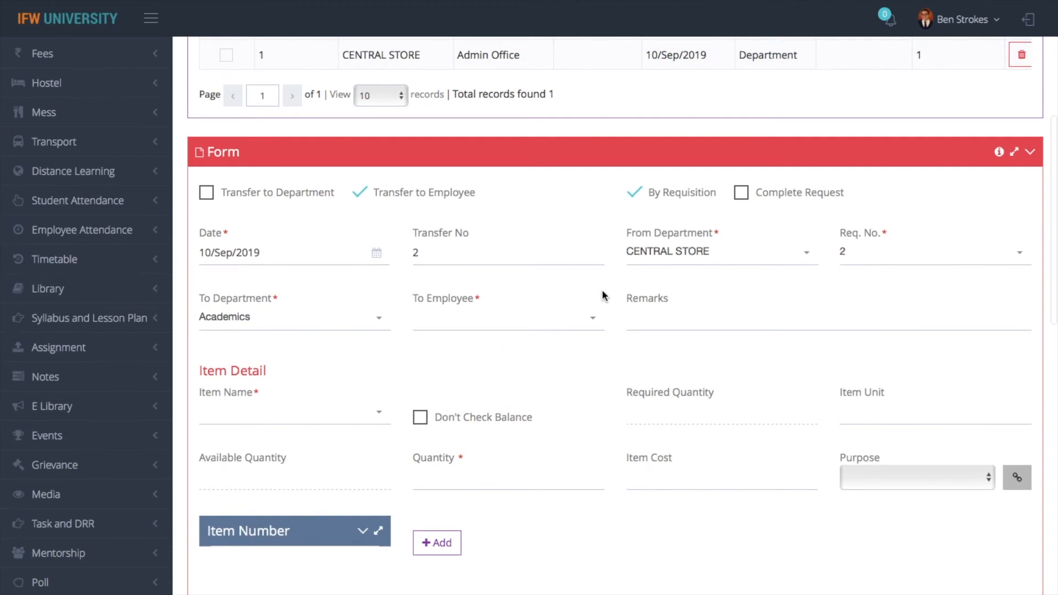
# Set the destination to Admin Office and change the requisition number to 3
pyautogui.click(283, 316)
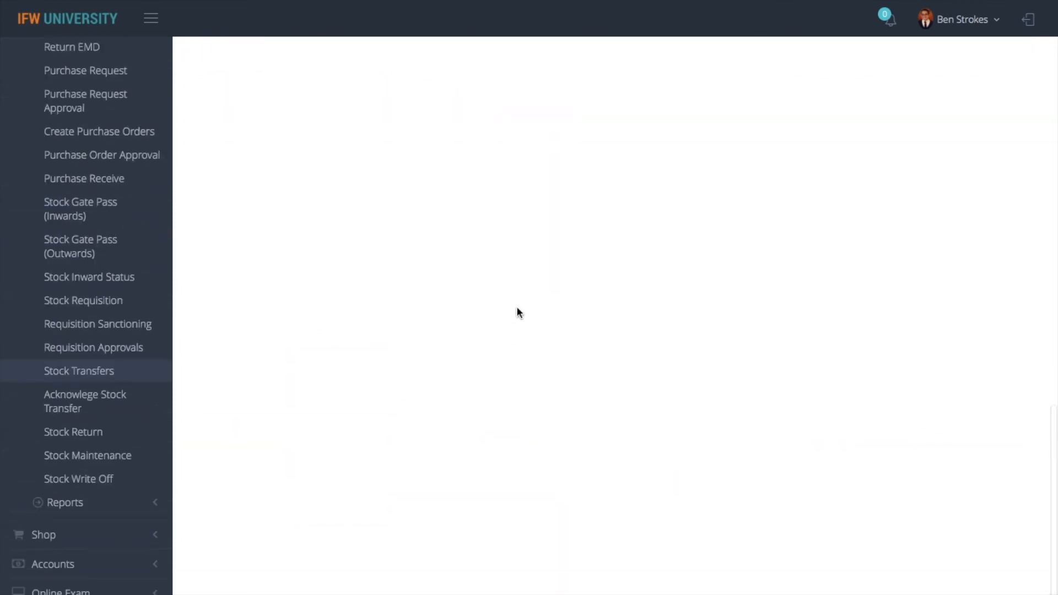
pyautogui.scroll(15, 517, 309)
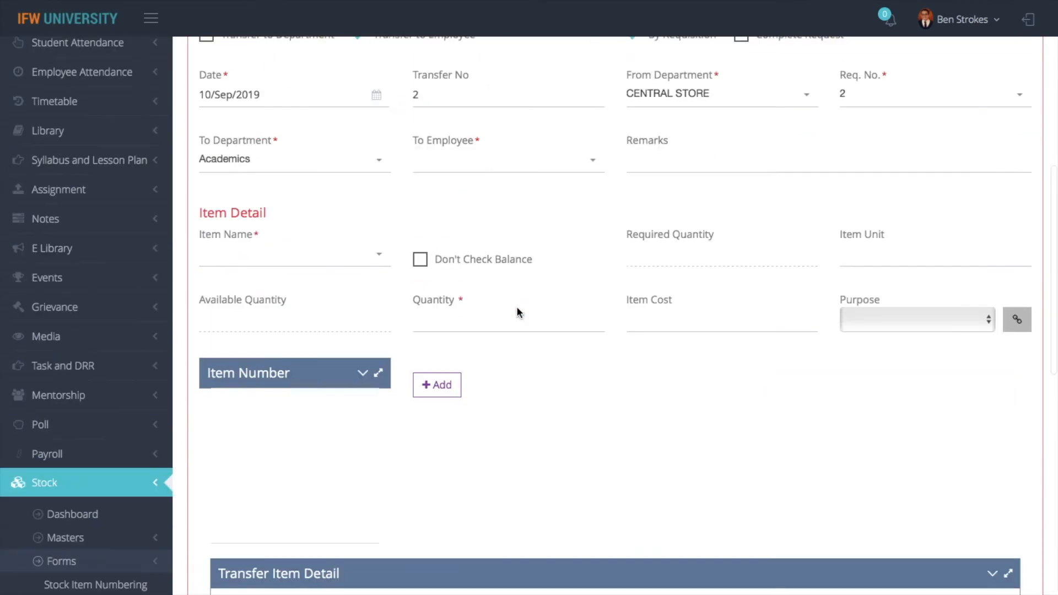
pyautogui.click(520, 292)
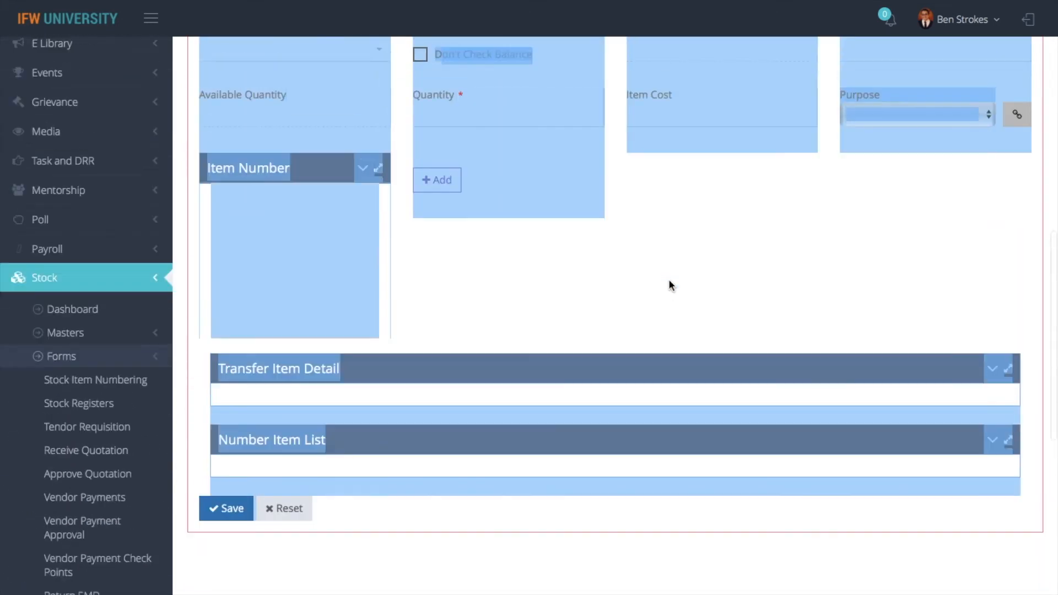
pyautogui.scroll(10, 669, 281)
pyautogui.click(882, 459)
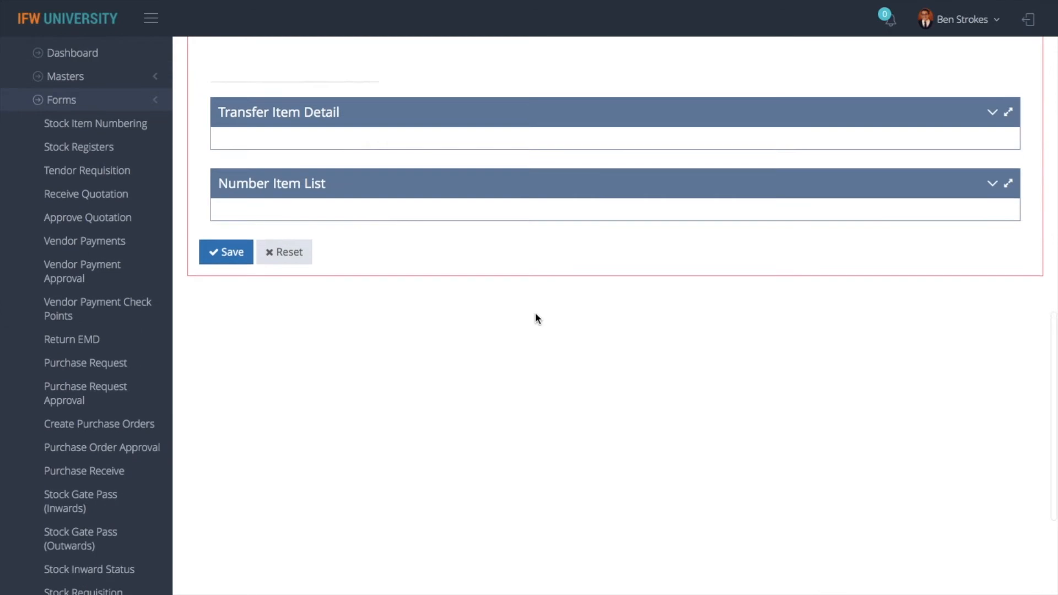
pyautogui.scroll(10, 537, 319)
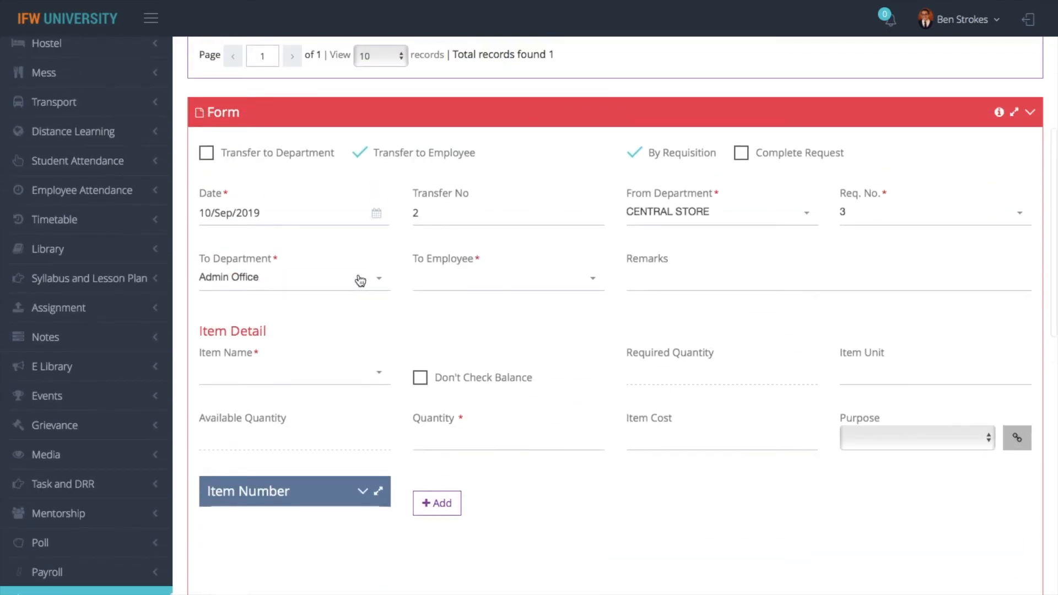
pyautogui.click(468, 279)
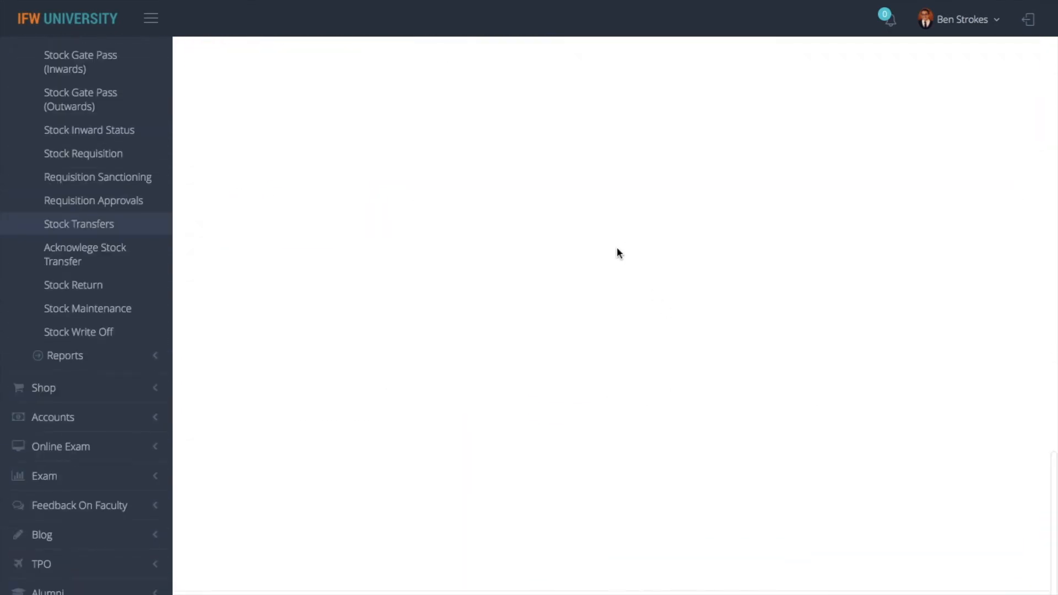
pyautogui.scroll(16, 617, 248)
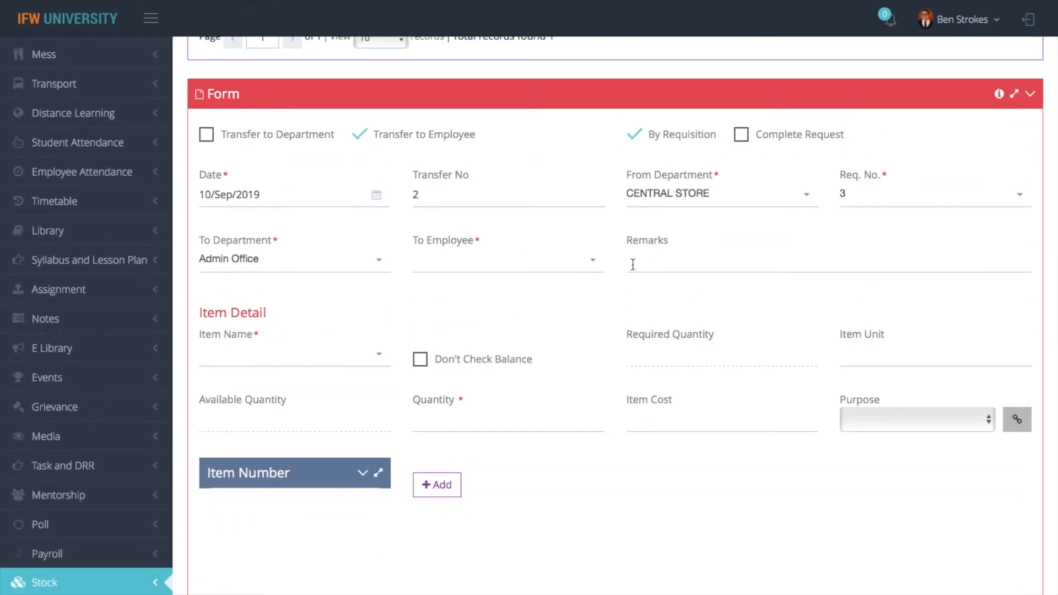
pyautogui.scroll(1, 653, 298)
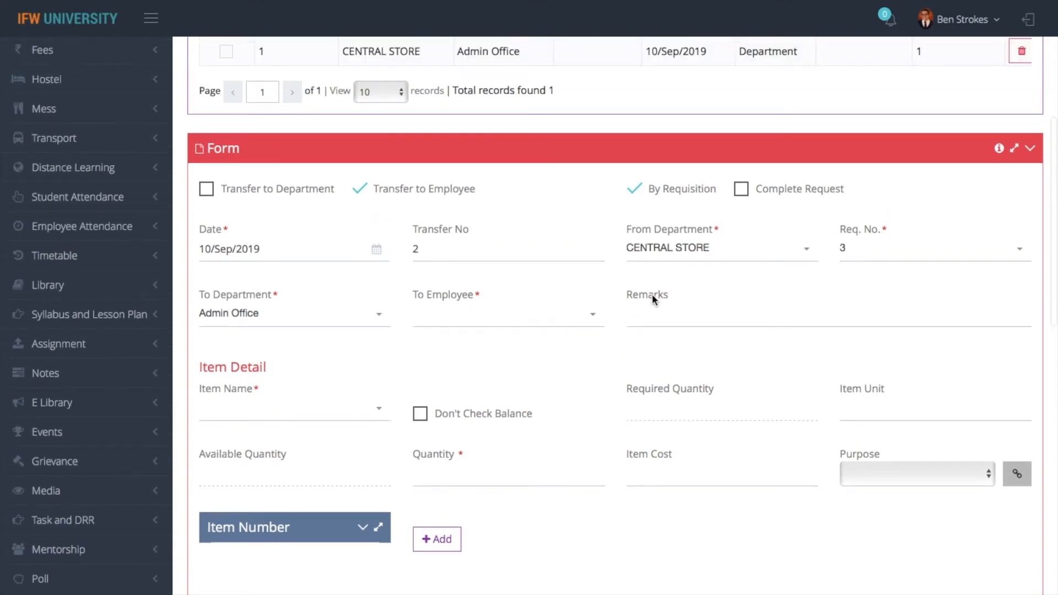
pyautogui.scroll(7, 653, 298)
pyautogui.click(880, 317)
# Print the Stock Transfer Report showing 2 Revolving Chairs (old) and 3 Tables, then close it
pyautogui.click(862, 349)
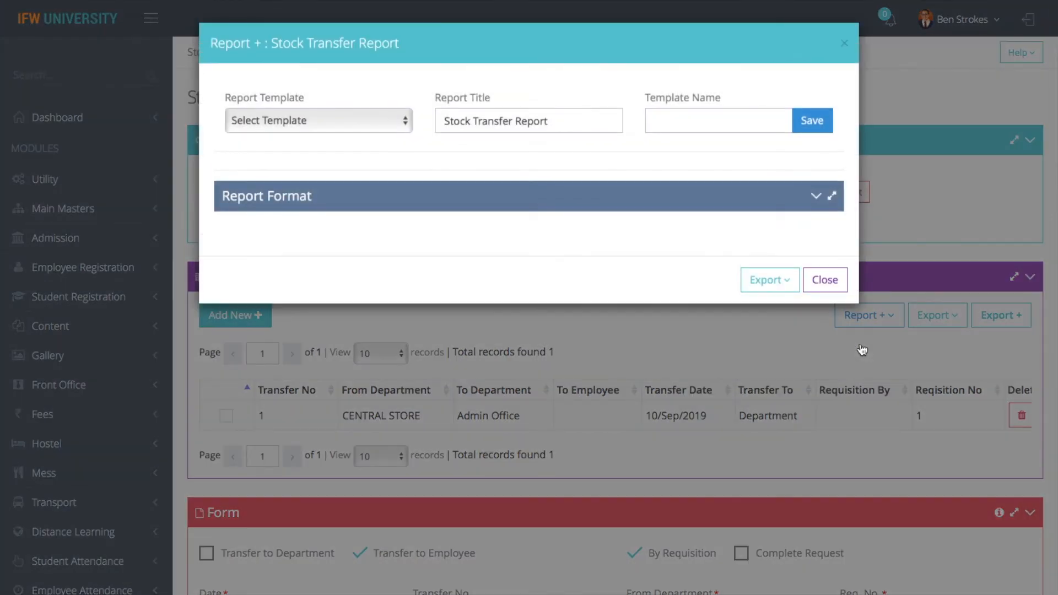
pyautogui.click(778, 280)
pyautogui.click(762, 329)
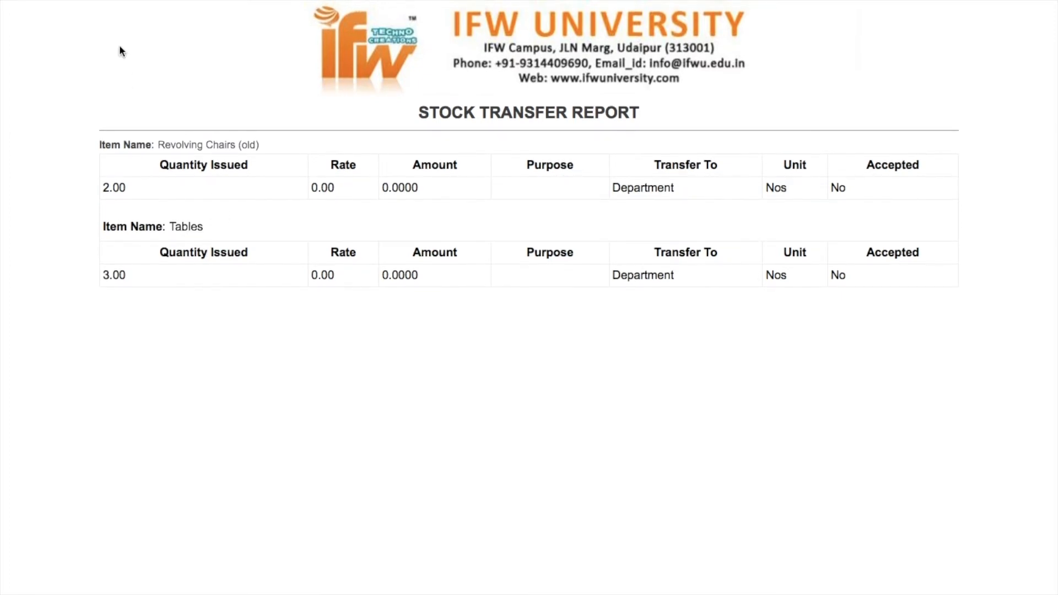
pyautogui.click(26, 51)
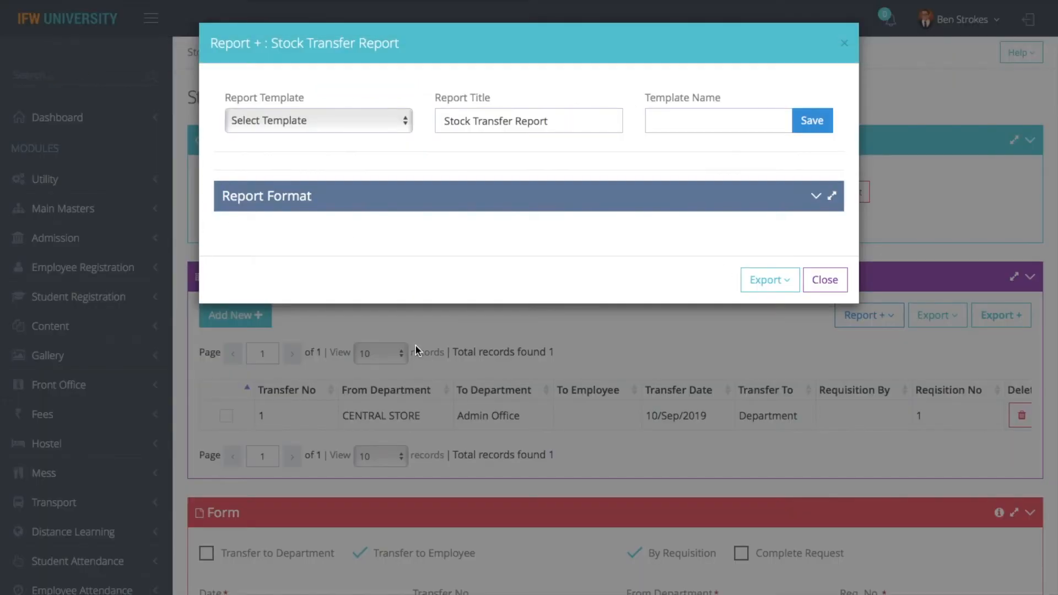
pyautogui.click(833, 280)
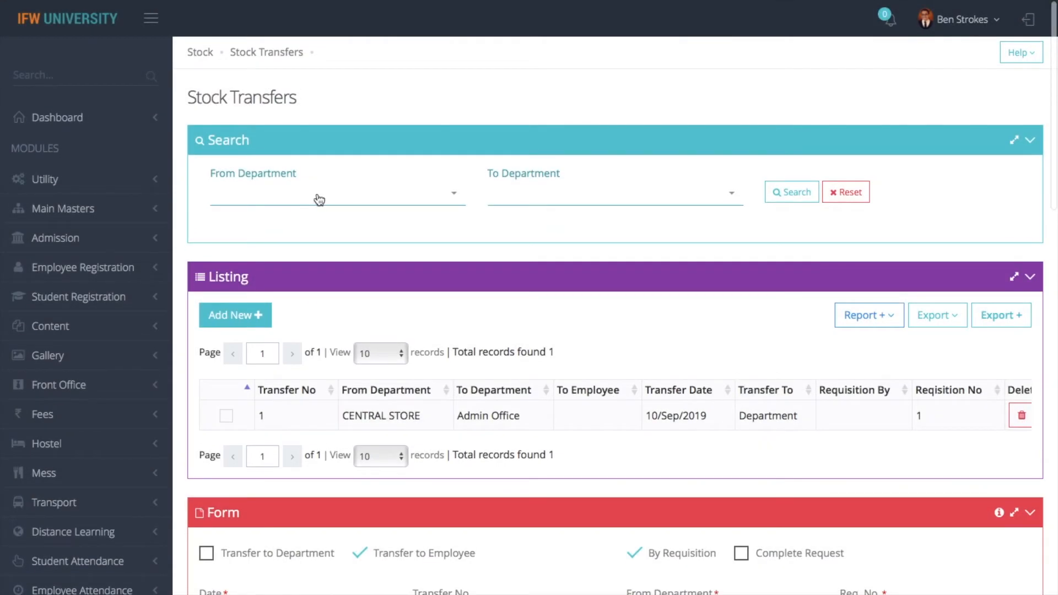
pyautogui.click(198, 52)
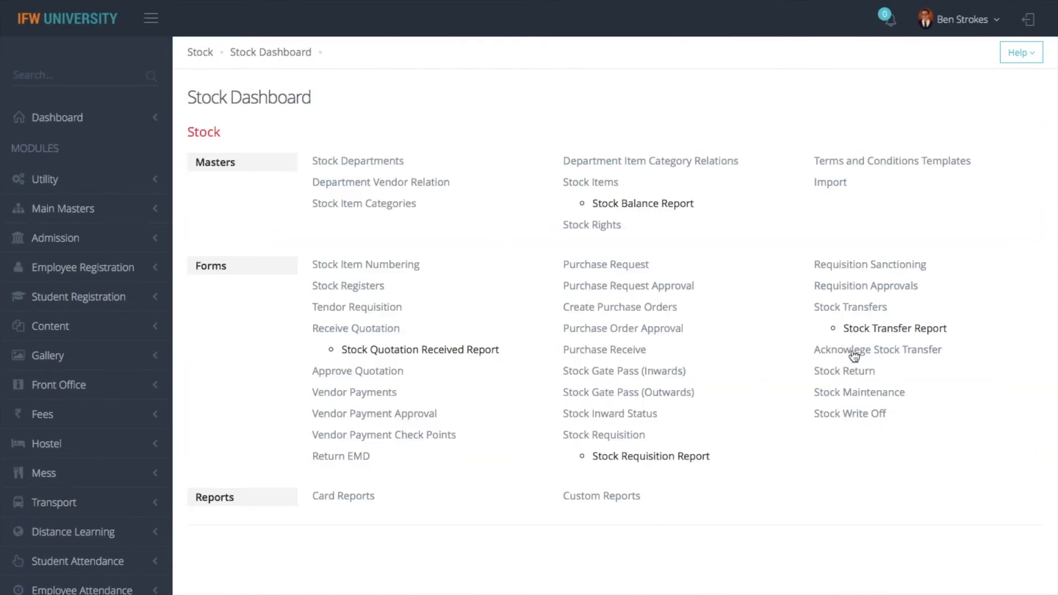
# Open Acknowledge Stock Transfer and list transfers with Pending status
pyautogui.click(866, 351)
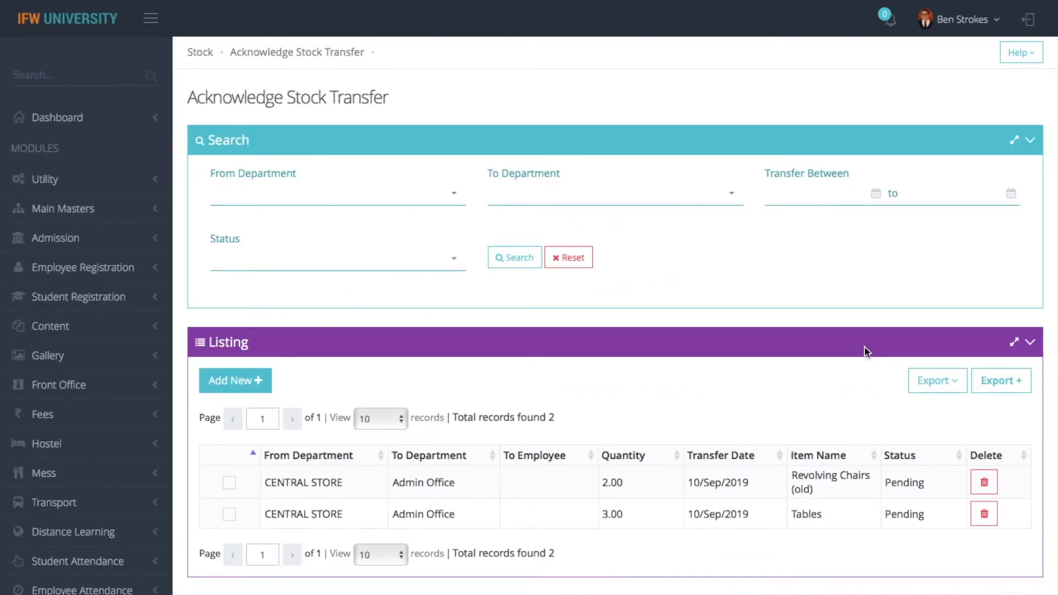
pyautogui.click(229, 484)
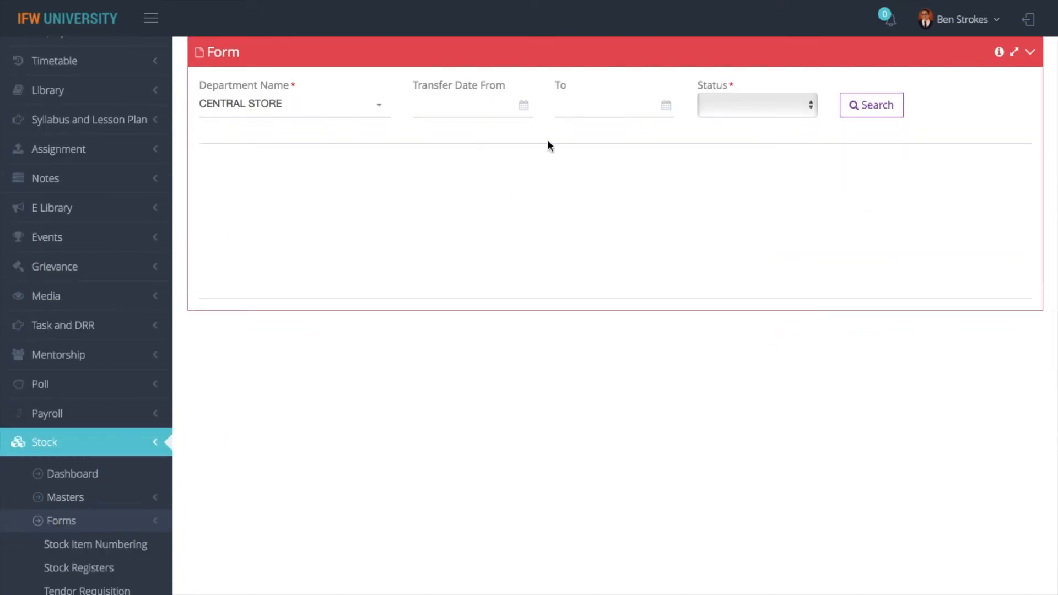
pyautogui.click(772, 113)
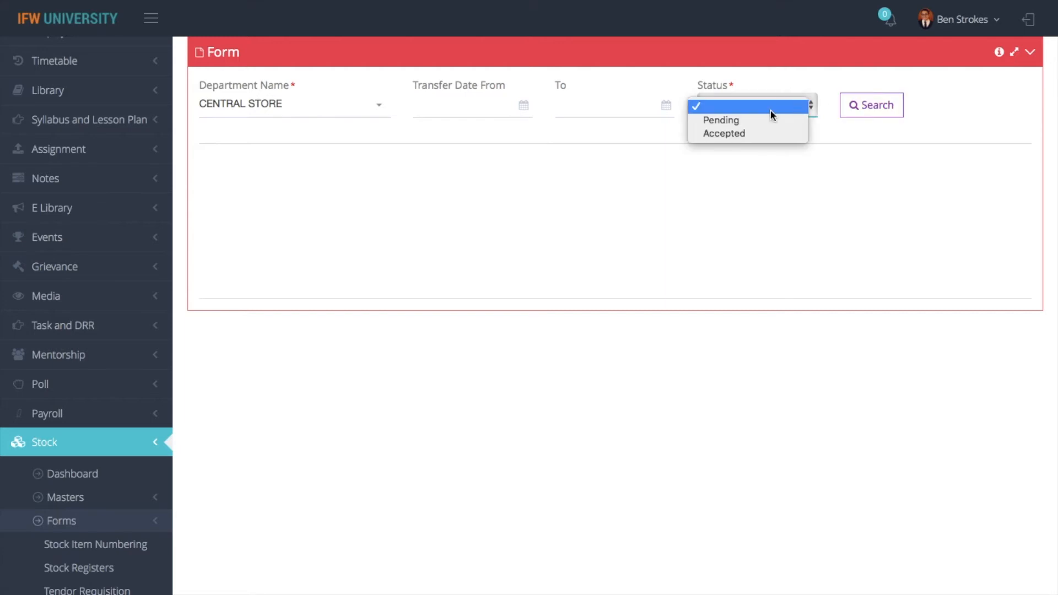
pyautogui.click(736, 122)
pyautogui.click(870, 107)
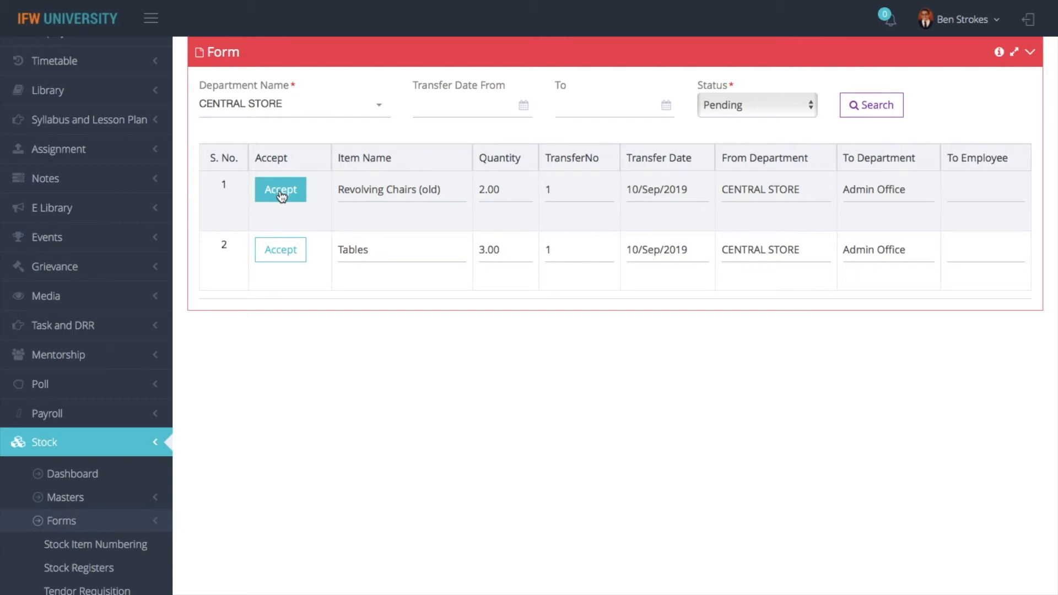
# Accept and confirm the Revolving Chairs (old) and Tables transfers
pyautogui.click(281, 193)
pyautogui.click(720, 83)
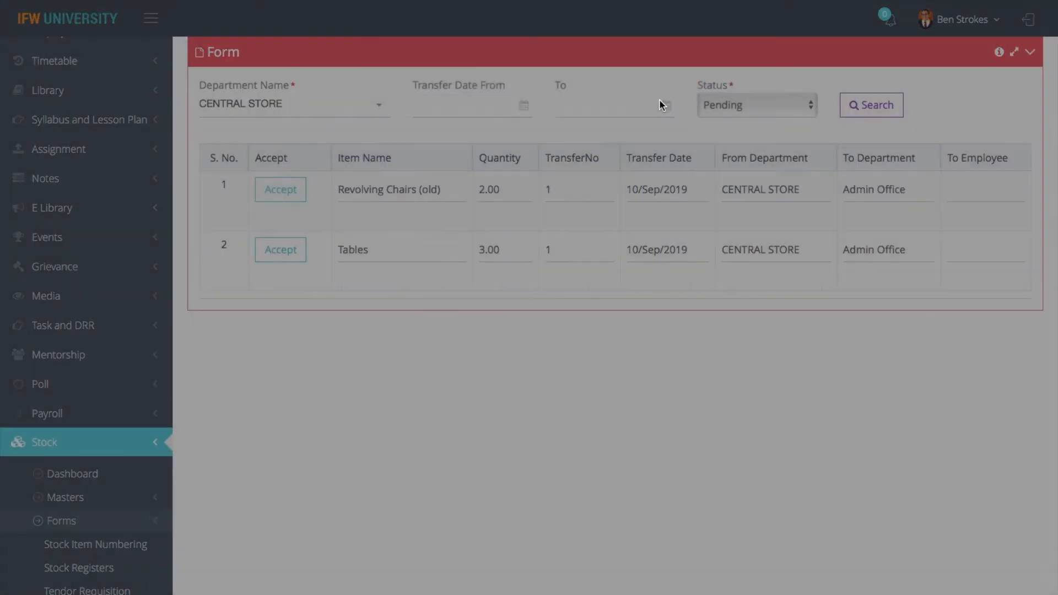
pyautogui.click(289, 190)
pyautogui.click(720, 83)
pyautogui.scroll(8, 667, 322)
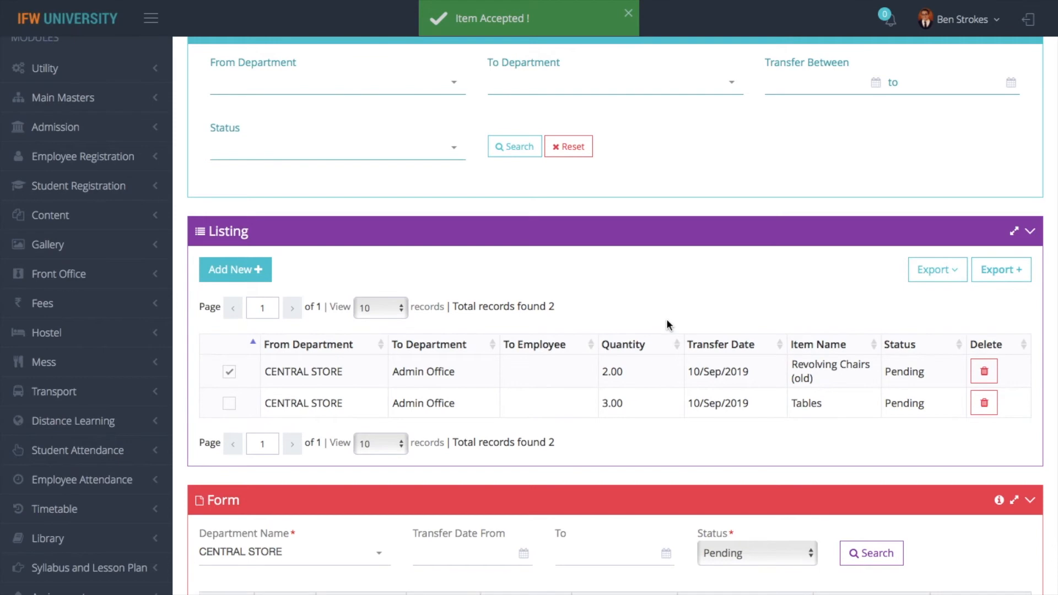
pyautogui.scroll(2, 667, 324)
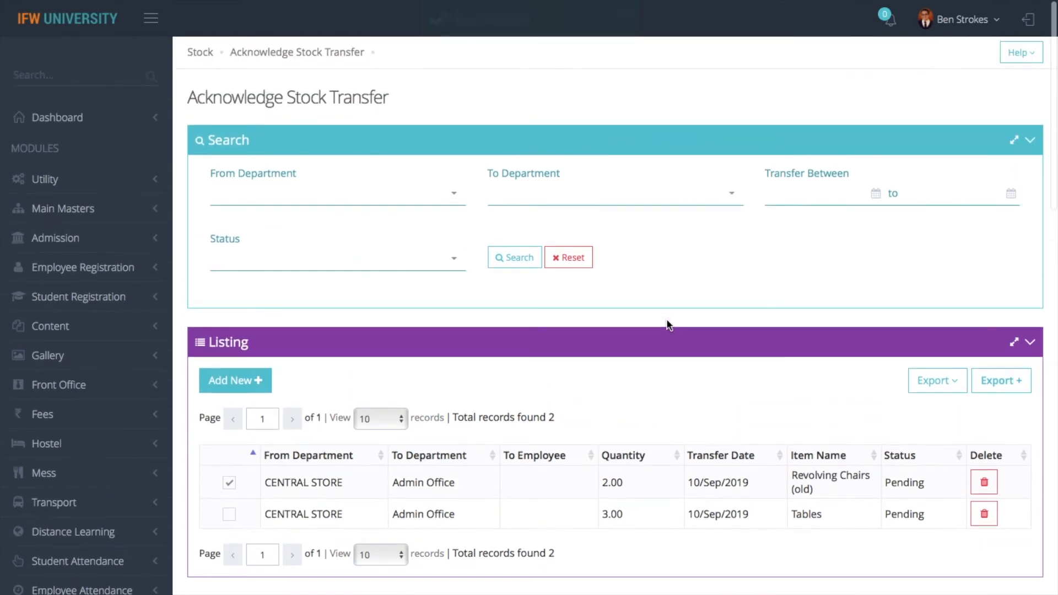
# Reopen Acknowledge Stock Transfer and filter the list by Accepted, then Pending status
pyautogui.click(200, 55)
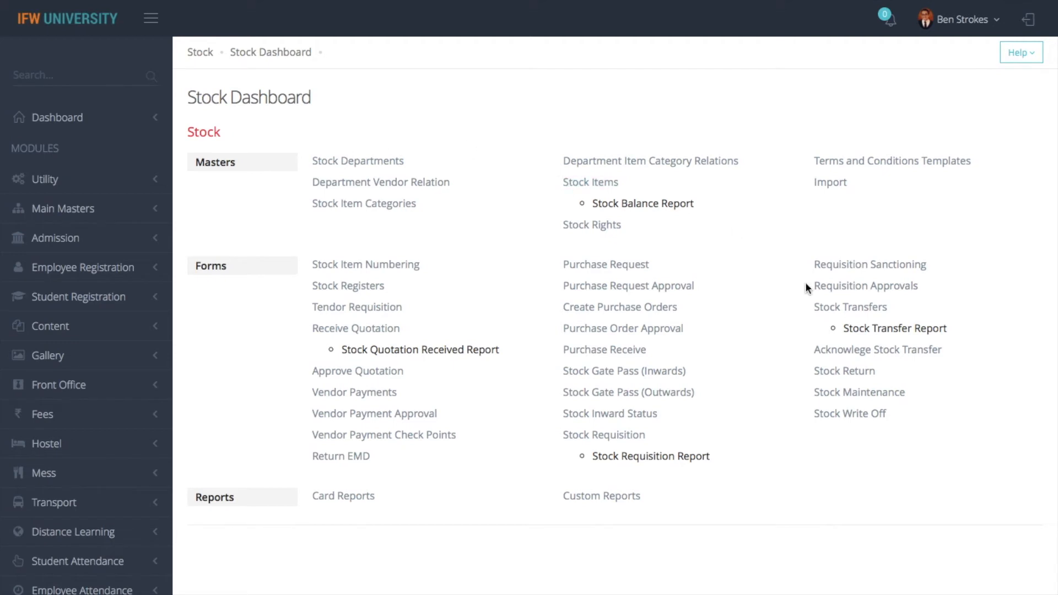
pyautogui.click(845, 353)
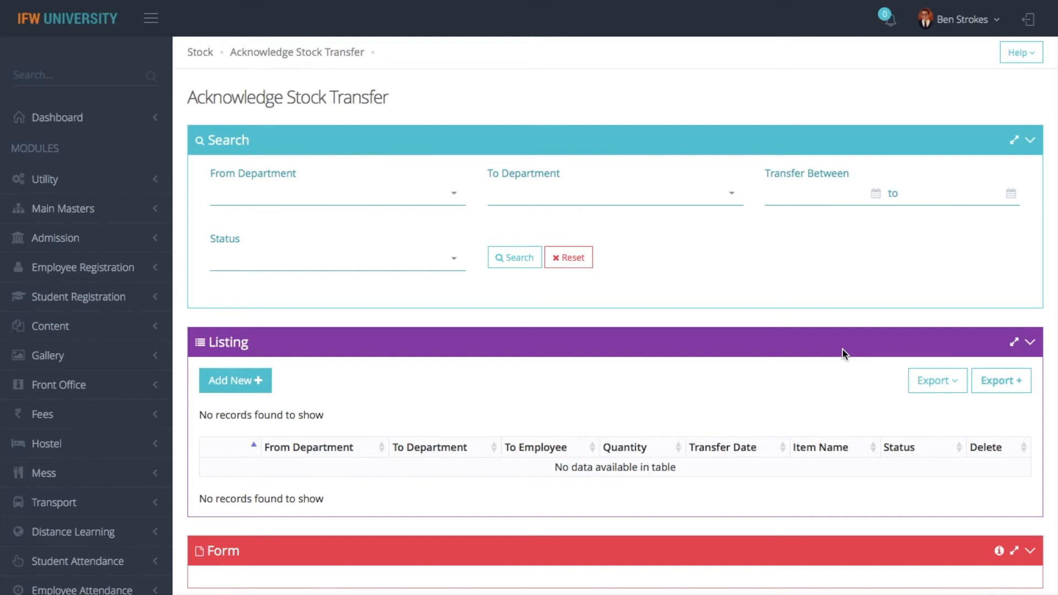
pyautogui.click(416, 260)
pyautogui.click(305, 341)
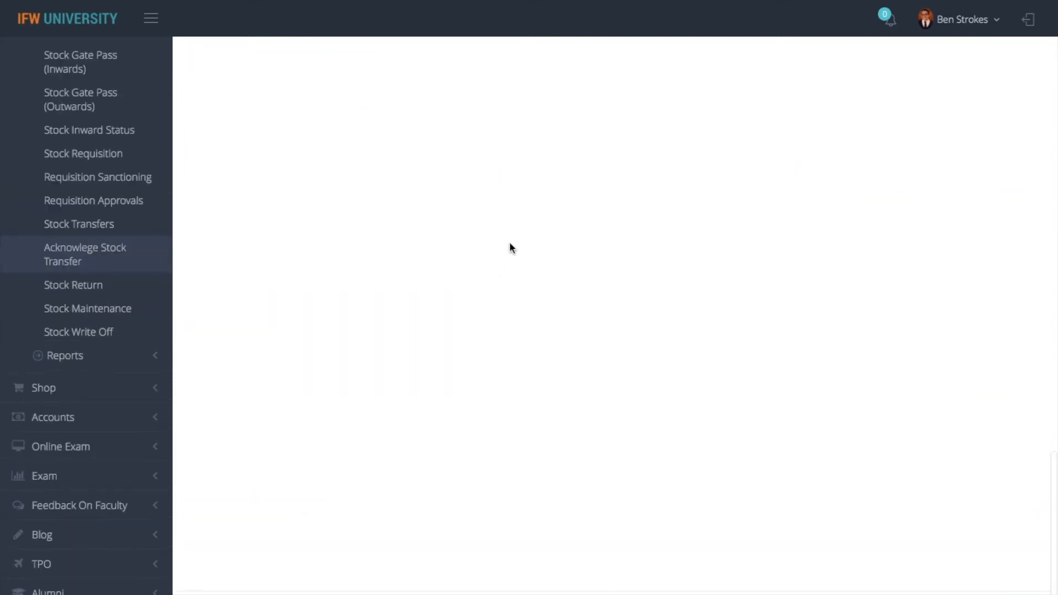
pyautogui.scroll(10, 497, 283)
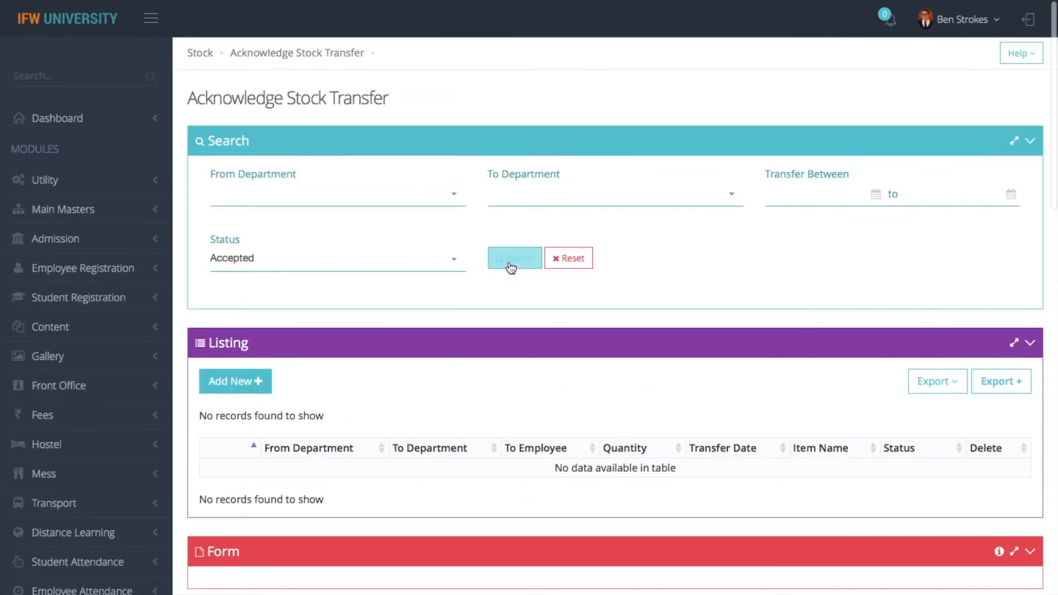
pyautogui.click(509, 262)
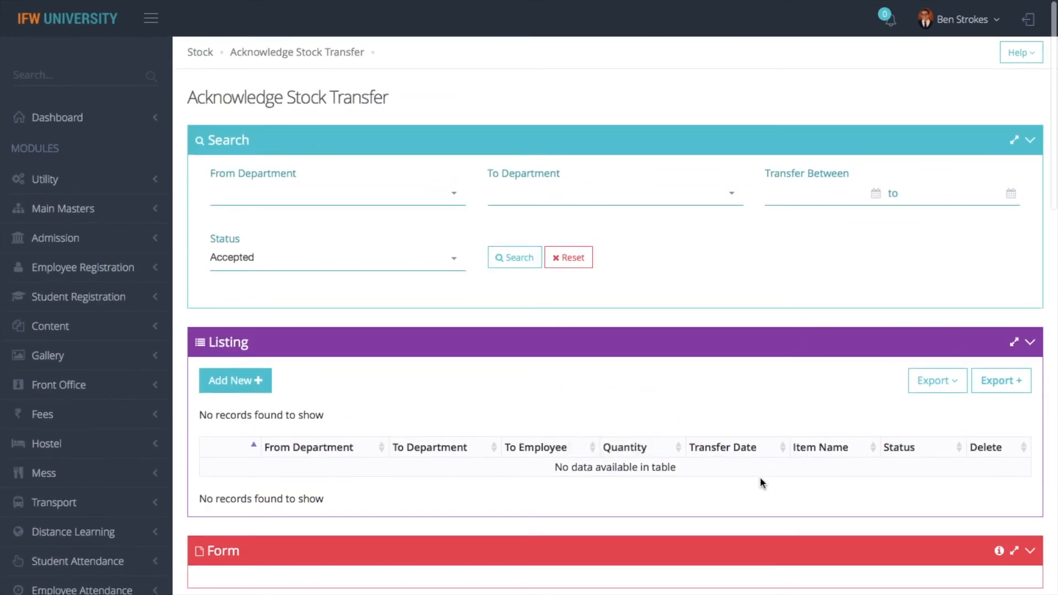
pyautogui.click(416, 257)
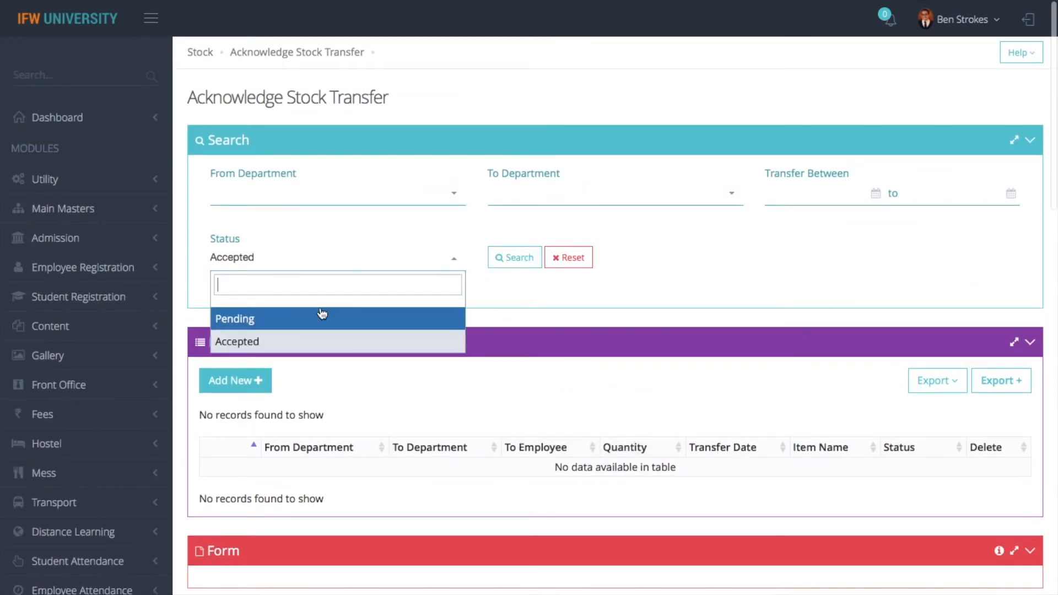
pyautogui.click(322, 315)
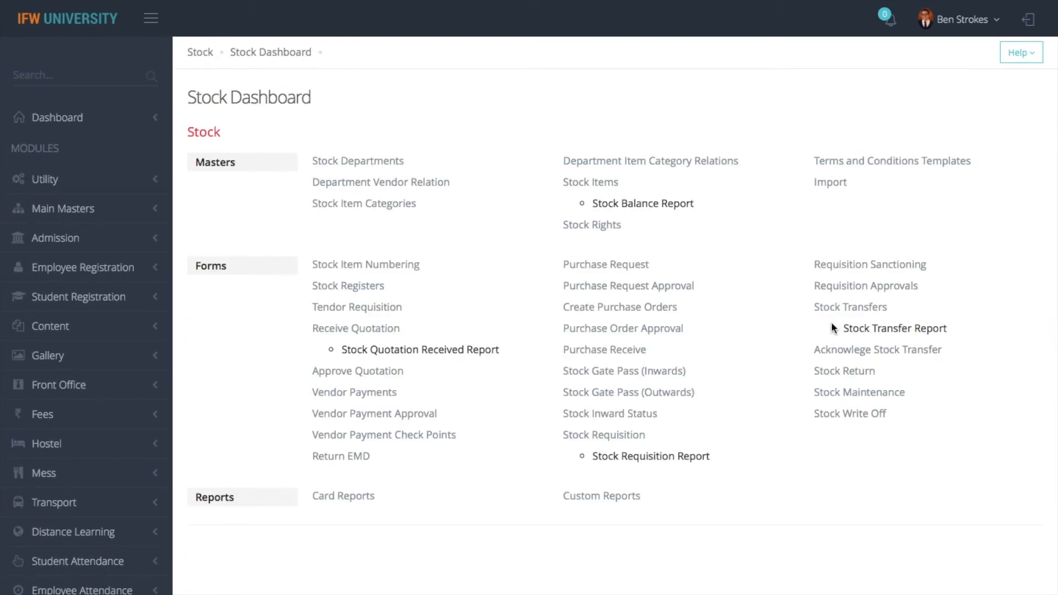
pyautogui.click(607, 185)
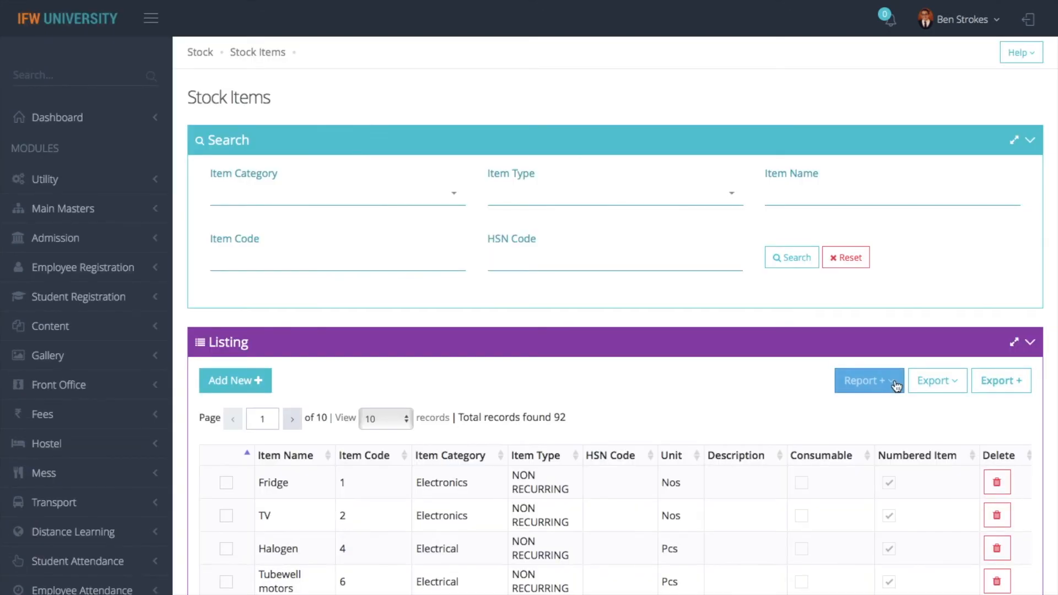
# Print a Stock Balance Report for the Admin Office department
pyautogui.click(896, 385)
pyautogui.click(845, 406)
pyautogui.click(273, 203)
pyautogui.press('Down')
pyautogui.press('Down')
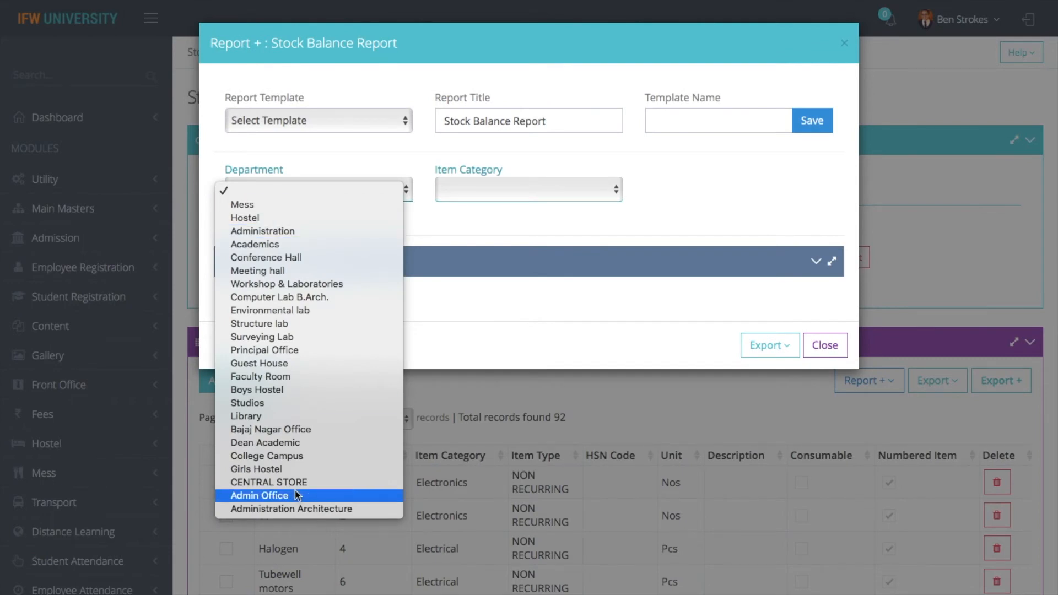
pyautogui.click(292, 495)
pyautogui.click(774, 358)
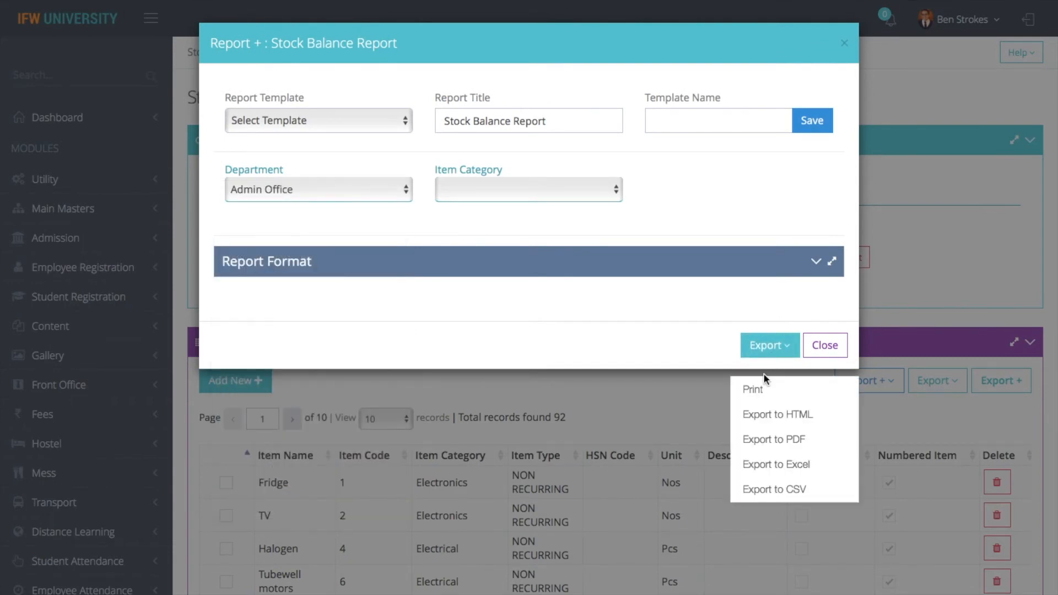
pyautogui.click(763, 386)
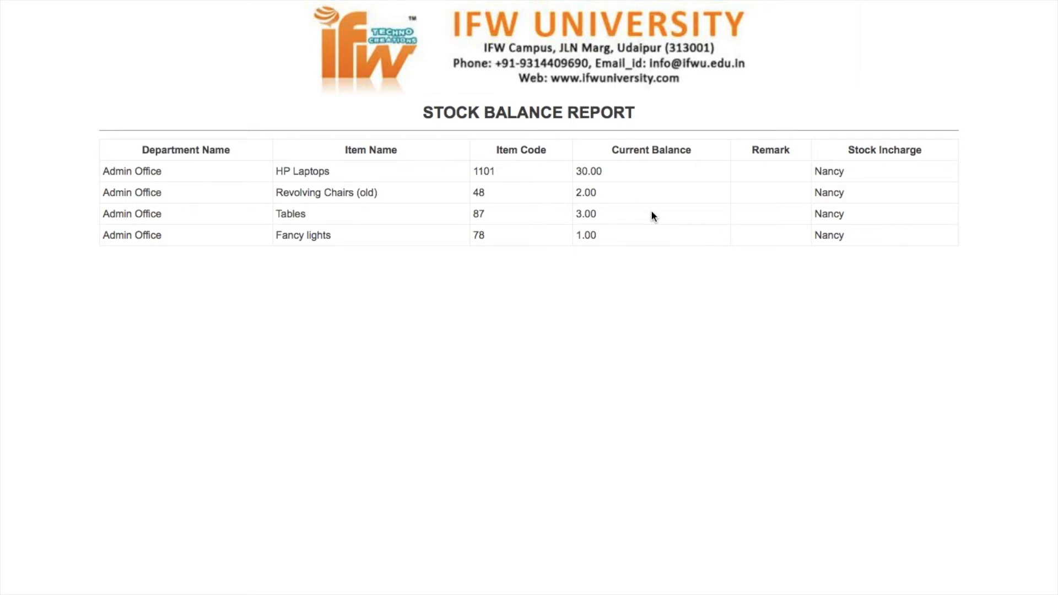
# Close the Stock Balance Report settings and return to the Stock Items page
pyautogui.moveTo(1, 5)
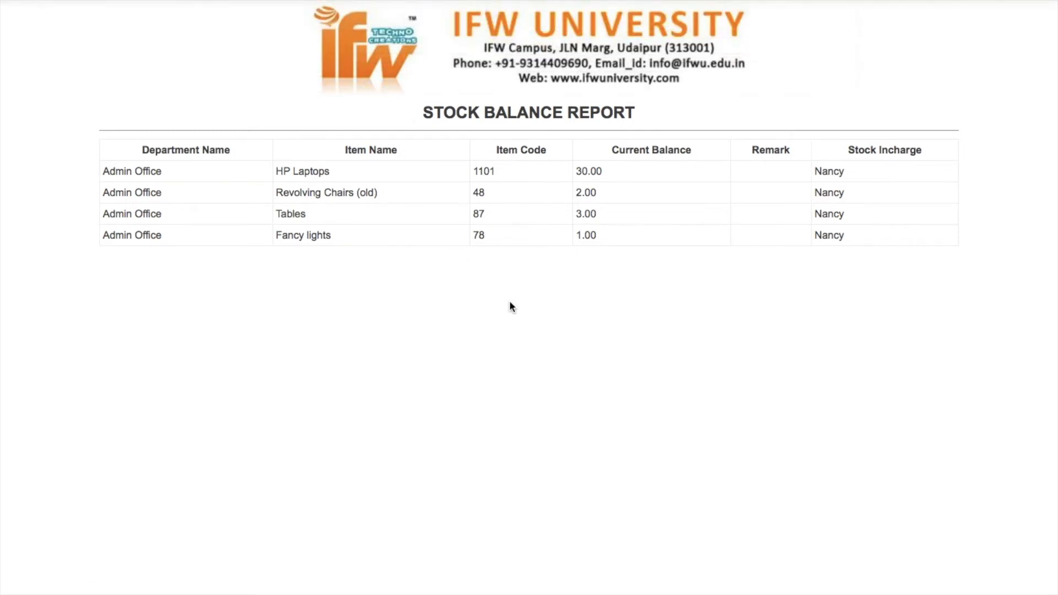
pyautogui.click(37, 50)
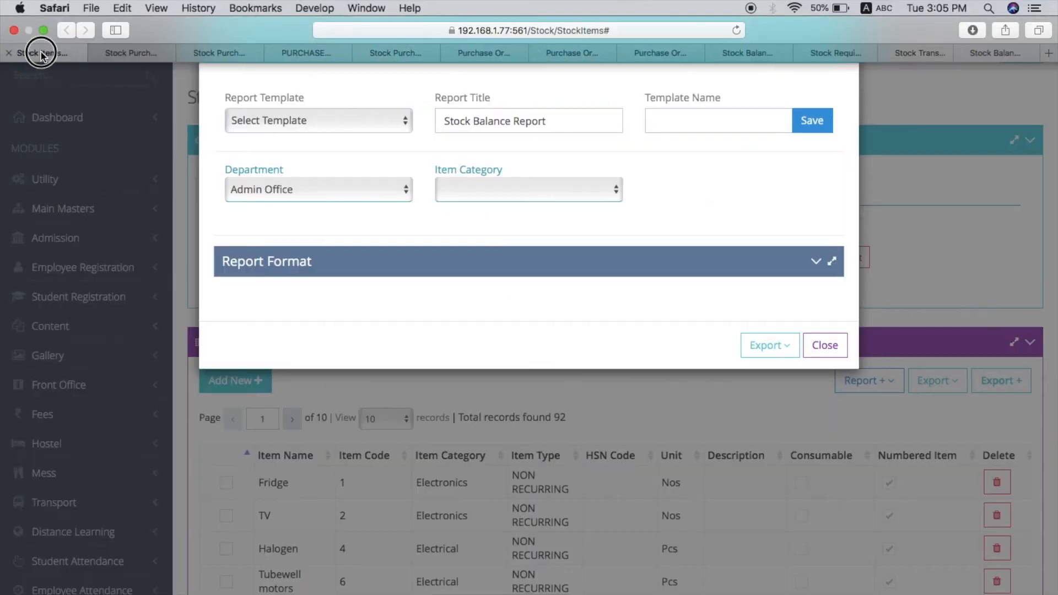
pyautogui.click(831, 343)
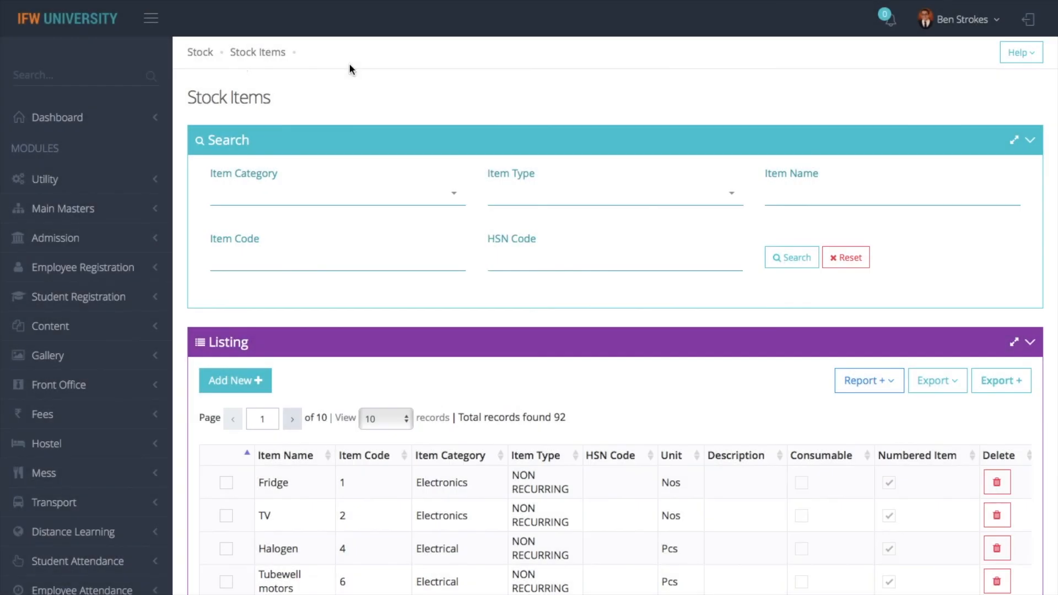
# Go from the Stock Dashboard to Stock Return and start a new return entry
pyautogui.click(203, 53)
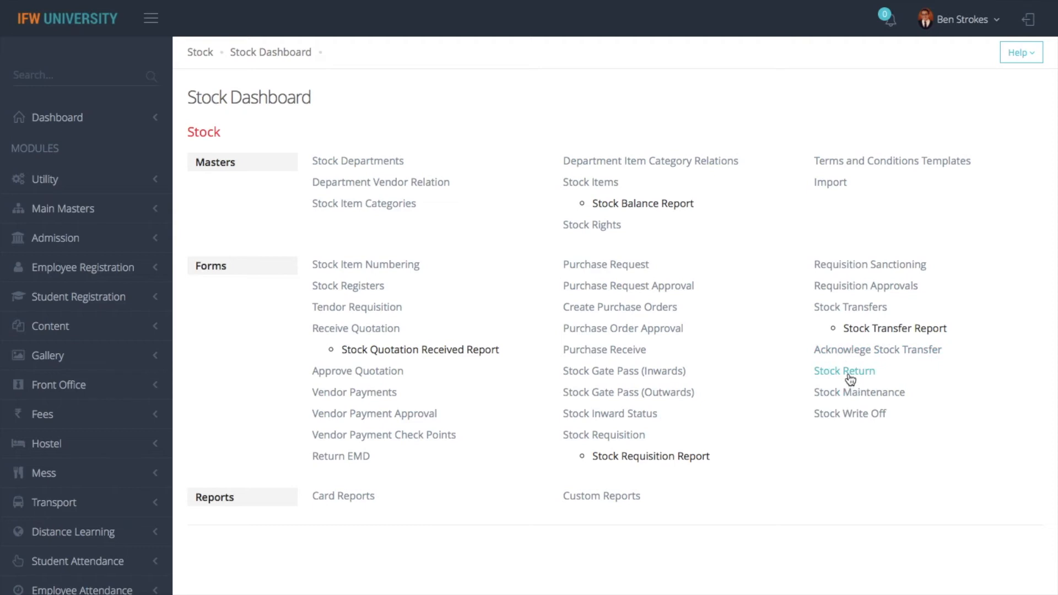
pyautogui.click(847, 373)
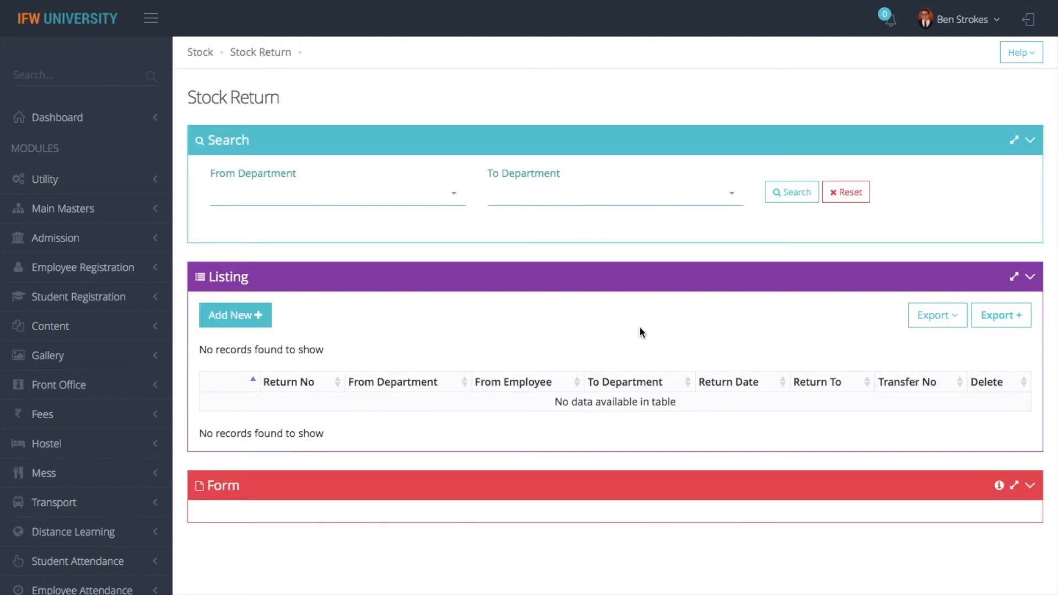
pyautogui.click(248, 312)
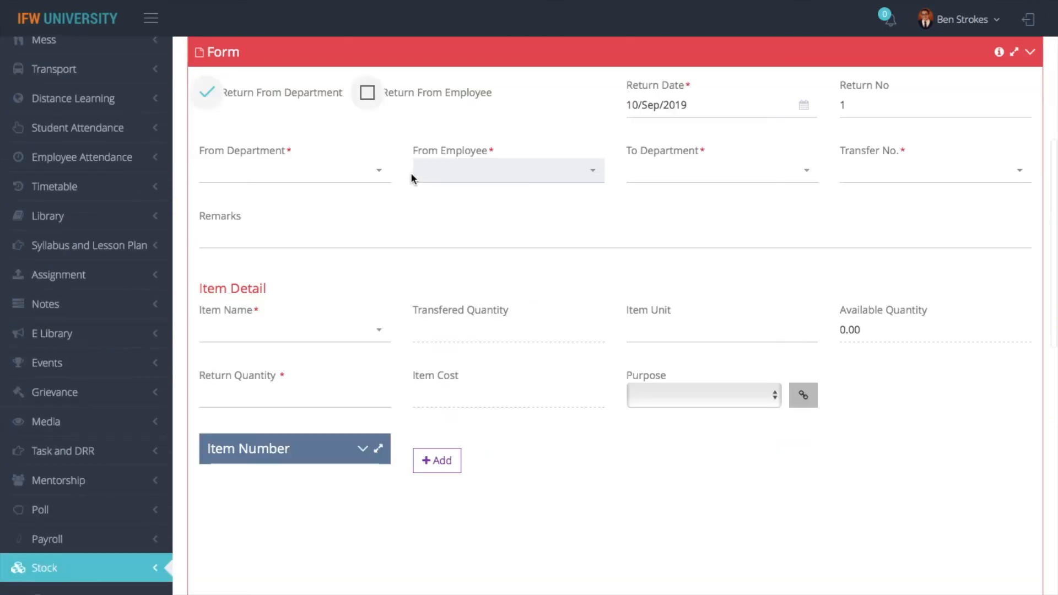
# Set the return to go from the Admin Office department to CENTRAL STORE
pyautogui.click(401, 102)
pyautogui.click(276, 94)
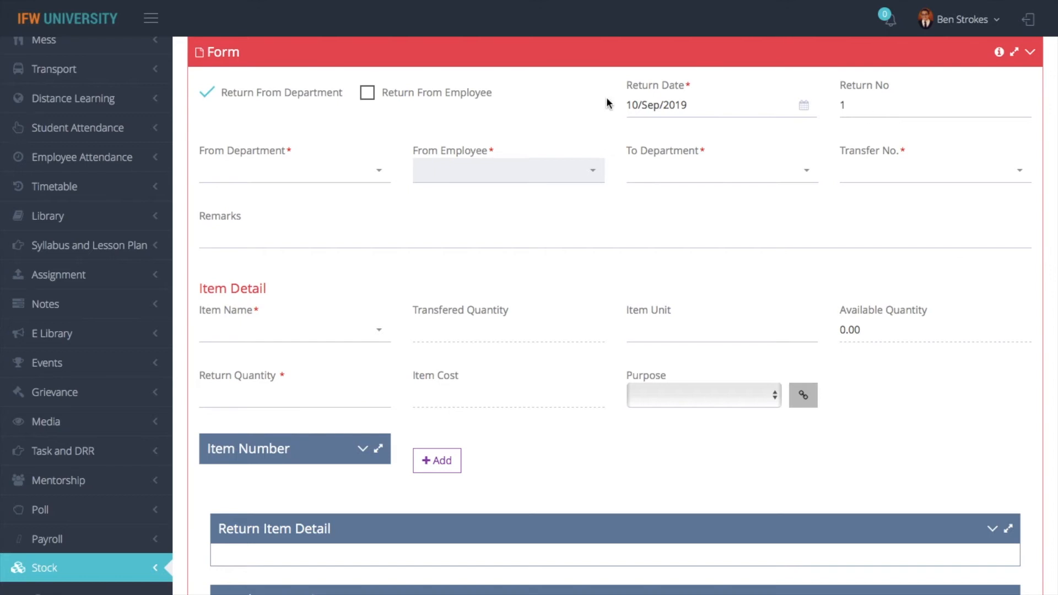
pyautogui.click(267, 180)
pyautogui.click(248, 231)
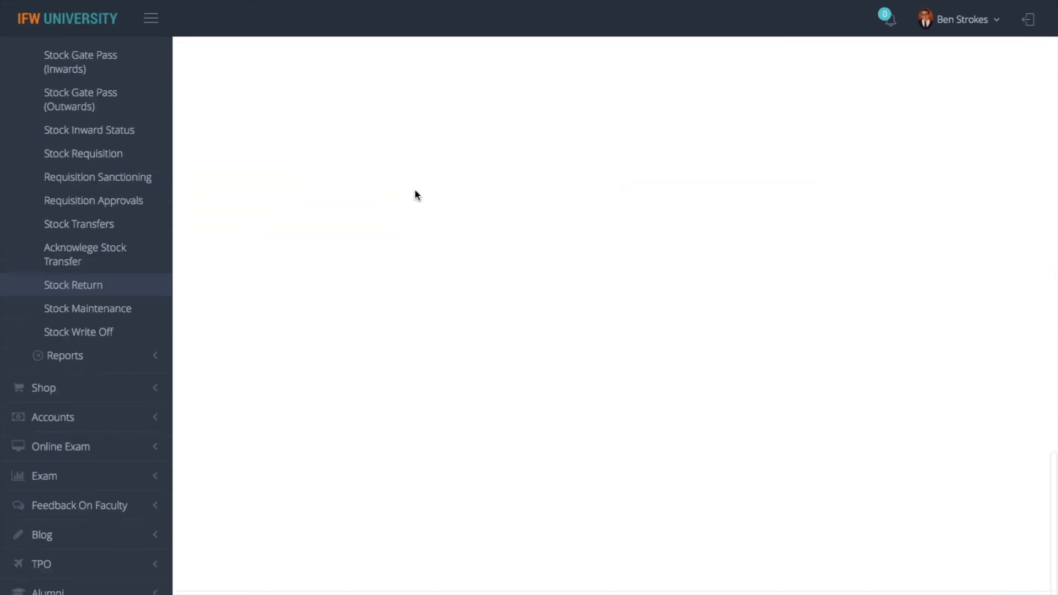
pyautogui.scroll(5, 449, 183)
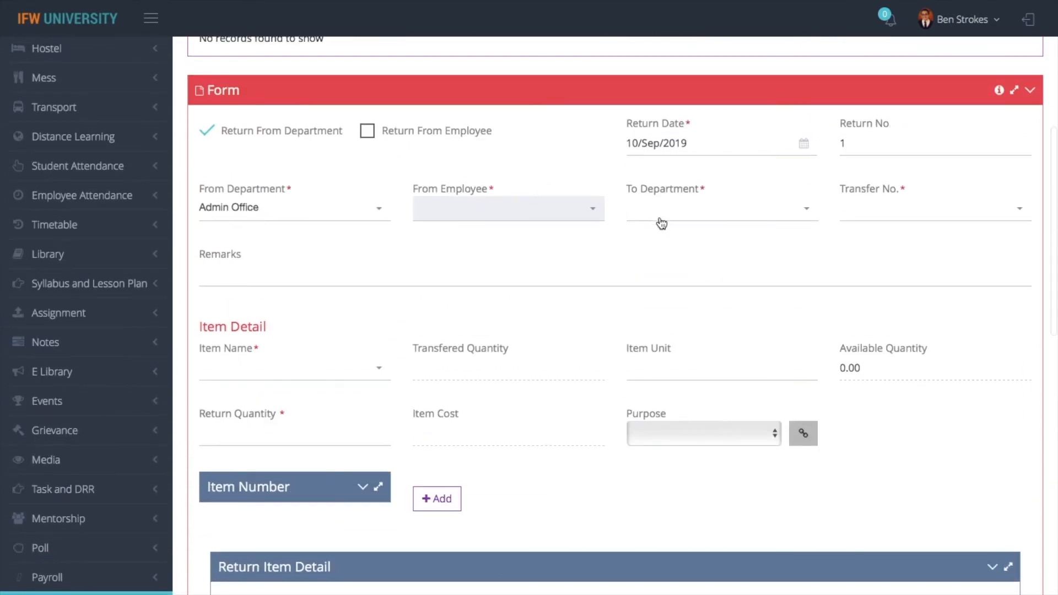
pyautogui.click(674, 220)
pyautogui.click(686, 269)
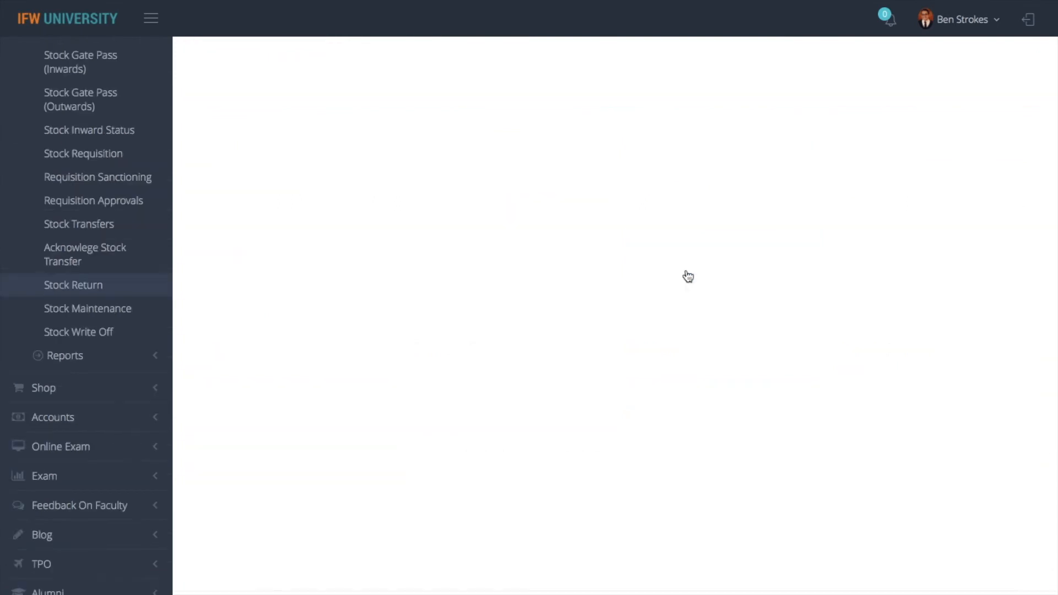
# Select Revolving Chairs (old) item rc1 with purpose For Use and attempt to save
pyautogui.scroll(10, 723, 345)
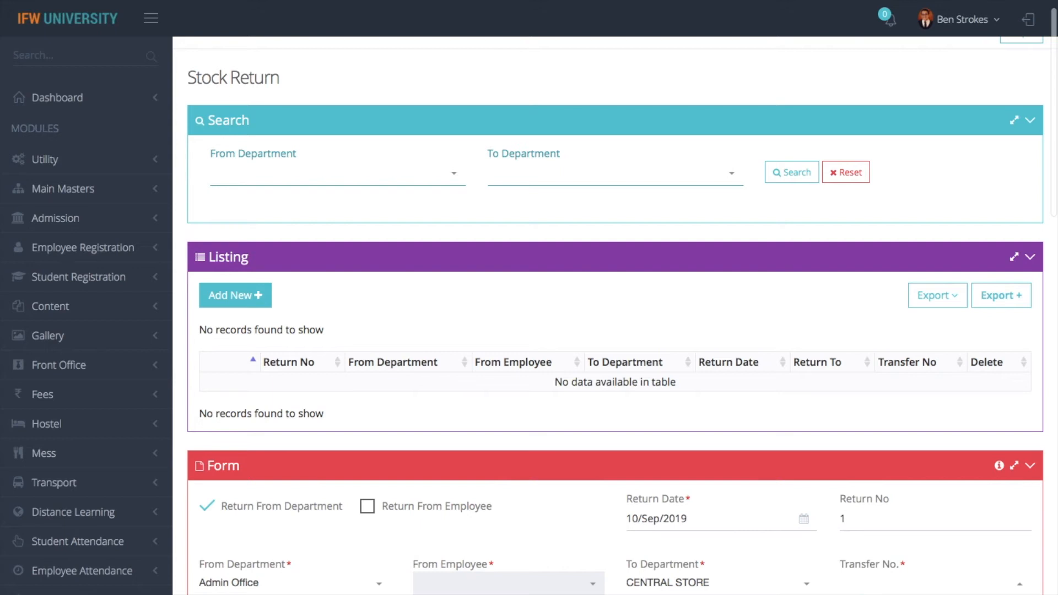
pyautogui.scroll(7, 733, 453)
pyautogui.scroll(10, 733, 453)
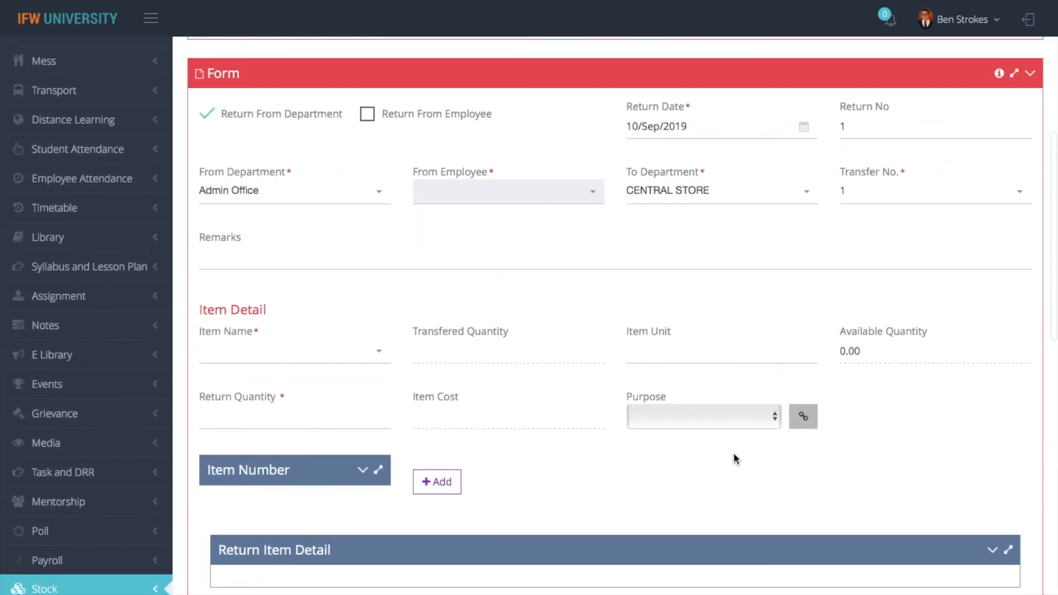
pyautogui.click(265, 350)
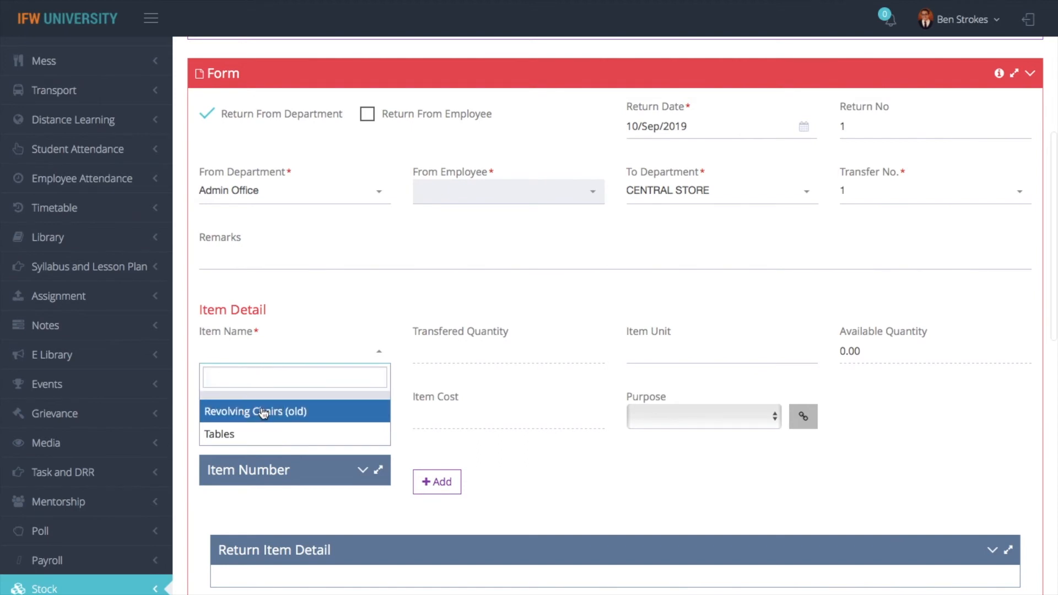
pyautogui.click(259, 409)
pyautogui.scroll(6, 466, 325)
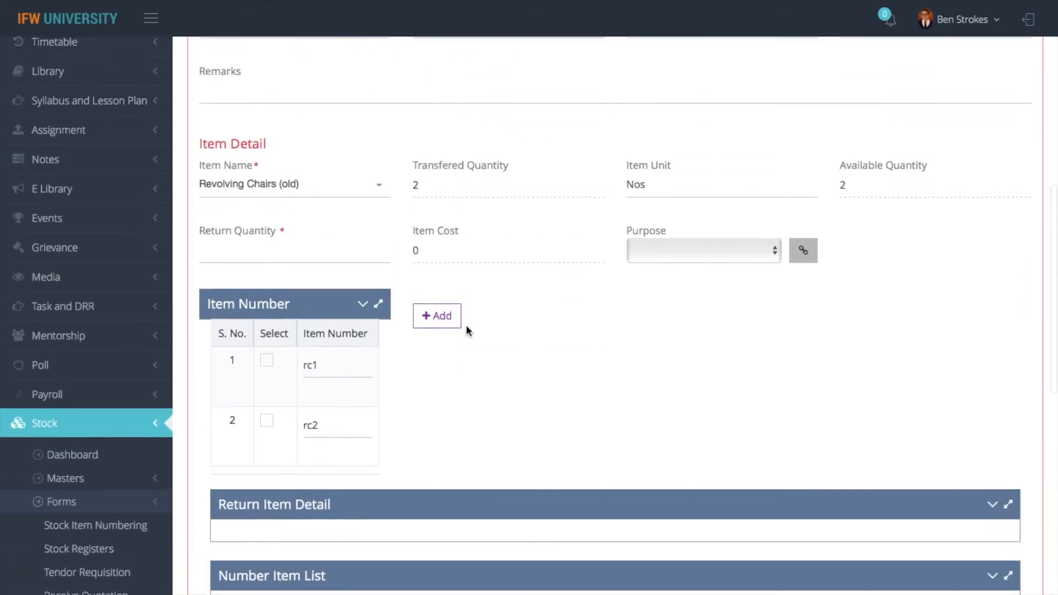
pyautogui.click(266, 371)
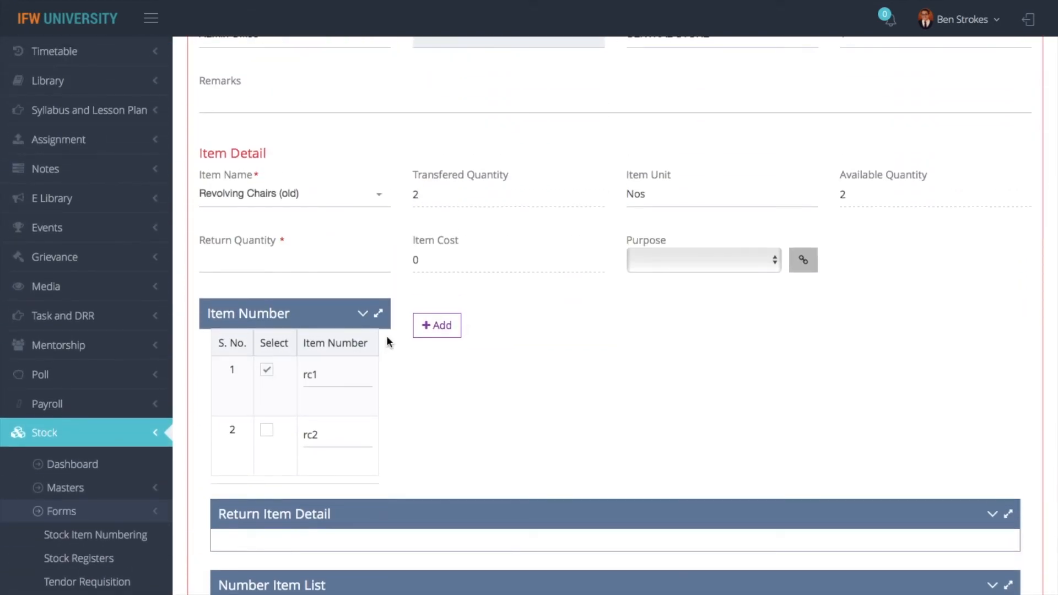
pyautogui.click(310, 254)
pyautogui.click(671, 262)
pyautogui.click(665, 289)
pyautogui.scroll(-6, 494, 345)
pyautogui.click(223, 311)
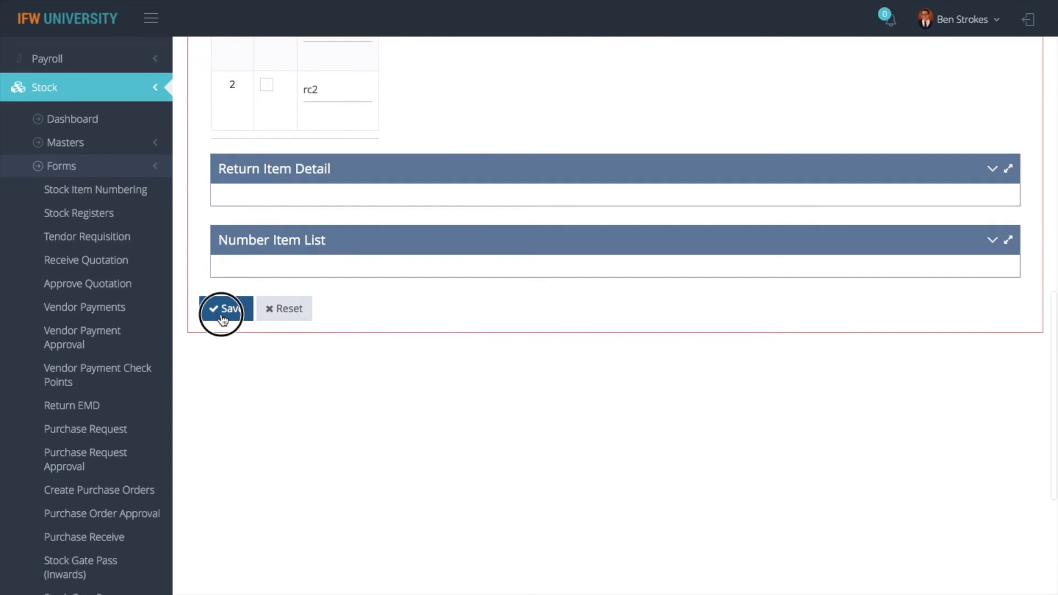
# Tick item rc1, add it to the return details, and save stock return no. 1
pyautogui.scroll(10, 587, 239)
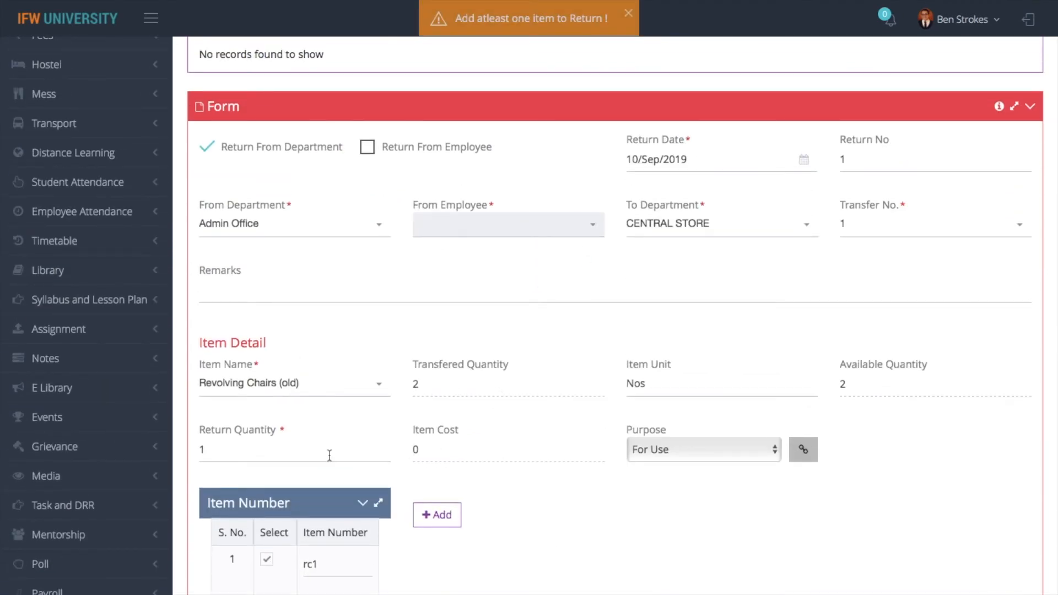
pyautogui.doubleClick(268, 561)
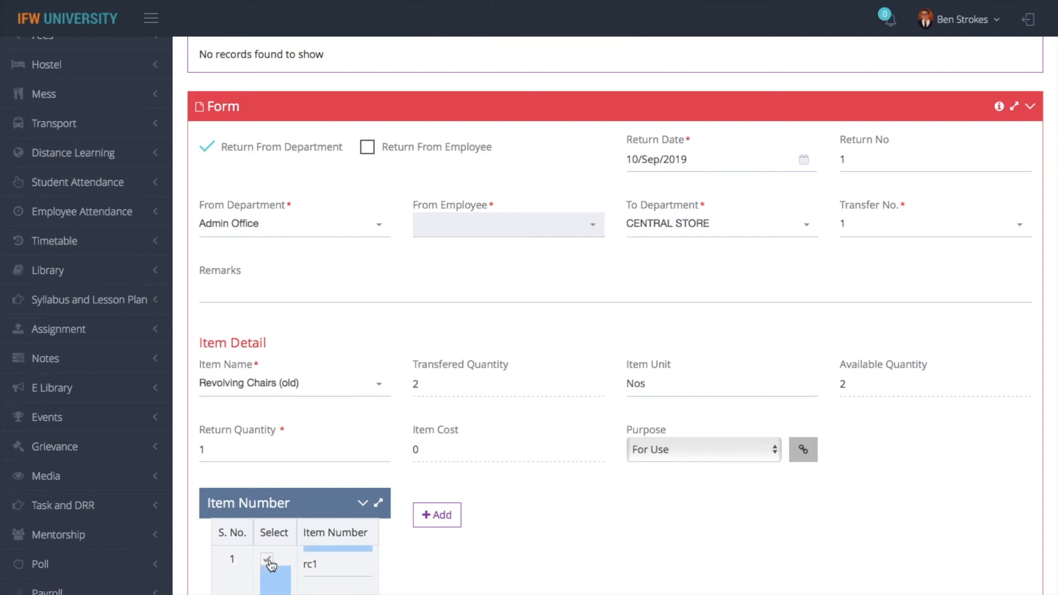
pyautogui.scroll(-10, 565, 591)
pyautogui.scroll(9, 566, 591)
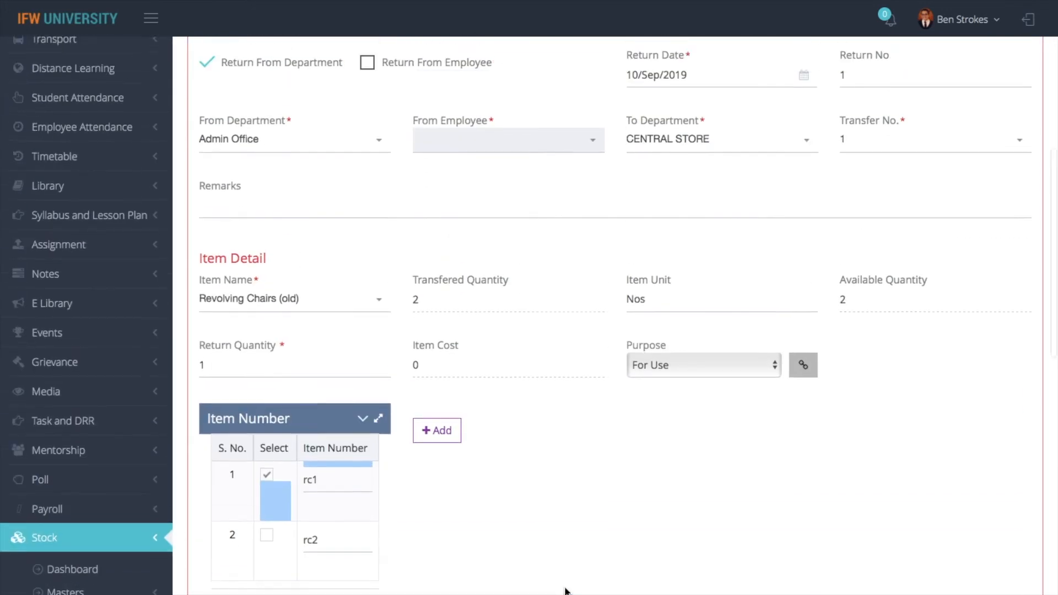
pyautogui.scroll(1, 565, 591)
pyautogui.scroll(-12, 524, 541)
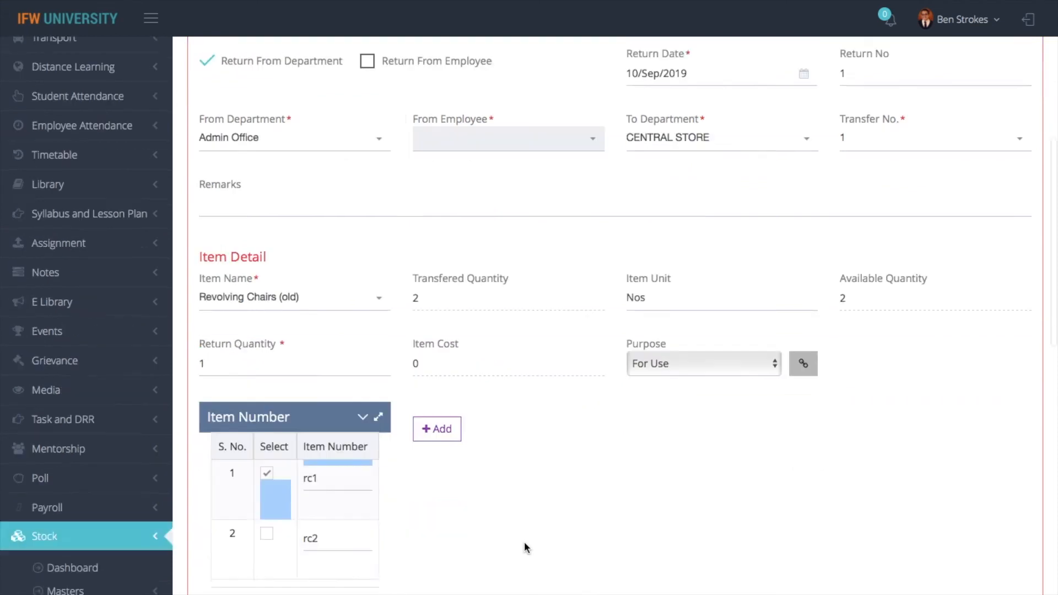
pyautogui.scroll(7, 348, 233)
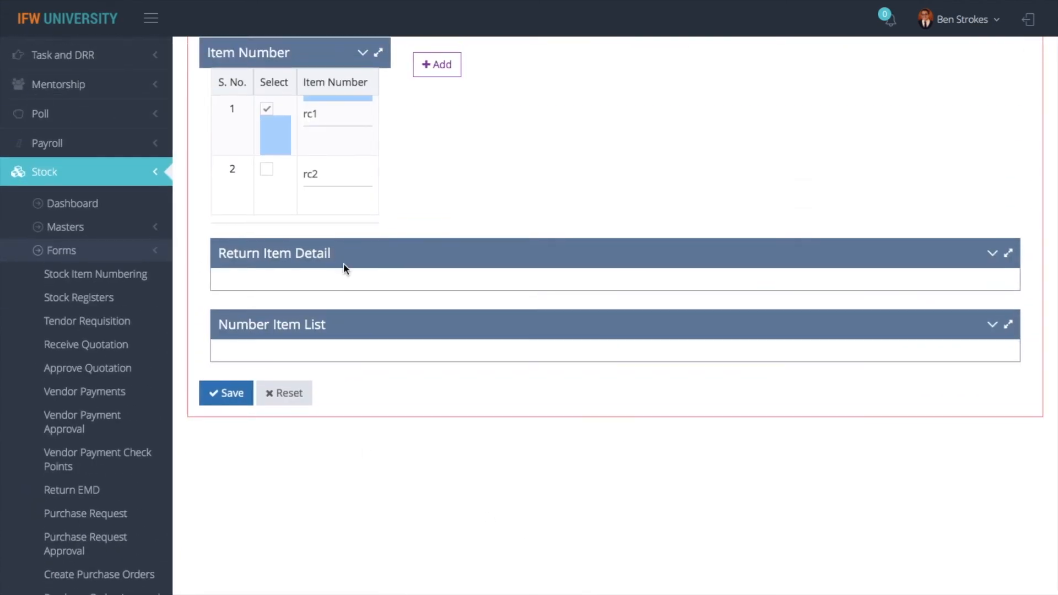
pyautogui.click(437, 65)
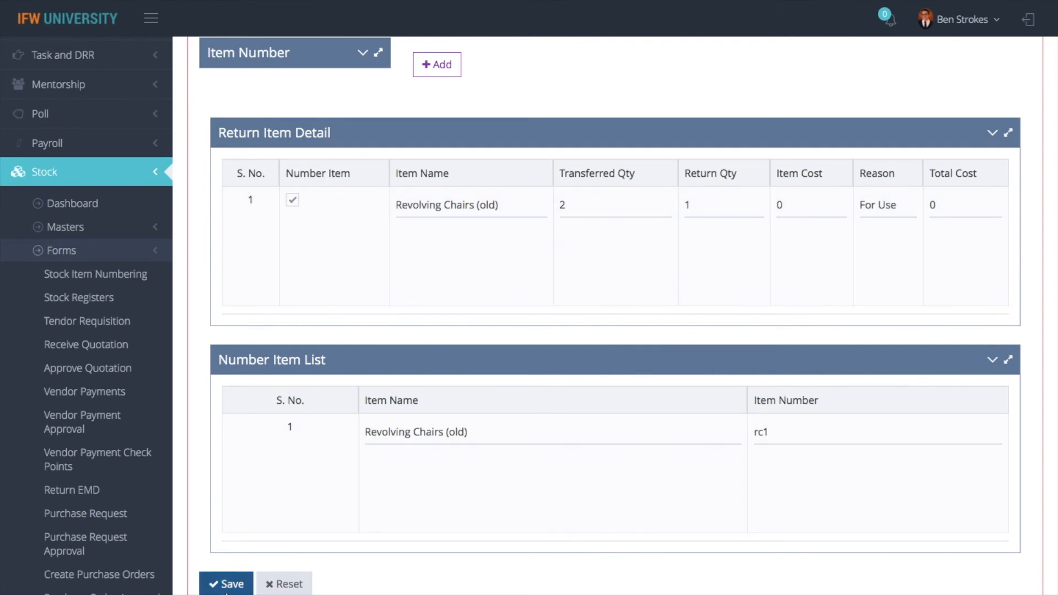
pyautogui.click(226, 584)
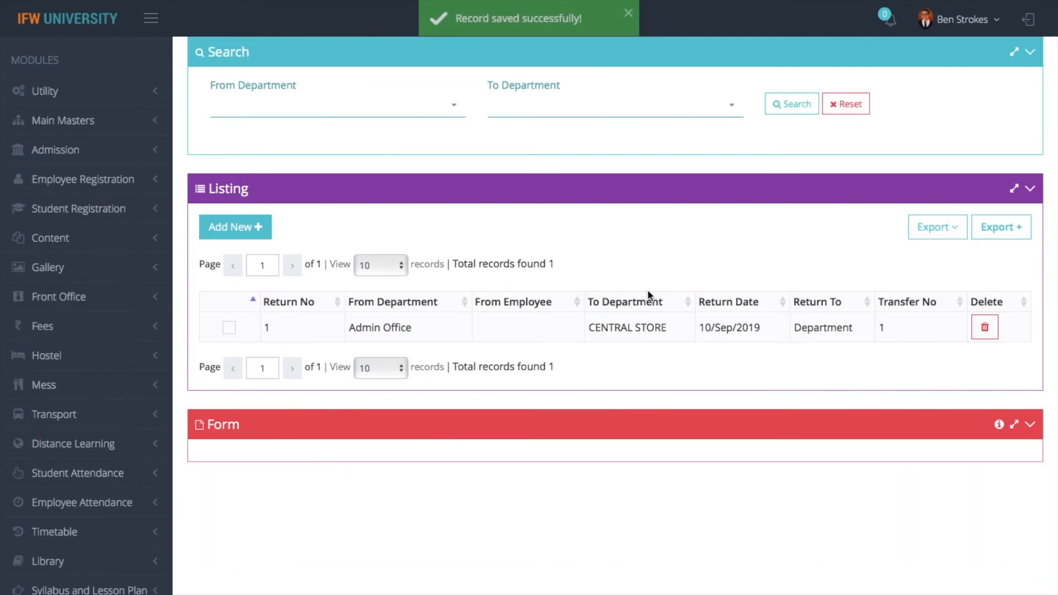
pyautogui.scroll(-3, 649, 296)
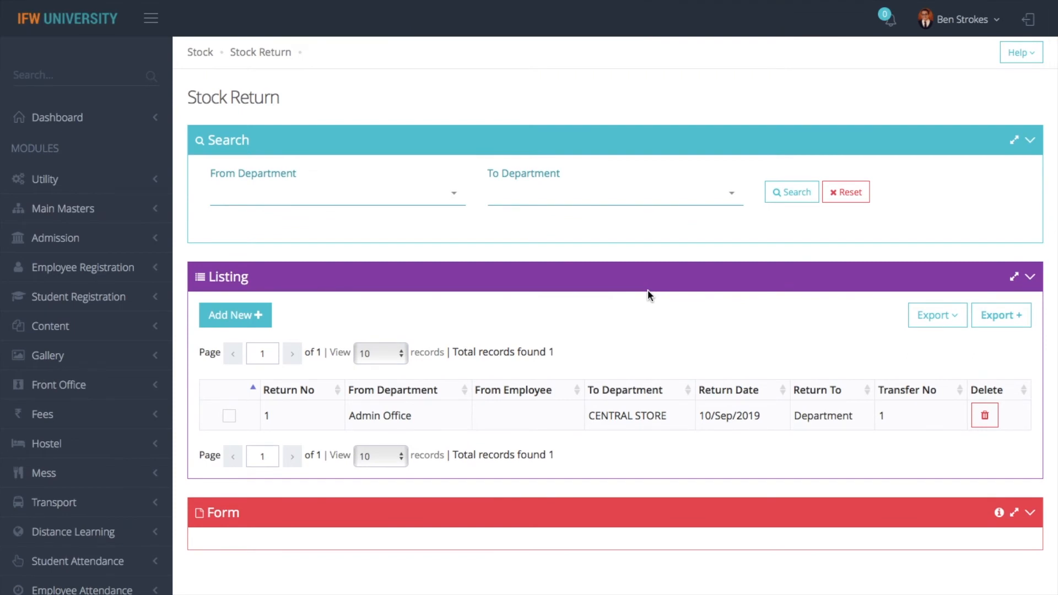
pyautogui.click(204, 52)
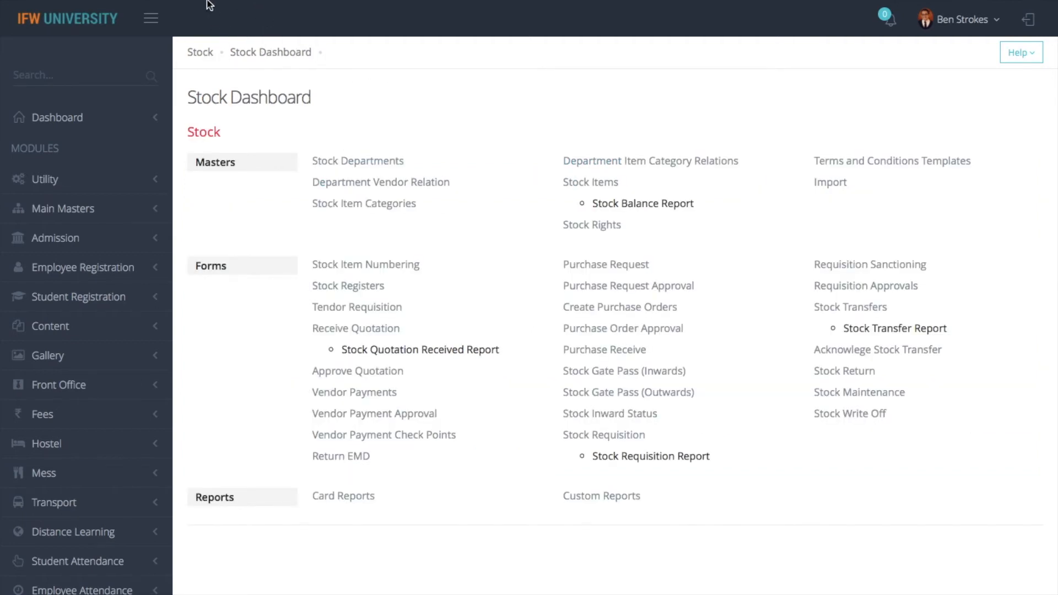
# Check the open Stock Balance Report tab, then open Stock Maintenance from the dashboard
pyautogui.moveTo(203, 1)
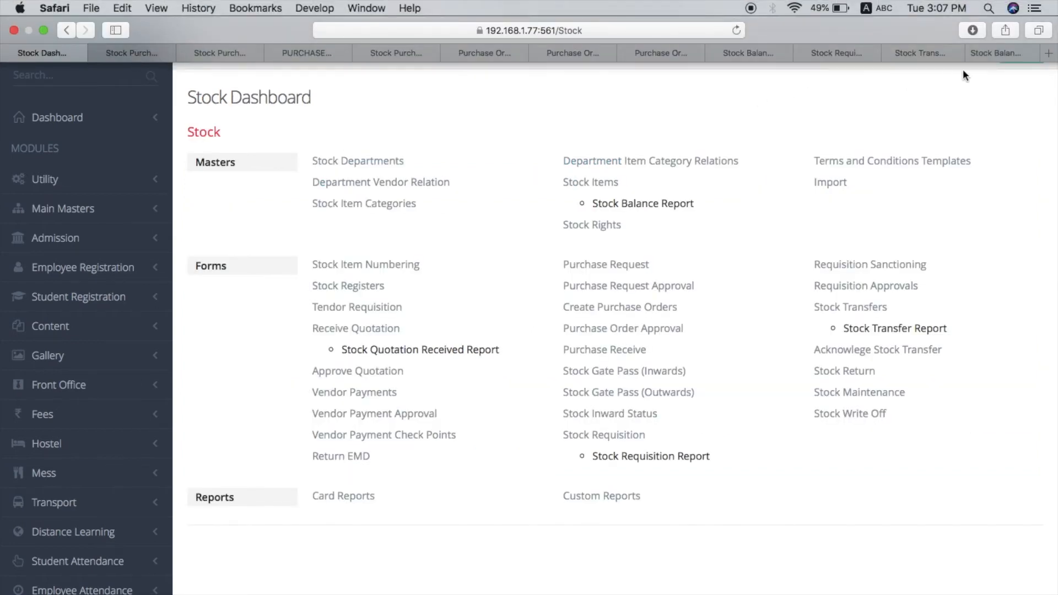
pyautogui.click(976, 56)
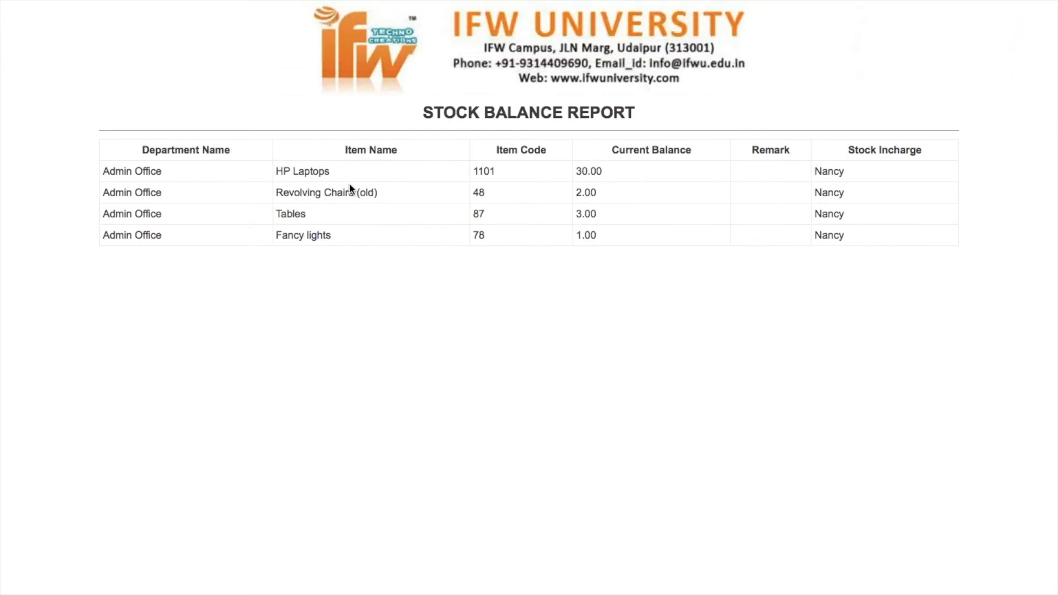
pyautogui.click(29, 53)
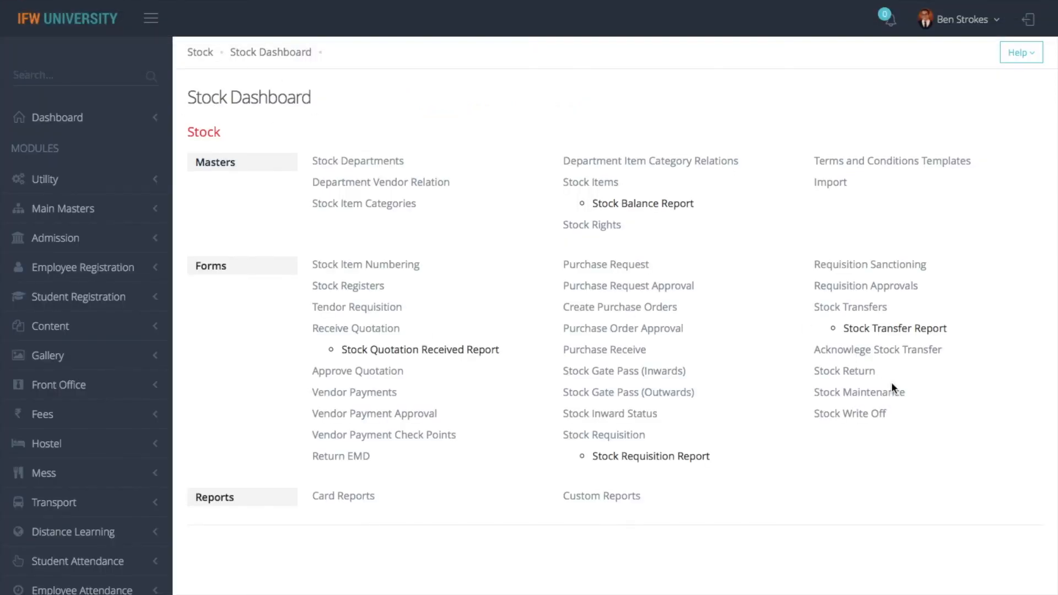
pyautogui.click(856, 394)
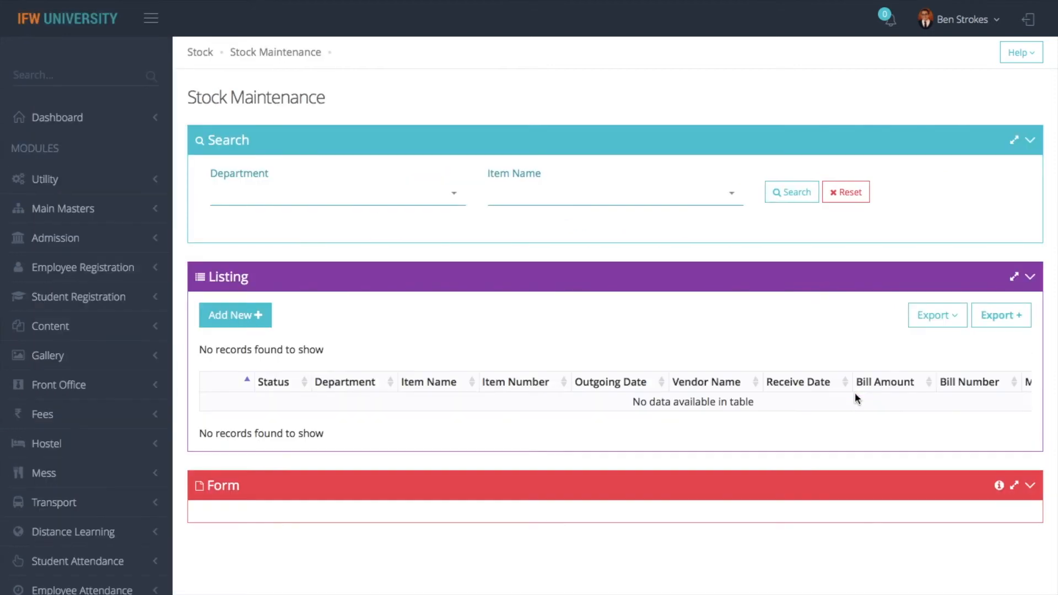
# Start a maintenance entry for Admin Office's HP Laptops, item number AD/101
pyautogui.click(256, 307)
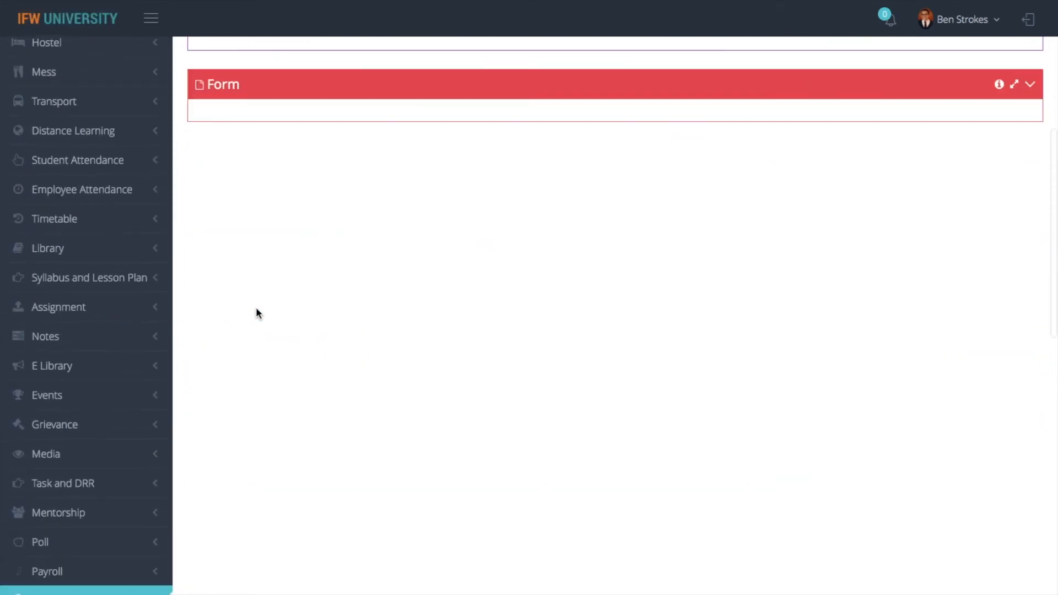
pyautogui.click(468, 116)
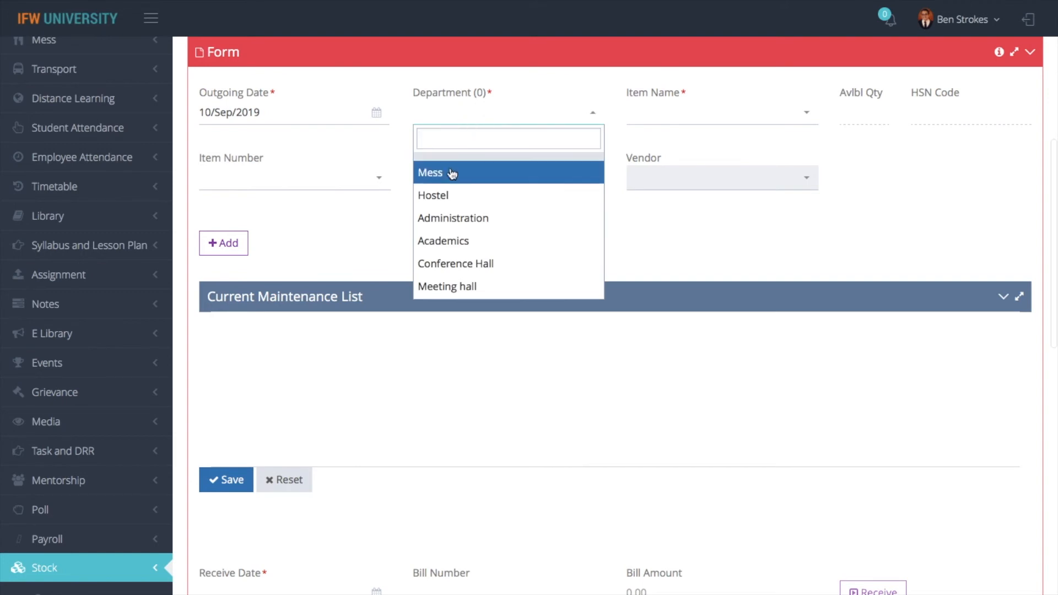
pyautogui.write('admin')
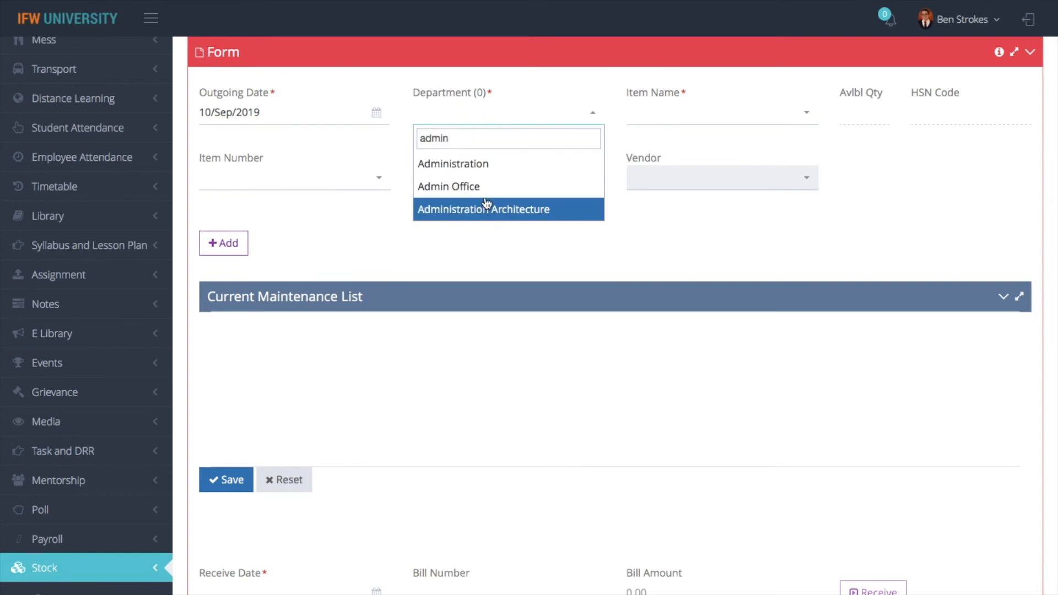
pyautogui.click(484, 190)
pyautogui.click(677, 127)
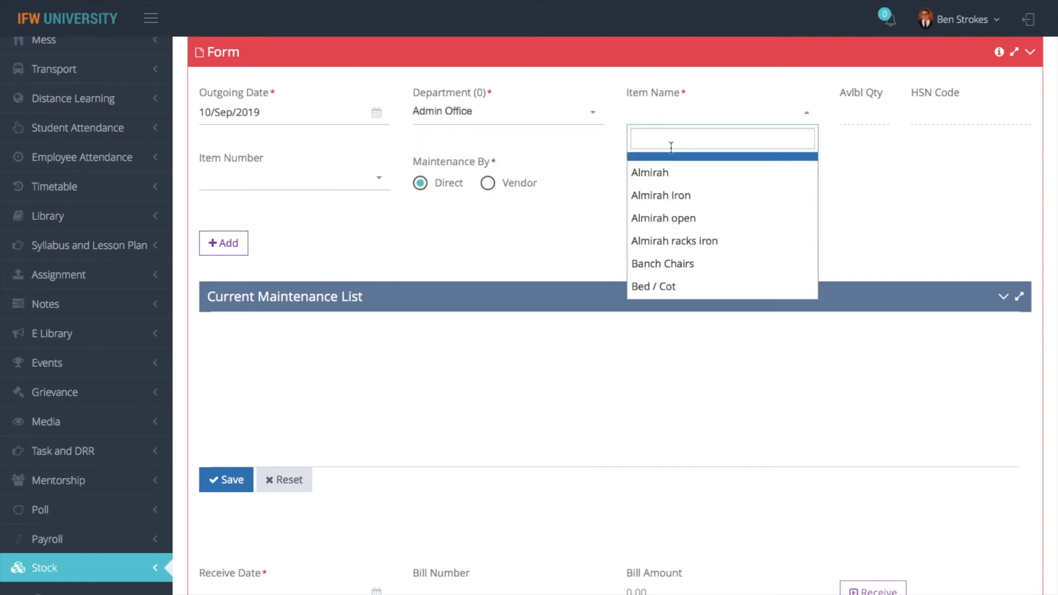
pyautogui.write('hp')
pyautogui.click(702, 164)
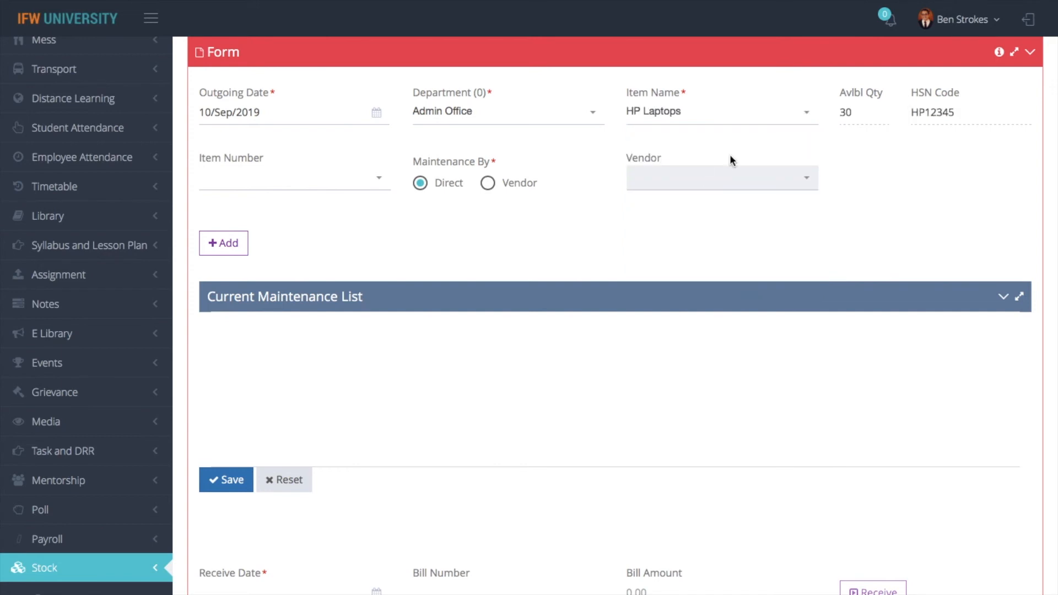
pyautogui.click(330, 189)
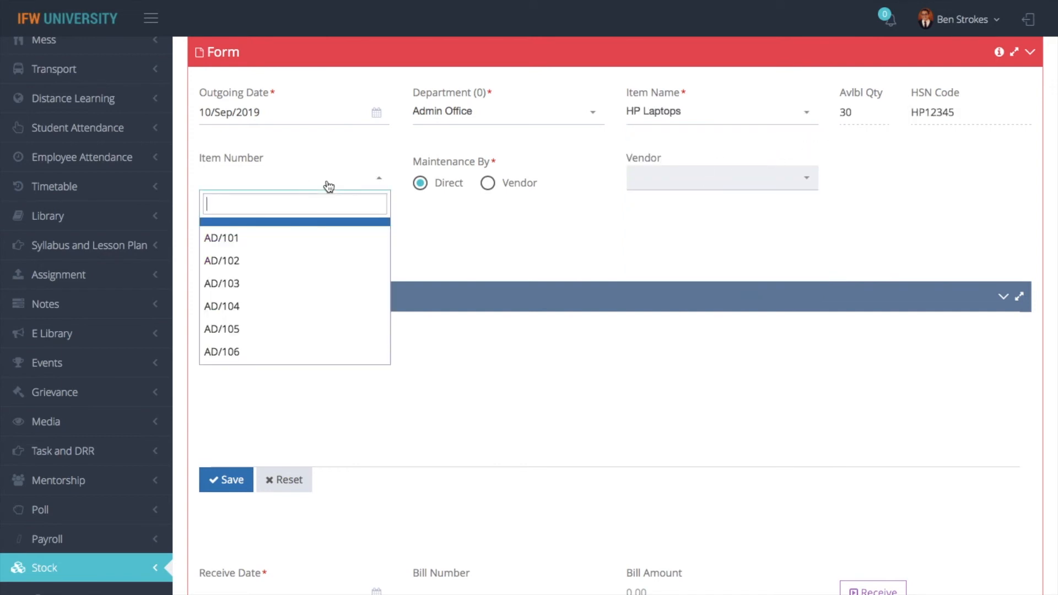
pyautogui.click(302, 237)
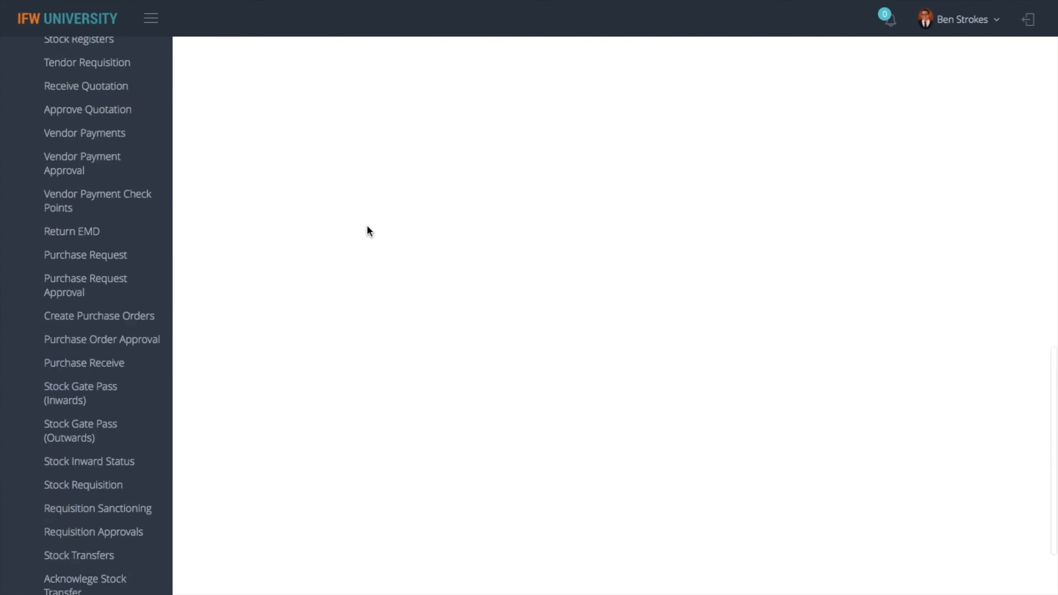
# Set the maintenance to be done by a vendor and show the vendor choices
pyautogui.scroll(2, 367, 230)
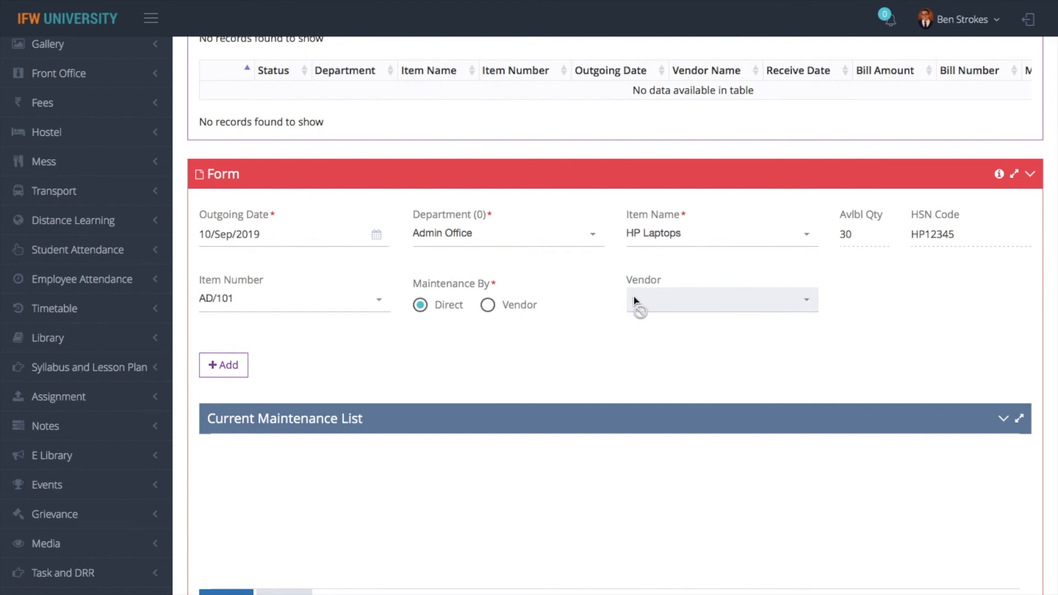
pyautogui.click(489, 307)
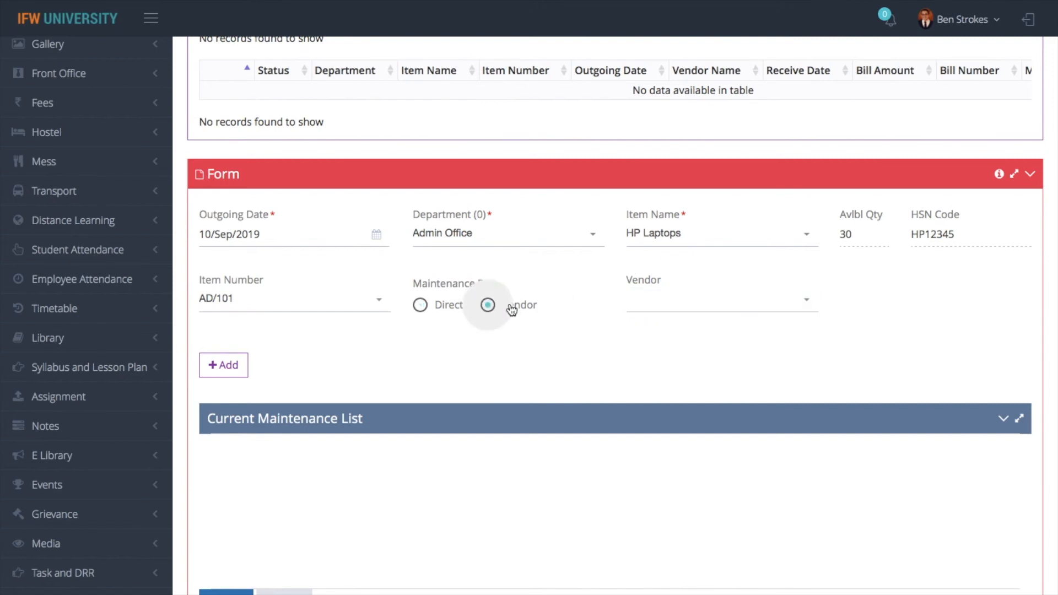
pyautogui.click(693, 309)
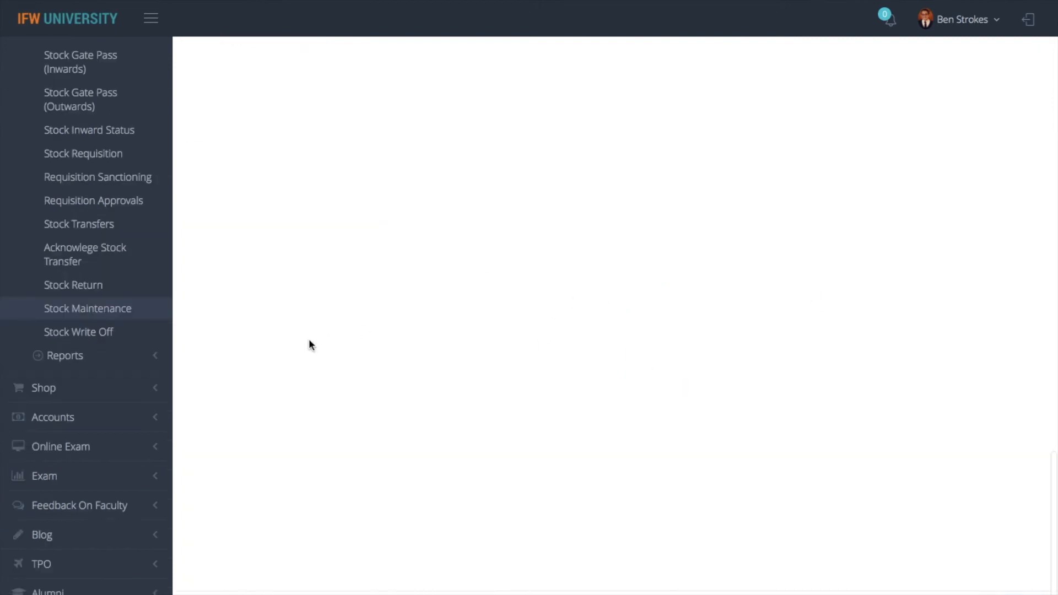
pyautogui.scroll(15, 309, 339)
# Add HP Laptops AD/101 to the maintenance list and save the B.M. INFOTRADE PVT. LTD. record
pyautogui.click(234, 214)
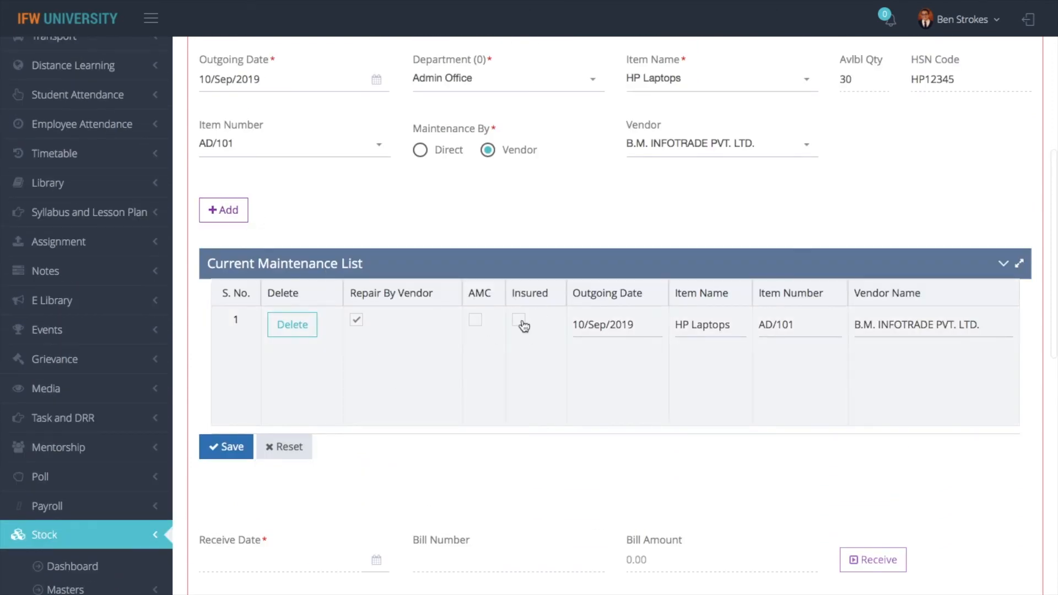
pyautogui.scroll(-3, 430, 463)
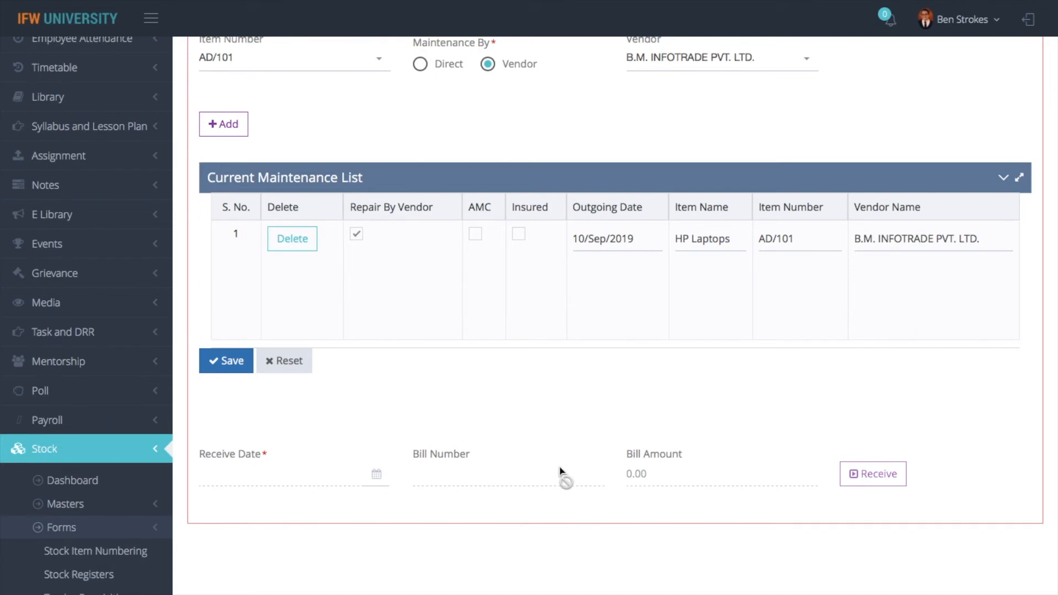
pyautogui.click(226, 365)
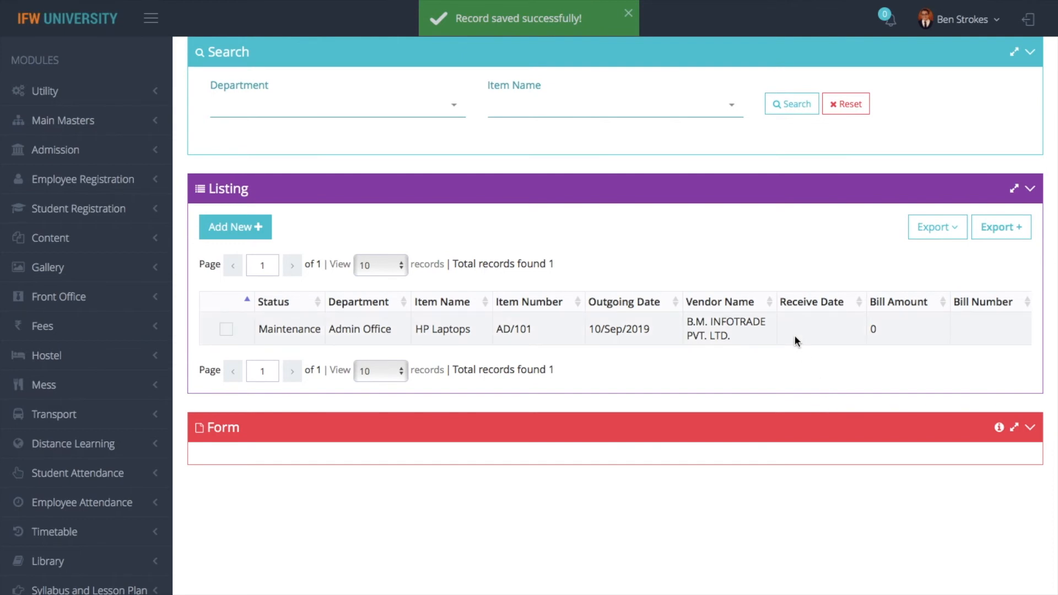
pyautogui.scroll(5, 795, 335)
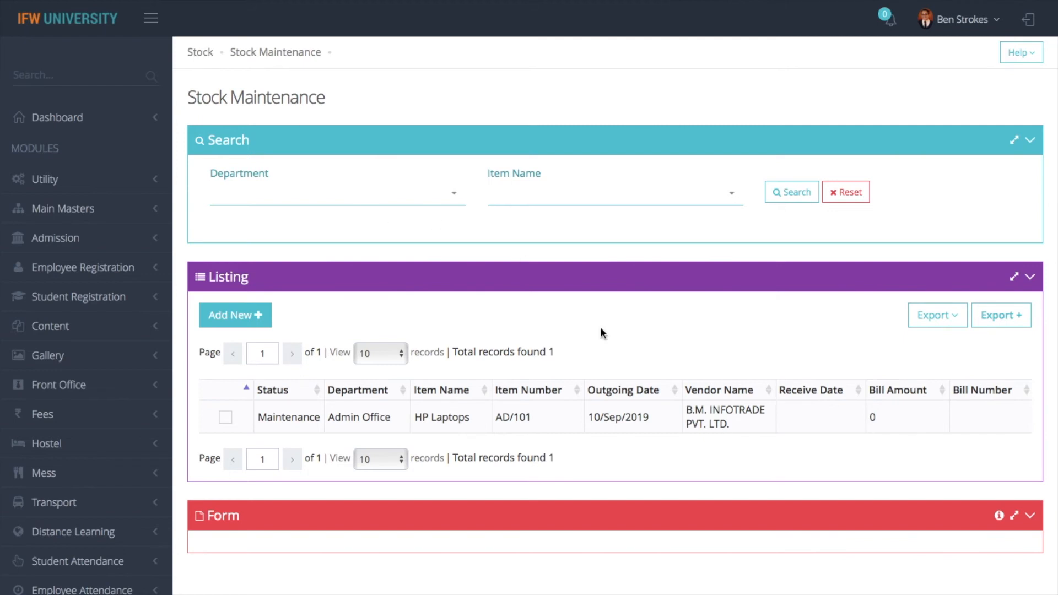
pyautogui.click(636, 396)
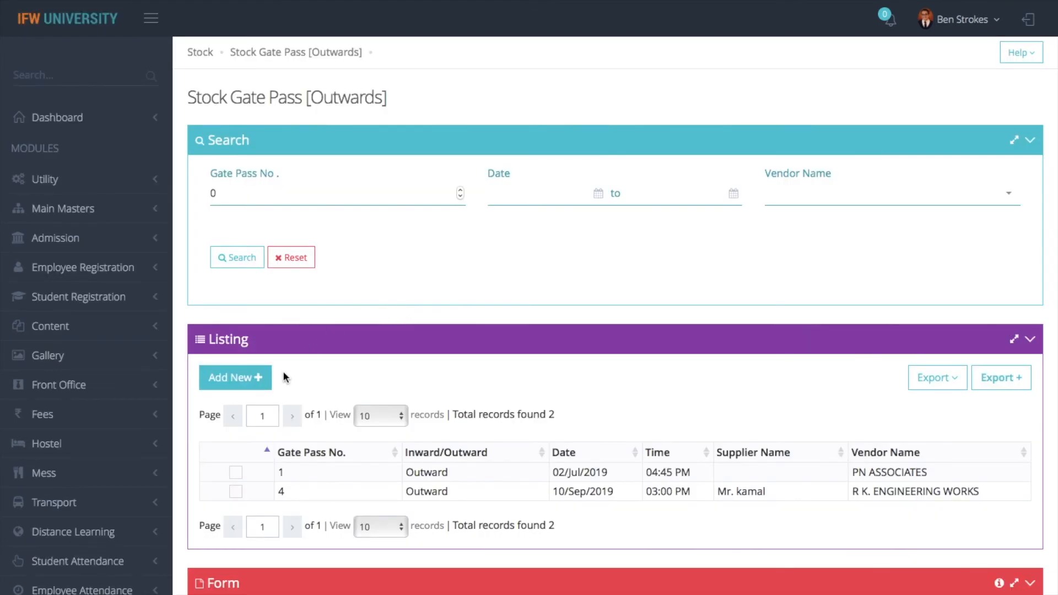
# Start an outward gate pass and add 1 HP Laptops to its item details
pyautogui.click(236, 378)
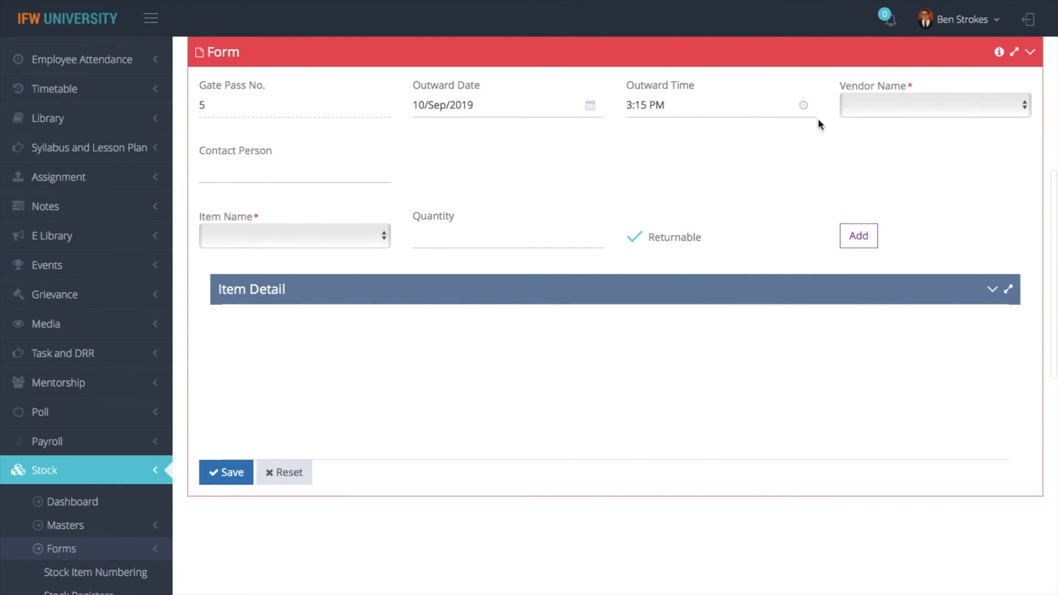
pyautogui.click(928, 113)
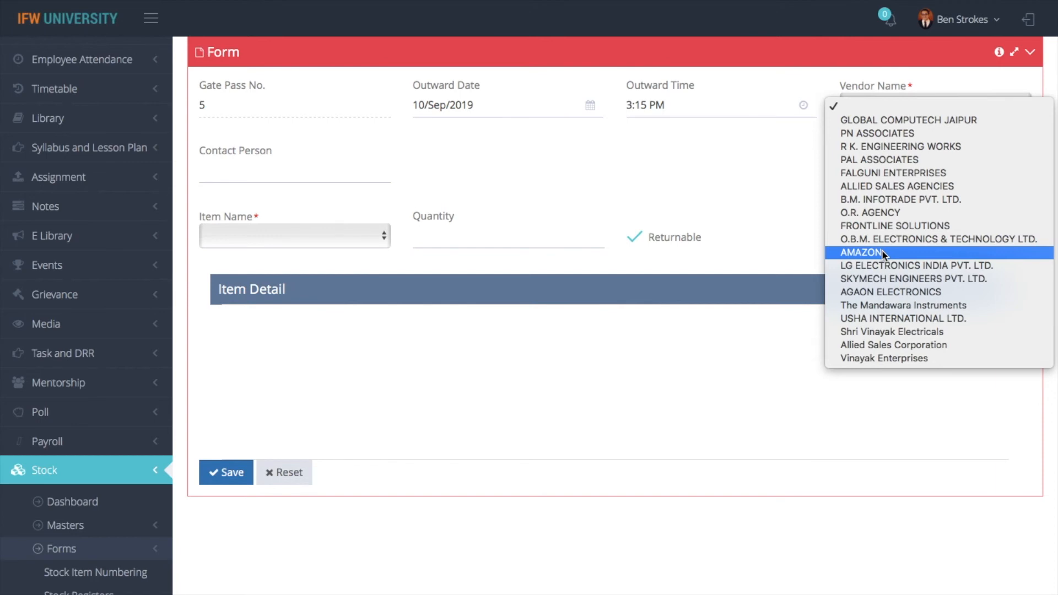
pyautogui.press('Down')
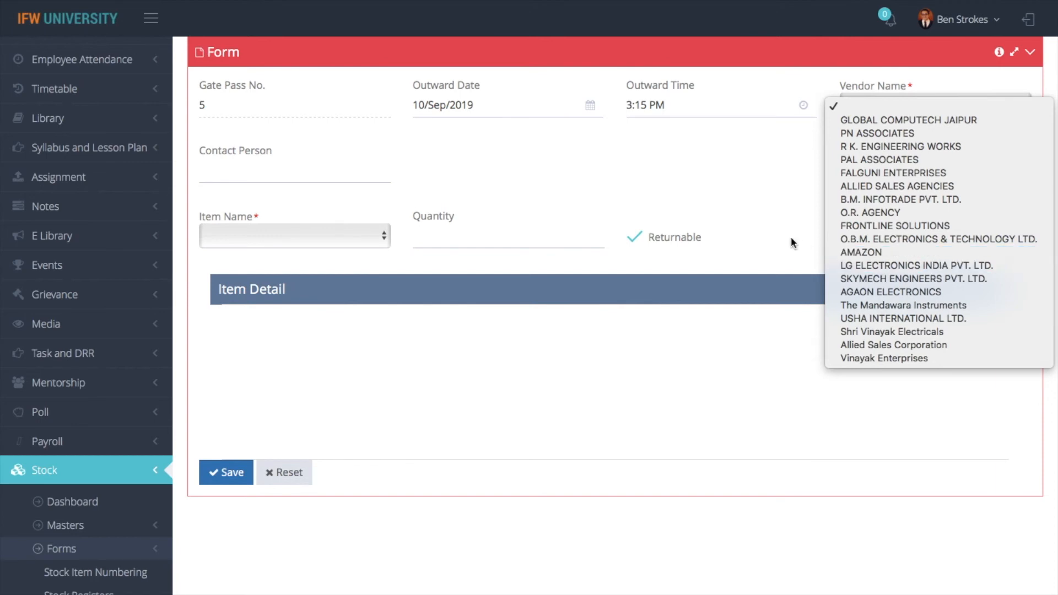
pyautogui.click(649, 180)
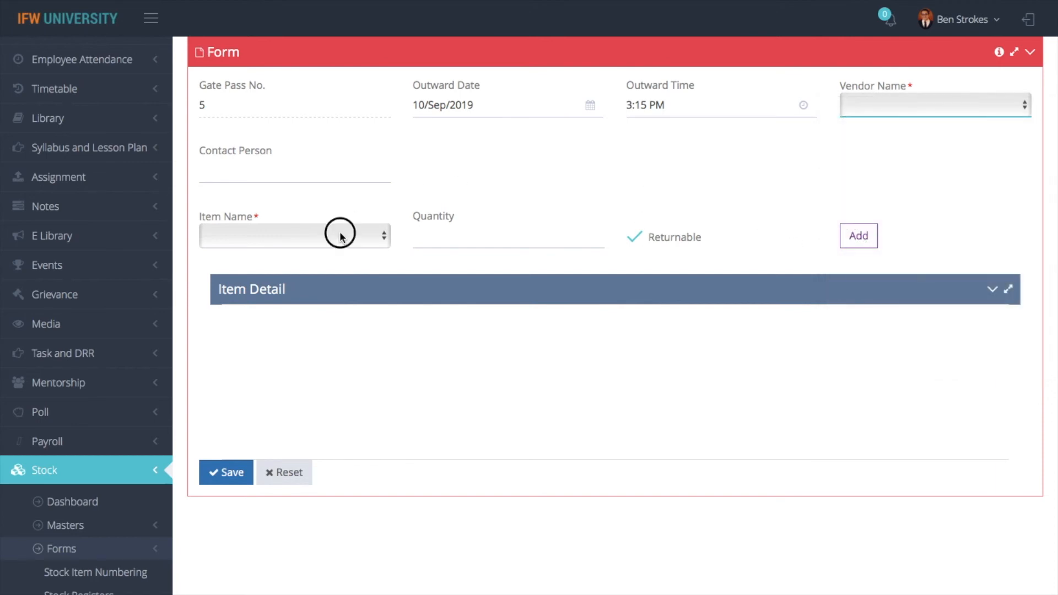
pyautogui.click(341, 236)
pyautogui.scroll(-5, 340, 237)
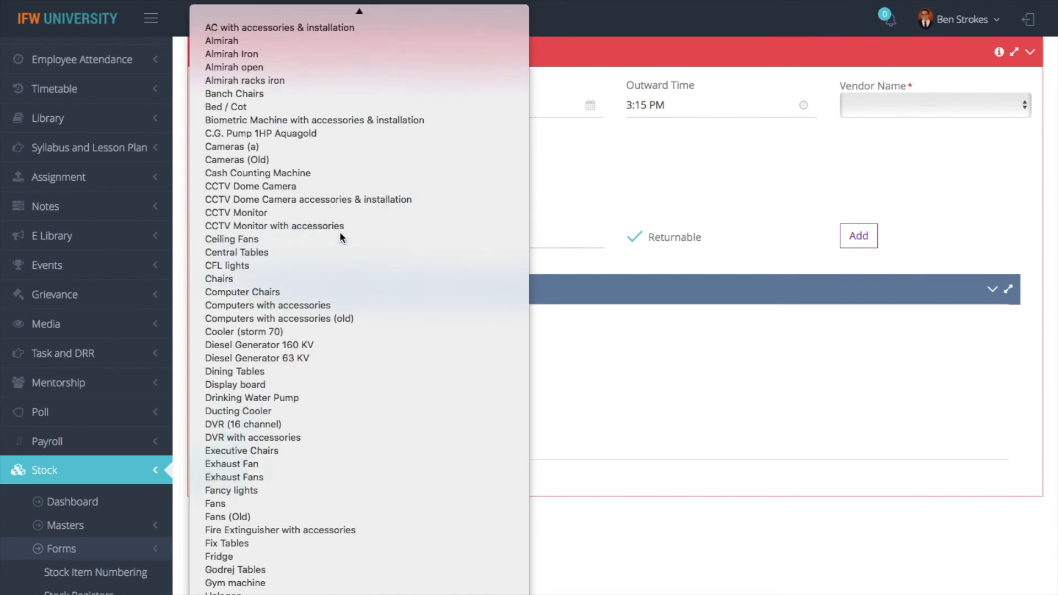
pyautogui.click(465, 358)
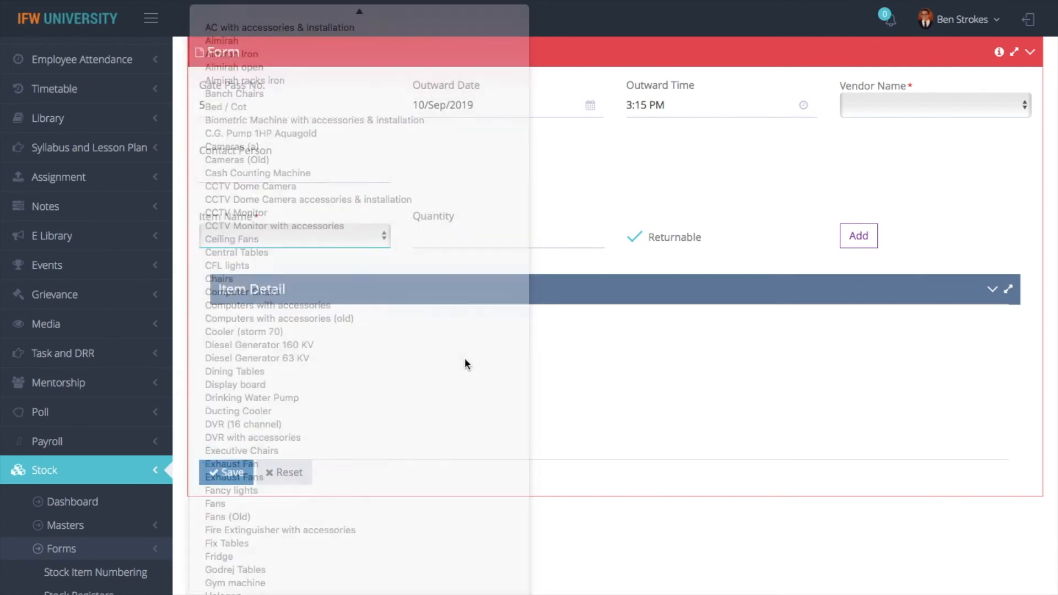
pyautogui.click(484, 243)
pyautogui.write('1')
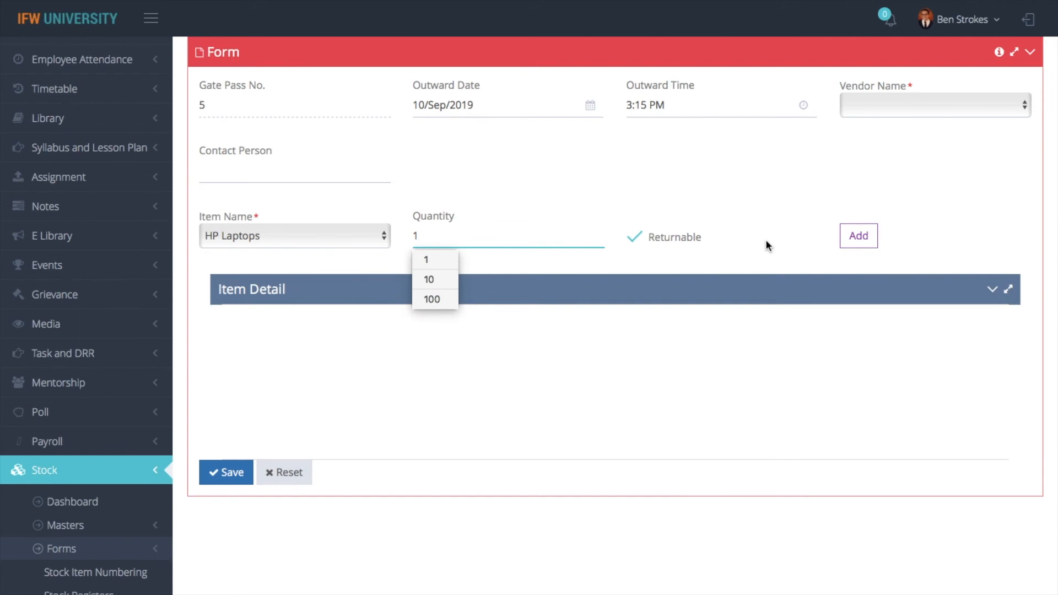
pyautogui.click(859, 236)
# Choose vendor B.M. INFOTRADE PVT. LTD. and save outward gate pass 5
pyautogui.click(893, 101)
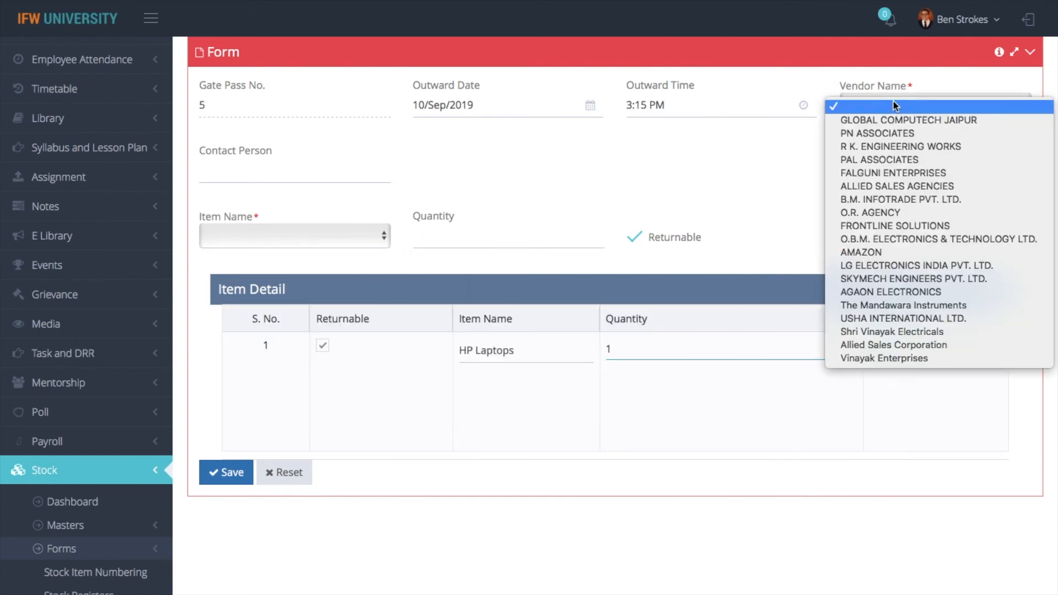
pyautogui.click(895, 198)
pyautogui.click(229, 475)
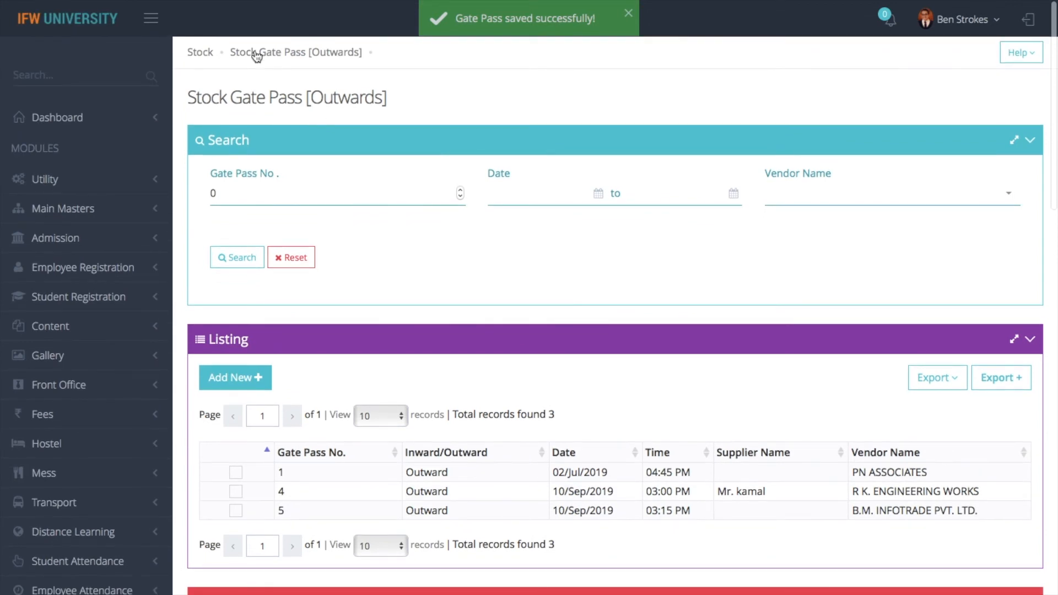
pyautogui.click(199, 52)
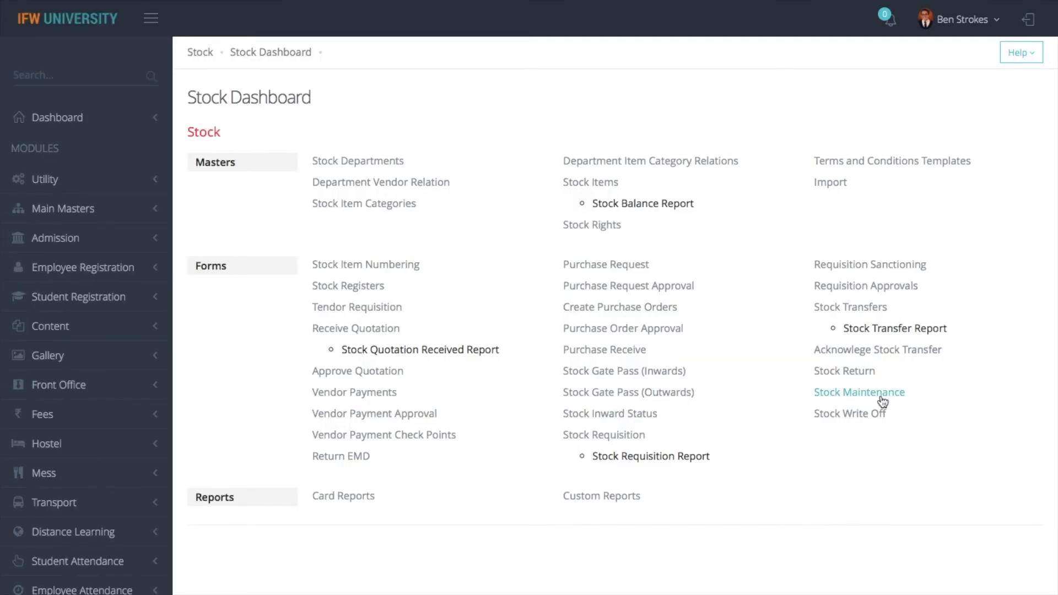
# Load the HP Laptops maintenance record and mark it as received back
pyautogui.click(858, 414)
pyautogui.click(838, 392)
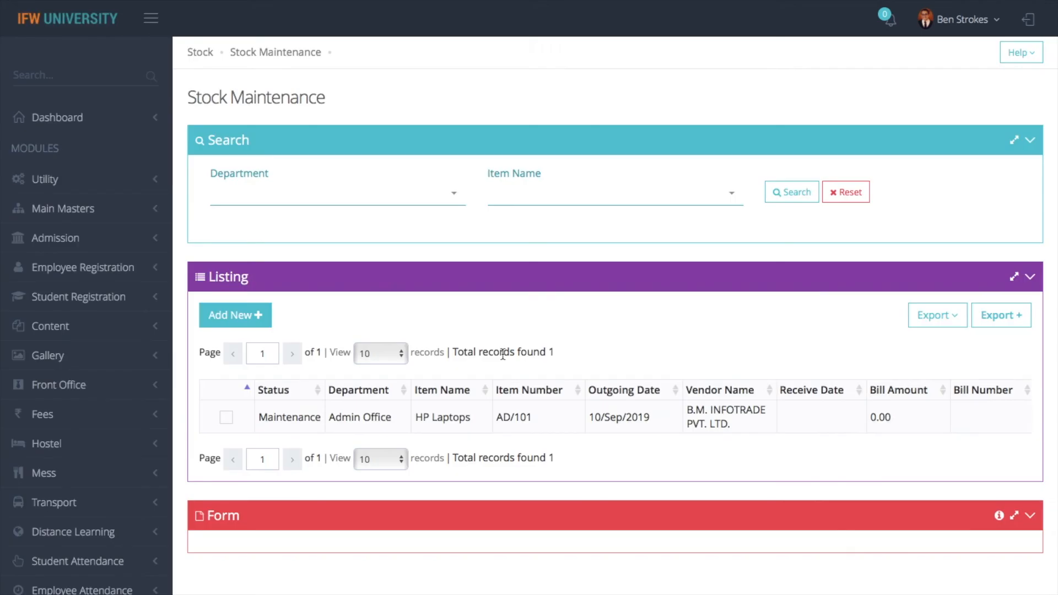
pyautogui.click(226, 417)
pyautogui.scroll(3, 426, 292)
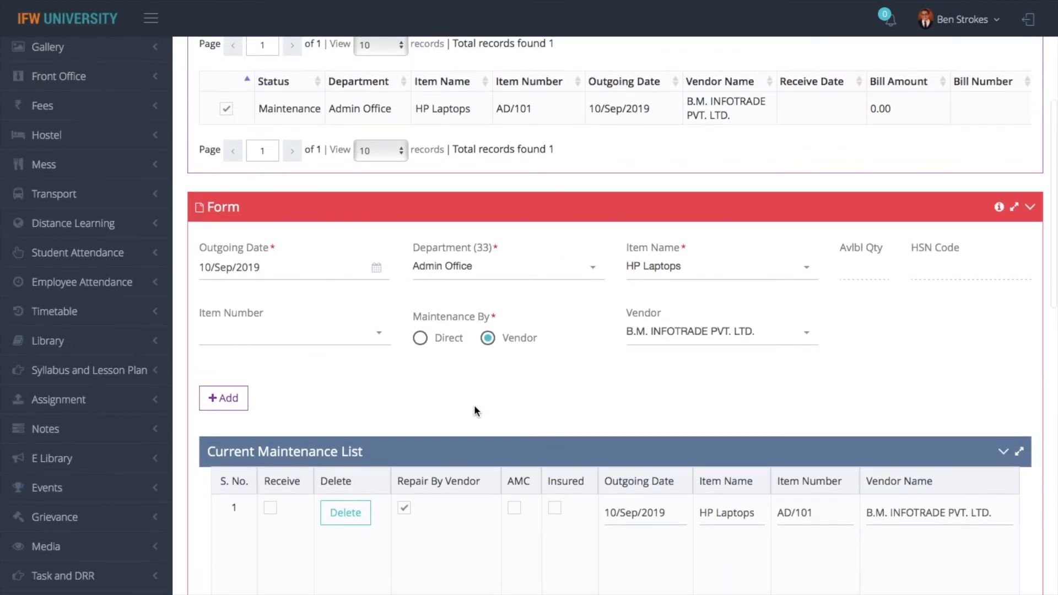
pyautogui.scroll(1, 426, 284)
pyautogui.click(270, 568)
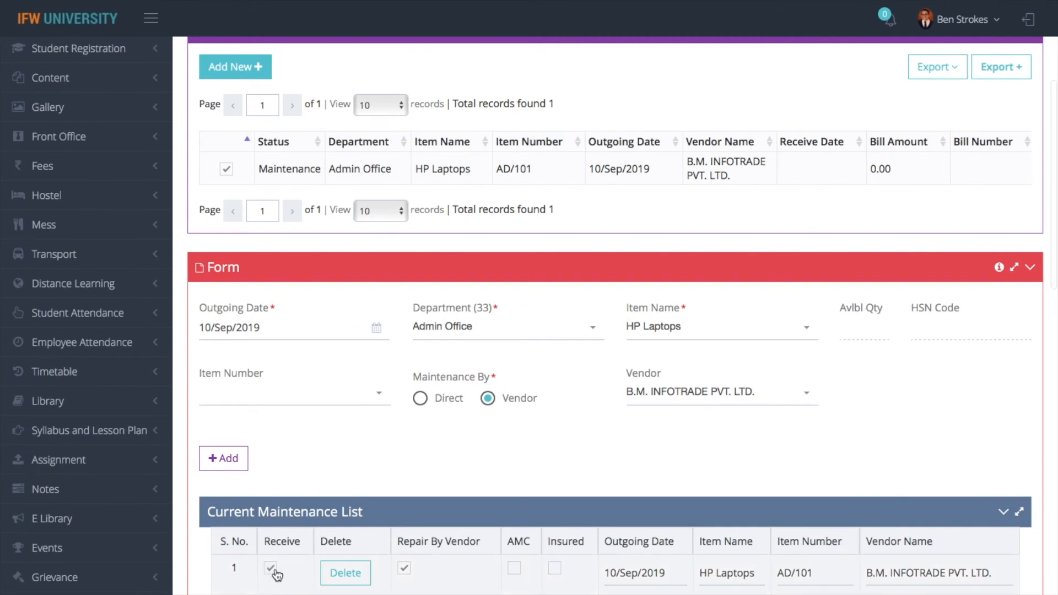
pyautogui.scroll(-5, 273, 573)
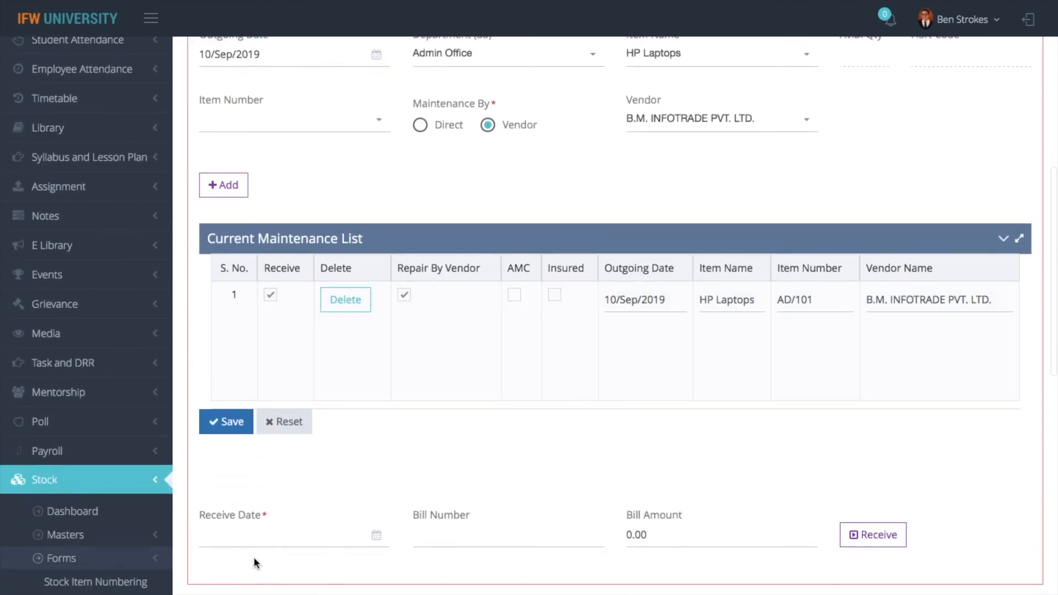
# Enter receive date 10/Sep/2019, bill number 101 and bill amount 900, and submit the receipt
pyautogui.click(255, 539)
pyautogui.click(259, 445)
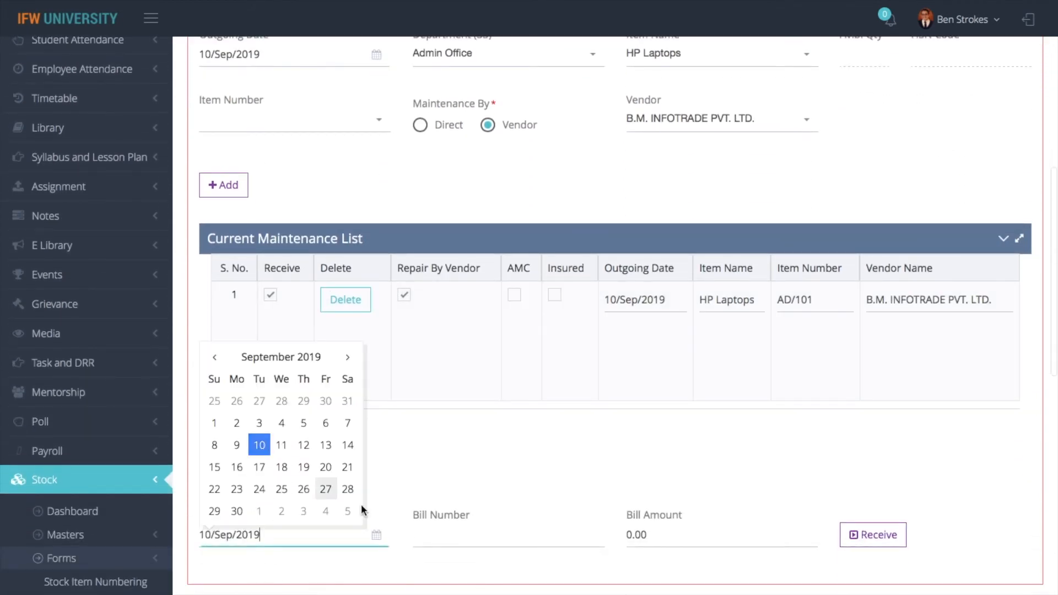
pyautogui.click(446, 537)
pyautogui.write('101')
pyautogui.press('Tab')
pyautogui.write('90')
pyautogui.click(876, 543)
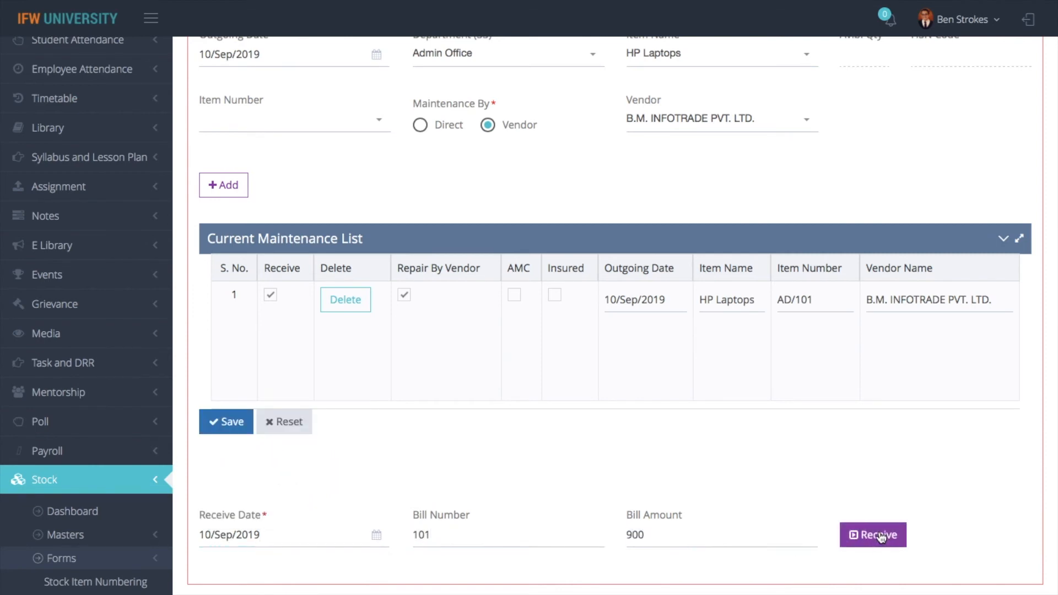
pyautogui.scroll(1, 632, 218)
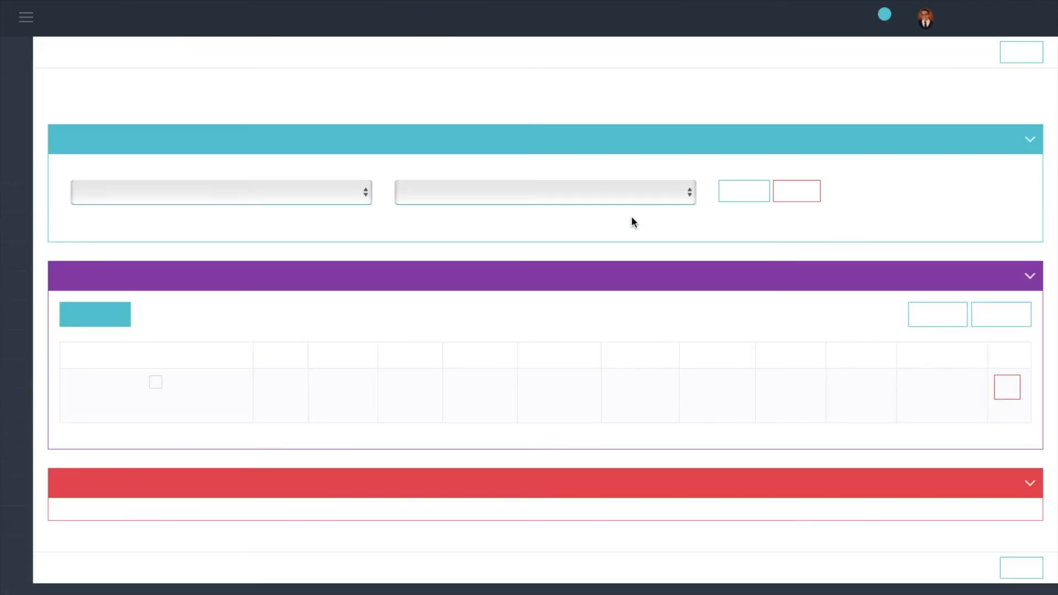
# Confirm the HP Laptops maintenance shows Received, then open the Stock Write Off page
pyautogui.click(201, 53)
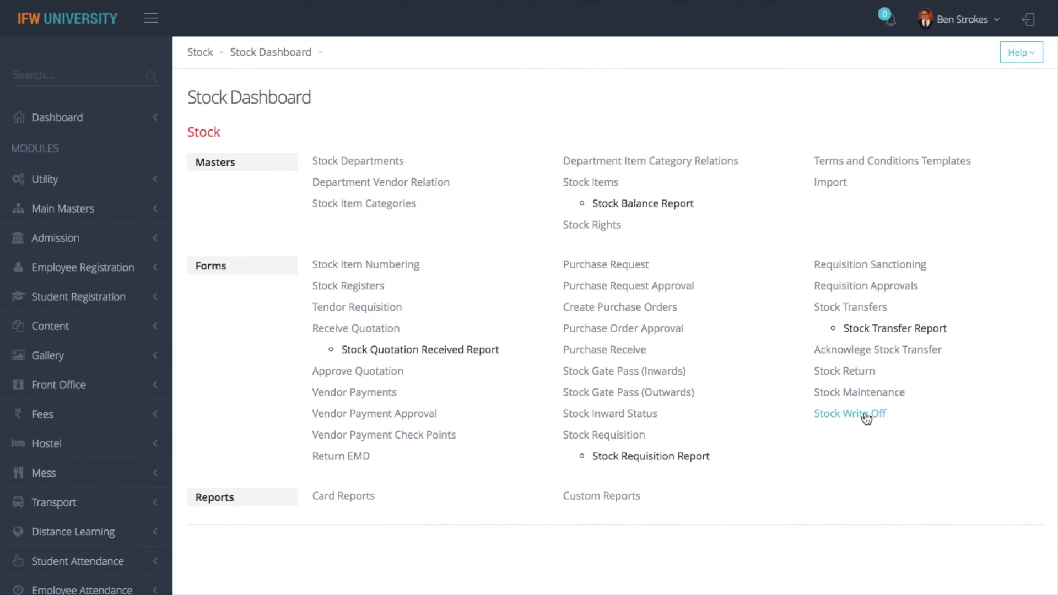
pyautogui.click(869, 394)
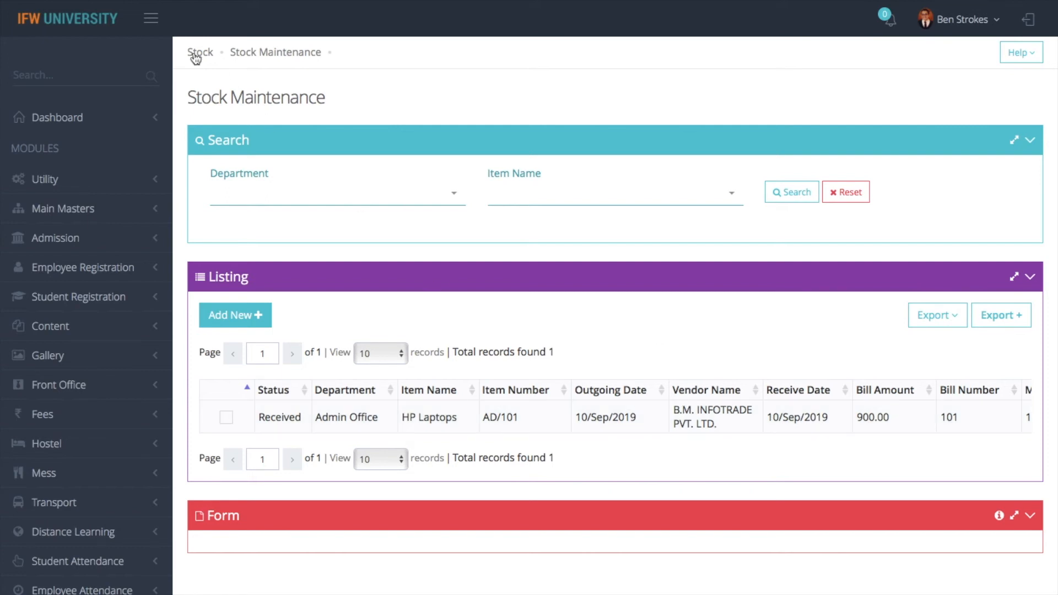
pyautogui.click(943, 319)
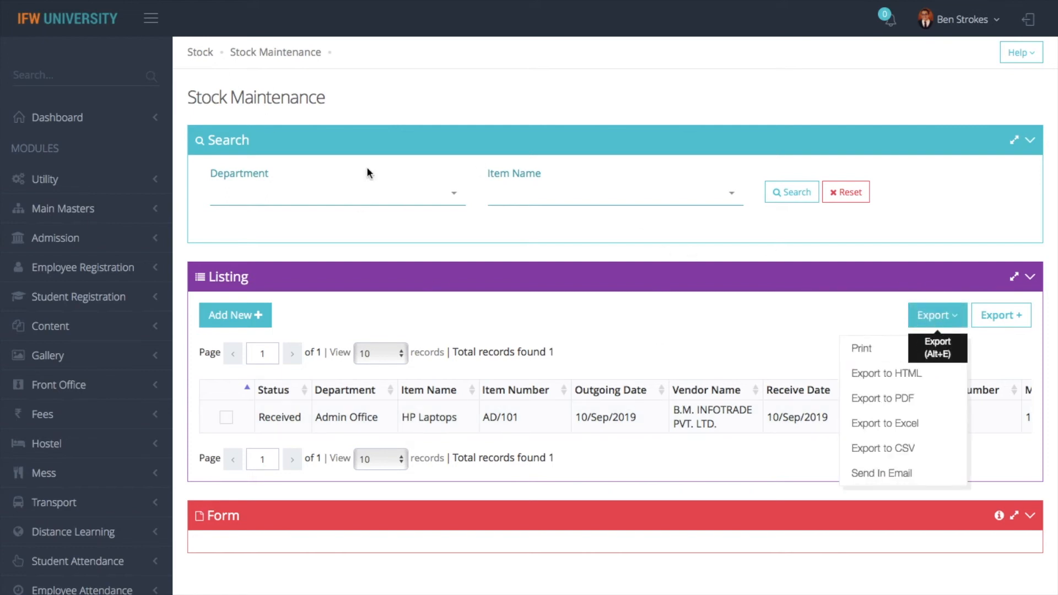
pyautogui.click(208, 64)
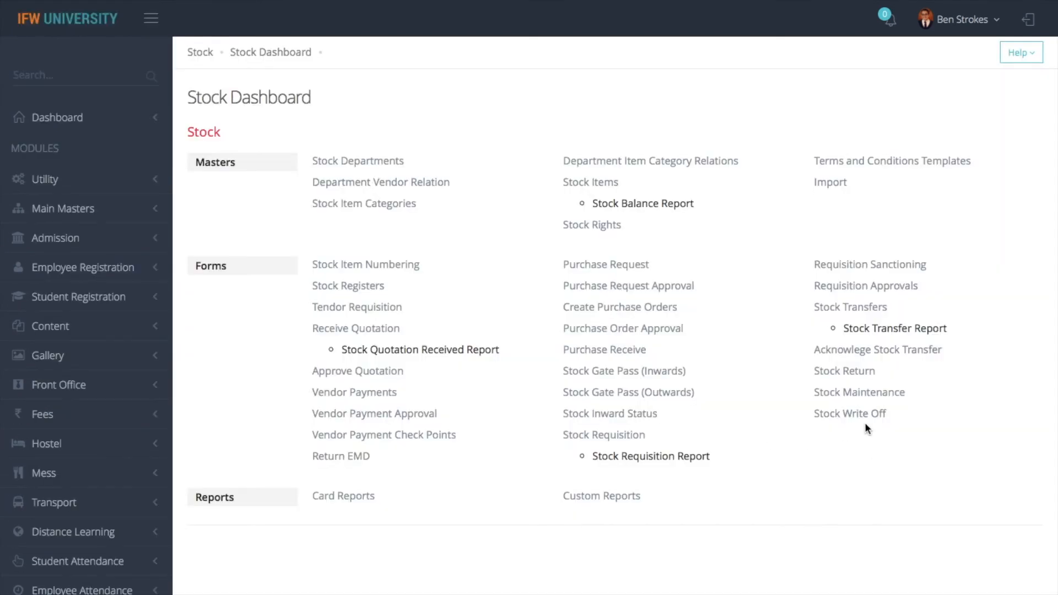
pyautogui.click(865, 418)
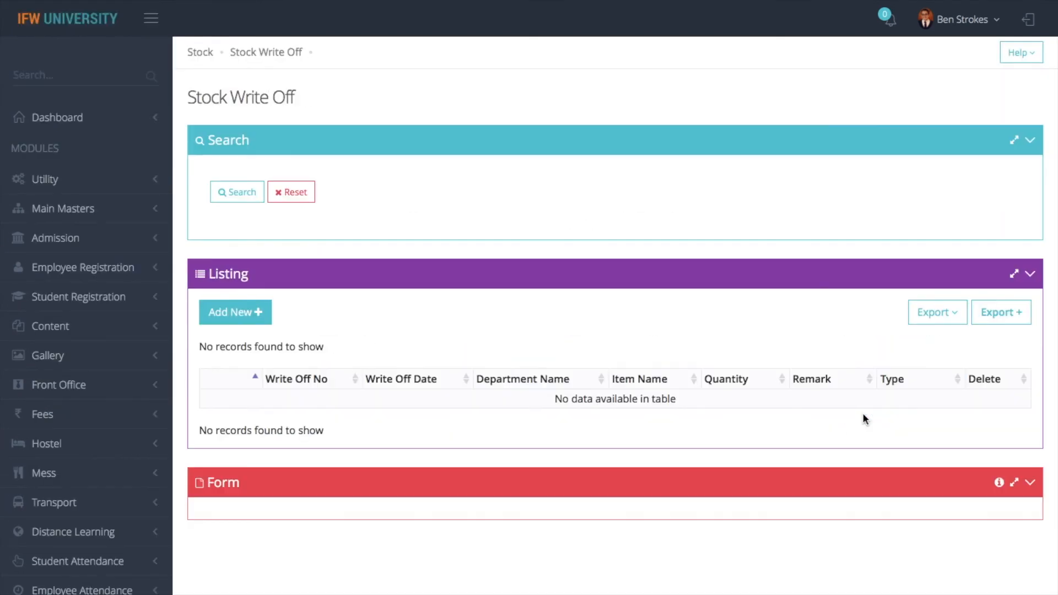
# Start a new write-off entry with department CENTRAL STORE and an employee picked
pyautogui.click(237, 316)
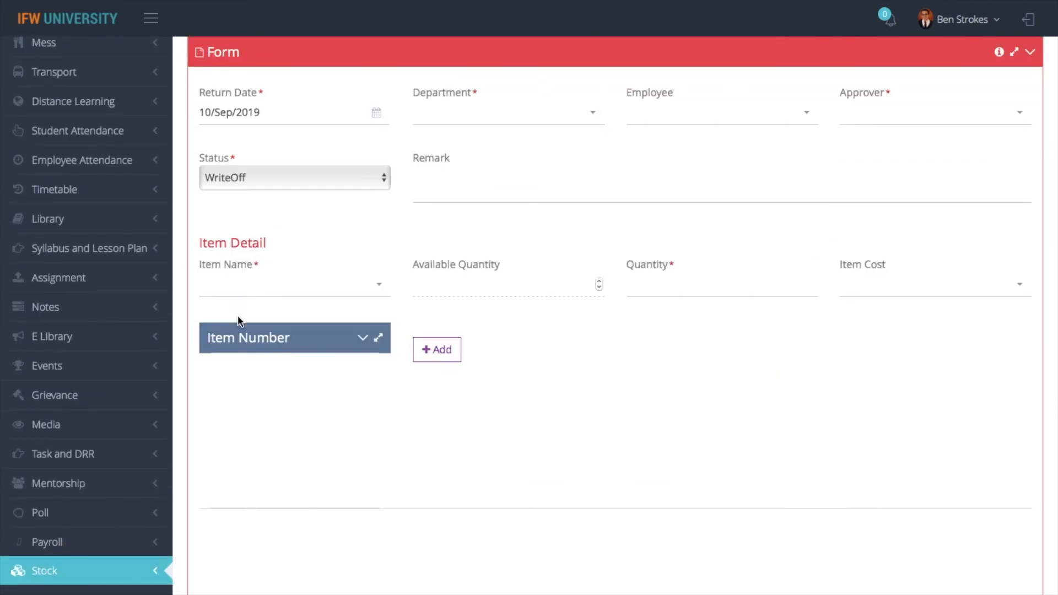
pyautogui.click(485, 117)
pyautogui.write('admi')
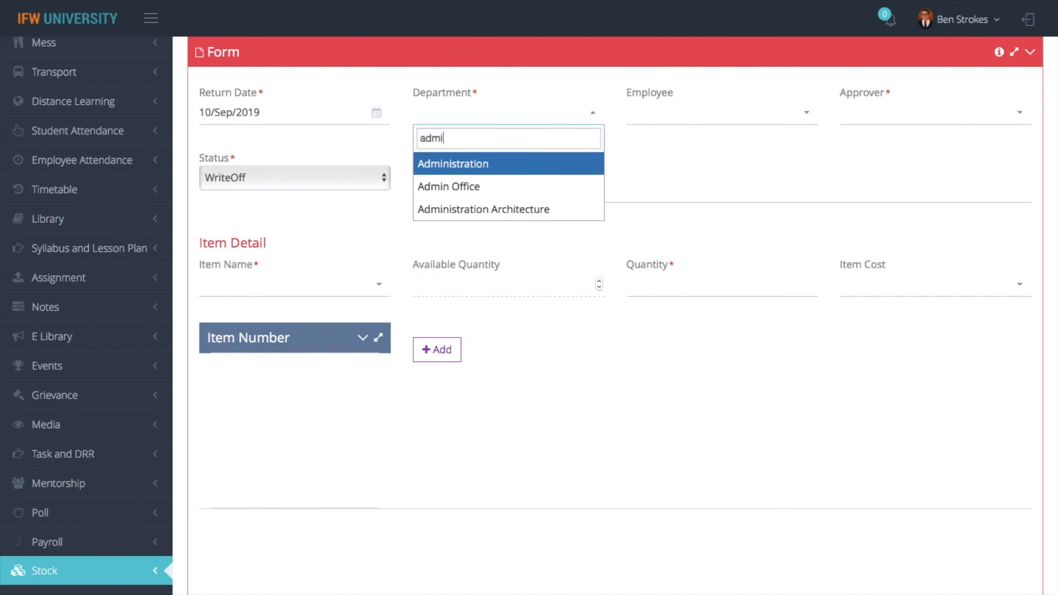
pyautogui.write('nc')
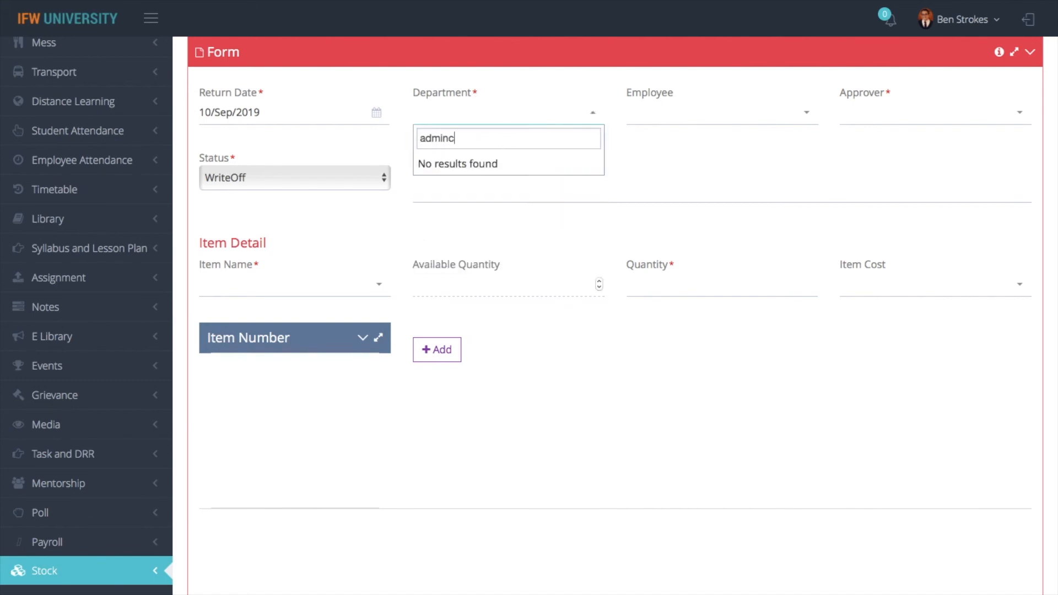
pyautogui.press('BackSpace')
pyautogui.press('BackSpace')
pyautogui.press('BackSpace')
pyautogui.press('BackSpace')
pyautogui.press('BackSpace')
pyautogui.press('BackSpace')
pyautogui.write('cent')
pyautogui.click(523, 172)
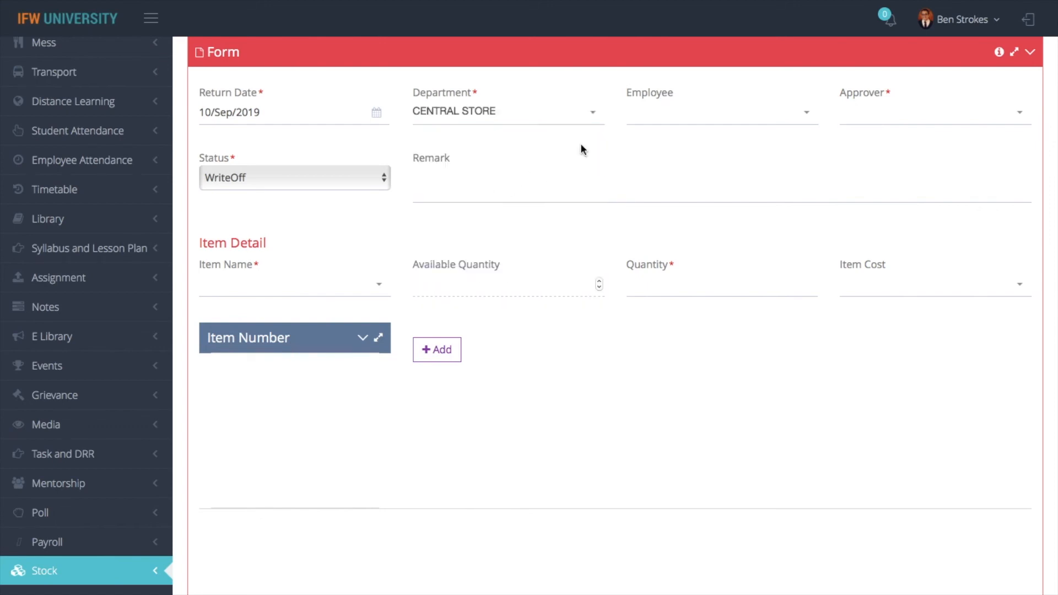
pyautogui.click(769, 113)
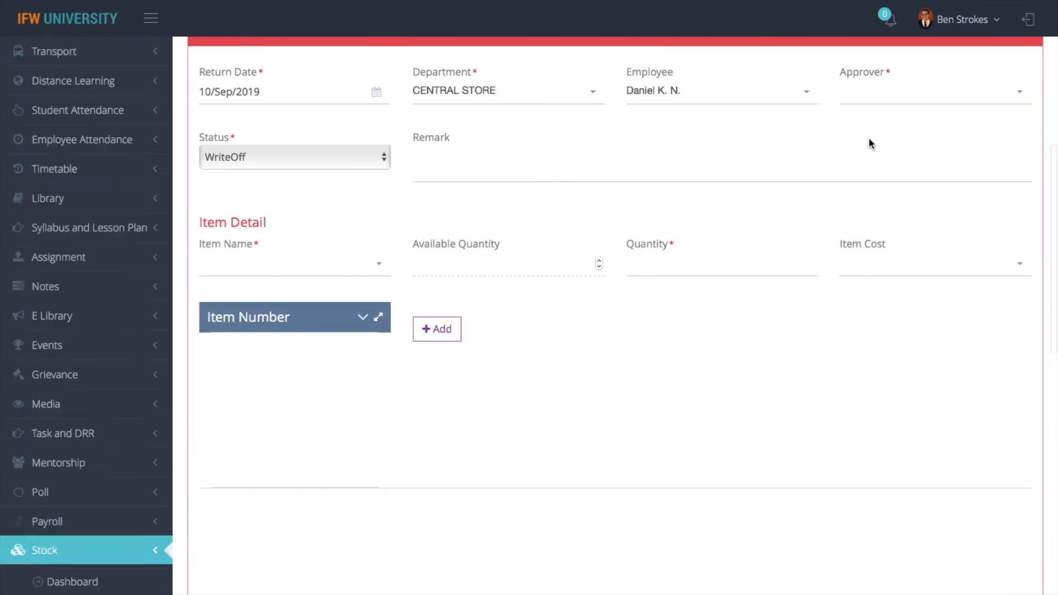
pyautogui.scroll(2, 869, 141)
pyautogui.click(870, 184)
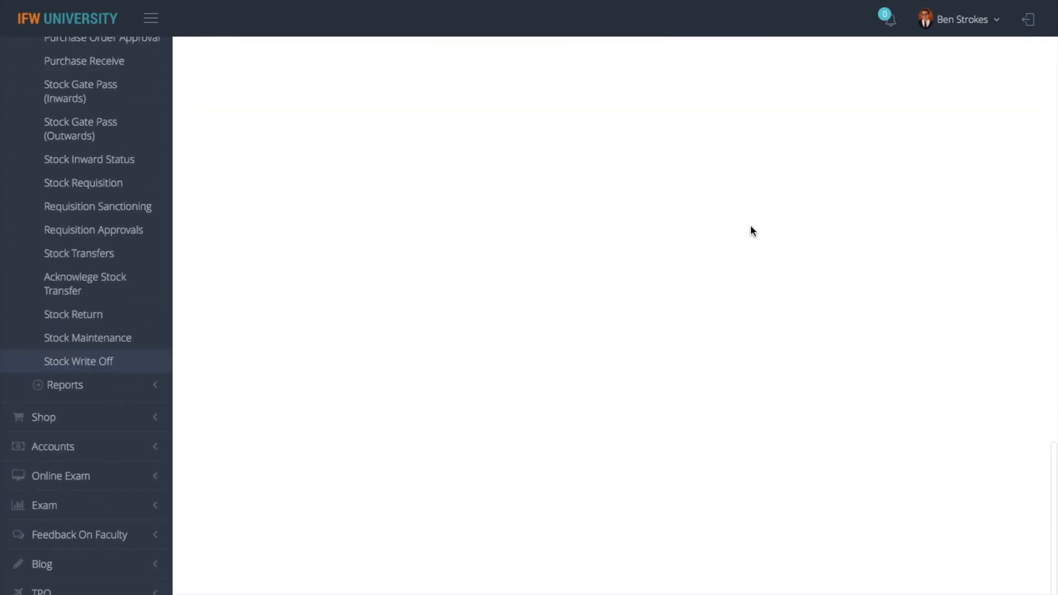
pyautogui.scroll(3, 661, 243)
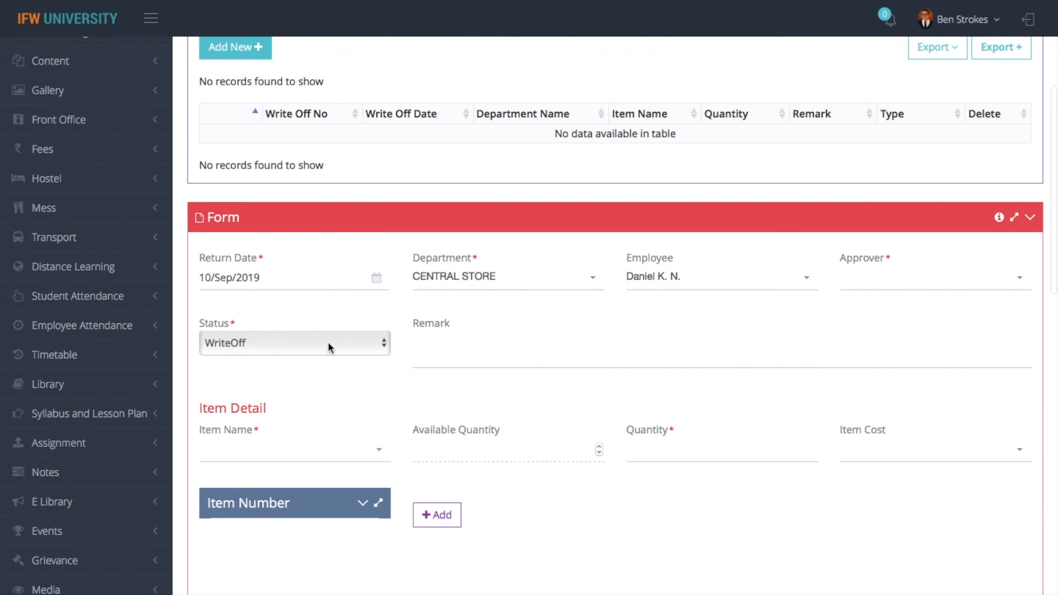
pyautogui.click(733, 277)
pyautogui.click(669, 359)
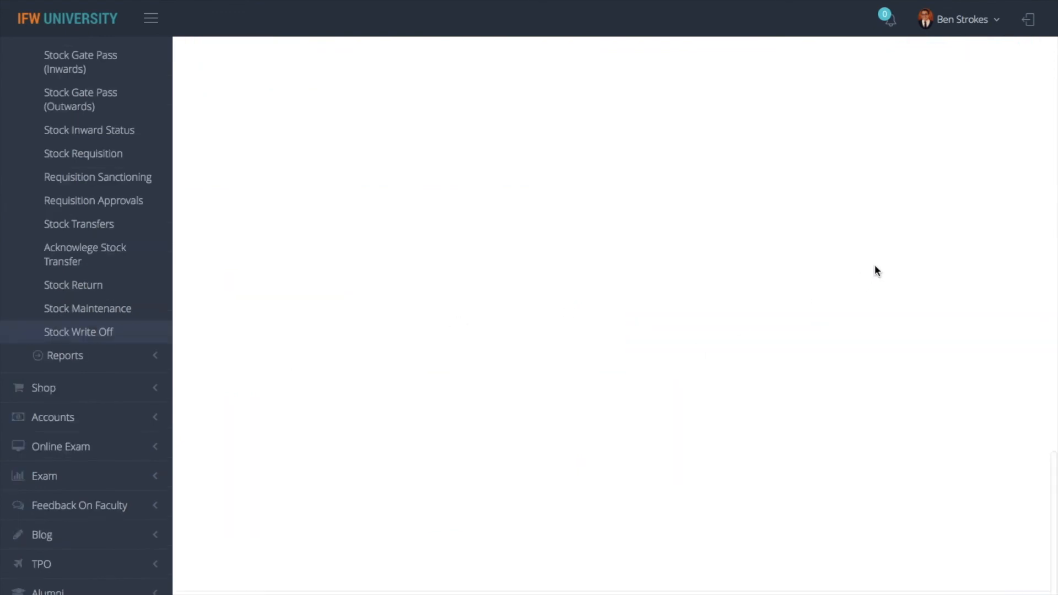
pyautogui.scroll(18, 875, 265)
# Change the department to Academics and reselect the employee after the reset
pyautogui.click(529, 320)
pyautogui.write('aa')
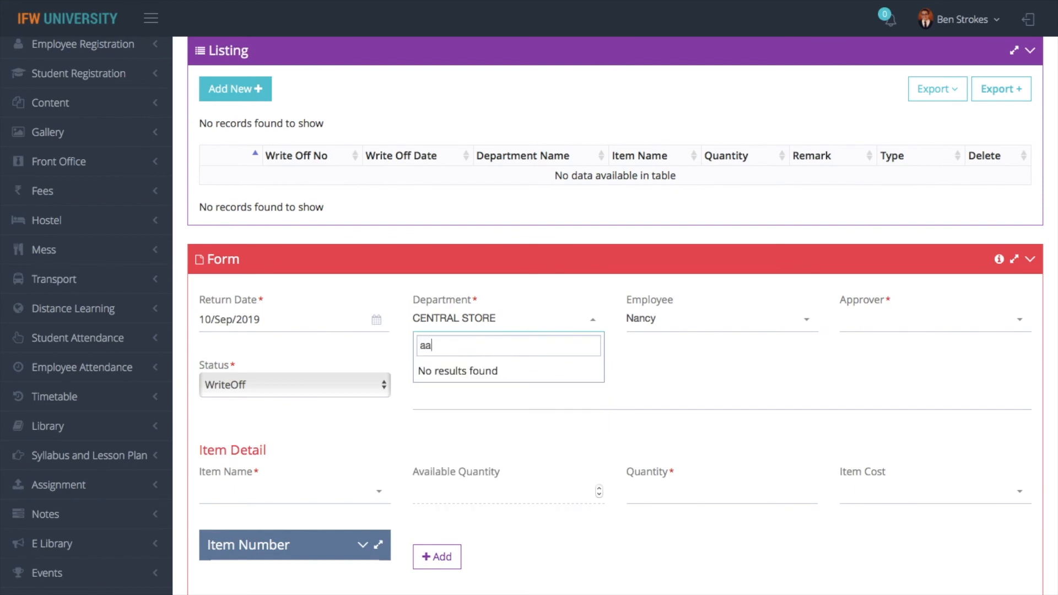
pyautogui.press('BackSpace')
pyautogui.write('ca')
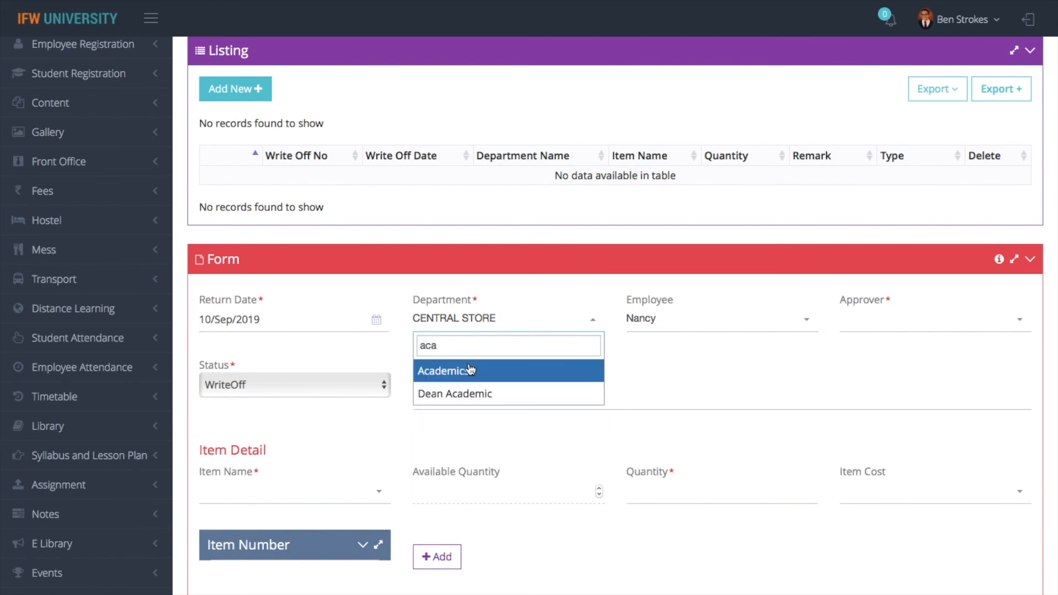
pyautogui.click(463, 369)
pyautogui.click(719, 325)
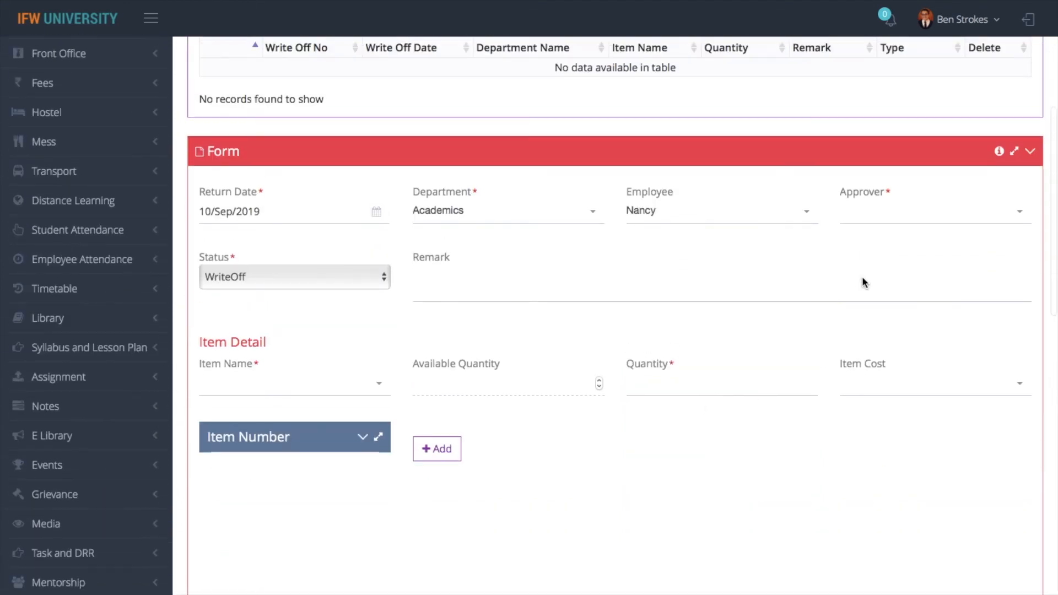
pyautogui.click(880, 243)
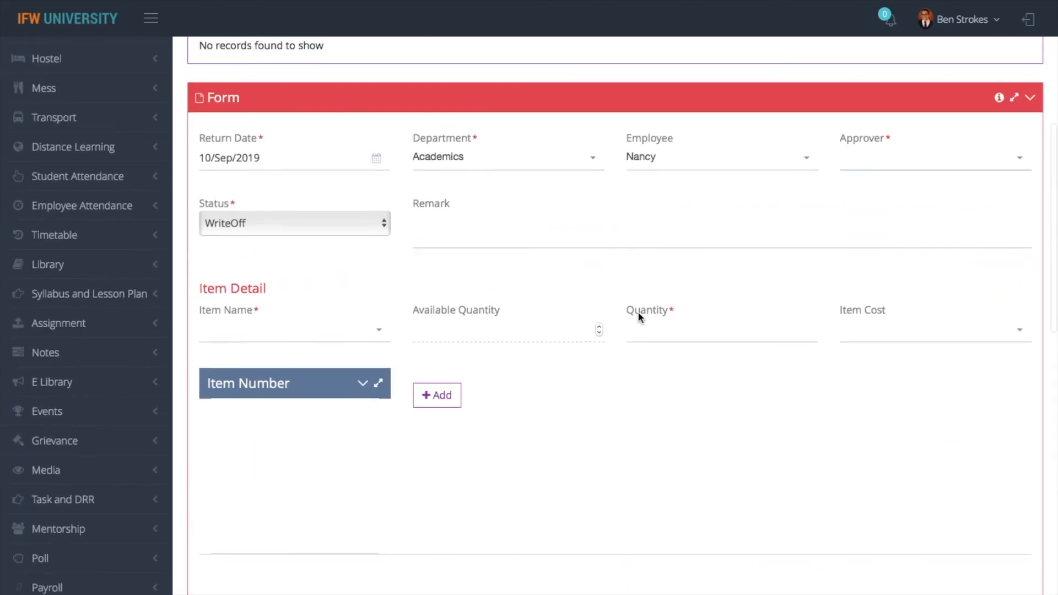
pyautogui.scroll(1, 638, 317)
# Keep the status as WriteOff and set the department to Admin Office
pyautogui.click(264, 280)
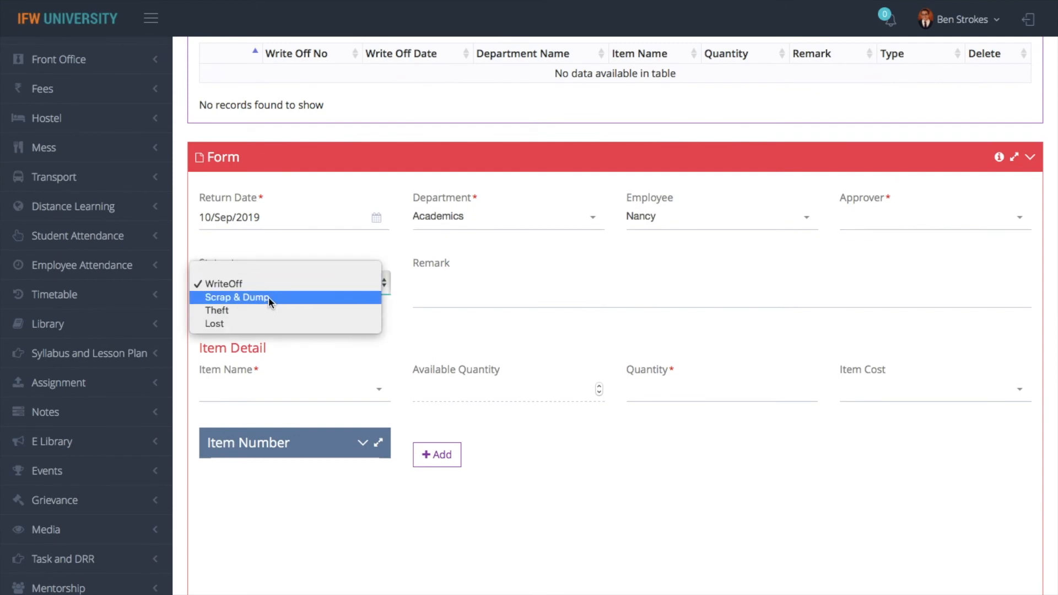
pyautogui.click(257, 282)
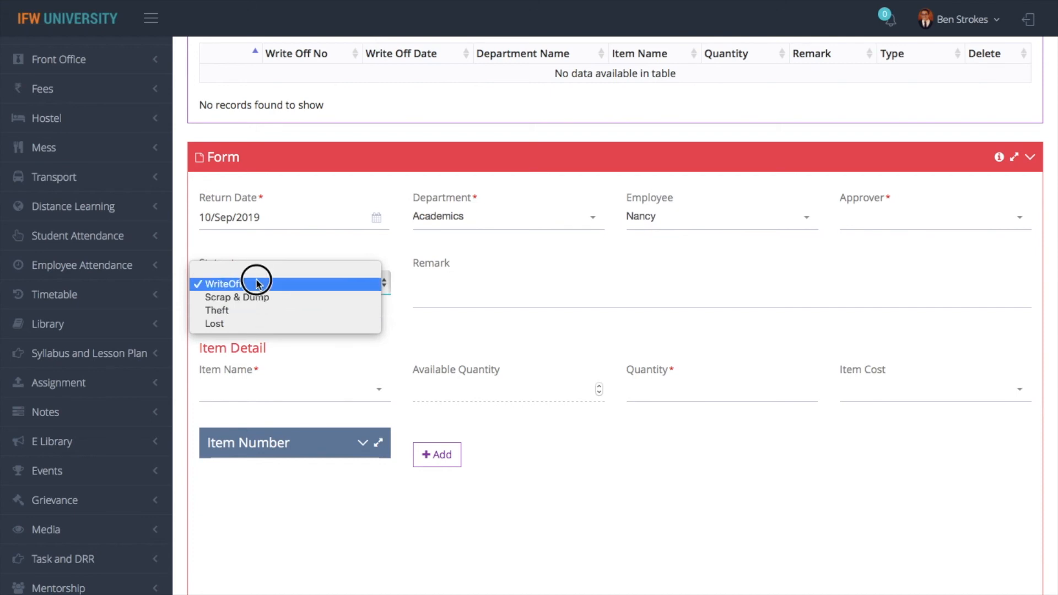
pyautogui.click(274, 392)
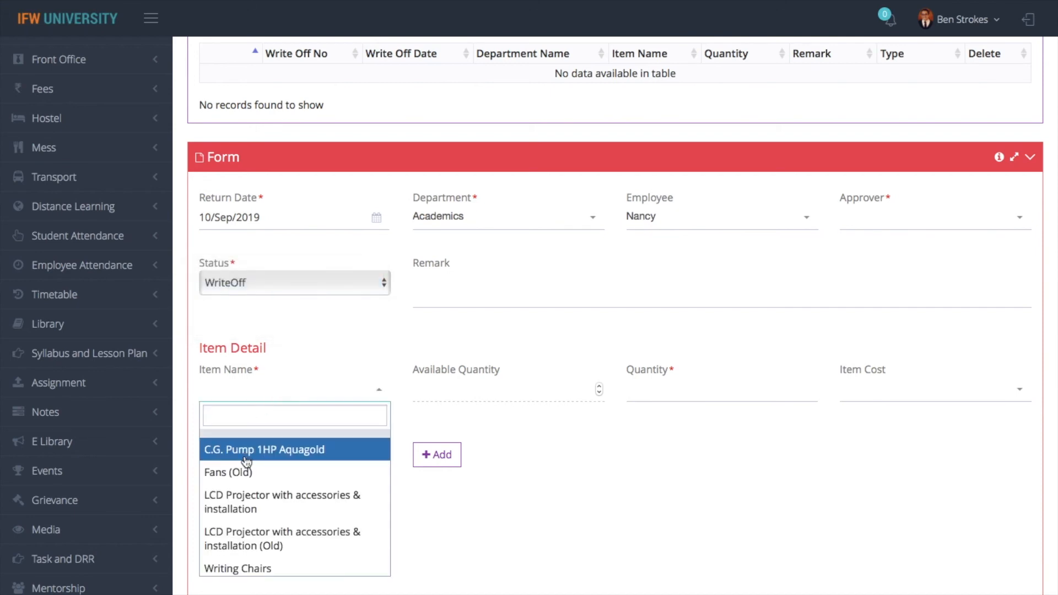
pyautogui.write('fac')
pyautogui.press('BackSpace')
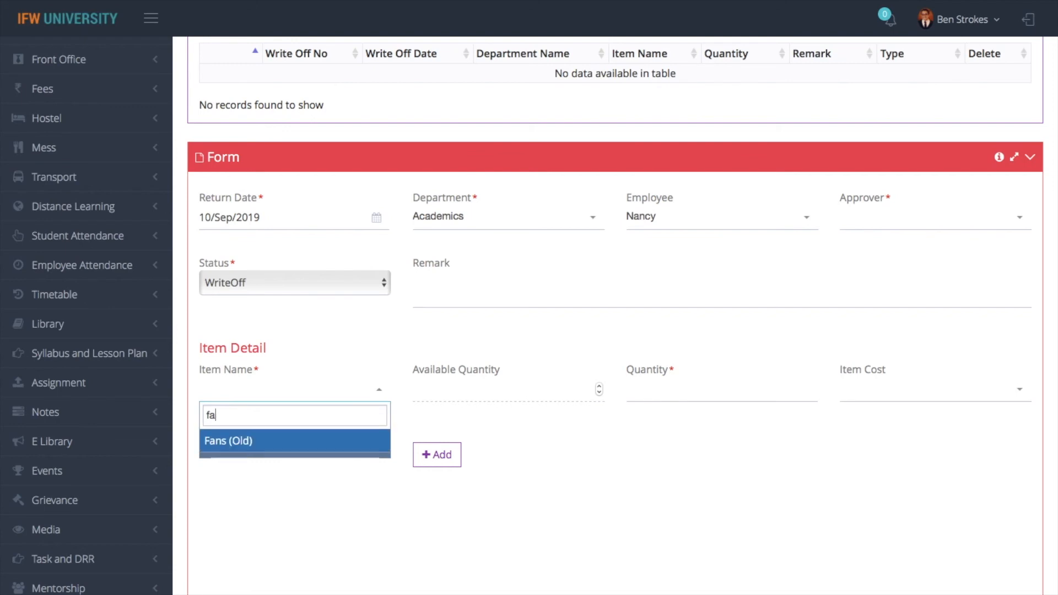
pyautogui.write('ncy')
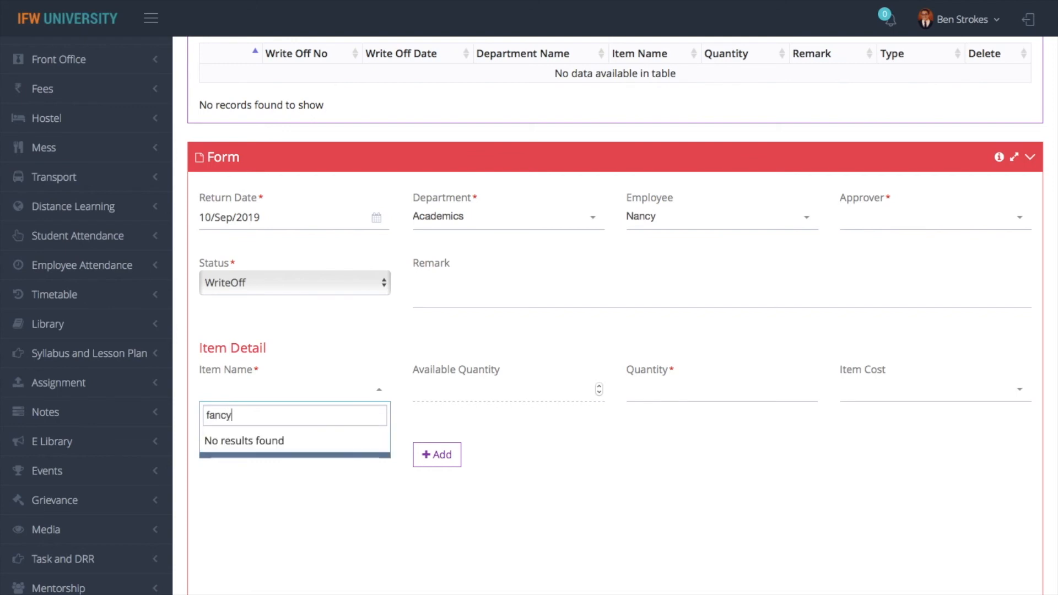
pyautogui.click(472, 220)
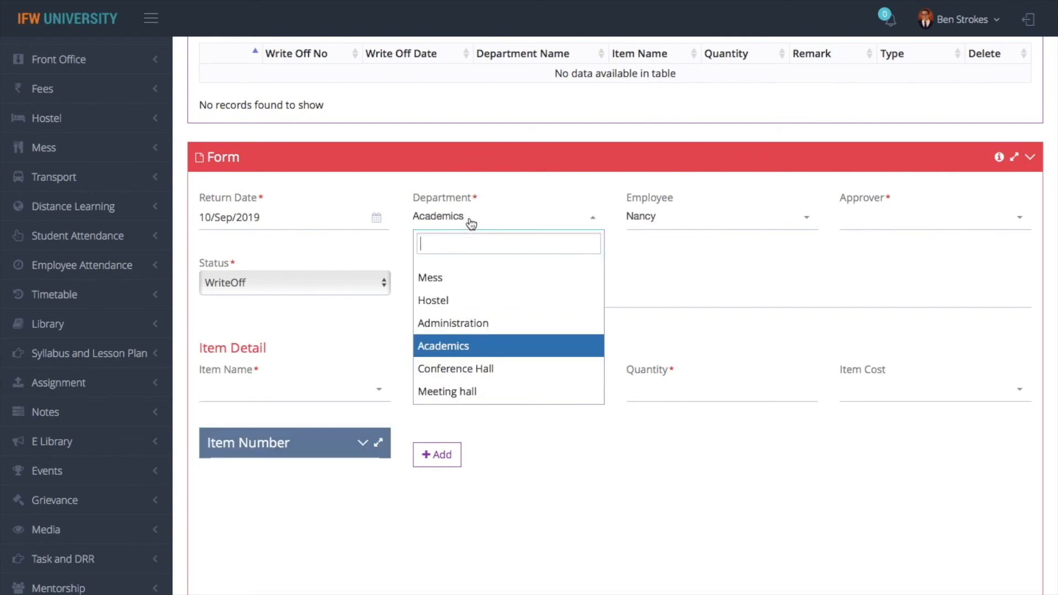
pyautogui.write('admin')
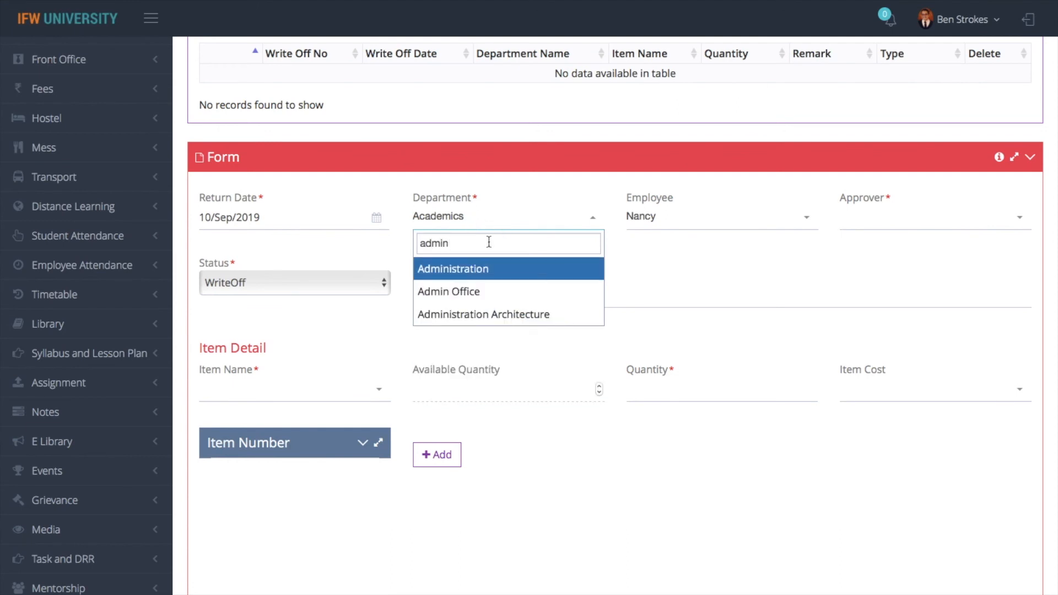
pyautogui.click(473, 293)
pyautogui.click(287, 282)
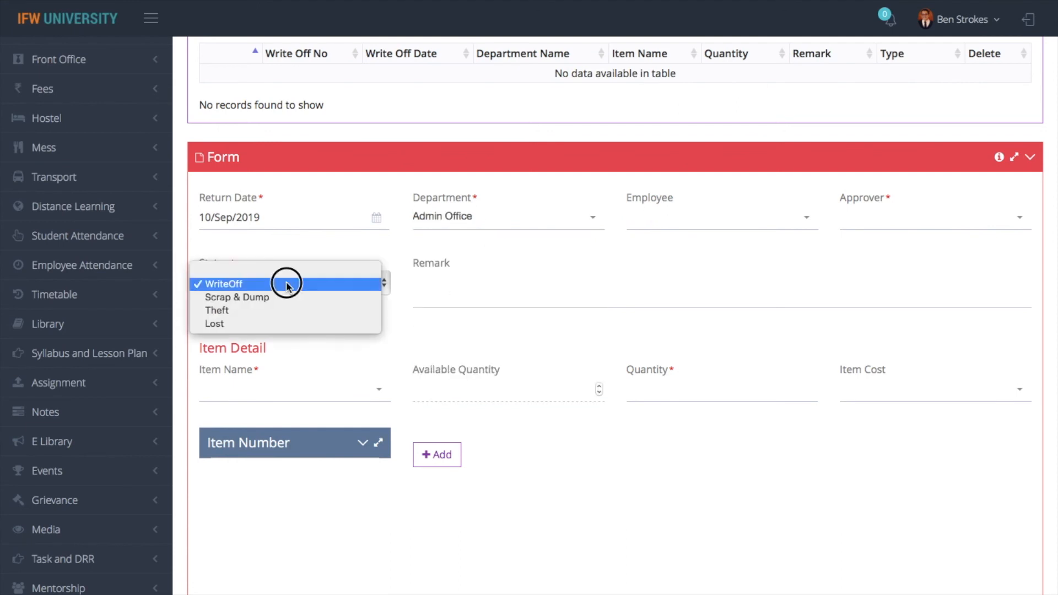
pyautogui.click(677, 231)
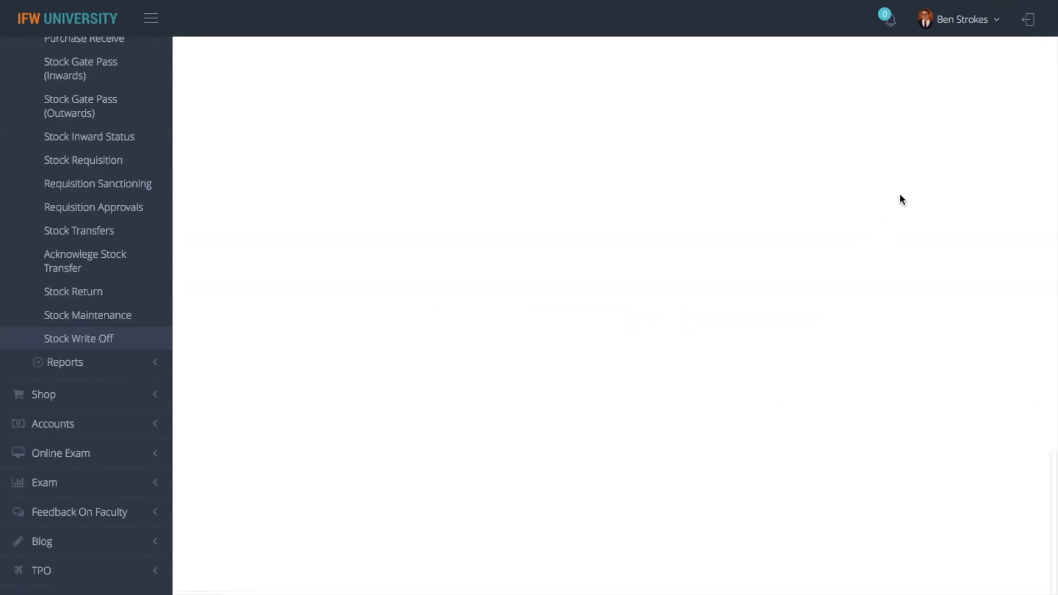
pyautogui.click(867, 247)
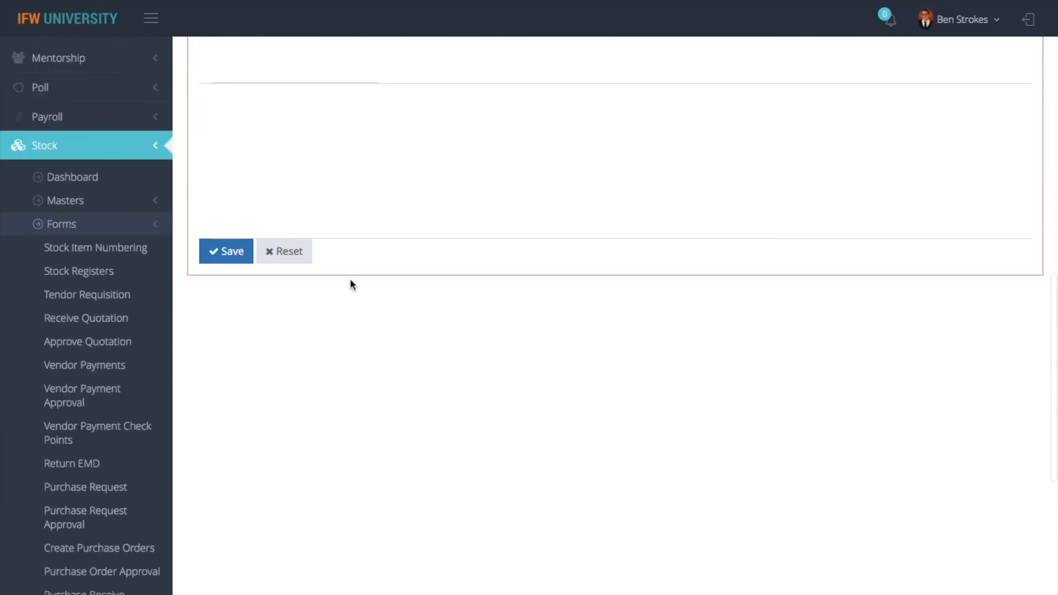
pyautogui.scroll(5, 350, 282)
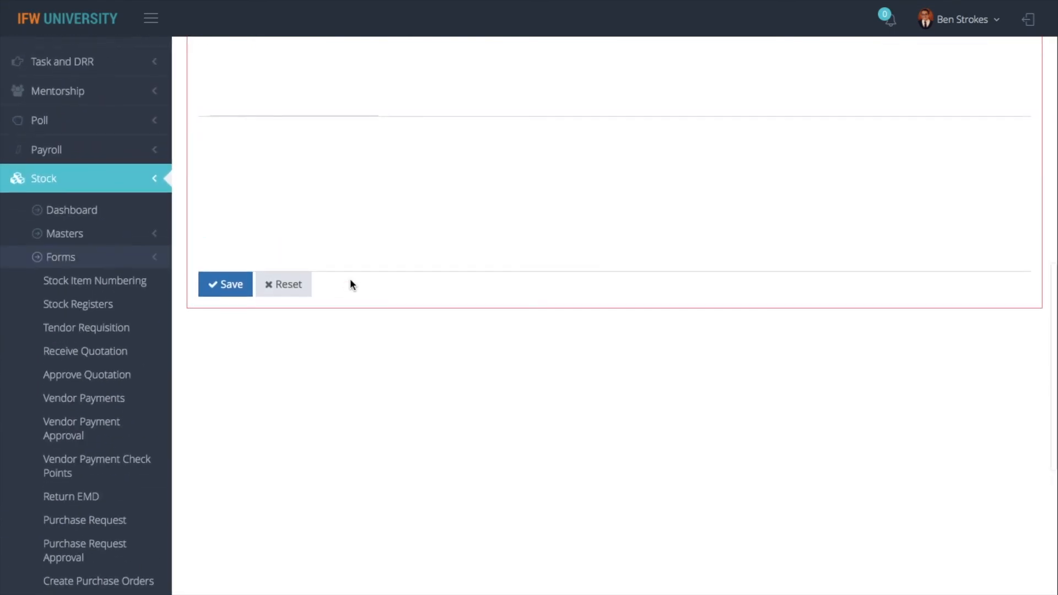
# Choose Tables as the write-off item and tick item number TB1
pyautogui.click(274, 157)
pyautogui.write('fab')
pyautogui.press('BackSpace')
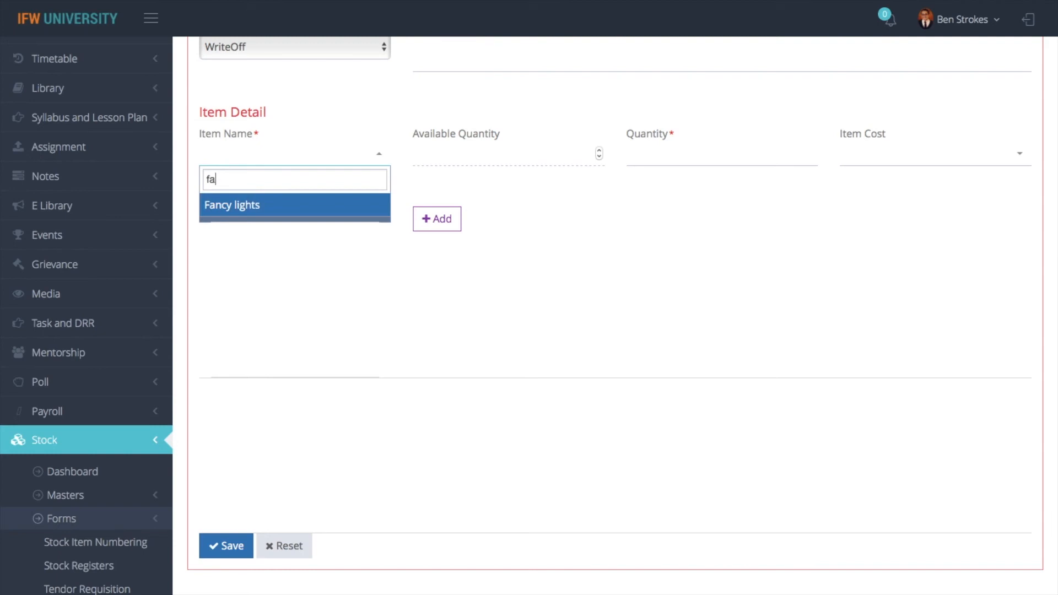
pyautogui.click(308, 207)
pyautogui.click(638, 153)
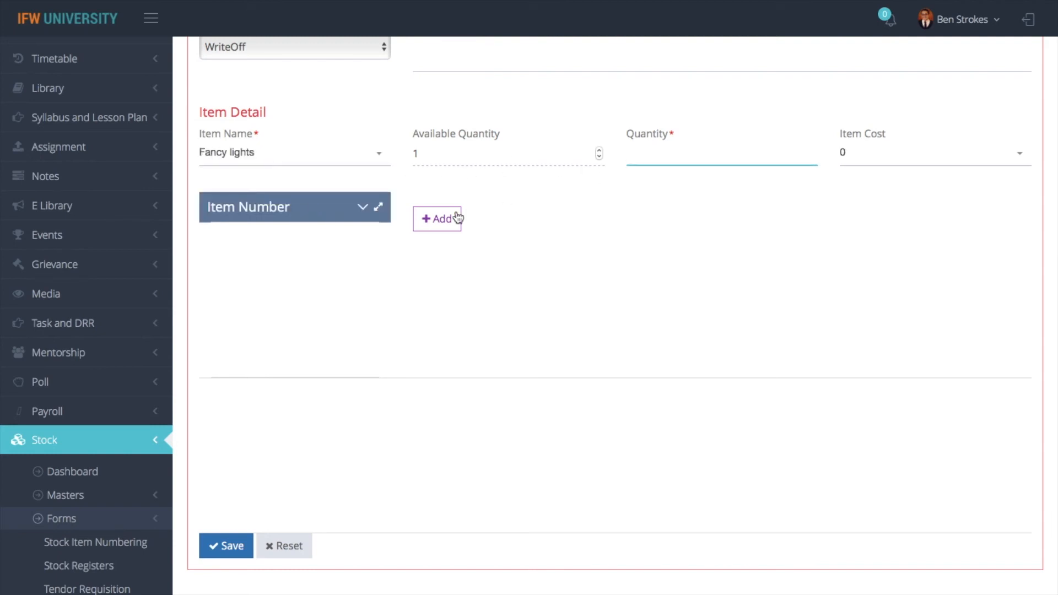
pyautogui.click(331, 164)
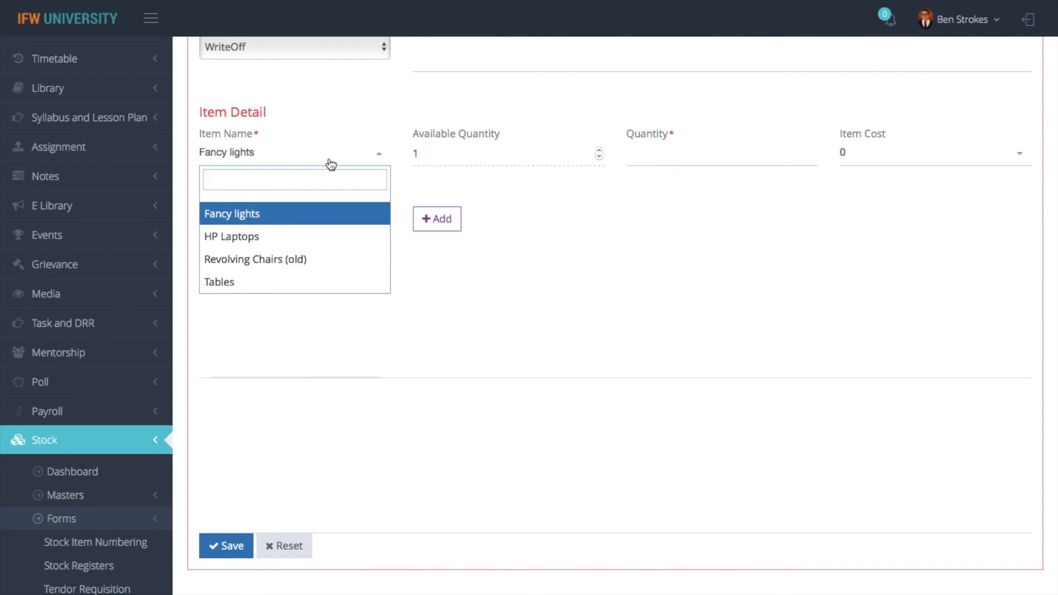
pyautogui.write('hp')
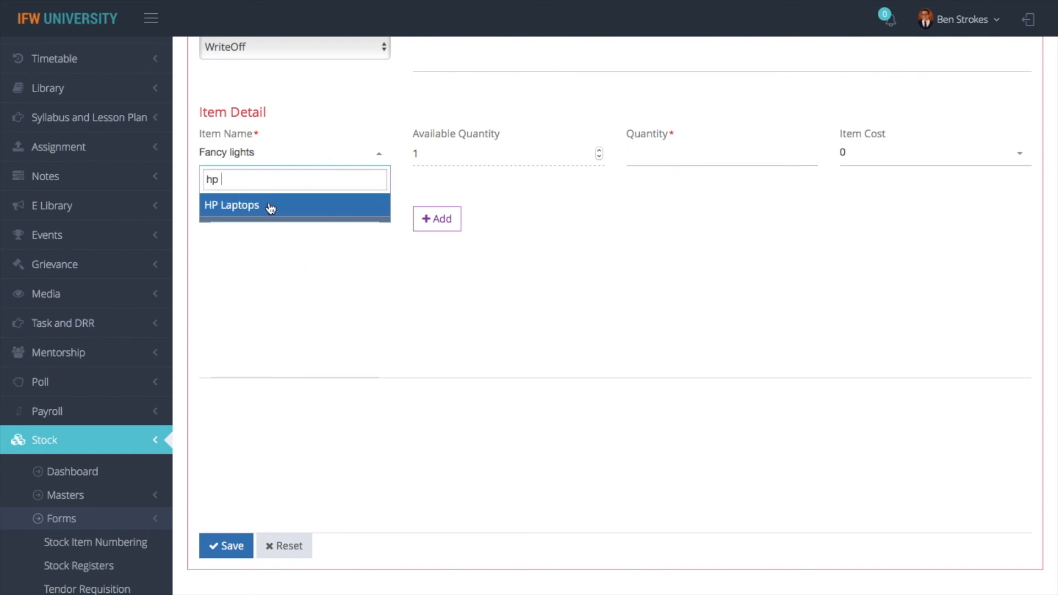
pyautogui.press('BackSpace')
pyautogui.press('BackSpace')
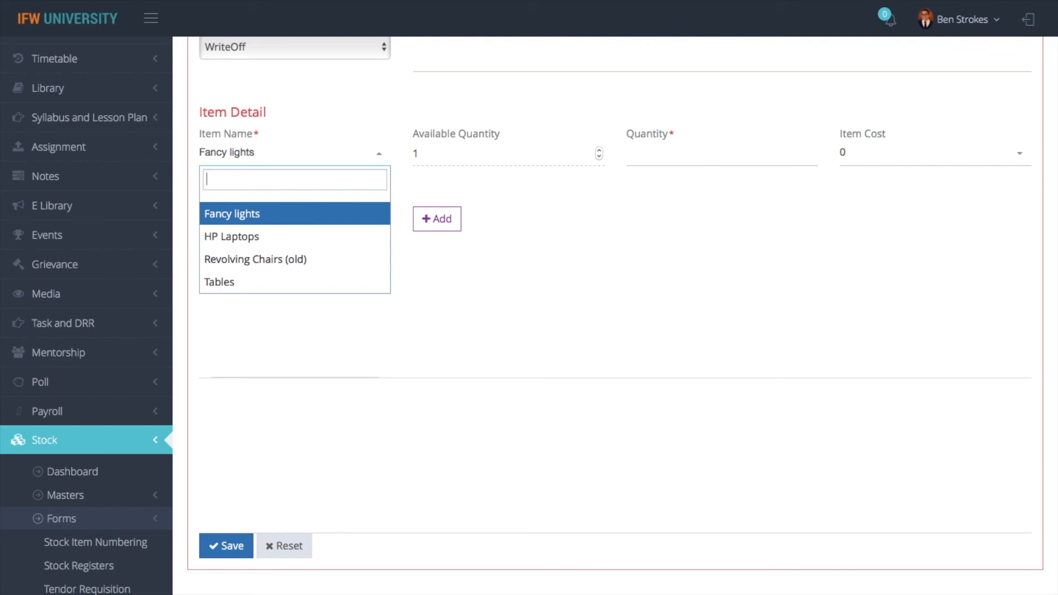
pyautogui.write('ta')
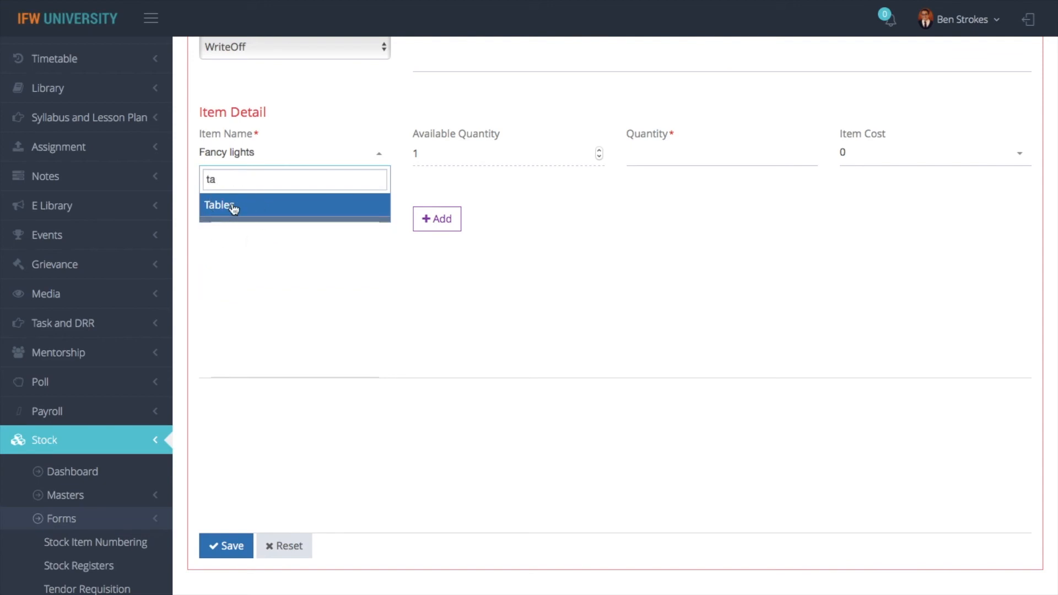
pyautogui.click(231, 207)
pyautogui.click(266, 265)
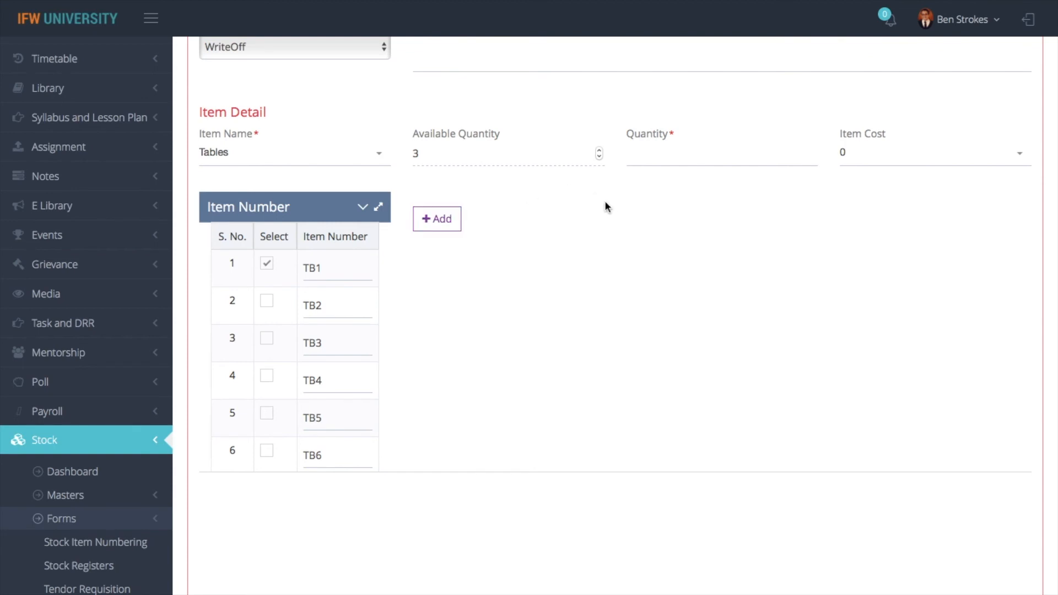
# Set status Scrap & Dump and quantity 1, then save; the approver-required error appears
pyautogui.click(315, 61)
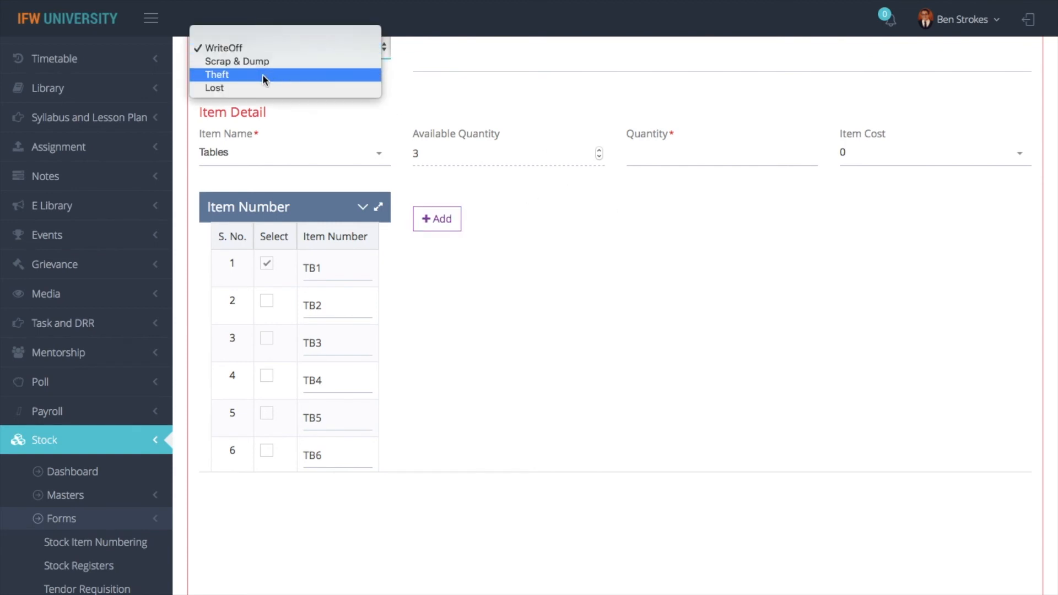
pyautogui.click(265, 63)
pyautogui.click(765, 156)
pyautogui.write('1')
pyautogui.click(876, 160)
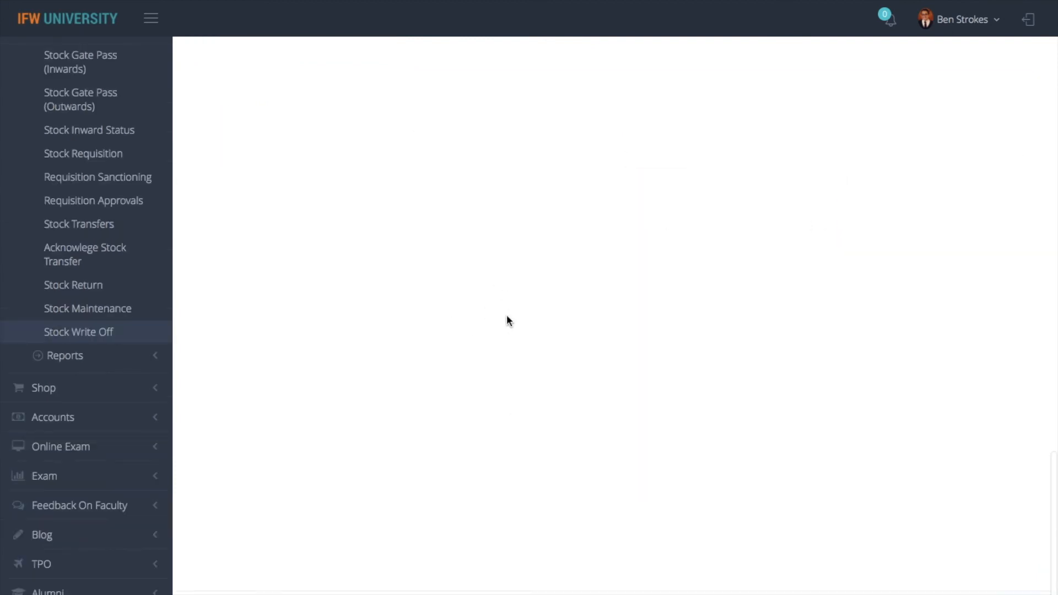
pyautogui.scroll(12, 510, 402)
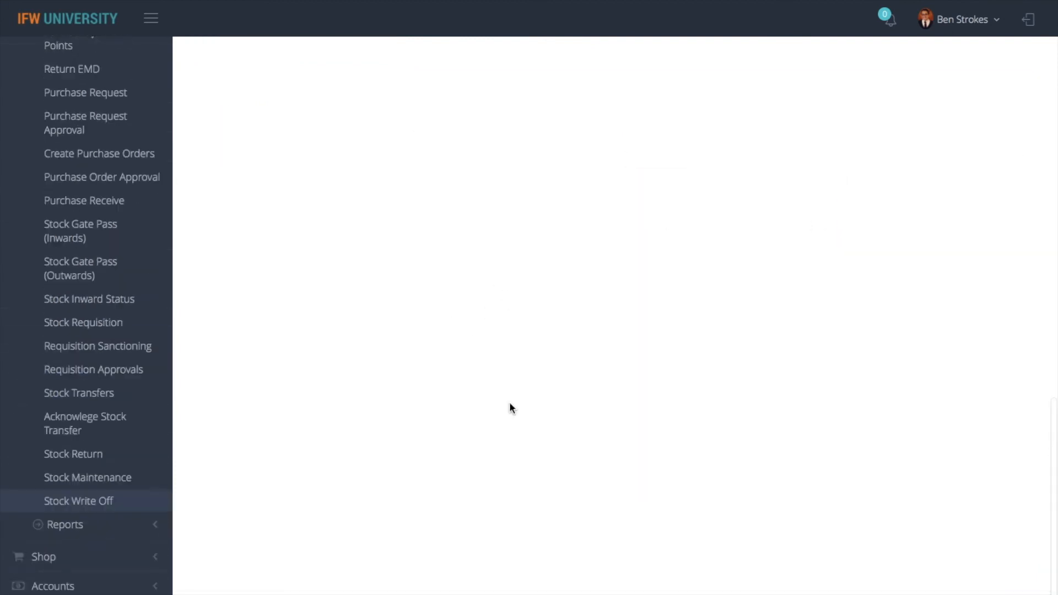
pyautogui.click(229, 551)
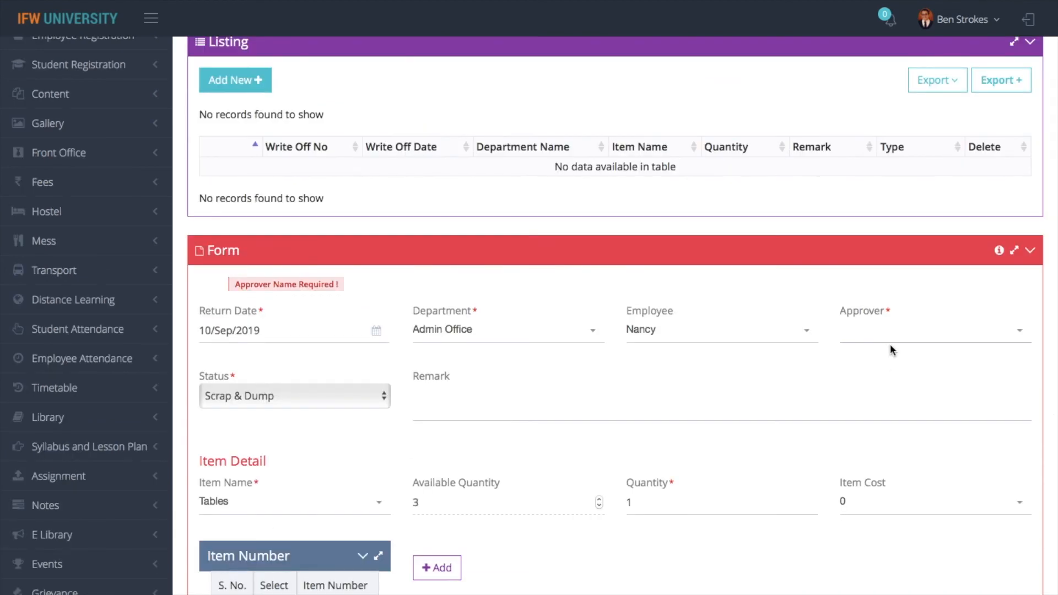
pyautogui.scroll(5, 705, 310)
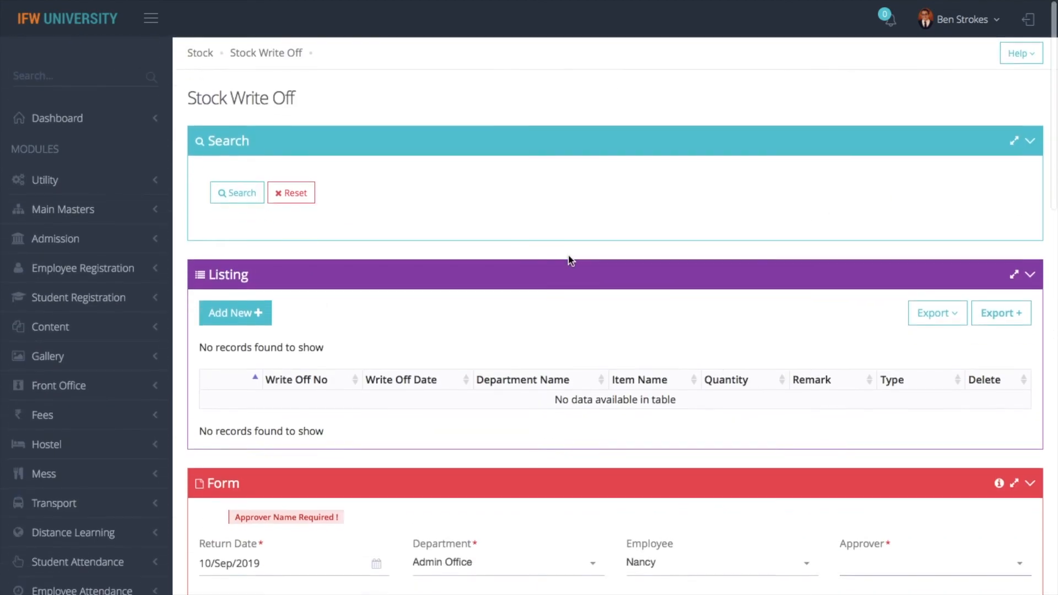
# Return to the Stock Dashboard and go to the Vendor Payments page
pyautogui.click(200, 54)
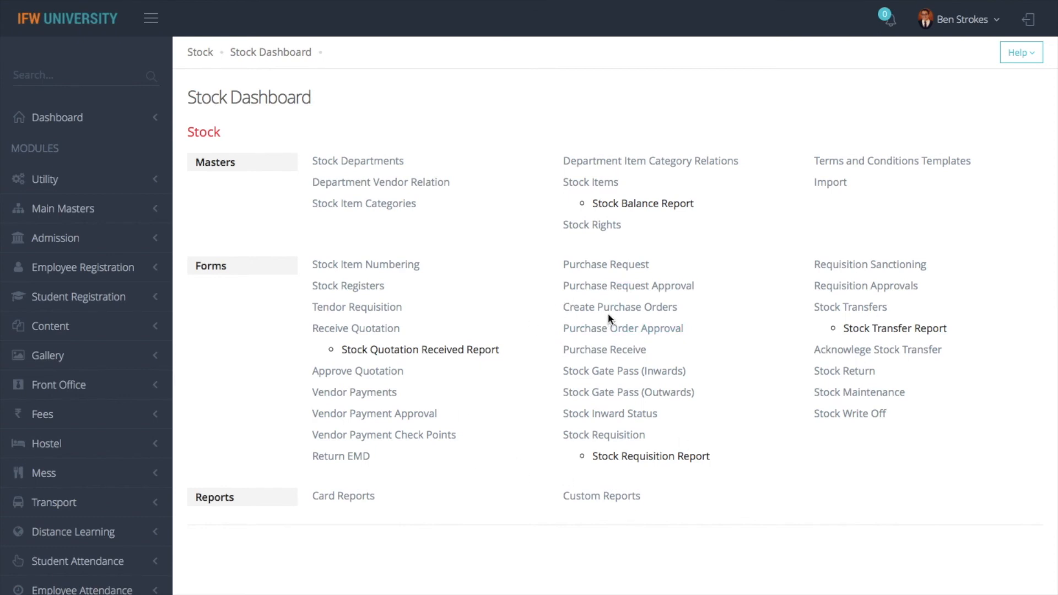
pyautogui.click(387, 392)
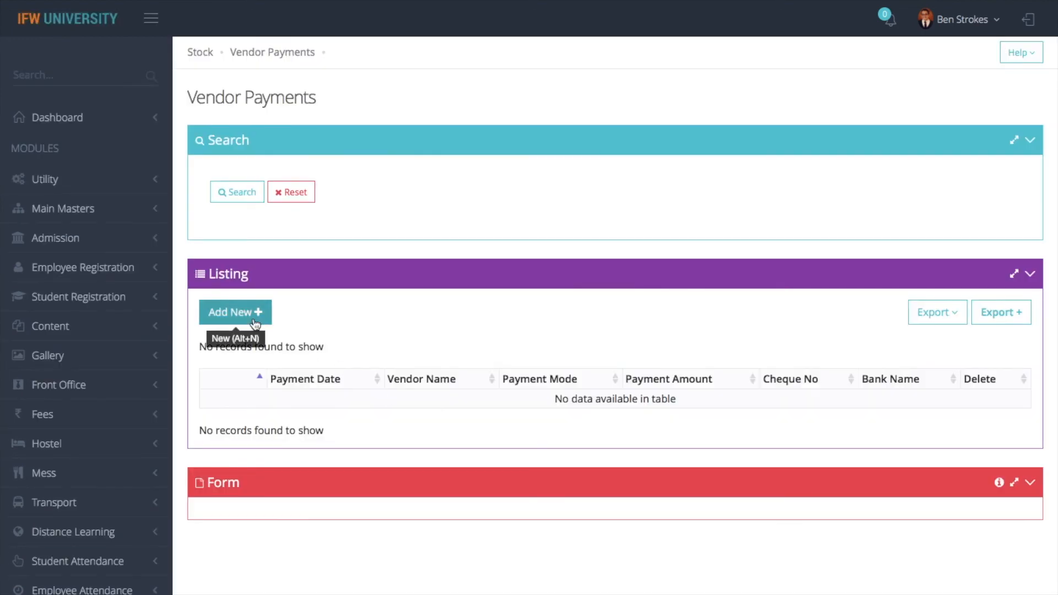
# Start a new vendor payment for ALLIED SALES AGENCIES and load bill 101
pyautogui.click(248, 312)
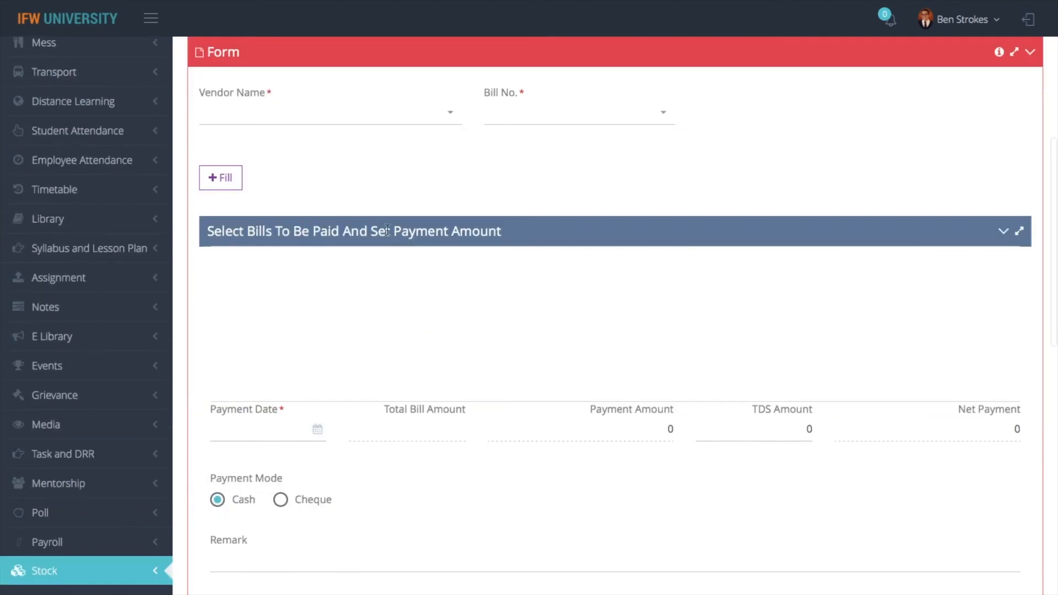
pyautogui.click(409, 122)
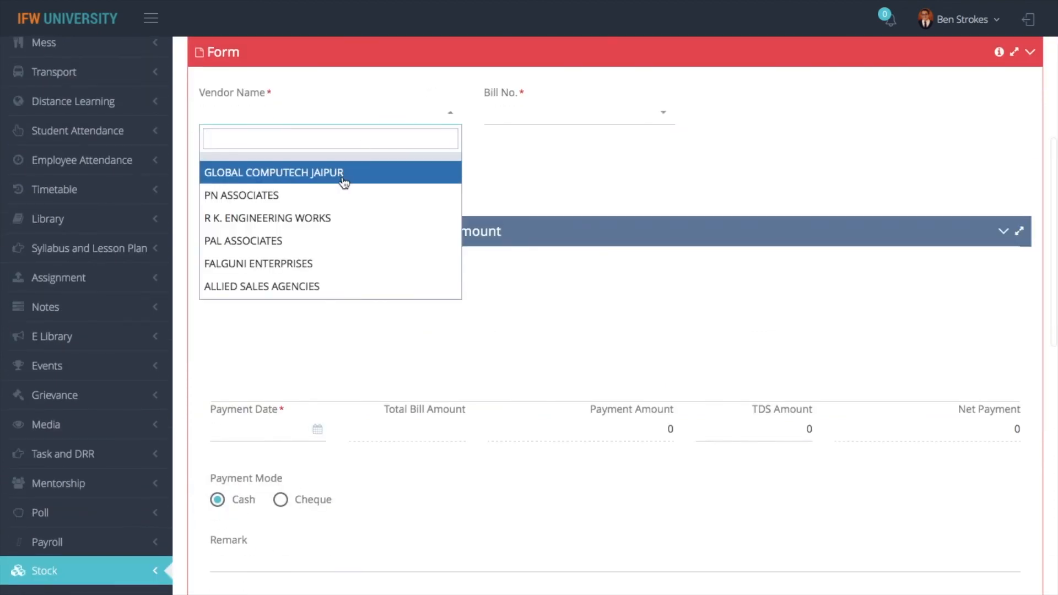
pyautogui.write('all')
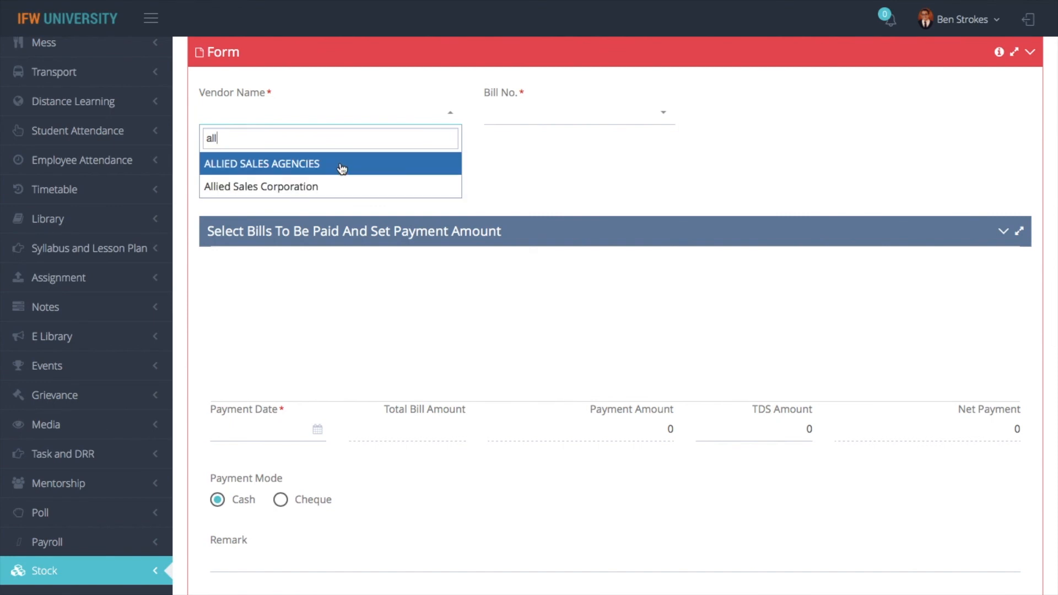
pyautogui.click(343, 166)
pyautogui.click(515, 127)
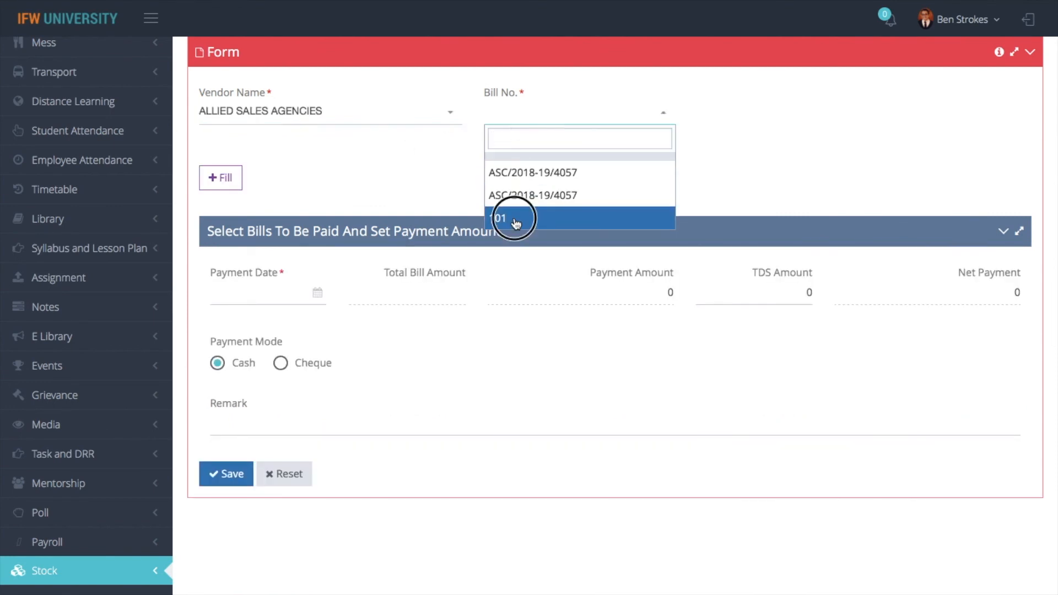
pyautogui.click(515, 220)
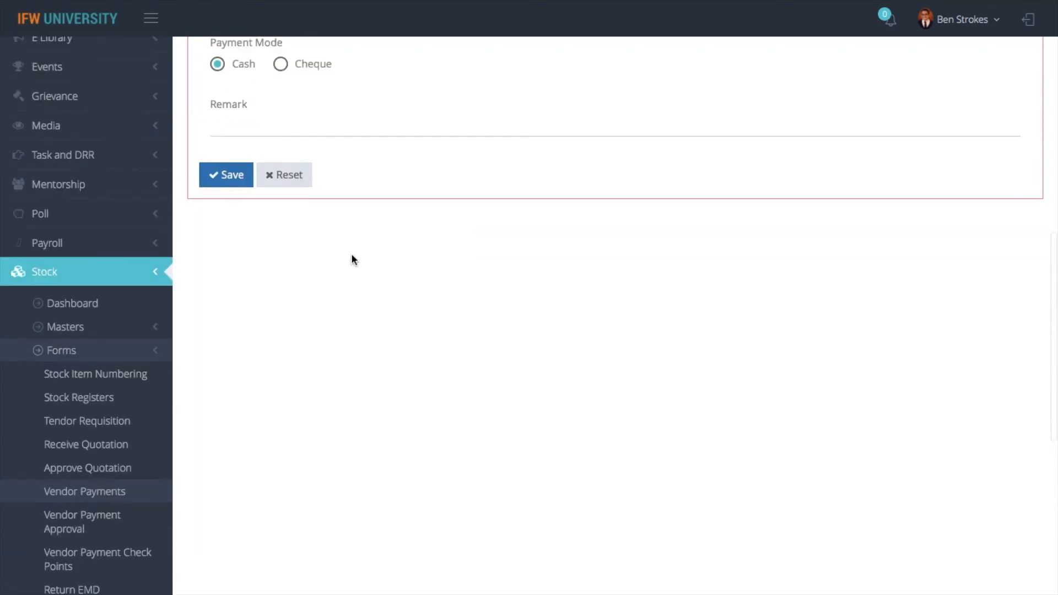
pyautogui.scroll(3, 352, 253)
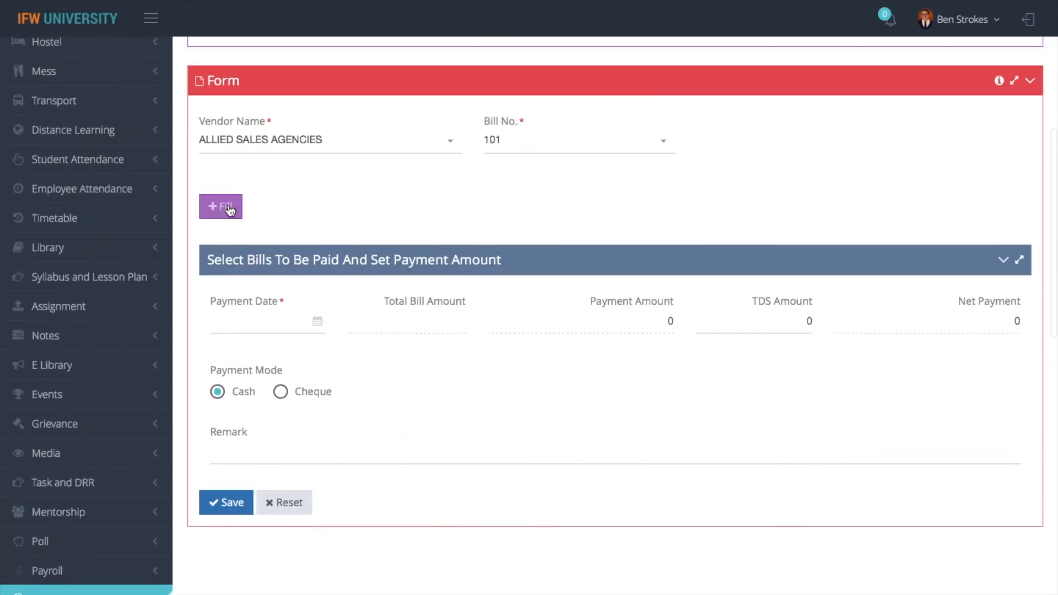
pyautogui.click(222, 205)
# Tick bill 101 and enter 240000 as its current payment
pyautogui.click(274, 289)
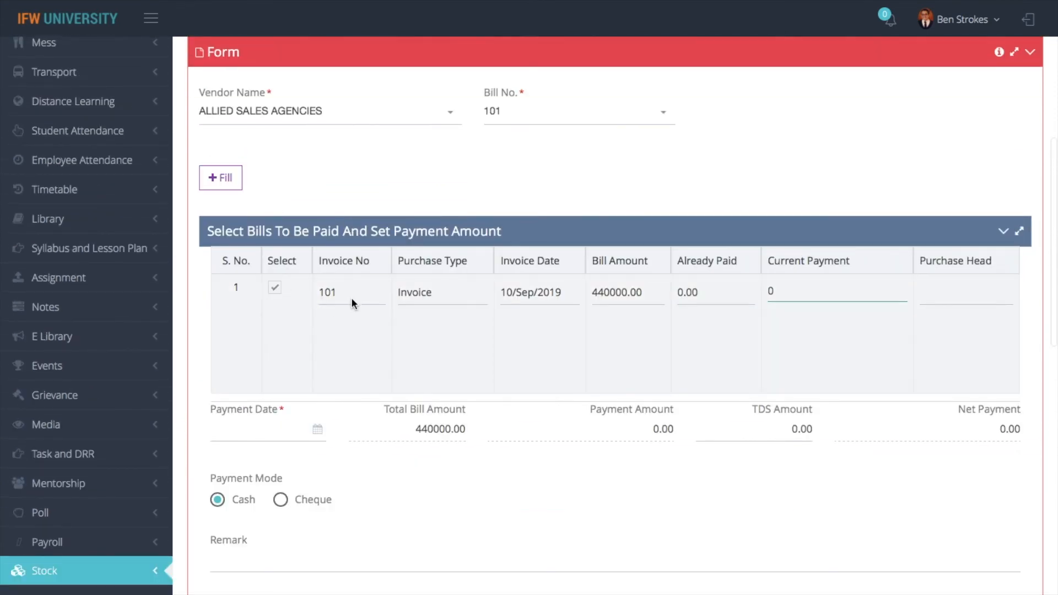
pyautogui.click(231, 436)
pyautogui.click(706, 442)
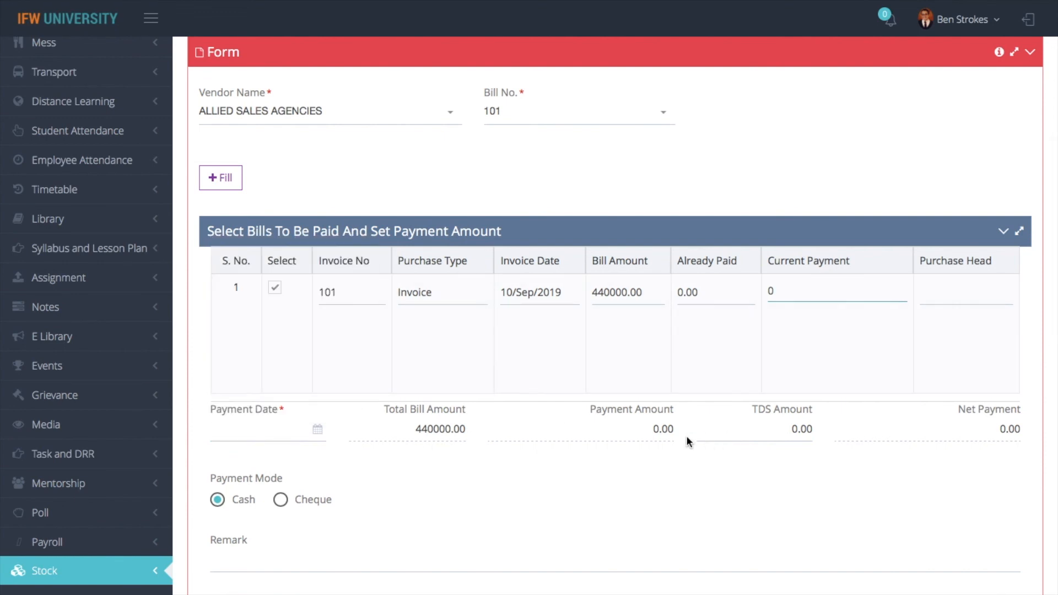
pyautogui.press('BackSpace')
pyautogui.write('240000')
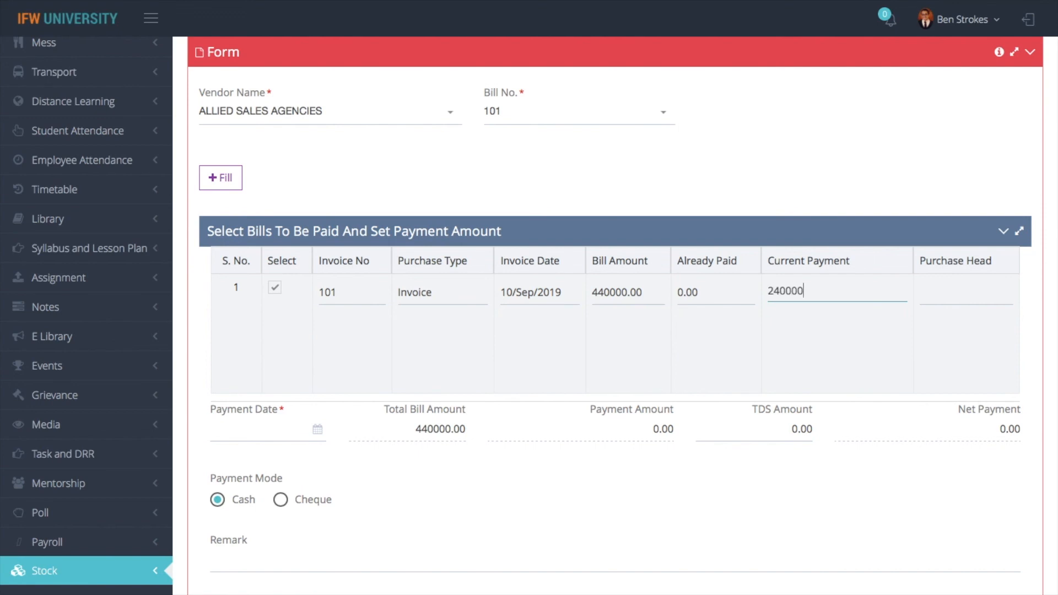
pyautogui.scroll(10, 541, 248)
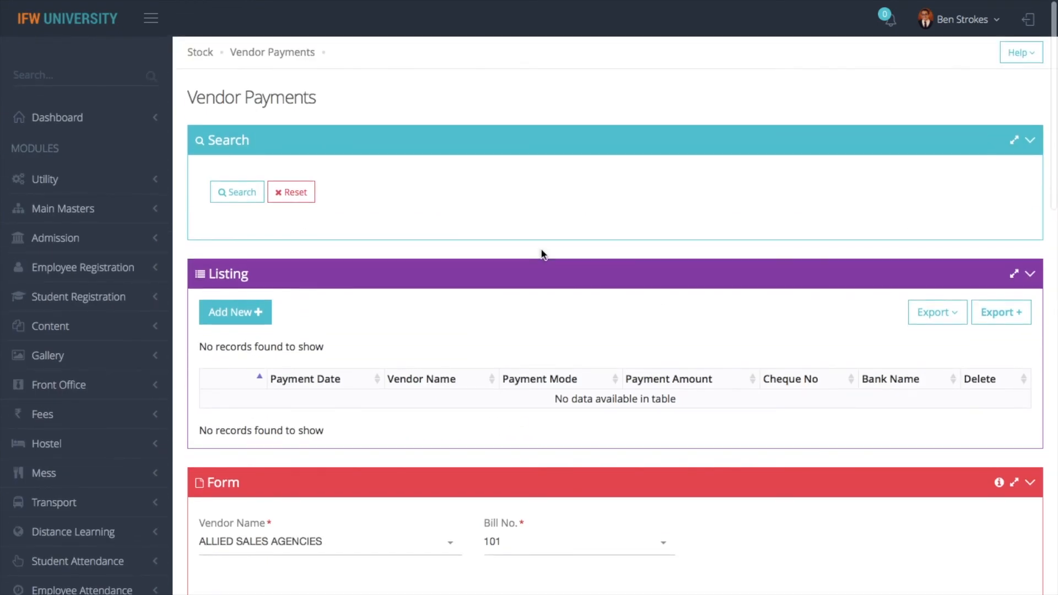
pyautogui.scroll(-8, 213, 82)
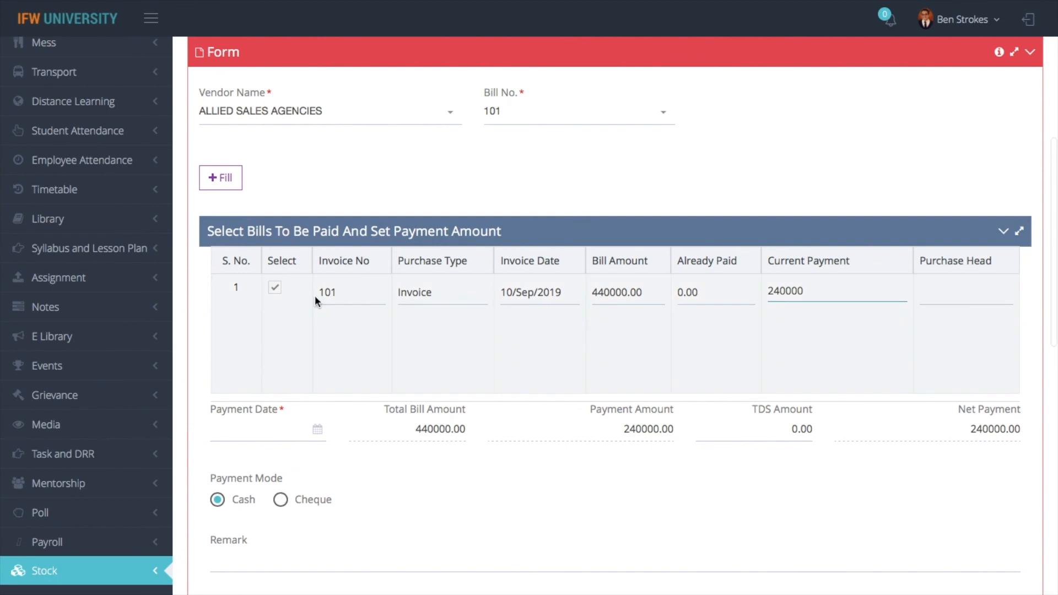
pyautogui.scroll(8, 324, 286)
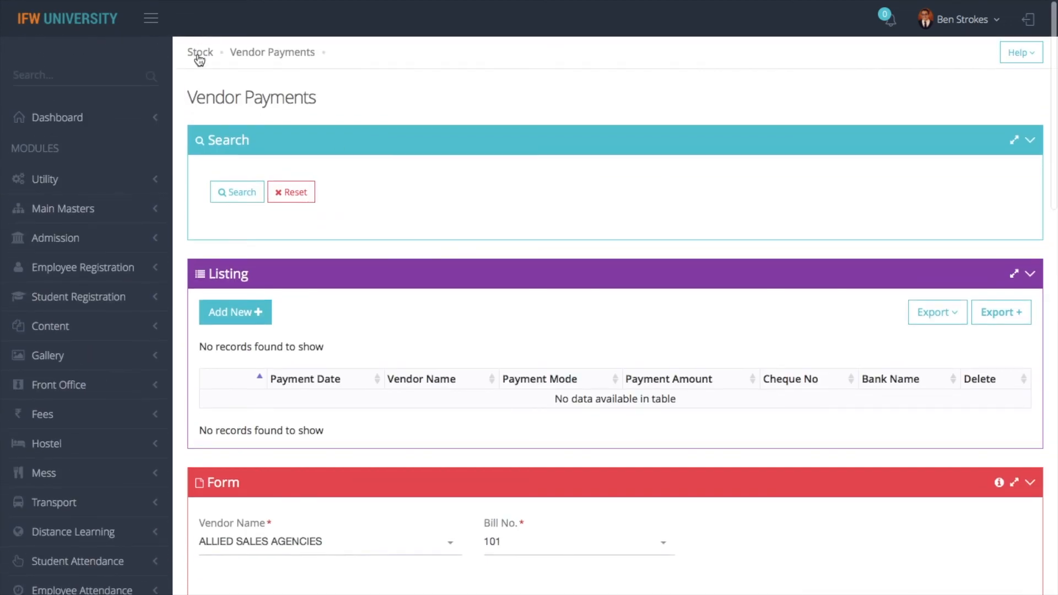
pyautogui.click(198, 55)
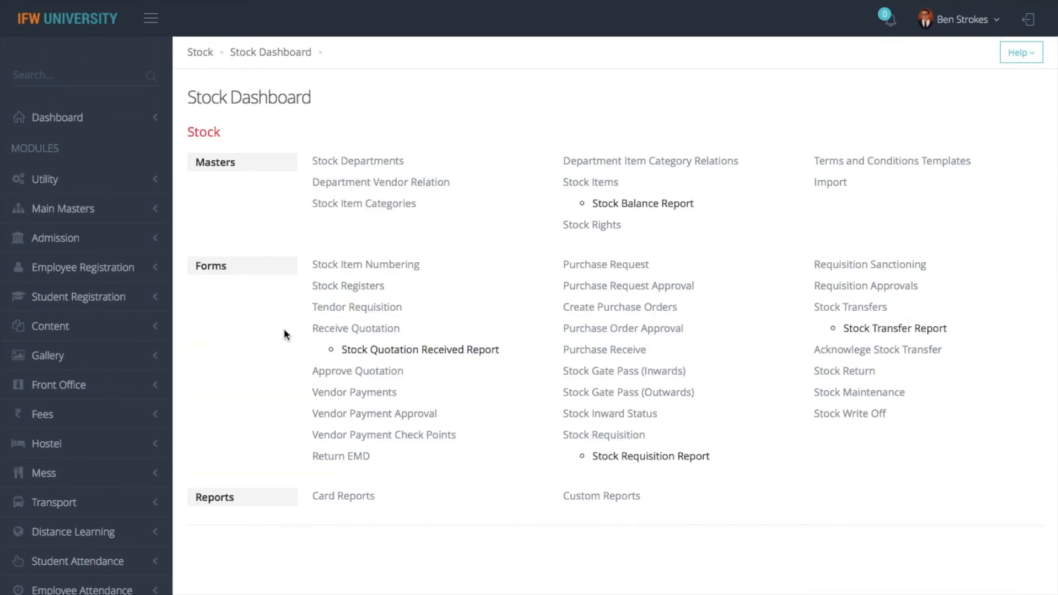
# Start a new Vendor Payment Approval entry for the Admin Office department
pyautogui.click(359, 435)
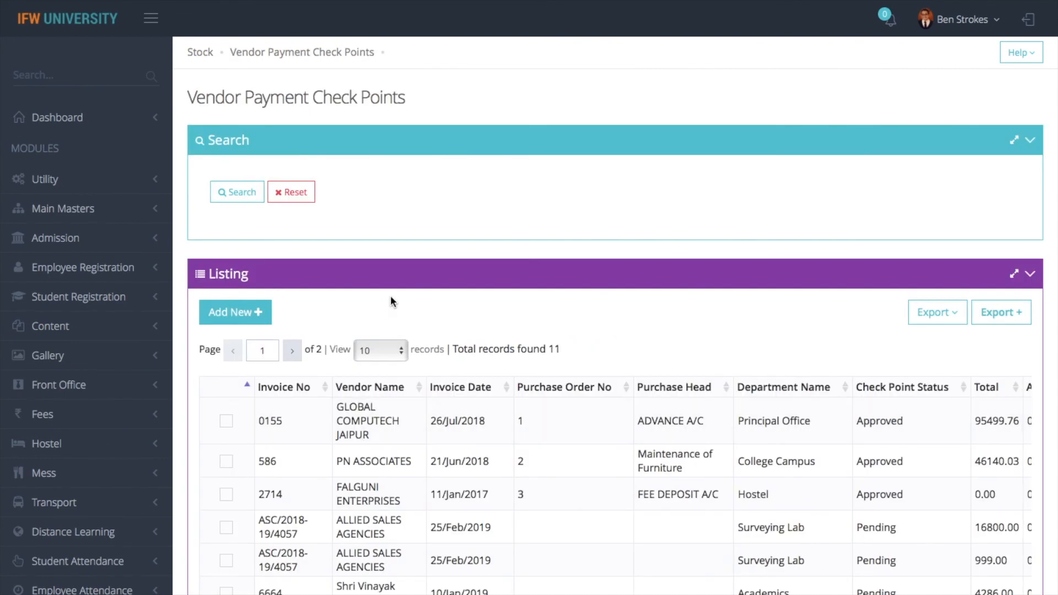
pyautogui.click(200, 52)
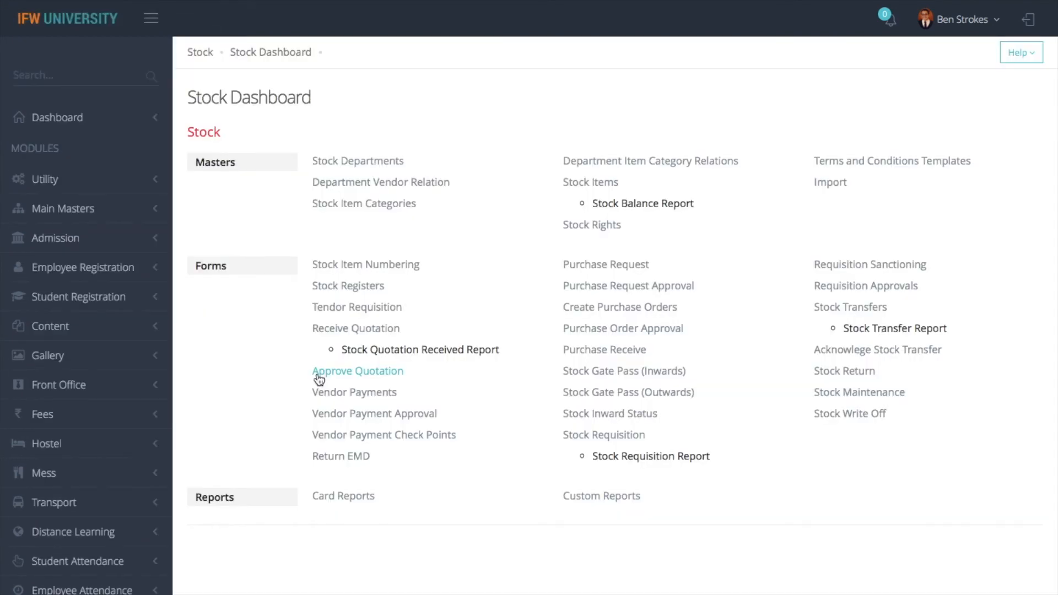
pyautogui.click(362, 419)
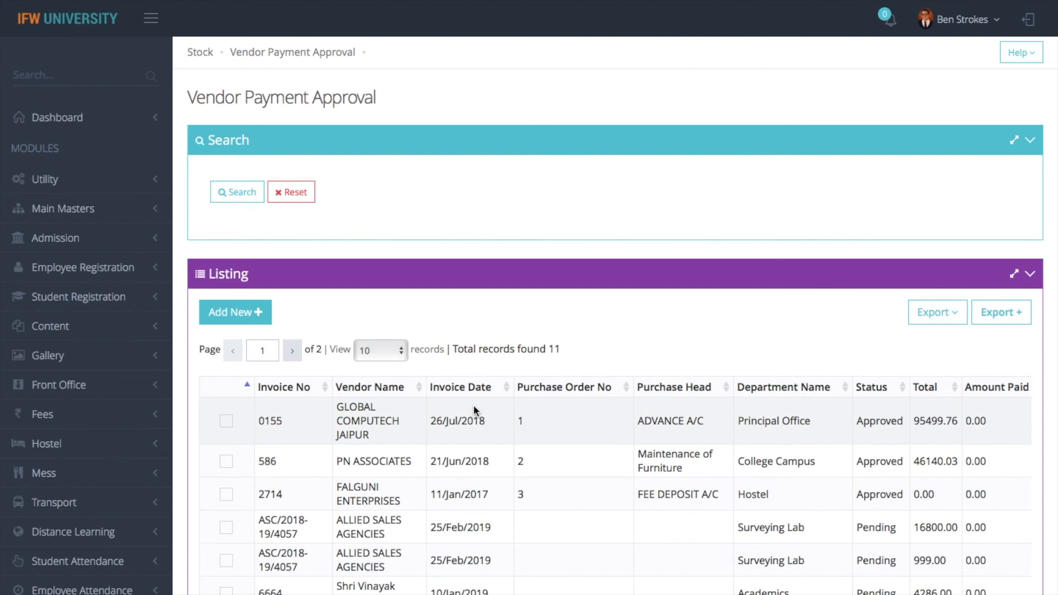
pyautogui.click(263, 310)
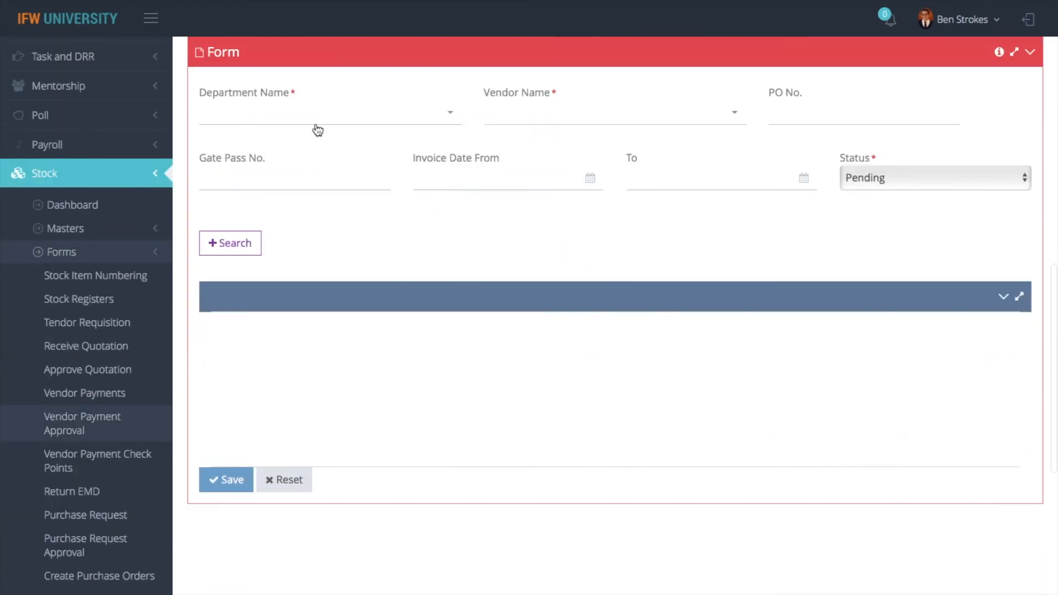
pyautogui.click(319, 126)
pyautogui.write('admin')
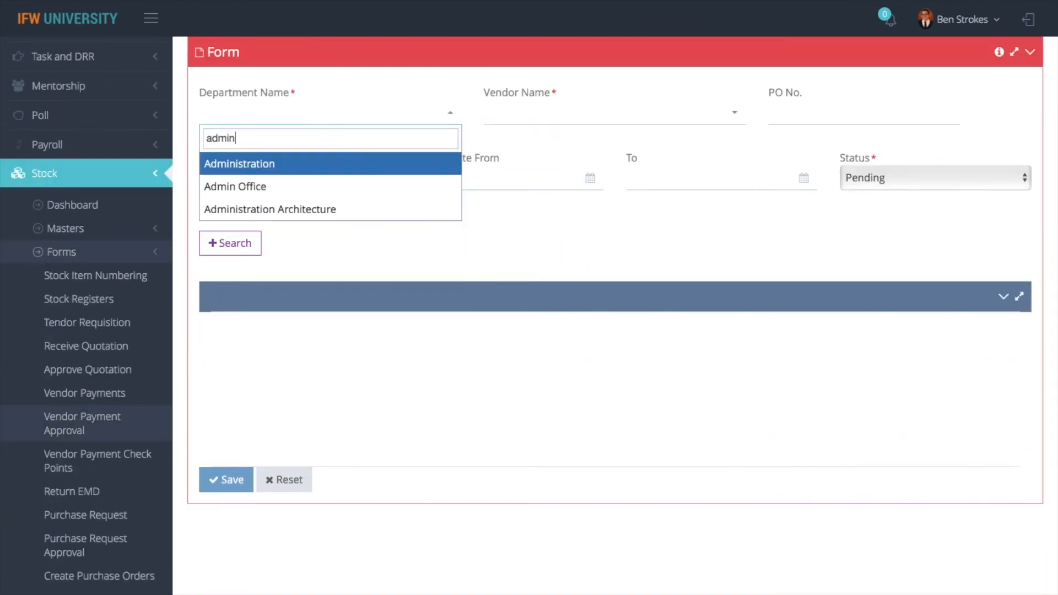
pyautogui.click(289, 186)
# Filter the approval by vendor ALLIED SALES AGENCIES and PO No. 4
pyautogui.click(532, 118)
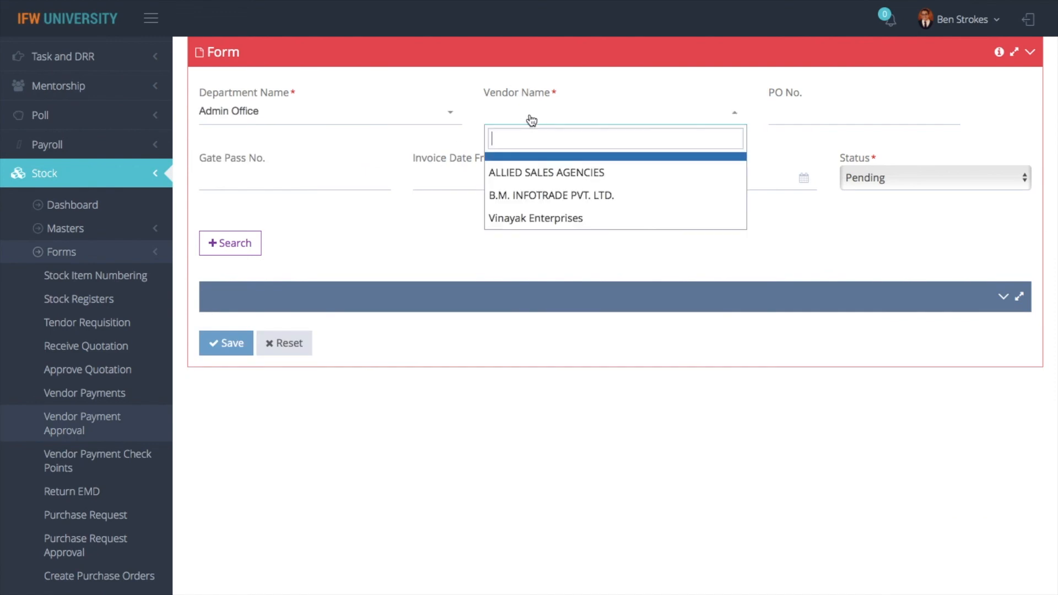
pyautogui.click(534, 178)
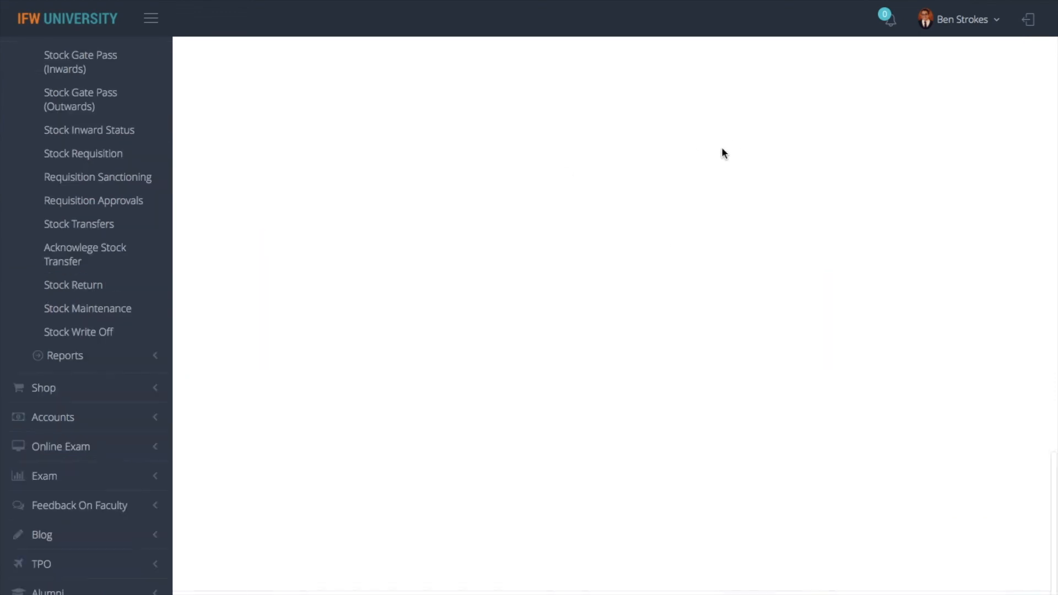
pyautogui.scroll(10, 663, 239)
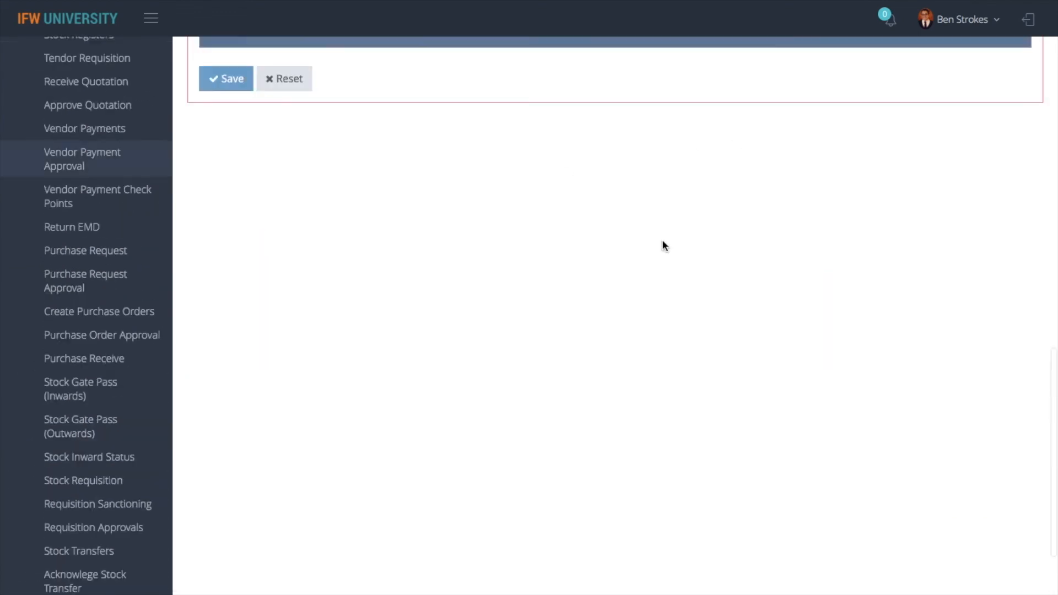
pyautogui.scroll(1, 664, 245)
pyautogui.click(768, 150)
pyautogui.write('4')
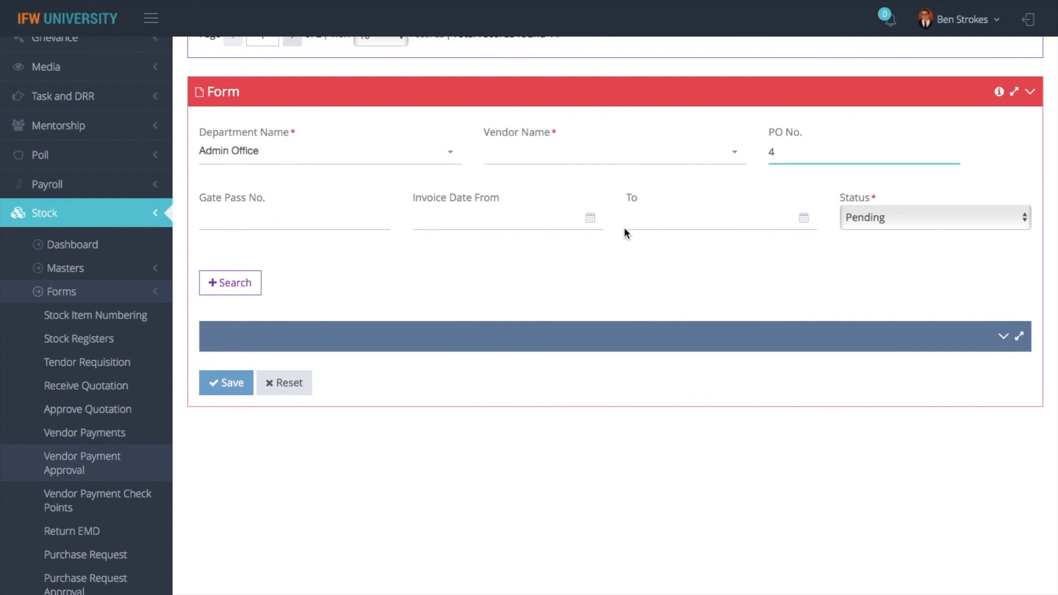
# Search pending bills and approve the 440000.00 bill 101, confirming the approval
pyautogui.click(256, 262)
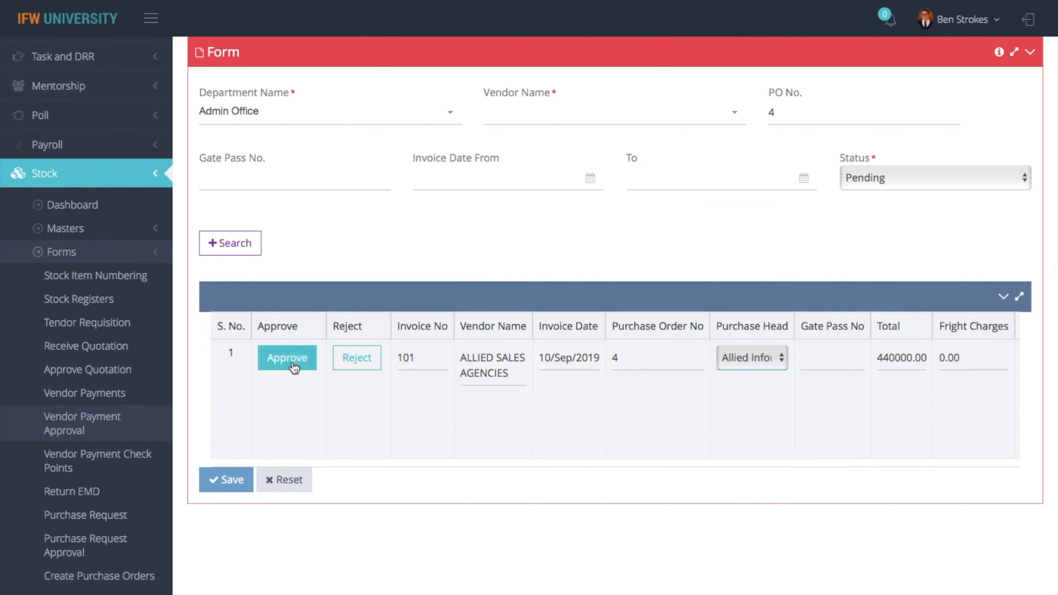
pyautogui.click(294, 367)
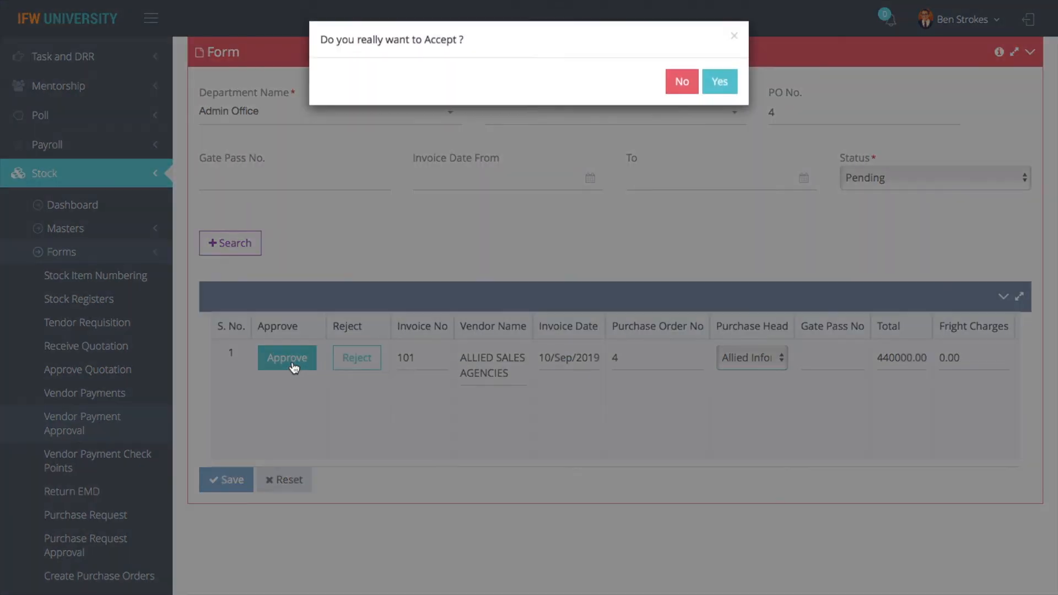
pyautogui.click(721, 86)
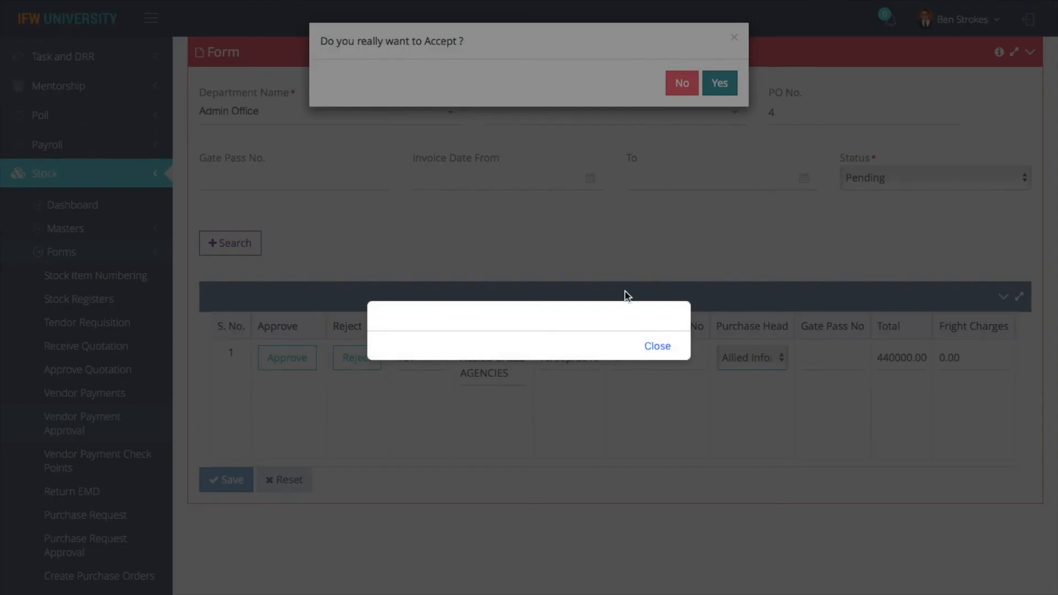
pyautogui.click(662, 347)
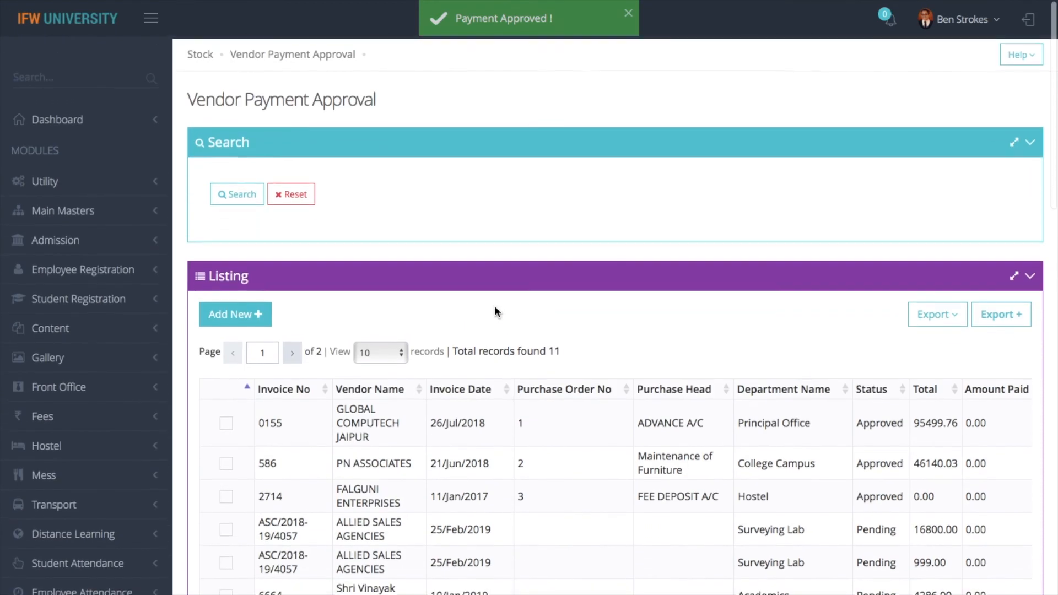
# Create a fresh vendor payment for ALLIED SALES AGENCIES with bill 101 loaded
pyautogui.click(200, 53)
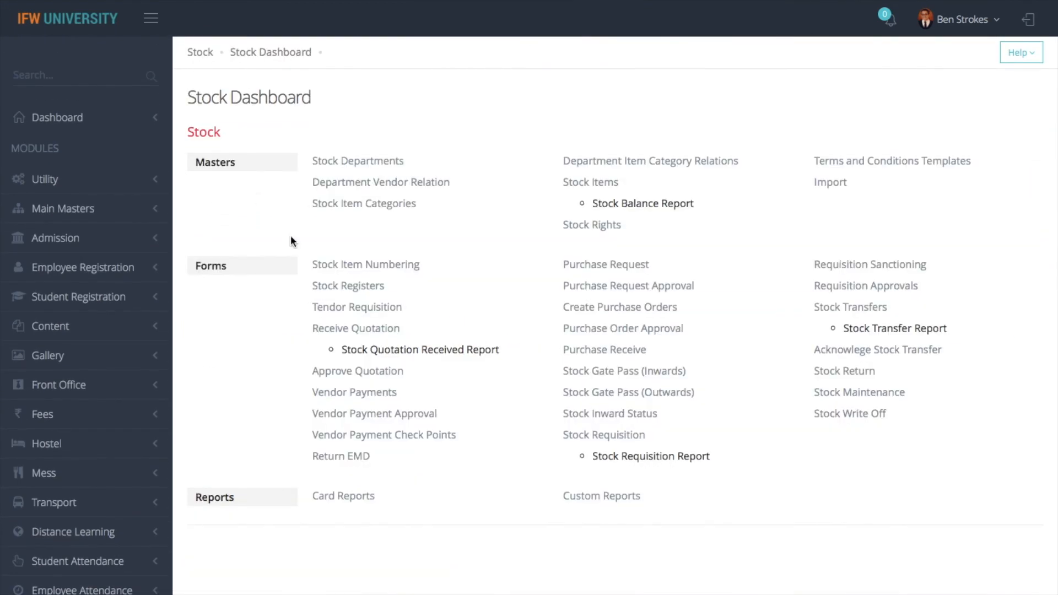
pyautogui.click(378, 394)
pyautogui.click(235, 312)
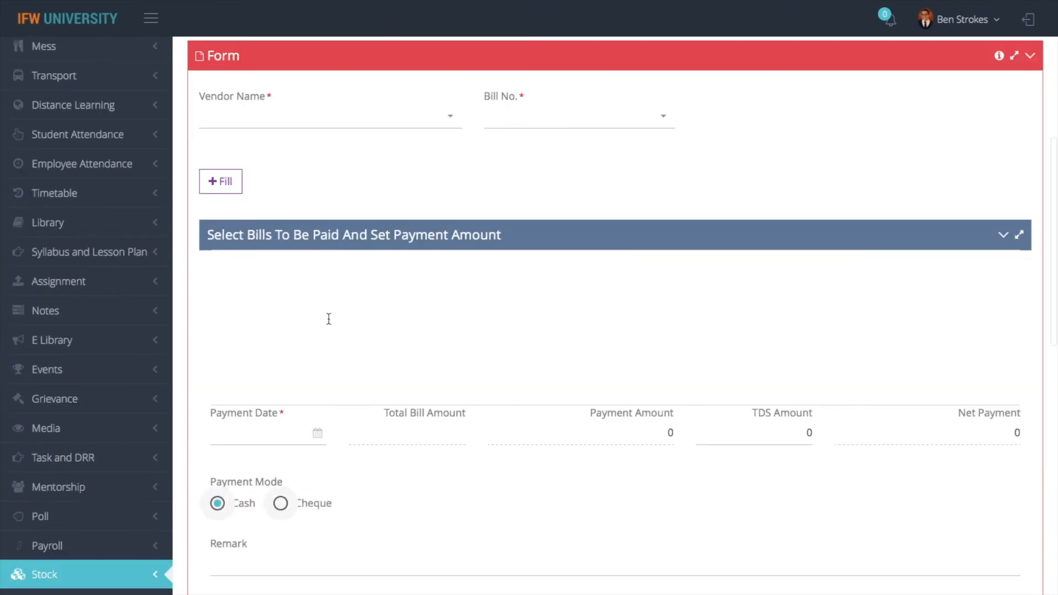
pyautogui.click(359, 128)
pyautogui.write('alli')
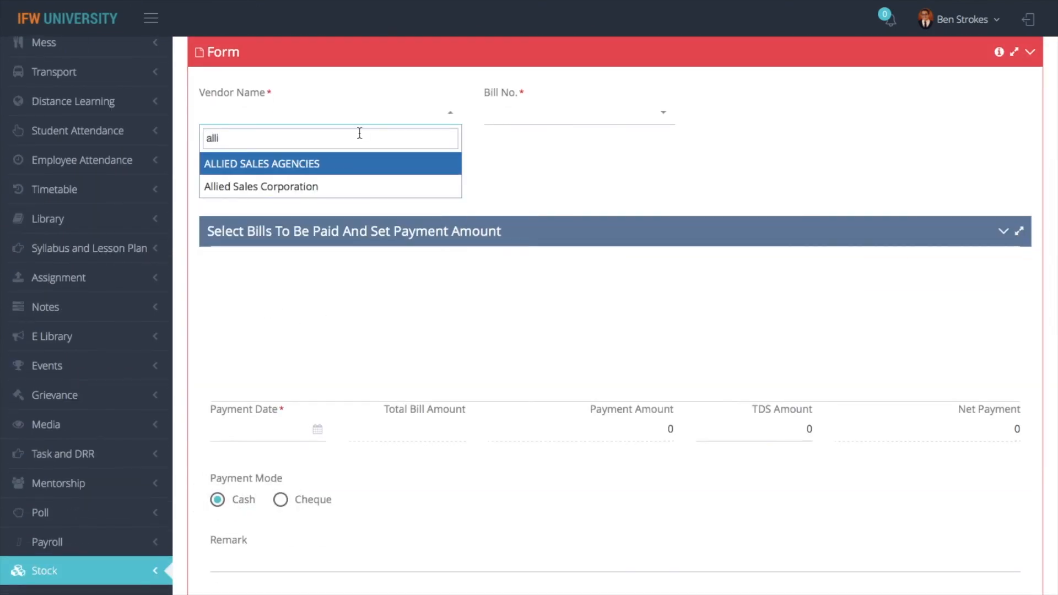
pyautogui.click(303, 164)
pyautogui.click(515, 118)
pyautogui.click(514, 218)
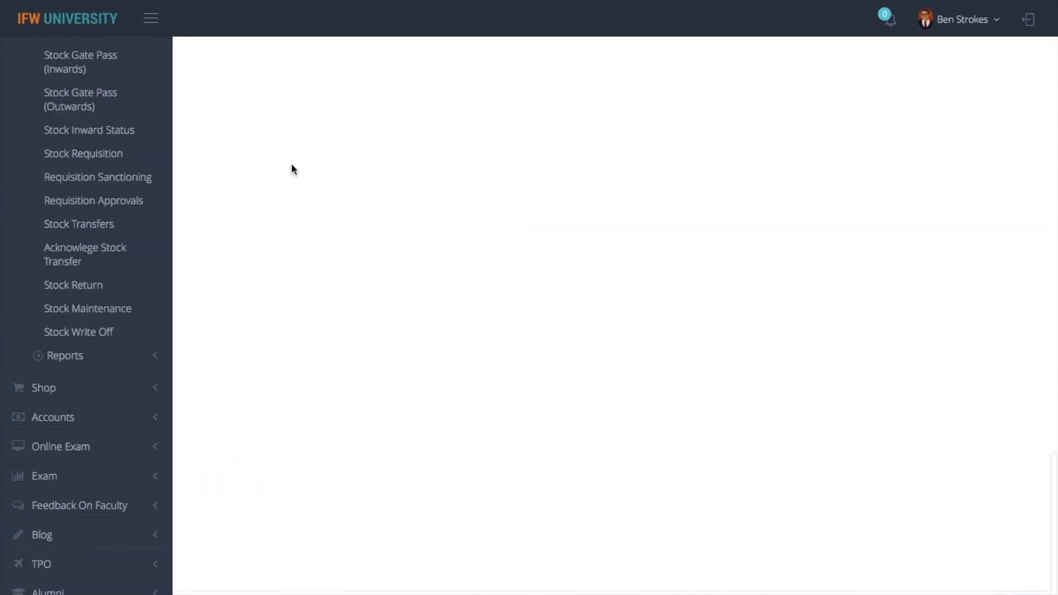
pyautogui.scroll(10, 293, 169)
pyautogui.scroll(8, 291, 163)
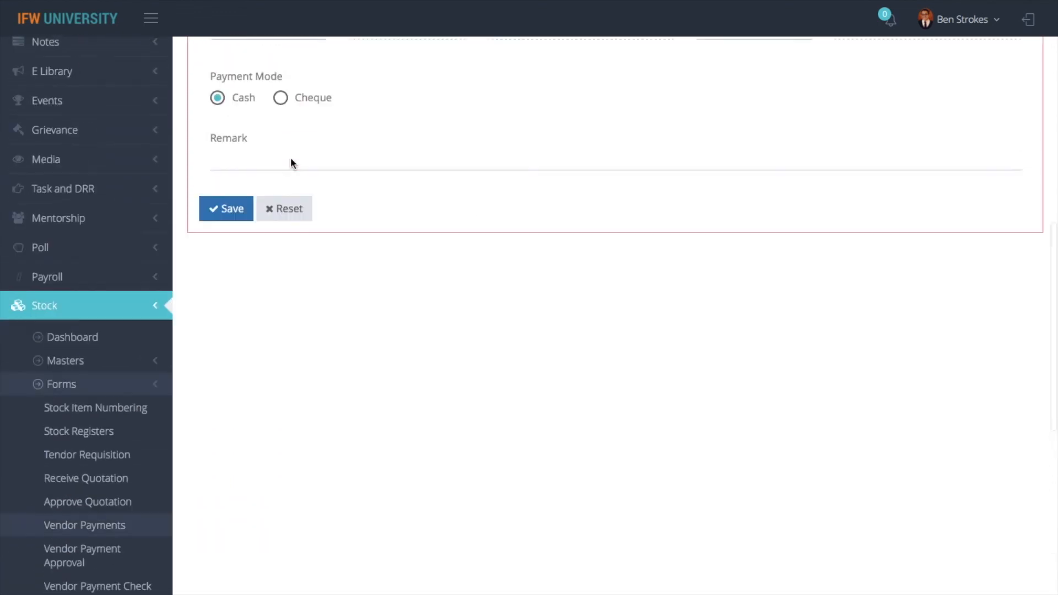
pyautogui.click(221, 231)
# Tick bill 101, date it 10/Sep/2019, pay 240000 and save the payment
pyautogui.scroll(-1, 221, 230)
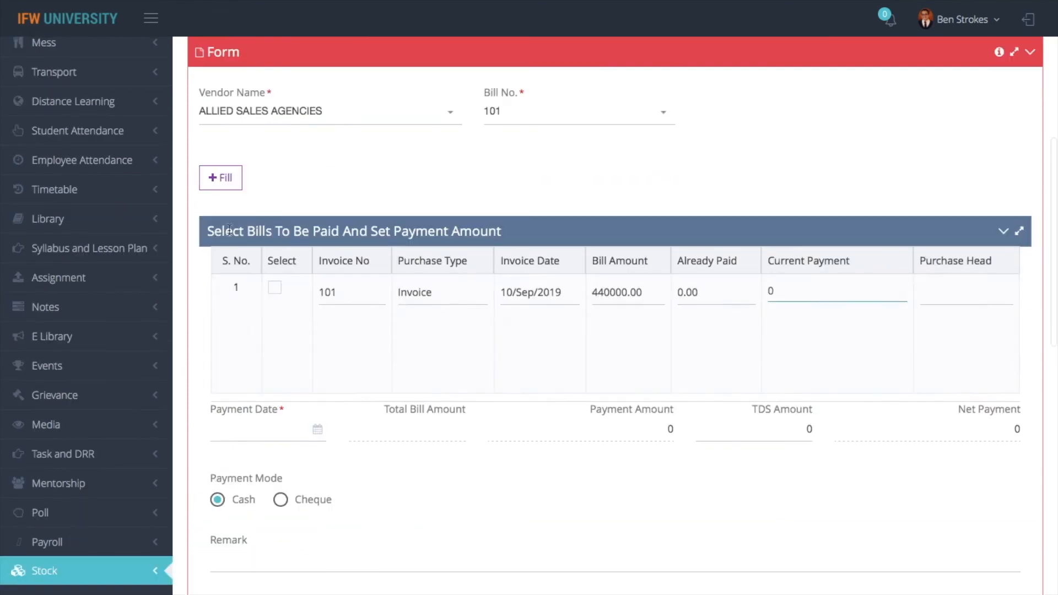
pyautogui.click(277, 289)
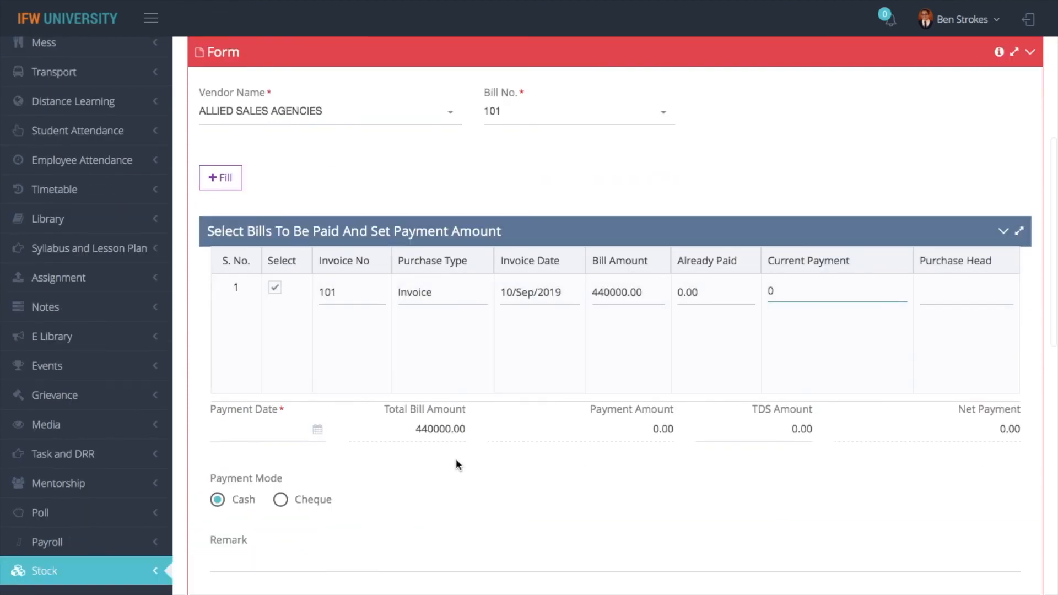
pyautogui.click(277, 433)
pyautogui.click(271, 339)
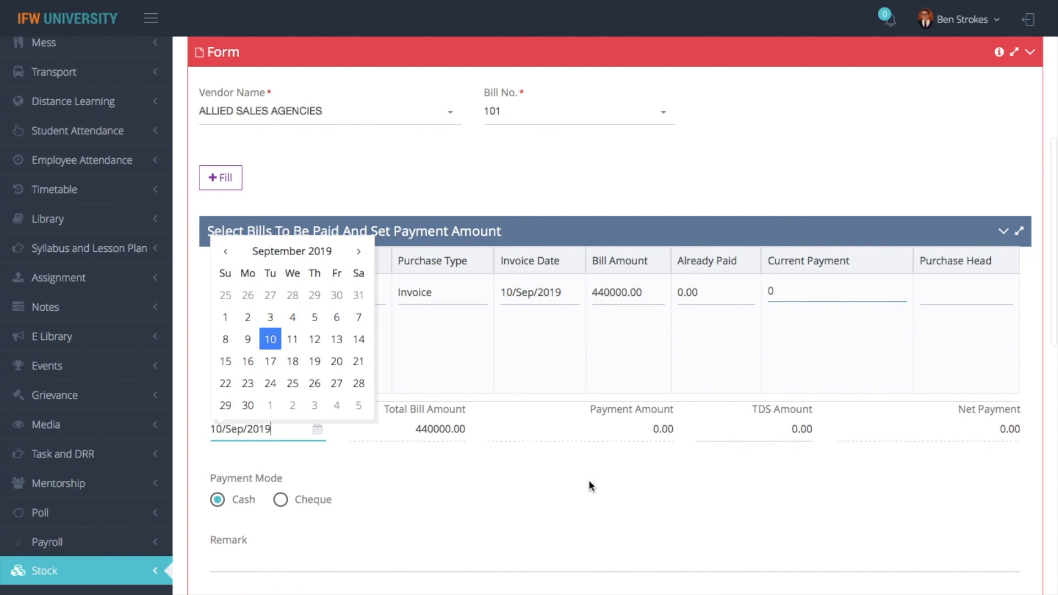
pyautogui.click(802, 293)
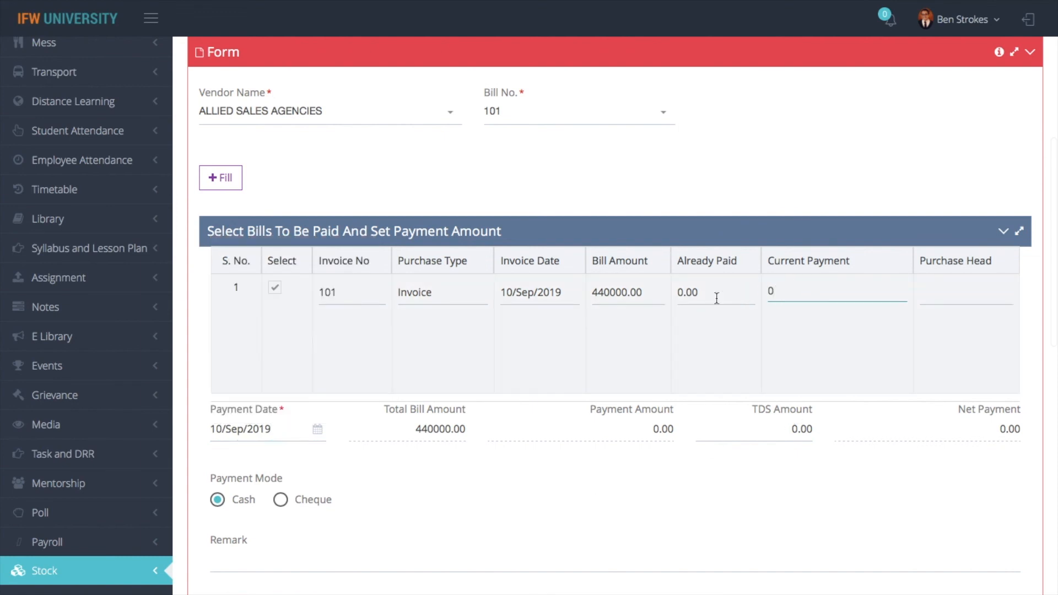
pyautogui.write('240000')
pyautogui.click(677, 409)
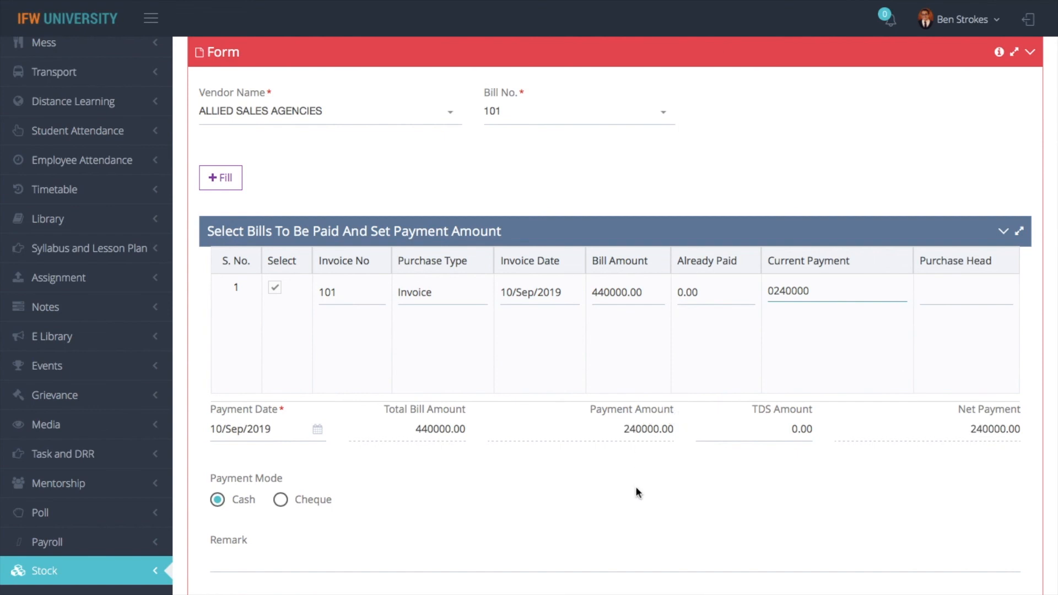
pyautogui.scroll(-1, 497, 479)
pyautogui.scroll(-2, 468, 479)
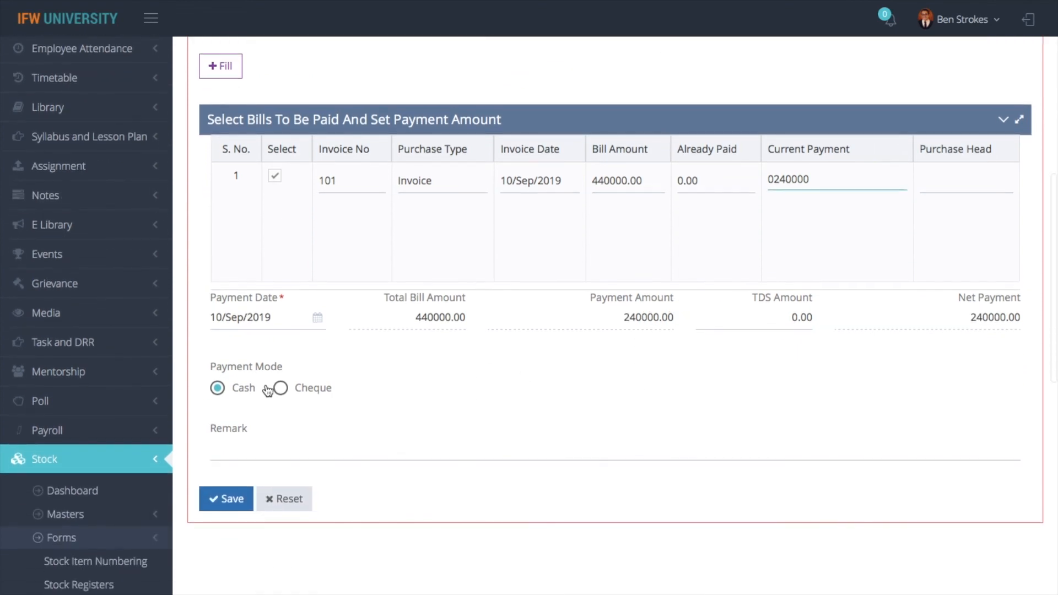
pyautogui.click(231, 503)
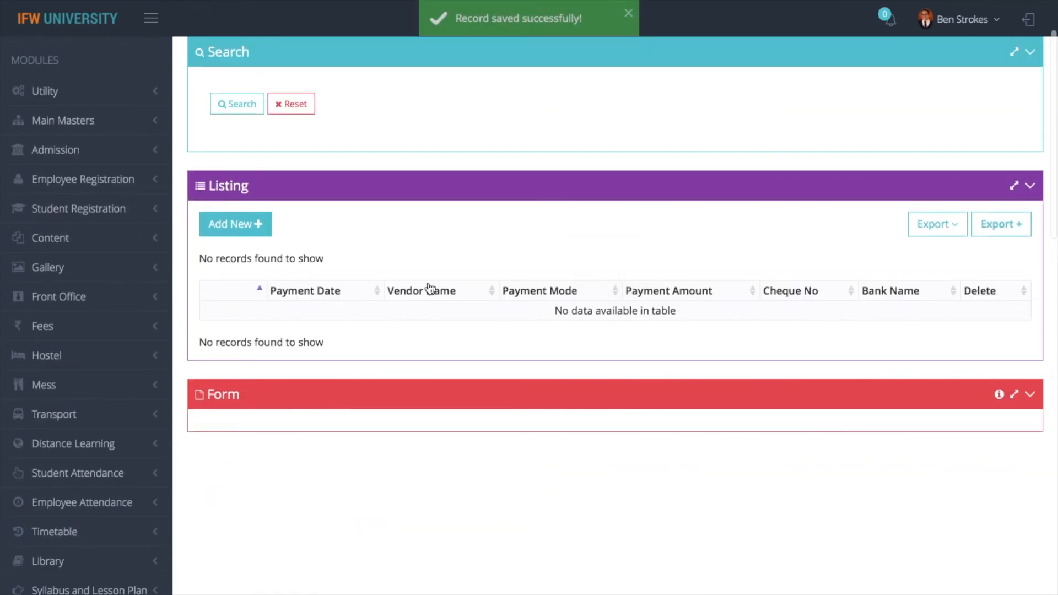
pyautogui.scroll(2, 428, 269)
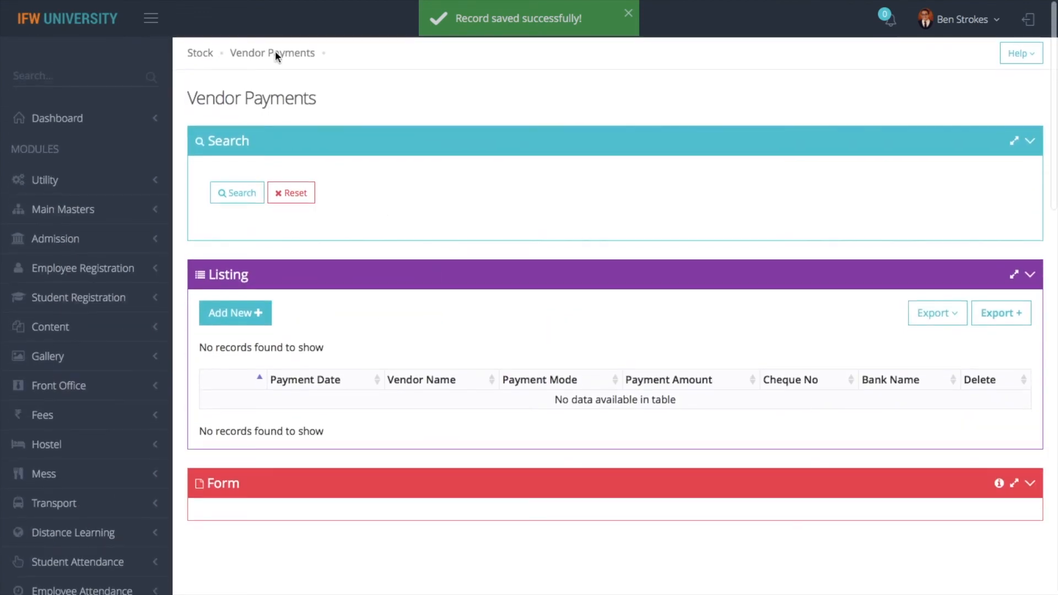
pyautogui.click(209, 56)
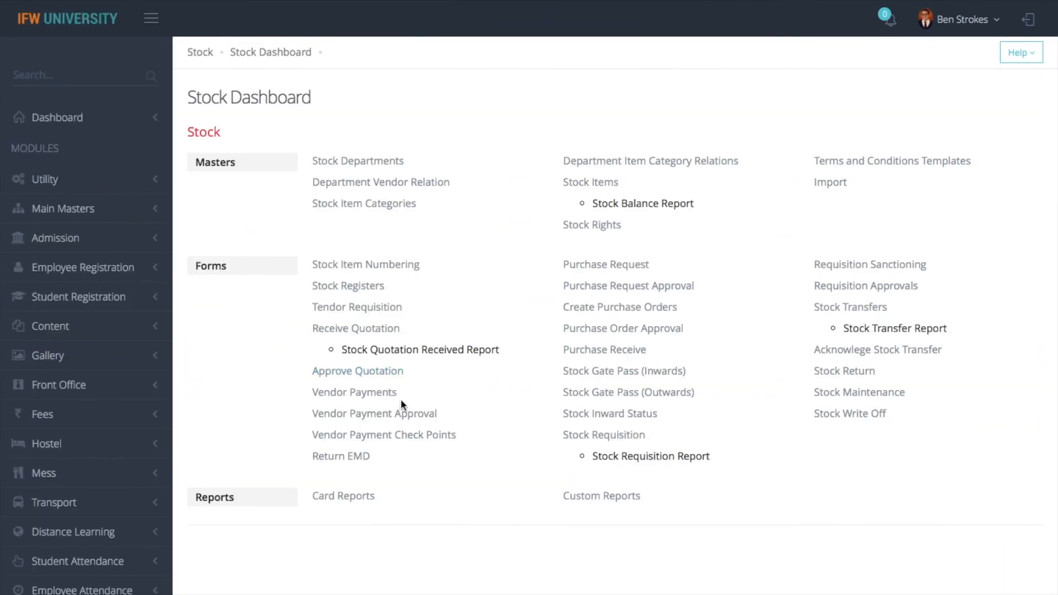
# Open Vendor Payment Check Points and show 20 records per page
pyautogui.click(381, 439)
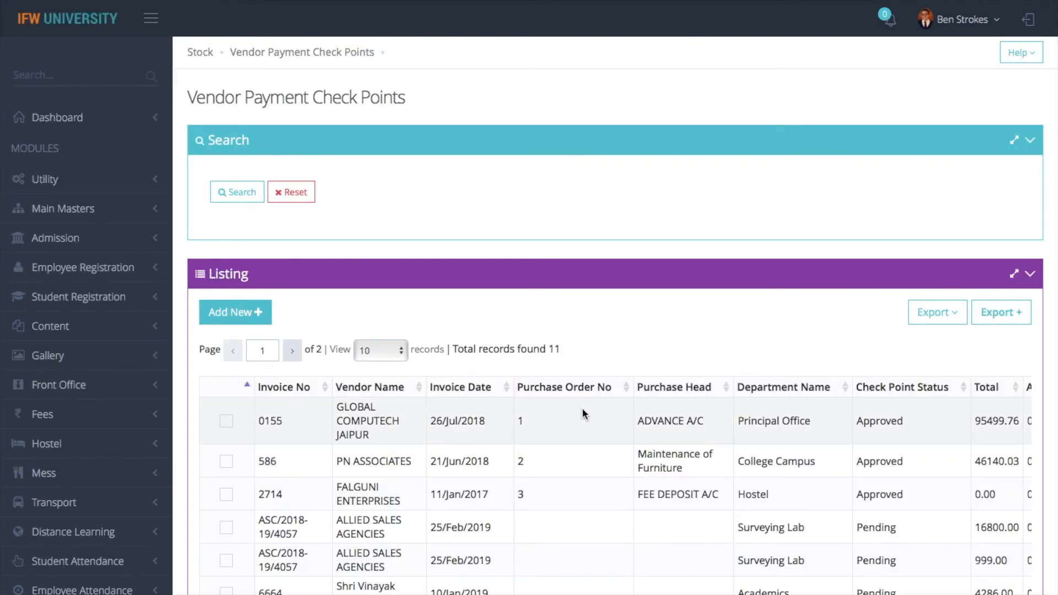
pyautogui.scroll(-6, 583, 410)
pyautogui.scroll(-1, 583, 412)
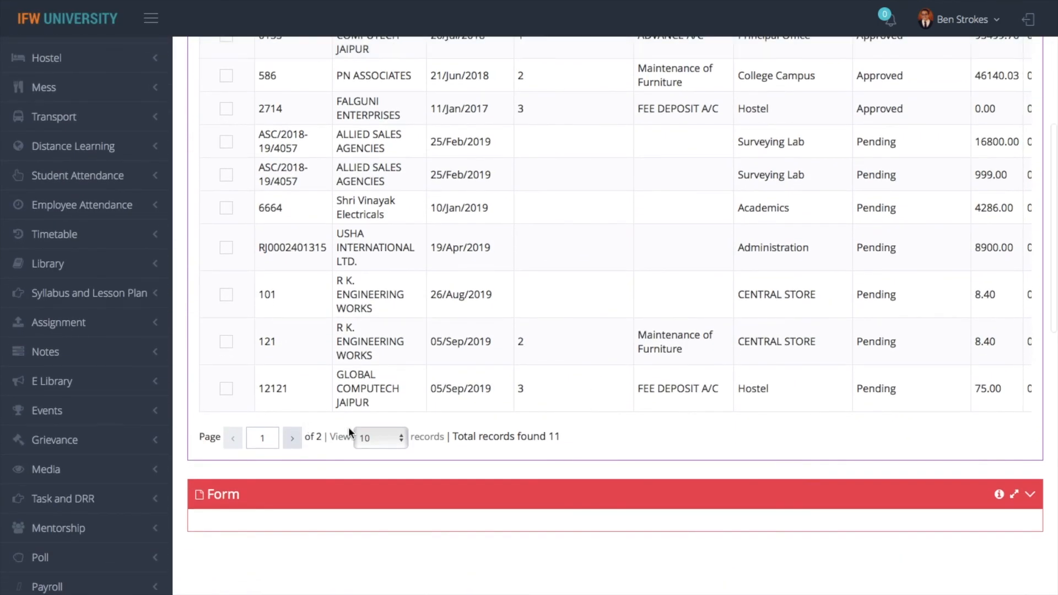
pyautogui.click(378, 437)
pyautogui.click(375, 457)
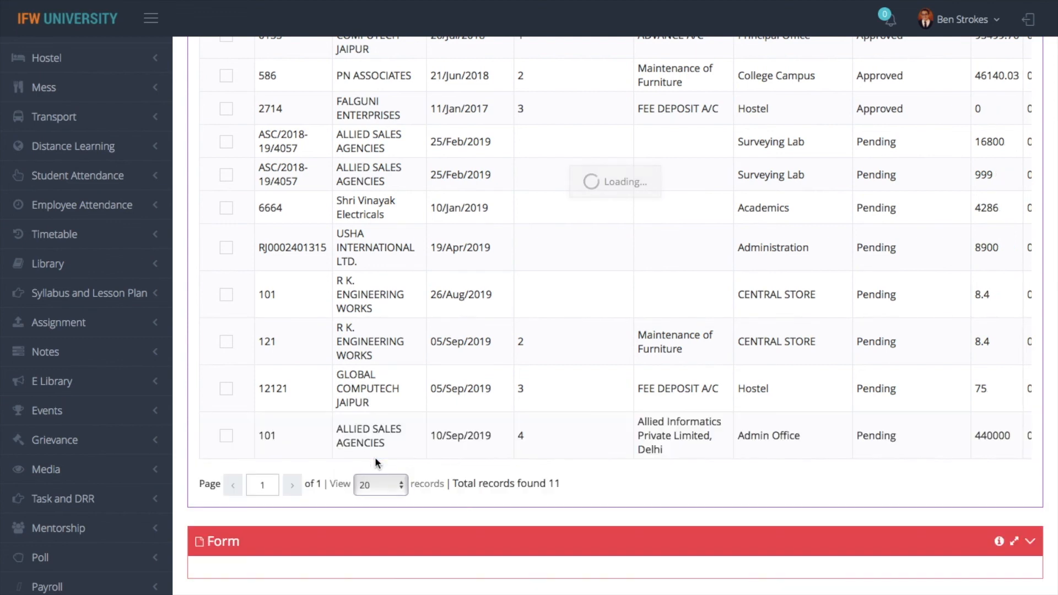
# Review the still-Pending Allied Sales Agencies invoice 101, then go to Card Reports
pyautogui.click(225, 436)
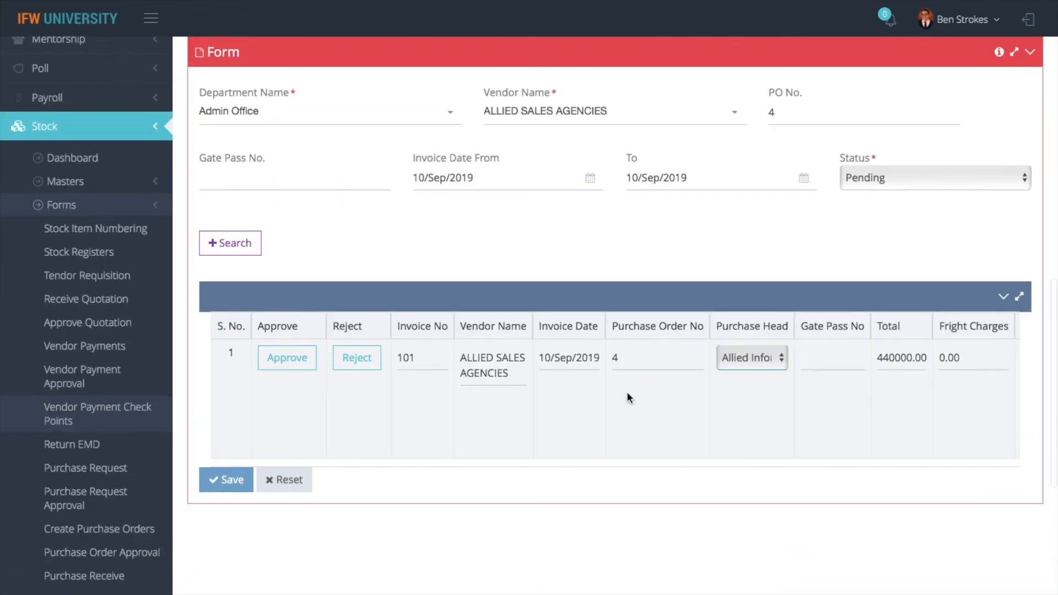
pyautogui.hscroll(10, 659, 422)
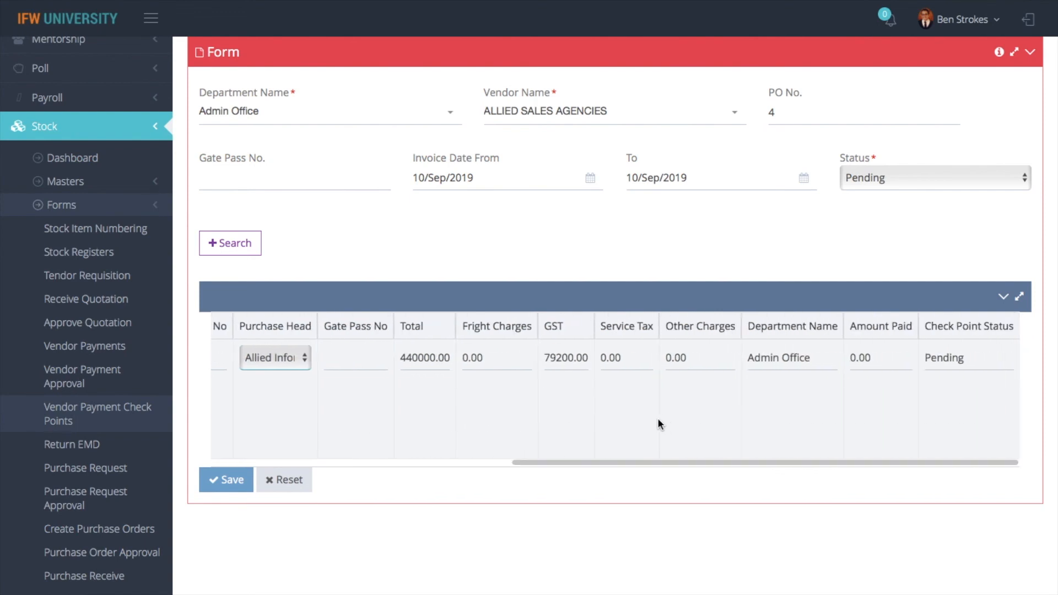
pyautogui.hscroll(-2, 658, 419)
pyautogui.hscroll(-6, 657, 418)
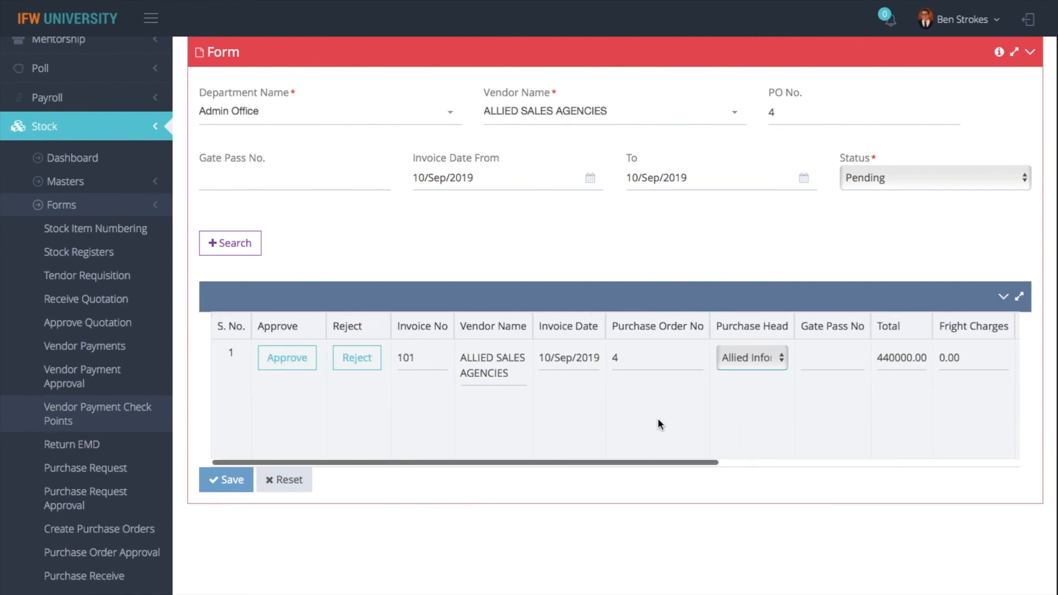
pyautogui.scroll(5, 657, 418)
pyautogui.scroll(2, 658, 418)
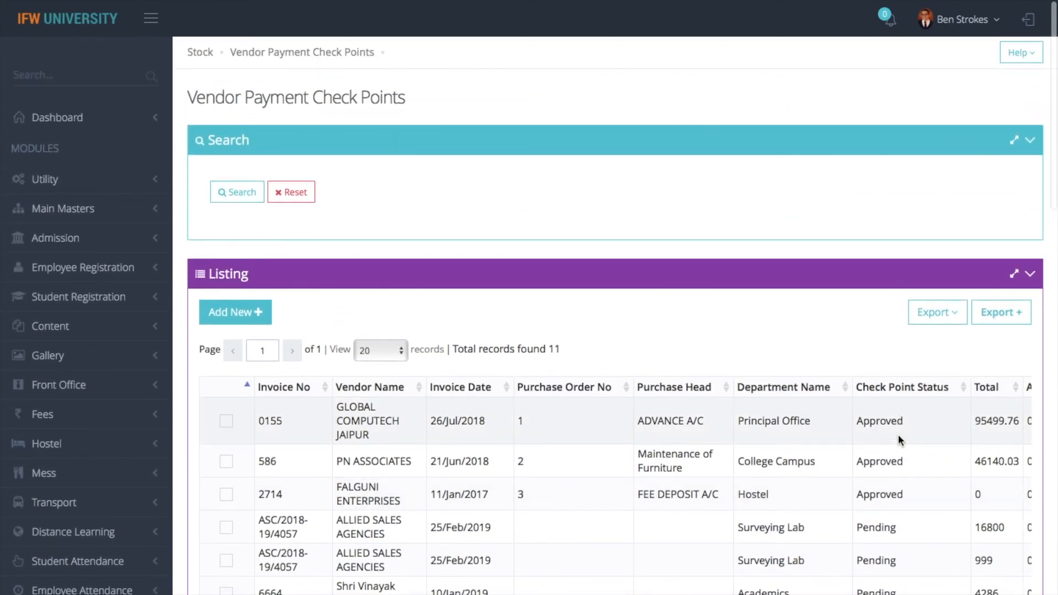
pyautogui.hscroll(2, 900, 444)
pyautogui.hscroll(-2, 898, 439)
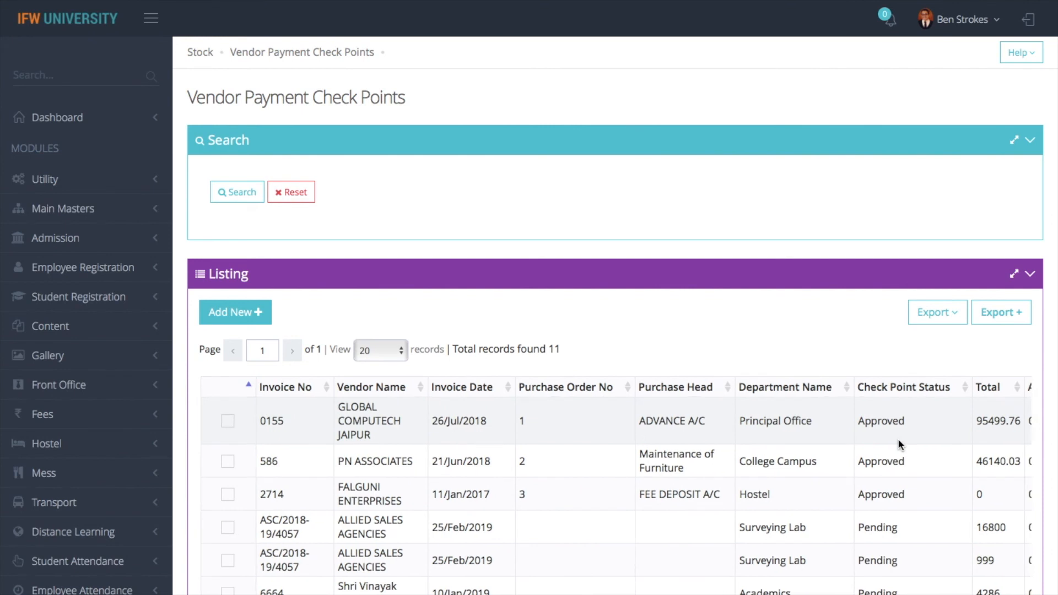
pyautogui.scroll(-9, 898, 438)
pyautogui.scroll(-1, 899, 440)
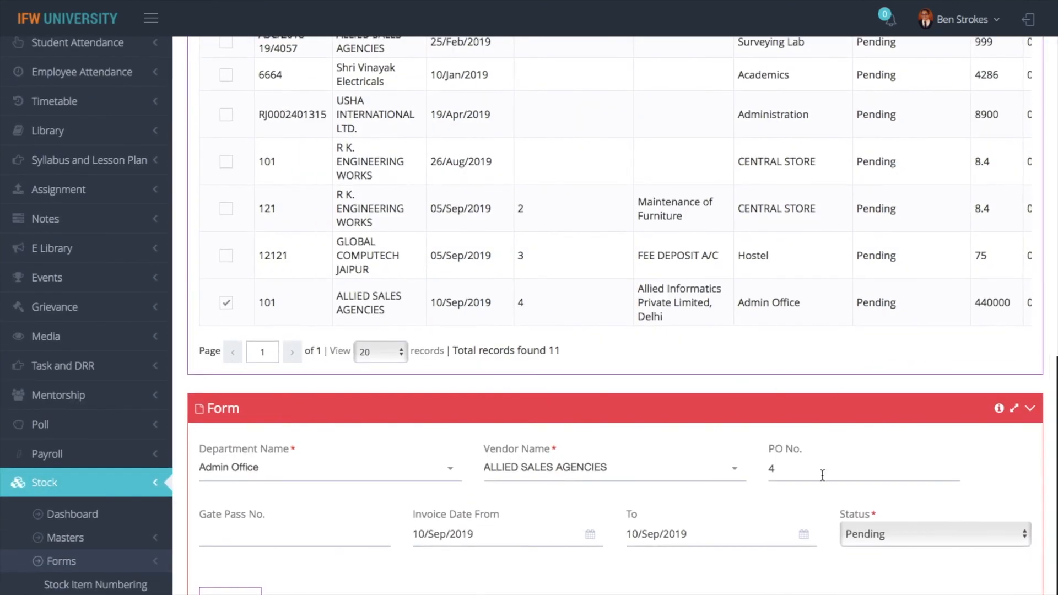
pyautogui.scroll(10, 669, 431)
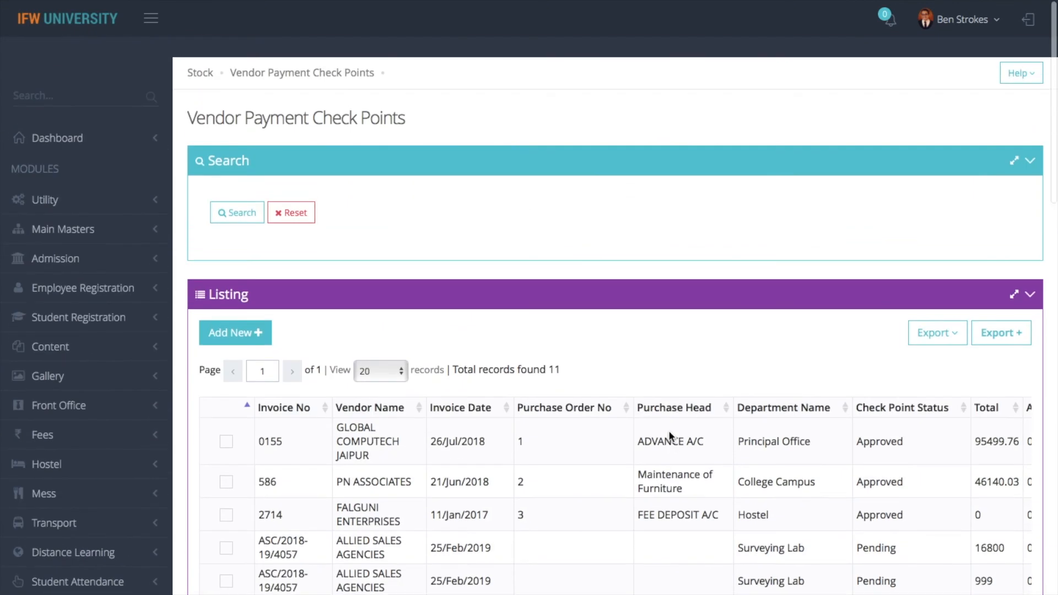
pyautogui.click(202, 53)
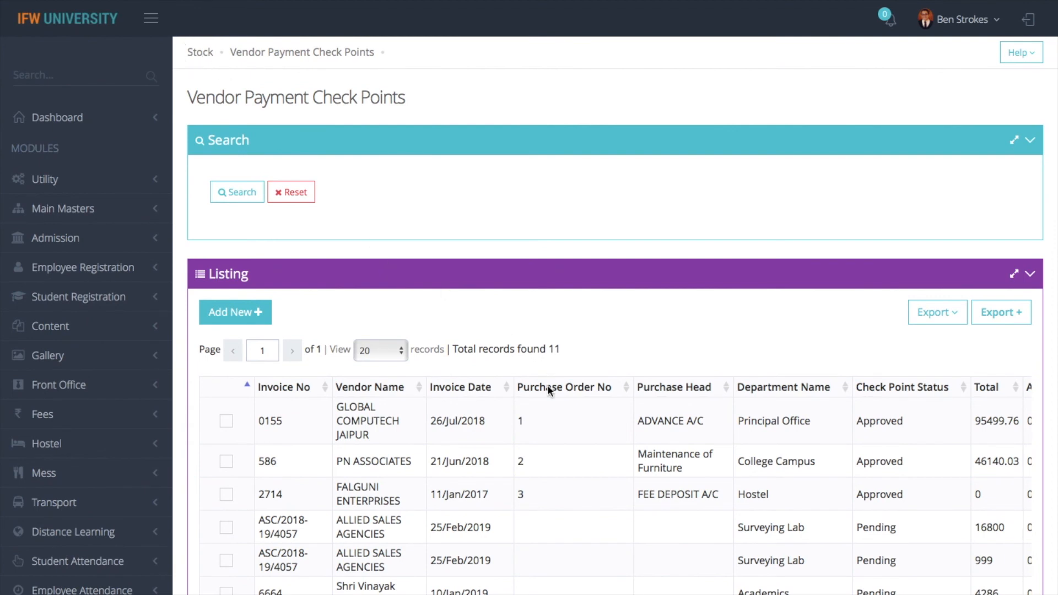
pyautogui.click(365, 505)
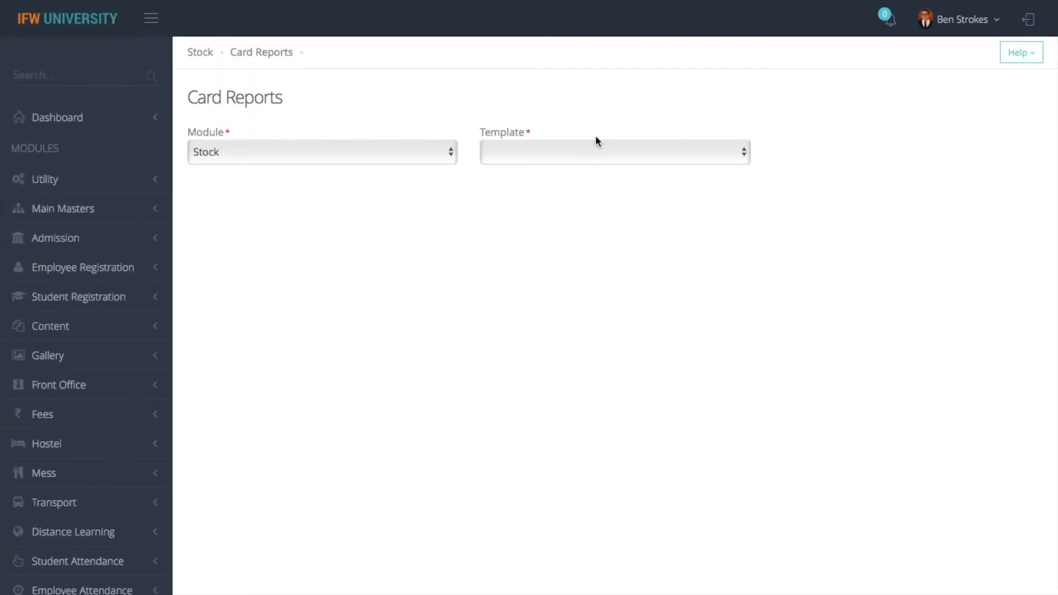
# Generate the Stock Item Code card report for item name 'hp la' and print its barcode labels
pyautogui.click(595, 142)
pyautogui.click(565, 167)
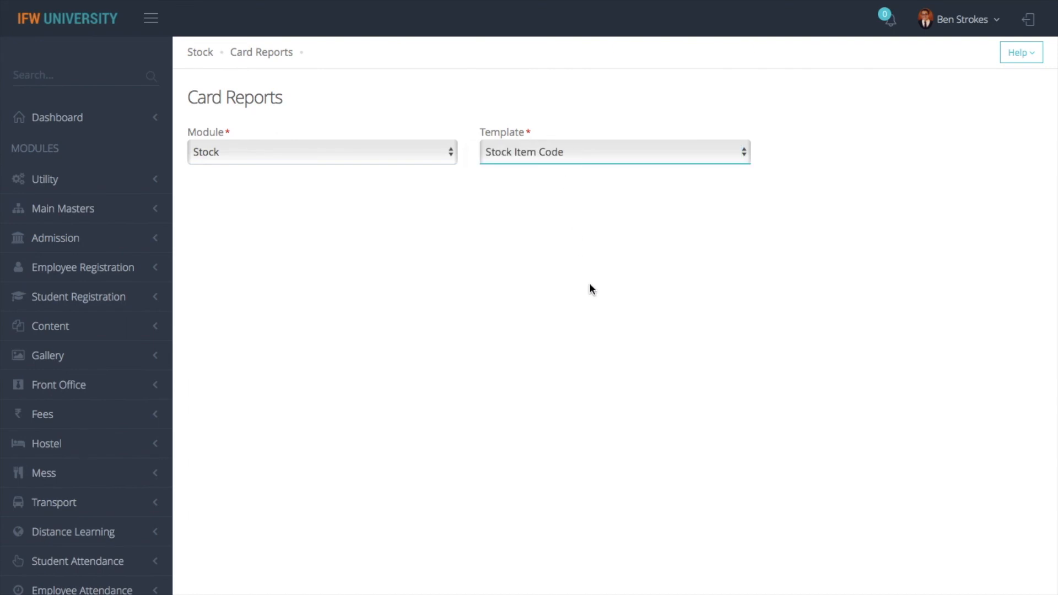
pyautogui.click(338, 256)
pyautogui.write('hp la')
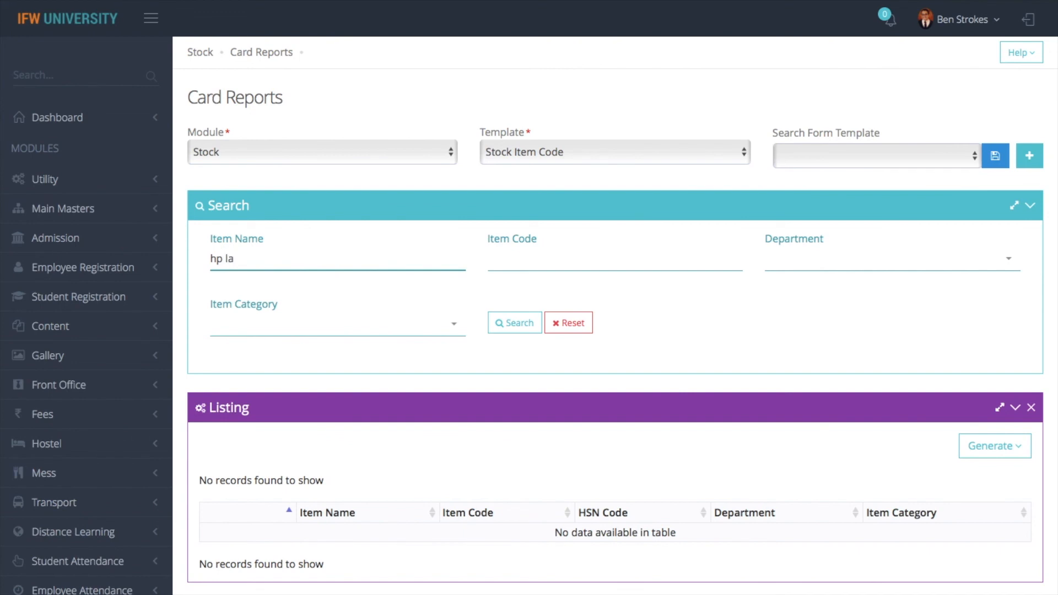
pyautogui.click(514, 323)
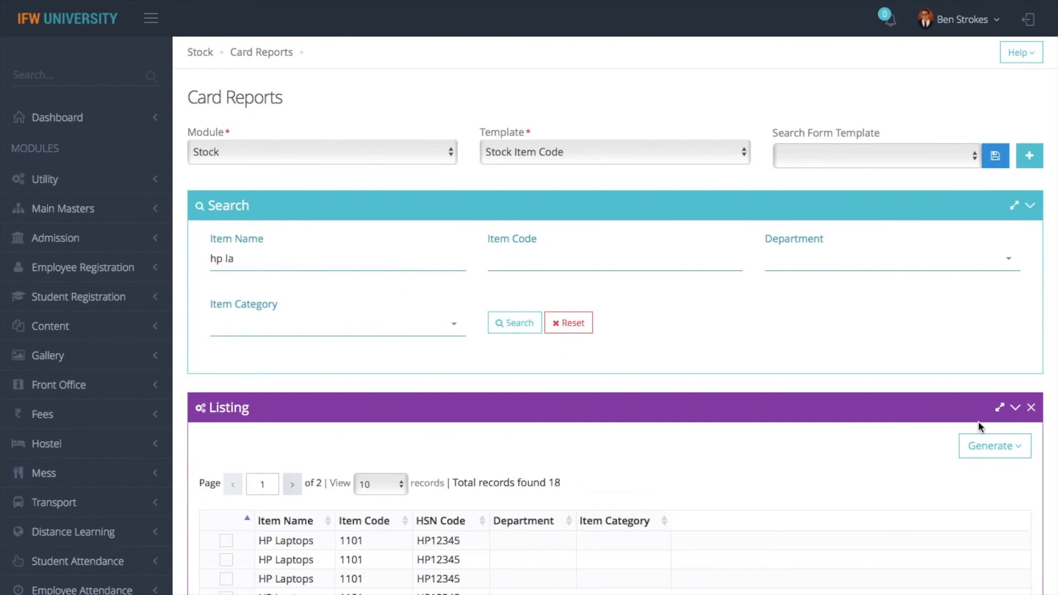
pyautogui.click(994, 445)
pyautogui.click(957, 479)
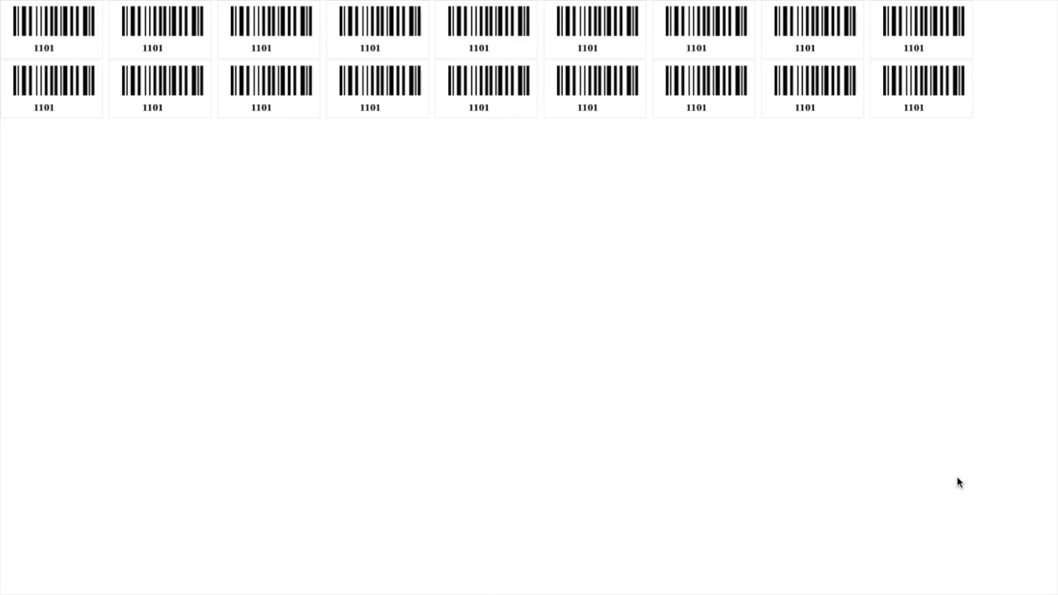
# Return to the Card Reports page and close the unneeded stock purchase tab
pyautogui.moveTo(297, 3)
pyautogui.moveTo(40, 4)
pyautogui.click(40, 52)
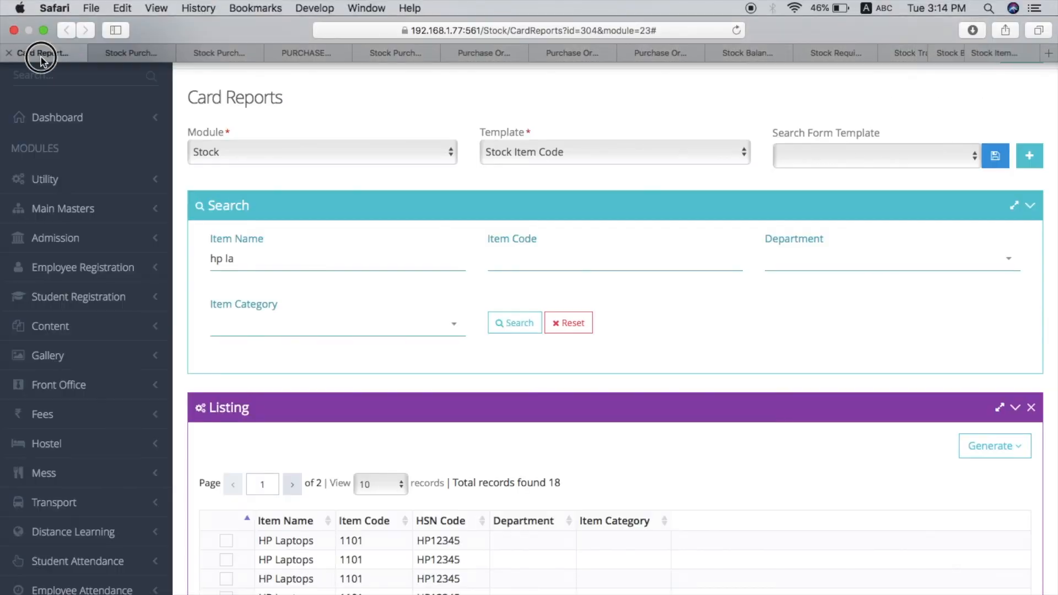
pyautogui.moveTo(97, 3)
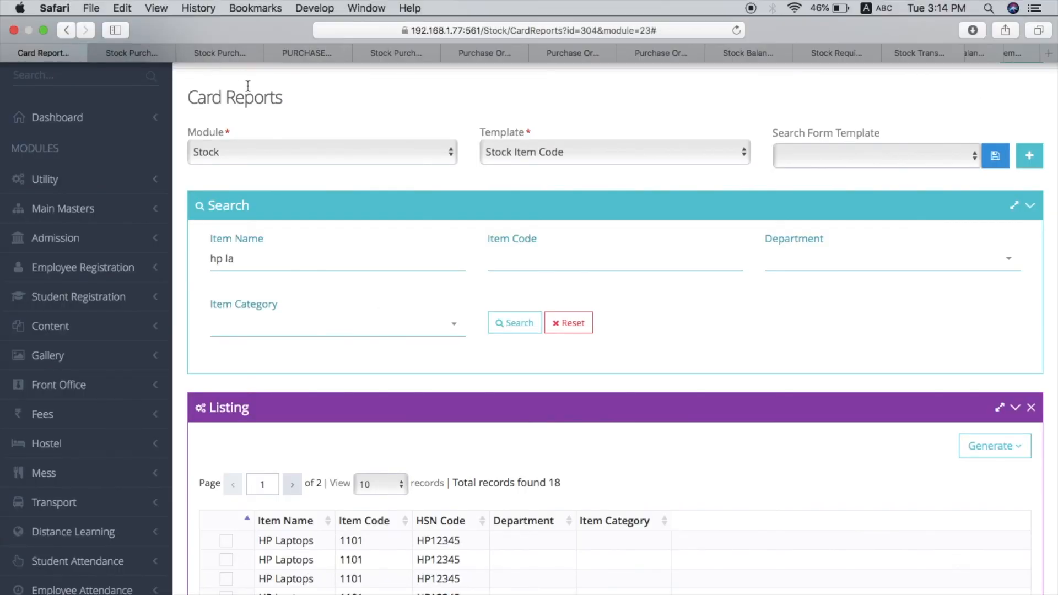
pyautogui.click(98, 53)
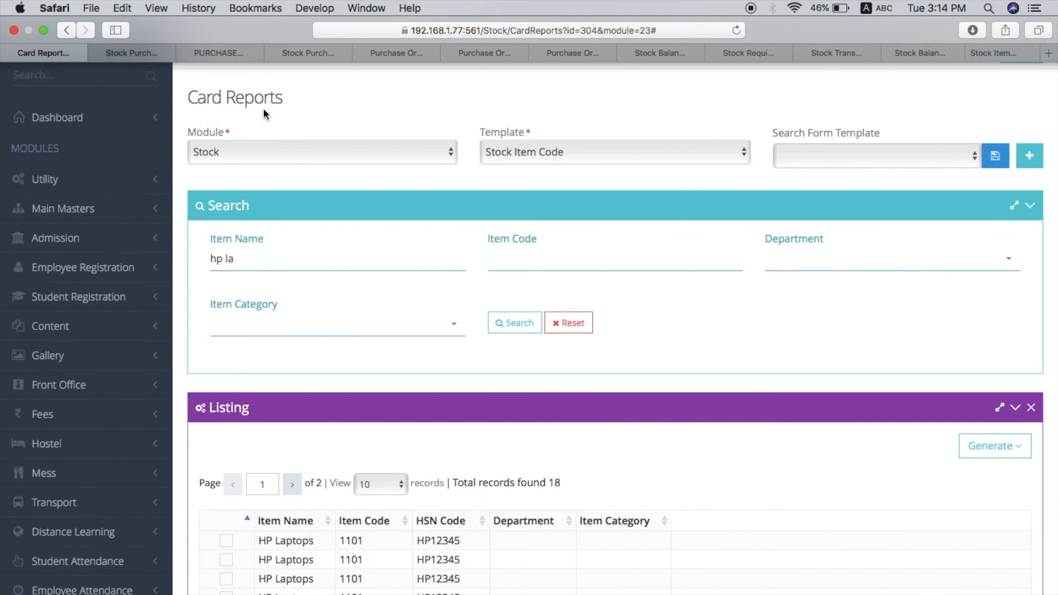
# From the Stock dashboard, review the Custom Reports template list without choosing a template
pyautogui.click(209, 60)
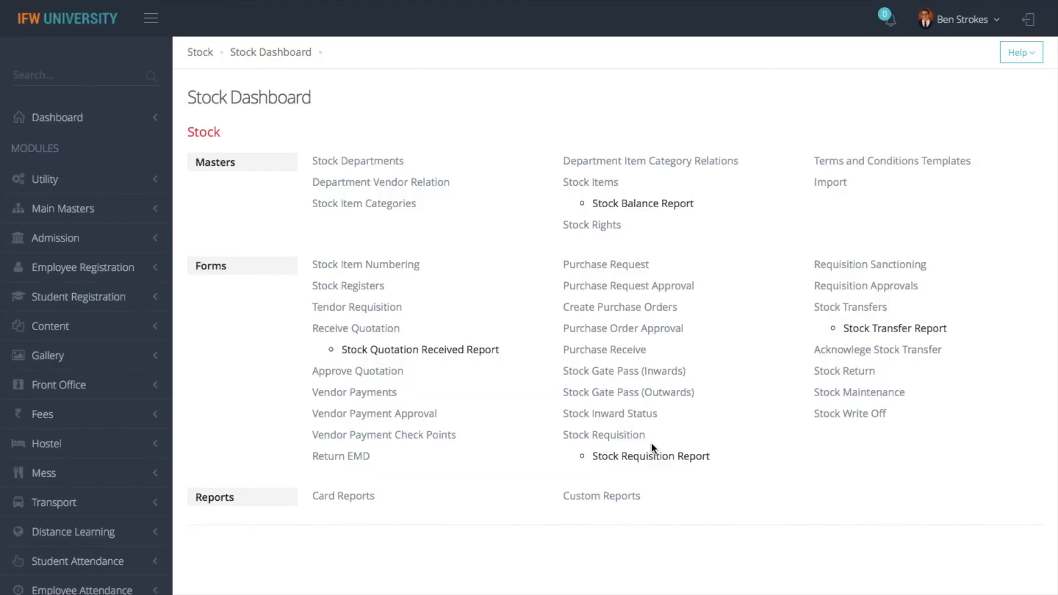
pyautogui.click(622, 503)
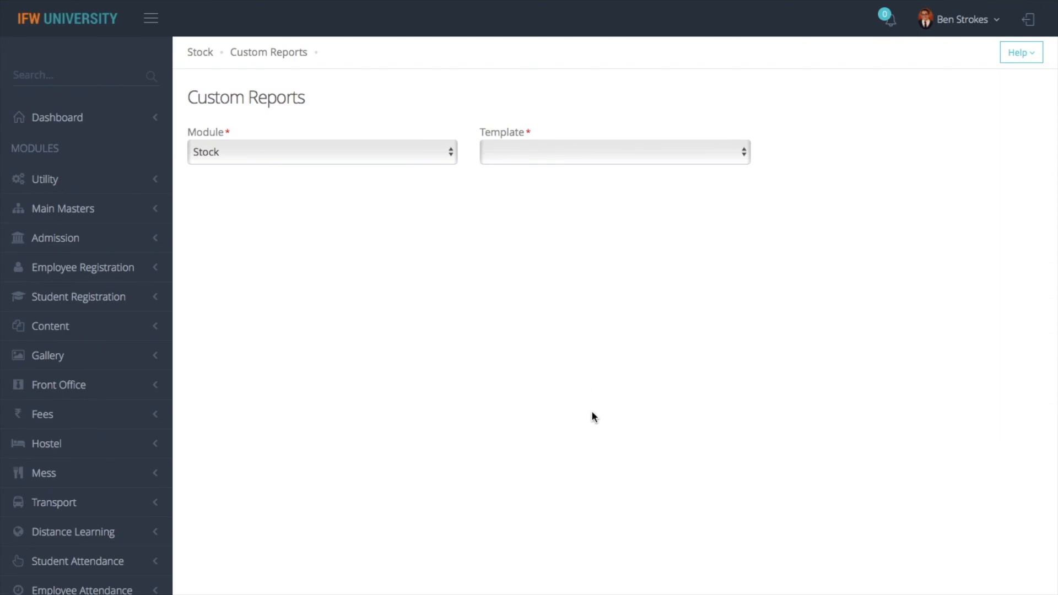
pyautogui.click(569, 161)
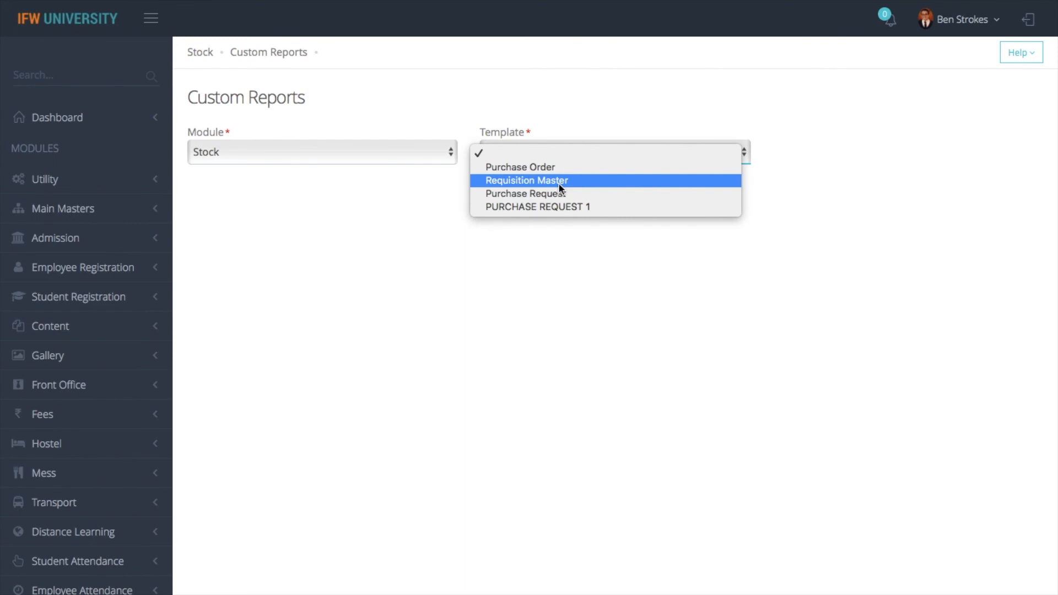
pyautogui.click(239, 67)
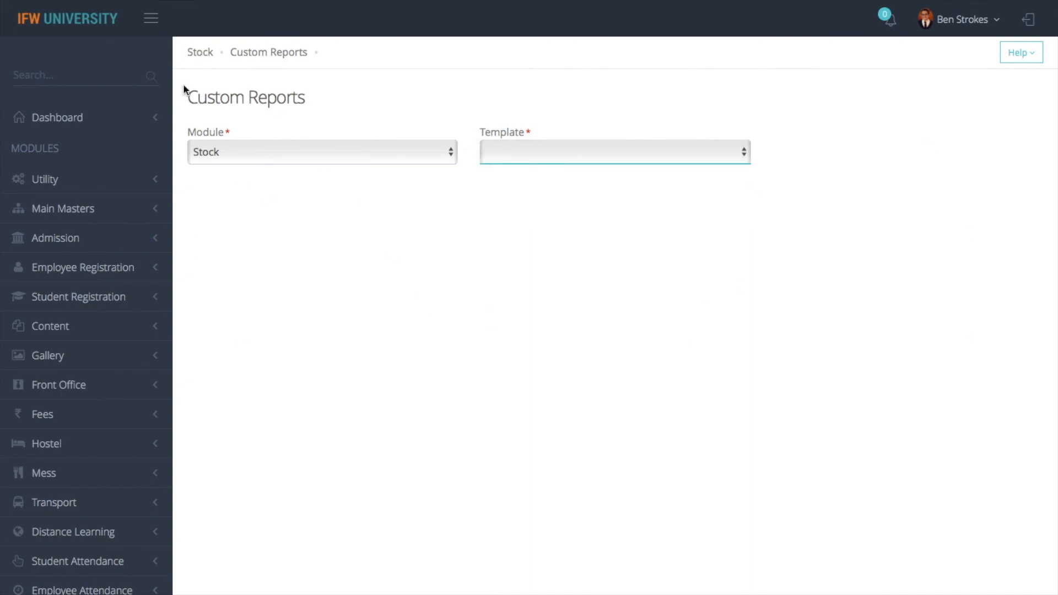
# Return to the Stock dashboard and log out of the ERP
pyautogui.click(200, 54)
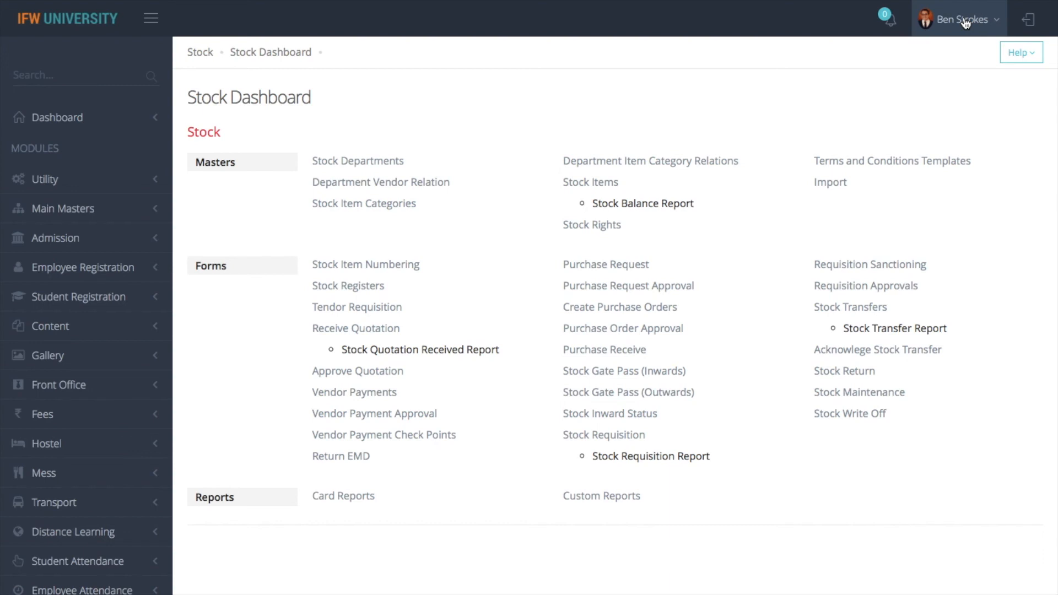
pyautogui.click(964, 22)
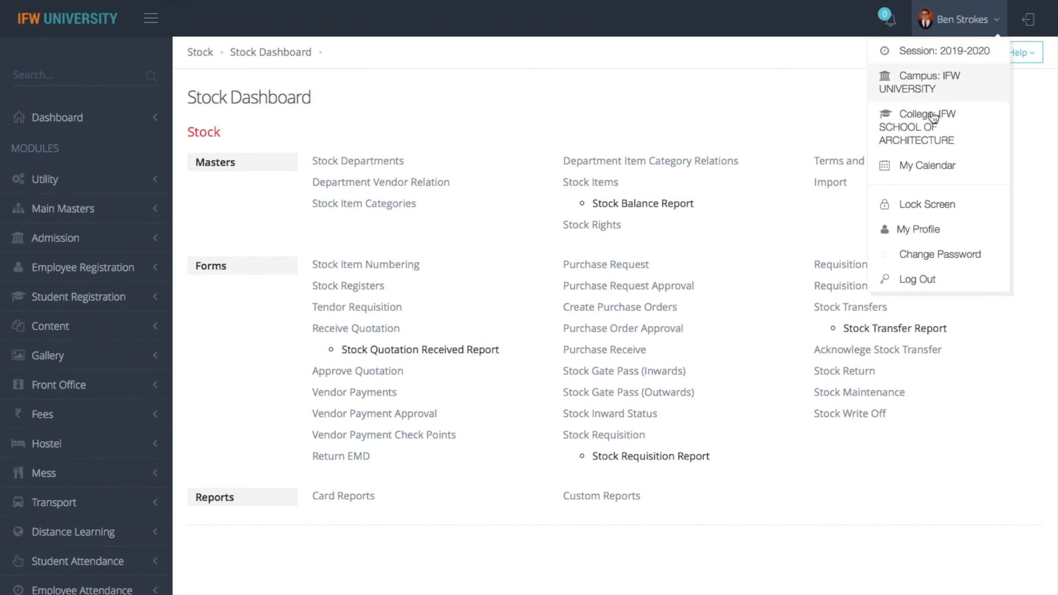
pyautogui.click(911, 279)
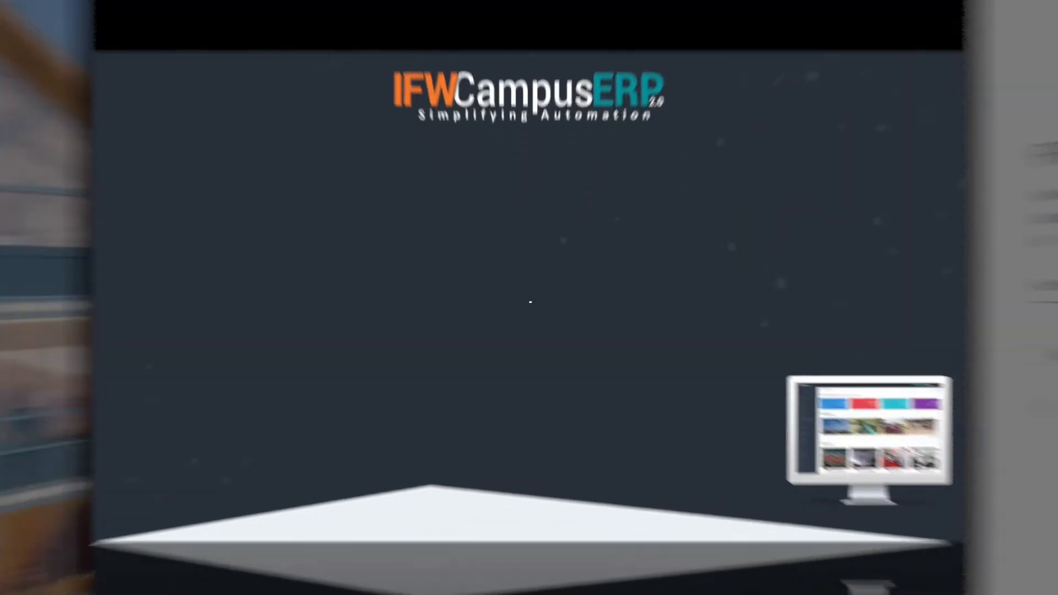